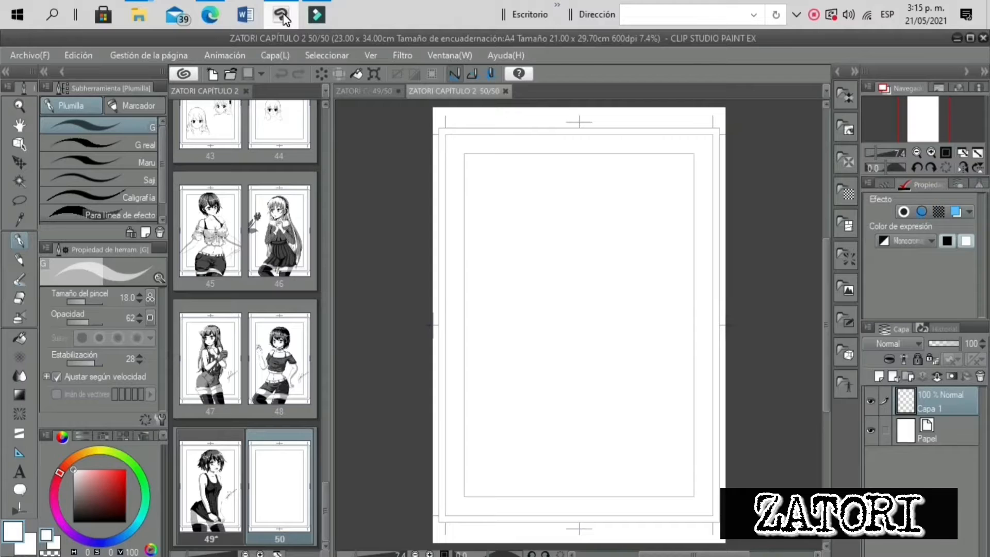
Set the drawing colour to black and lasso a roughly circular selection in the upper part of page 50
left_click_drag(103, 491, 73, 522)
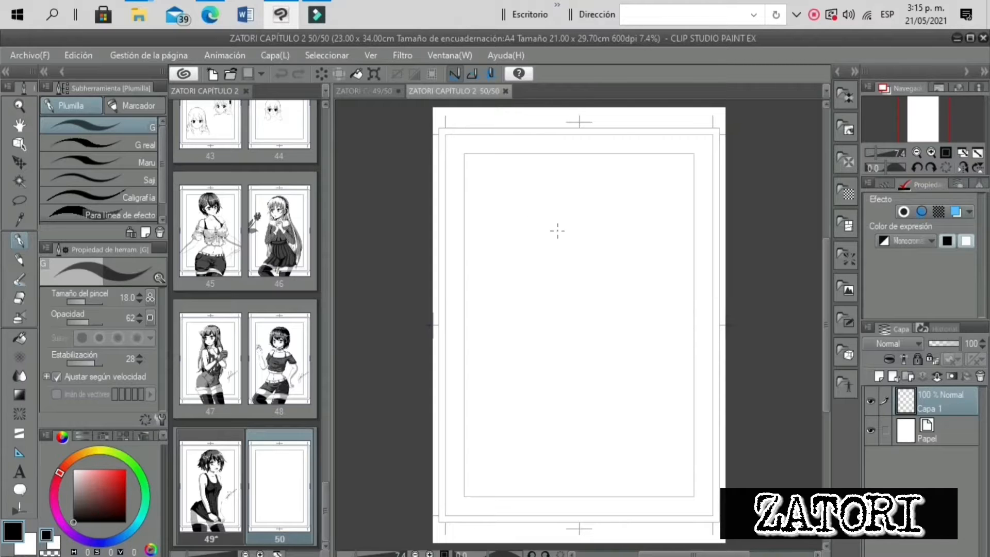
left_click(20, 200)
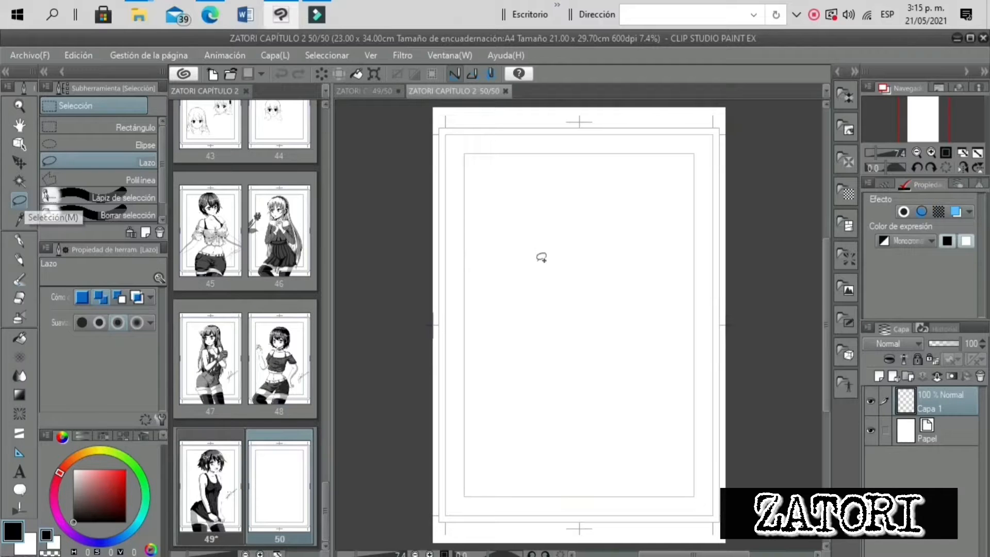
mouse_move(539, 265)
left_mouse_down()
mouse_move(518, 252)
mouse_move(503, 205)
mouse_move(518, 175)
mouse_move(546, 164)
mouse_move(581, 176)
mouse_move(597, 214)
mouse_move(587, 248)
mouse_move(537, 262)
left_mouse_up()
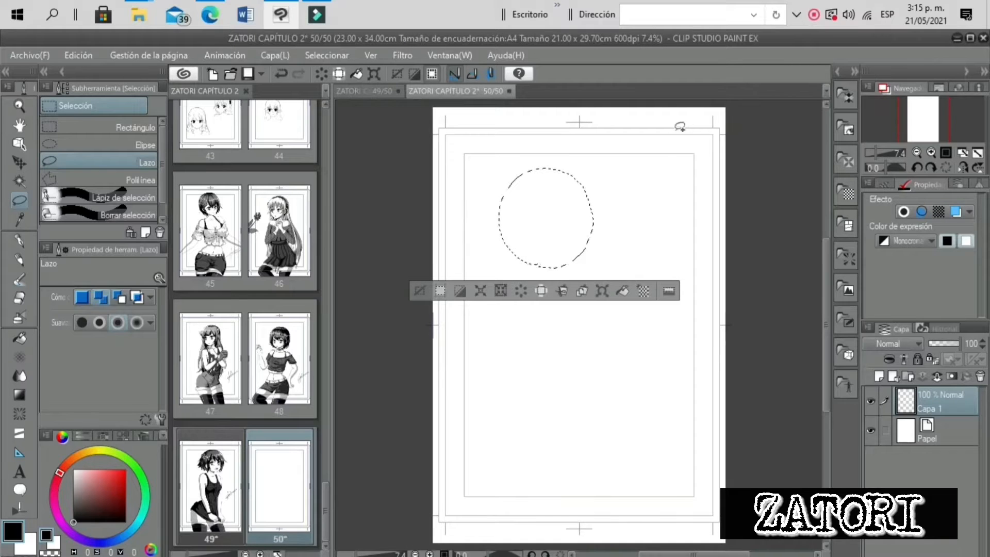
left_click(931, 152)
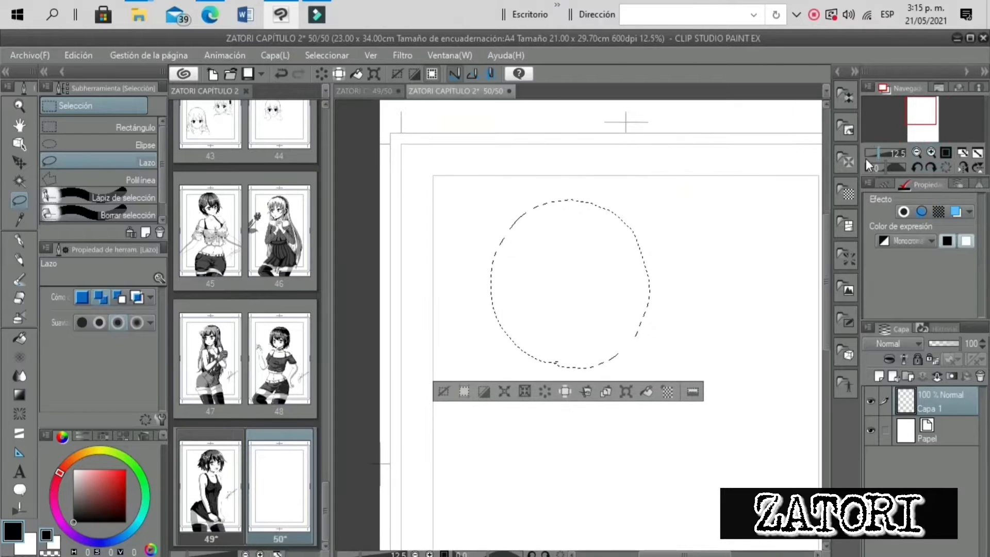
Open the simple tone settings for the circular selection and set the density to 50%
left_click(668, 393)
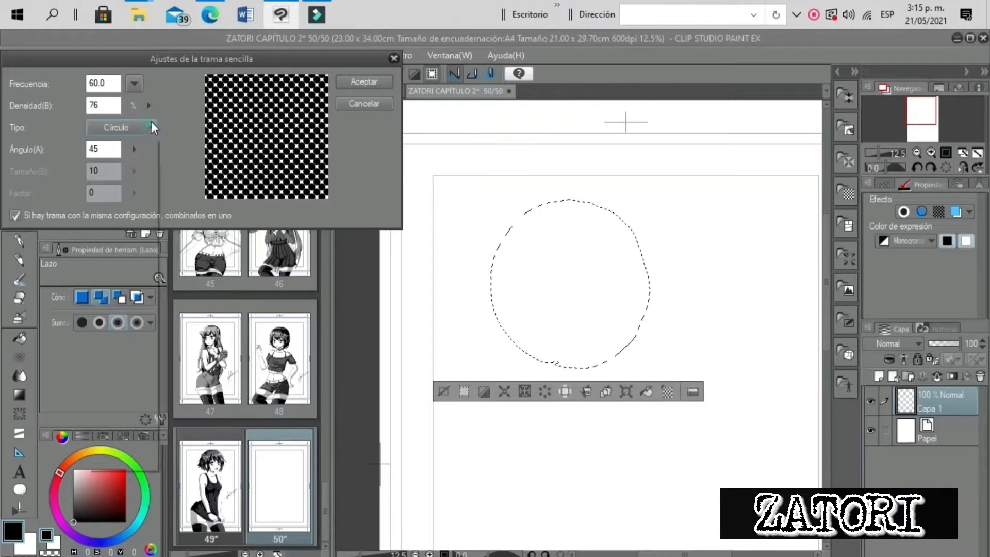
left_click(150, 127)
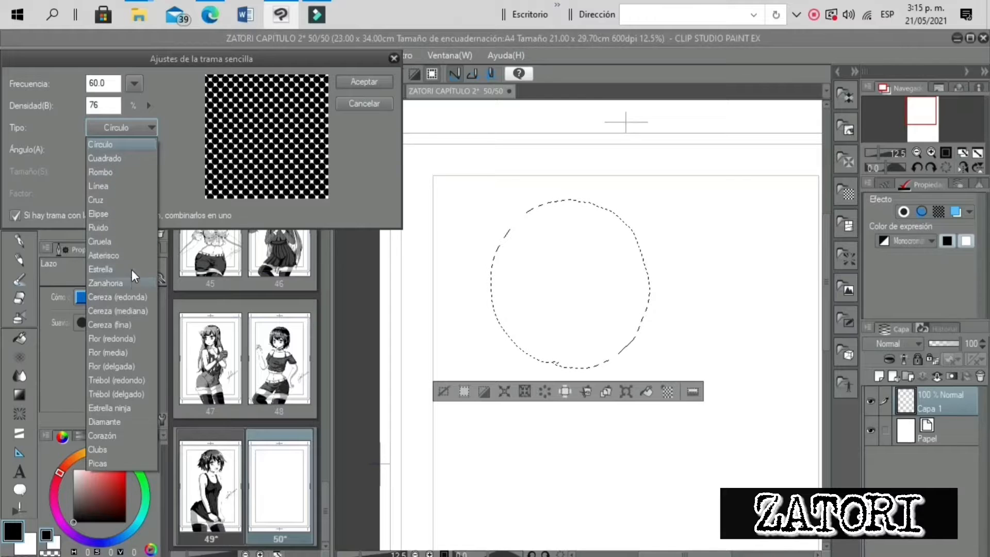
left_click(158, 102)
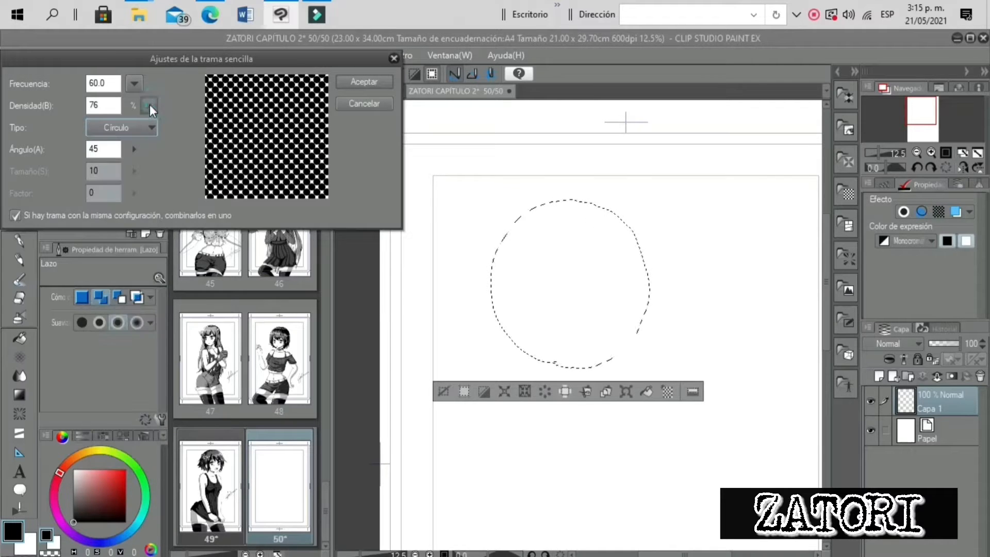
left_click(149, 104)
left_click(148, 116)
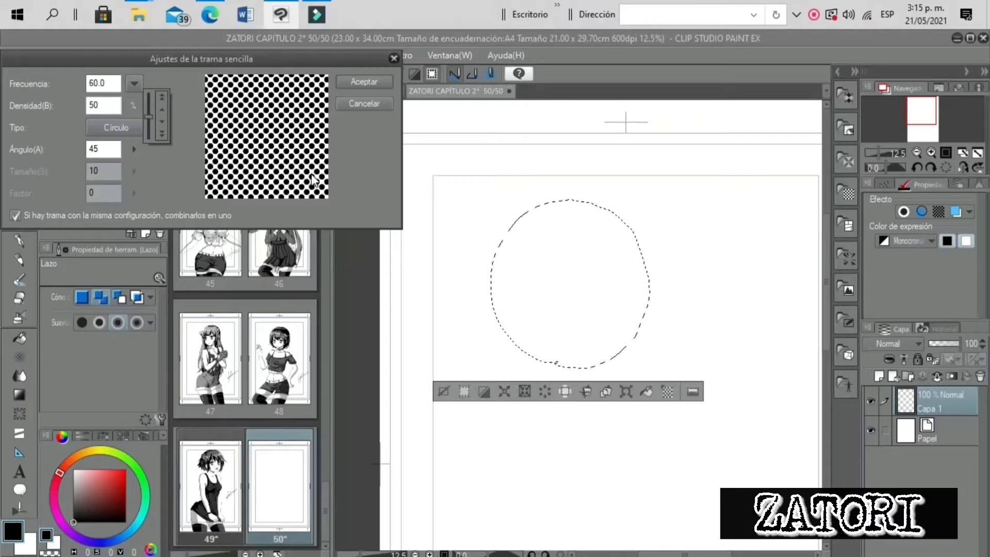
Set the tone's dot type to Cuadrado and its density to 30%
left_click(120, 128)
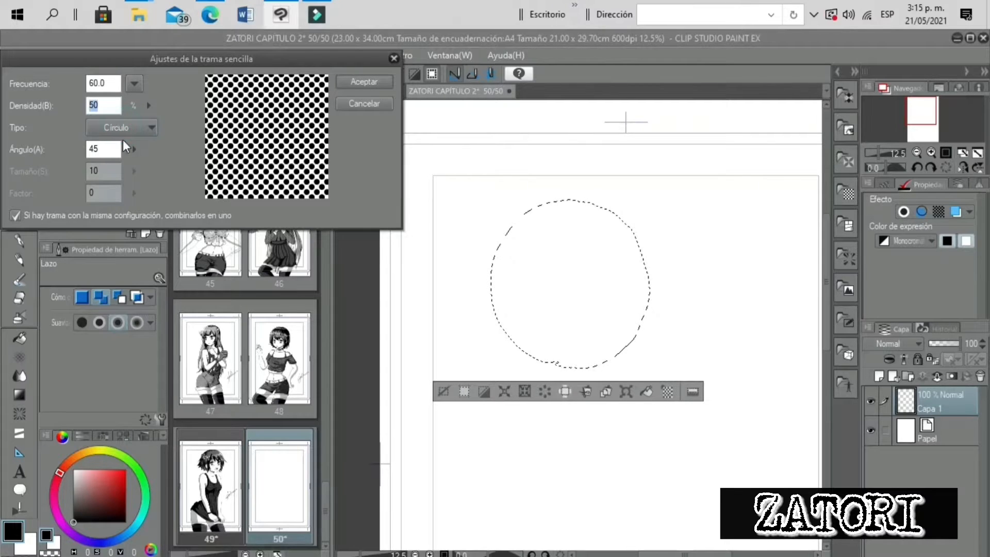
left_click(124, 129)
left_click(132, 158)
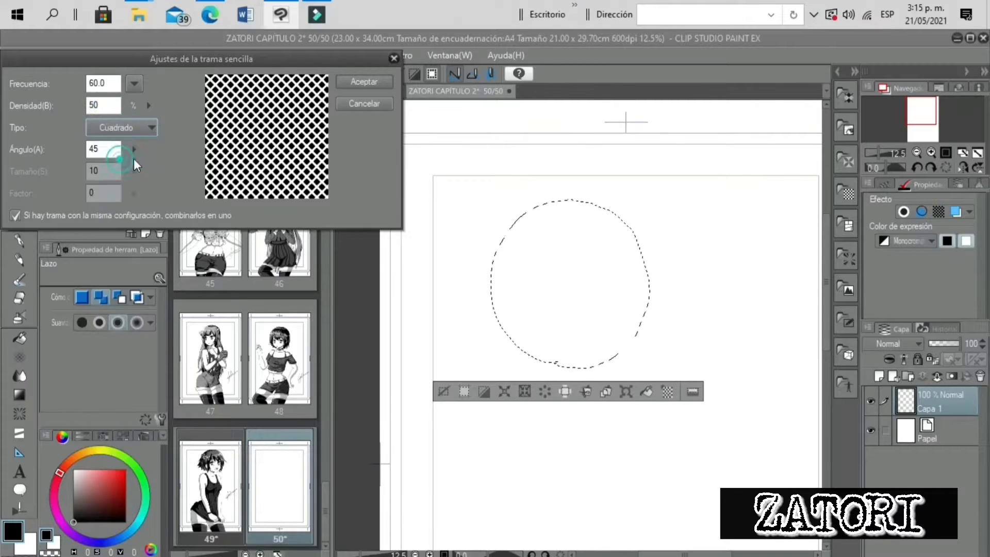
left_click(148, 105)
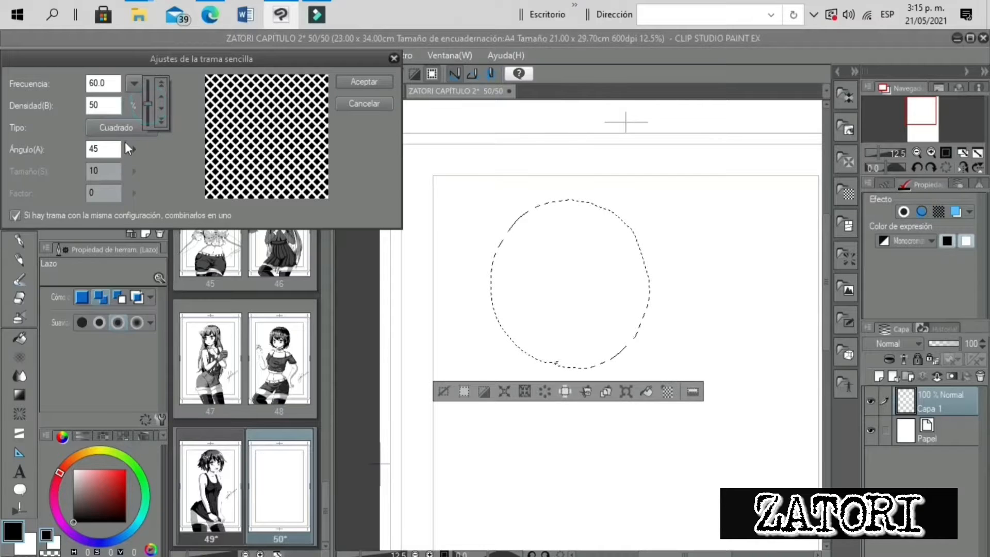
left_click(147, 112)
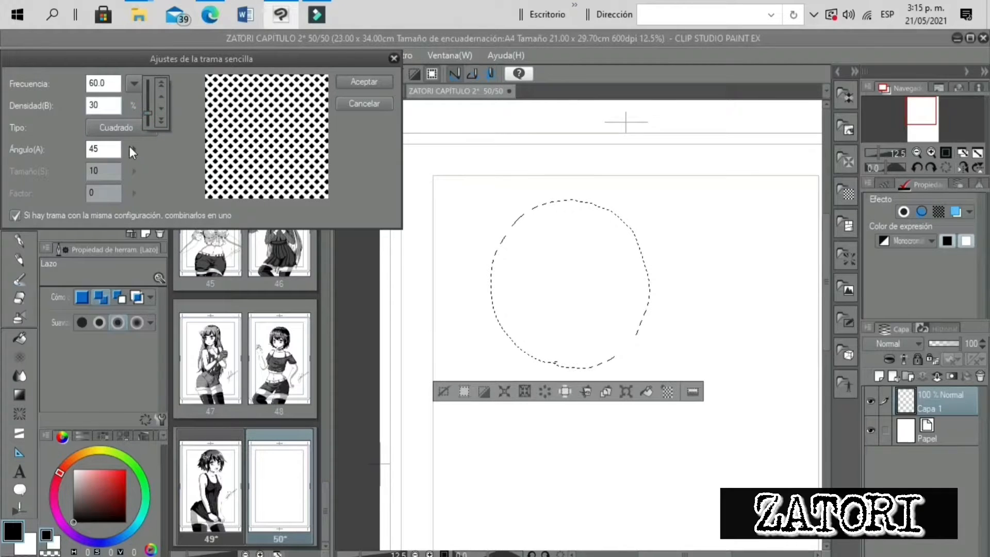
Try the Rombo, Cruz, Elipse and Ruido dot types in the tone preview
left_click(129, 129)
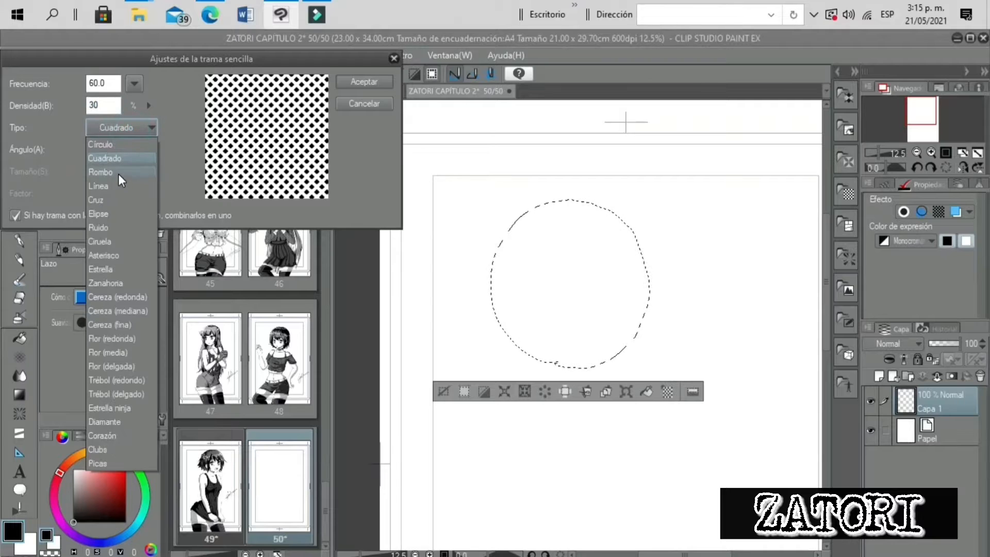
left_click(101, 172)
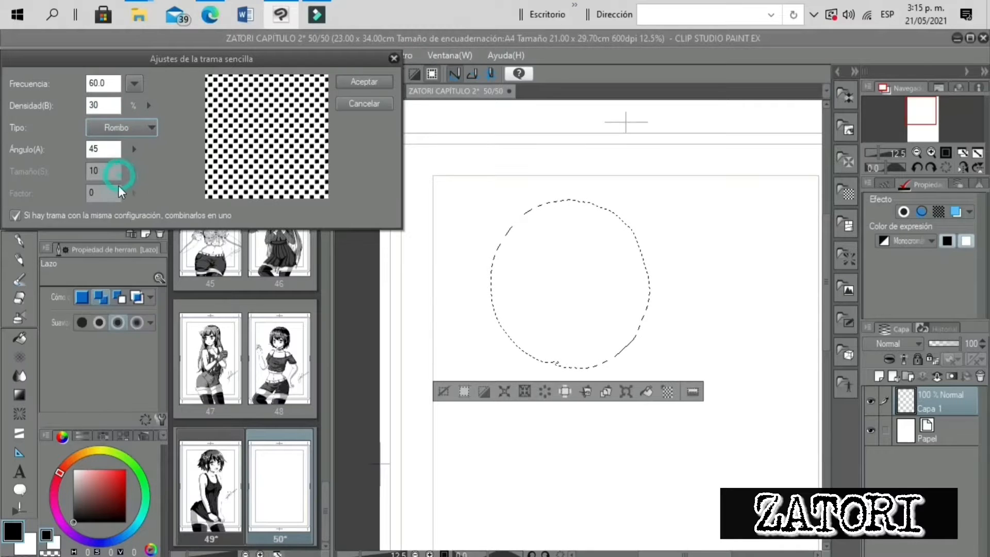
left_click(145, 129)
left_click(119, 201)
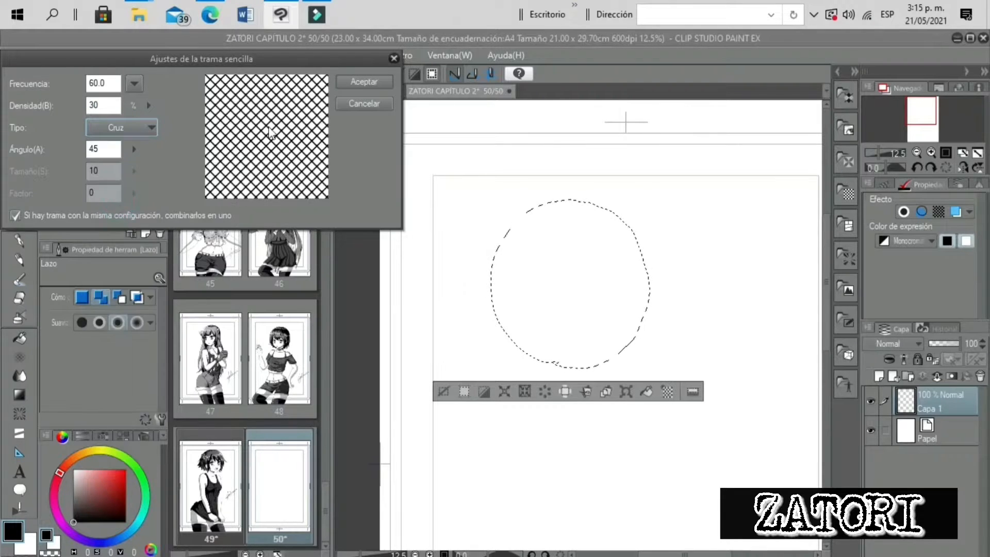
left_click(137, 128)
left_click(110, 217)
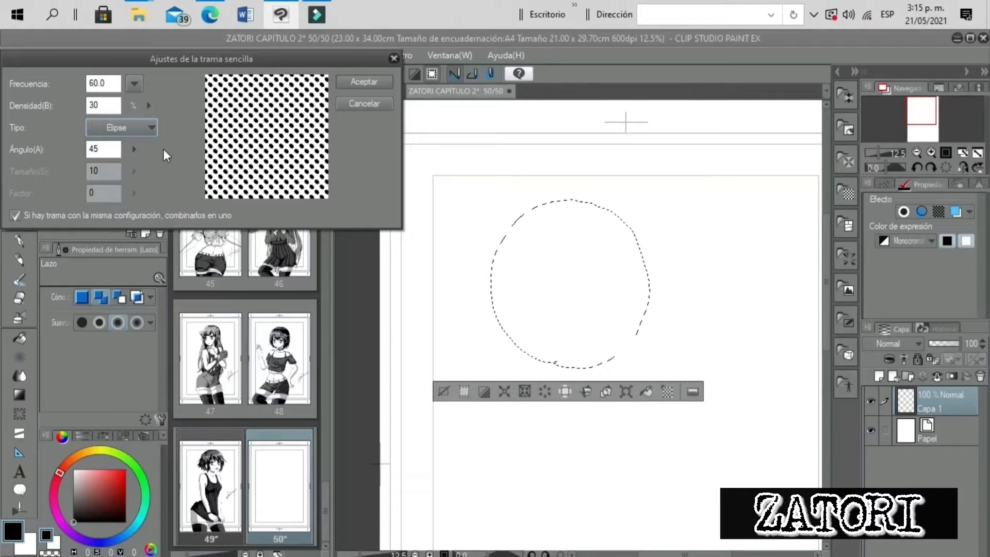
left_click(148, 129)
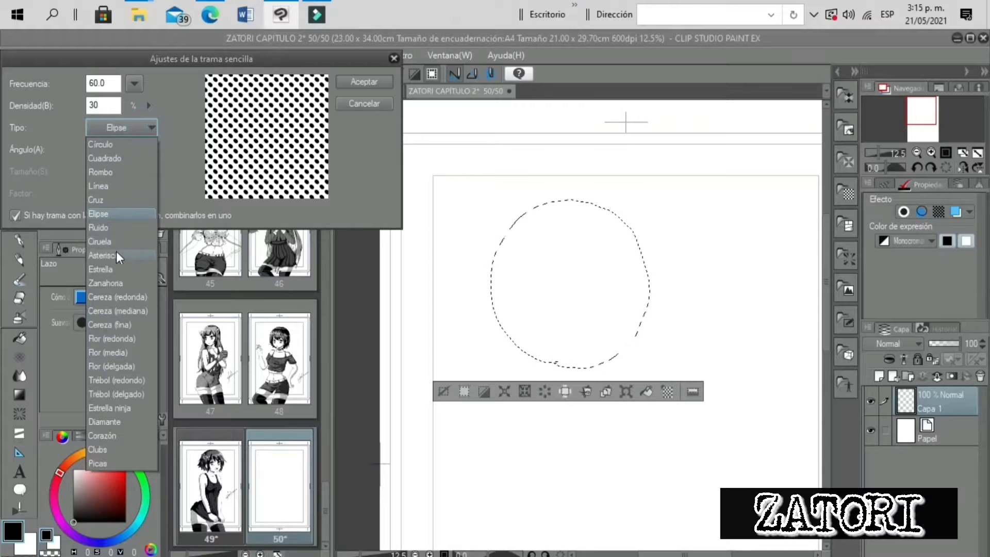
left_click(113, 231)
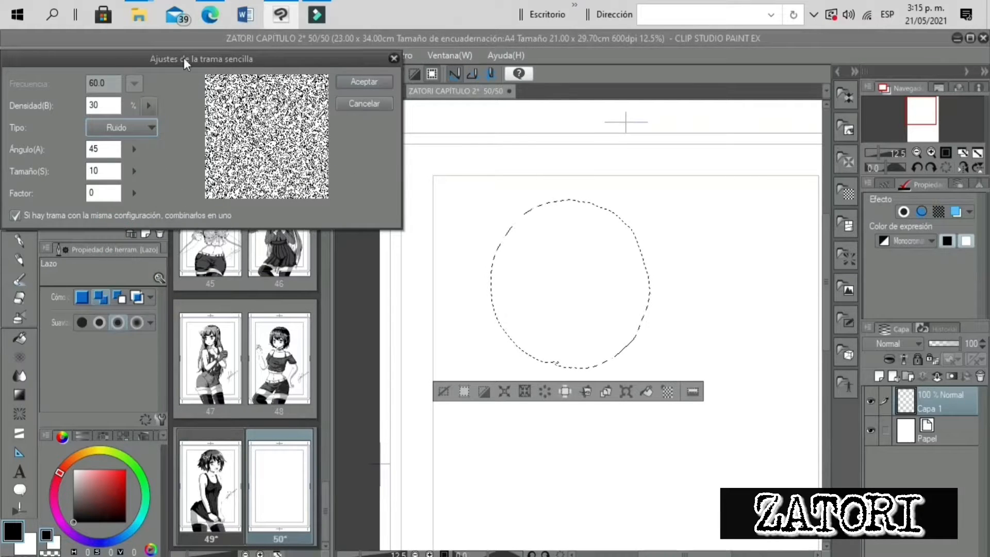
Set the tone's dot type to Círculo and, after trying 62%, set the density to 21%
left_click(150, 126)
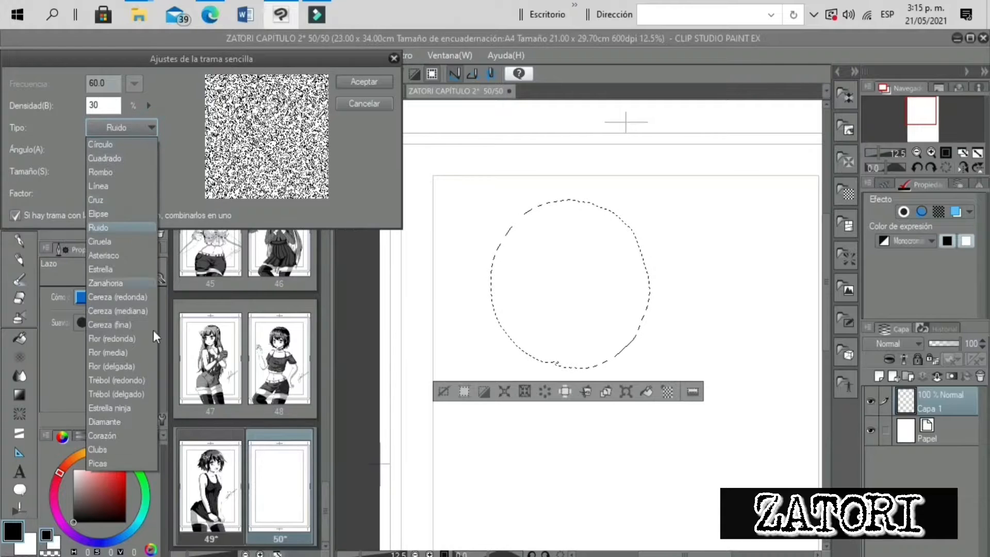
left_click(134, 147)
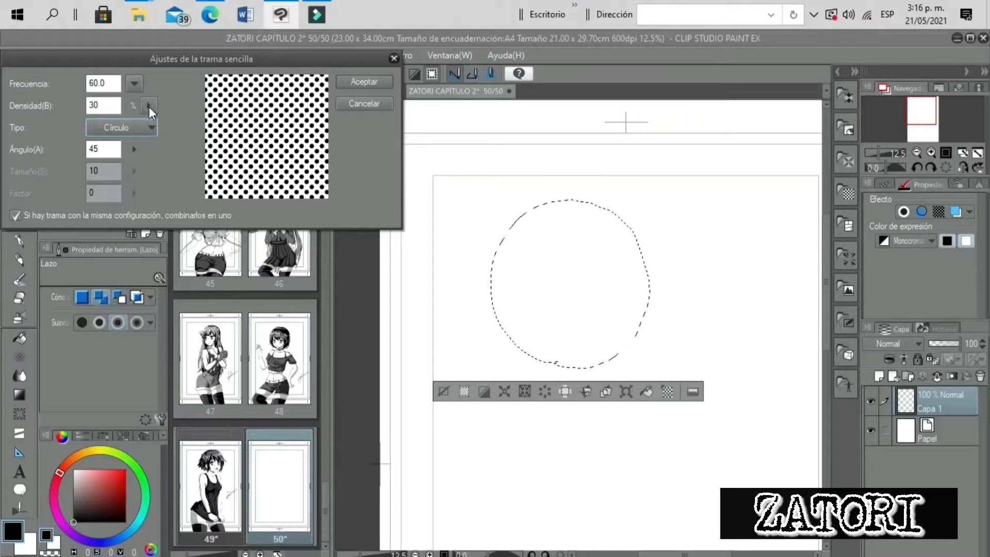
left_click_drag(180, 63, 219, 64)
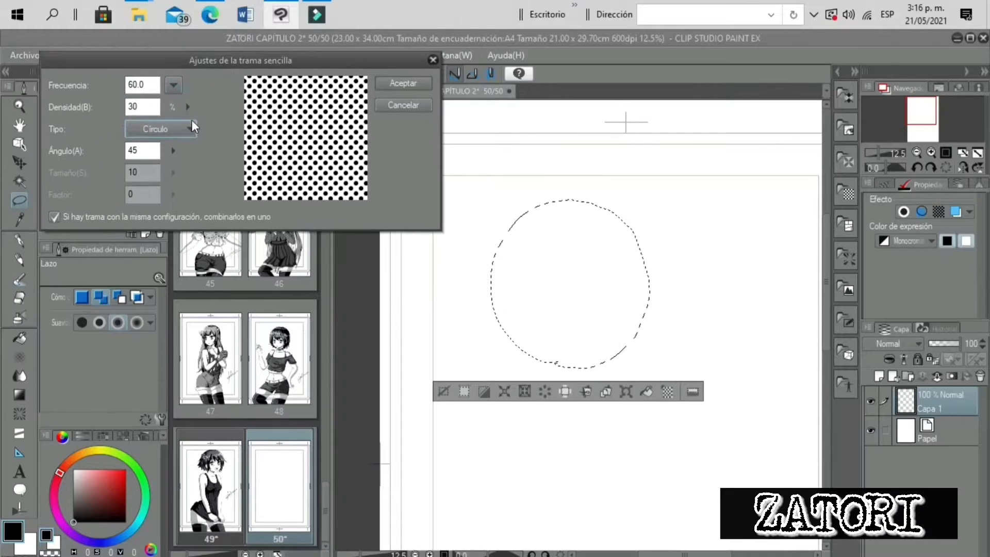
left_click(187, 108)
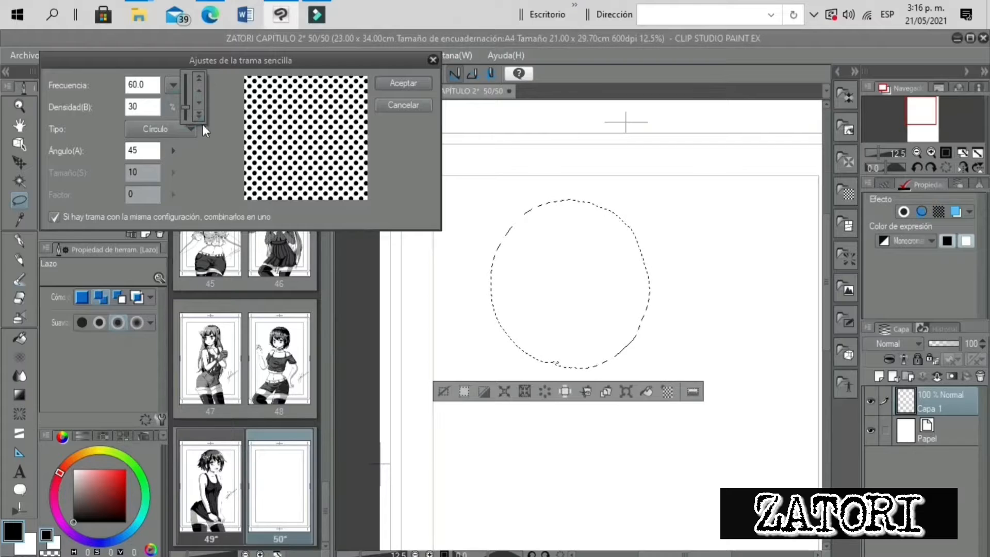
left_click_drag(184, 107, 185, 92)
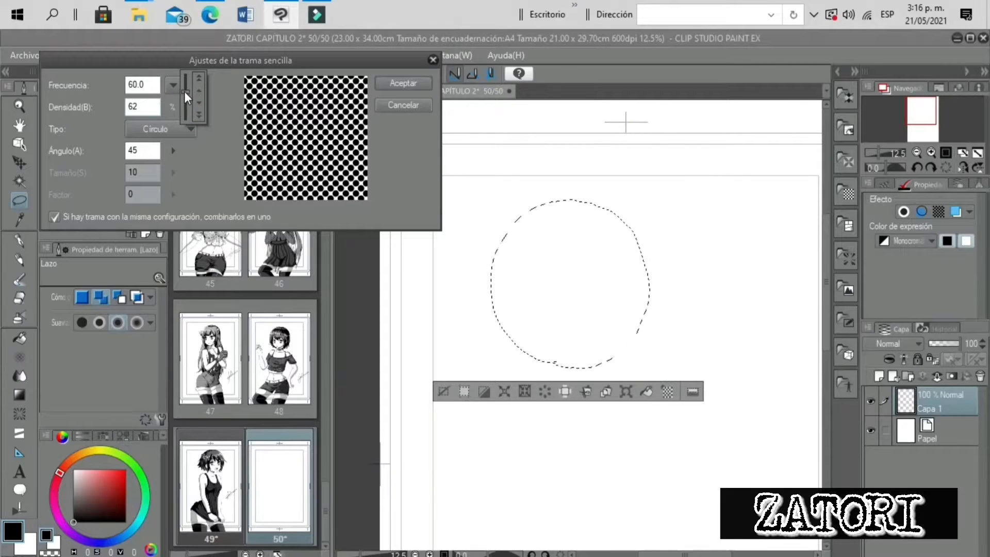
left_click_drag(184, 91, 182, 110)
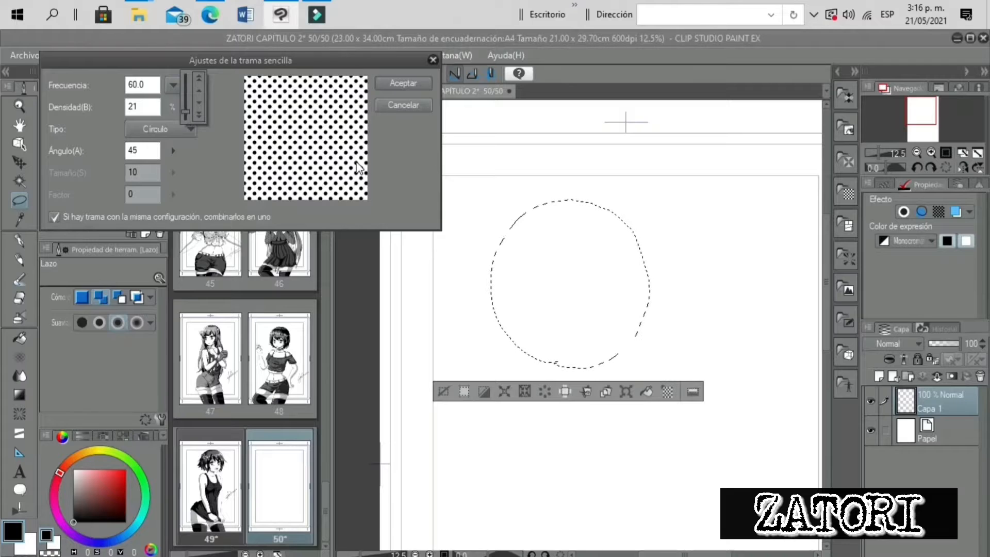
left_click(224, 99)
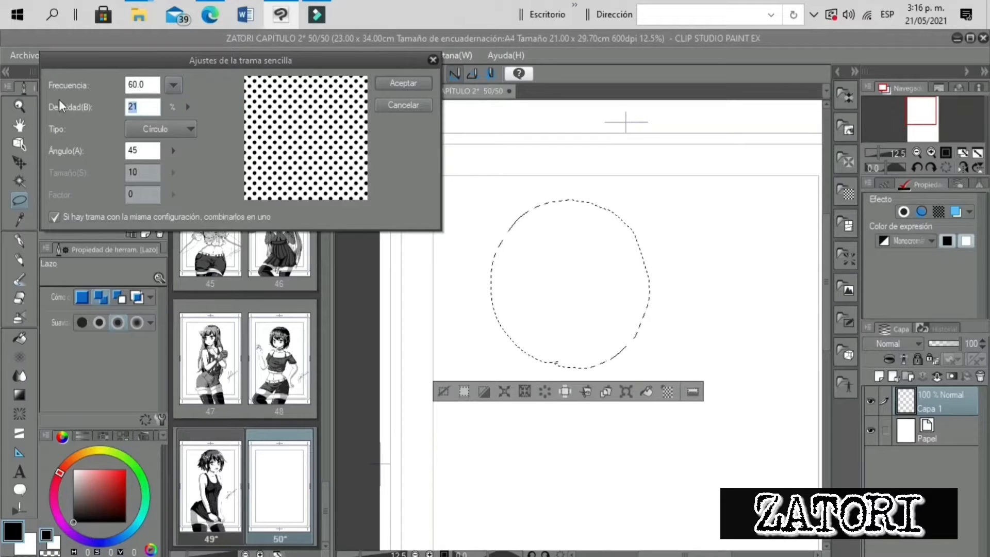
Try tone frequencies of 70.0 and 27.5 in the preview
left_click(174, 85)
left_click(174, 212)
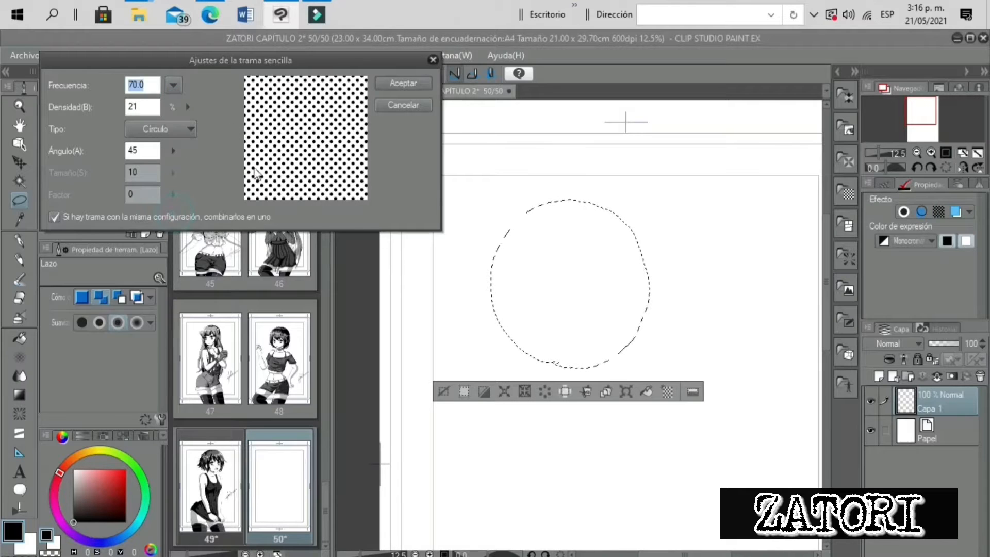
left_click(174, 84)
left_click(170, 102)
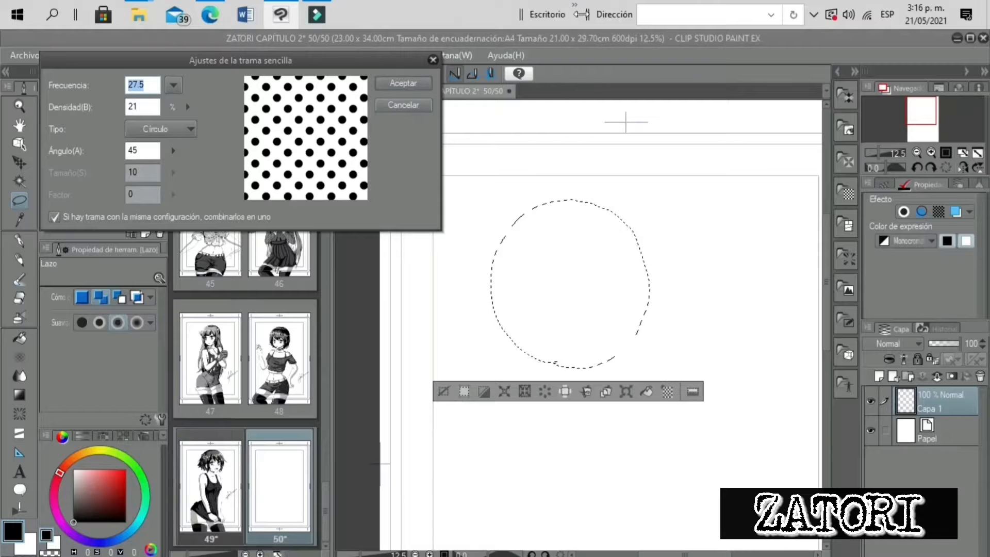
Set the tone frequency to 60.0 and apply the tone to the circular selection
left_click(173, 84)
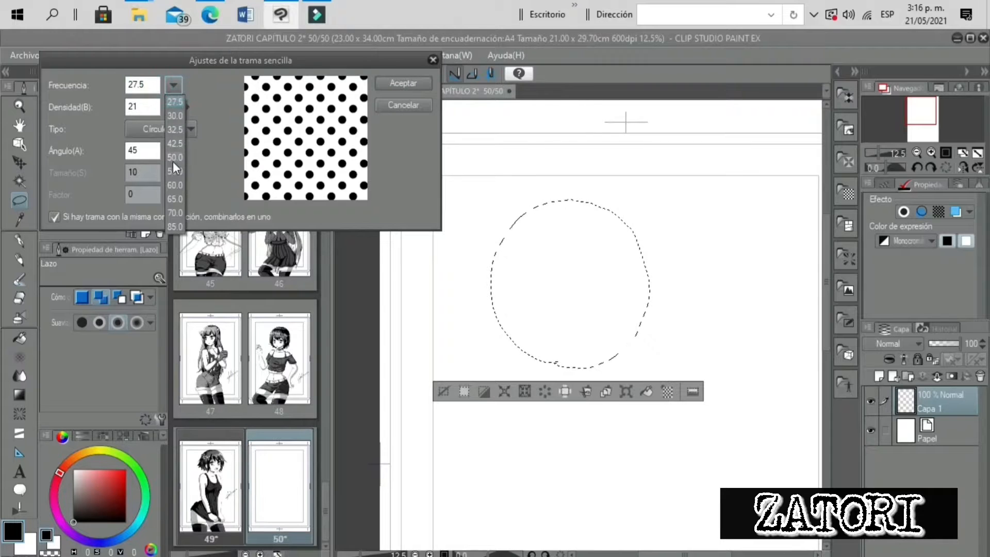
left_click(173, 184)
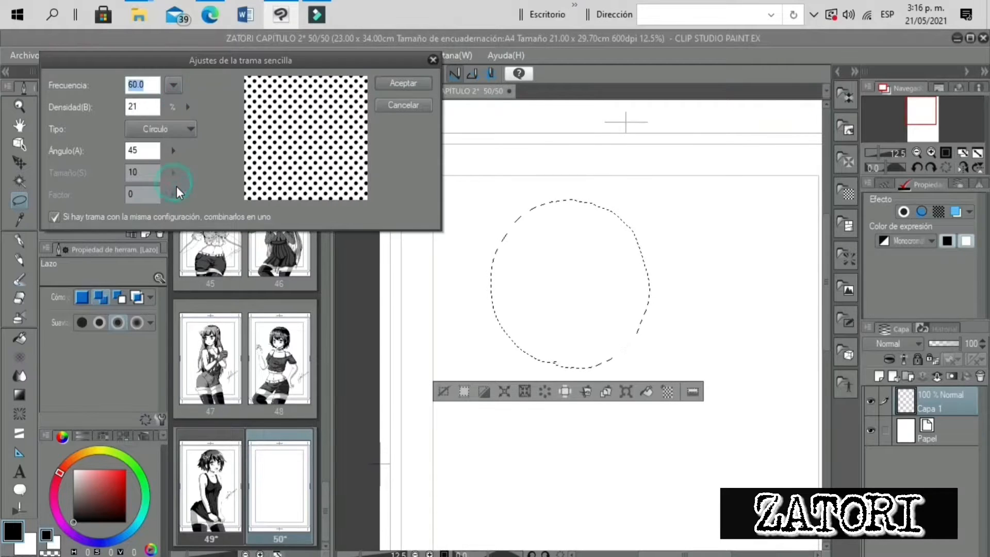
left_click(411, 83)
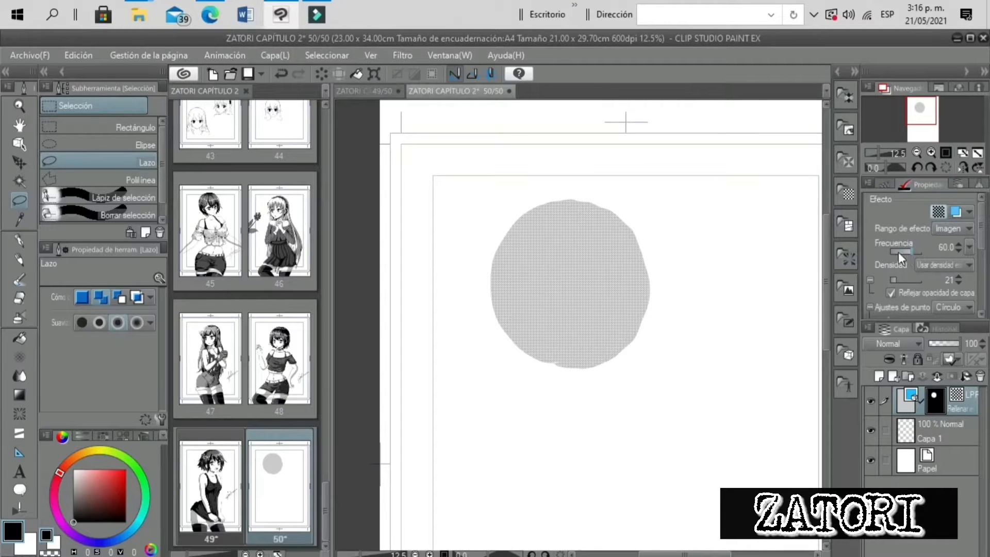
Change the tone layer's frequency to 10.5 and its density to 66 in the layer properties
left_click_drag(898, 252, 902, 237)
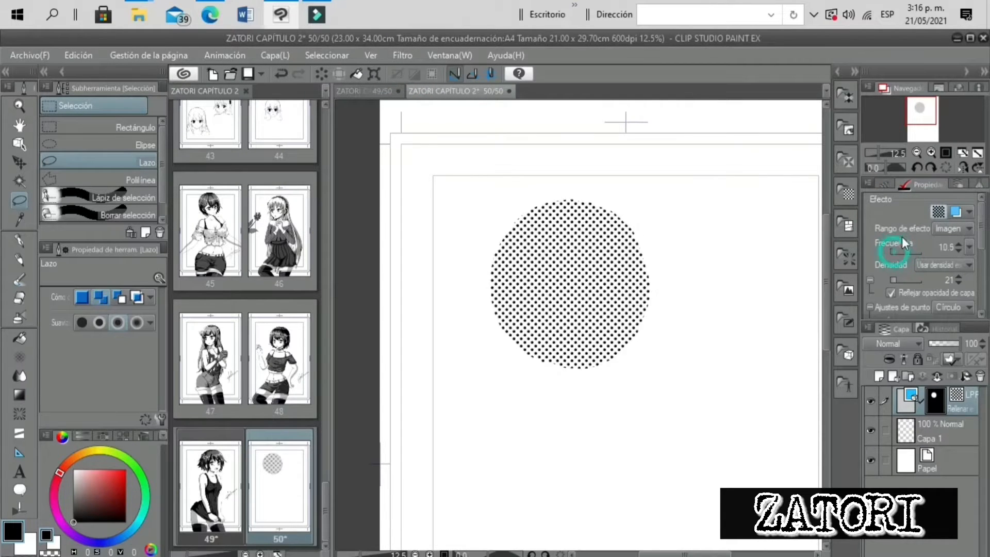
left_click(931, 152)
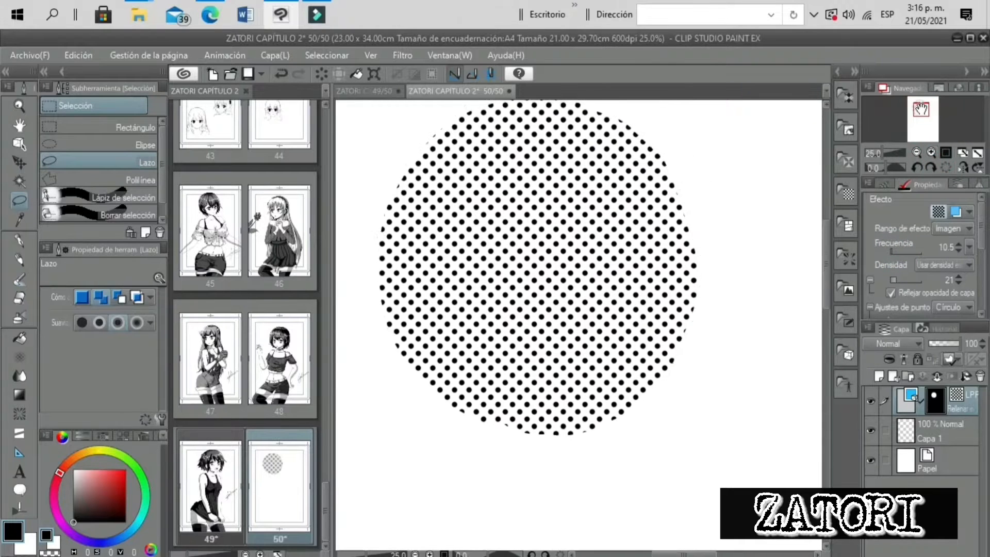
left_click_drag(875, 152, 882, 153)
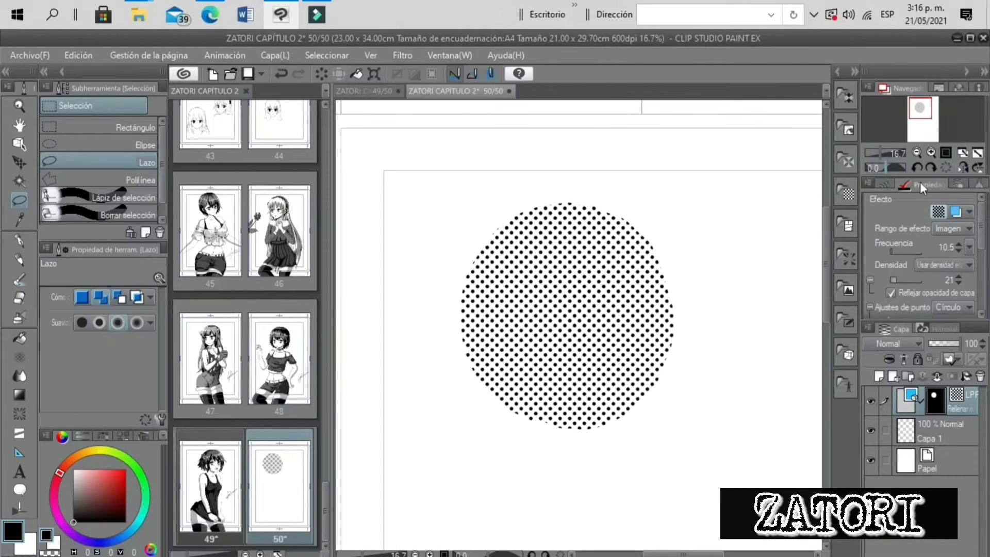
left_click_drag(893, 280, 909, 280)
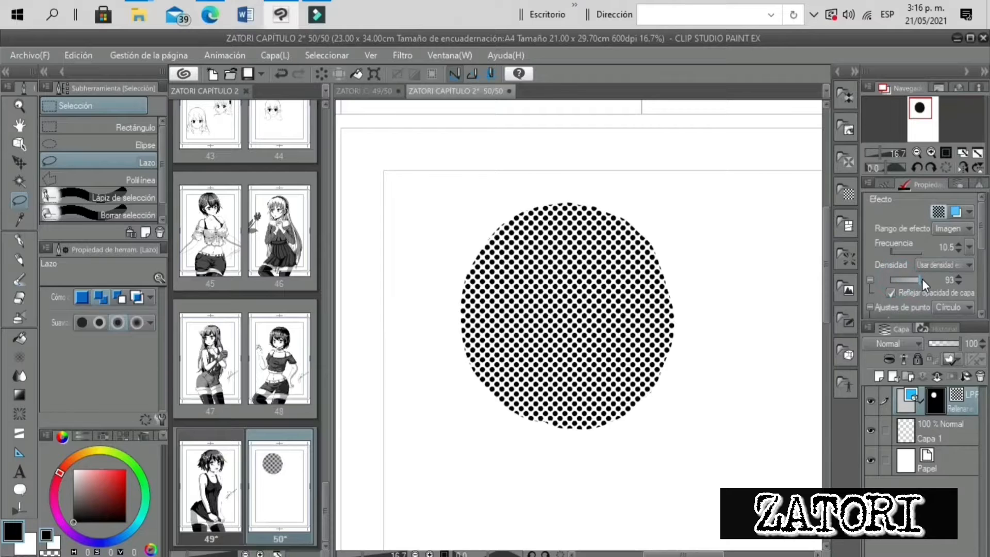
left_click(911, 280)
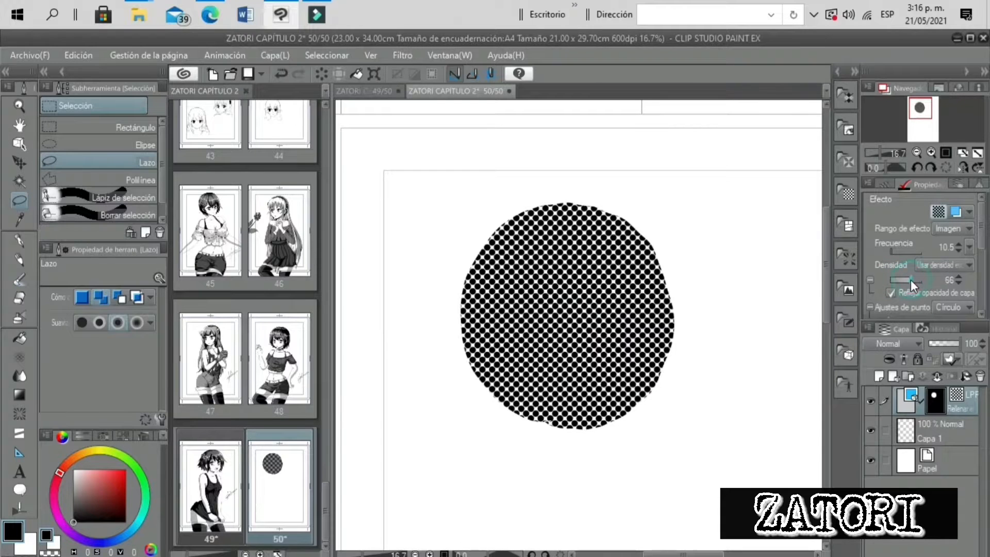
Try a density of 10 with a frequency of 85.0 on the tone layer, followed by a density of 19
left_click(900, 280)
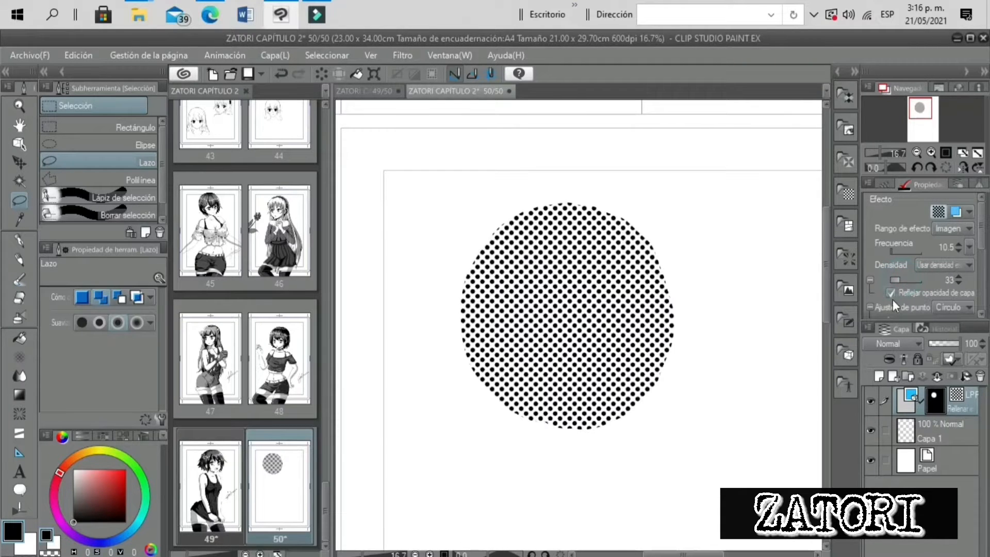
left_click(893, 282)
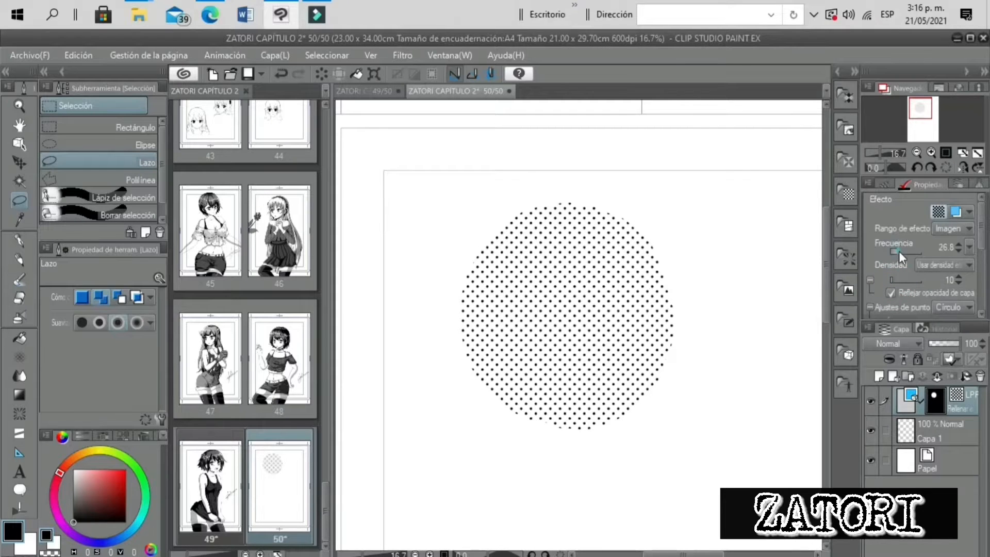
left_click_drag(899, 252, 946, 253)
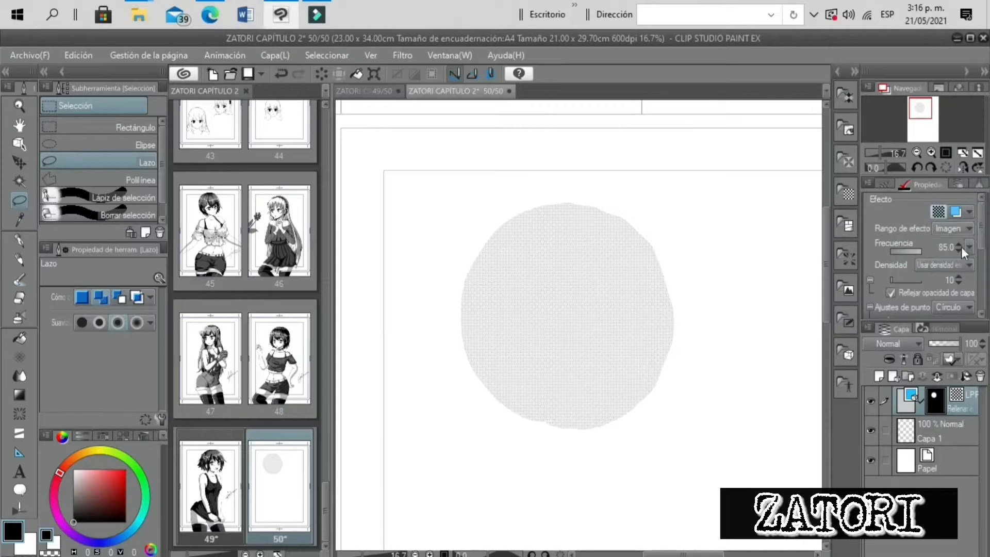
left_click(969, 247)
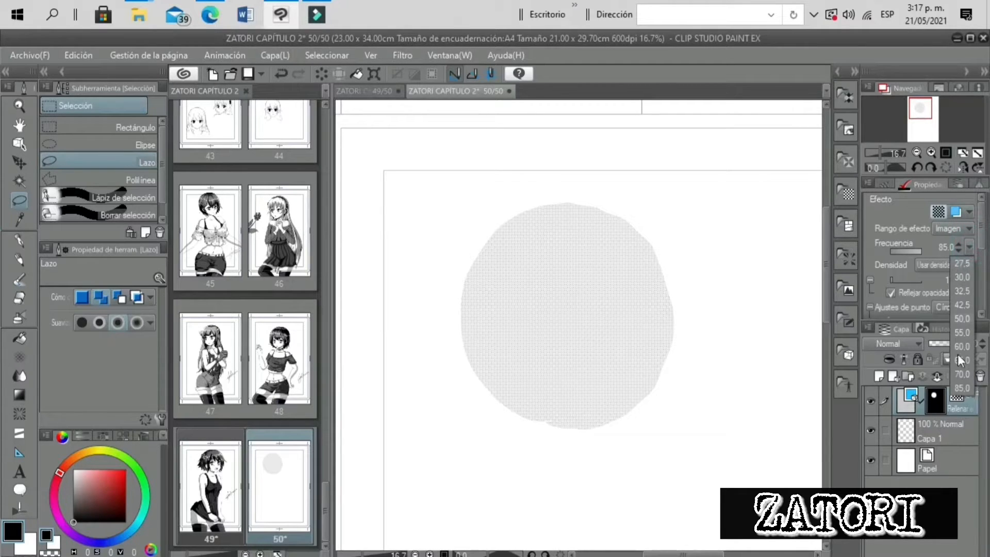
left_click(897, 205)
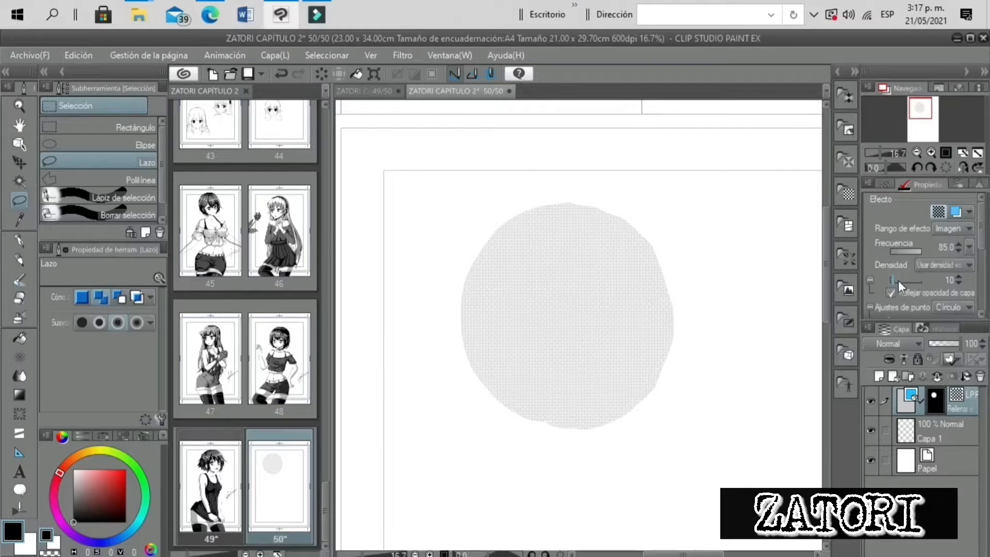
mouse_move(898, 281)
left_mouse_down()
mouse_move(921, 280)
mouse_move(893, 280)
left_mouse_up()
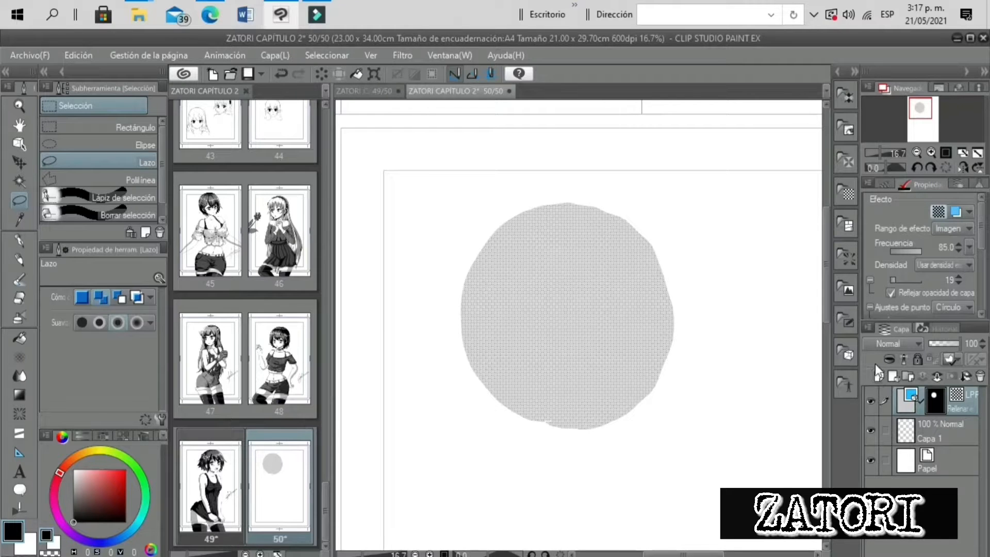
Undo the tone layer's latest frequency and density changes
key("ctrl+z")
key("ctrl+z")
key("ctrl+z")
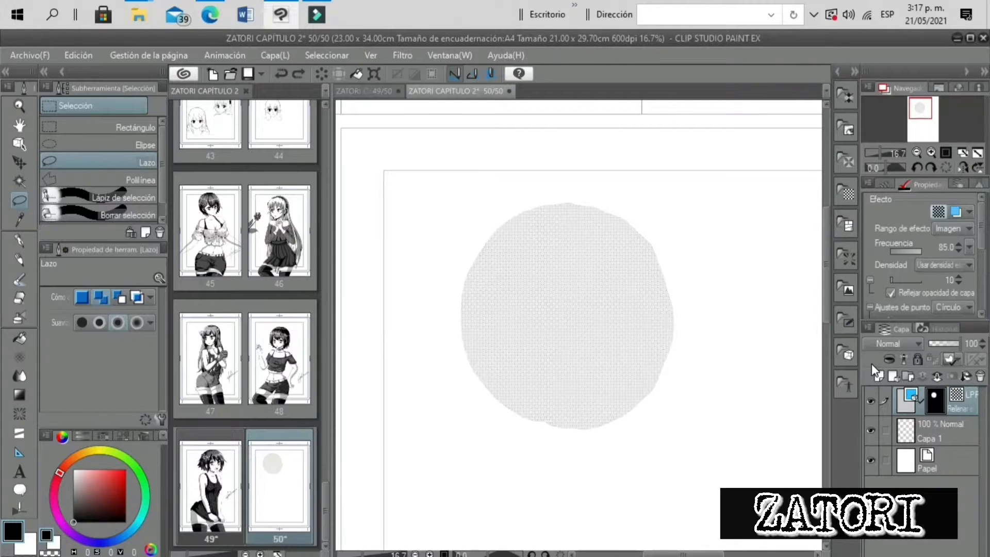
key("ctrl+z")
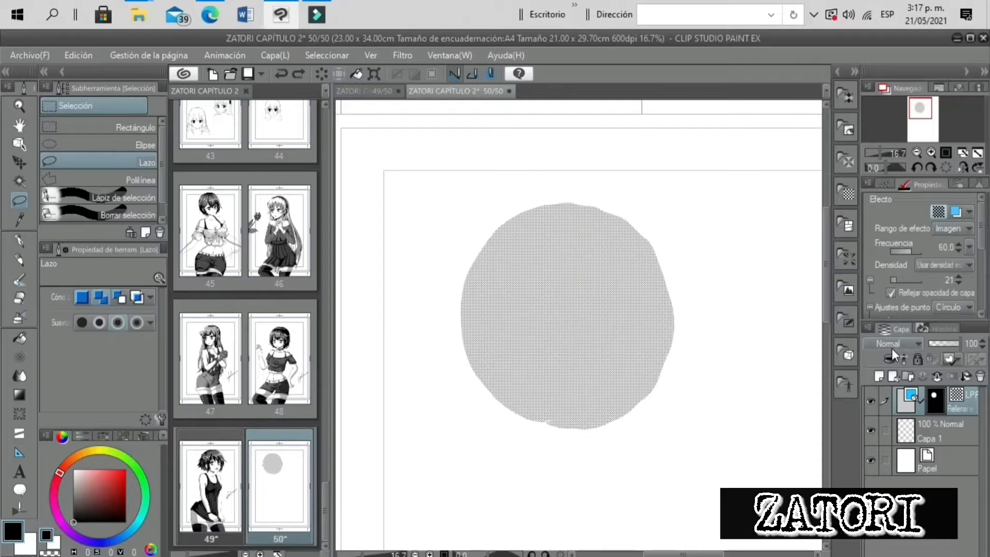
Hide the tone layer, remove its mask without applying it, and delete the layer
left_click(870, 402)
left_click_drag(945, 407, 979, 376)
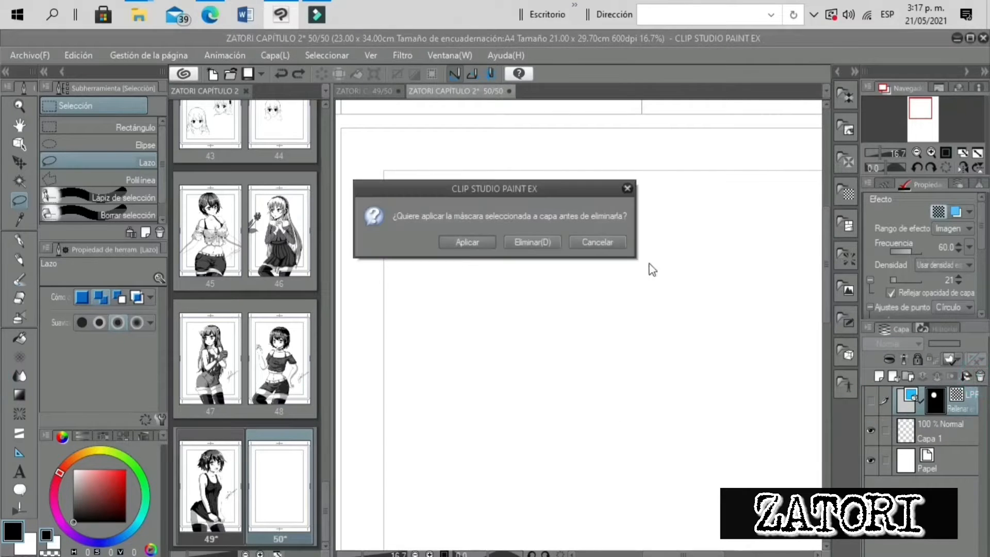
left_click(515, 242)
left_click(979, 376)
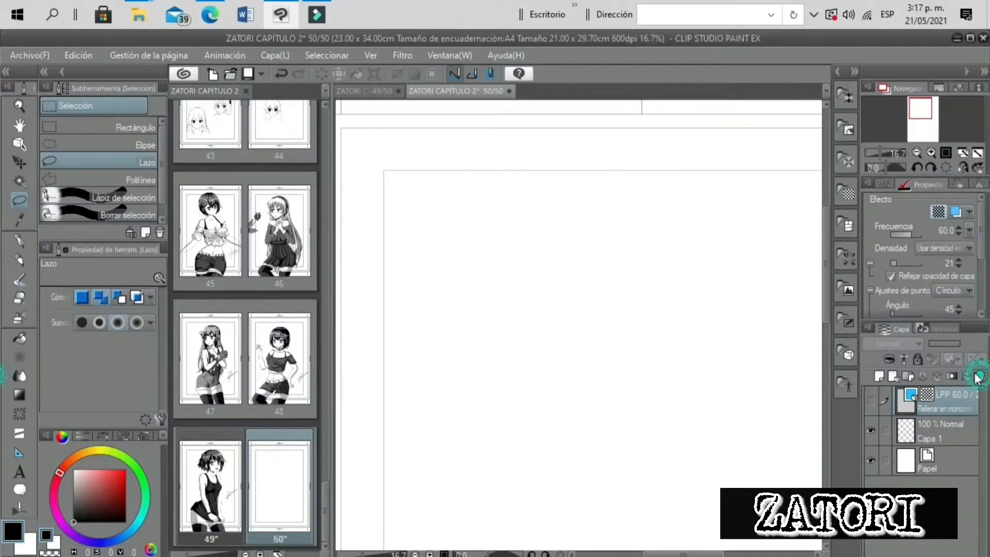
left_click(522, 243)
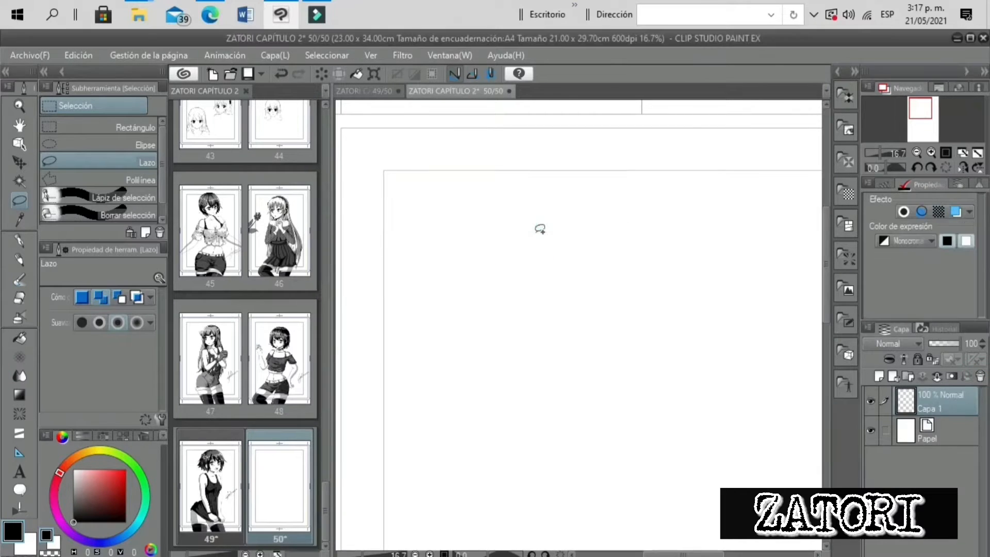
Switch to the G pen for sketching on Capa 1 of the blank page
left_click(19, 241)
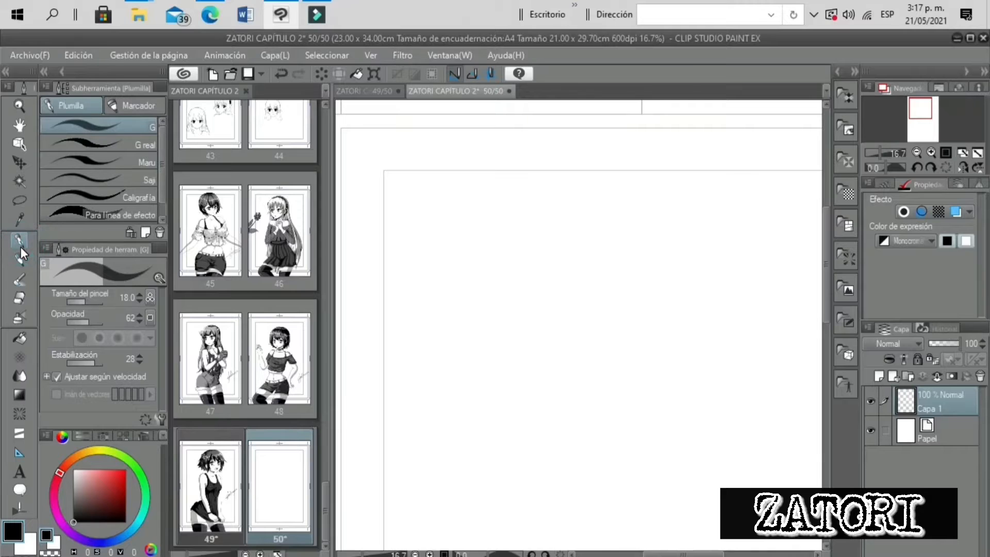
left_click_drag(917, 115, 918, 119)
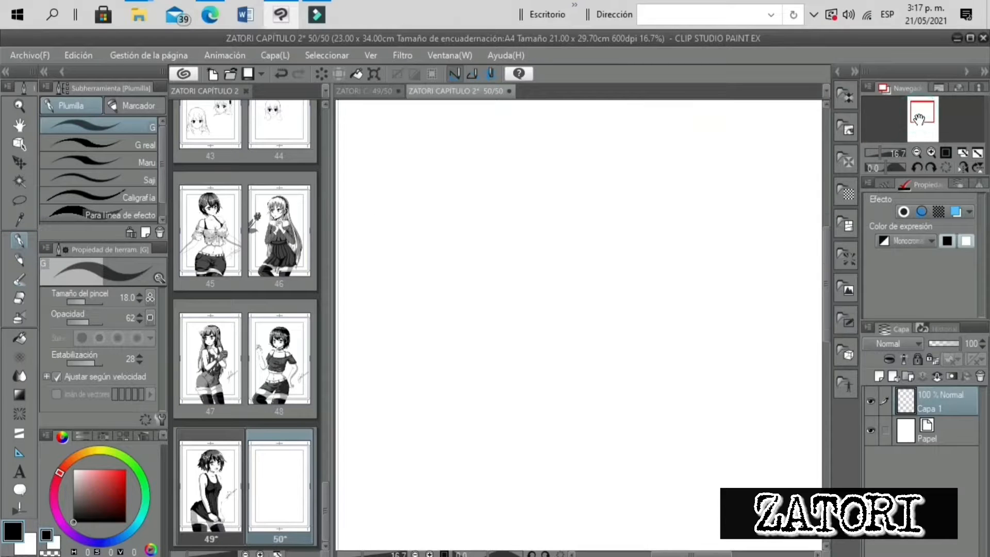
left_click_drag(879, 153, 877, 154)
left_click_drag(648, 250, 643, 302)
key("ctrl+z")
left_click_drag(563, 314, 582, 311)
key("ctrl+z")
left_click_drag(593, 181, 604, 184)
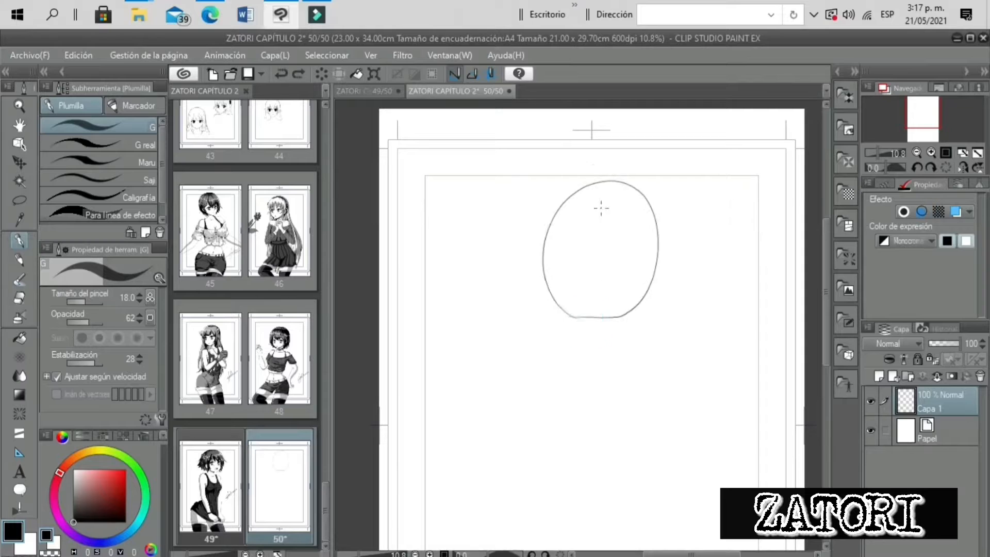
key("ctrl+z")
Sketch a circle for the head near the page's upper margin, with a vertical centre guideline extending below it
mouse_move(649, 214)
left_mouse_down()
mouse_move(579, 312)
mouse_move(651, 217)
left_mouse_up()
mouse_move(572, 316)
left_mouse_down()
mouse_move(626, 313)
mouse_move(601, 192)
mouse_move(593, 407)
left_mouse_up()
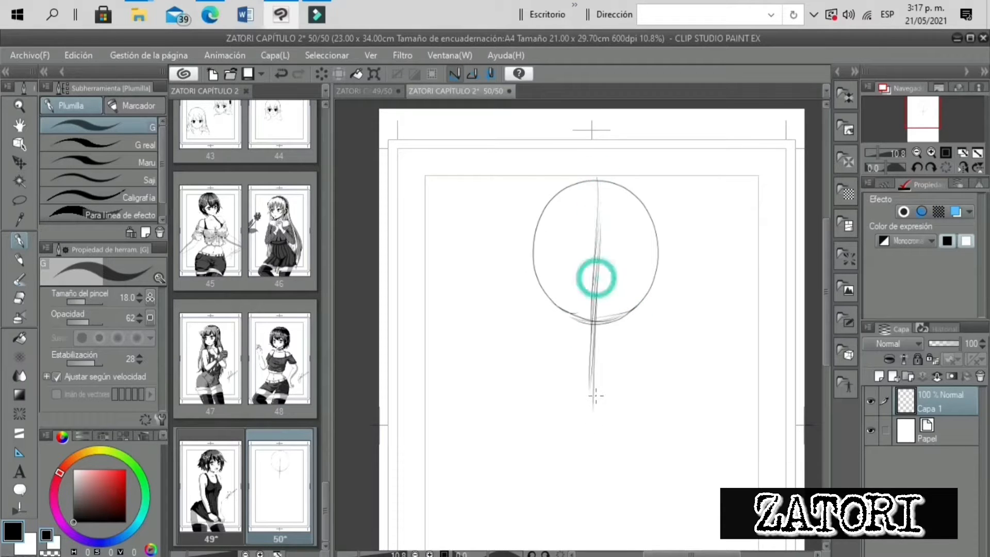
left_click(962, 168)
left_click_drag(557, 222, 566, 396)
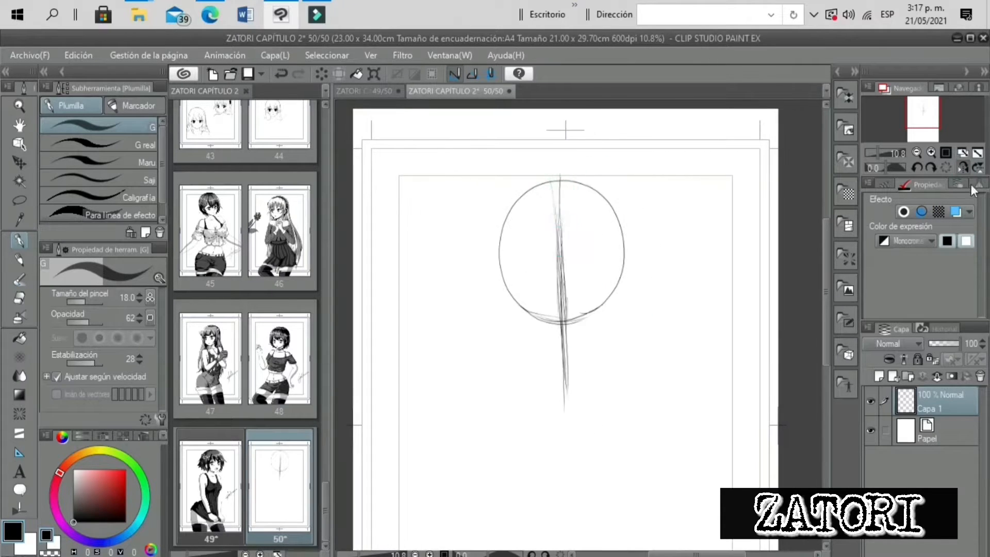
left_click(962, 167)
Sketch the cheek and jaw lines from both sides of the head circle down to a pointed chin
left_click_drag(653, 270, 639, 321)
left_click_drag(535, 254, 539, 314)
left_click_drag(535, 260, 542, 312)
left_click_drag(640, 314, 654, 273)
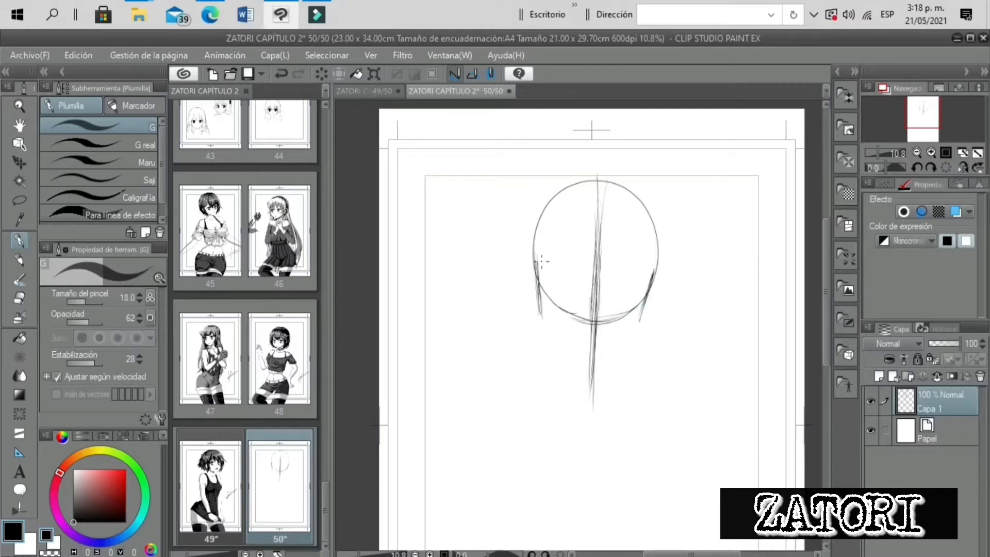
left_click_drag(538, 262, 545, 332)
left_click_drag(541, 314, 592, 355)
left_click_drag(556, 332, 592, 356)
left_click_drag(538, 264, 550, 329)
mouse_move(594, 351)
left_mouse_down()
mouse_move(638, 320)
mouse_move(654, 270)
left_mouse_up()
mouse_move(543, 278)
left_mouse_down()
mouse_move(553, 328)
mouse_move(571, 341)
left_mouse_up()
mouse_move(546, 316)
left_mouse_down()
mouse_move(537, 274)
mouse_move(520, 324)
mouse_move(564, 352)
mouse_move(605, 322)
left_mouse_up()
Reinforce the jawline and the skull's upper contour, checking the drawing in a mirrored view
left_click(963, 165)
mouse_move(566, 357)
left_mouse_down()
mouse_move(608, 319)
mouse_move(621, 260)
left_mouse_up()
mouse_move(504, 275)
left_mouse_down()
mouse_move(543, 200)
mouse_move(567, 181)
left_mouse_up()
left_click_drag(502, 258, 583, 181)
mouse_move(595, 197)
left_mouse_down()
mouse_move(619, 222)
mouse_move(623, 260)
left_mouse_up()
left_click_drag(523, 200, 601, 188)
left_click(963, 168)
left_click_drag(539, 278, 562, 329)
Darken the side contours of the head and the jaw in the mirrored view
left_click(963, 168)
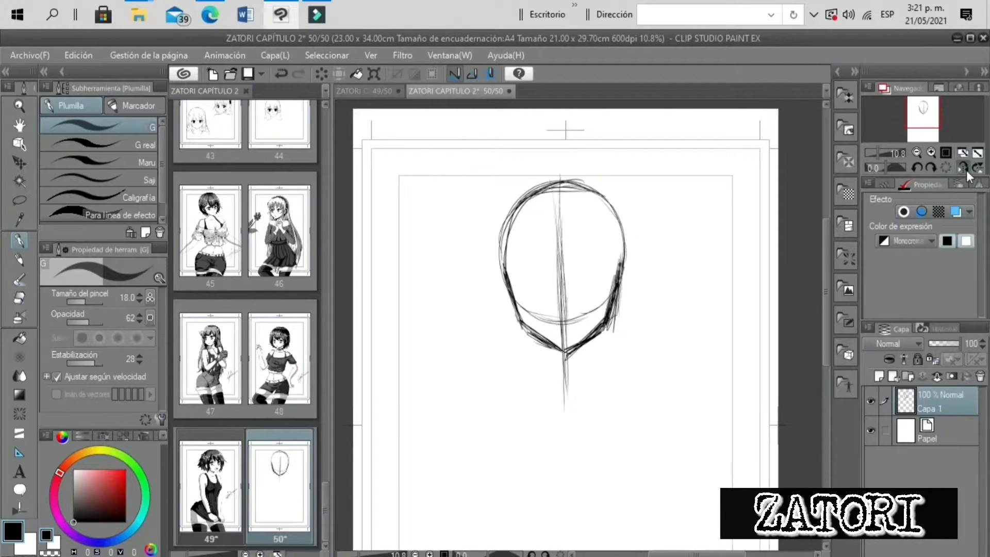
left_click_drag(509, 283, 503, 231)
left_click_drag(615, 214, 623, 266)
left_click_drag(601, 192, 619, 219)
mouse_move(621, 277)
left_mouse_down()
mouse_move(624, 304)
mouse_move(613, 314)
left_mouse_up()
Sketch the ears on both sides of the head and retrace the skull's contour
left_click(964, 168)
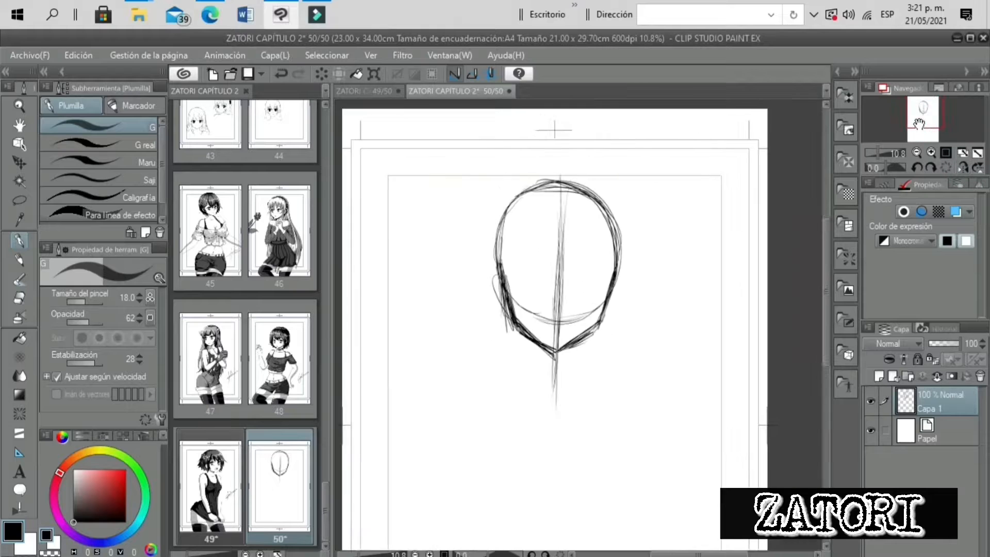
left_click_drag(700, 216, 793, 186)
left_click_drag(593, 238, 594, 279)
mouse_move(709, 246)
left_mouse_down()
mouse_move(711, 268)
mouse_move(718, 238)
left_mouse_up()
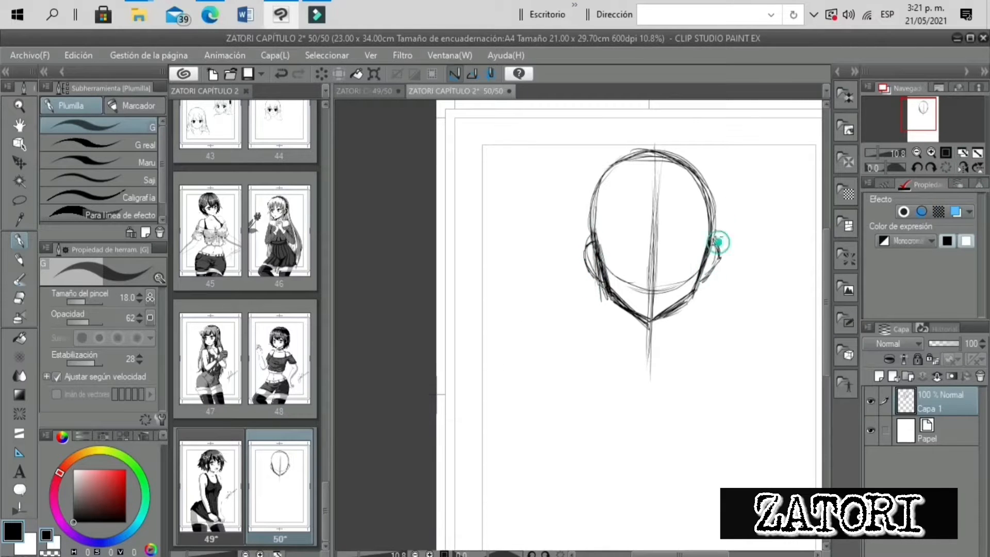
mouse_move(598, 250)
left_mouse_down()
mouse_move(595, 205)
mouse_move(682, 161)
left_mouse_up()
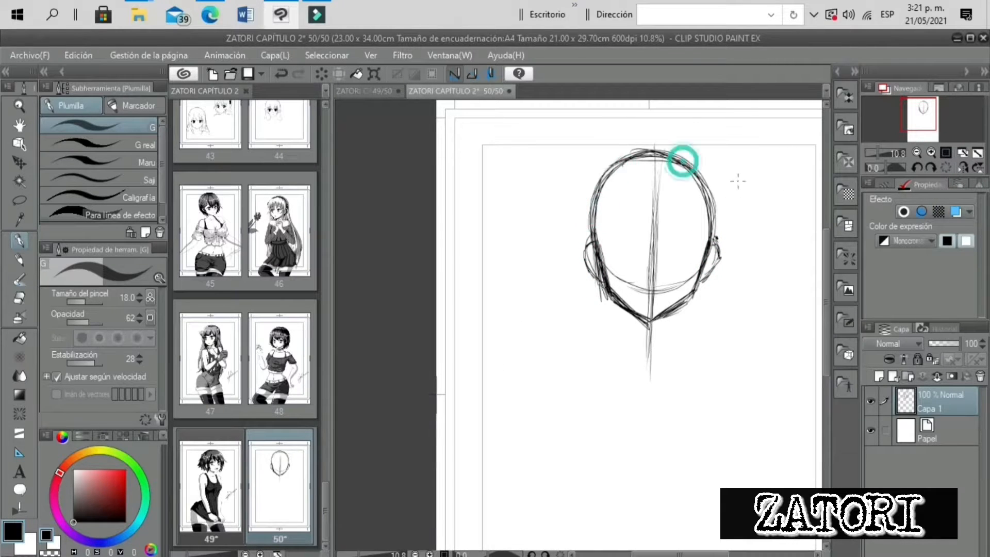
Sketch two short neck lines under the jaw
left_click_drag(673, 311, 671, 338)
left_click_drag(626, 312, 627, 336)
left_click_drag(673, 308, 666, 347)
Sketch a long, slightly curved spine guideline descending from the chin
mouse_move(627, 312)
left_mouse_down()
mouse_move(624, 346)
mouse_move(651, 449)
left_mouse_up()
left_click_drag(651, 341, 648, 485)
left_click_drag(645, 356, 640, 442)
left_click_drag(647, 363, 634, 508)
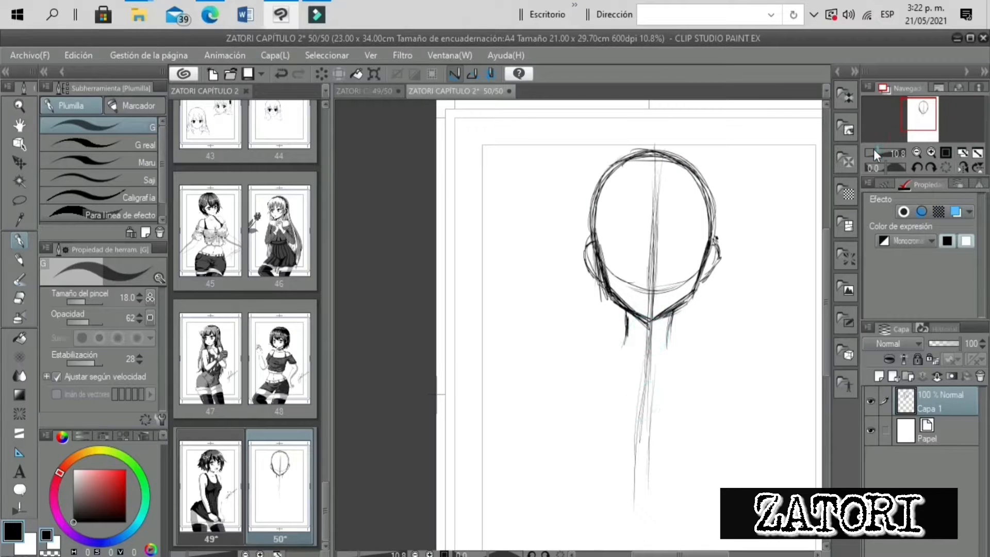
key("ctrl+minus")
left_click_drag(625, 332, 612, 487)
left_click_drag(618, 367, 614, 494)
Select the whole head and spine sketch with the lasso, scale it down on the page, and clear the selection
left_click(18, 202)
left_click_drag(694, 398, 668, 550)
mouse_move(713, 307)
left_mouse_down()
mouse_move(721, 250)
mouse_move(725, 287)
left_mouse_up()
left_click(673, 539)
left_click_drag(644, 521, 664, 427)
mouse_move(639, 464)
left_mouse_down()
mouse_move(638, 344)
mouse_move(594, 446)
left_mouse_up()
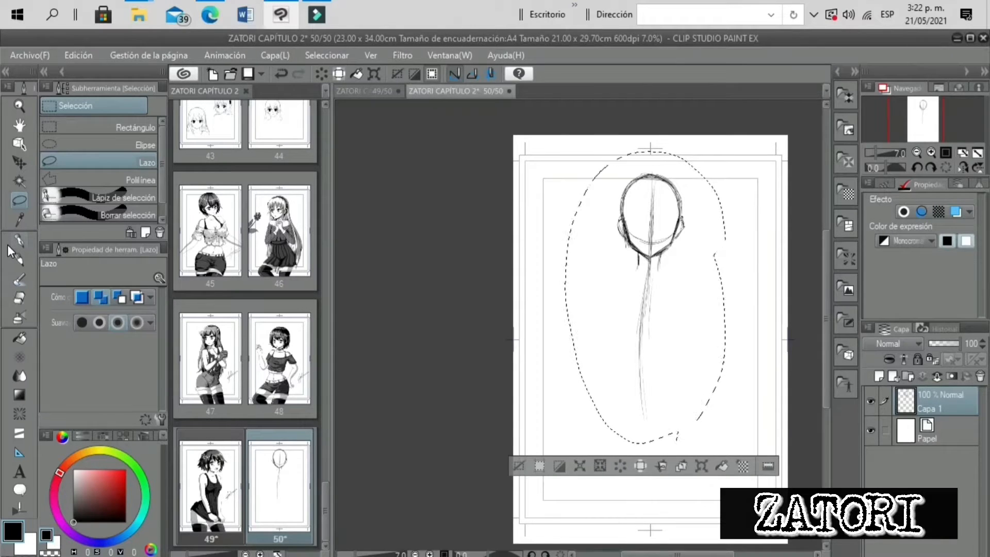
left_click(519, 465)
Sketch the shoulder lines and the oval torso contour below the neck with the G pen
key("p")
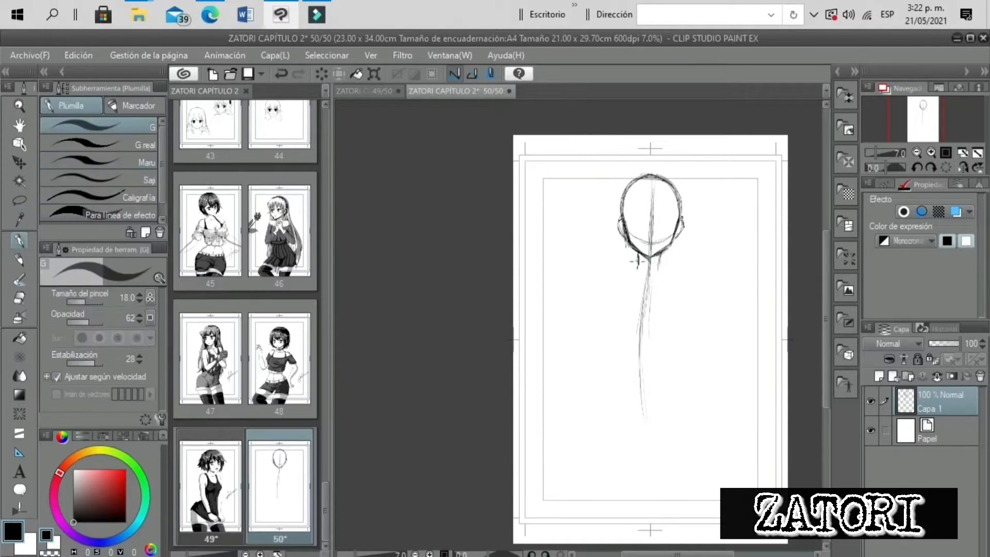
mouse_move(659, 265)
left_mouse_down()
mouse_move(688, 272)
mouse_move(601, 271)
left_mouse_up()
left_click_drag(666, 268, 700, 276)
left_click_drag(625, 277, 603, 351)
mouse_move(669, 274)
left_mouse_down()
mouse_move(680, 307)
mouse_move(638, 384)
left_mouse_up()
left_click_drag(608, 354, 636, 386)
left_click_drag(666, 270, 681, 307)
Add the abdomen arch across the lower torso and sketch the outer sides of the chest
mouse_move(616, 341)
left_mouse_down()
mouse_move(658, 382)
mouse_move(668, 340)
left_mouse_up()
left_click_drag(670, 353, 683, 318)
left_click_drag(693, 275, 681, 328)
left_click_drag(602, 275, 599, 322)
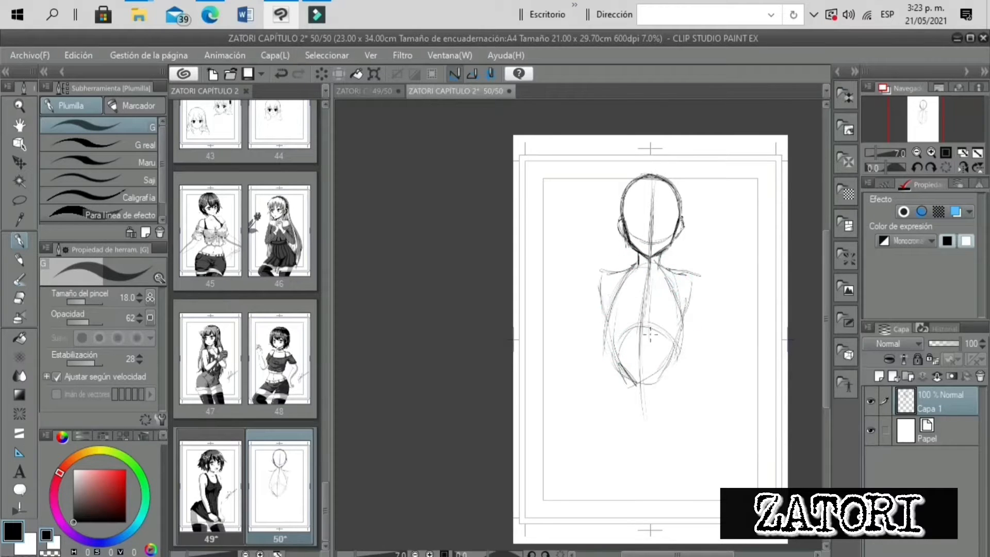
left_click_drag(617, 286, 618, 378)
left_click_drag(607, 347, 622, 379)
Reinforce the torso's centre line and extend it in a curve down to the page's lower edge
left_click_drag(650, 262, 641, 385)
left_click_drag(645, 304, 640, 425)
left_click_drag(637, 372, 671, 541)
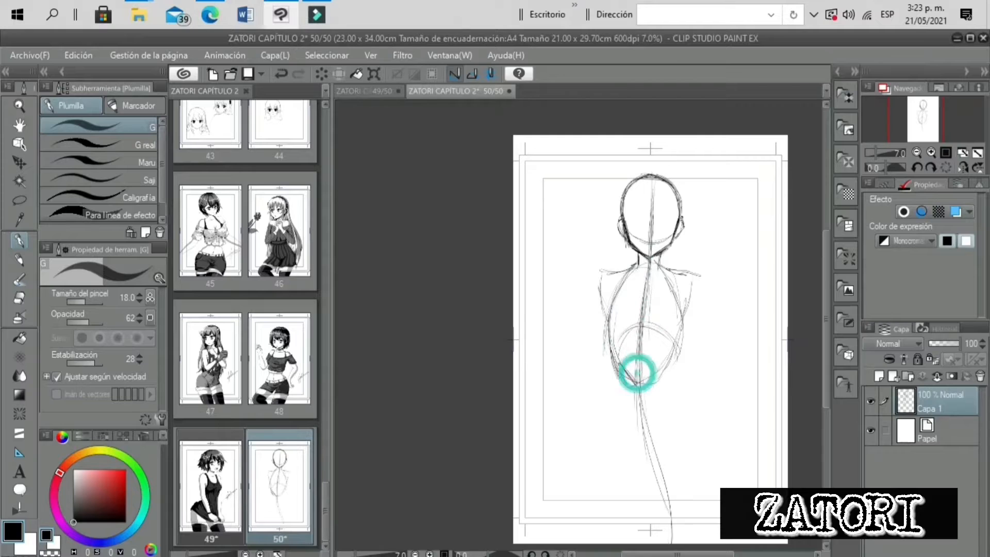
left_click_drag(637, 405, 658, 480)
left_click_drag(656, 470, 668, 541)
Reinforce the shoulder line and sketch slanted hip guidelines below the torso
left_click_drag(597, 342, 571, 304)
left_click_drag(569, 224, 662, 235)
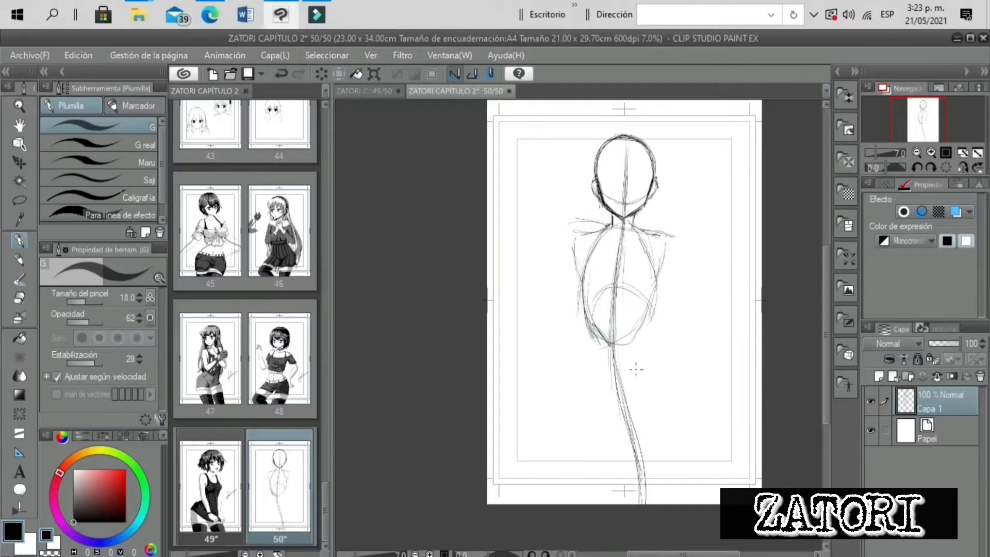
left_click_drag(578, 386, 644, 375)
left_click_drag(576, 379, 654, 361)
Round off both shoulders and mark the armpit beside the torso
scroll(633, 233, "up", 3)
left_click_drag(621, 234, 541, 273)
left_click_drag(686, 248, 749, 288)
left_click_drag(878, 153, 911, 142)
left_click(565, 238)
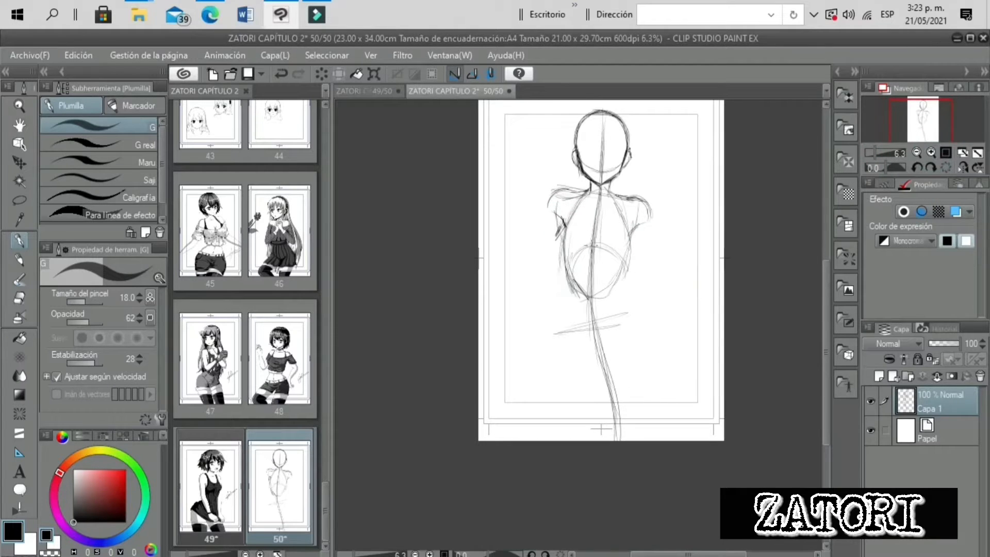
left_click_drag(635, 227, 624, 273)
left_click_drag(573, 216, 568, 281)
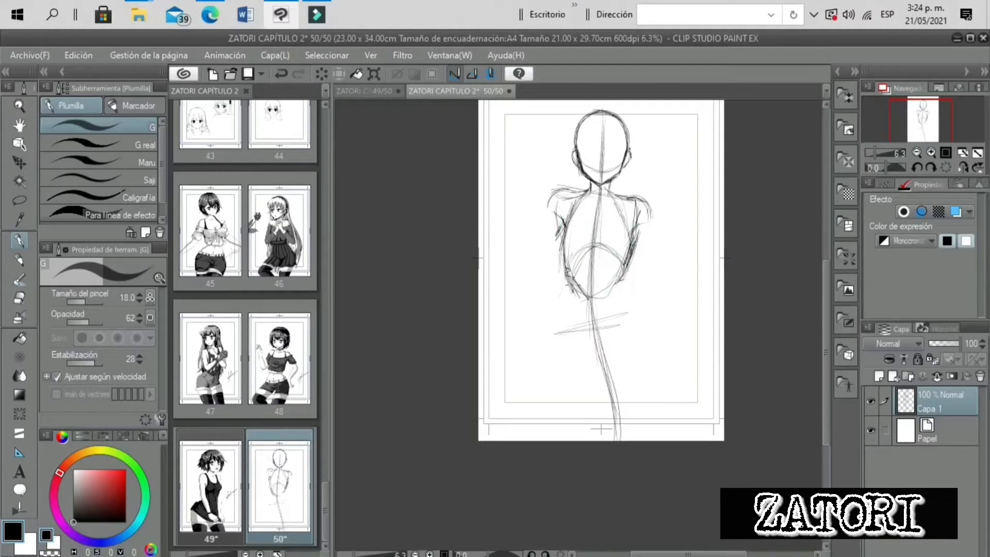
left_click(961, 167)
left_click_drag(522, 203, 538, 286)
left_click(931, 152)
left_click(931, 152)
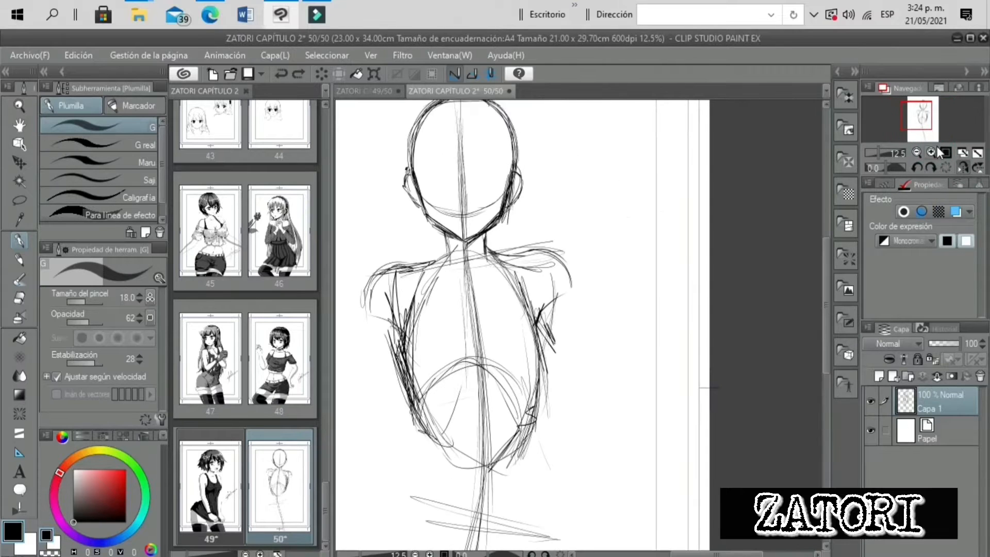
key("ctrl+z")
key("ctrl+z")
key("ctrl+z")
key("ctrl+z")
key("ctrl+z")
Redraw the abdomen arch and reinforce the torso's side contour, switching the mirrored view
left_click_drag(887, 153, 876, 154)
mouse_move(498, 295)
left_mouse_down()
mouse_move(498, 390)
mouse_move(546, 357)
left_mouse_up()
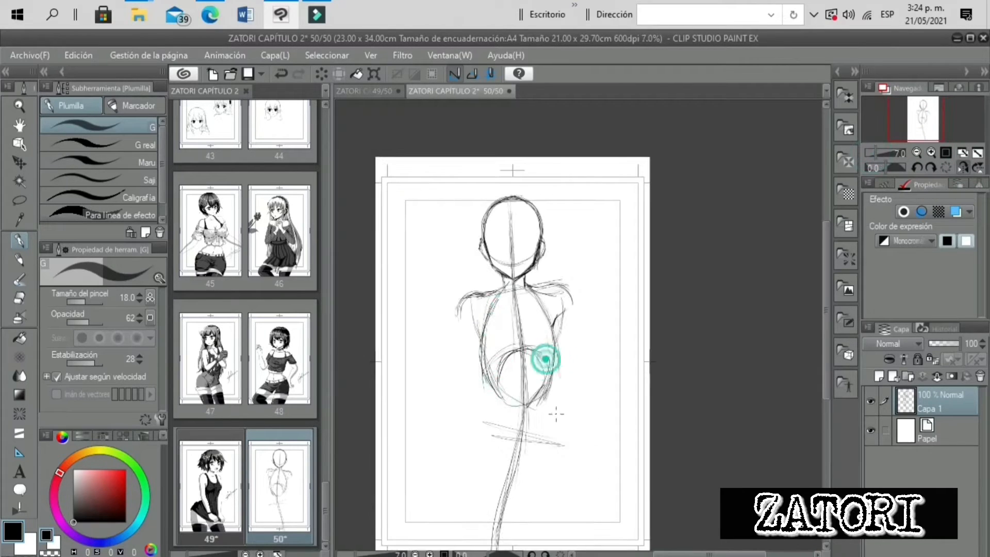
left_click(962, 167)
left_click_drag(626, 293, 604, 336)
left_click_drag(598, 351, 608, 387)
left_click_drag(658, 365, 647, 476)
mouse_move(635, 331)
left_mouse_down()
mouse_move(625, 375)
mouse_move(604, 402)
left_mouse_up()
mouse_move(602, 488)
left_mouse_down()
mouse_move(658, 422)
mouse_move(639, 503)
mouse_move(665, 477)
left_mouse_up()
key("ctrl+z")
key("ctrl+z")
key("ctrl+z")
Sketch the rounded pelvis and hip contours below the waist, with V-shaped lines meeting at the crotch
mouse_move(619, 428)
left_mouse_down()
mouse_move(658, 490)
mouse_move(671, 409)
mouse_move(658, 489)
left_mouse_up()
left_click_drag(606, 389, 597, 467)
left_click_drag(925, 122, 923, 136)
left_click_drag(572, 359, 616, 405)
left_click_drag(665, 347, 619, 397)
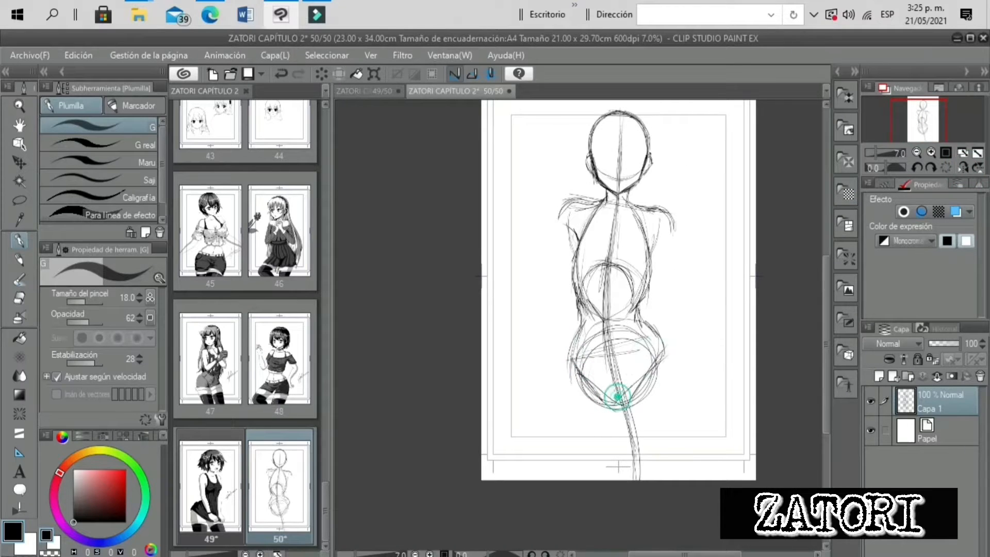
Darken the V-shaped groin lines and add strokes running from the hips toward the inner thighs
mouse_move(562, 356)
left_mouse_down()
mouse_move(616, 411)
mouse_move(633, 480)
left_mouse_up()
left_click_drag(633, 392, 670, 376)
left_click_drag(630, 390, 665, 331)
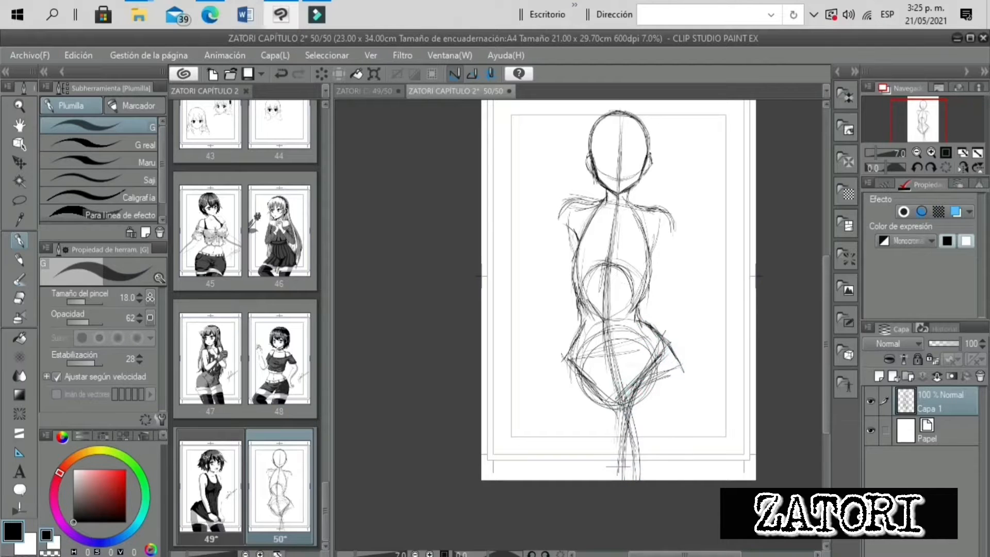
left_click_drag(593, 381, 625, 403)
Sketch the outer and inner contours of both thighs toward the page's lower edge
mouse_move(577, 347)
left_mouse_down()
mouse_move(558, 382)
mouse_move(564, 401)
left_mouse_up()
left_click_drag(569, 363, 572, 396)
left_click_drag(639, 397, 619, 479)
left_click_drag(670, 480, 691, 393)
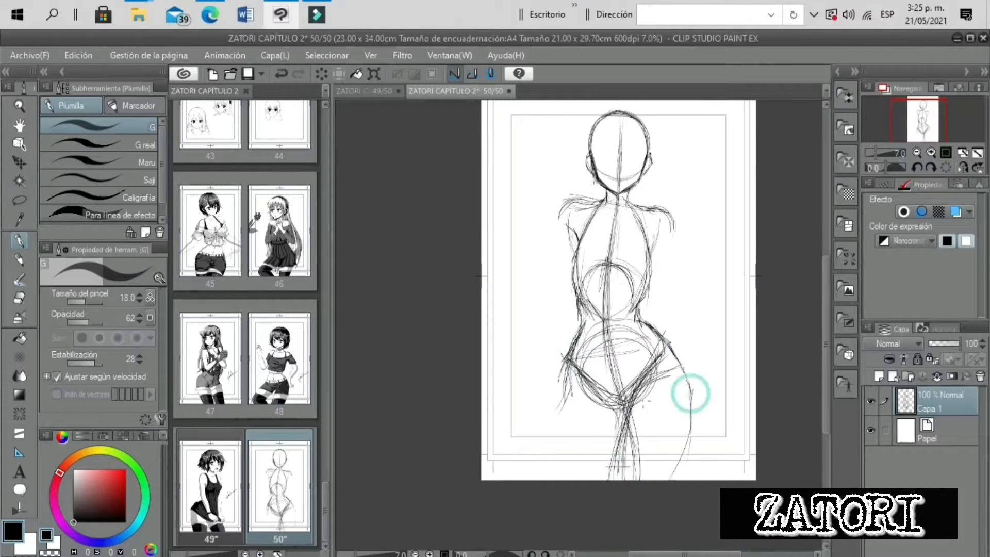
left_click_drag(545, 415, 588, 436)
left_click_drag(618, 408, 569, 479)
left_click_drag(566, 385, 514, 456)
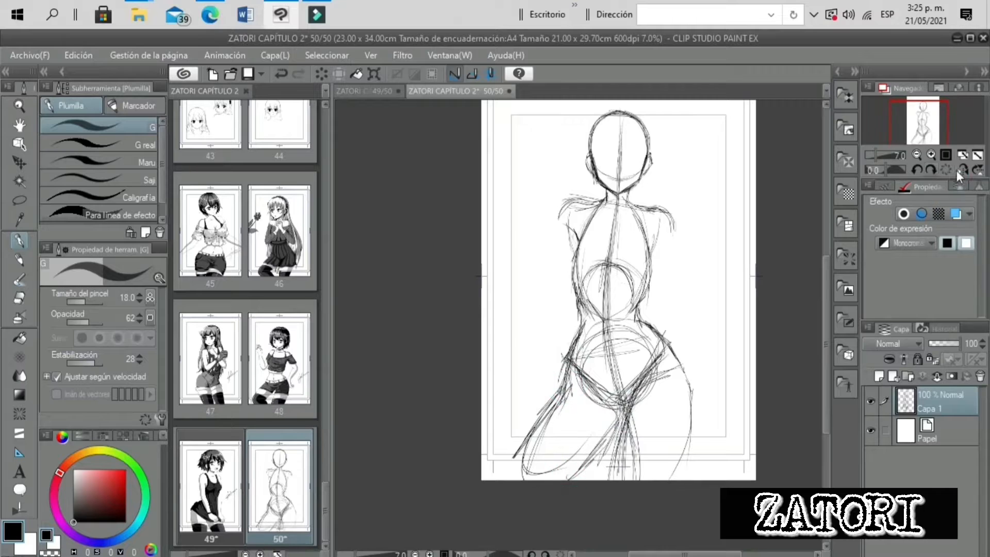
Draw rounded joint circles at both shoulders and reinforce the side of the neck under the jaw
left_click(963, 168)
left_click_drag(596, 210, 600, 217)
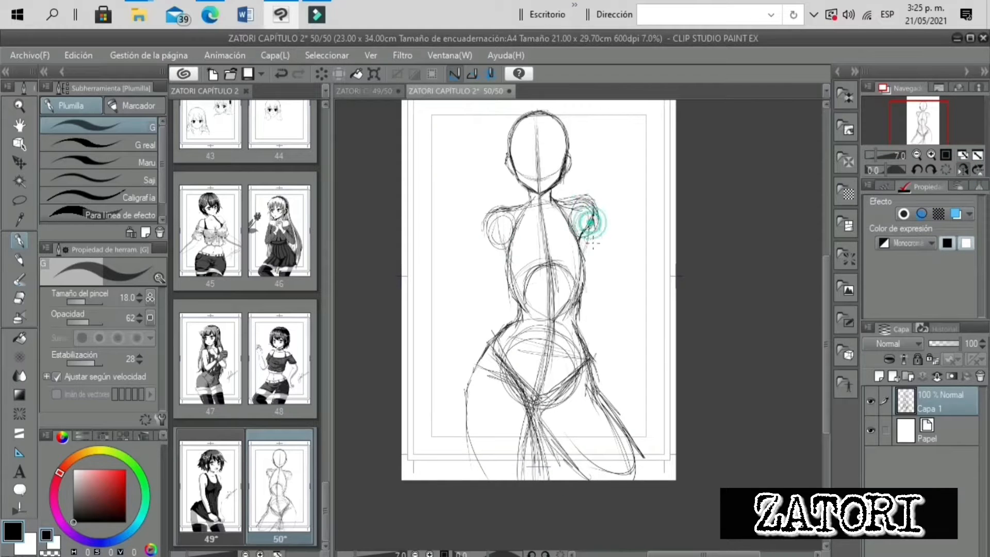
left_click(962, 168)
scroll(616, 216, "up", 3)
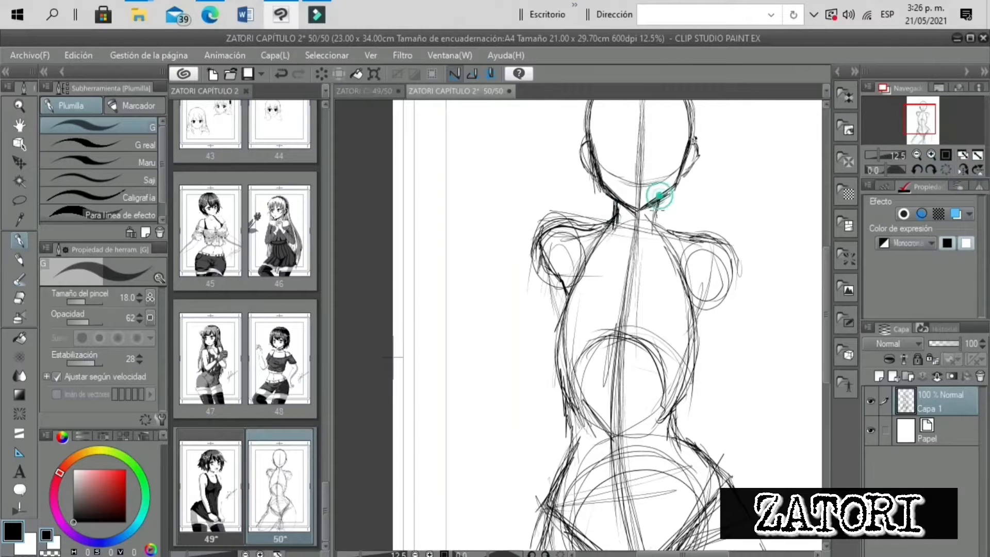
left_click_drag(660, 198, 659, 230)
Sketch the figure's first upper arm from the shoulder down to an oval at the elbow
left_click_drag(542, 238, 542, 381)
mouse_move(531, 273)
left_mouse_down()
mouse_move(513, 397)
mouse_move(522, 356)
left_mouse_up()
scroll(584, 326, "down", 4)
scroll(584, 326, "up", 3)
scroll(584, 326, "down", 3)
scroll(584, 326, "up", 1)
Sketch the opposite upper arm down to an elbow oval and reinforce the shoulder contours
left_click_drag(675, 283, 681, 334)
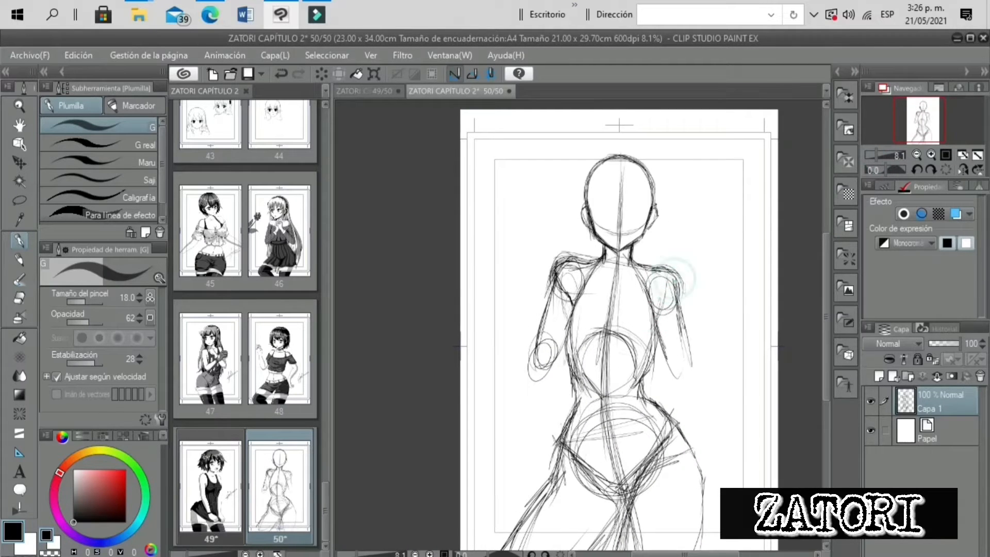
left_click_drag(676, 276, 688, 368)
left_click_drag(671, 346, 680, 371)
left_click_drag(876, 156, 879, 155)
left_click_drag(547, 242, 593, 225)
left_click_drag(880, 155, 876, 155)
left_click_drag(682, 300, 669, 316)
left_click_drag(881, 155, 877, 157)
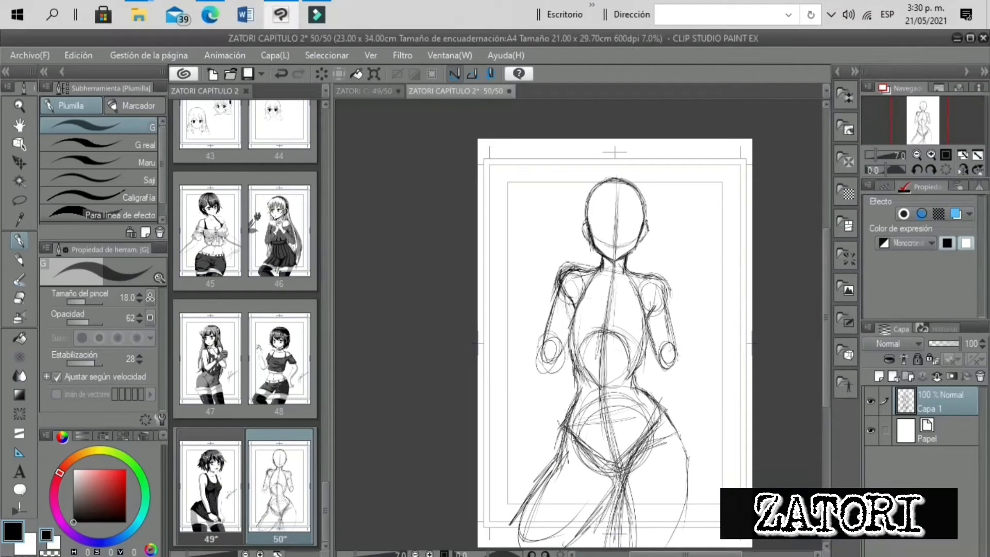
Sketch two rounded breast shapes on the upper torso, one on each side of the centre line
left_click(930, 154)
left_click_drag(574, 283, 585, 308)
mouse_move(621, 225)
left_mouse_down()
mouse_move(582, 298)
mouse_move(581, 355)
left_mouse_up()
mouse_move(576, 294)
left_mouse_down()
mouse_move(548, 327)
mouse_move(626, 331)
mouse_move(639, 354)
mouse_move(705, 330)
mouse_move(641, 287)
mouse_move(579, 283)
mouse_move(645, 361)
mouse_move(714, 248)
left_mouse_up()
left_click_drag(756, 185, 743, 213)
left_click_drag(764, 178, 765, 181)
left_click_drag(776, 174, 771, 193)
left_click_drag(784, 169, 786, 171)
key("ctrl+z")
key("ctrl+z")
key("ctrl+z")
key("ctrl+z")
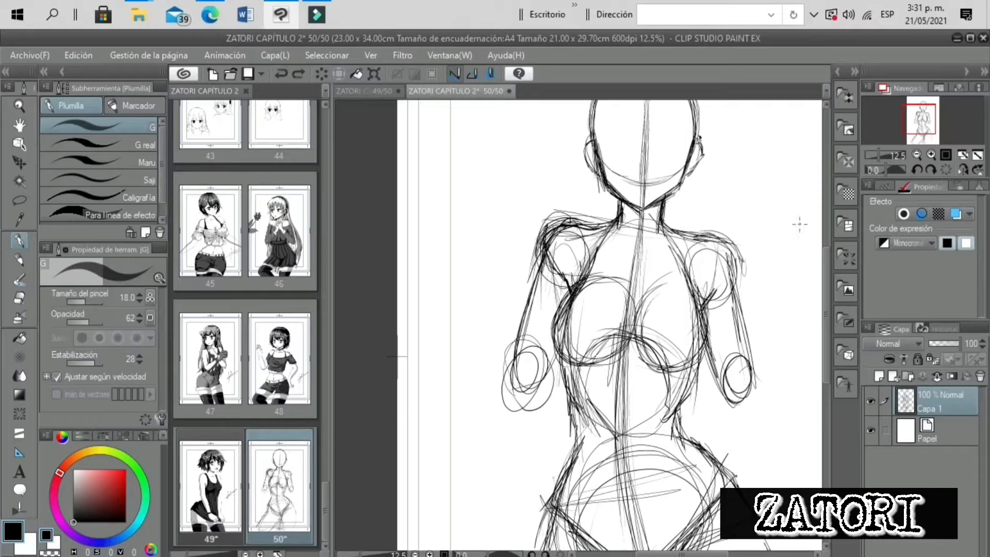
Reinforce the outer and lower curves of both breasts with repeated strokes
key("ctrl+minus")
left_click_drag(596, 285, 583, 355)
left_click_drag(647, 289, 663, 353)
mouse_move(562, 330)
left_mouse_down()
mouse_move(607, 338)
mouse_move(671, 330)
left_mouse_up()
mouse_move(645, 268)
left_mouse_down()
mouse_move(660, 314)
mouse_move(658, 361)
left_mouse_up()
Strengthen the torso's centre line from between the breasts down the abdomen
left_click_drag(877, 155, 878, 155)
mouse_move(619, 341)
left_mouse_down()
mouse_move(607, 353)
mouse_move(613, 429)
left_mouse_up()
left_click_drag(878, 155, 876, 154)
left_click(913, 132)
left_click_drag(621, 289, 610, 336)
left_click(919, 116)
left_click(878, 155)
left_click_drag(878, 155, 877, 154)
left_click_drag(929, 114, 929, 107)
Draw horizontal guide lines across the face and rework its vertical centre line and jaw contour
left_click(931, 154)
left_click_drag(615, 328, 716, 320)
left_click_drag(607, 312, 638, 331)
mouse_move(702, 351)
left_mouse_down()
mouse_move(665, 355)
mouse_move(665, 258)
left_mouse_up()
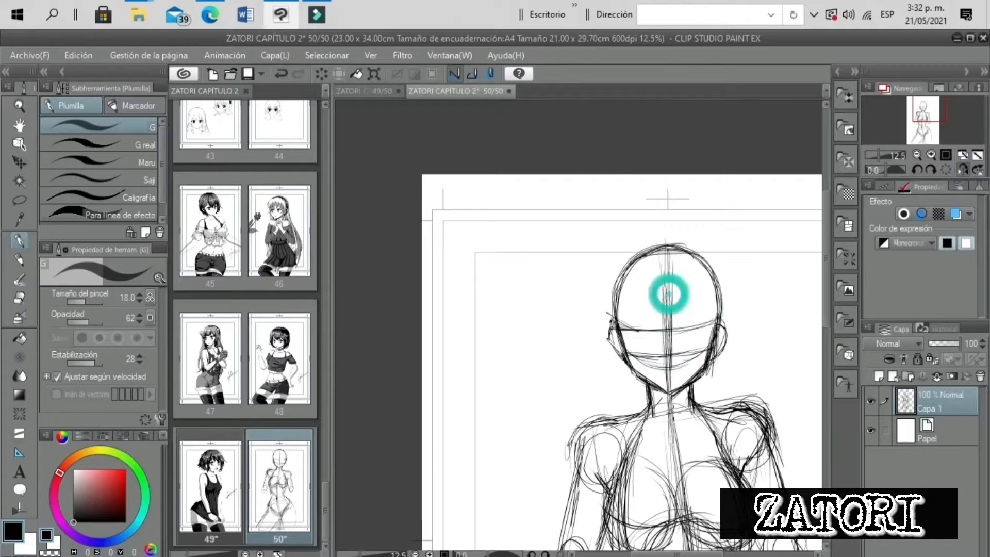
left_click(962, 169)
left_click_drag(930, 116, 923, 111)
key("ctrl+z")
mouse_move(583, 333)
left_mouse_down()
mouse_move(599, 205)
mouse_move(593, 229)
mouse_move(591, 192)
left_mouse_up()
key("ctrl+z")
left_click_drag(701, 217, 700, 218)
left_click_drag(723, 214, 722, 215)
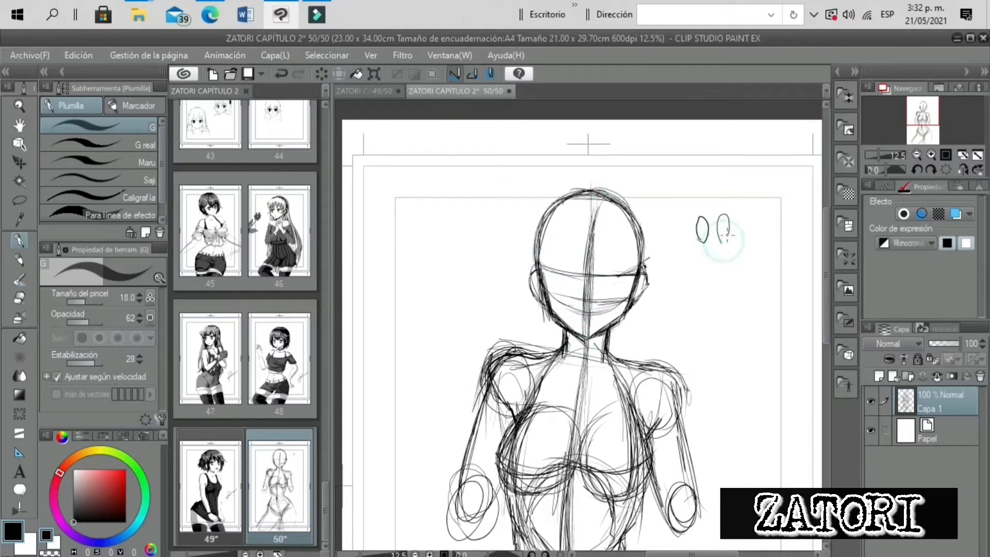
left_click_drag(711, 250, 693, 309)
key("ctrl+z")
key("ctrl+z")
key("ctrl+z")
key("ctrl+z")
key("ctrl+z")
Reinforce the top of the head and darken the curved guide lines across the face
left_click(877, 169)
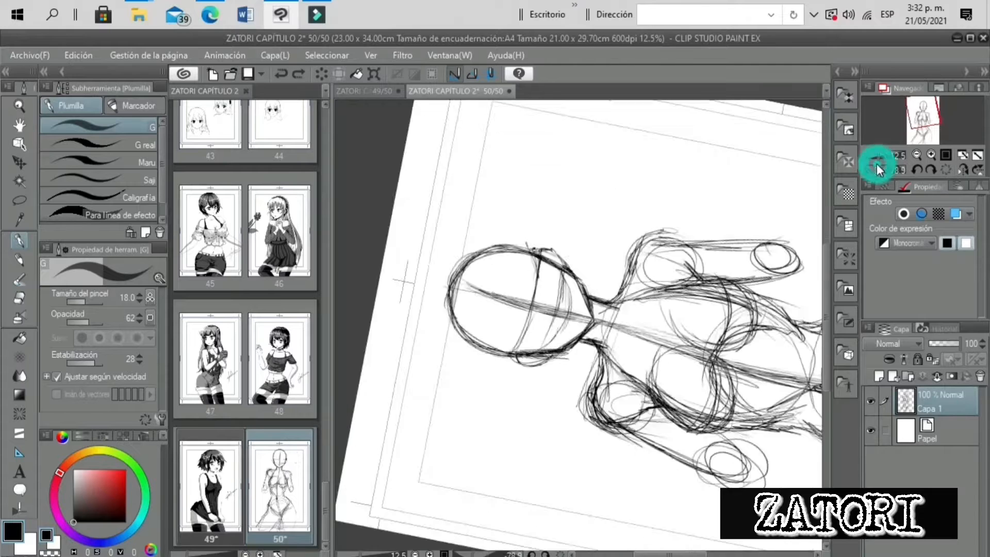
left_click(946, 169)
left_click_drag(879, 156, 879, 156)
left_click_drag(547, 201, 635, 182)
left_click_drag(547, 290, 637, 295)
mouse_move(537, 263)
left_mouse_down()
mouse_move(599, 169)
mouse_move(660, 278)
left_mouse_up()
left_click(876, 157)
key("ctrl+z")
key("ctrl+z")
key("ctrl+z")
key("ctrl+z")
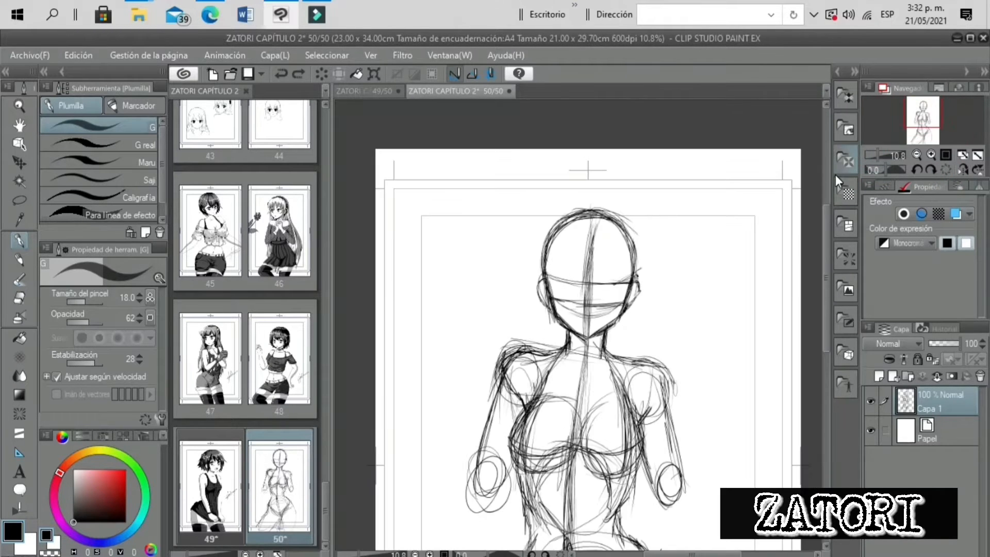
Reinforce the torso's side contours around the chest and abdomen
left_click(931, 155)
left_click_drag(879, 155, 877, 155)
left_click_drag(922, 111, 919, 129)
left_click_drag(667, 340, 623, 363)
left_click_drag(691, 325, 655, 432)
left_click_drag(661, 383, 571, 488)
left_click(482, 442)
left_click_drag(912, 127, 919, 117)
left_click_drag(628, 143, 630, 251)
left_click_drag(670, 122, 668, 243)
left_click_drag(934, 121, 931, 110)
left_click_drag(660, 290, 677, 313)
left_click_drag(674, 289, 660, 307)
mouse_move(929, 112)
left_mouse_down()
mouse_move(922, 121)
mouse_move(925, 112)
left_mouse_up()
key("ctrl+z")
key("ctrl+z")
key("ctrl+z")
key("ctrl+z")
key("ctrl+z")
key("ctrl+z")
key("ctrl+z")
key("ctrl+z")
Darken the upper contour of the head with another curved stroke
left_click_drag(543, 205, 596, 194)
left_click(962, 169)
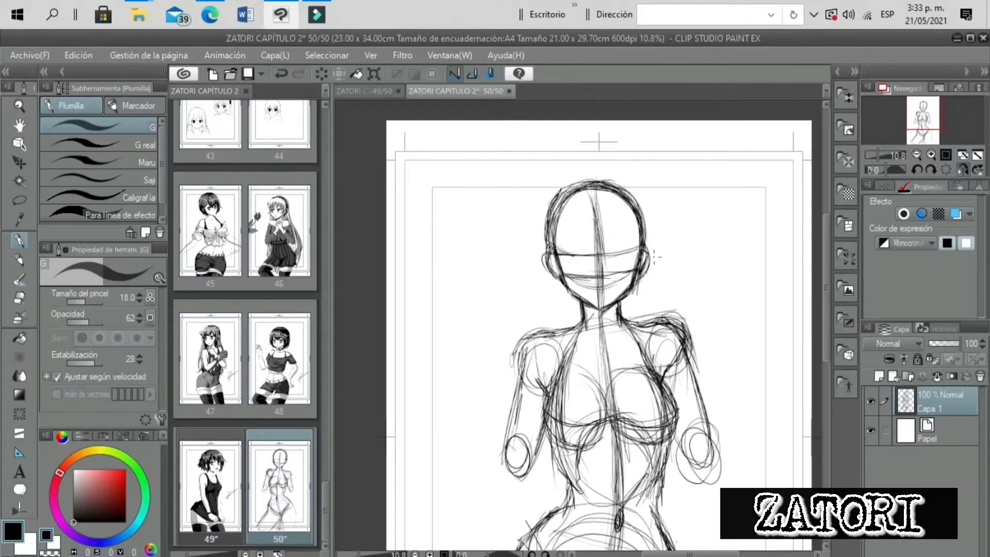
left_click_drag(881, 155, 881, 155)
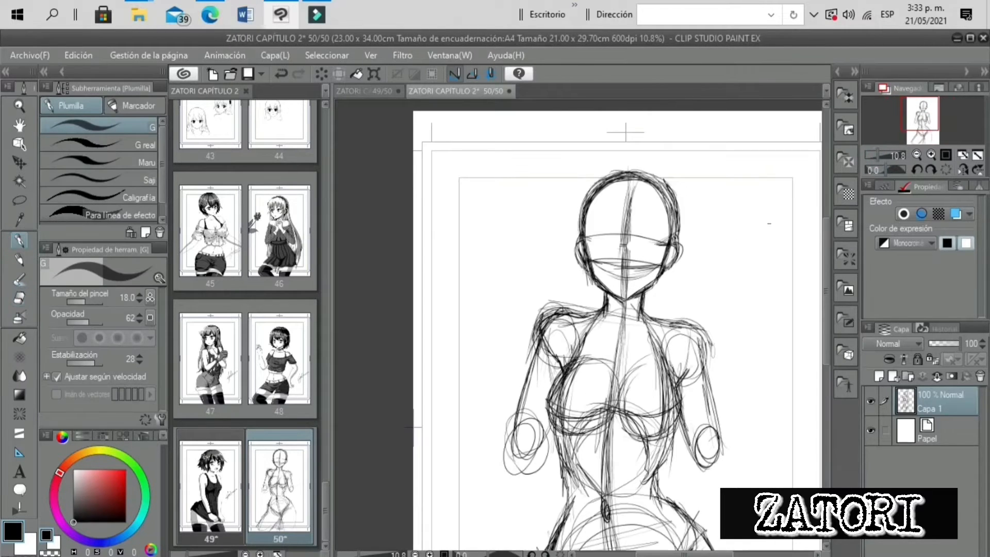
left_click(931, 155)
left_click_drag(919, 107, 919, 118)
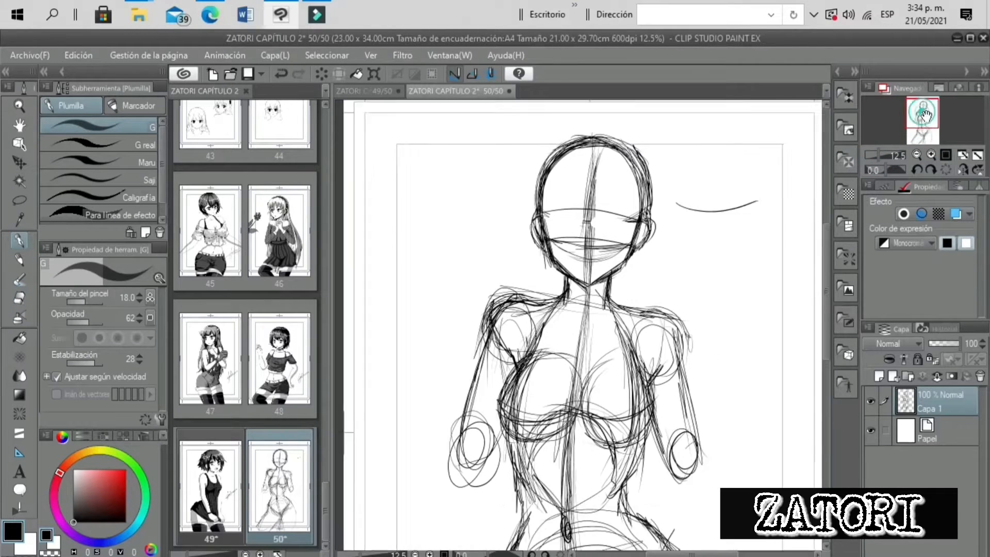
left_click_drag(697, 219, 805, 210)
key("ctrl+z")
key("ctrl+z")
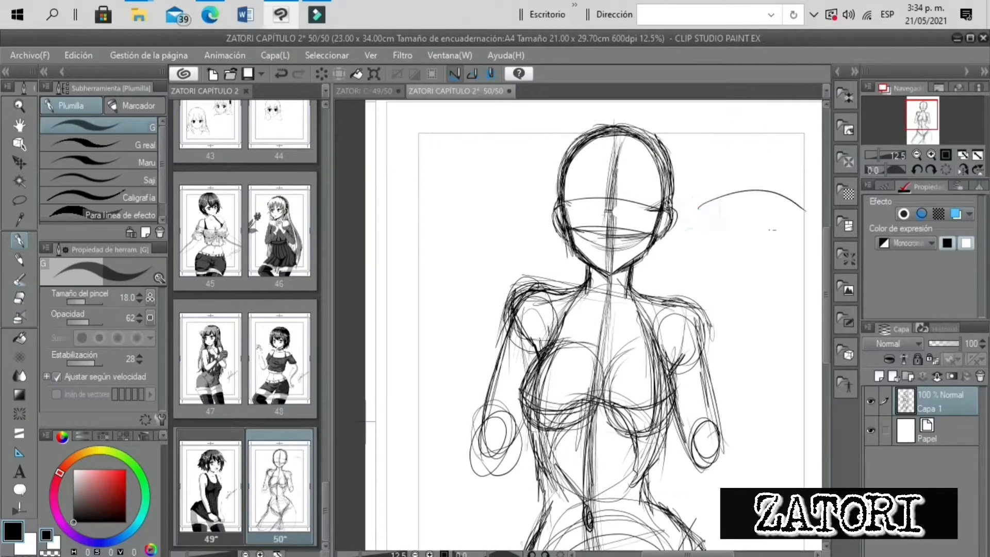
key("ctrl+z")
key("ctrl+z")
key("ctrl+z")
Draw the upper eyelid lines and slanted outer corners of both eyes along the upper face guide
left_click(924, 109)
left_click(931, 155)
left_click(931, 155)
left_click(931, 155)
left_click_drag(589, 241, 604, 232)
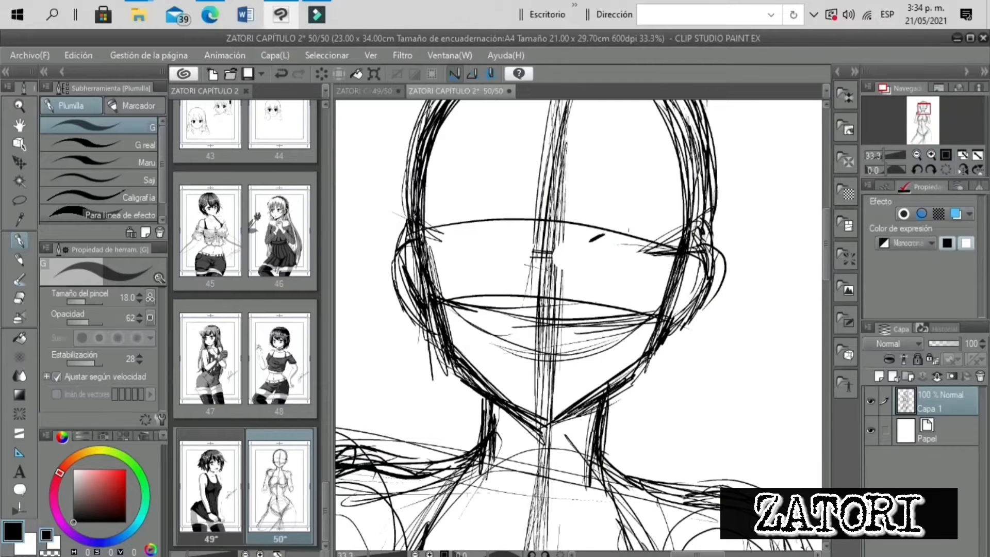
left_click_drag(885, 154, 882, 155)
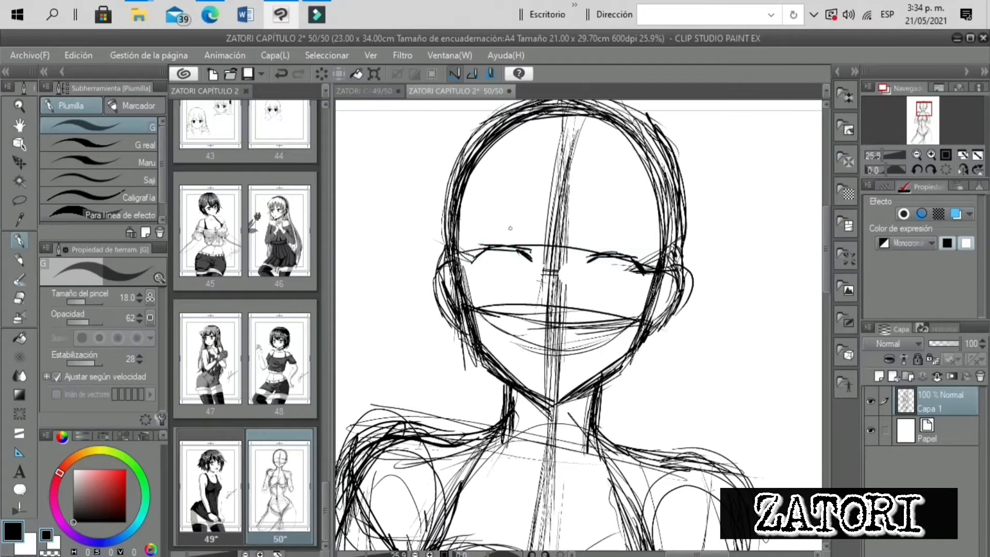
left_click_drag(488, 248, 485, 283)
left_click_drag(642, 274, 627, 293)
Add short lower eyelid lines beneath both eyes
mouse_move(496, 248)
left_mouse_down()
mouse_move(523, 253)
mouse_move(522, 293)
left_mouse_up()
left_click(963, 169)
mouse_move(673, 246)
left_mouse_down()
mouse_move(634, 248)
mouse_move(673, 245)
left_mouse_up()
left_click_drag(882, 154, 883, 154)
mouse_move(679, 282)
left_mouse_down()
mouse_move(696, 277)
mouse_move(654, 282)
left_mouse_up()
mouse_move(560, 287)
left_mouse_down()
mouse_move(530, 290)
mouse_move(577, 284)
mouse_move(524, 291)
left_mouse_up()
left_click_drag(883, 155, 879, 155)
mouse_move(683, 282)
left_mouse_down()
mouse_move(750, 281)
mouse_move(770, 264)
mouse_move(710, 279)
mouse_move(761, 248)
mouse_move(712, 281)
left_mouse_up()
key("ctrl+z")
key("ctrl+z")
key("ctrl+z")
key("ctrl+z")
left_click_drag(727, 245, 764, 242)
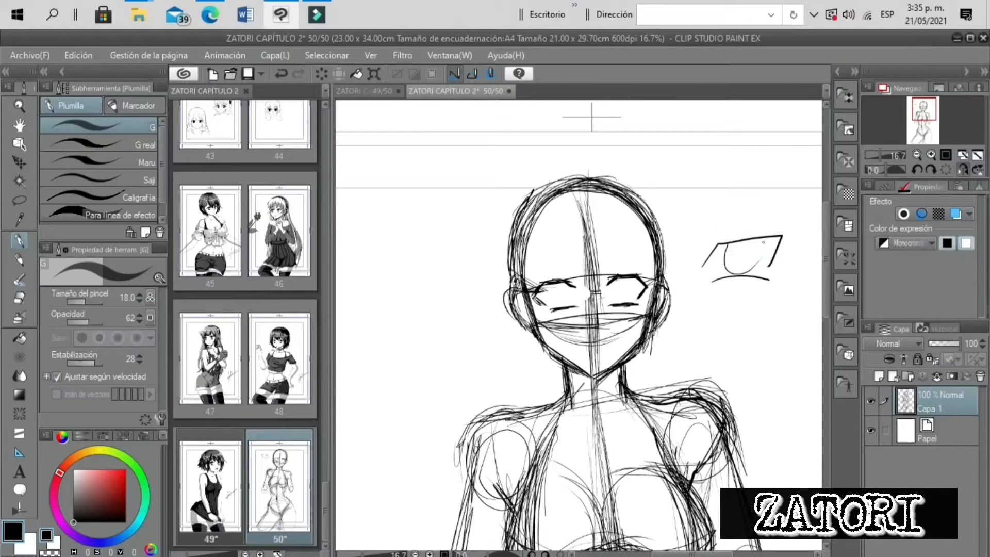
key("ctrl+z")
key("ctrl+z")
key("ctrl+z")
Draw a small nose mark on the face's centre line and a small open oval mouth below it
left_click_drag(876, 155, 897, 155)
left_click(962, 169)
left_click(921, 110)
left_click_drag(601, 157, 616, 179)
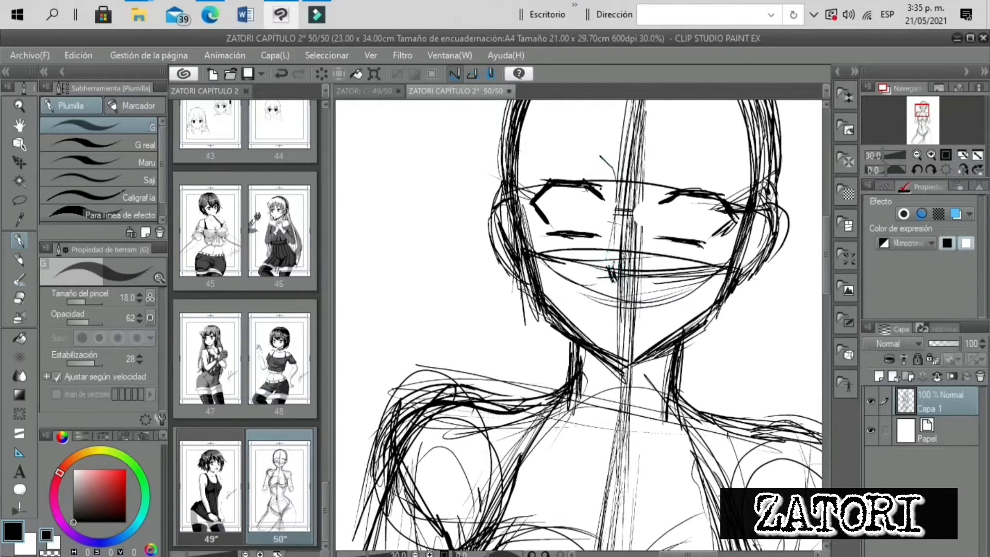
left_click_drag(878, 155, 884, 155)
Draw tall oval irises between the upper and lower lids of both eyes and thicken their outlines
left_click(746, 176)
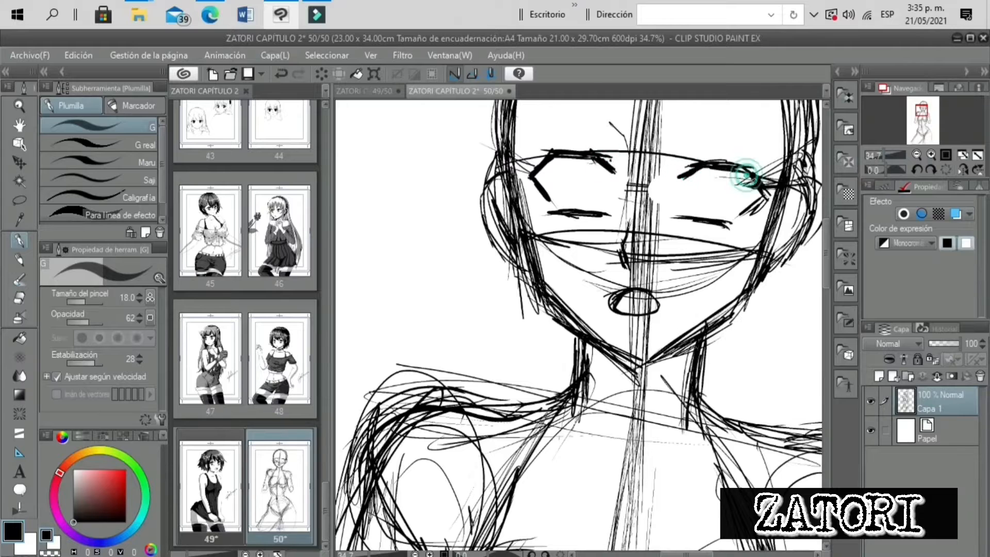
mouse_move(587, 154)
left_mouse_down()
mouse_move(567, 205)
mouse_move(601, 210)
left_mouse_up()
left_click_drag(710, 165, 722, 221)
left_click_drag(704, 167, 687, 212)
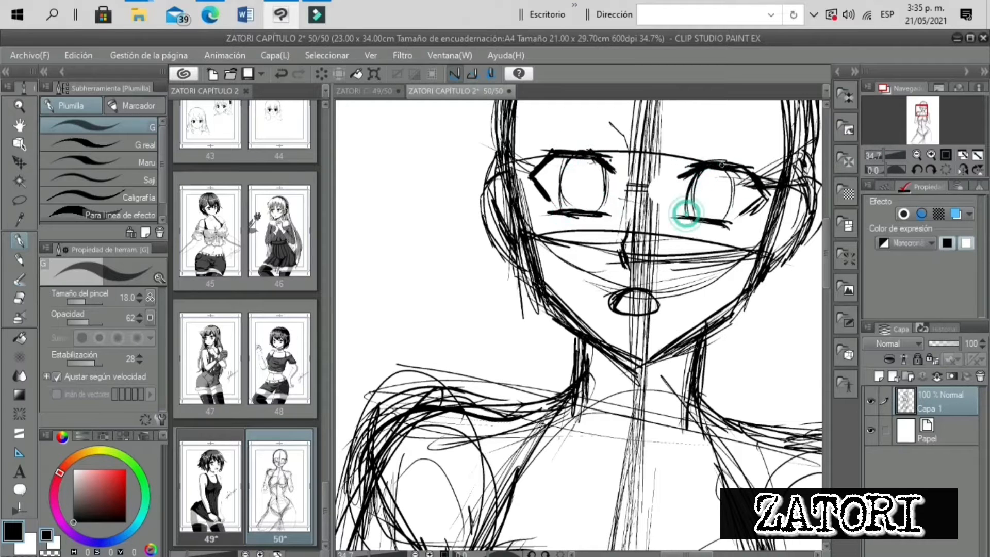
left_click_drag(580, 157, 565, 205)
left_click_drag(590, 158, 598, 205)
left_click_drag(578, 159, 569, 203)
left_click_drag(692, 192, 689, 214)
left_click_drag(728, 179, 720, 232)
left_click_drag(884, 155, 850, 157)
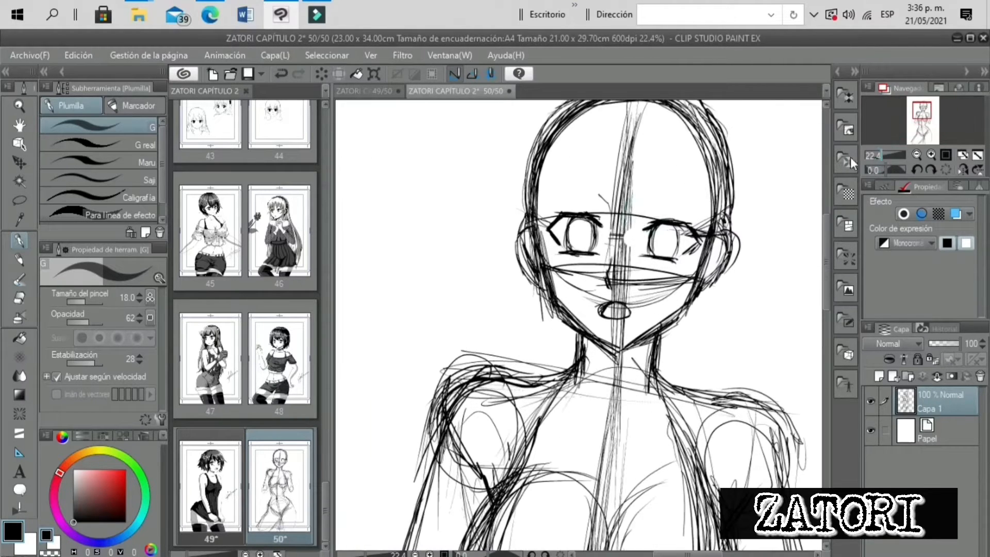
Sketch thin arched eyebrows above both eyes
key("ctrl+z")
left_click_drag(707, 184, 634, 221)
left_click_drag(648, 185, 708, 220)
left_click_drag(545, 213, 601, 187)
key("ctrl+z")
key("ctrl+z")
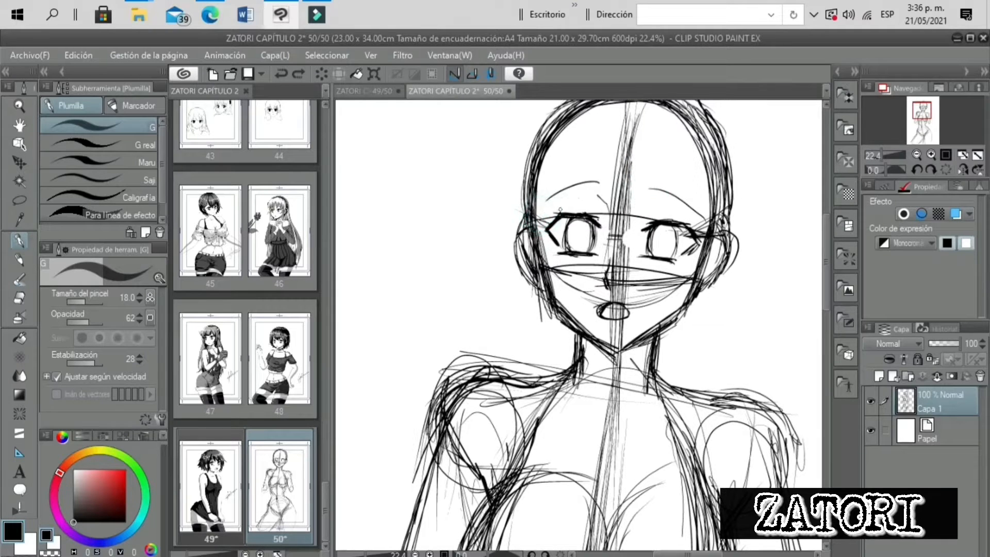
left_click(963, 169)
left_click_drag(873, 159, 880, 159)
left_click_drag(486, 162, 466, 234)
left_click(963, 169)
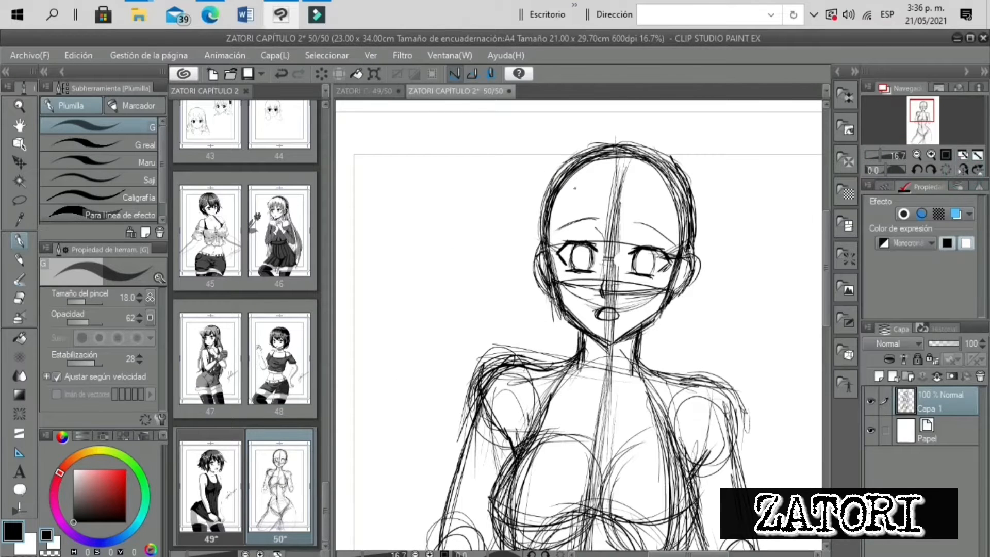
Reinforce the arm's shoulder and elbow contours and switch to the Más fuerte eraser
left_click_drag(917, 118, 915, 146)
mouse_move(649, 279)
left_mouse_down()
mouse_move(620, 313)
mouse_move(743, 167)
left_mouse_up()
left_click_drag(881, 156, 877, 157)
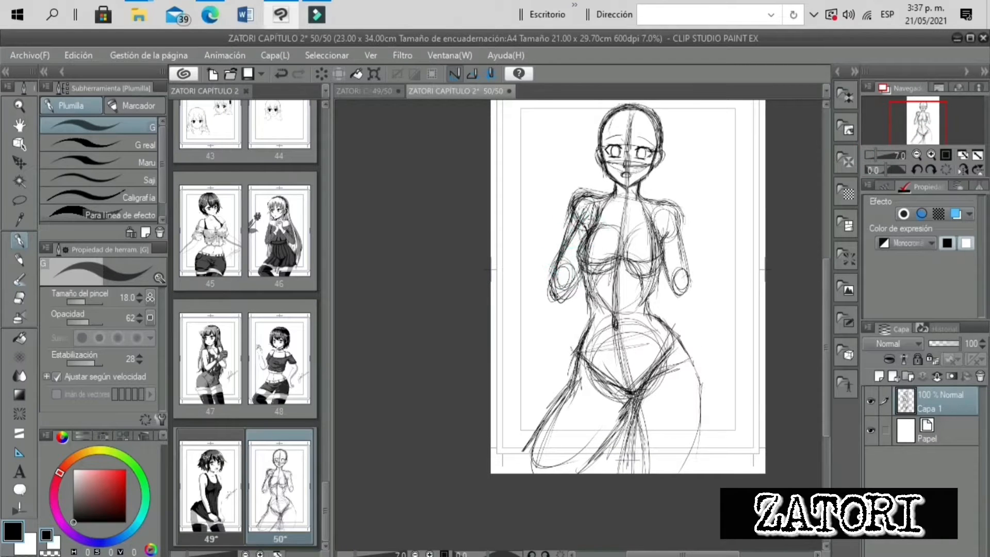
scroll(593, 178, "up", 3)
left_click(19, 298)
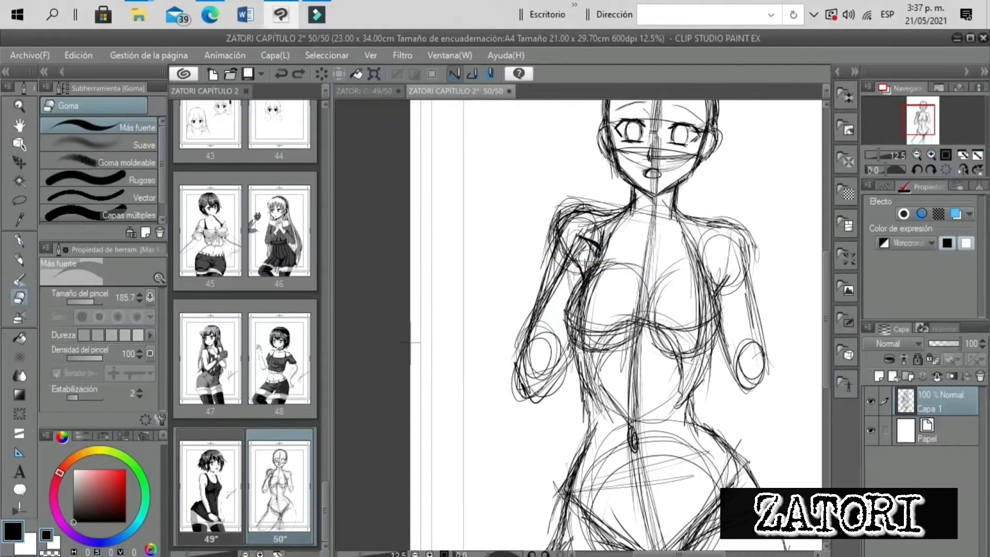
Sketch curved lines around the neck and the raised arm's contour near the shoulder with the G pen
key("p")
mouse_move(622, 204)
left_mouse_down()
mouse_move(602, 247)
mouse_move(651, 181)
mouse_move(665, 201)
left_mouse_up()
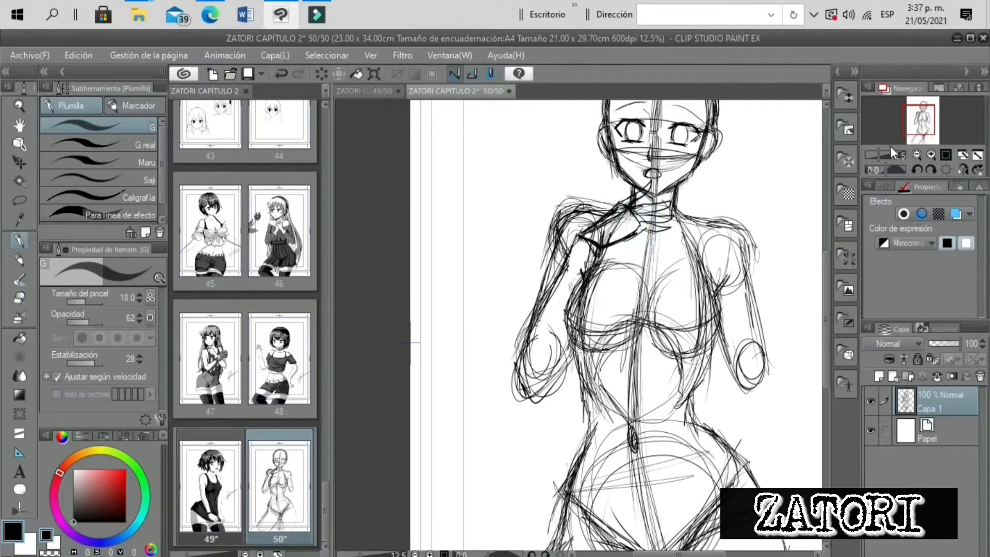
left_click_drag(882, 154, 876, 154)
left_click_drag(562, 254, 552, 213)
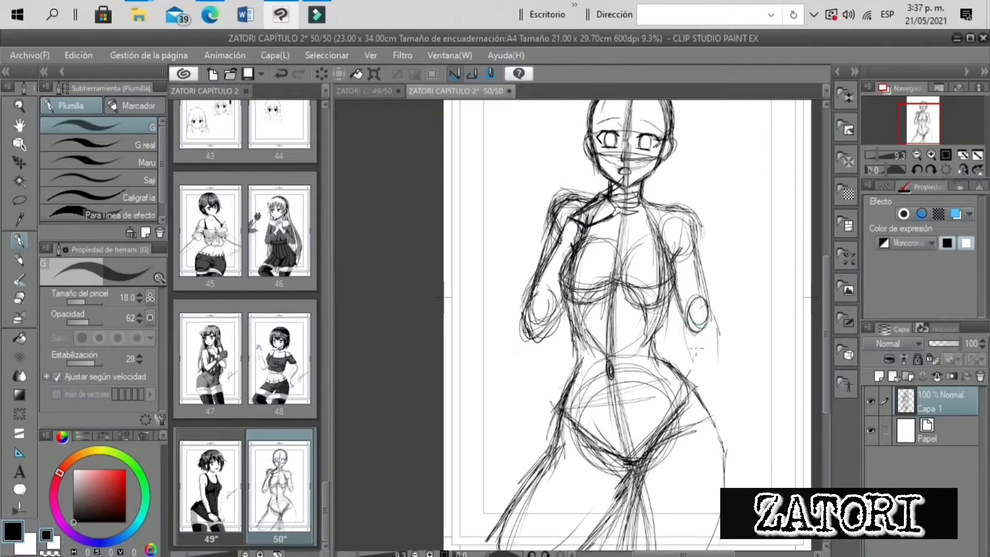
Sketch the lowered arm's forearm from the elbow to the wrist and add a relaxed hand beside the hip
mouse_move(696, 349)
left_mouse_down()
mouse_move(720, 360)
mouse_move(712, 433)
left_mouse_up()
left_click_drag(718, 412, 713, 427)
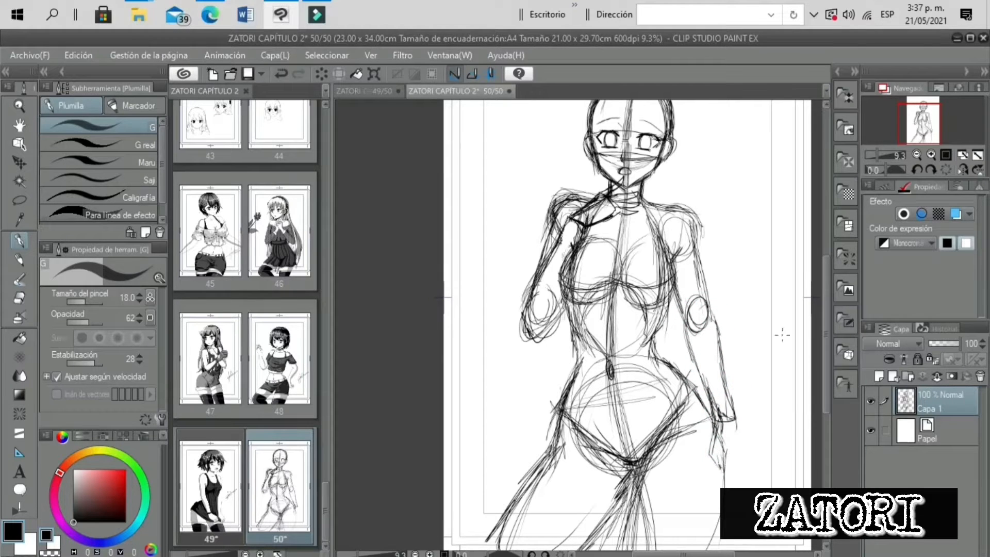
left_click_drag(735, 471, 722, 477)
left_click_drag(743, 432, 740, 460)
left_click_drag(876, 155, 877, 155)
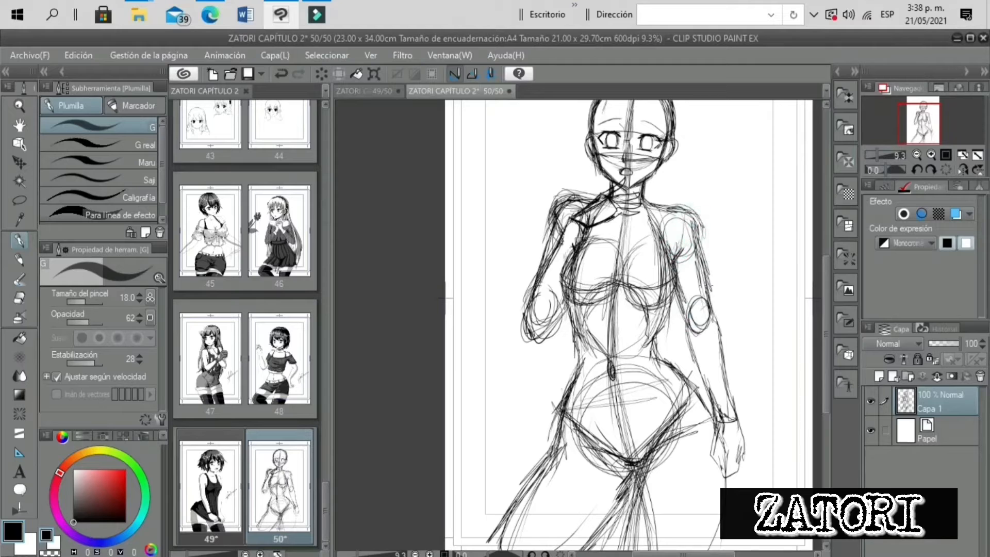
Lasso the lowered hand, transform it to fit the wrist, and return to the G pen
key("m")
left_click_drag(758, 433, 754, 437)
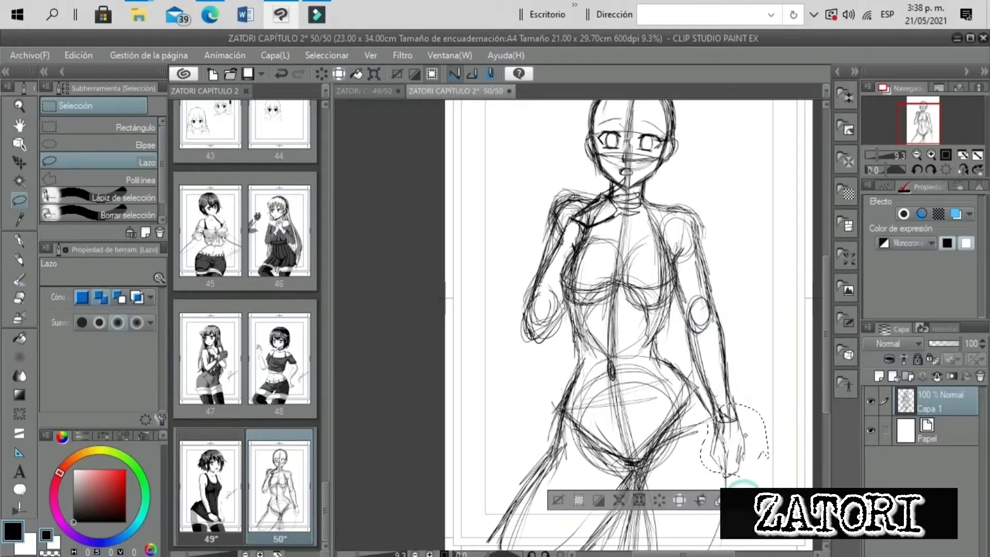
key("ctrl+t")
key("Return")
key("p")
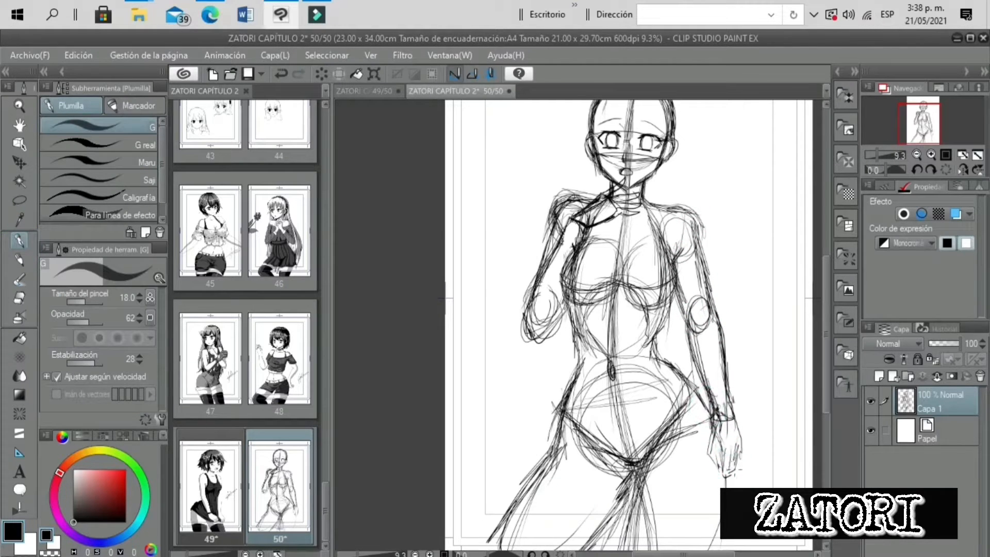
Sketch straight pointed bangs across the forehead from the crown to the eyebrows
left_click_drag(877, 154, 876, 155)
mouse_move(919, 123)
left_mouse_down()
mouse_move(914, 103)
mouse_move(914, 112)
left_mouse_up()
left_click_drag(632, 232, 636, 232)
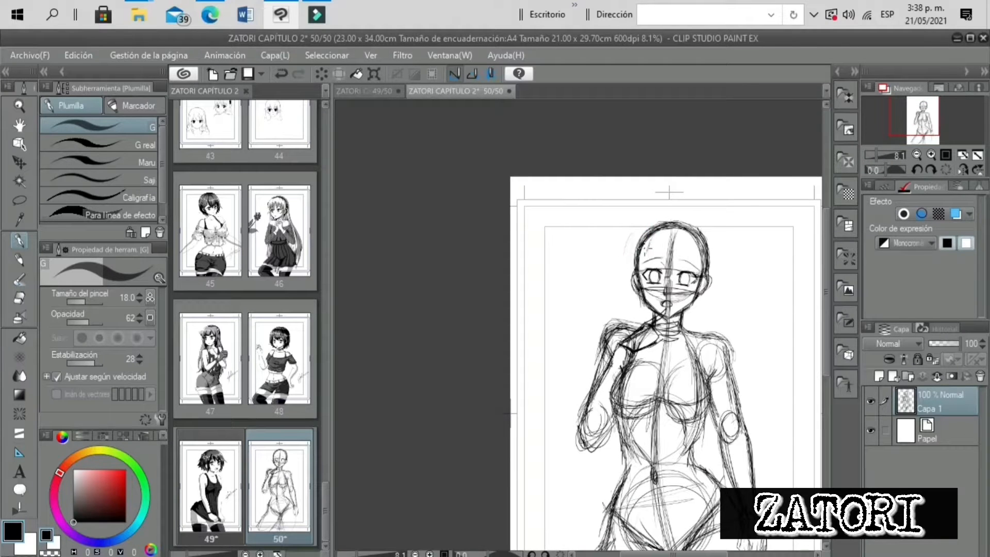
left_click(934, 154)
left_click_drag(912, 115, 910, 122)
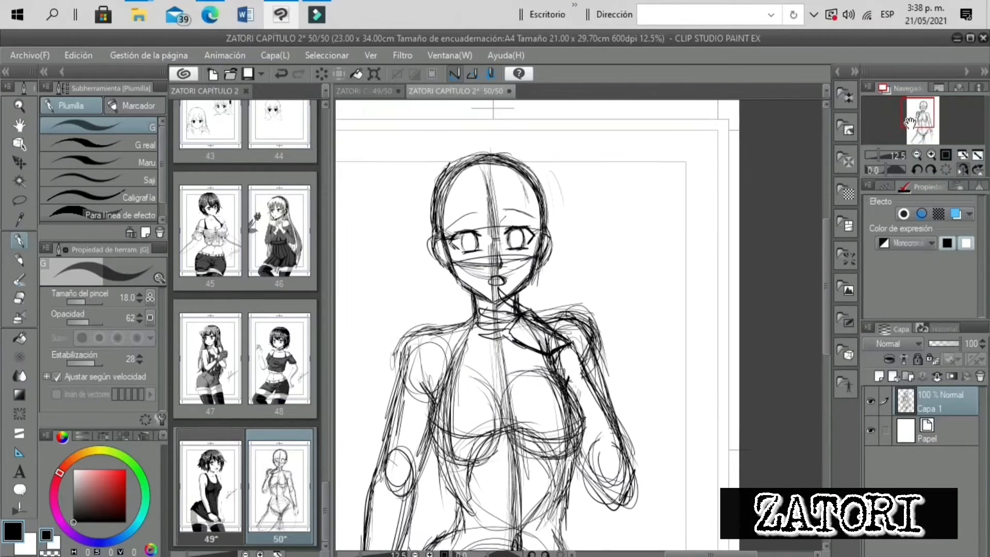
left_click(963, 169)
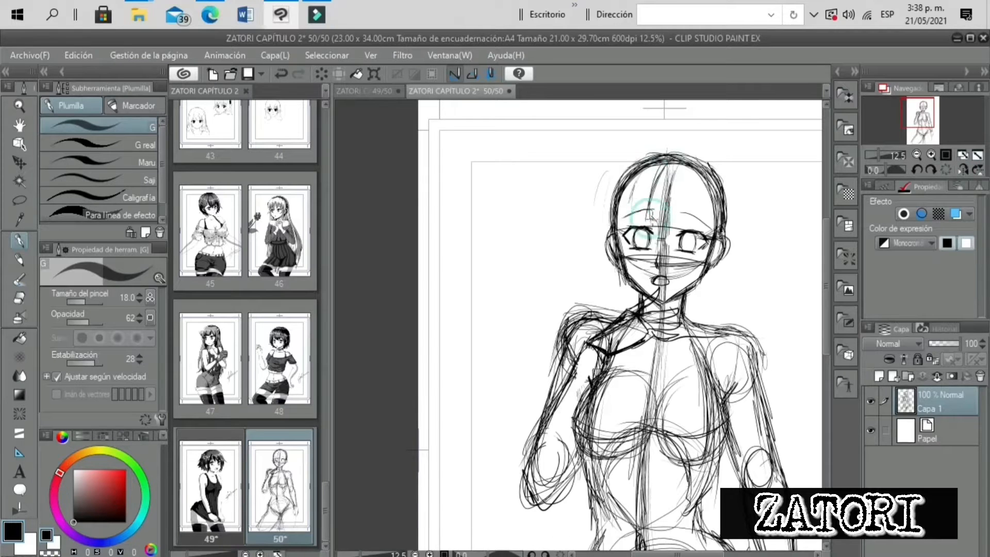
mouse_move(651, 212)
left_mouse_down()
mouse_move(686, 185)
mouse_move(694, 160)
left_mouse_up()
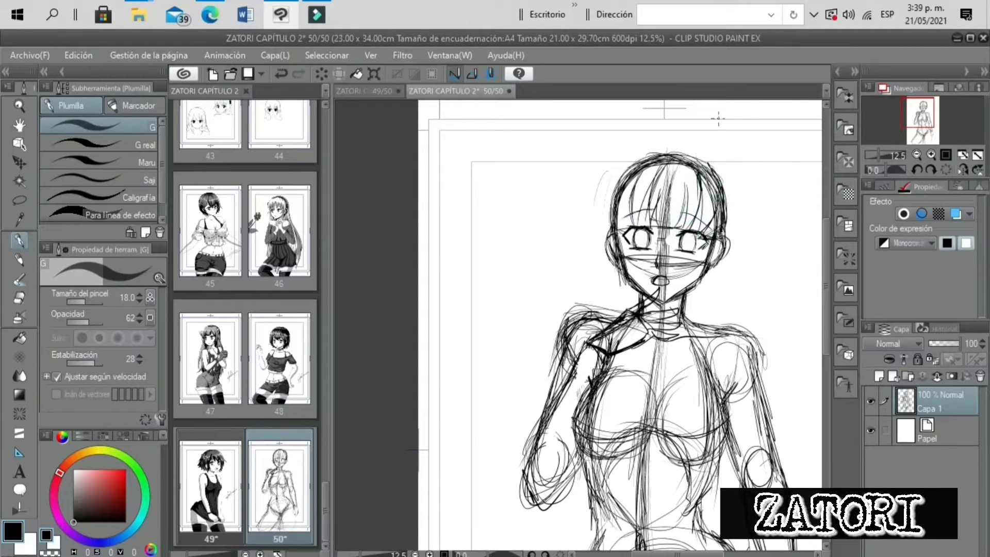
left_click_drag(621, 232, 624, 181)
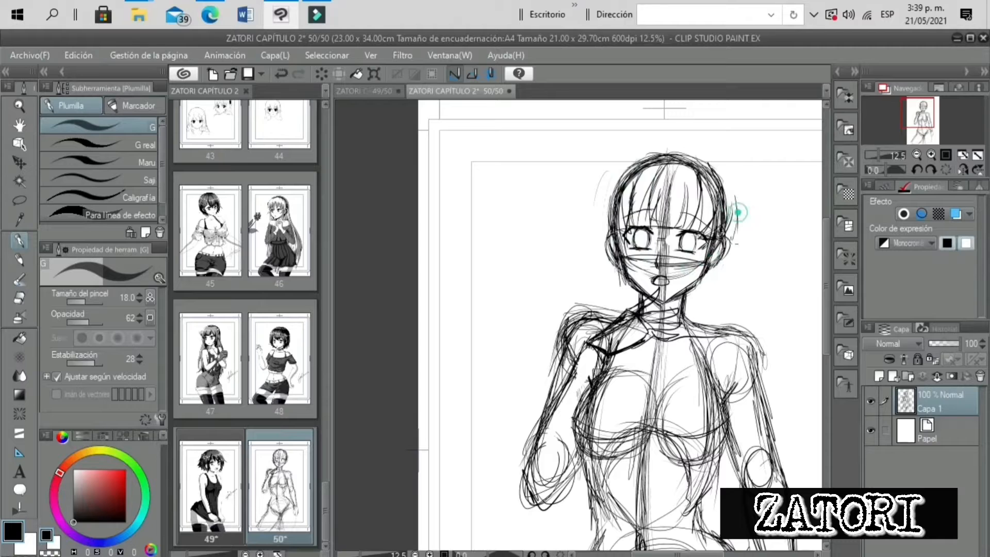
Draw side locks framing both cheeks and outline the hair volume around the top and sides of the head
left_click_drag(603, 233, 633, 308)
left_click_drag(738, 216, 711, 308)
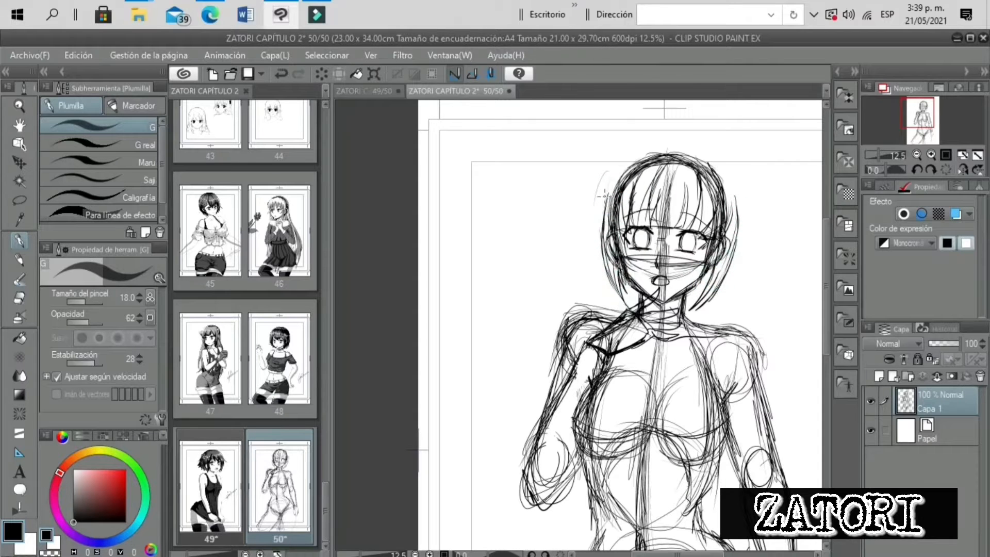
left_click_drag(604, 247, 611, 174)
mouse_move(613, 190)
left_mouse_down()
mouse_move(634, 150)
mouse_move(704, 140)
left_mouse_up()
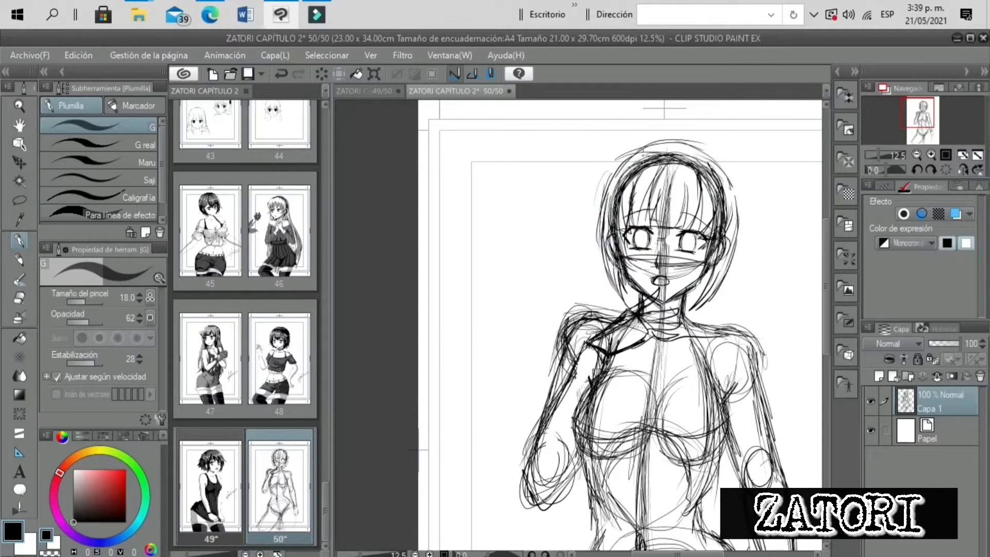
left_click_drag(603, 201, 586, 273)
mouse_move(722, 172)
left_mouse_down()
mouse_move(746, 145)
mouse_move(742, 204)
left_mouse_up()
left_click_drag(759, 149, 774, 254)
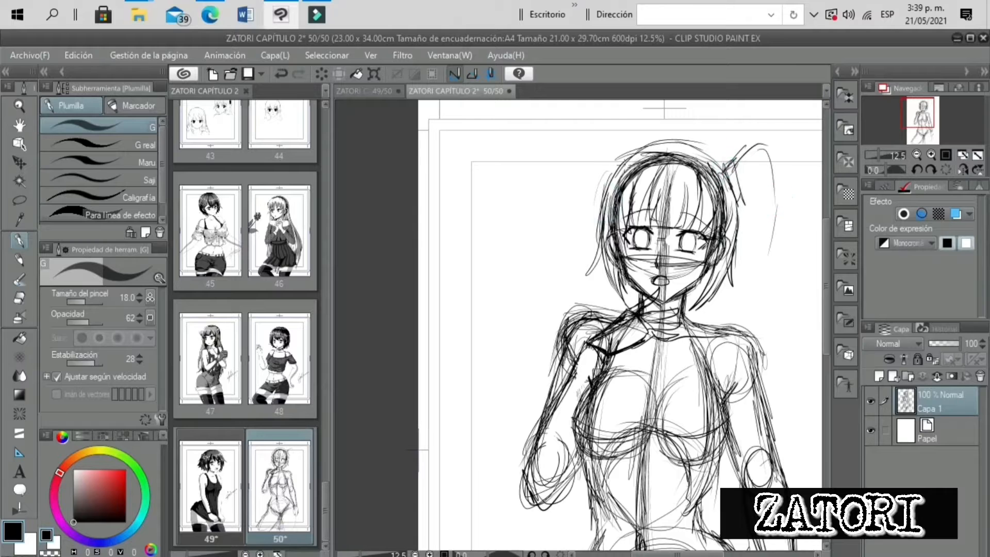
left_click_drag(607, 175, 576, 136)
left_click_drag(577, 137, 570, 253)
key("ctrl+z")
key("ctrl+z")
key("ctrl+z")
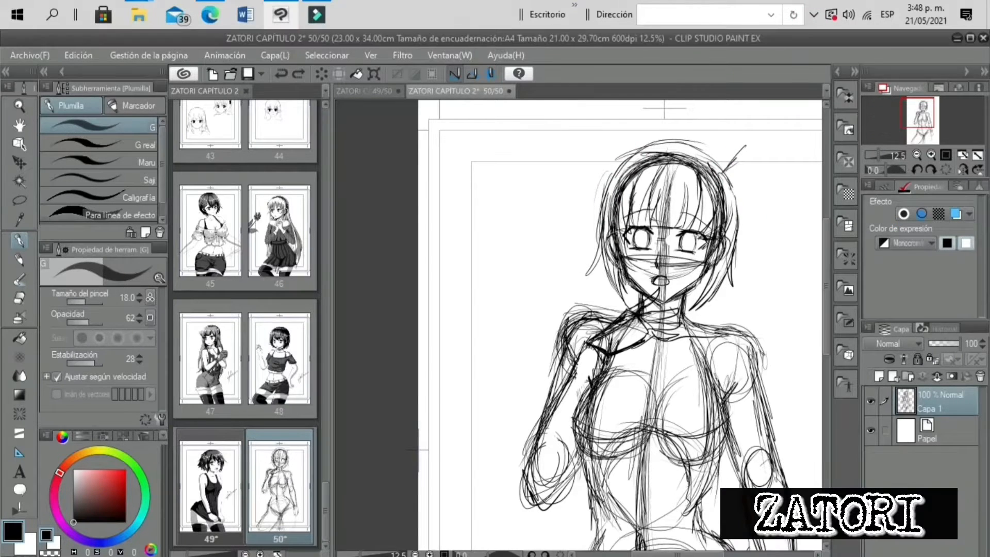
Mirror the view and sketch long, loose pigtails hanging from both sides of the head to the shoulders
left_click(962, 170)
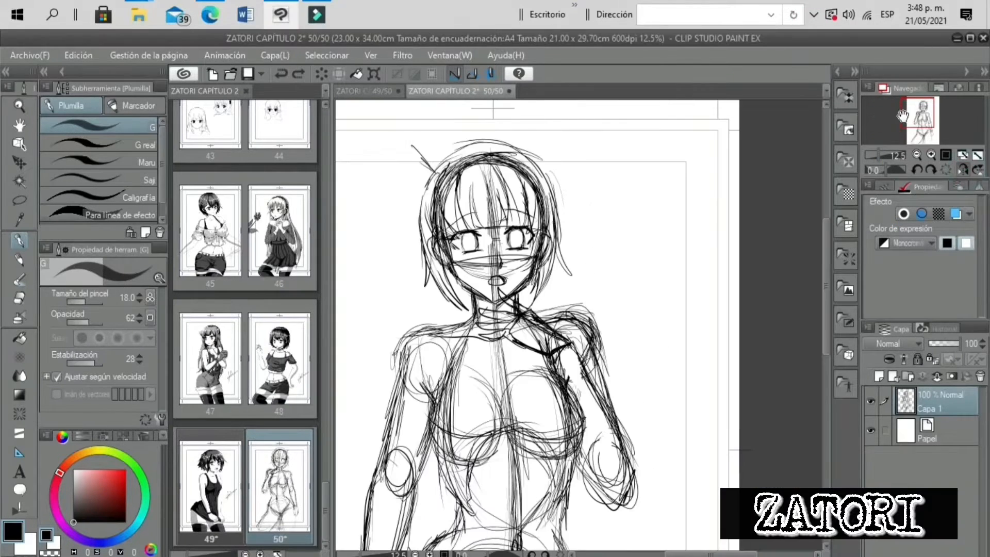
mouse_move(516, 135)
left_mouse_down()
mouse_move(565, 160)
mouse_move(619, 263)
left_mouse_up()
left_click_drag(566, 204, 580, 266)
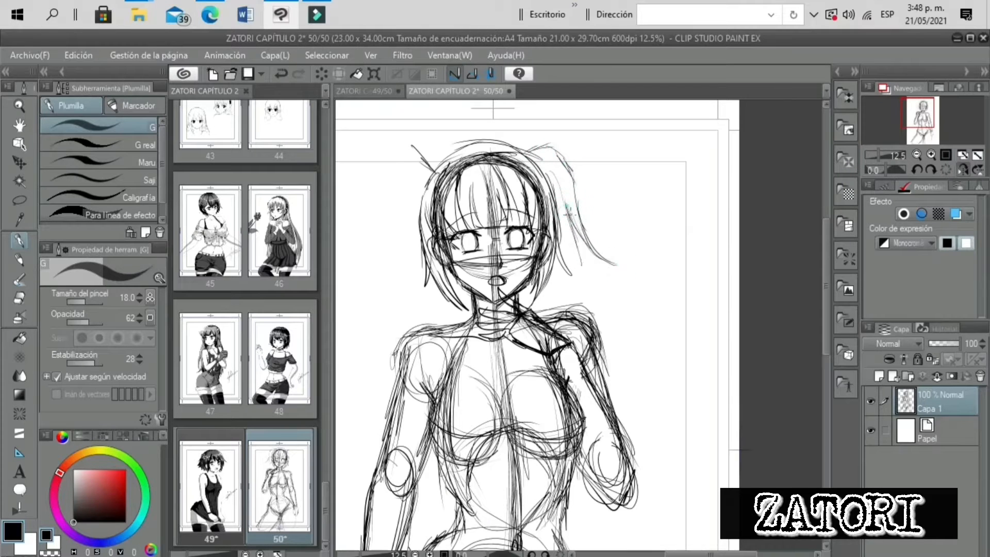
mouse_move(394, 172)
left_mouse_down()
mouse_move(417, 166)
mouse_move(356, 314)
left_mouse_up()
left_click_drag(385, 206, 412, 370)
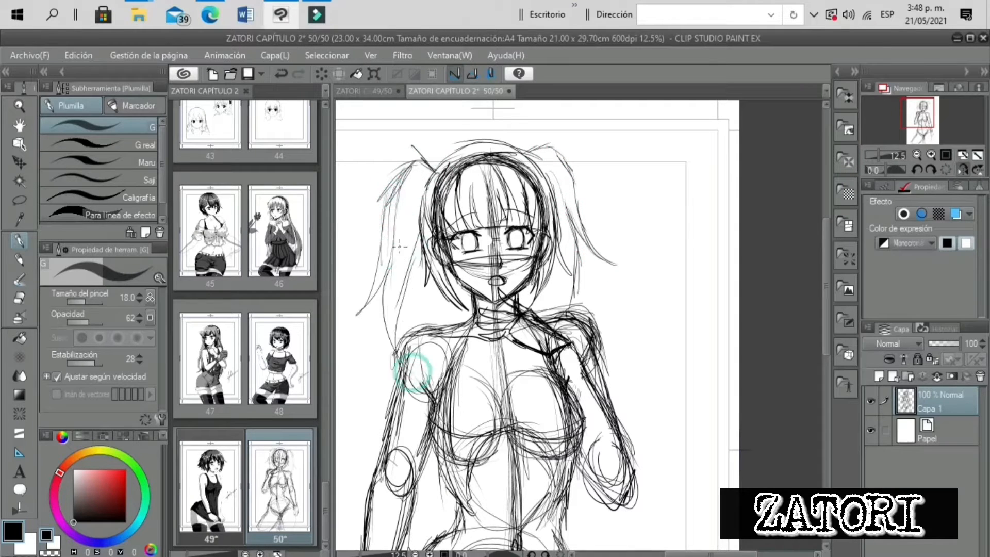
mouse_move(570, 219)
left_mouse_down()
mouse_move(572, 316)
mouse_move(598, 306)
left_mouse_up()
left_click_drag(410, 214, 407, 326)
left_click_drag(412, 263, 396, 354)
left_click_drag(417, 247, 432, 314)
Restore the unmirrored view and add loose strands to the pigtail and strokes along the crown
left_click_drag(878, 155, 876, 154)
left_click(963, 169)
left_click_drag(615, 211, 581, 245)
left_click(931, 154)
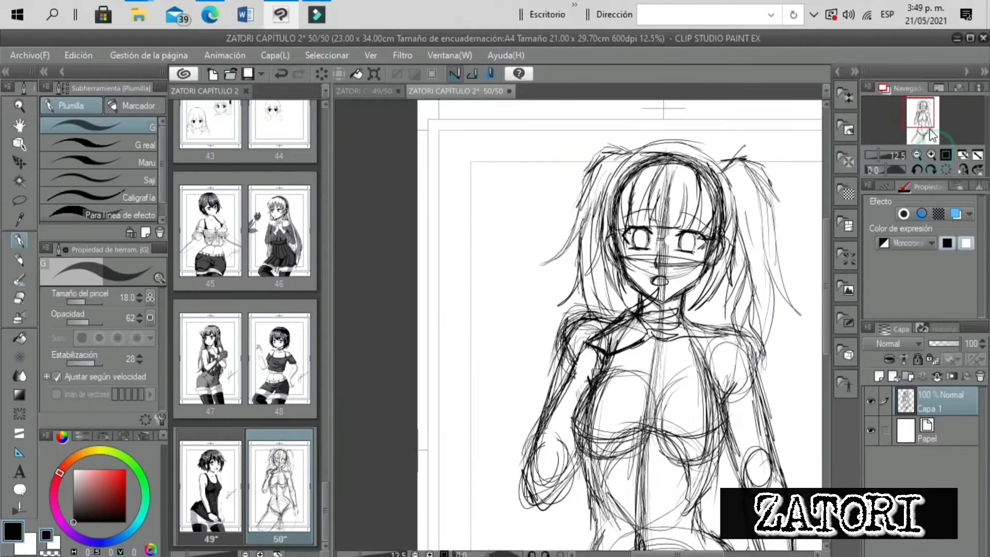
left_click_drag(917, 120, 922, 117)
left_click_drag(567, 205, 651, 207)
Erase the skull construction lines above and around the bangs with the Más fuerte eraser
key("e")
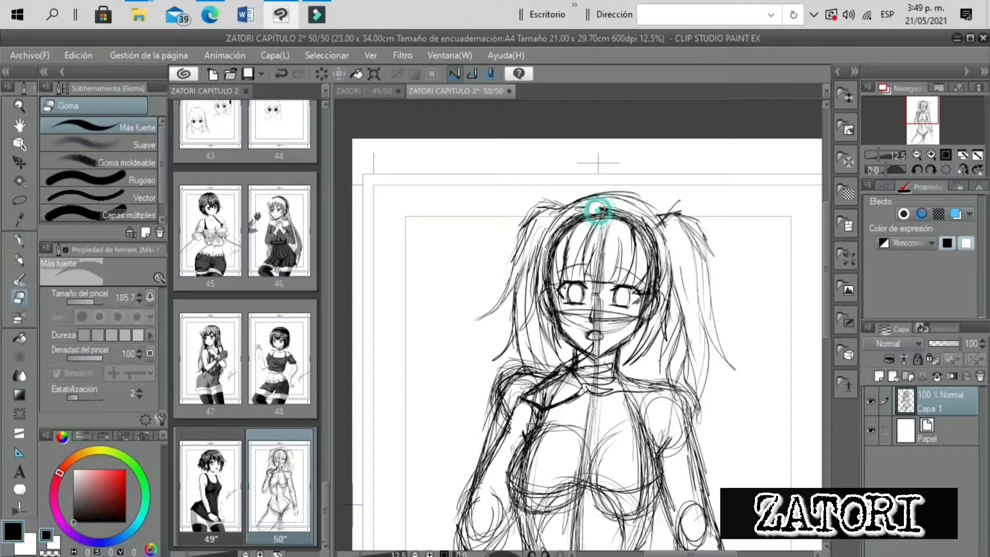
mouse_move(588, 208)
left_mouse_down()
mouse_move(645, 250)
mouse_move(637, 312)
left_mouse_up()
Add crown and pigtail strands with the G pen and reinforce the side lock beside the cheek
key("p")
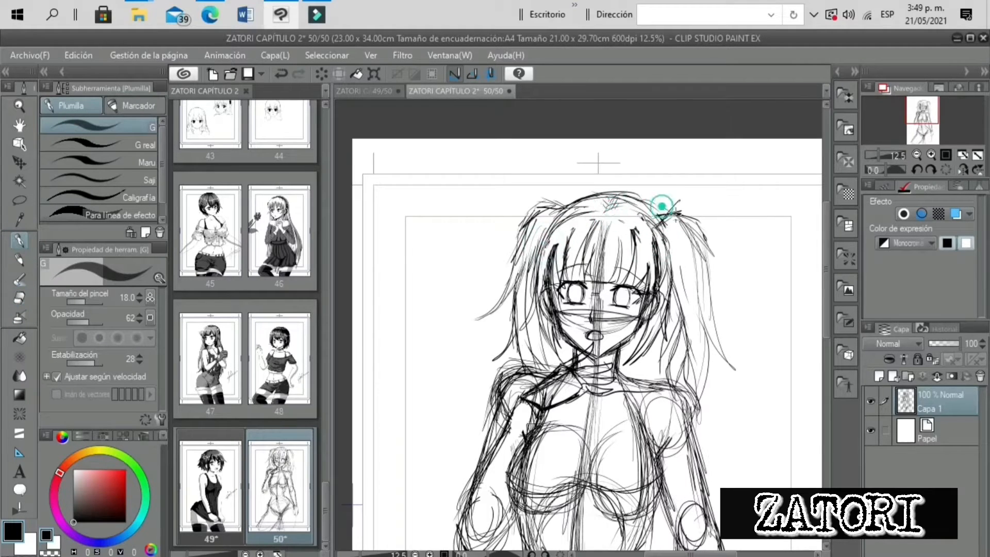
left_click_drag(879, 154, 878, 155)
left_click_drag(685, 258, 718, 352)
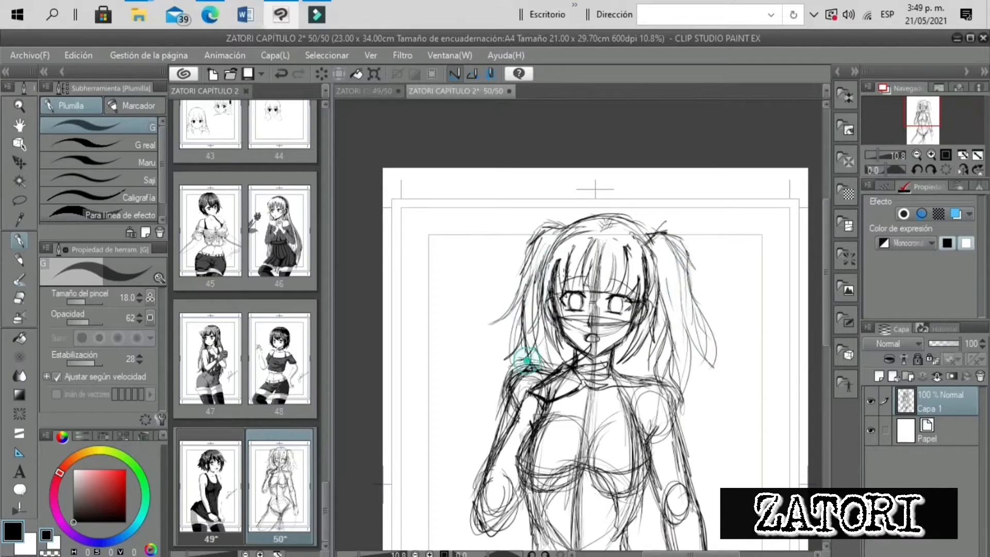
left_click_drag(877, 154, 882, 155)
left_click_drag(741, 234, 683, 272)
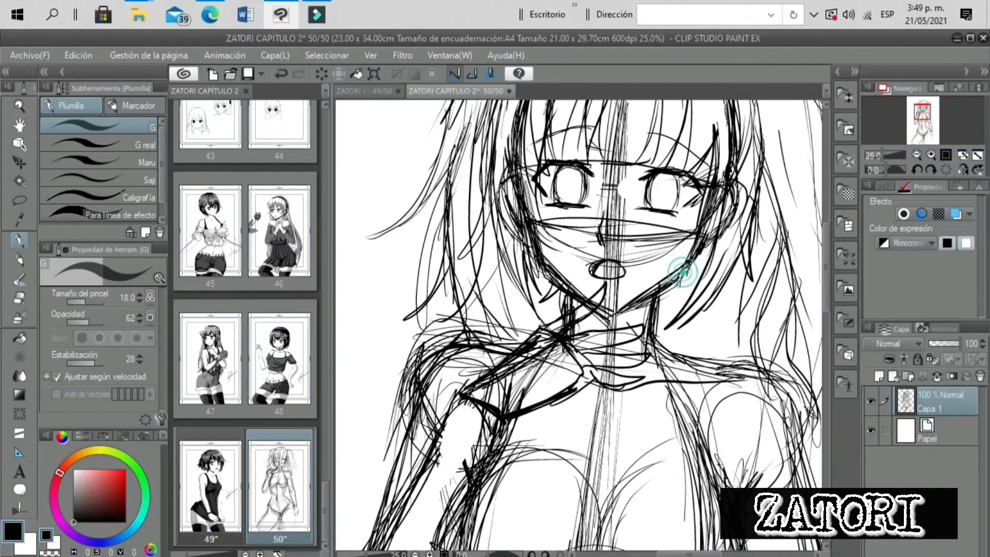
Check the figure in mirrored view and reinforce the inner thigh contour below the crotch
left_click_drag(875, 154, 876, 158)
left_click_drag(924, 121, 931, 121)
left_click(963, 170)
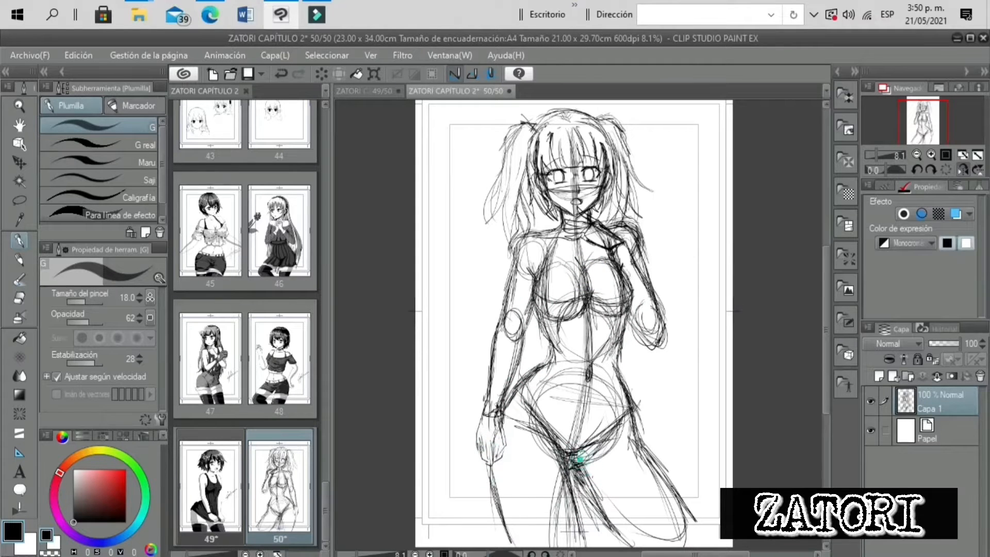
left_click_drag(876, 155, 875, 156)
left_click_drag(570, 443, 618, 502)
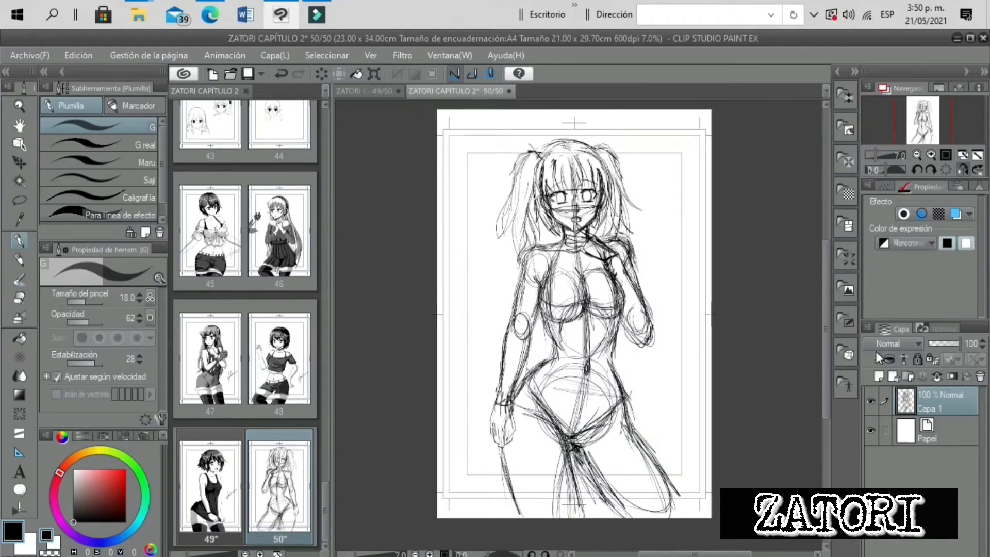
left_click(962, 169)
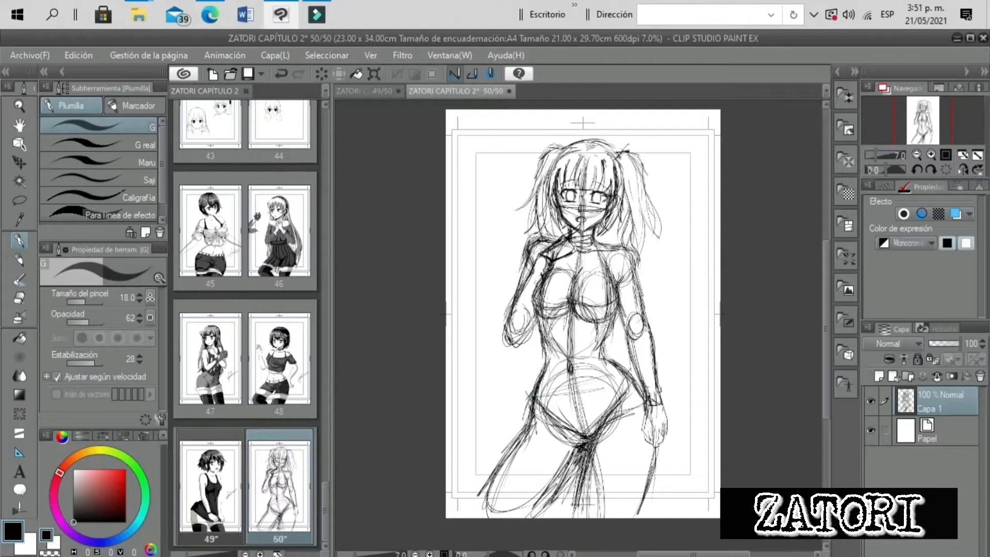
Reinforce the waist contours on both sides and darken the lowered arm's contour
left_click_drag(549, 325, 538, 373)
left_click_drag(612, 333, 608, 362)
left_click(930, 156)
left_click(929, 155)
mouse_move(650, 293)
left_mouse_down()
mouse_move(629, 350)
mouse_move(651, 398)
left_mouse_up()
Draw a curved waistband line across the hips and reinforce the lines at the crotch
left_click_drag(880, 156, 878, 158)
left_click_drag(518, 419, 651, 405)
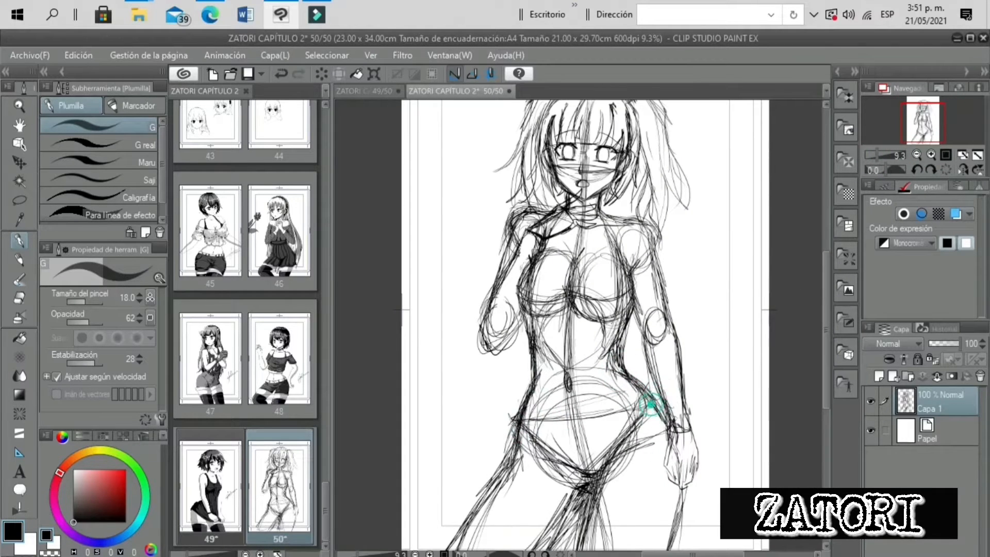
left_click_drag(880, 157, 878, 158)
mouse_move(577, 450)
left_mouse_down()
mouse_move(592, 386)
mouse_move(585, 378)
mouse_move(593, 474)
left_mouse_up()
Sketch the thigh's outer contour beneath the lowered hand and mirror the view to check it
left_click_drag(667, 456, 643, 510)
left_click_drag(680, 410, 648, 510)
left_click_drag(878, 155, 875, 152)
left_click(964, 169)
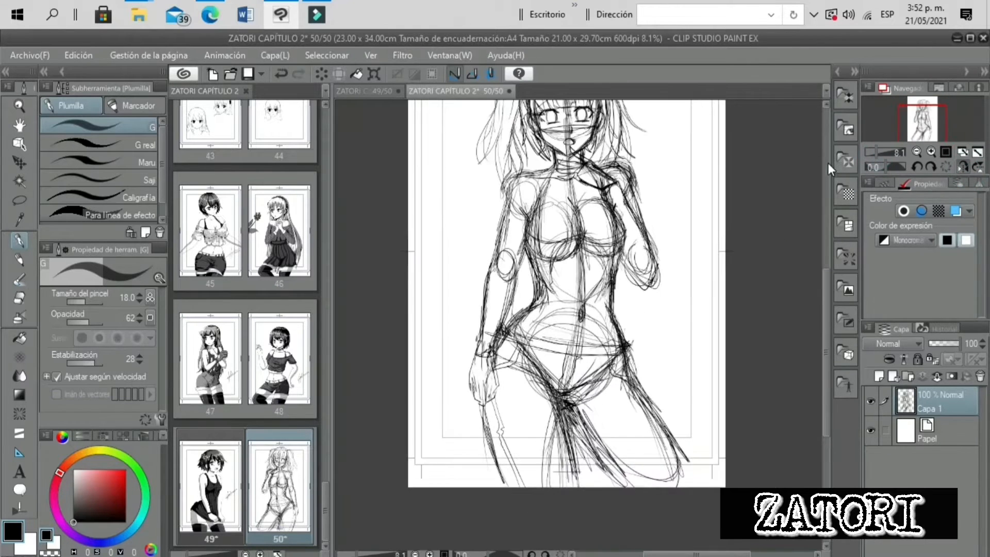
Draw a curved hem line across the ribs below the bust and sketch curled fingers on the lowered hand
left_click_drag(573, 398, 564, 454)
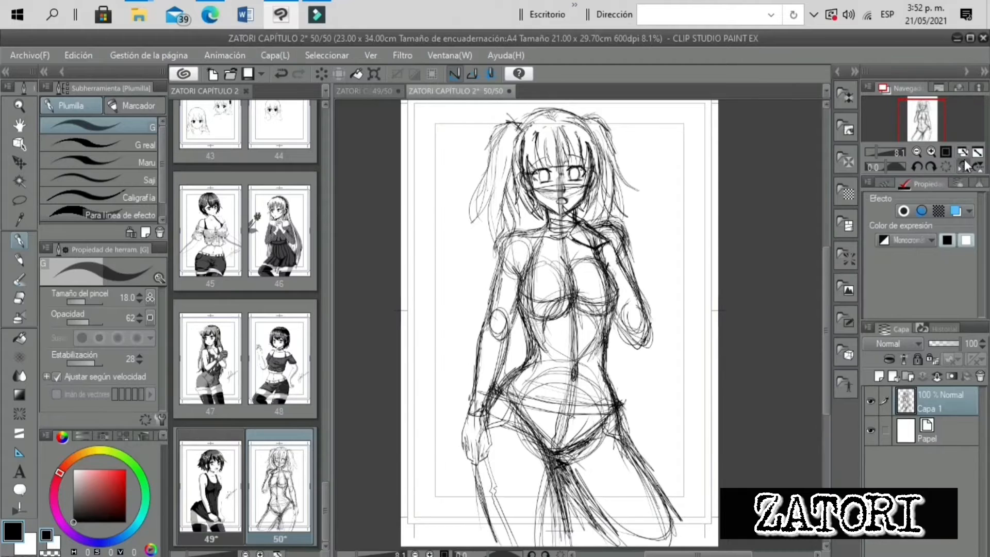
left_click_drag(879, 153, 874, 153)
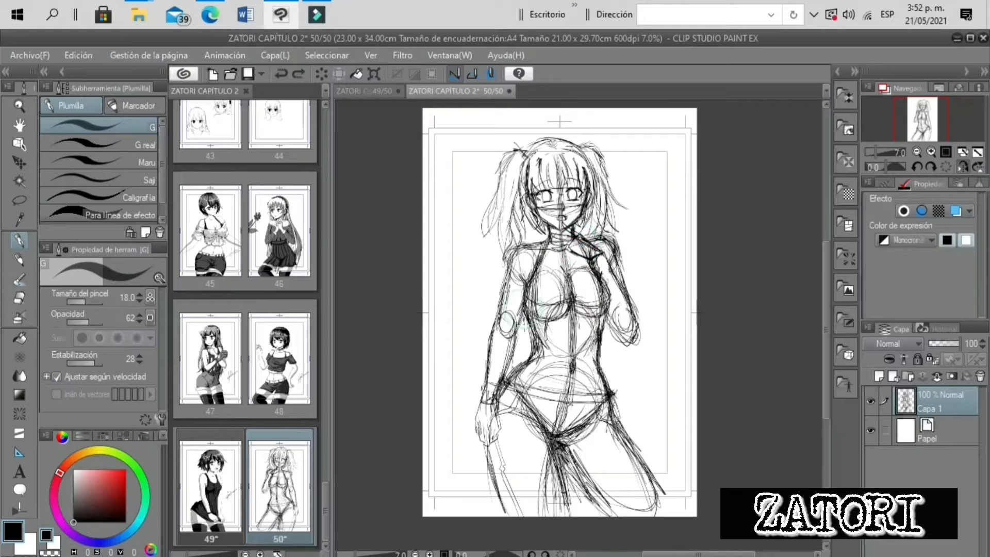
left_click_drag(540, 335, 601, 332)
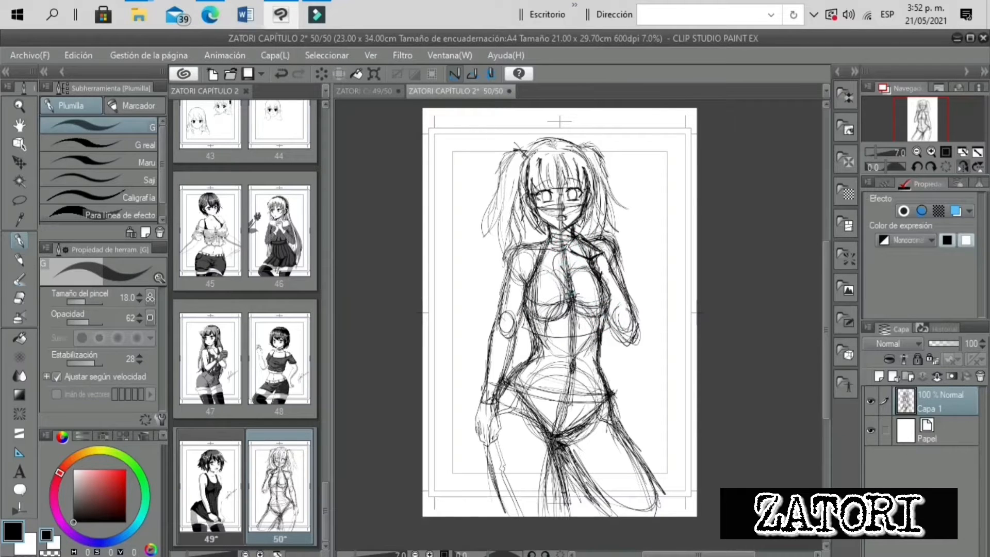
left_click(931, 151)
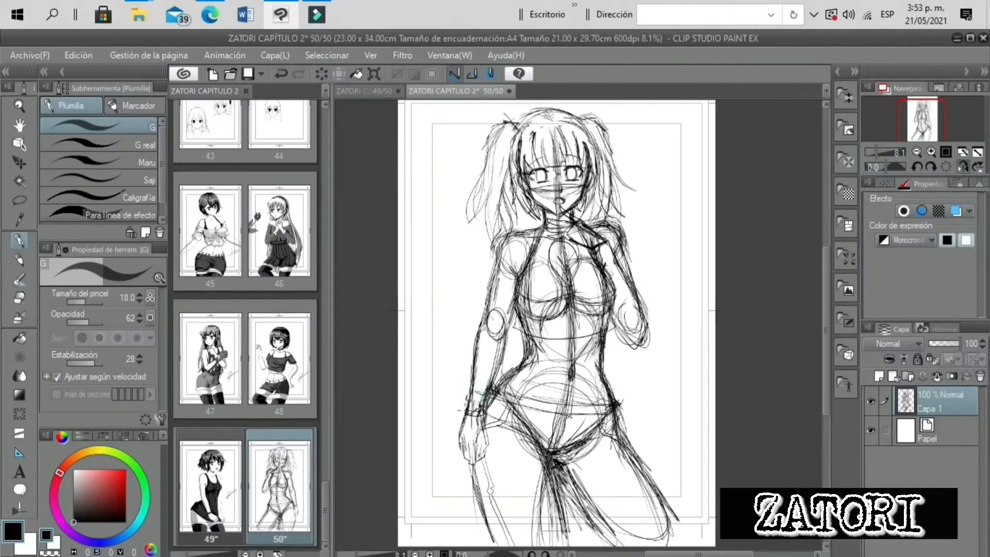
mouse_move(466, 410)
left_mouse_down()
mouse_move(454, 439)
mouse_move(472, 447)
left_mouse_up()
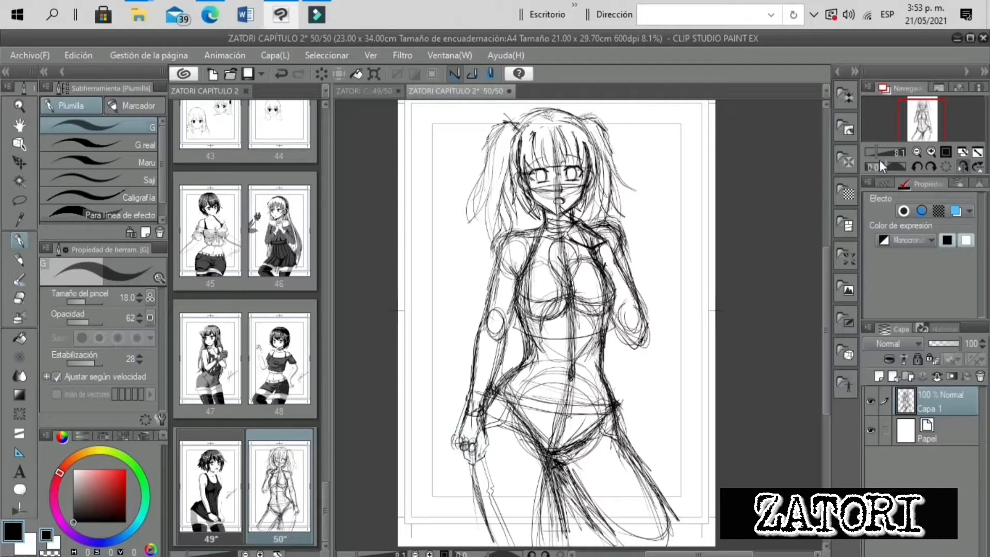
Erase the overlapping lines on the raised hand below the chin and switch back to the G pen
key("e")
left_click(963, 166)
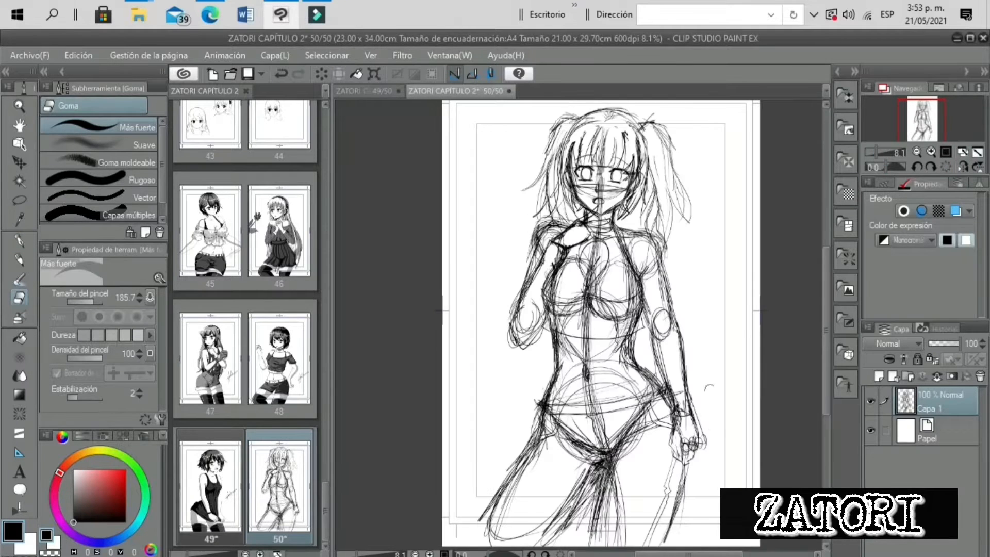
left_click(978, 166)
left_click(977, 166)
key("p")
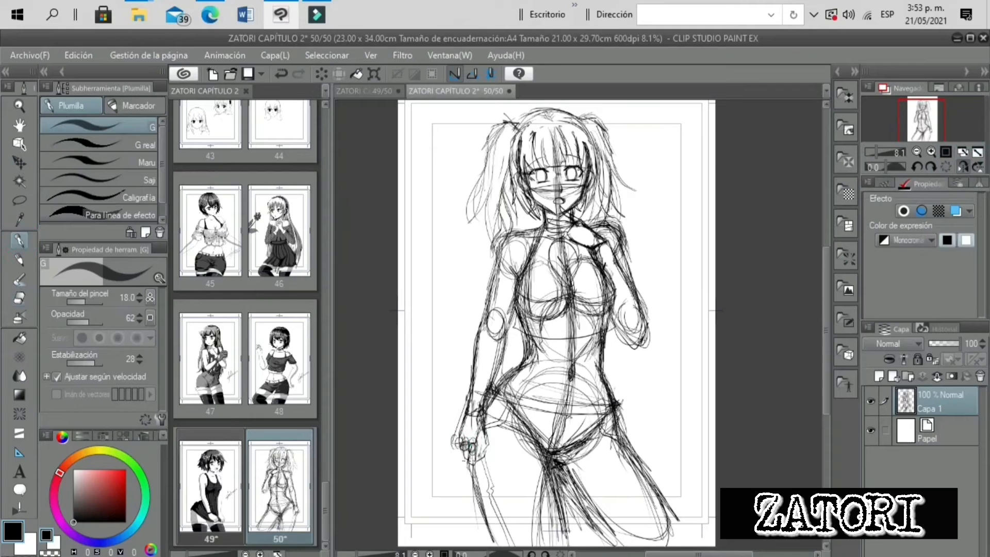
Sketch the knuckles and fingers of the lowered hand beside the thigh
left_click_drag(460, 458, 467, 473)
left_click(931, 152)
left_click(929, 127)
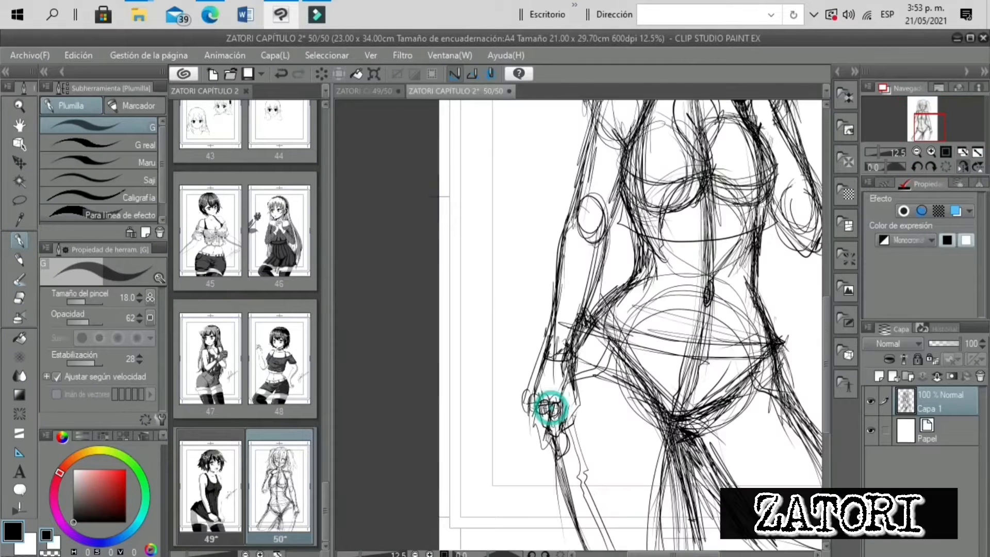
left_click_drag(570, 380, 571, 425)
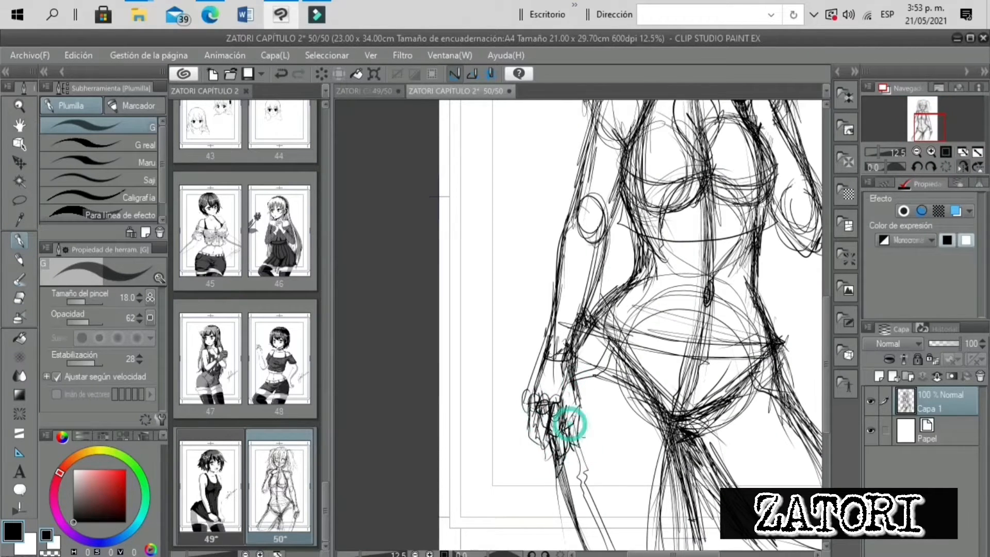
Clean up the lowered hand with the eraser, and reinforce the crotch and hip lines with the G pen in the mirrored view
left_click(877, 152)
key("e")
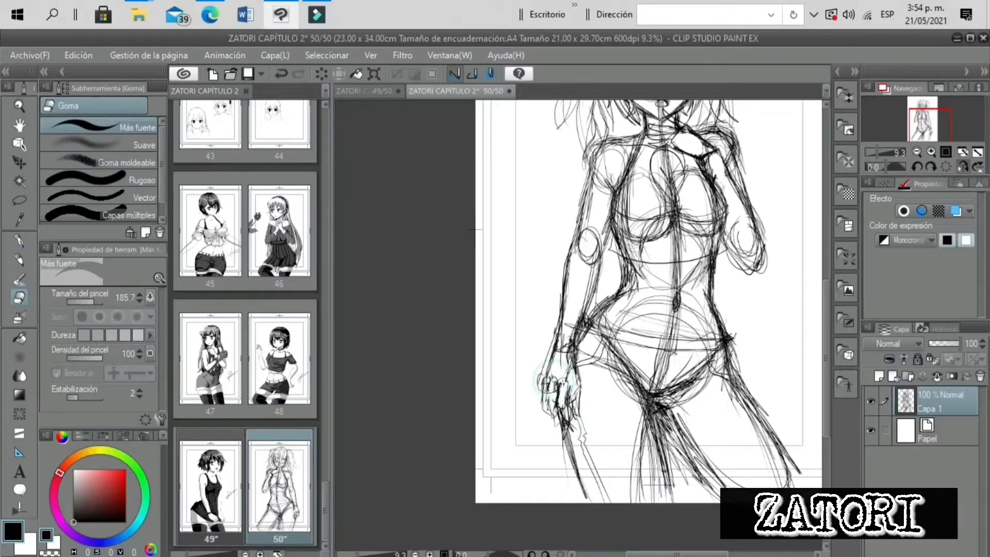
mouse_move(876, 151)
left_mouse_down()
mouse_move(903, 117)
mouse_move(901, 133)
left_mouse_up()
left_click(963, 166)
left_click(877, 151)
key("p")
key("ctrl+plus")
mouse_move(666, 408)
left_mouse_down()
mouse_move(701, 338)
mouse_move(570, 336)
mouse_move(603, 396)
left_mouse_up()
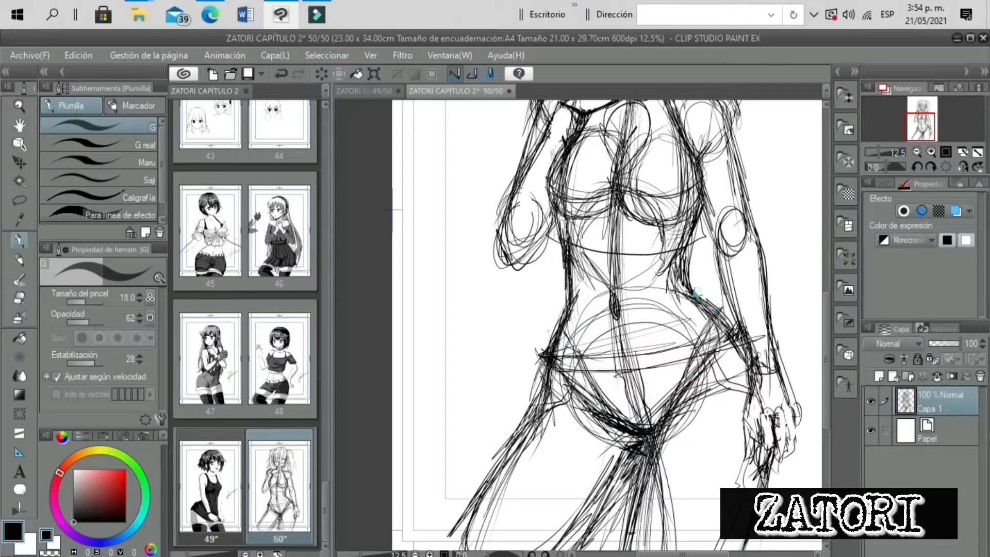
Turn on the blue layer colour effect for the sketch layer Capa 1
left_click(956, 211)
left_click_drag(878, 151, 875, 152)
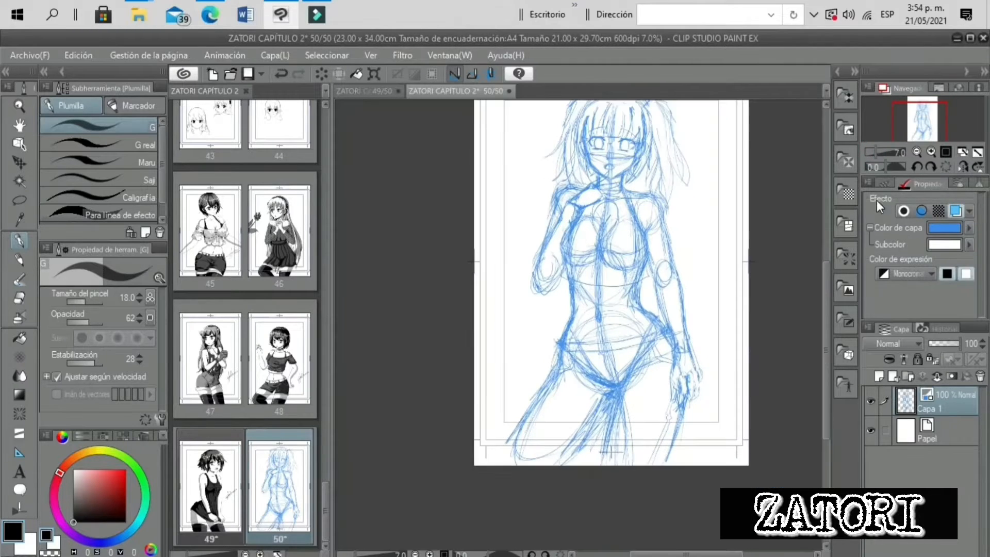
left_click_drag(916, 124, 922, 118)
Lasso the head and pigtails, adjust them with a scale/rotate transformation, apply it and clear the selection
left_click(20, 200)
mouse_move(656, 168)
left_mouse_down()
mouse_move(584, 225)
mouse_move(662, 164)
left_mouse_up()
key("ctrl+t")
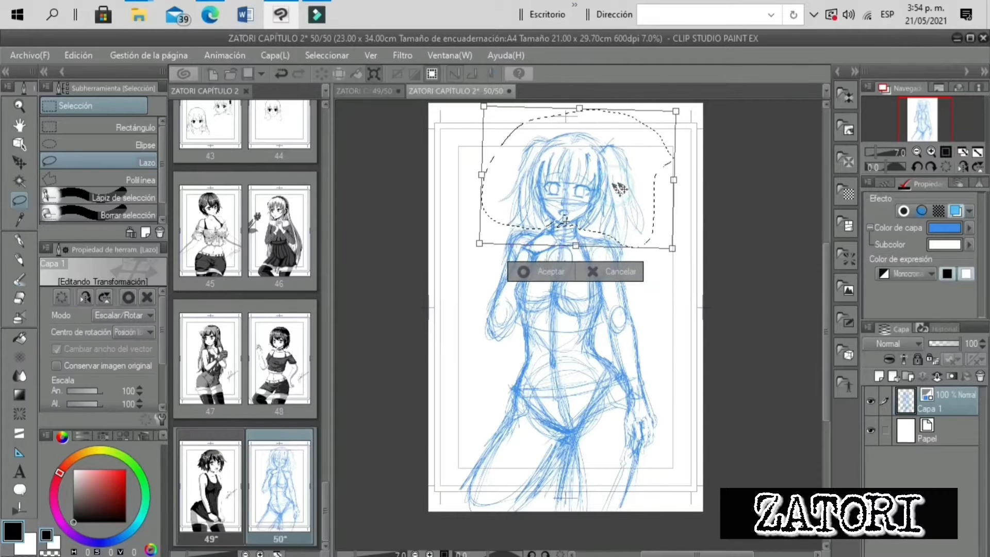
key("Return")
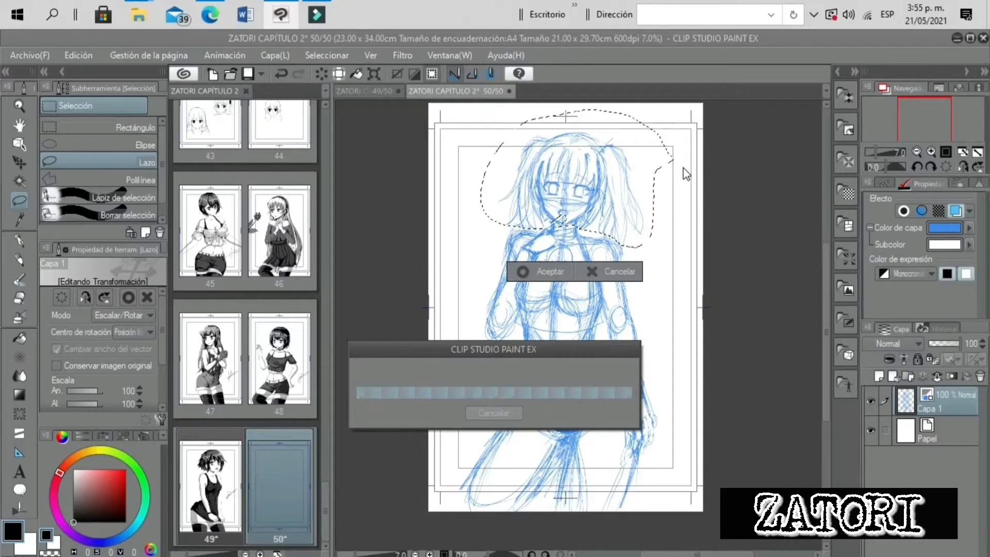
key("ctrl+d")
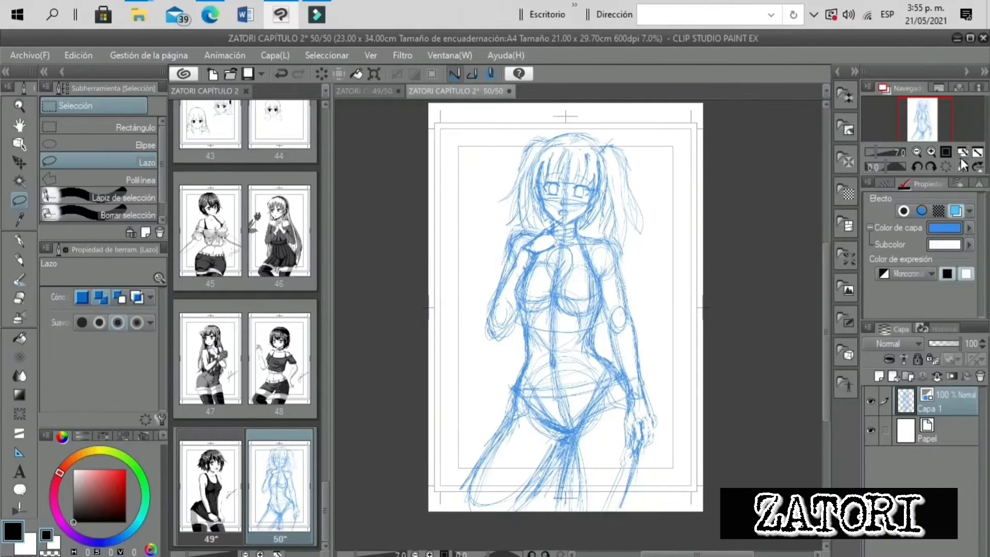
Reduce the sketch layer's opacity to 82% and add a new vector layer above it for the G pen
left_click(21, 240)
left_click(952, 344)
left_click(893, 376)
left_click(884, 152)
left_click(919, 118)
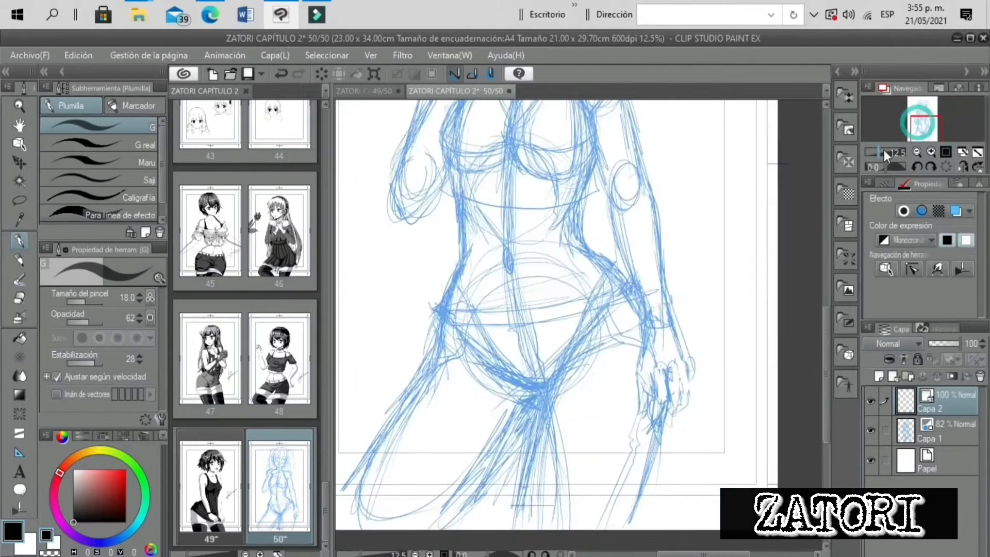
left_click_drag(883, 152, 874, 152)
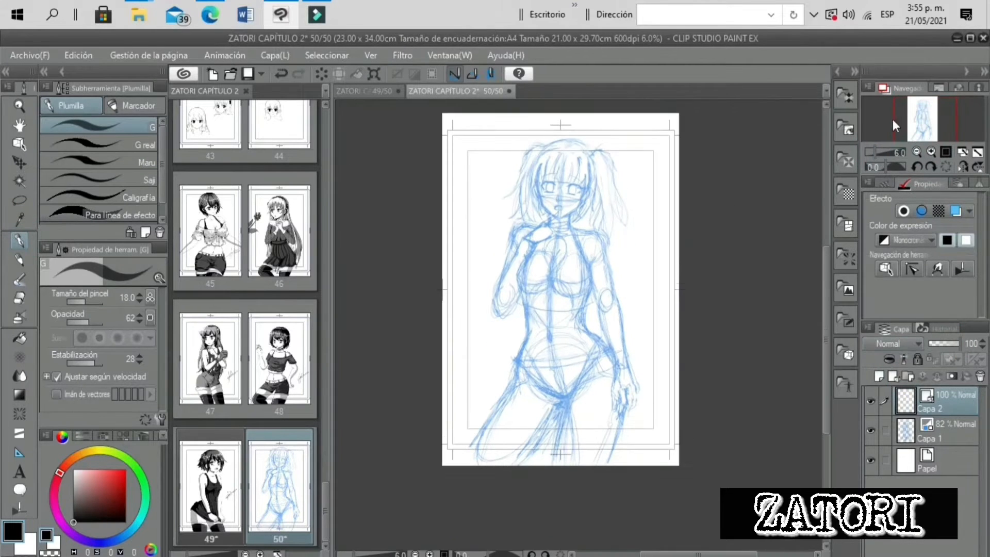
Lower the opacity of Capa 1 to 59% and make Capa 2 the active layer
left_click(931, 152)
left_click(932, 152)
left_click(937, 424)
left_click(947, 344)
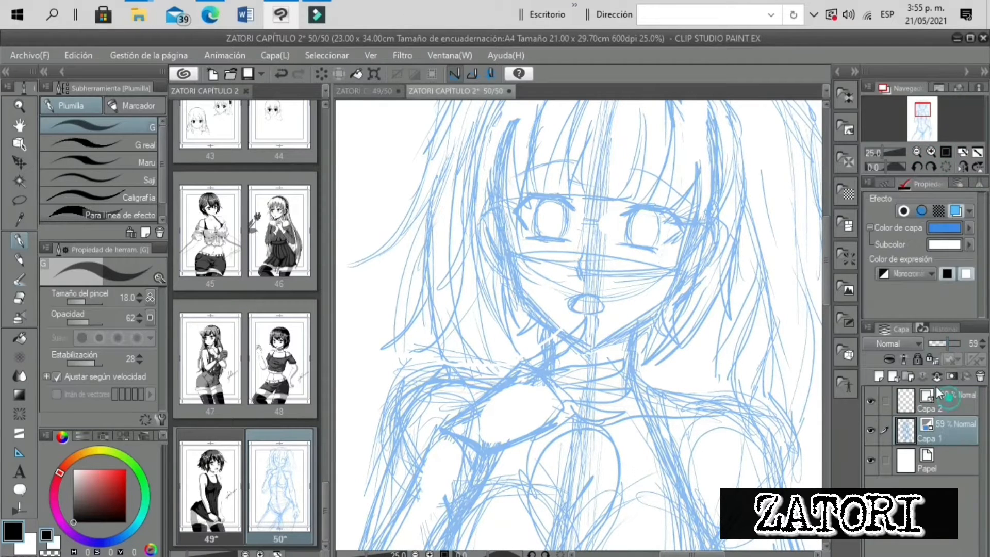
left_click(938, 399)
key("ctrl+z")
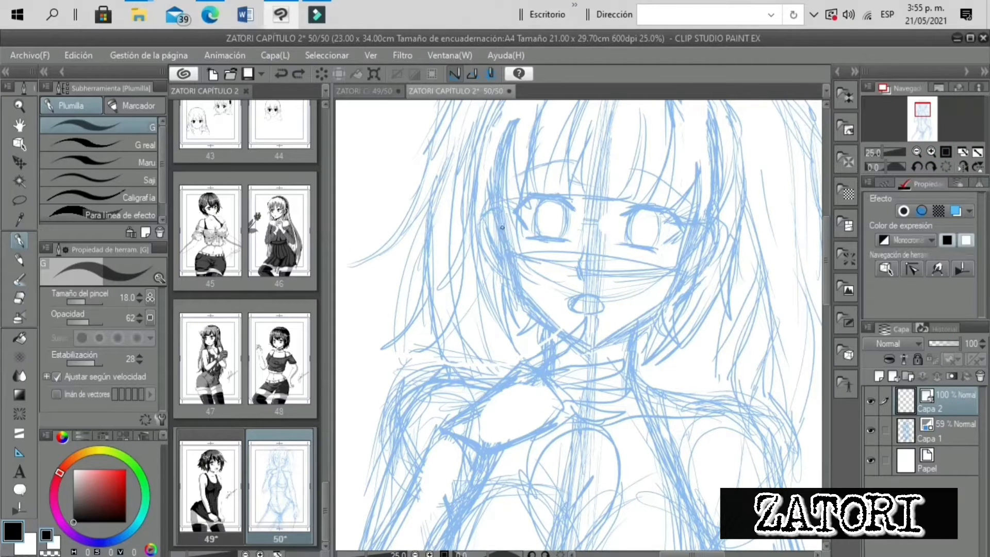
Trace the jawline from the cheek to the chin on Capa 2, redoing strokes in the mirrored view
left_click_drag(499, 223, 540, 305)
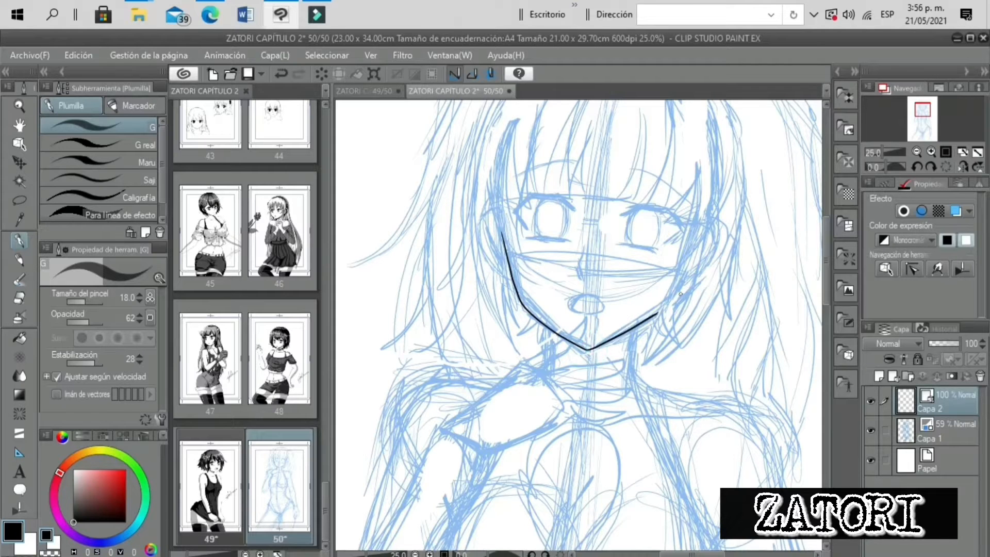
left_click(962, 167)
left_click_drag(883, 152, 883, 151)
key("ctrl+z")
left_click_drag(654, 230, 631, 303)
key("ctrl+z")
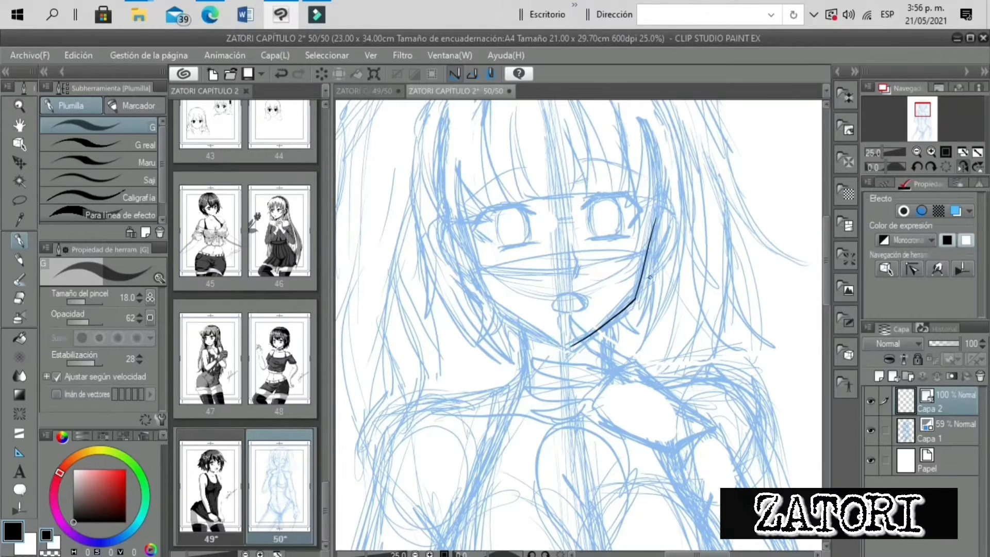
Redraw the jawline from the chin up to the cheek opposite the raised hand in the normal view
left_click_drag(883, 152, 881, 152)
left_click(962, 167)
left_click(586, 340)
key("ctrl+z")
mouse_move(587, 341)
left_mouse_down()
mouse_move(648, 307)
mouse_move(662, 284)
left_mouse_up()
key("ctrl+z")
key("ctrl+z")
left_click_drag(641, 309, 658, 291)
Thicken the cheek line on the raised-hand side of the face with the G pen
left_click_drag(880, 152, 880, 152)
left_click_drag(520, 244, 535, 304)
key("ctrl+z")
key("e")
key("p")
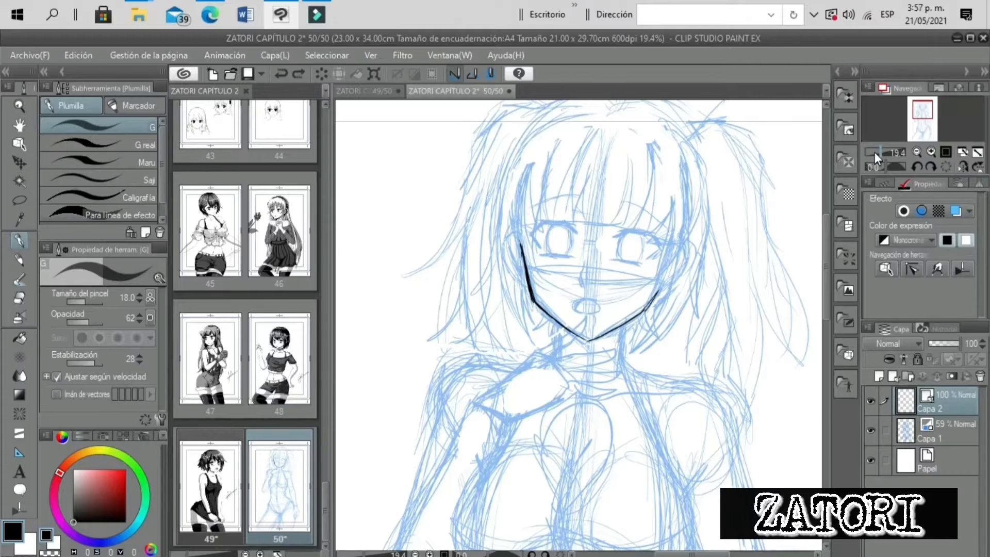
Handwrite the note "1 Boceto" on the blank page beside the head
left_click_drag(874, 152, 877, 151)
mouse_move(721, 223)
left_mouse_down()
mouse_move(725, 234)
mouse_move(738, 229)
left_mouse_up()
left_click_drag(734, 210, 740, 226)
left_click_drag(751, 207, 750, 208)
left_click_drag(765, 202, 780, 201)
left_click_drag(786, 185, 785, 186)
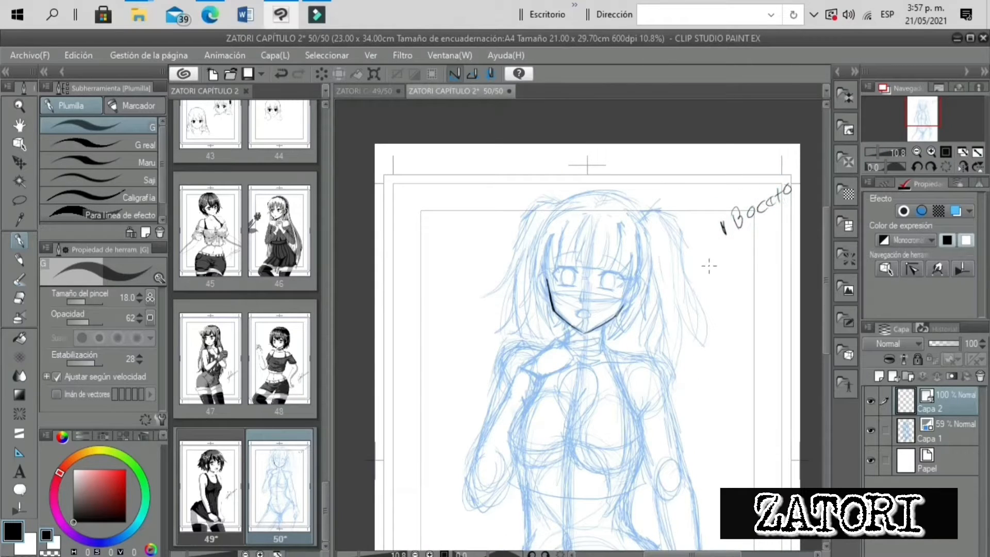
Handwrite "para...", "2 Boceto mejorado" and "3 entintado" beneath the first note
left_click_drag(703, 252, 700, 276)
left_click_drag(704, 257, 724, 249)
left_click_drag(694, 312, 755, 296)
left_click_drag(695, 356, 787, 309)
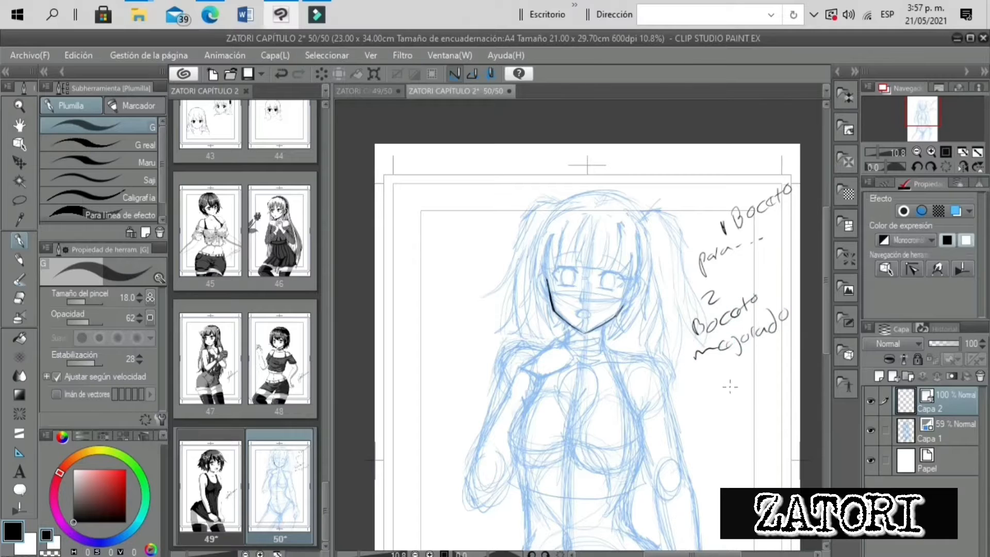
left_click_drag(713, 428, 773, 396)
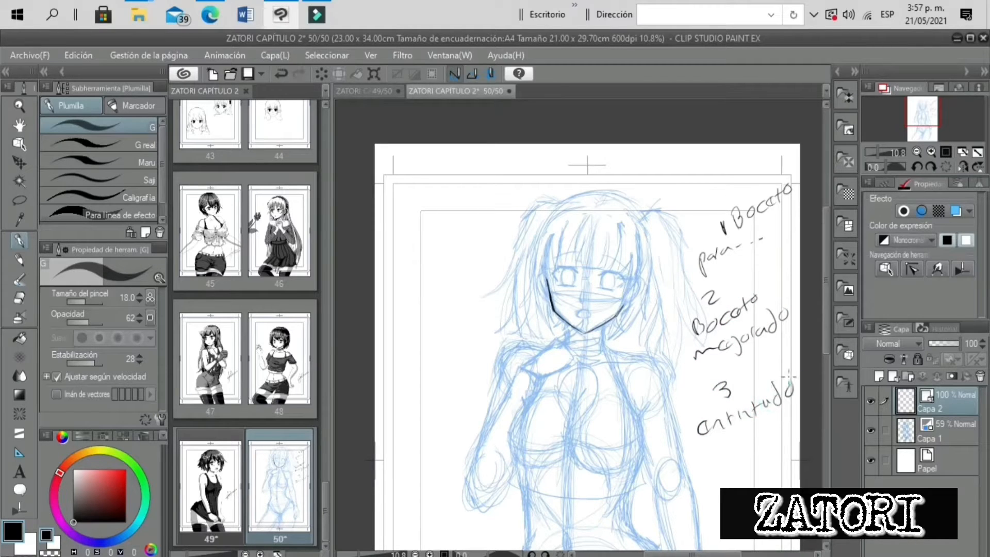
Undo all the handwritten notes beside the figure
key("ctrl+z")
key("ctrl+z")
key("ctrl+z")
key("ctrl+z")
key("ctrl+z")
key("ctrl+z")
key("ctrl+z")
key("ctrl+z")
key("ctrl+z")
key("ctrl+z")
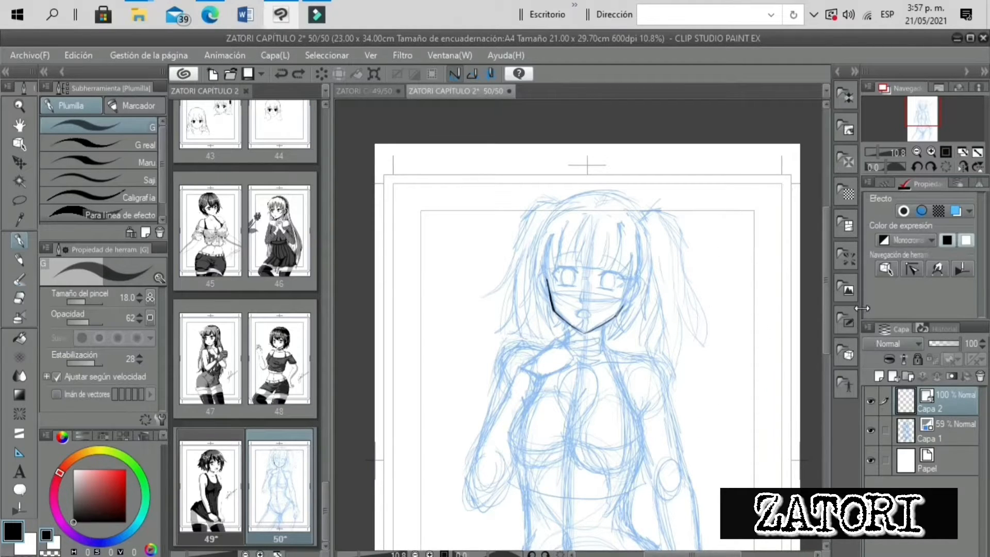
Trace the outlines of both ears beside the jawline
key("ctrl+plus")
key("ctrl+plus")
key("ctrl+plus")
key("ctrl+z")
left_click_drag(706, 221, 686, 282)
left_click_drag(501, 213, 505, 268)
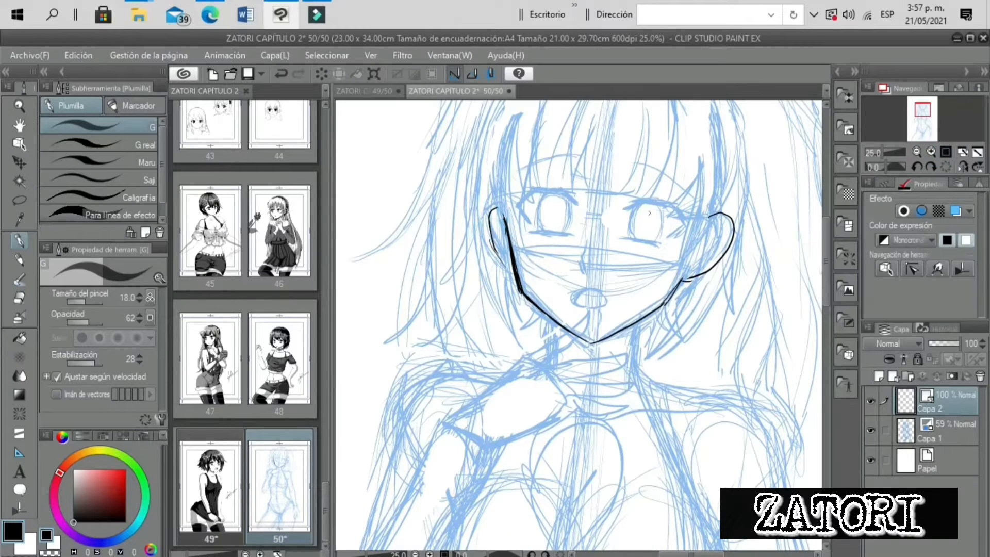
Trace the sides of the head above the ears and the curved skull outline over the top
left_click(877, 152)
left_click(931, 152)
left_click(930, 152)
mouse_move(504, 215)
left_mouse_down()
mouse_move(499, 152)
mouse_move(517, 115)
left_mouse_up()
left_click(917, 151)
mouse_move(541, 222)
left_mouse_down()
mouse_move(587, 189)
mouse_move(622, 195)
left_mouse_up()
left_click_drag(661, 239, 645, 209)
key("ctrl+z")
left_click_drag(652, 260, 652, 214)
left_click_drag(591, 180, 630, 197)
left_click_drag(550, 199, 603, 186)
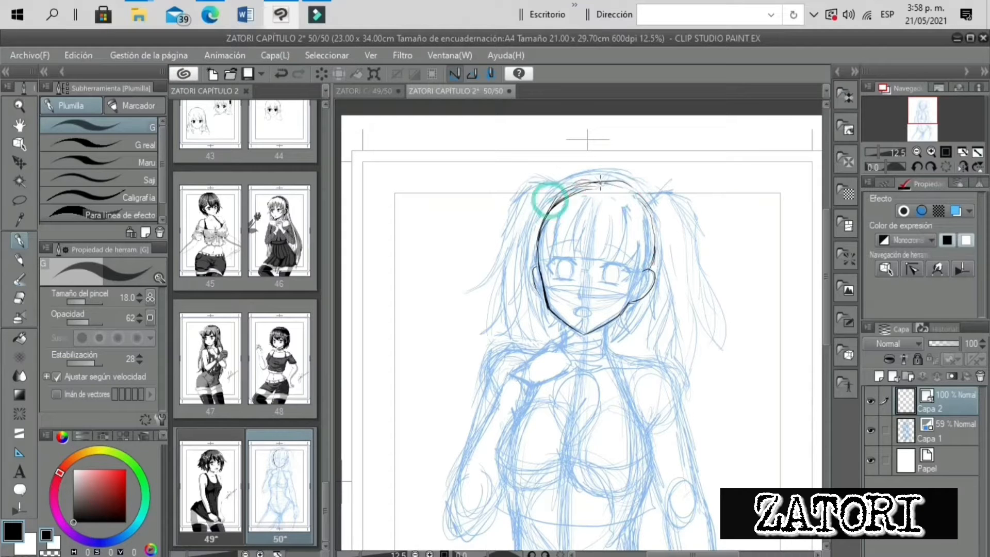
Trace the upper eyelids and outer corners of both eyes over the blue sketch
left_click(930, 152)
left_click(930, 151)
scroll(637, 210, "up", 1)
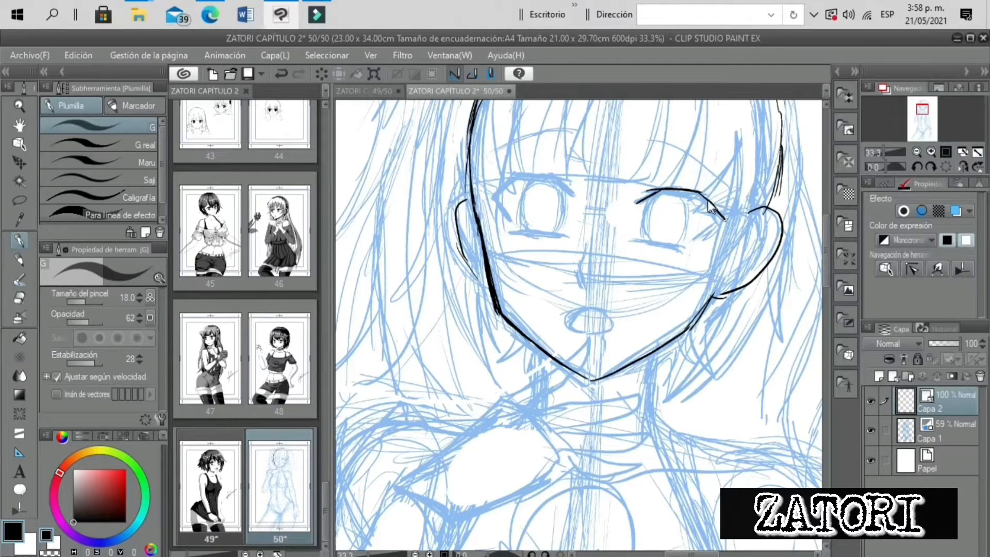
left_click_drag(719, 220, 695, 239)
left_click_drag(561, 180, 574, 195)
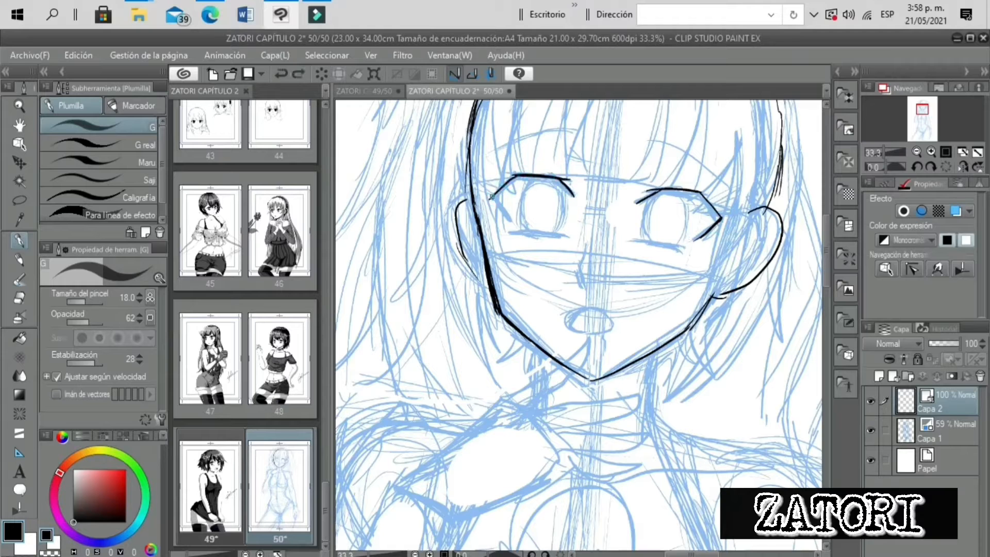
left_click_drag(491, 197, 507, 216)
Draw the lower eyelid lines of both eyes in the mirrored view
left_click(962, 166)
left_click(916, 152)
left_click_drag(486, 256, 526, 252)
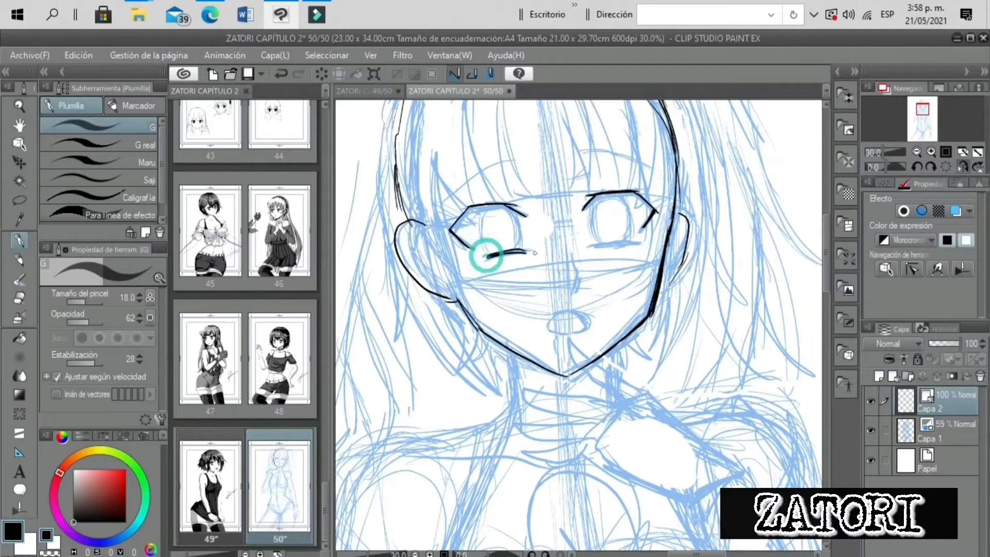
mouse_move(598, 243)
left_mouse_down()
mouse_move(631, 241)
mouse_move(610, 213)
left_mouse_up()
Hide the blue sketch layer, erase the top of the skull outline and return to the G pen
left_click(871, 429)
key("ctrl+minus")
key("ctrl+minus")
key("ctrl+minus")
key("ctrl+minus")
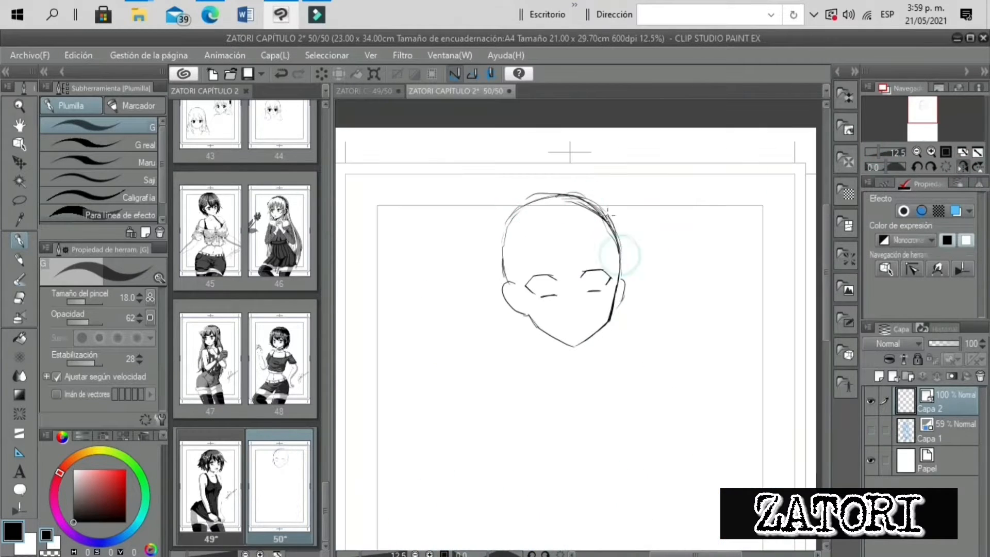
key("e")
left_click(19, 242)
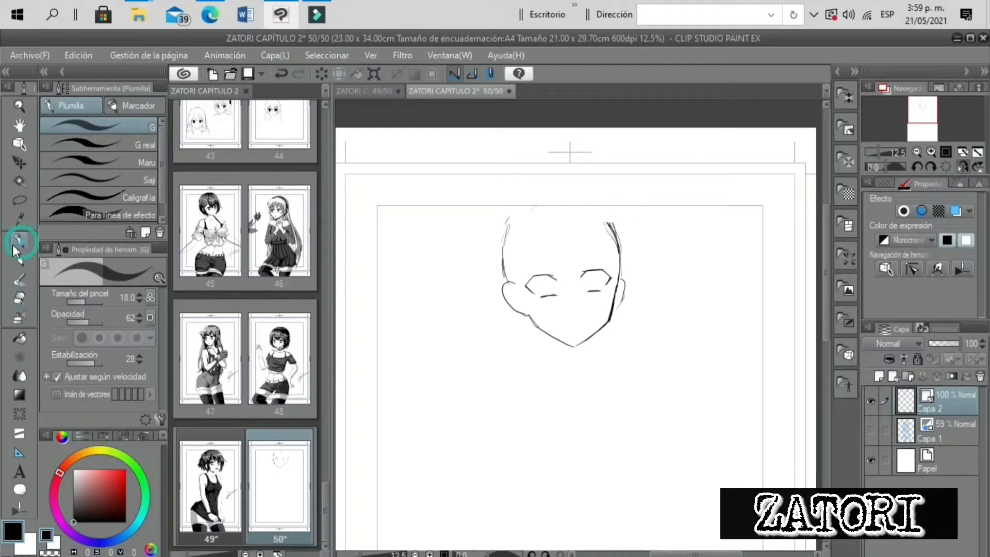
Go over the eyelid lines of both eyes with thicker strokes
left_click(882, 152)
mouse_move(582, 230)
left_mouse_down()
mouse_move(635, 214)
mouse_move(645, 232)
left_mouse_up()
mouse_move(473, 257)
left_mouse_down()
mouse_move(488, 226)
mouse_move(542, 240)
mouse_move(559, 283)
left_mouse_up()
left_click(19, 200)
left_click(566, 310)
left_click_drag(550, 248, 549, 244)
left_click(477, 306)
left_click(388, 305)
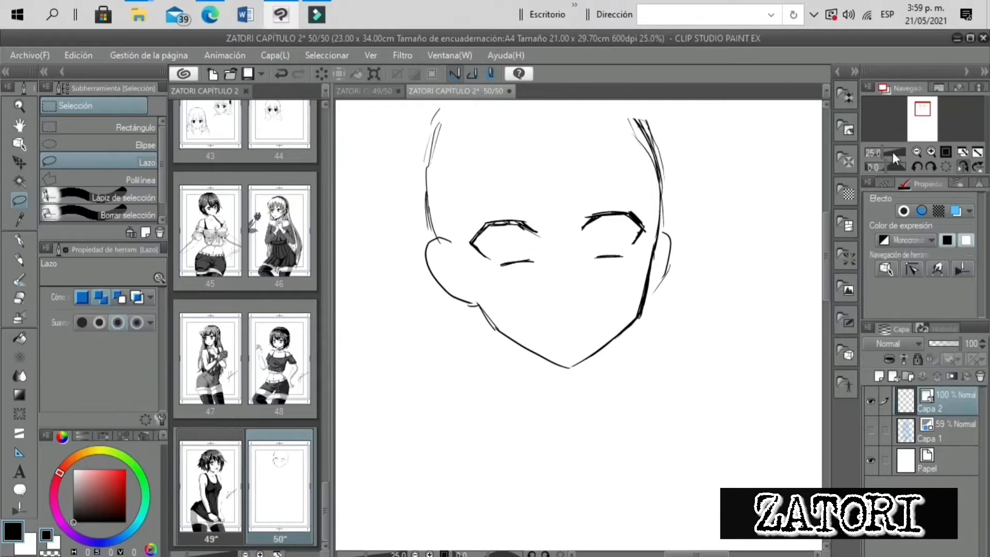
Flip the view back with the G pen active and darken the upper eyelids and outer corners of both eyes
left_click(19, 240)
left_click(963, 152)
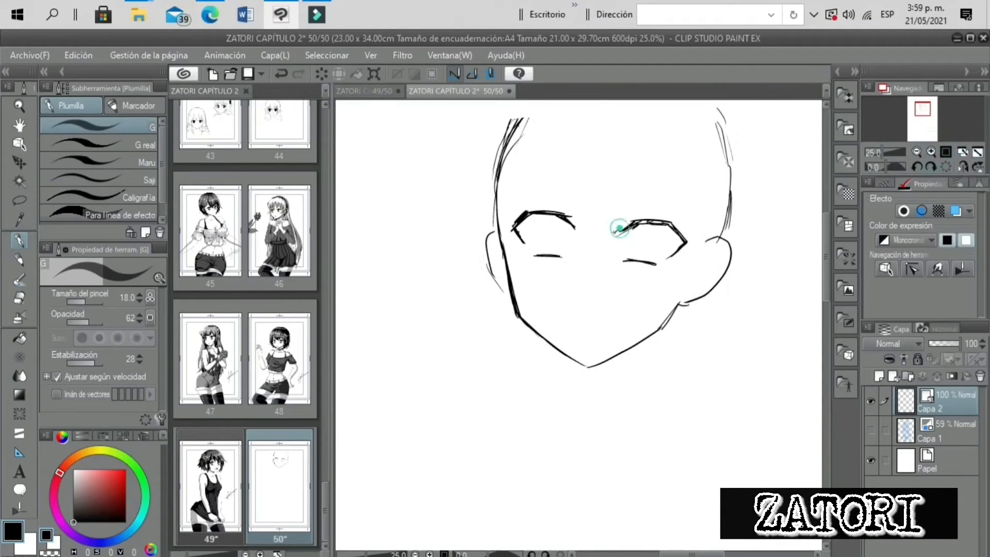
left_click_drag(620, 227, 637, 220)
left_click_drag(633, 221, 669, 223)
left_click_drag(552, 213, 576, 227)
left_click_drag(635, 220, 667, 223)
left_click_drag(686, 240, 670, 257)
left_click(875, 153)
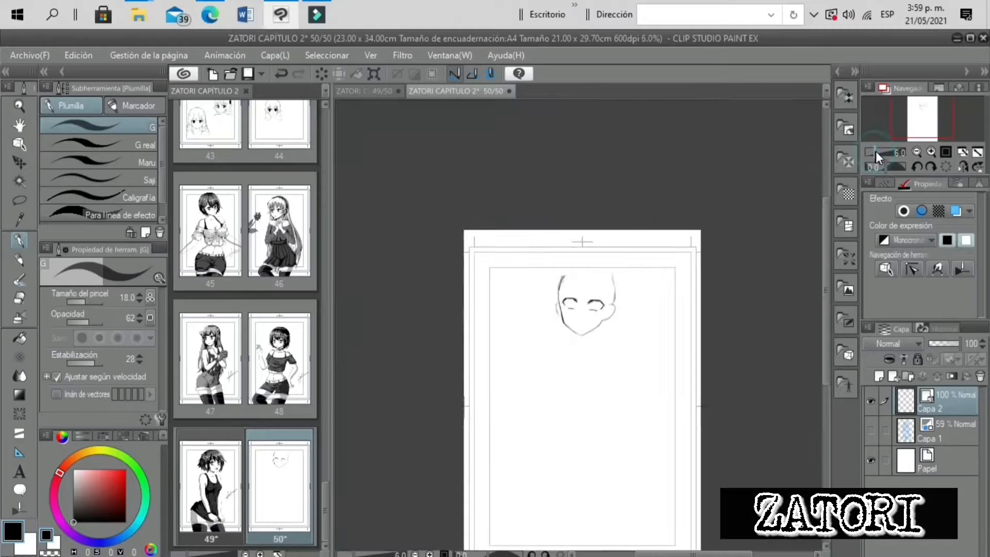
Redraw the curved crown of the head between the two side contours
left_click_drag(875, 151, 878, 151)
left_click_drag(531, 267, 555, 192)
mouse_move(555, 191)
left_mouse_down()
mouse_move(651, 188)
mouse_move(667, 217)
left_mouse_up()
Show the blue sketch layer again and draw the eyelid creases and eyebrows above both eyes
left_click(871, 430)
left_click(930, 152)
left_click(930, 152)
left_click_drag(514, 209, 555, 203)
mouse_move(561, 177)
left_mouse_down()
mouse_move(573, 178)
mouse_move(479, 214)
left_mouse_up()
left_click(962, 167)
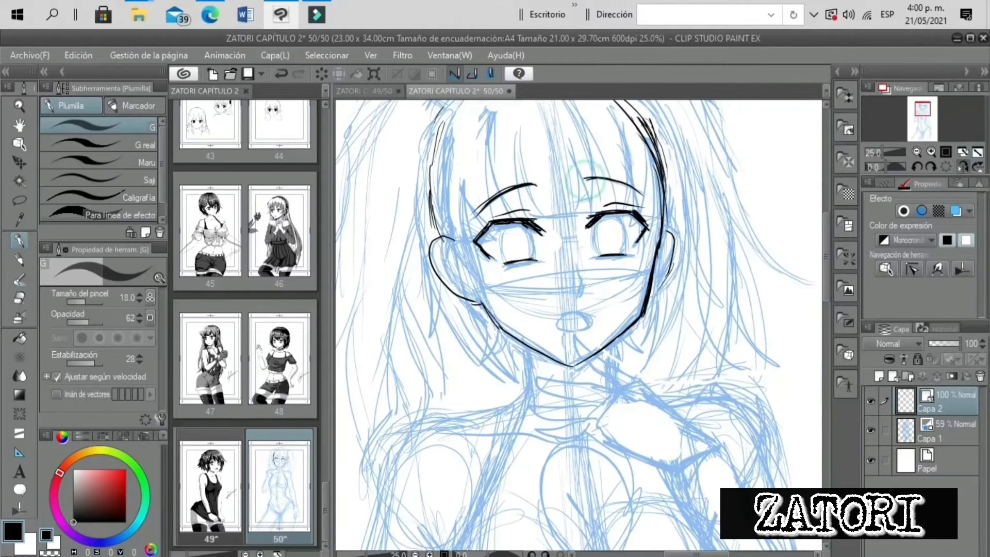
Draw the nose bridge, nose and open oval mouth, and tidy the mouth with the eraser
left_click_drag(589, 195, 580, 217)
left_click_drag(584, 268, 591, 282)
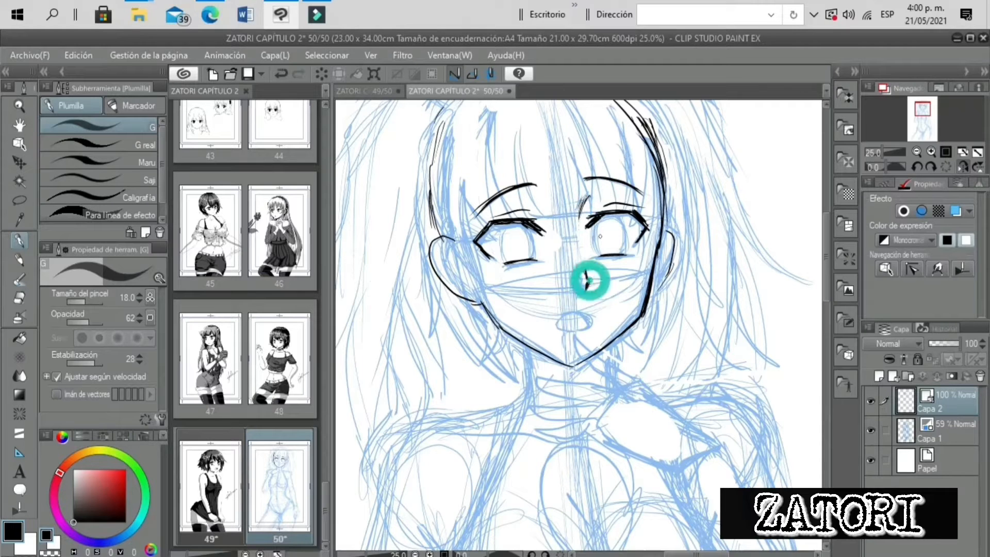
mouse_move(564, 324)
left_mouse_down()
mouse_move(581, 313)
mouse_move(559, 327)
mouse_move(594, 320)
left_mouse_up()
left_click(963, 166)
key("e")
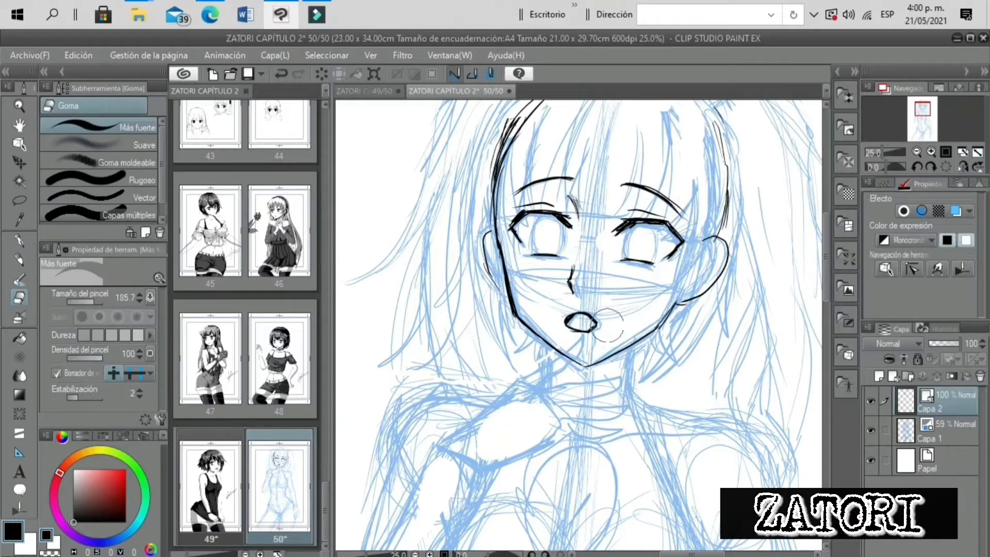
left_click(19, 243)
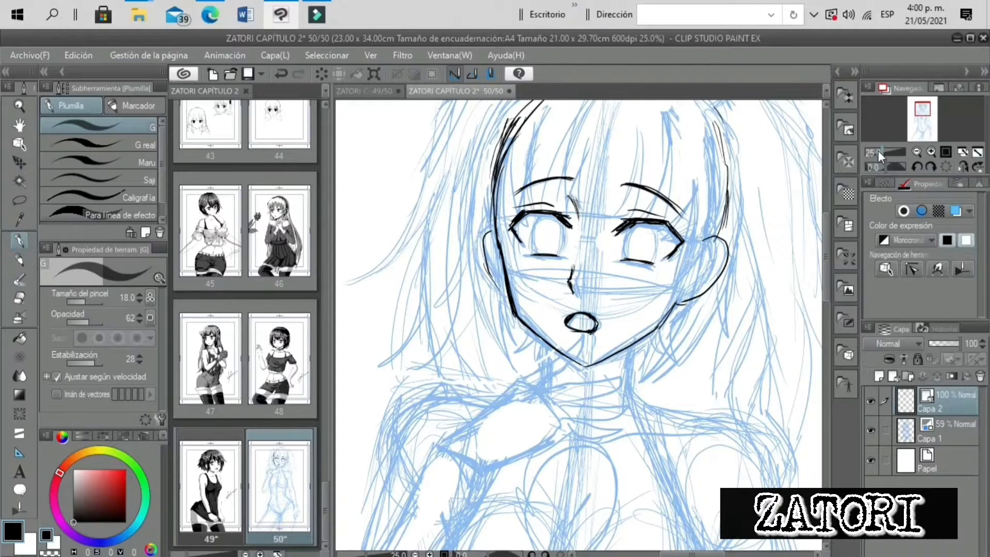
Draw the two neck lines descending from the jaw
left_click_drag(880, 153, 875, 154)
left_click(931, 151)
left_click(931, 151)
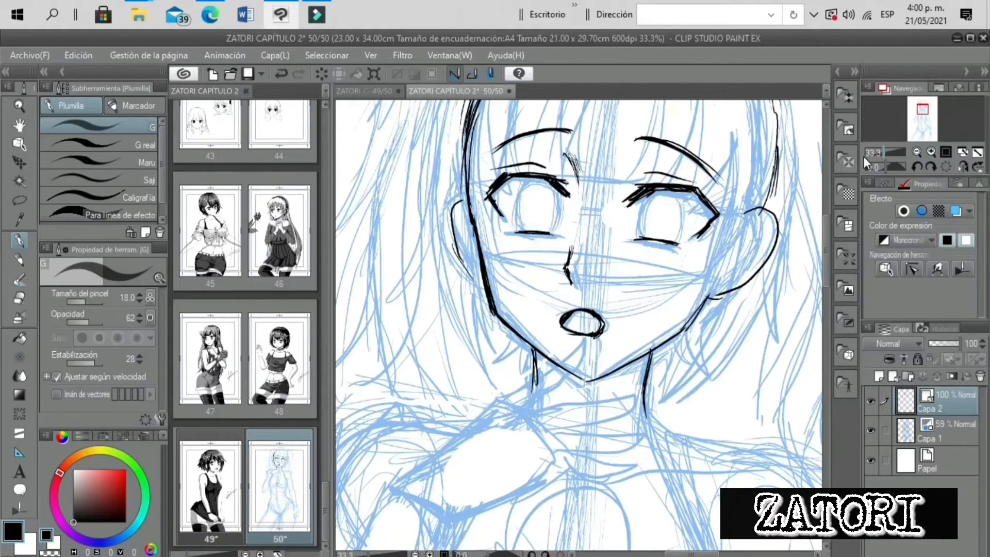
Outline the irises of both eyes, hide the sketch layer and thicken the iris outline on the raised-hand side
left_click_drag(537, 181, 518, 227)
mouse_move(531, 182)
left_mouse_down()
mouse_move(520, 227)
mouse_move(559, 221)
left_mouse_up()
left_click_drag(551, 183, 550, 230)
left_click_drag(672, 189, 678, 236)
left_click(870, 430)
left_click(882, 151)
left_click_drag(531, 193, 526, 232)
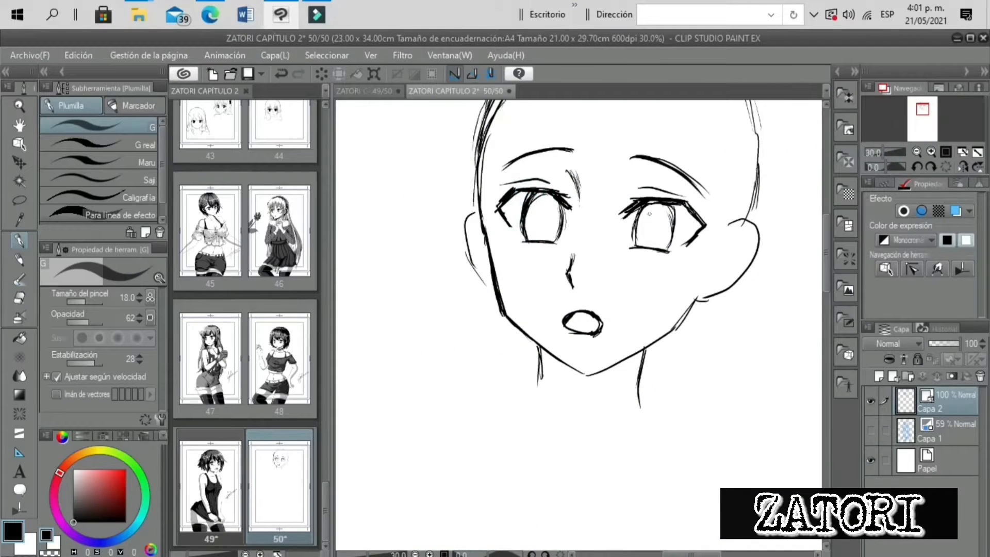
Erase stray lines of the iris on the raised-hand side with the Vector eraser
scroll(633, 239, "down", 4)
scroll(630, 256, "up", 3)
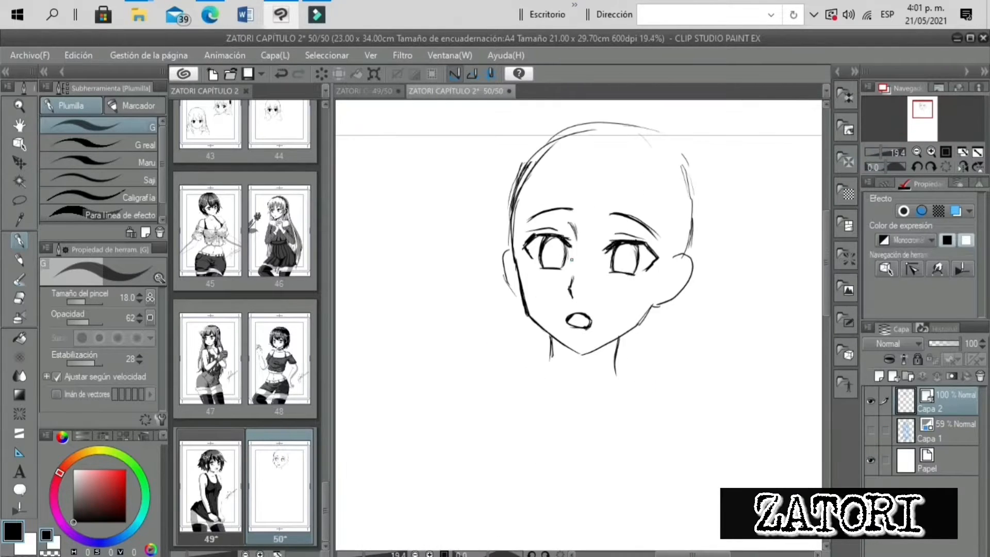
left_click(21, 294)
left_click(123, 199)
left_click_drag(564, 247, 545, 240)
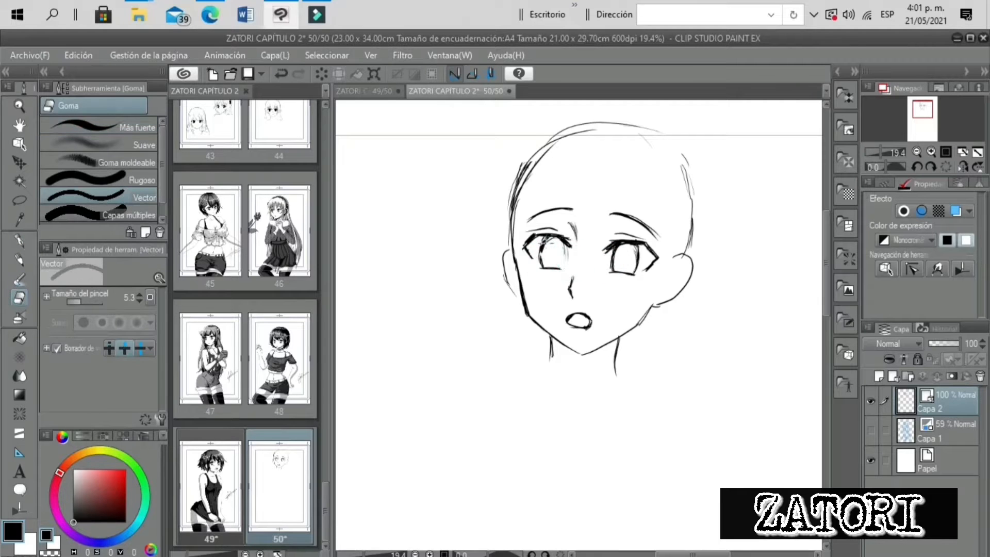
Show the blue sketch layer and redraw the iris sides of the raised-hand-side eye with the G pen
left_click(870, 430)
left_click_drag(871, 152, 883, 152)
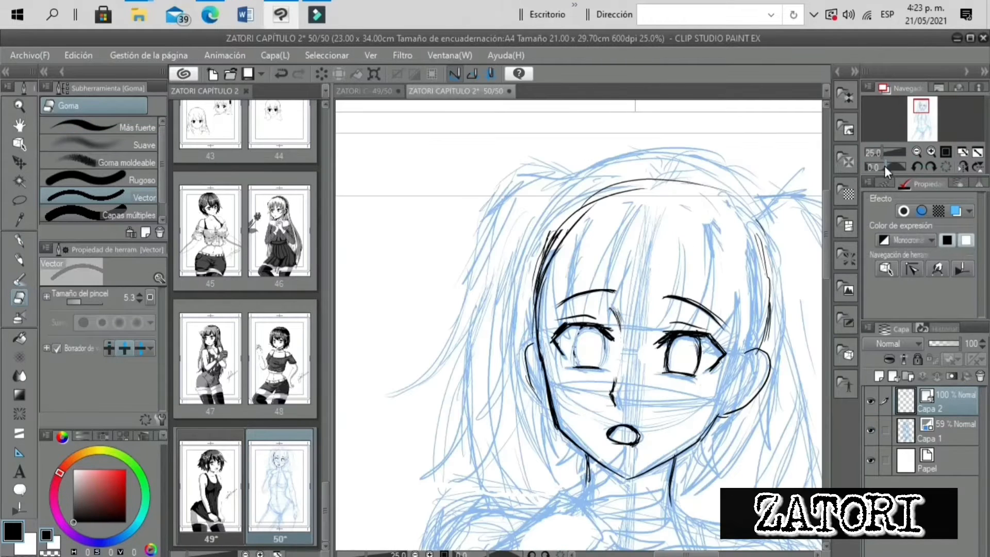
left_click(20, 240)
mouse_move(585, 326)
left_mouse_down()
mouse_move(574, 357)
mouse_move(599, 364)
mouse_move(573, 355)
mouse_move(571, 364)
left_mouse_up()
left_click_drag(600, 332, 601, 365)
Hide the sketch layer, lasso the eye and eyebrow opposite the raised hand, and shift them slightly with a transform
left_click(871, 430)
left_click_drag(880, 151, 881, 150)
left_click(21, 201)
mouse_move(672, 384)
left_mouse_down()
mouse_move(702, 319)
mouse_move(650, 293)
left_mouse_up()
left_click(742, 423)
left_click_drag(692, 344, 690, 341)
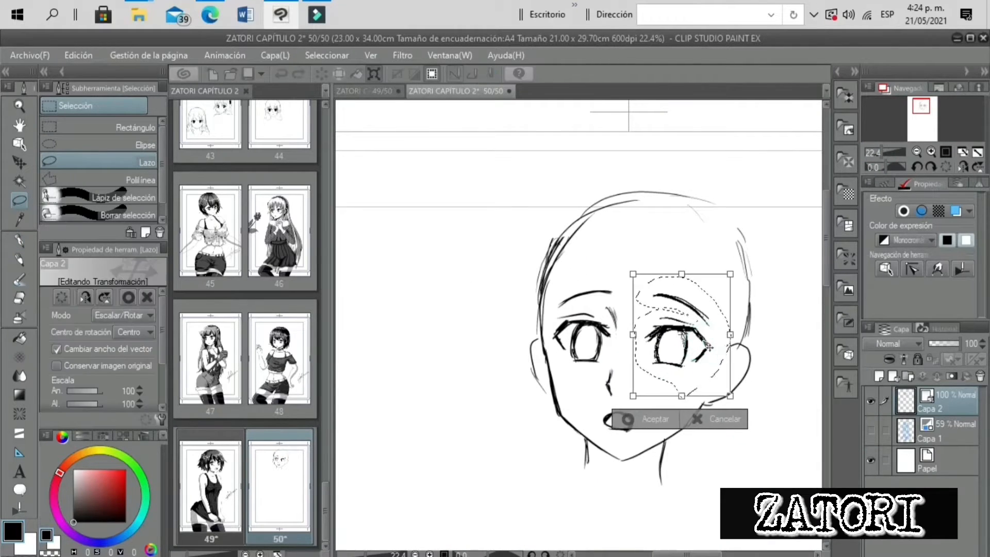
left_click(626, 419)
Flip the canvas view horizontally and erase the outlines of both ears with the Vector eraser
left_click(916, 152)
left_click(916, 151)
left_click(962, 166)
left_click(926, 107)
left_click(930, 152)
left_click(930, 151)
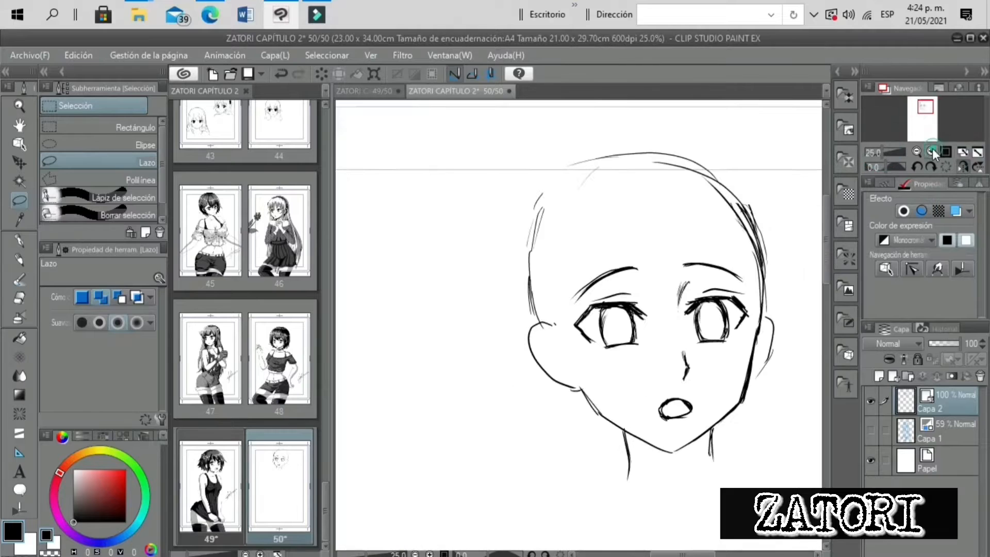
left_click(21, 240)
key("ctrl+z")
left_click(21, 297)
left_click(532, 353)
left_click(772, 338)
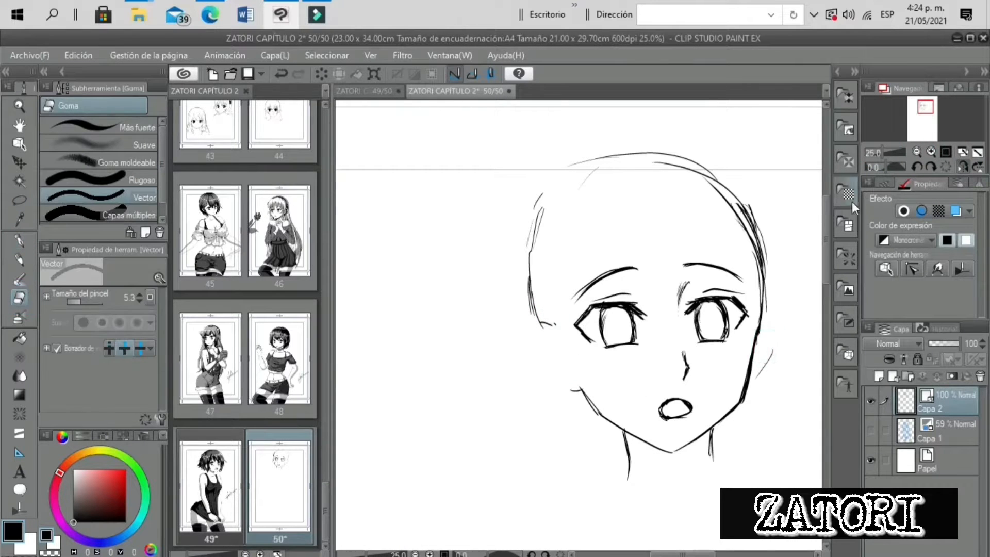
Show the sketch layer again and redraw the ear on the raised-hand side with the G pen
left_click_drag(876, 151, 879, 152)
left_click(871, 430)
left_click(22, 241)
left_click(931, 152)
left_click(930, 151)
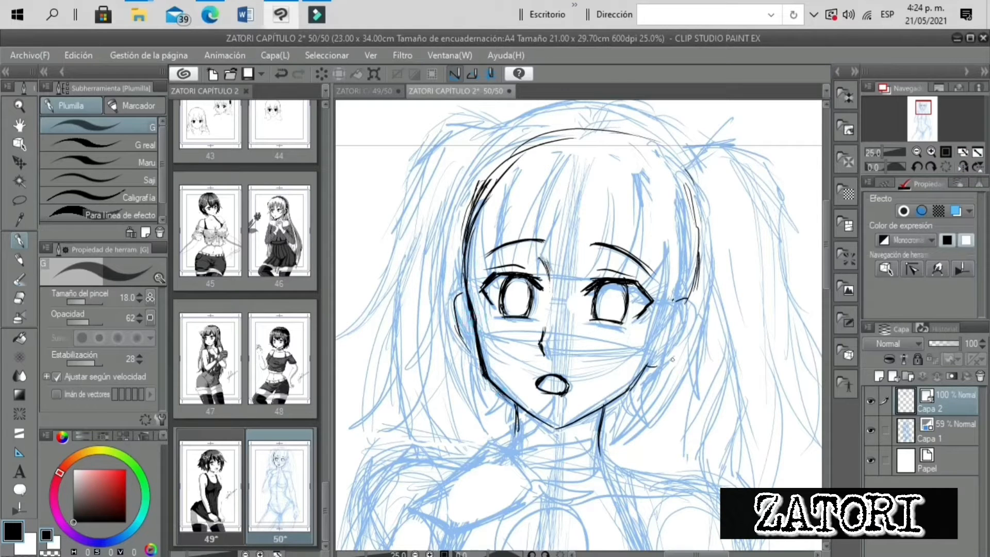
Lasso the mouth, adjust its shape with a transform and clear the selection
left_click(20, 200)
mouse_move(575, 364)
left_mouse_down()
mouse_move(580, 376)
mouse_move(547, 383)
mouse_move(572, 388)
left_mouse_up()
left_click(613, 430)
left_click(508, 428)
left_click(421, 430)
left_click(421, 424)
Draw the inner pupil ovals in both irises with the G pen, checking the face without the sketch
left_click(20, 241)
left_click_drag(882, 151, 878, 152)
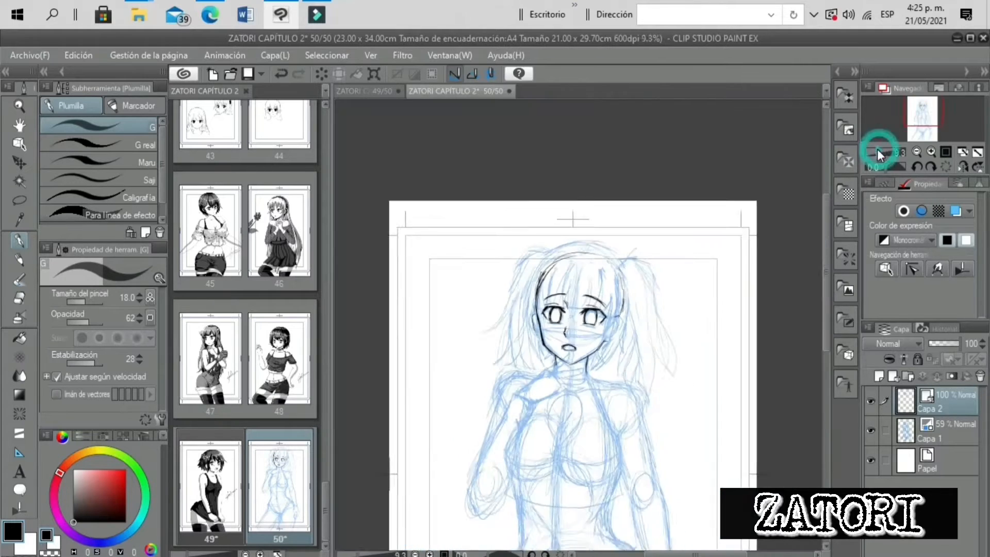
left_click(872, 430)
left_click(872, 430)
left_click(931, 151)
left_click(931, 151)
left_click(931, 151)
left_click_drag(483, 291, 480, 307)
mouse_move(611, 316)
left_mouse_down()
mouse_move(617, 298)
mouse_move(607, 305)
left_mouse_up()
left_click_drag(490, 305, 502, 308)
Shade the upper part of both irises and check the eyes with the sketch hidden
left_click_drag(883, 152, 878, 152)
left_click(872, 429)
left_click(871, 429)
left_click(931, 152)
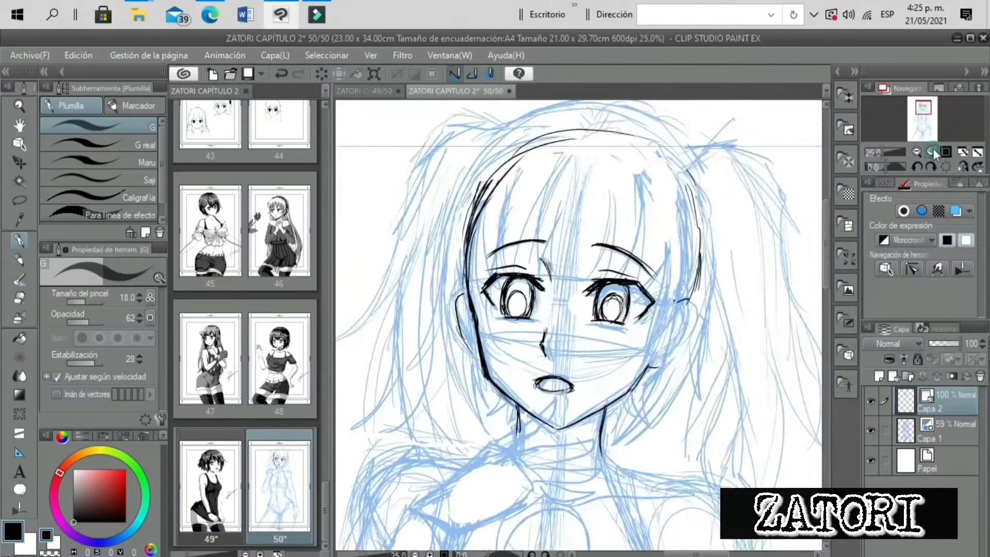
left_click(931, 152)
mouse_move(439, 271)
left_mouse_down()
mouse_move(457, 247)
mouse_move(477, 276)
left_mouse_up()
left_click_drag(618, 284, 642, 258)
left_click(878, 153)
left_click_drag(879, 153, 881, 154)
left_click(871, 431)
left_click(872, 431)
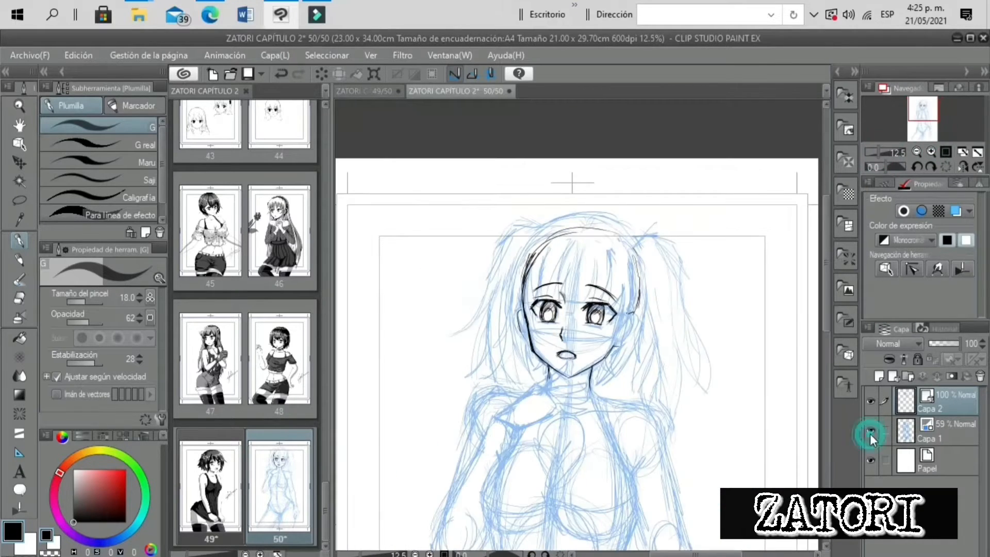
Draw the central bang strands and those above the eye opposite the raised hand
left_click(930, 152)
left_click(931, 152)
left_click_drag(563, 150, 539, 271)
left_click_drag(547, 216, 562, 293)
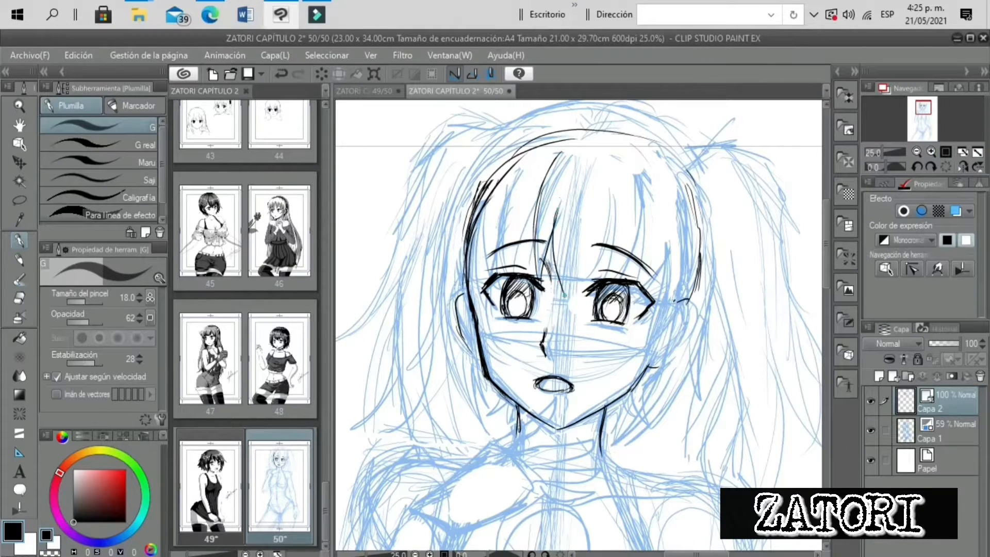
left_click_drag(590, 230, 577, 289)
left_click_drag(639, 160, 622, 276)
left_click_drag(626, 223, 599, 278)
Draw the bangs and long side lock on the raised-hand side of the face, undoing the stray stroke
left_click_drag(534, 160, 510, 229)
left_click_drag(536, 178, 510, 289)
left_click_drag(526, 222, 517, 291)
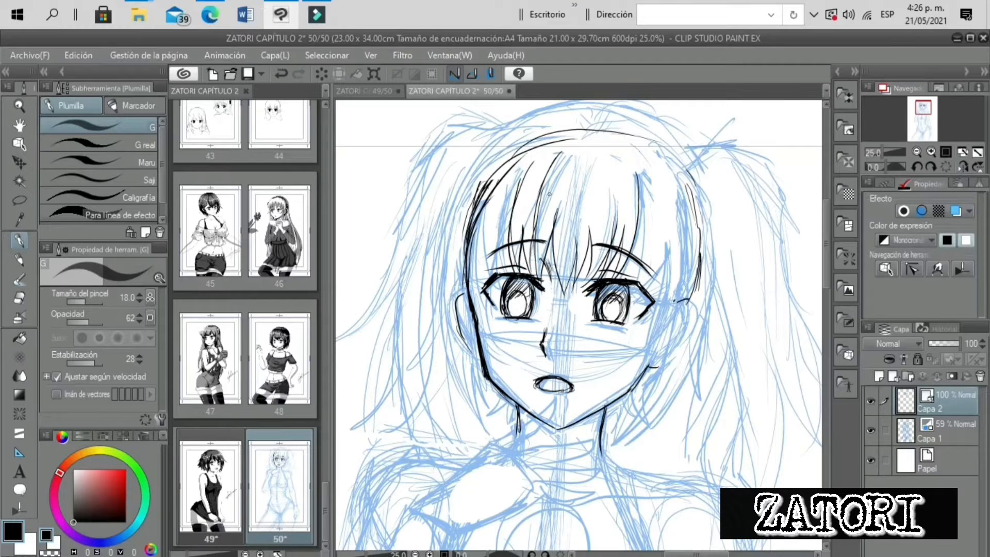
left_click_drag(513, 179, 496, 300)
left_click_drag(478, 219, 484, 300)
left_click_drag(483, 249, 503, 357)
left_click_drag(453, 246, 469, 322)
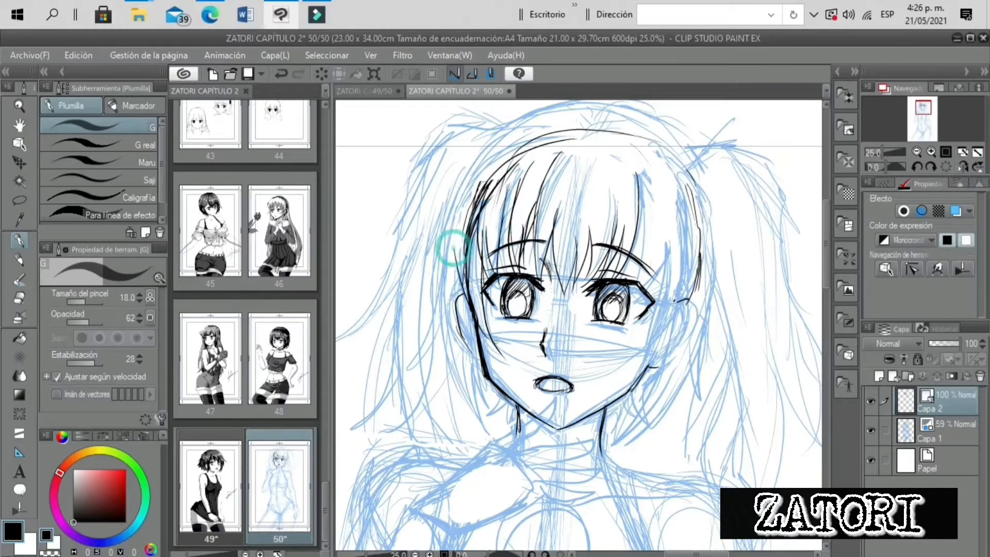
key("ctrl+z")
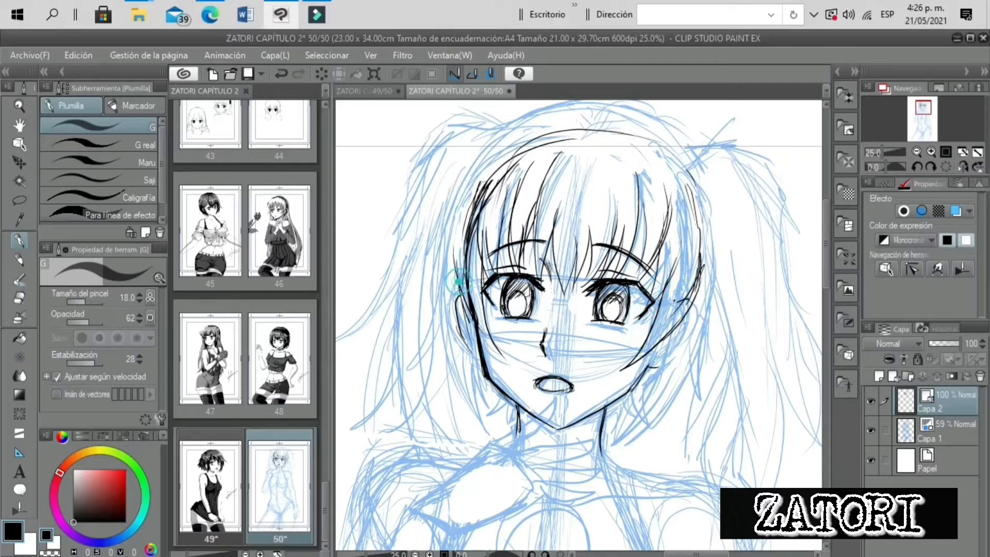
Outline the ear opposite the raised hand and add outer hair strands on the raised-hand side
left_click(880, 155)
left_click_drag(879, 157, 883, 155)
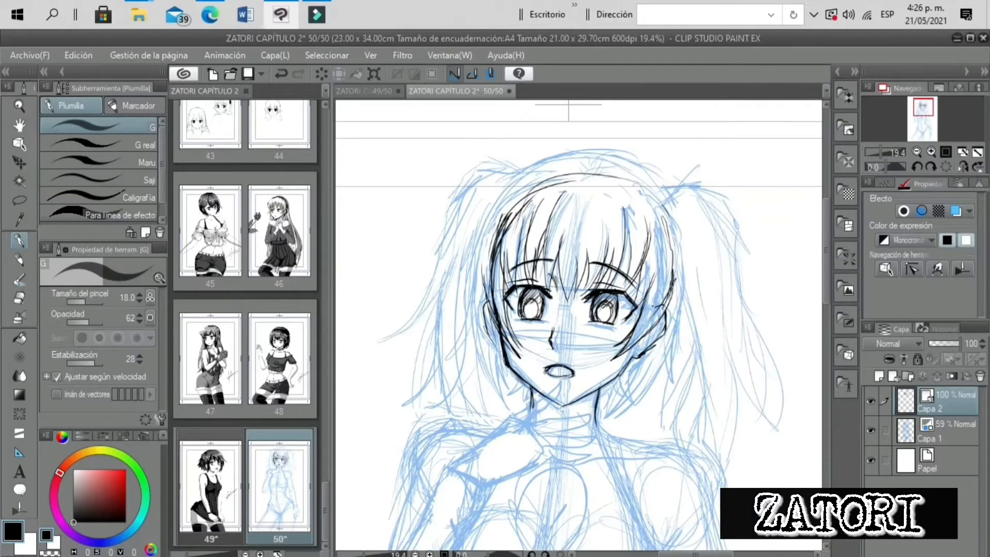
left_click(20, 298)
key("p")
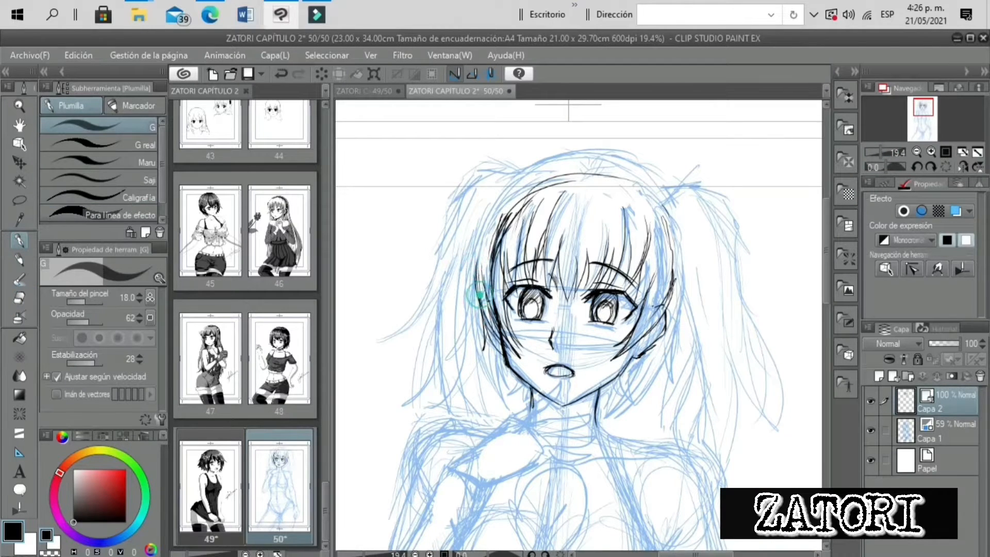
left_click(878, 153)
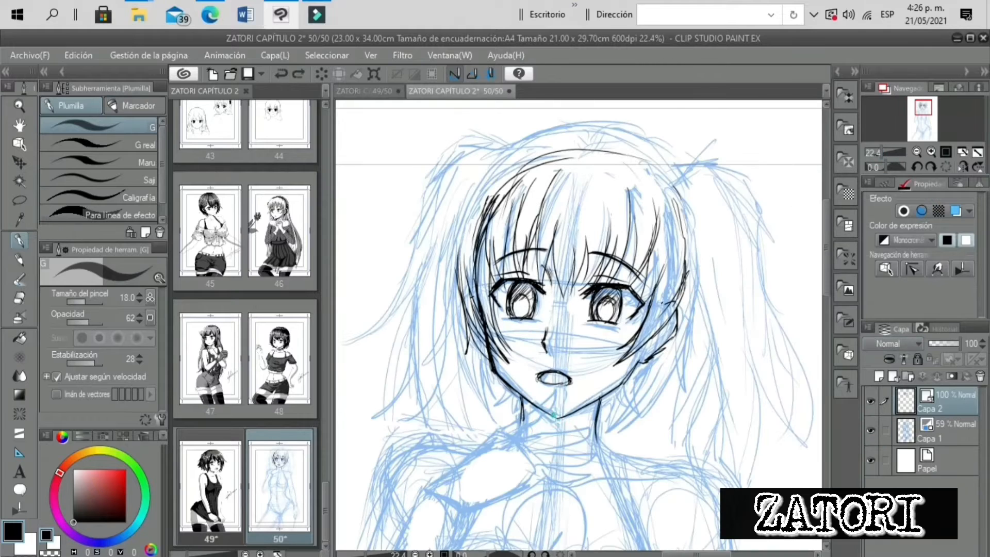
Check the drawing without the sketch and darken the upper irises of both eyes with the G pen
key("e")
left_click(876, 153)
left_click(871, 430)
left_click(870, 430)
left_click(931, 152)
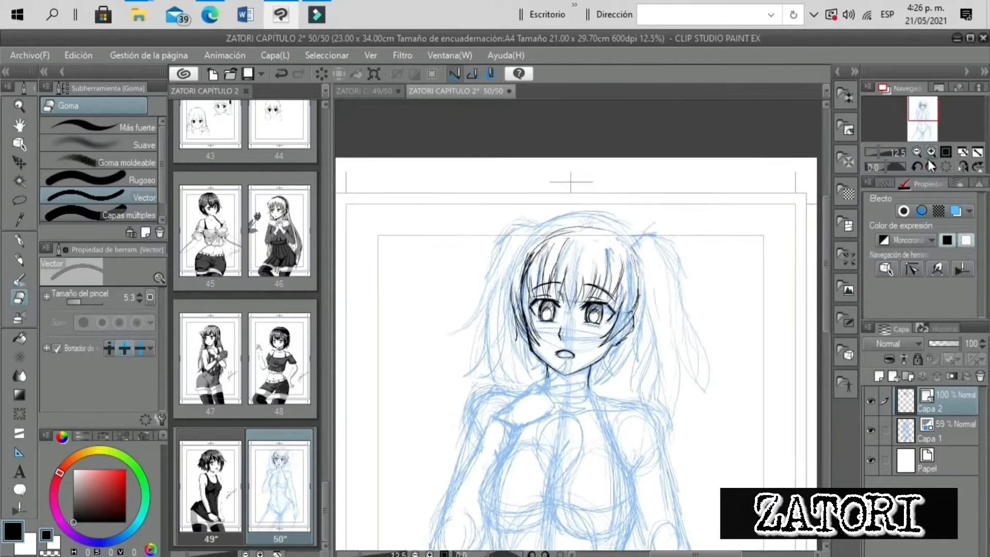
left_click(930, 166)
left_click(945, 166)
left_click(931, 152)
key("p")
mouse_move(508, 276)
left_mouse_down()
mouse_move(501, 309)
mouse_move(531, 309)
left_mouse_up()
left_click_drag(594, 315, 595, 287)
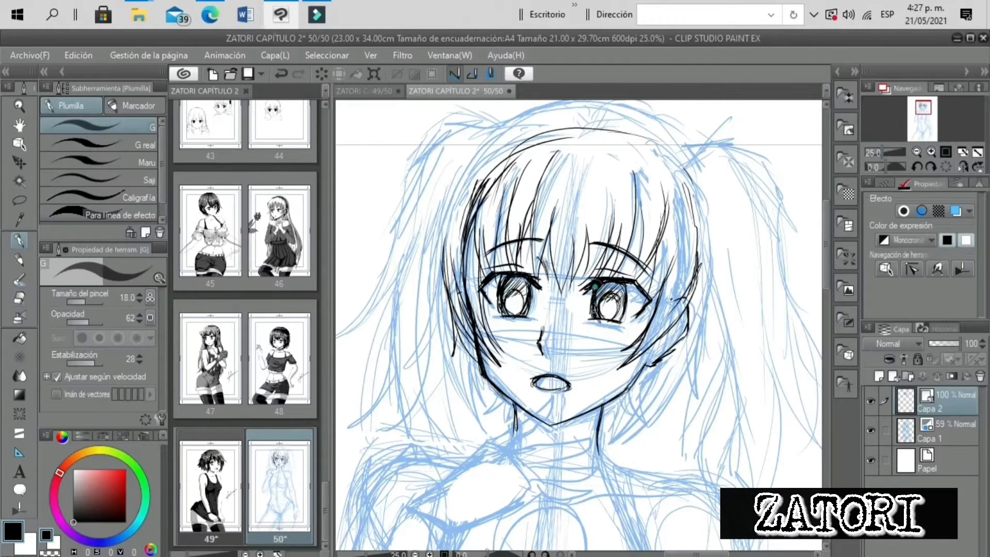
Draw the outer hair strands down both sides of the head, undoing the unwanted strokes
scroll(595, 286, "down", 3)
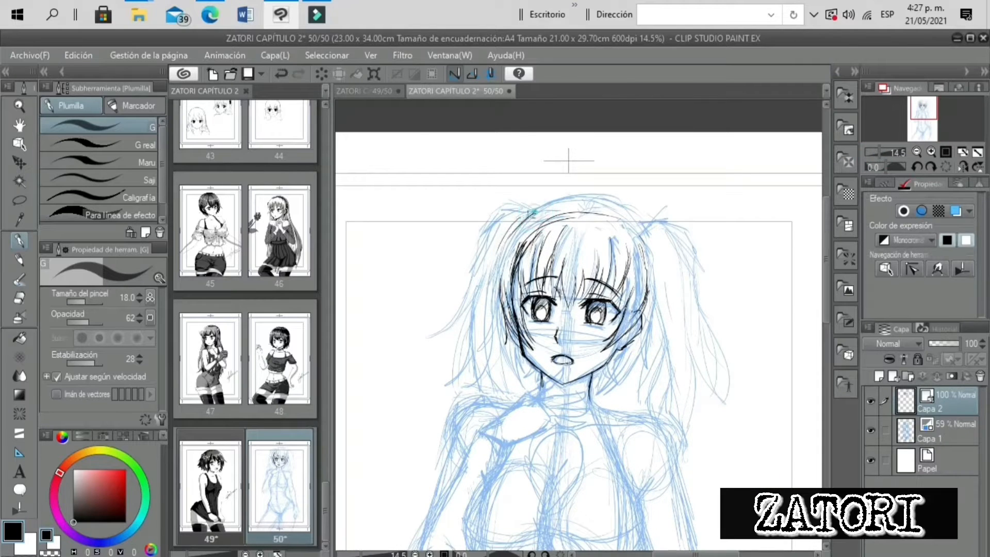
left_click_drag(533, 212, 501, 356)
left_click_drag(496, 296, 521, 389)
left_click_drag(641, 224, 657, 330)
left_click_drag(663, 258, 629, 361)
key("ctrl+z")
left_click_drag(556, 211, 513, 233)
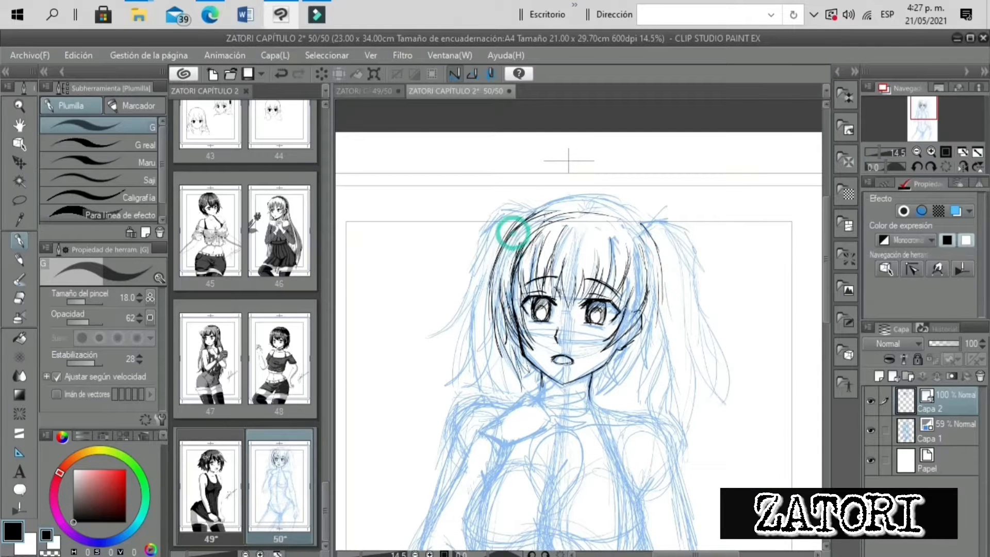
left_click_drag(638, 223, 653, 369)
left_click_drag(660, 307, 623, 378)
key("ctrl+z")
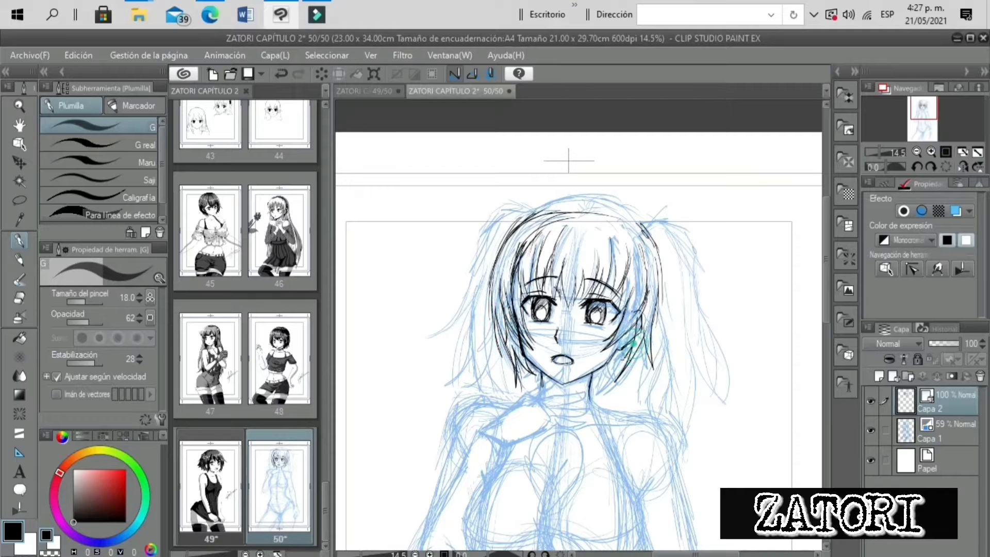
Outline the top of the head with the G pen and draw the neck, shoulder and raised finger lines
left_click(22, 313)
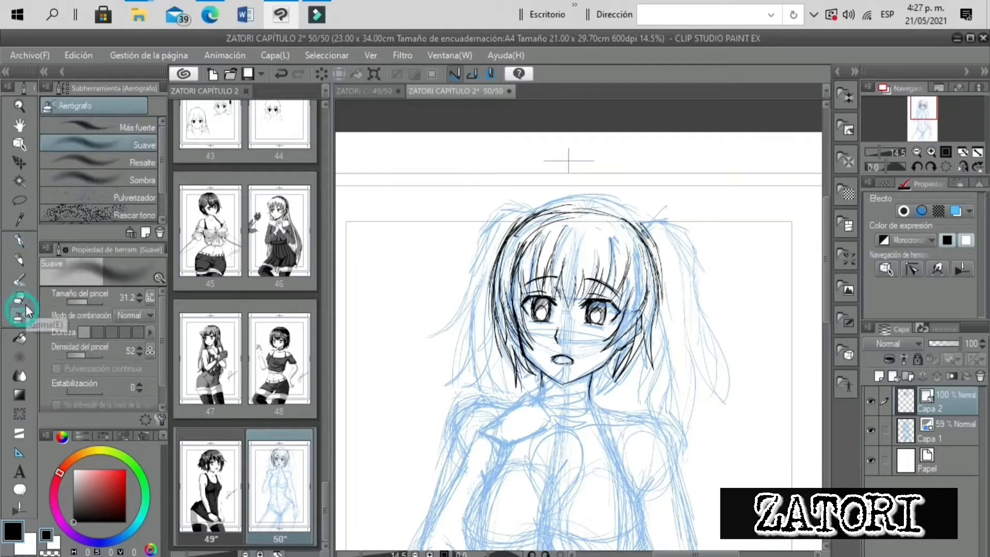
left_click(24, 303)
left_click(871, 431)
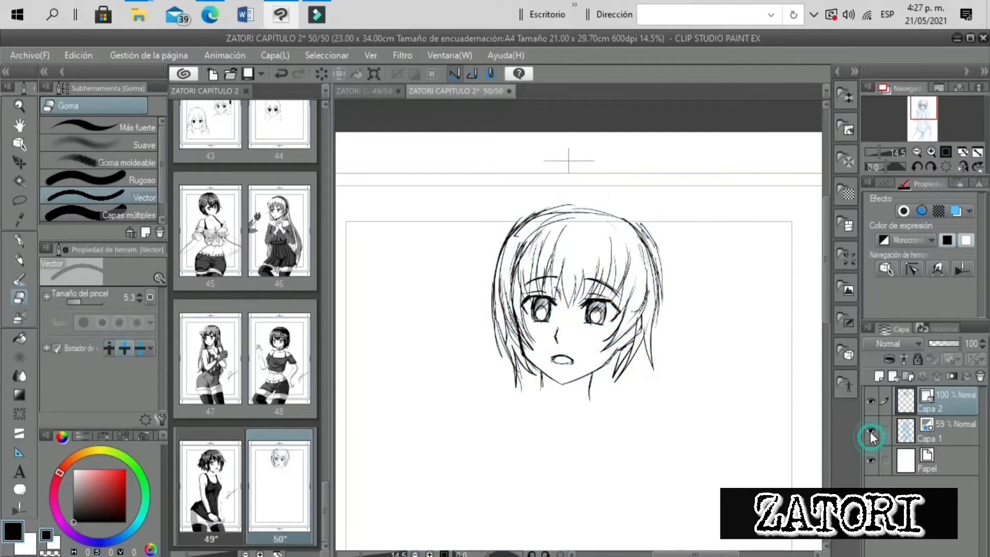
left_click(871, 430)
key("p")
left_click_drag(650, 229, 574, 194)
left_click_drag(583, 205, 602, 196)
left_click_drag(879, 152, 881, 152)
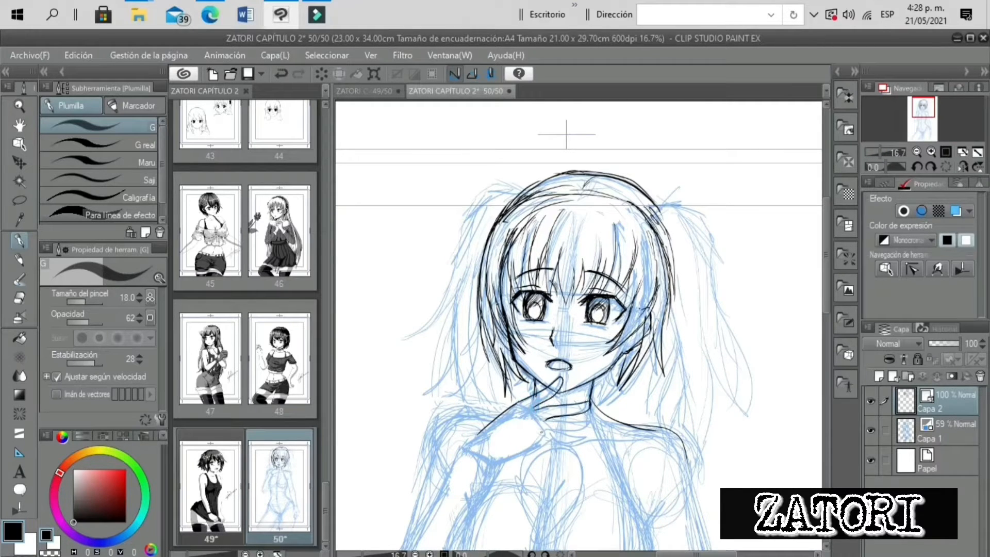
Flip the view, redraw the outer hair contour opposite the raised hand and erase the overlapping lines
left_click(963, 166)
left_click_drag(880, 152, 878, 153)
left_click_drag(520, 237, 503, 314)
left_click_drag(542, 214, 503, 289)
left_click(19, 297)
left_click_drag(524, 238, 504, 281)
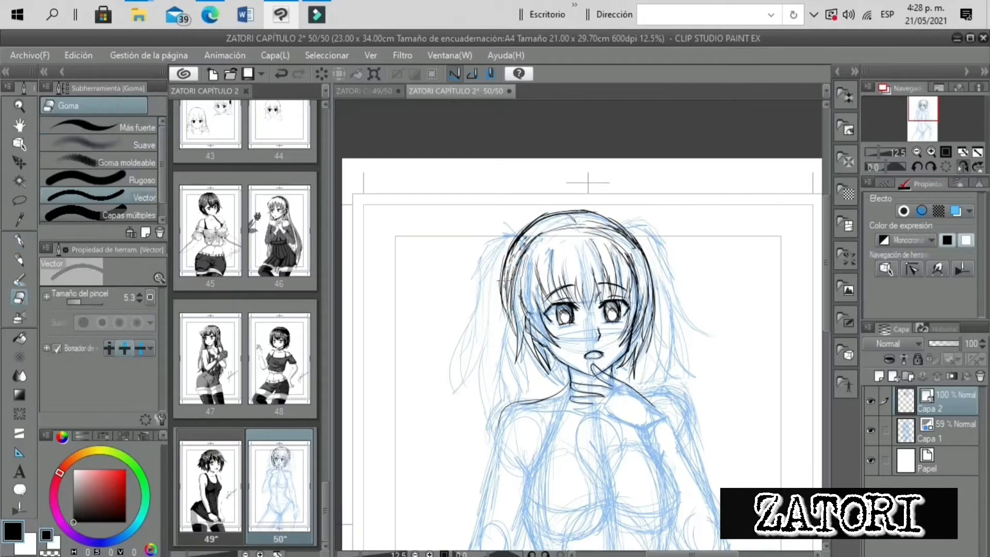
Hide Capa 2 and create a new vector layer for a fresh G pen redraw
left_click(21, 240)
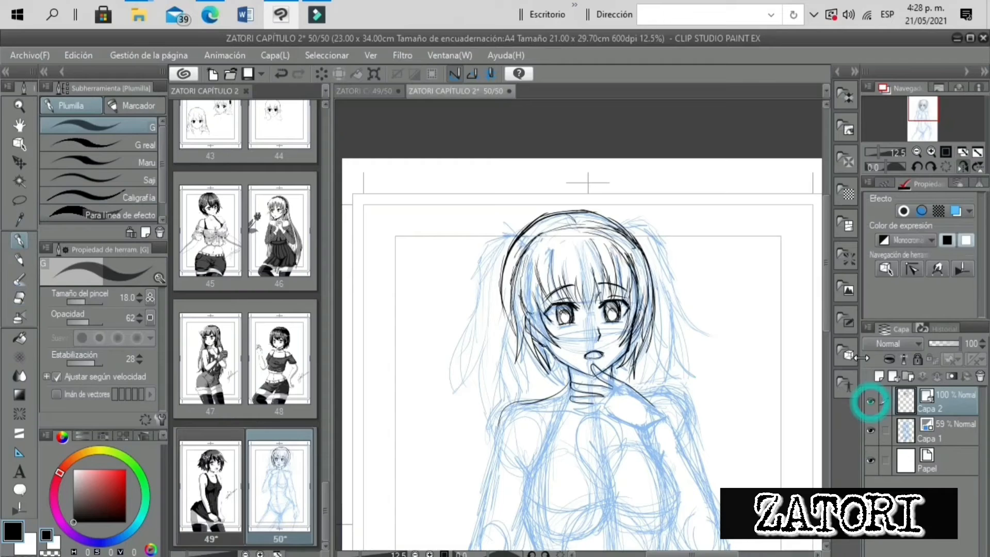
left_click(871, 401)
left_click(893, 376)
key("ctrl+plus")
key("ctrl+plus")
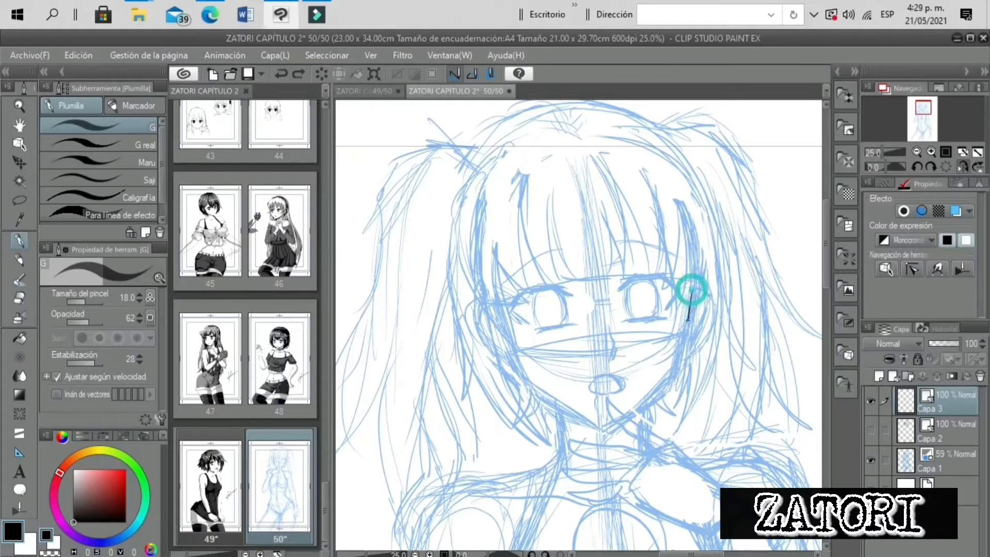
Outline the jaw and both cheeks on the new layer, thickening the line on the raised-hand side
left_click_drag(691, 291, 626, 413)
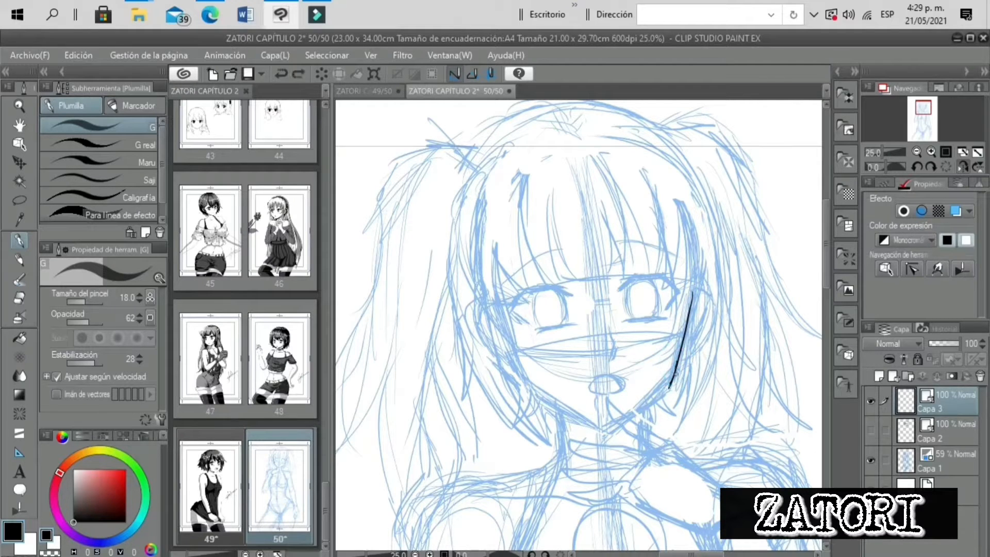
left_click(961, 167)
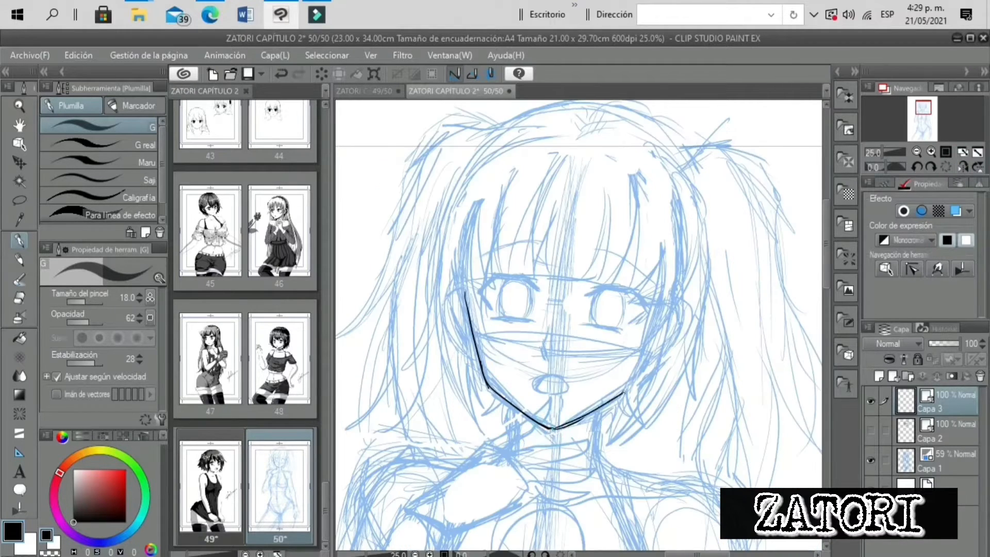
left_click_drag(628, 387, 649, 358)
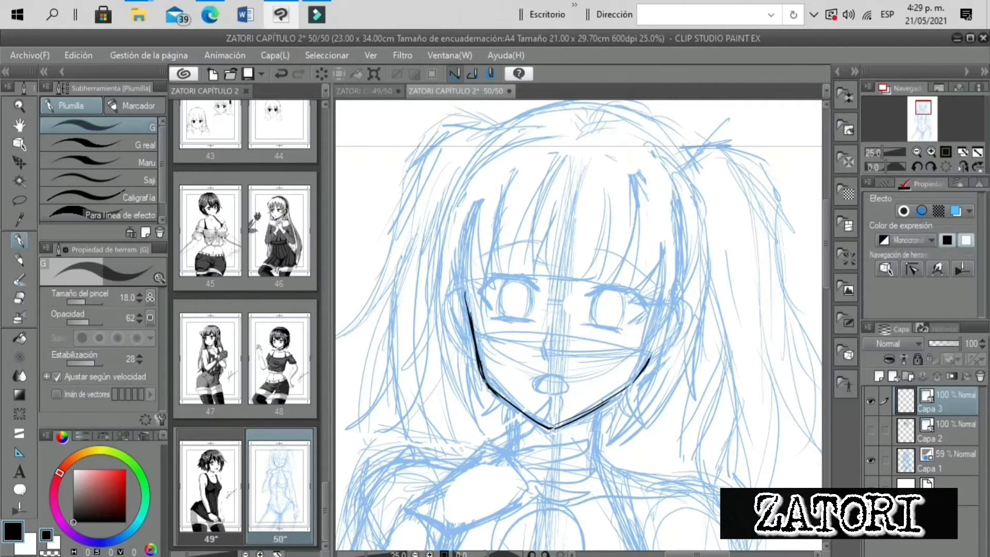
left_click_drag(475, 337, 489, 384)
left_click_drag(885, 151, 884, 152)
mouse_move(461, 293)
left_mouse_down()
mouse_move(476, 373)
mouse_move(526, 419)
left_mouse_up()
key("ctrl+z")
Draw the upper lash lines and outer corners of both eyes over the sketch
left_click_drag(875, 150, 880, 151)
left_click(871, 400)
left_click(871, 400)
left_click(930, 151)
left_click(930, 151)
left_click_drag(599, 280, 590, 284)
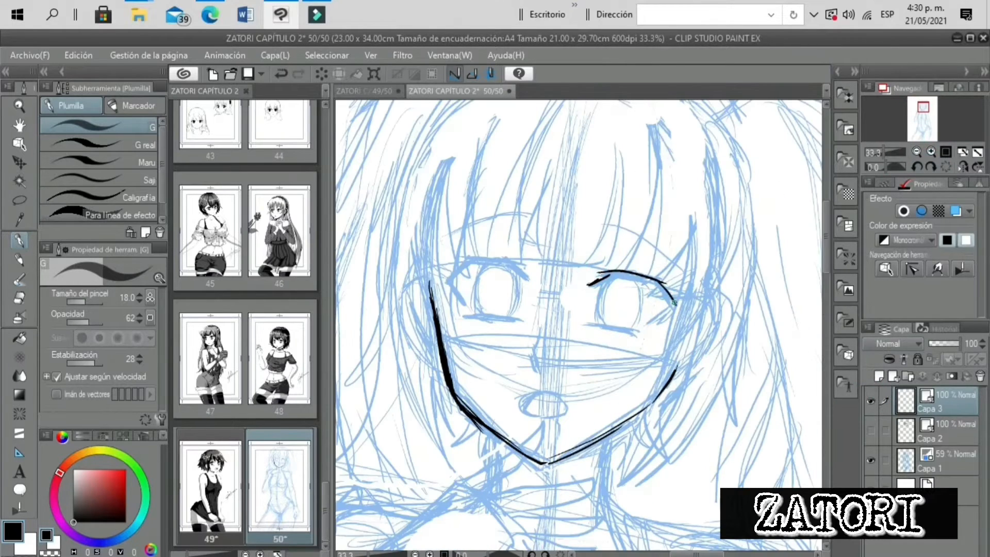
left_click_drag(674, 302, 653, 320)
left_click_drag(515, 265, 531, 277)
mouse_move(523, 261)
left_mouse_down()
mouse_move(499, 259)
mouse_move(446, 281)
left_mouse_up()
left_click_drag(449, 283, 457, 297)
left_click_drag(594, 281, 588, 284)
left_click_drag(608, 270, 634, 273)
Flip the view horizontally and draw the lower eyelid lines of both eyes
left_click(962, 167)
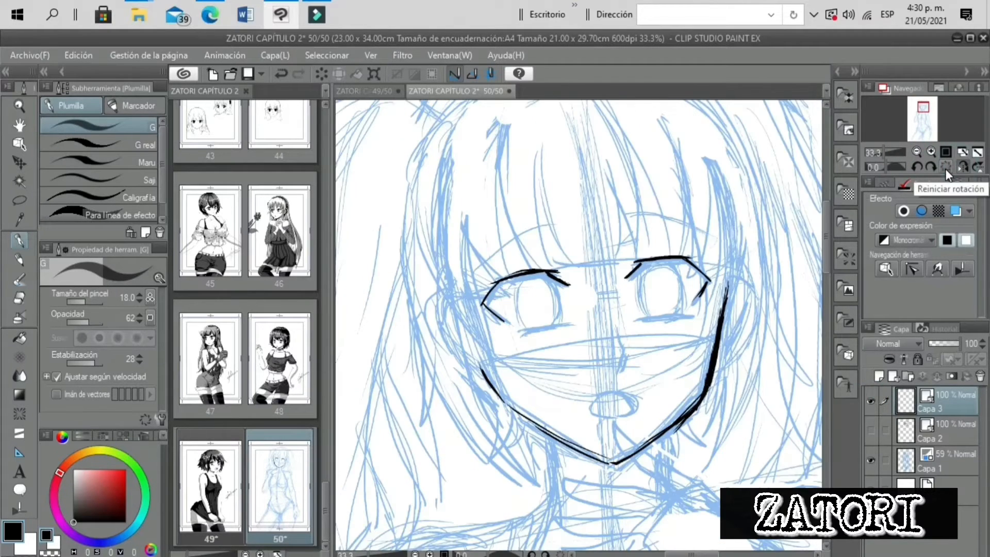
left_click_drag(526, 331, 561, 324)
left_click_drag(682, 316, 649, 317)
Check the new lines with the sketch hidden, show the sketch again and delete the Capa 2 layer
left_click(871, 459)
left_click_drag(883, 151, 880, 151)
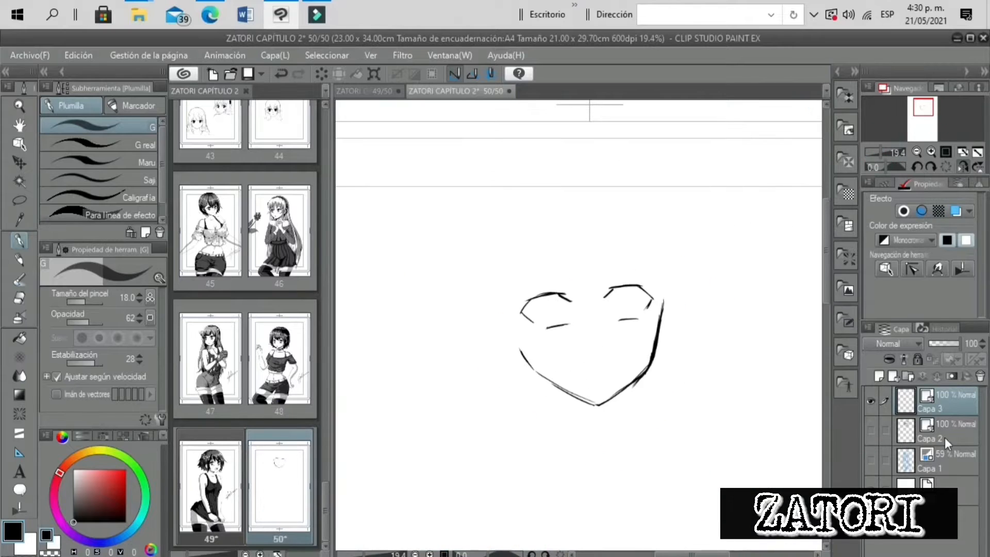
left_click(871, 459)
left_click(979, 376)
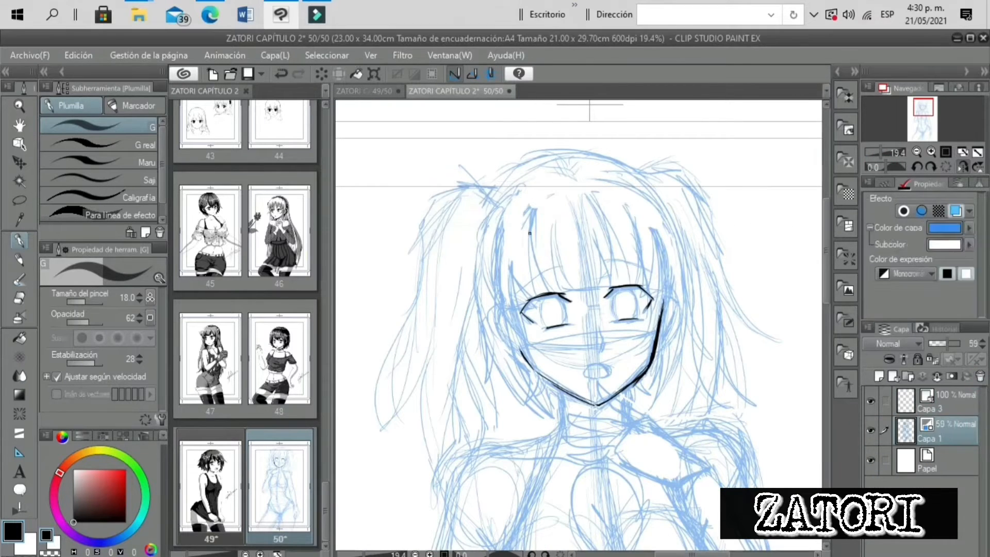
Make Capa 3 the active layer and draw the irises of both eyes
left_click(949, 401)
left_click(930, 152)
left_click(930, 152)
mouse_move(522, 275)
left_mouse_down()
mouse_move(525, 328)
mouse_move(550, 324)
left_mouse_up()
left_click_drag(643, 264, 651, 314)
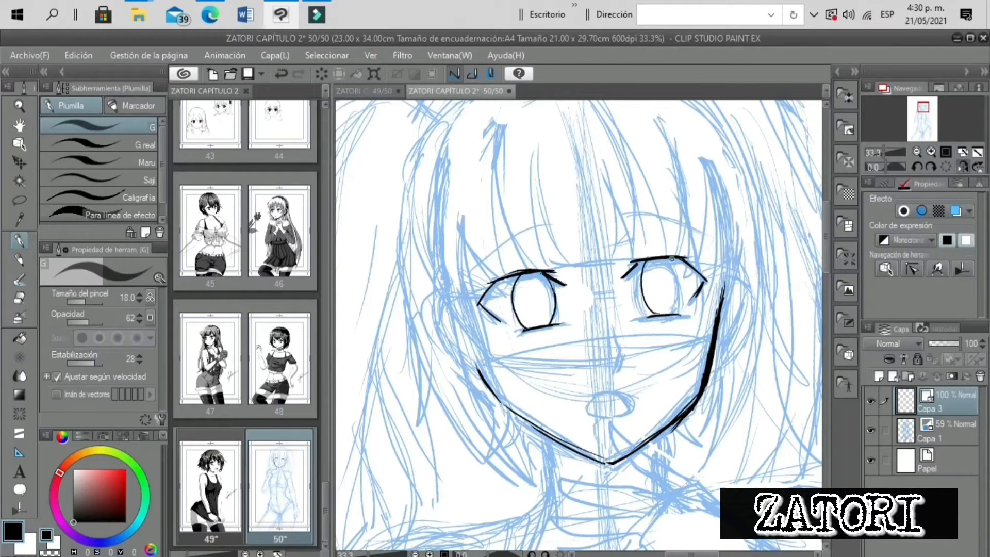
left_click_drag(684, 283, 671, 313)
Flip the view, draw the nose line and draw the small open mouth over the sketch
left_click_drag(876, 151, 883, 153)
left_click(962, 165)
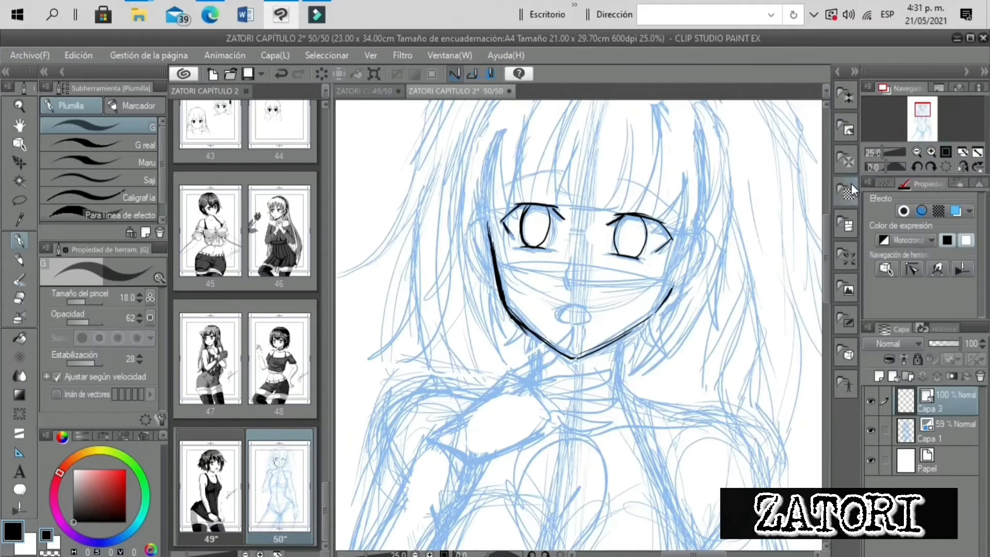
mouse_move(567, 261)
left_mouse_down()
mouse_move(555, 315)
mouse_move(569, 306)
left_mouse_up()
left_click_drag(883, 153, 886, 149)
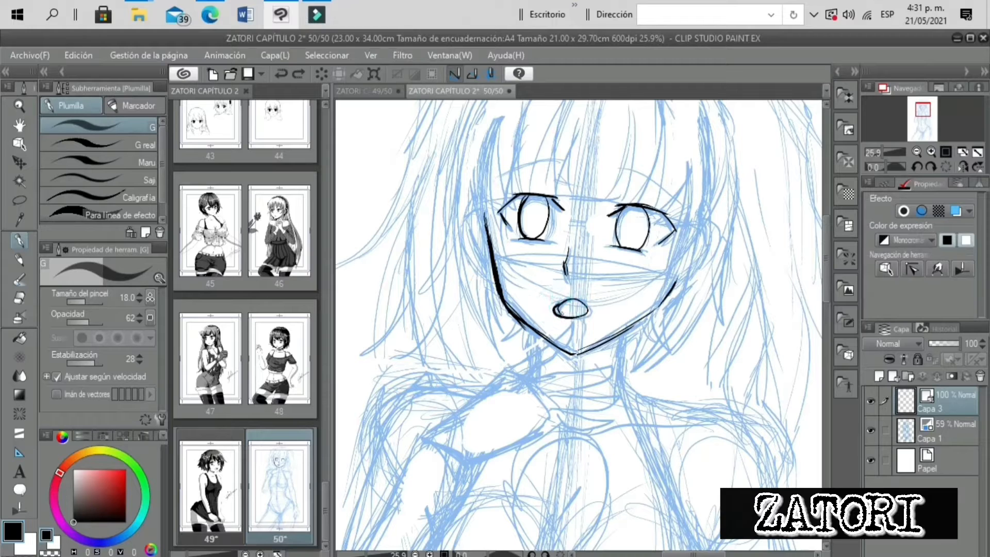
key("ctrl+z")
mouse_move(554, 309)
left_mouse_down()
mouse_move(580, 292)
mouse_move(556, 316)
mouse_move(565, 316)
left_mouse_up()
Draw both eyebrows as thin arcs above the eyes with the G pen
left_click(22, 299)
left_click(20, 240)
left_click(884, 152)
left_click_drag(923, 111, 922, 106)
mouse_move(596, 260)
left_mouse_down()
mouse_move(579, 240)
mouse_move(588, 253)
left_mouse_up()
left_click(871, 152)
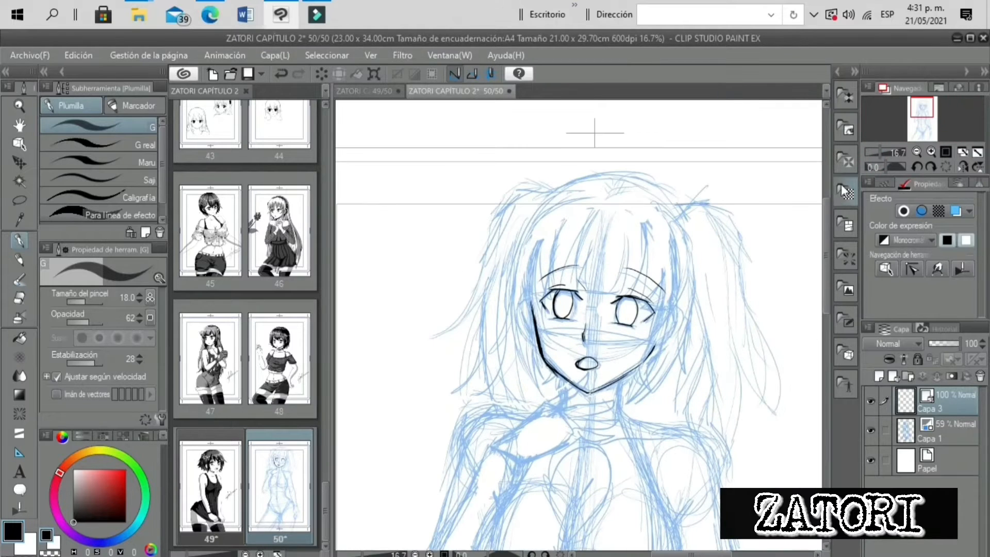
left_click(877, 151)
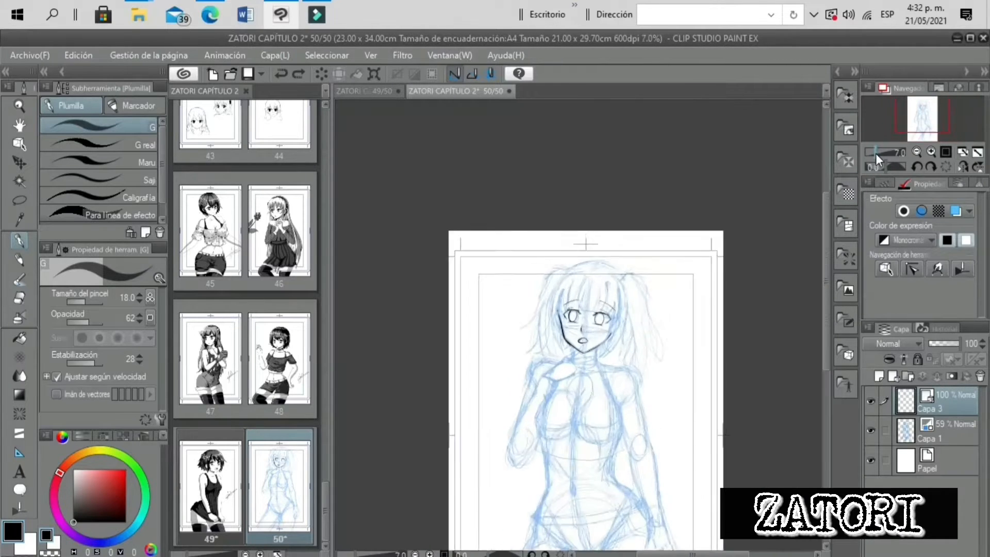
Rework the cheek line on the raised-hand side, trim it with the Vector eraser and thicken the jaw
left_click_drag(513, 282, 526, 363)
key("e")
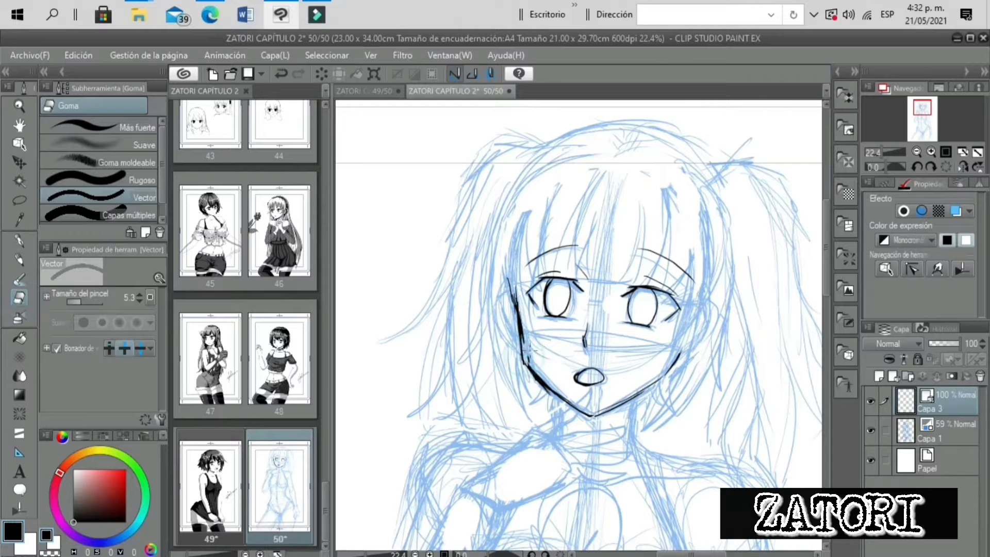
key("p")
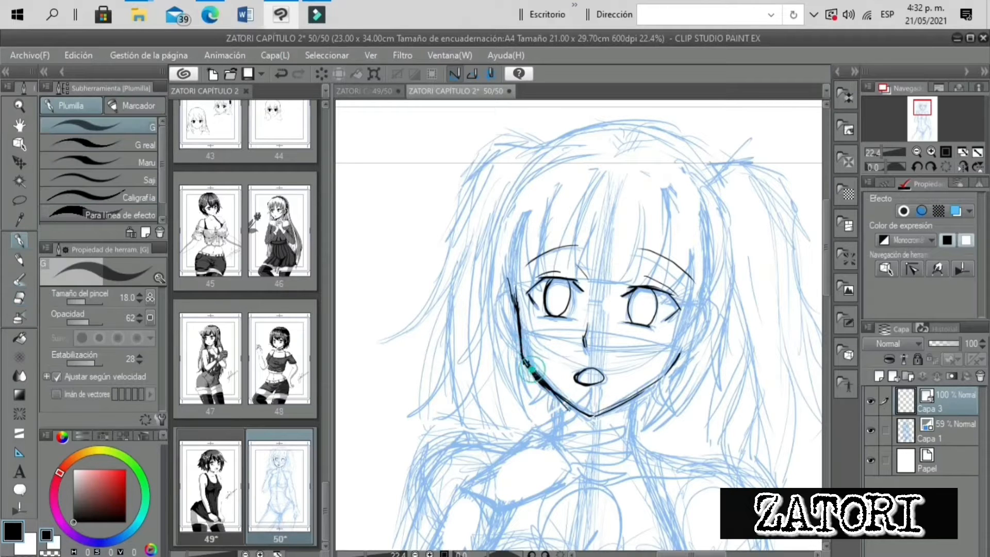
mouse_move(566, 400)
left_mouse_down()
mouse_move(593, 415)
mouse_move(627, 405)
left_mouse_up()
Flip the view and erase the mouth outline with the Vector eraser
key("h")
left_click_drag(875, 153, 884, 153)
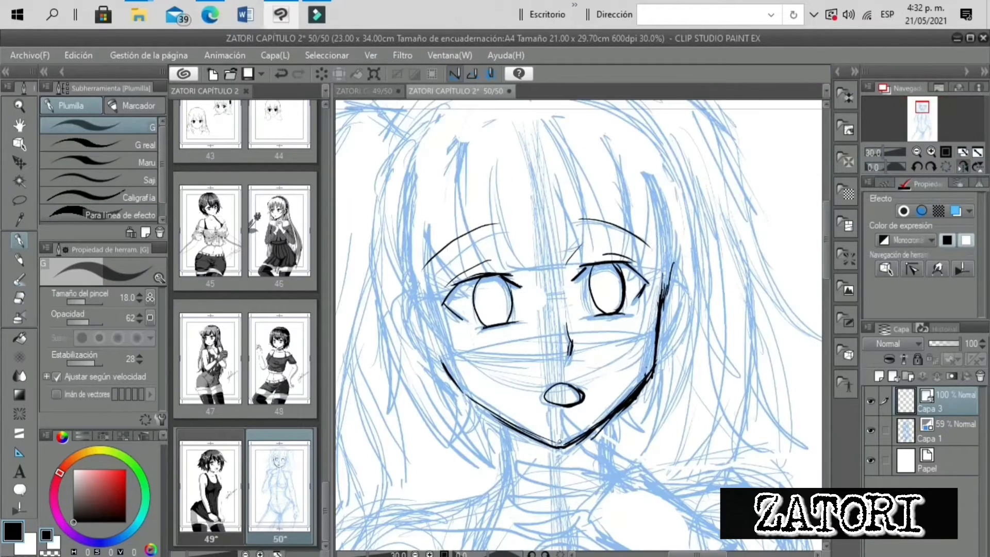
key("e")
left_click_drag(548, 396, 582, 396)
left_click_drag(883, 153, 876, 152)
Thicken the jaw and cheek on the side away from the raised hand with the G pen
left_click(20, 241)
left_click(933, 152)
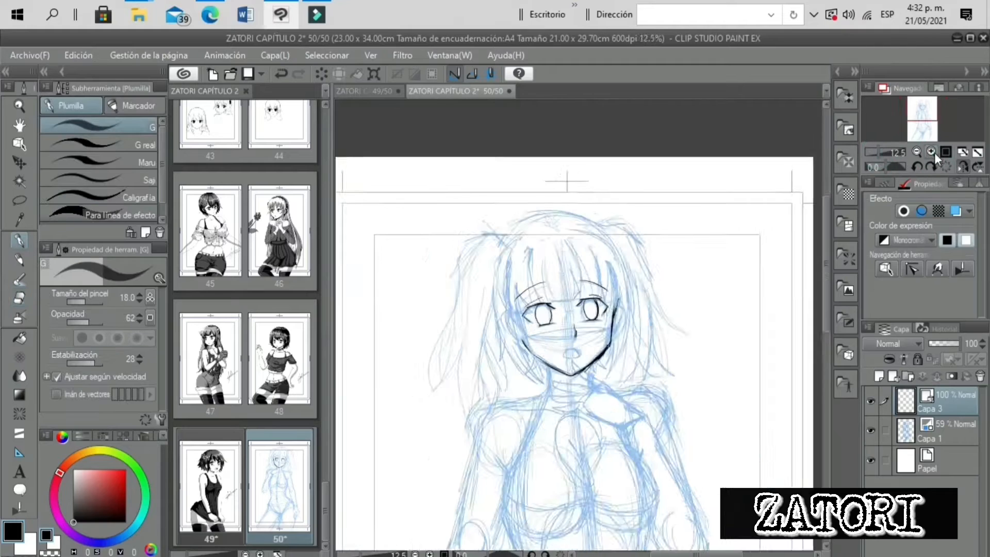
left_click(932, 153)
left_click_drag(486, 384, 544, 416)
left_click_drag(465, 356, 491, 389)
Flip the view back, draw the visible ear and trace the curved top of the head
left_click_drag(877, 152, 880, 152)
left_click(962, 166)
left_click_drag(686, 309, 697, 332)
mouse_move(527, 266)
left_mouse_down()
mouse_move(541, 216)
mouse_move(658, 169)
left_mouse_up()
left_click_drag(555, 188, 675, 177)
Draw the pointed fringe strands across the forehead and over both eyebrows
left_click_drag(875, 152, 878, 152)
left_click_drag(599, 167, 571, 273)
left_click_drag(582, 235, 593, 293)
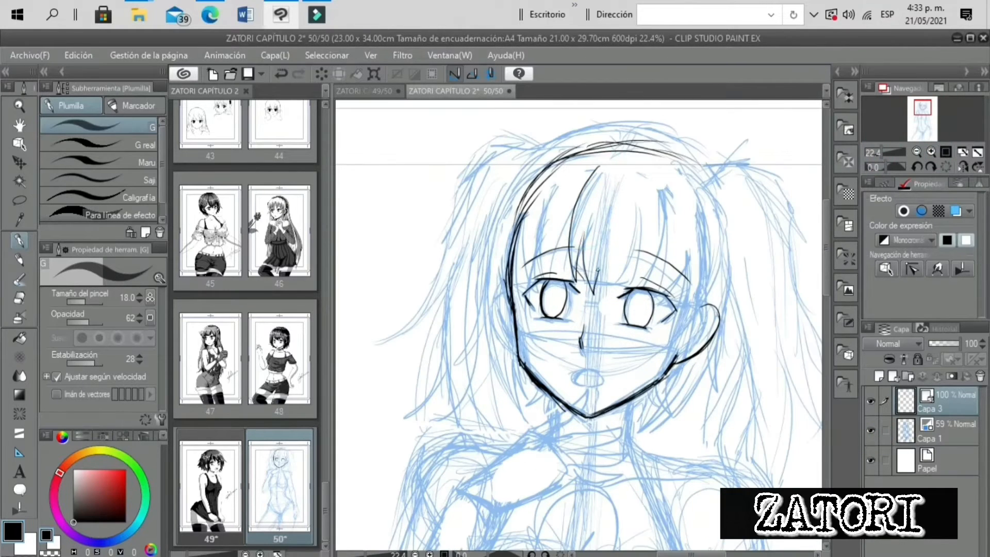
left_click_drag(589, 183, 570, 276)
left_click_drag(539, 191, 541, 276)
left_click_drag(645, 186, 670, 266)
left_click_drag(686, 242, 691, 301)
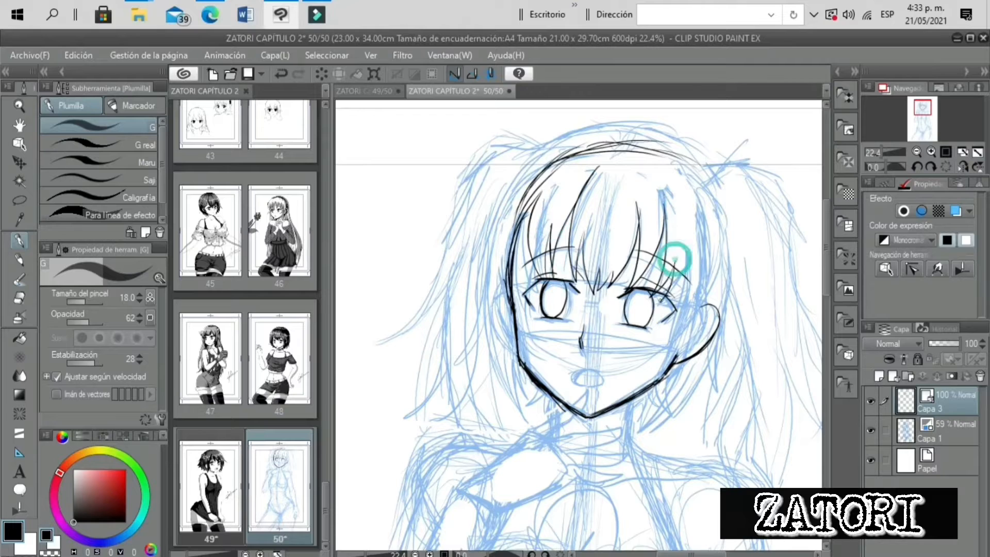
Outline the hair framing both sides of the face down to eye level
left_click_drag(714, 208, 686, 302)
left_click_drag(521, 175, 498, 309)
left_click_drag(531, 232, 515, 324)
left_click_drag(705, 249, 670, 345)
left_click_drag(685, 305, 663, 419)
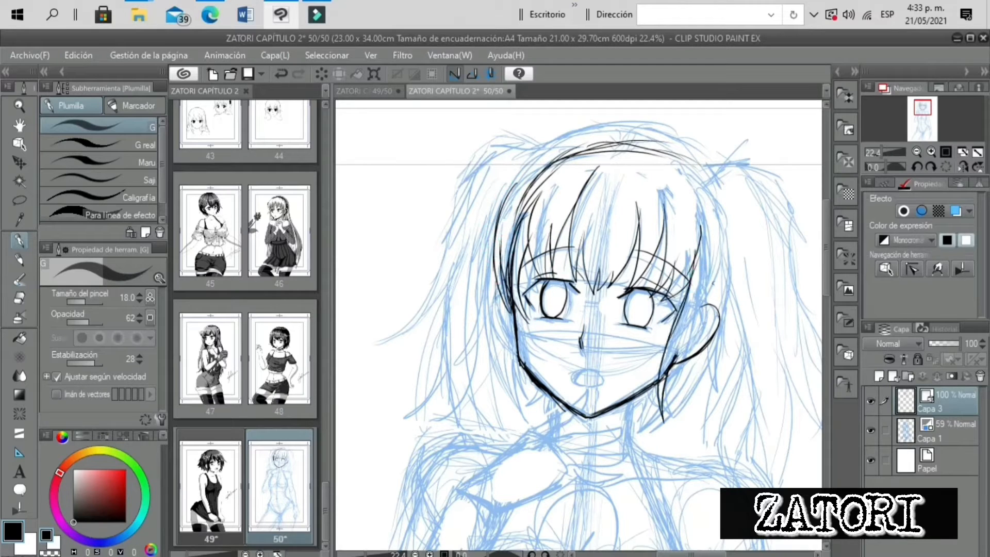
key("ctrl+z")
left_click_drag(508, 296, 501, 407)
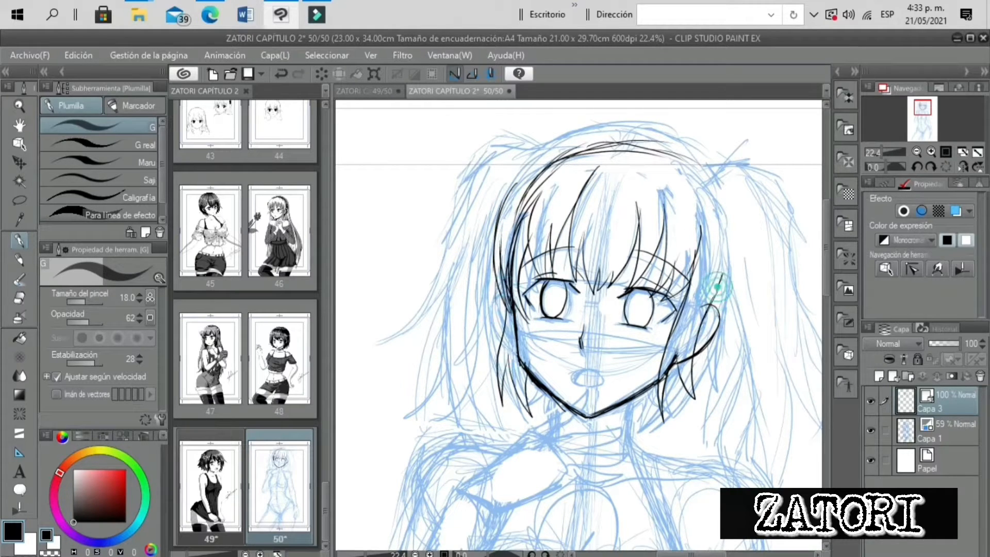
key("ctrl+z")
key("ctrl+z")
key("ctrl+z")
left_click_drag(685, 288, 647, 364)
key("ctrl+z")
Draw the front lock sweeping over the cheek beside the ear and short side strands on the opposite side
mouse_move(693, 263)
left_mouse_down()
mouse_move(667, 344)
mouse_move(630, 361)
left_mouse_up()
key("ctrl+z")
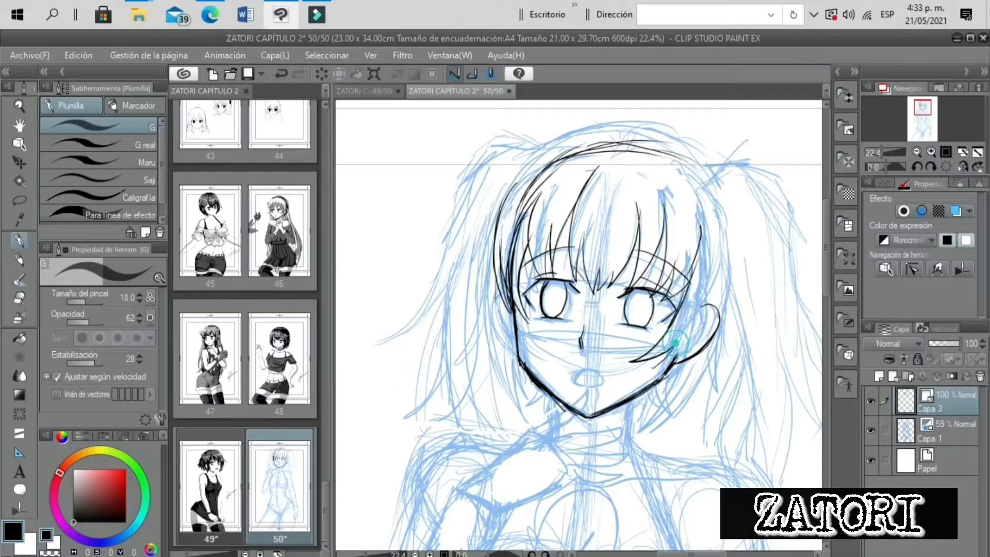
left_click_drag(732, 277, 650, 369)
left_click_drag(495, 305, 507, 363)
left_click_drag(501, 308, 517, 350)
Examine the head linework with the Capa 1 sketch hidden and show the sketch again
left_click(877, 151)
key("ctrl+plus")
key("ctrl+plus")
left_click(870, 430)
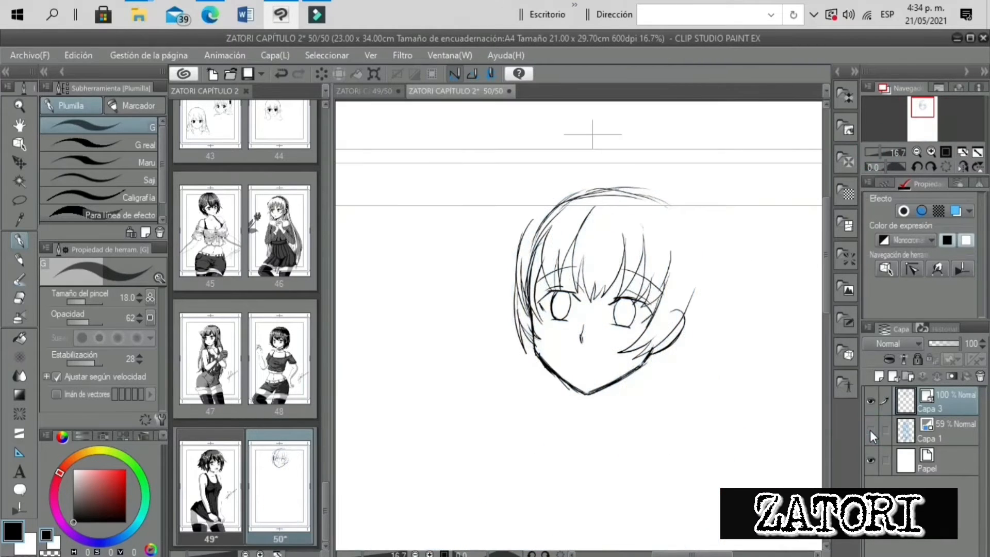
key("ctrl+minus")
key("ctrl+minus")
key("ctrl+plus")
left_click(871, 429)
Complete the head outline and draw the hair-tie ribbons at both pigtails
mouse_move(649, 234)
left_mouse_down()
mouse_move(667, 254)
mouse_move(660, 330)
left_mouse_up()
mouse_move(535, 276)
left_mouse_down()
mouse_move(583, 218)
mouse_move(654, 239)
mouse_move(656, 252)
left_mouse_up()
left_click_drag(545, 238, 536, 260)
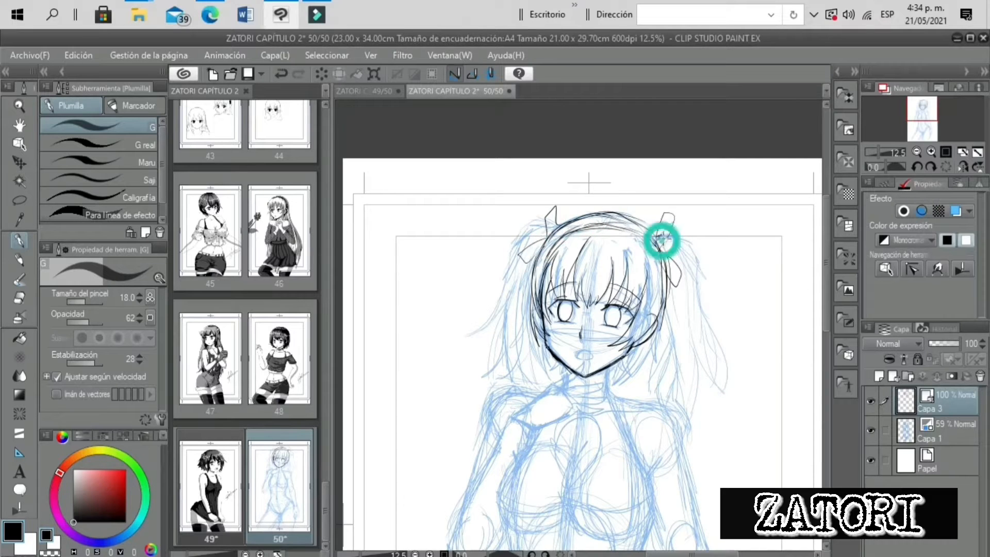
Draw the wavy outline and inner strands of the pigtail on the ear side
left_click_drag(667, 236, 716, 396)
key("ctrl+z")
left_click_drag(685, 265, 674, 398)
left_click_drag(686, 354, 694, 433)
mouse_move(669, 277)
left_mouse_down()
mouse_move(663, 395)
mouse_move(677, 411)
left_mouse_up()
left_click_drag(689, 328, 696, 395)
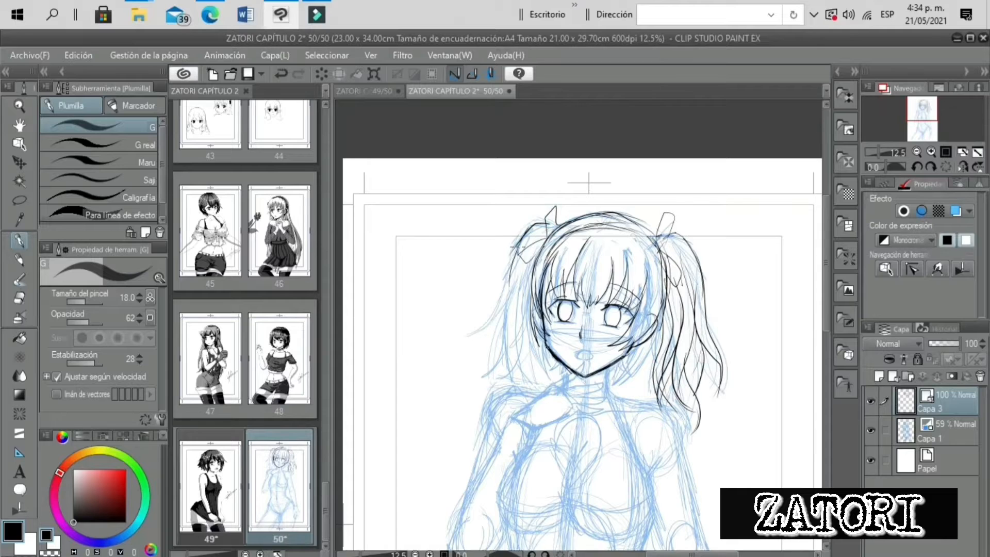
Draw the outline and inner strands of the pigtail on the raised-hand side
left_click_drag(518, 247, 471, 333)
left_click_drag(504, 286, 531, 363)
left_click_drag(526, 308, 537, 381)
mouse_move(508, 337)
left_mouse_down()
mouse_move(489, 373)
mouse_move(549, 382)
left_mouse_up()
Draw both sides of the neck and check the linework with the sketch hidden
left_click(930, 152)
left_click_drag(923, 107, 922, 111)
left_click_drag(570, 260, 572, 299)
left_click_drag(664, 267, 657, 321)
left_click(875, 152)
left_click(871, 430)
left_click(930, 152)
left_click(871, 430)
Draw the slightly open lips and check the face with the sketch hidden
left_click(931, 153)
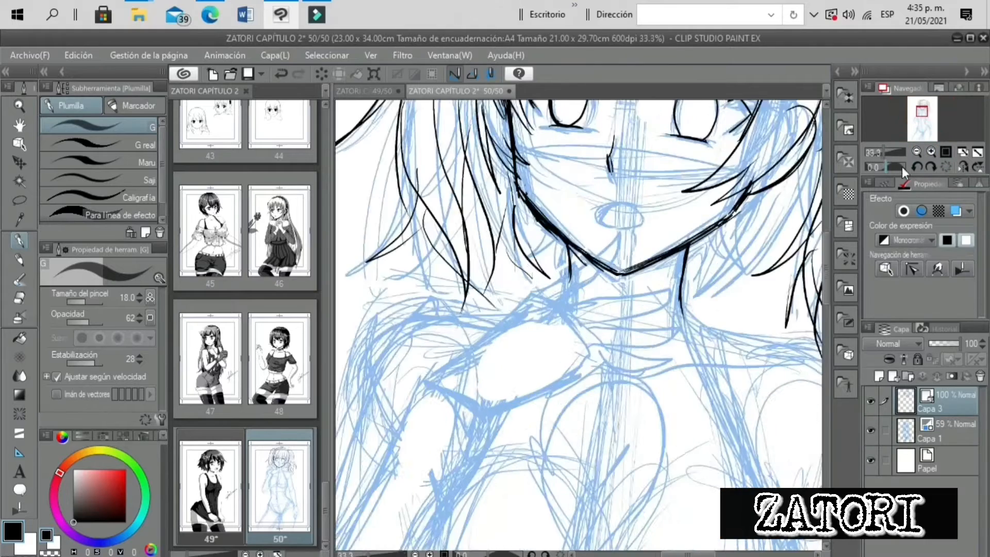
left_click(881, 152)
left_click(923, 110)
left_click_drag(573, 294, 596, 300)
left_click(871, 430)
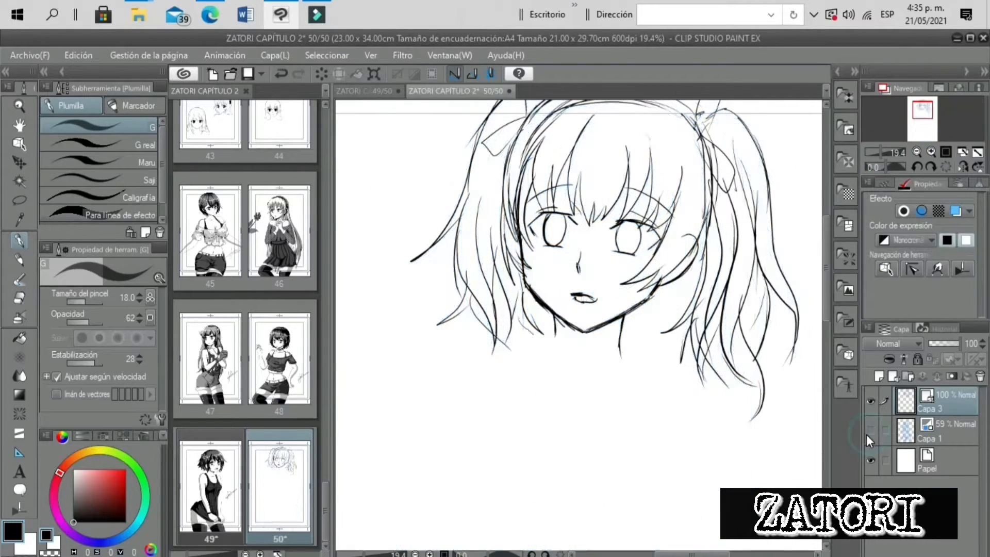
left_click(871, 430)
Draw the back of the raised hand, the finger touching the chin and the remaining fingers across the neck
left_click(879, 152)
left_click(930, 151)
left_click(930, 151)
left_click_drag(408, 429, 535, 335)
key("ctrl+z")
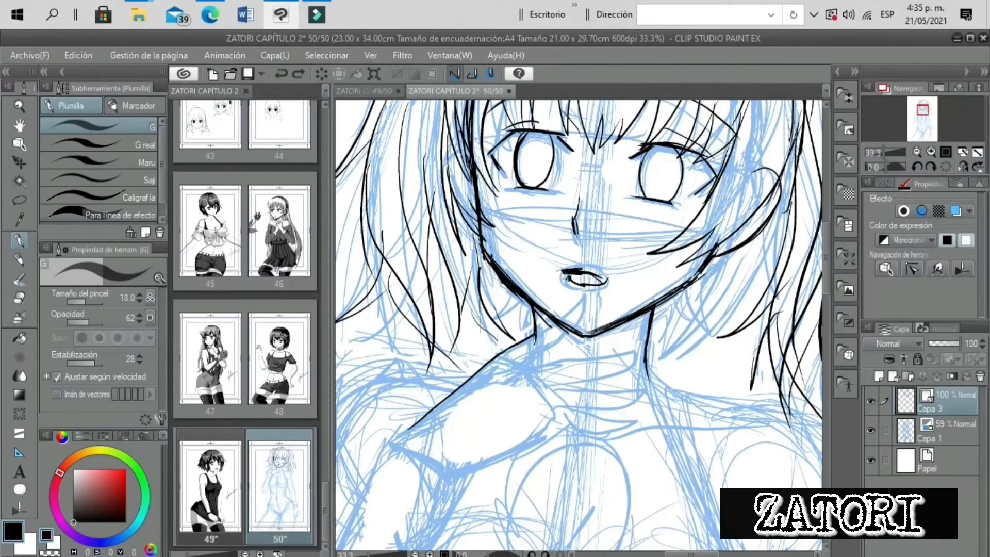
mouse_move(587, 294)
left_mouse_down()
mouse_move(536, 348)
mouse_move(637, 354)
mouse_move(612, 378)
left_mouse_up()
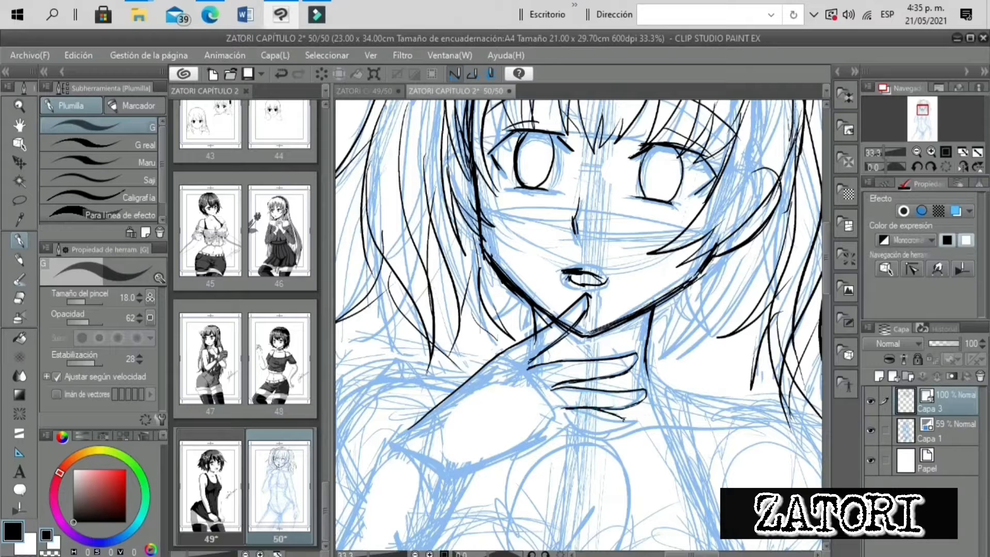
key("ctrl+z")
mouse_move(611, 415)
left_mouse_down()
mouse_move(632, 426)
mouse_move(559, 427)
left_mouse_up()
Draw the raised forearm and the outer chest curve beneath it
left_click_drag(883, 152, 884, 153)
left_click_drag(486, 375, 512, 124)
mouse_move(595, 158)
left_mouse_down()
mouse_move(527, 192)
mouse_move(464, 257)
left_mouse_up()
mouse_move(506, 222)
left_mouse_down()
mouse_move(447, 380)
mouse_move(493, 411)
left_mouse_up()
Hide the sketch and strengthen the head outline and cheek line with the G pen
left_click_drag(884, 152, 877, 154)
left_click(871, 430)
left_click(20, 298)
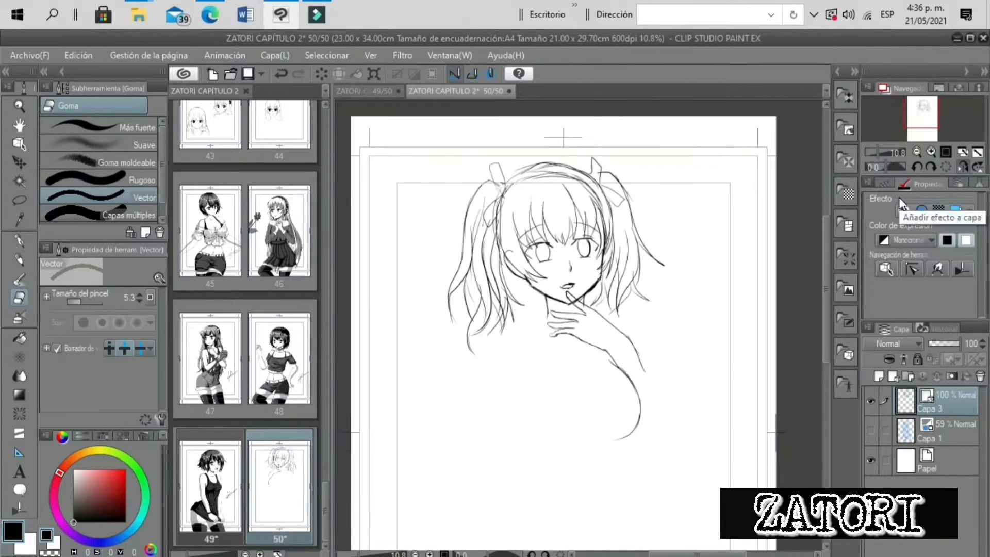
key("p")
left_click_drag(497, 232, 592, 172)
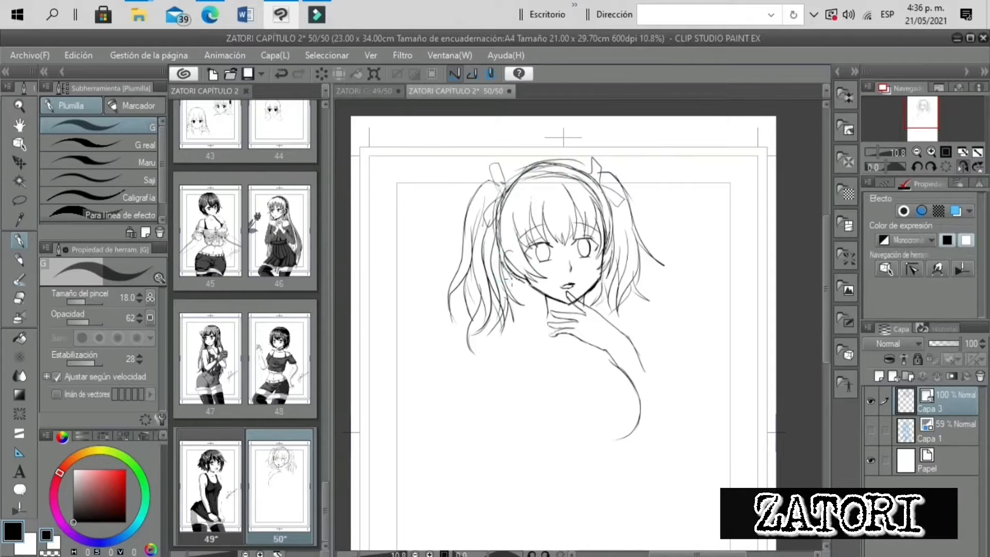
scroll(553, 345, "up", 1)
left_click(528, 284)
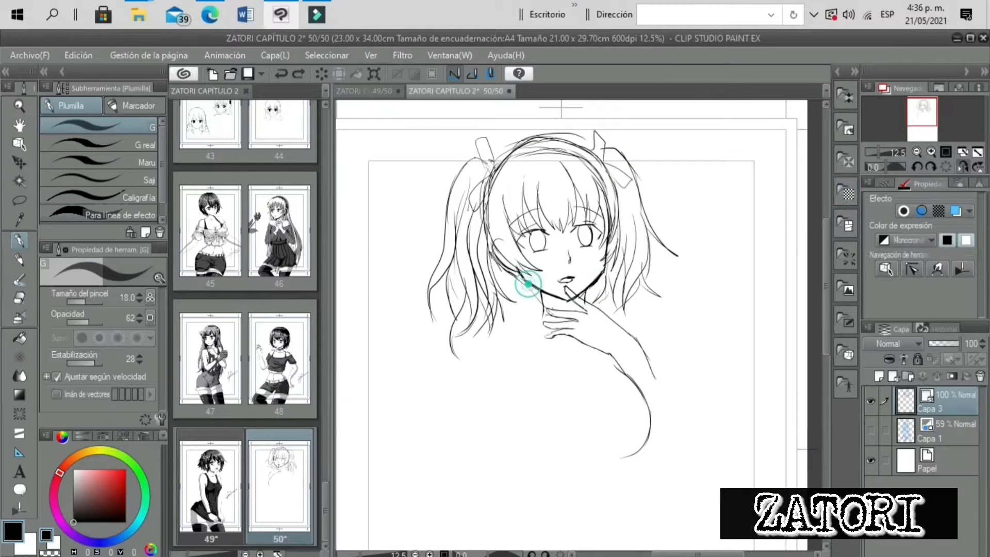
Show the sketch again and outline both shoulders and upper arms
left_click(871, 430)
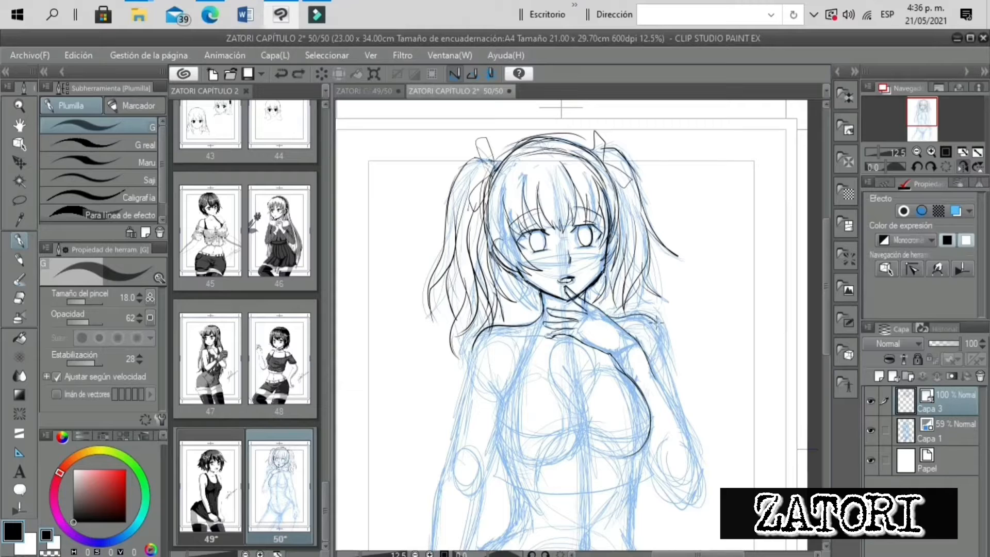
left_click_drag(680, 390, 693, 445)
left_click(871, 430)
left_click(871, 430)
left_click_drag(567, 361, 544, 268)
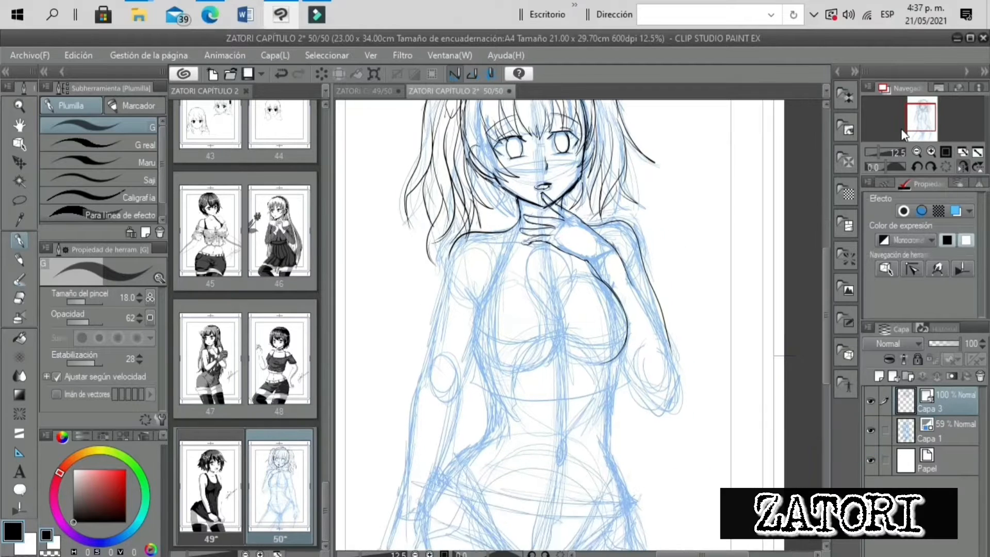
left_click_drag(454, 243, 432, 341)
Draw the chest contours with their inner fold and shadow lines over the sketch
mouse_move(480, 292)
left_mouse_down()
mouse_move(508, 375)
mouse_move(593, 356)
mouse_move(629, 304)
mouse_move(616, 289)
mouse_move(621, 350)
left_mouse_up()
left_click_drag(587, 340, 634, 330)
left_click_drag(477, 335, 501, 375)
mouse_move(558, 291)
left_mouse_down()
mouse_move(549, 371)
mouse_move(513, 384)
left_mouse_up()
left_click_drag(570, 365, 626, 358)
left_click_drag(563, 281, 555, 306)
left_click_drag(581, 271, 598, 276)
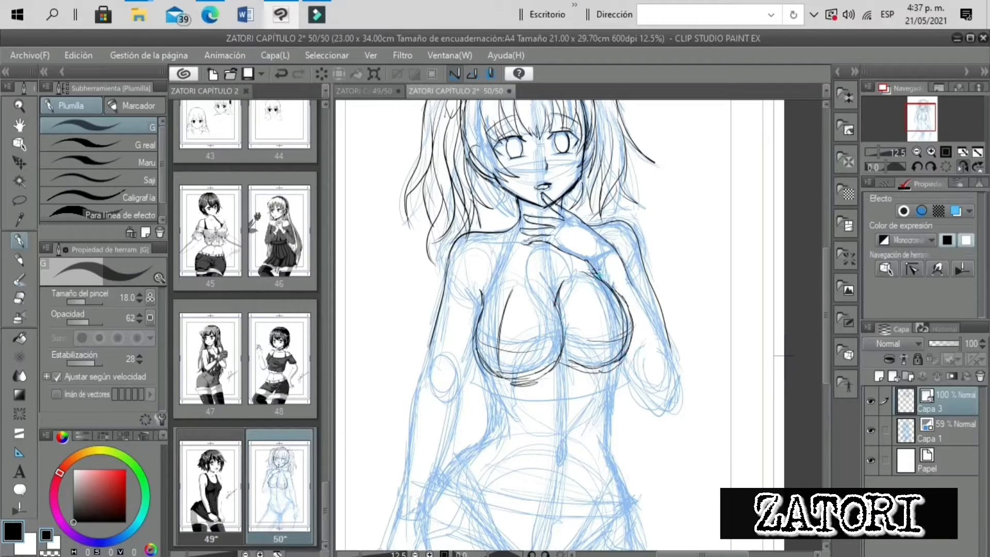
Hide the sketch, add a loose flyaway strand to each pigtail and show the sketch again
left_click(870, 430)
left_click_drag(873, 153, 877, 153)
left_click(921, 113)
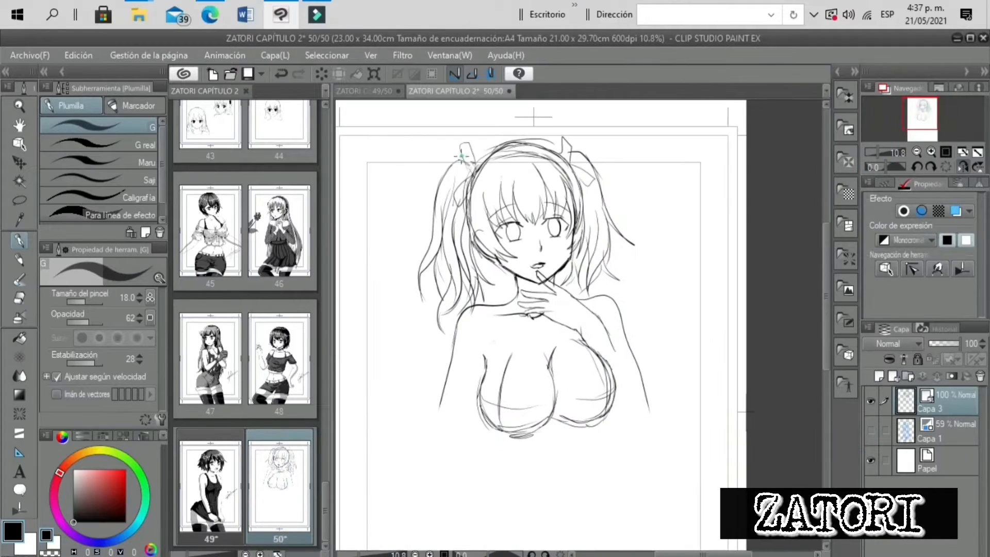
left_click_drag(456, 161, 411, 190)
left_click_drag(576, 148, 603, 151)
left_click(871, 430)
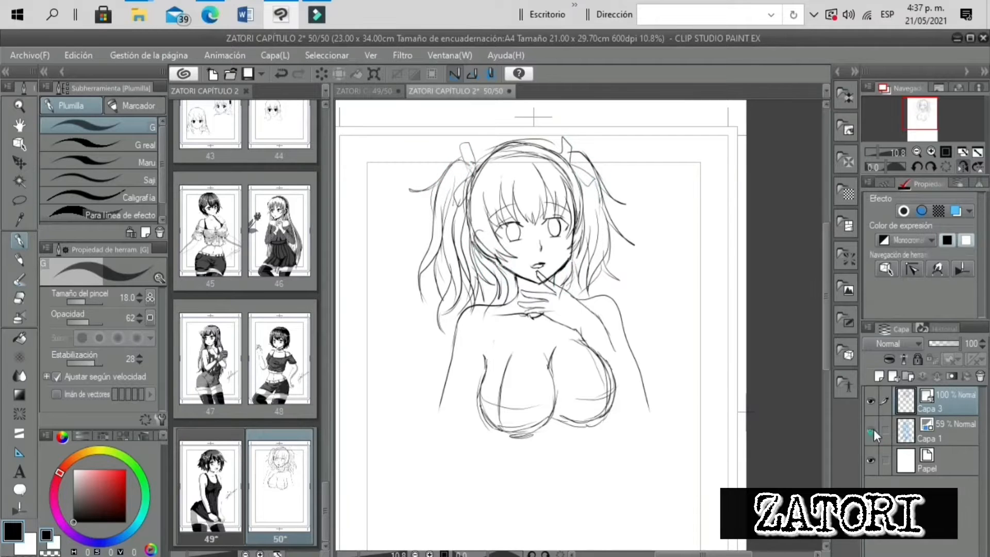
Flip the view and draw the waist and hip contours on both sides of the torso
left_click(908, 134)
mouse_move(469, 284)
left_mouse_down()
mouse_move(447, 189)
mouse_move(469, 284)
left_mouse_up()
key("ctrl+z")
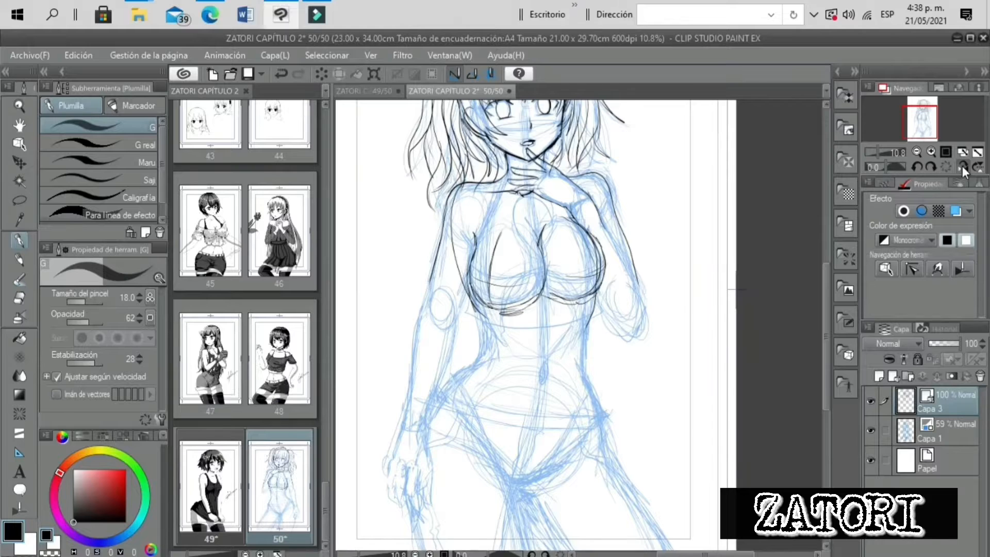
left_click(963, 166)
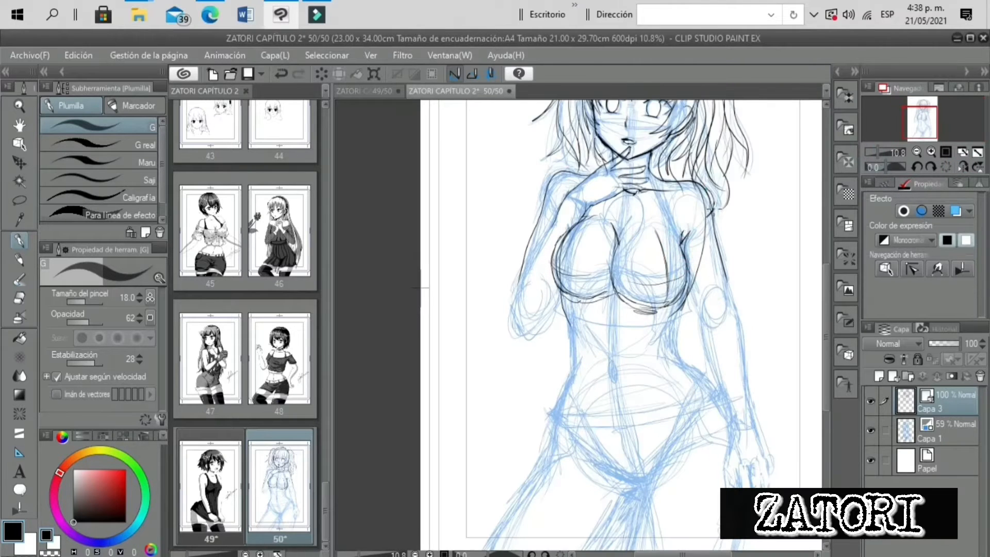
left_click_drag(672, 331, 705, 373)
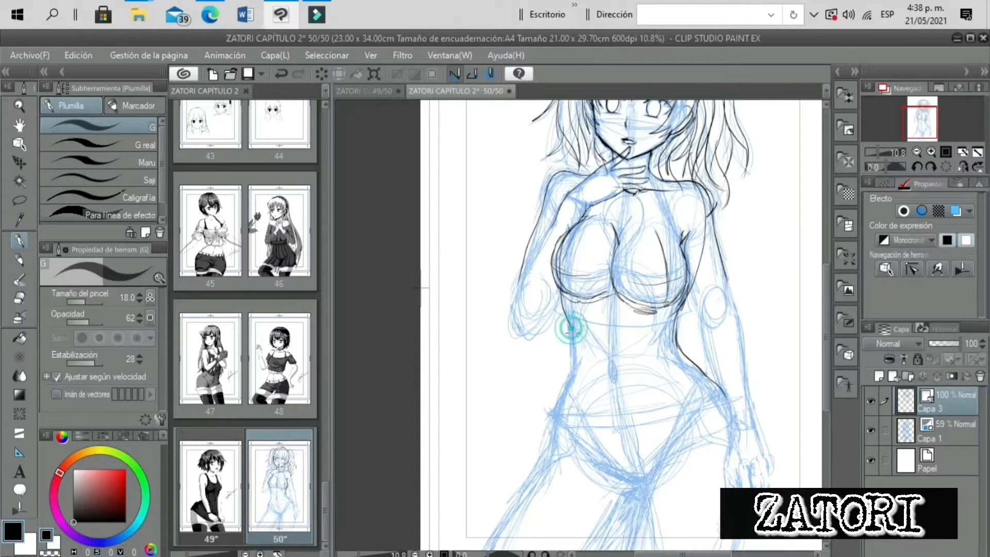
left_click_drag(570, 328, 559, 415)
Flip the view back and examine the whole figure, the head and the waist-to-hip area
left_click(872, 152)
left_click(963, 166)
key("ctrl+plus")
left_click_drag(578, 310, 618, 345)
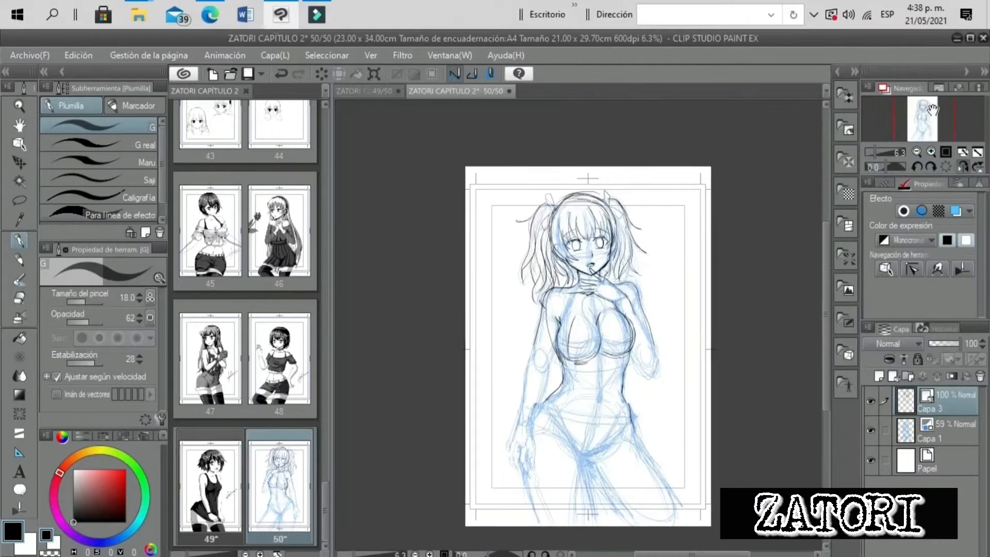
key("ctrl+plus")
left_click_drag(598, 258, 574, 418)
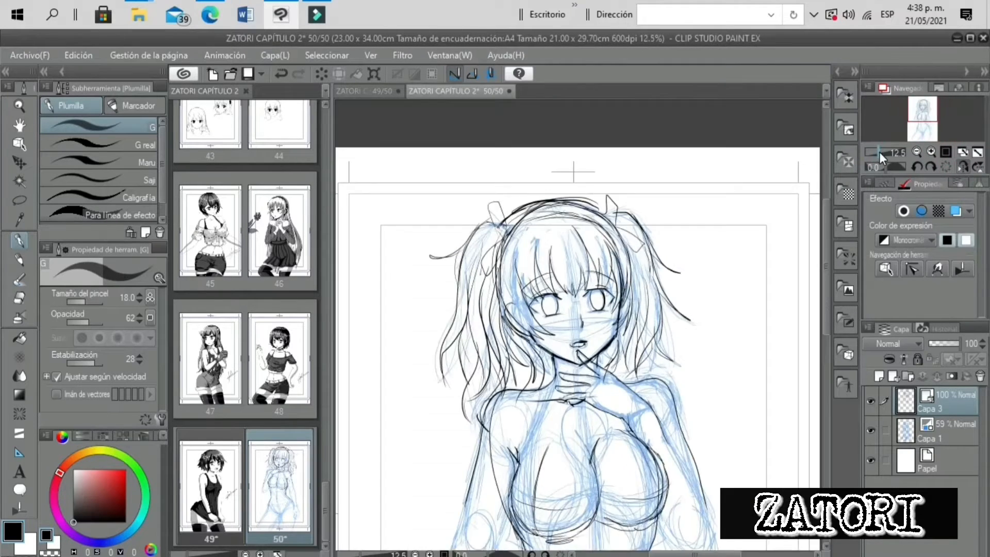
left_click(880, 152)
left_click(925, 126)
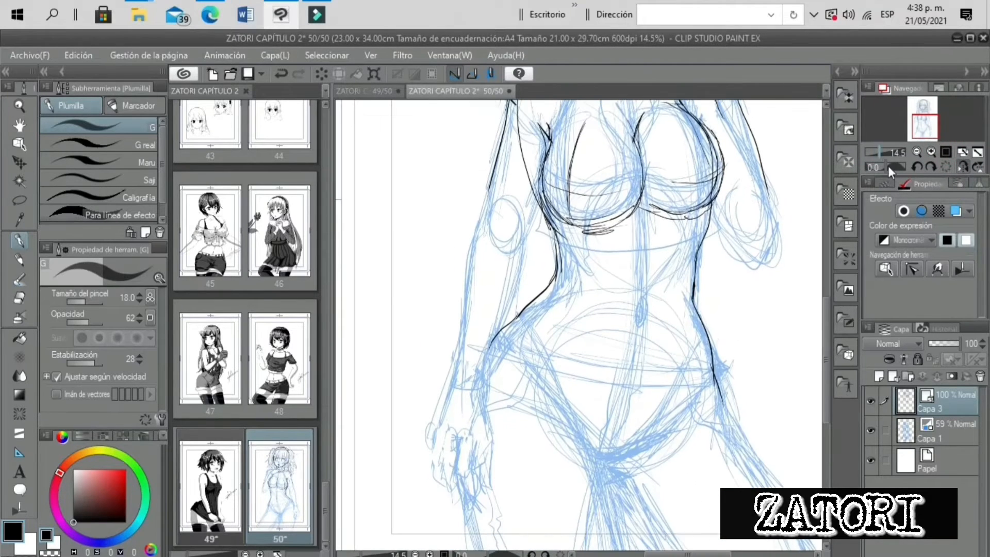
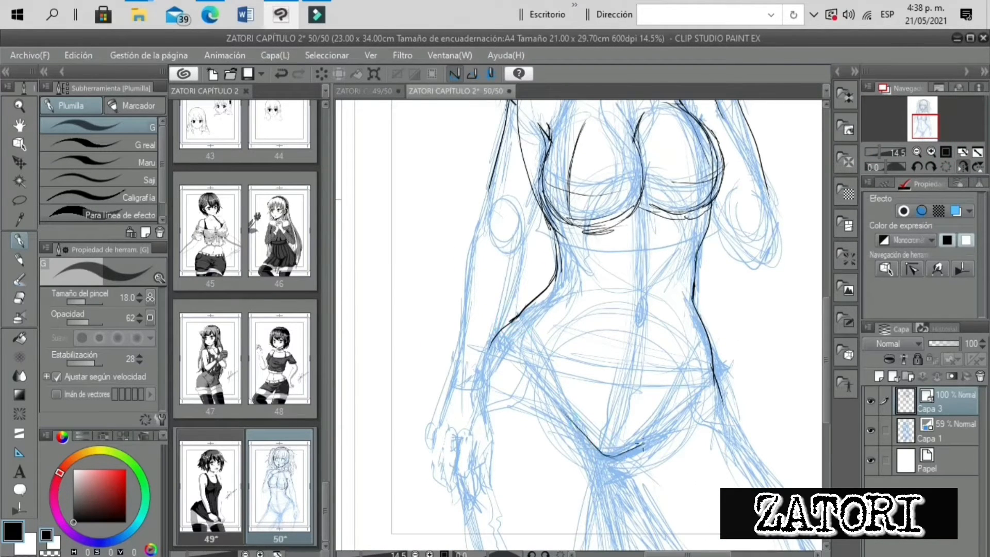
Draw the lower torso contour between the hips and the torso's centre line down to the navel over the sketch
left_click_drag(641, 445, 674, 420)
left_click(876, 152)
key("ctrl+z")
left_click_drag(599, 407, 642, 379)
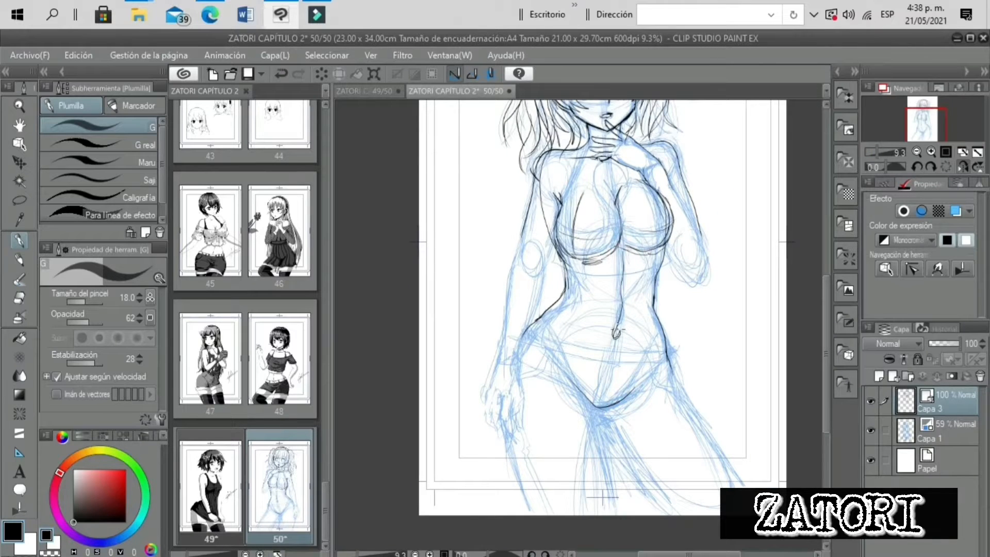
left_click_drag(874, 154, 878, 154)
left_click(927, 133)
left_click_drag(510, 278, 535, 373)
left_click(814, 15)
right_click(815, 106)
left_click(874, 118)
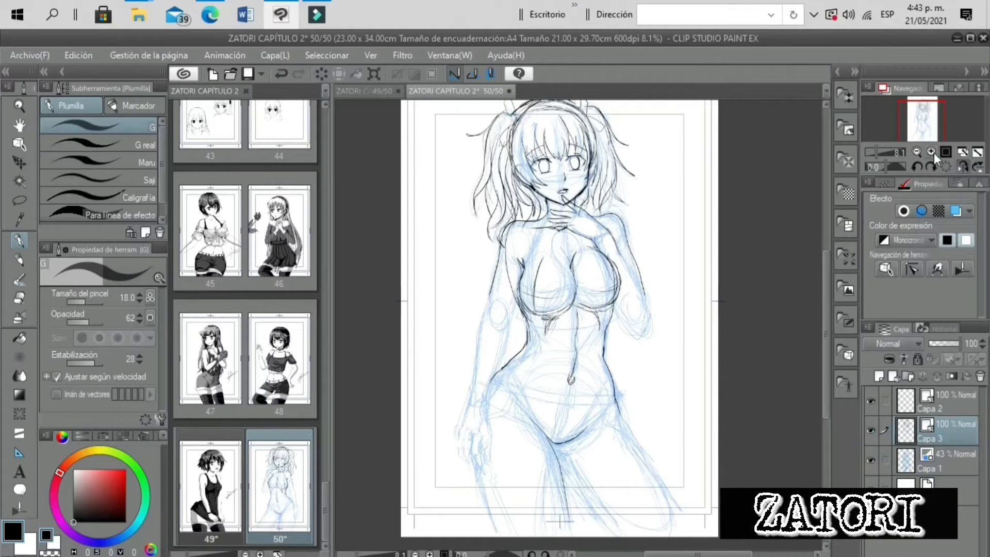
Draw the outline of the hanging arm from the shoulder and erase its forearm part with the Vector eraser
left_click(932, 151)
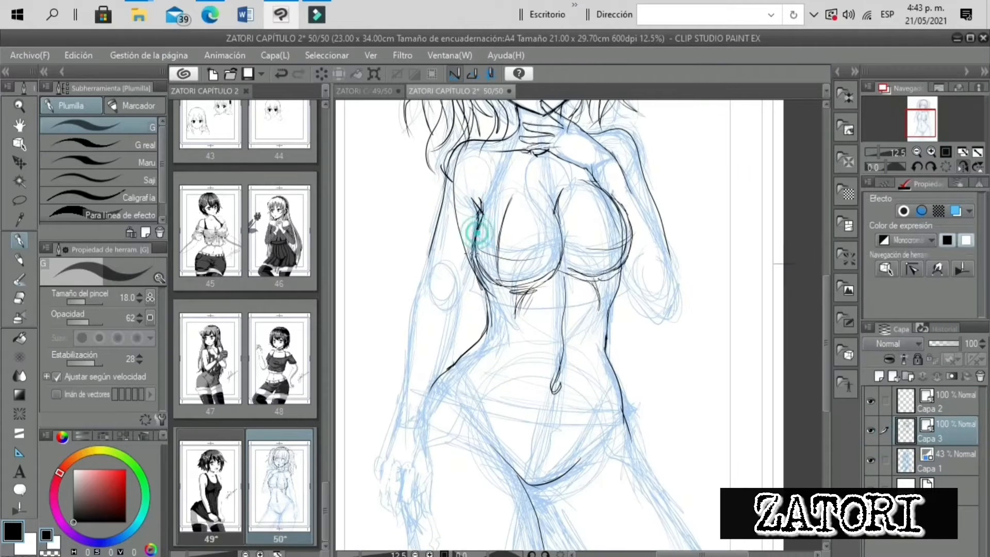
key("ctrl+z")
left_click_drag(469, 269, 429, 397)
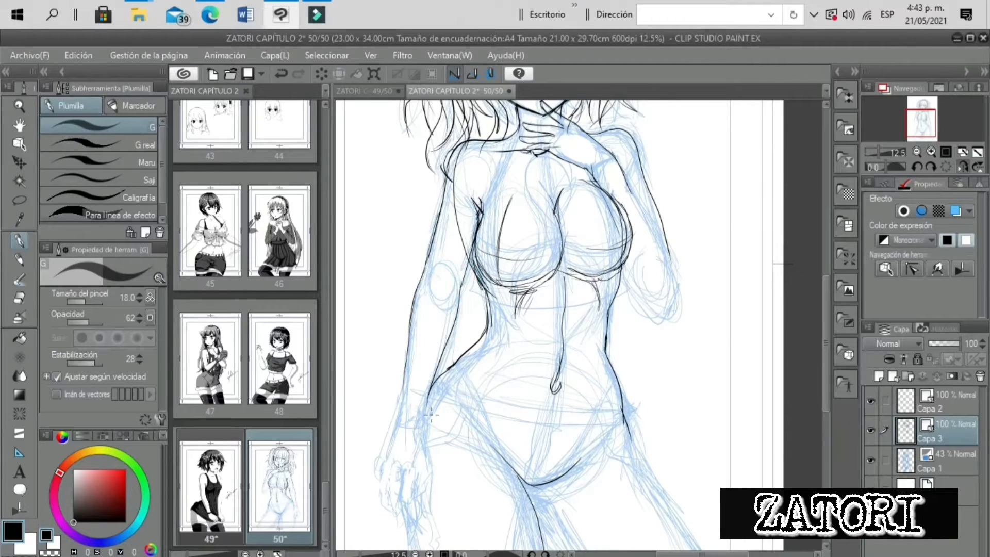
left_click_drag(879, 152, 877, 152)
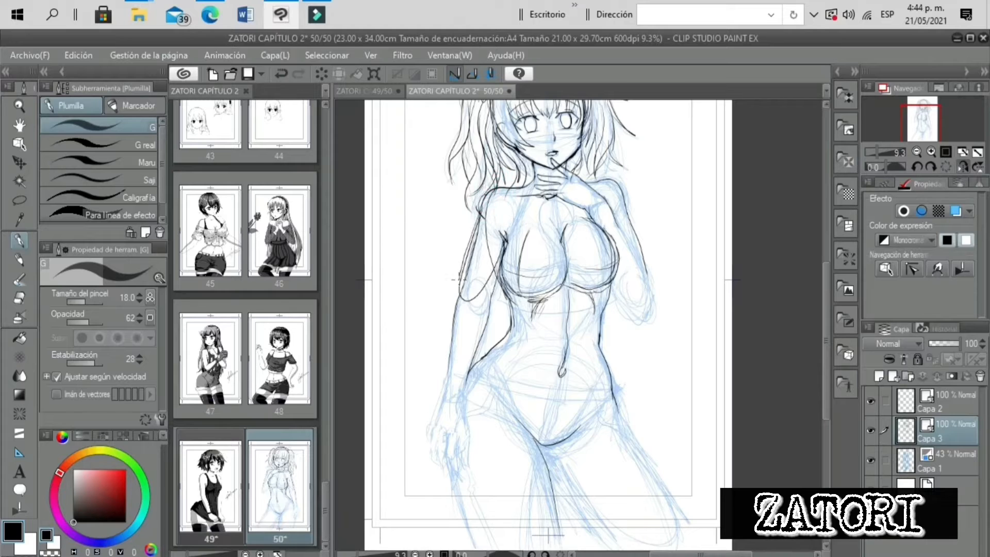
key("e")
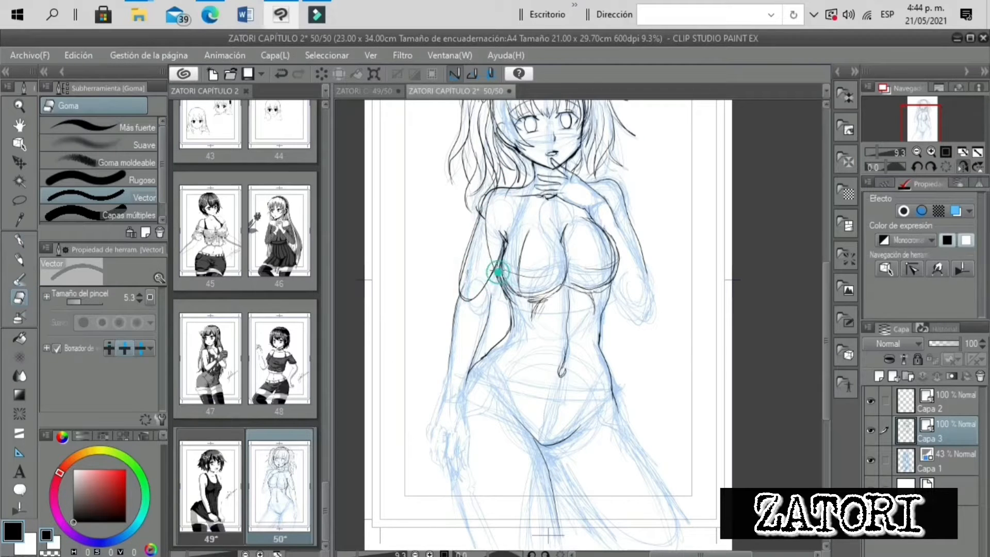
left_click_drag(498, 273, 459, 332)
Draw the outer and inner contours of the thigh below the raised arm with the G pen
left_click(20, 242)
left_click(876, 151)
left_click(931, 151)
scroll(628, 343, "down", 2)
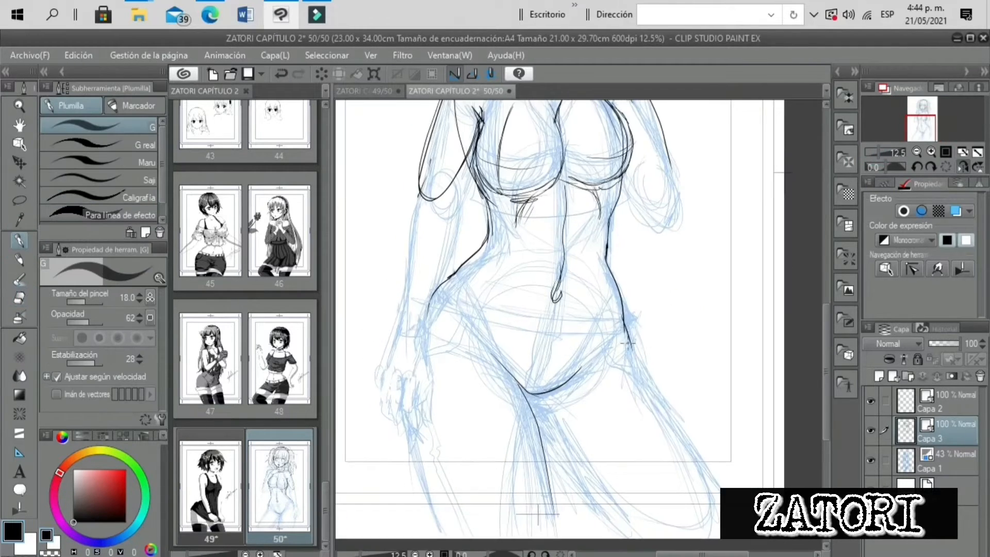
left_click_drag(628, 342, 716, 486)
left_click_drag(521, 397, 583, 481)
key("ctrl+z")
left_click(877, 152)
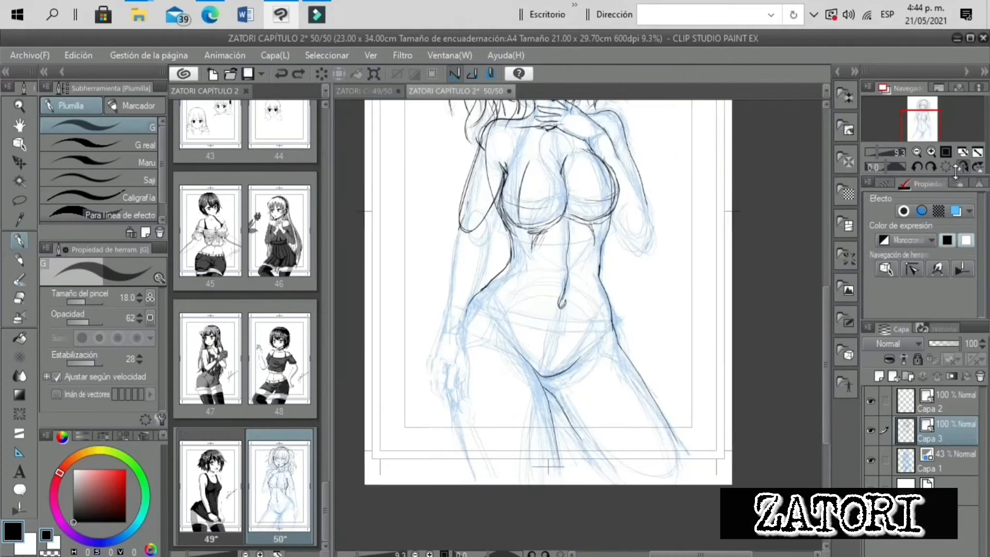
Flip the view, draw the other thigh's outer and inner contours and reinforce the lines between the thighs
left_click(962, 167)
left_click(927, 131)
left_click(931, 152)
left_click_drag(602, 283, 623, 382)
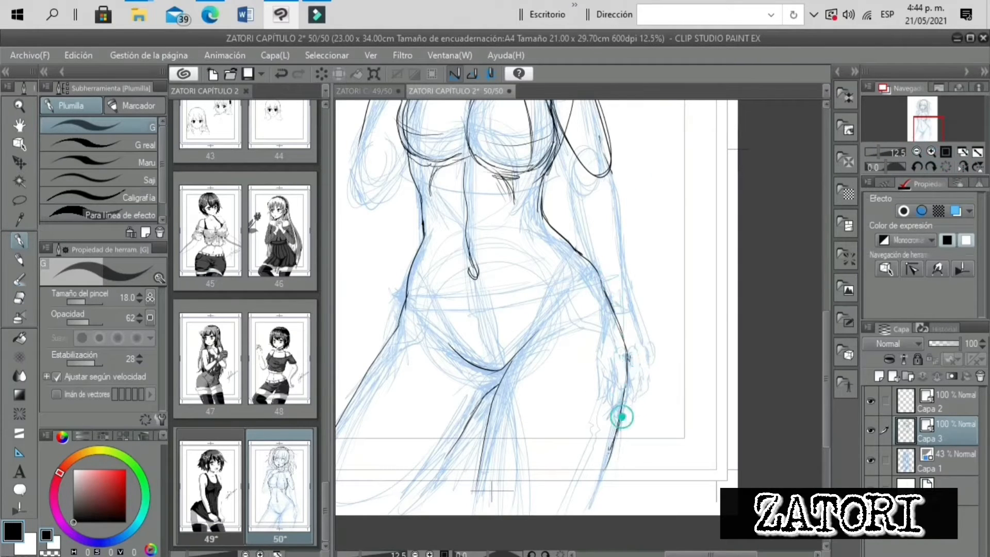
left_click_drag(610, 451, 587, 508)
left_click_drag(471, 507, 490, 417)
left_click_drag(879, 152, 876, 152)
mouse_move(521, 328)
left_mouse_down()
mouse_move(460, 422)
mouse_move(457, 446)
left_mouse_up()
left_click_drag(567, 387, 531, 444)
left_click_drag(561, 398, 530, 446)
mouse_move(877, 152)
left_mouse_down()
mouse_move(889, 152)
mouse_move(876, 152)
left_mouse_up()
Flip the view back and draw the raised arm's forearm from wrist to elbow, strengthening its inner contour
left_click(962, 166)
left_click_drag(922, 122, 921, 121)
left_click(932, 151)
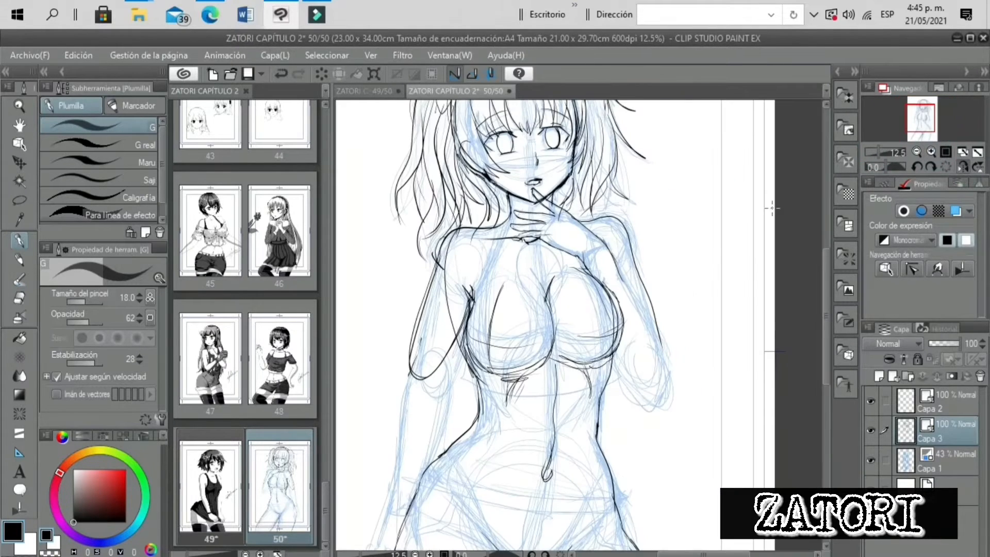
left_click_drag(612, 253, 667, 378)
mouse_move(613, 351)
left_mouse_down()
mouse_move(623, 384)
mouse_move(659, 407)
mouse_move(652, 324)
left_mouse_up()
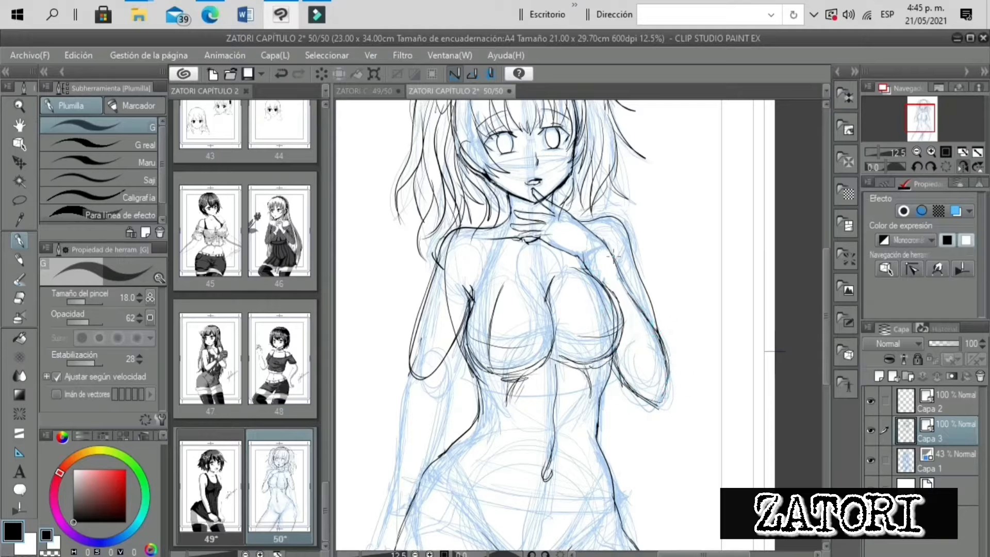
left_click_drag(613, 257, 654, 326)
left_click_drag(618, 273, 663, 338)
left_click(879, 153)
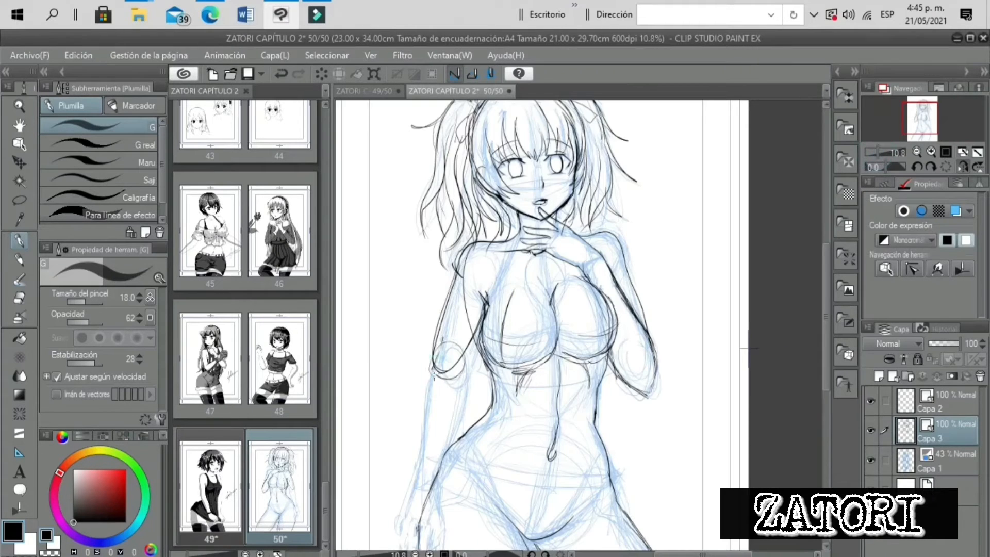
Draw the elbow circle and the forearm contours of the hanging arm
left_click_drag(434, 375, 463, 356)
mouse_move(483, 316)
left_mouse_down()
mouse_move(420, 432)
mouse_move(442, 483)
left_mouse_up()
left_click_drag(878, 151, 875, 151)
Reinforce the lines at the groin and draw the crease where the thigh meets the hip
left_click_drag(564, 458, 569, 452)
left_click(930, 151)
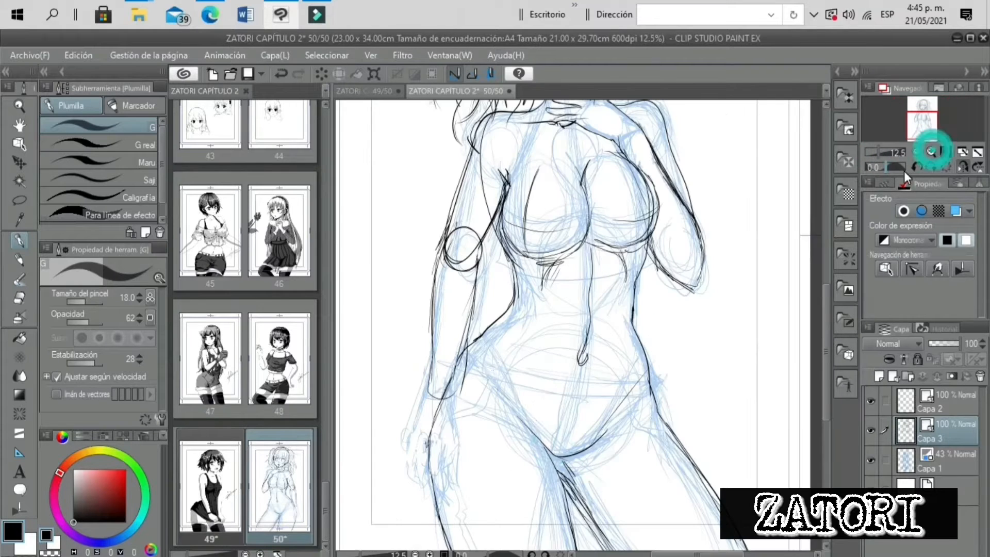
key("ctrl+z")
left_click_drag(619, 416, 648, 381)
left_click_drag(878, 152, 876, 152)
left_click_drag(599, 406, 644, 393)
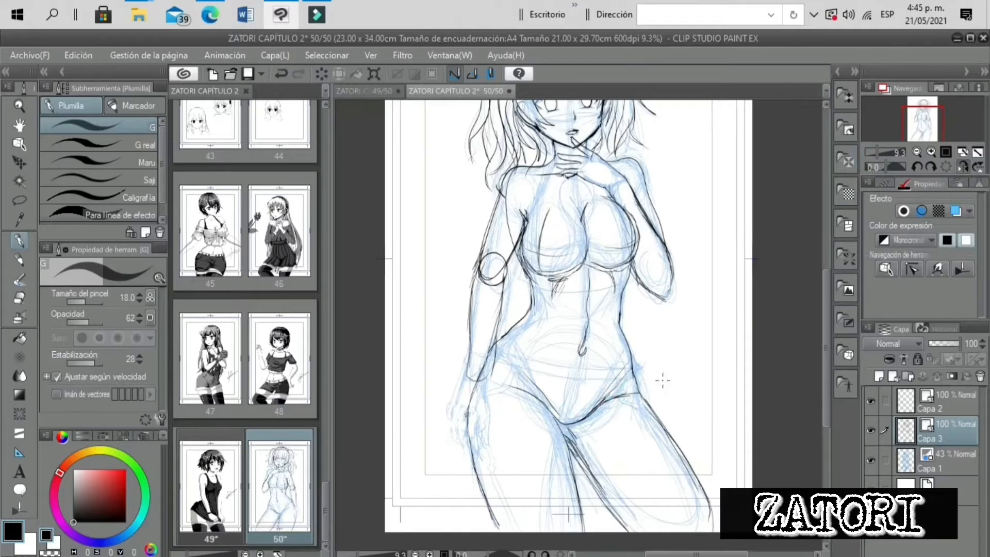
Flip the view, retouch the waist contour on the raised-arm side and flip the view back
left_click(943, 165)
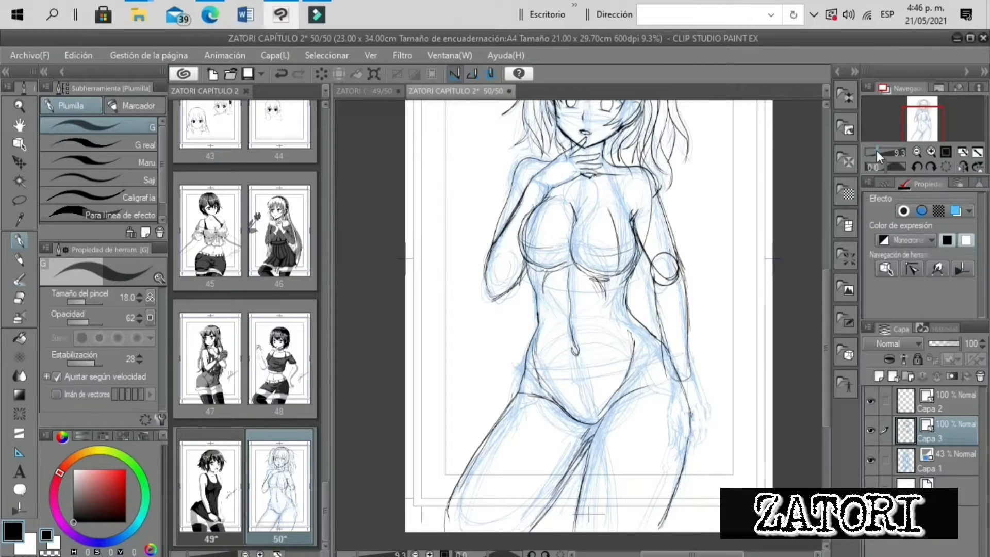
left_click_drag(877, 150, 872, 151)
key("ctrl+z")
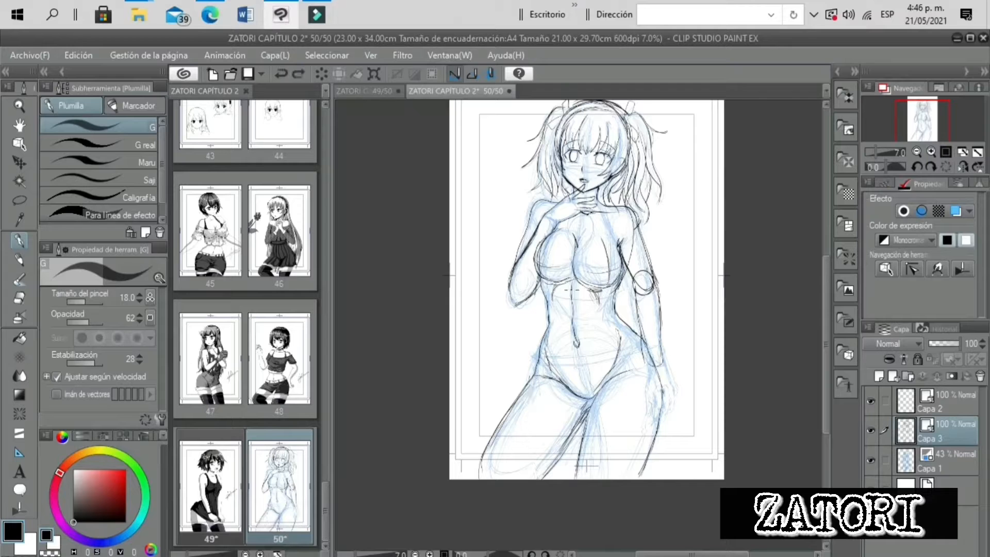
left_click_drag(548, 305, 550, 333)
left_click(918, 113)
left_click(931, 152)
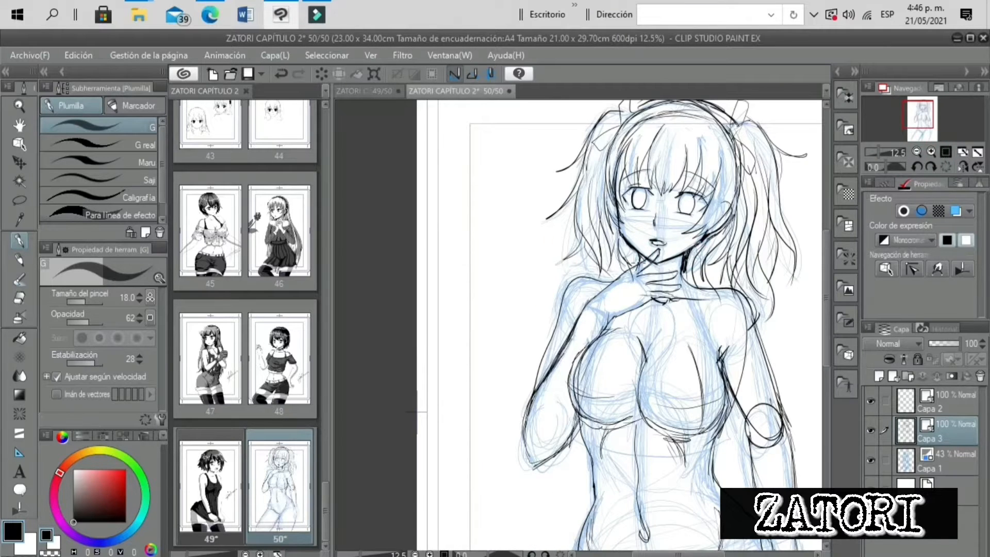
left_click_drag(879, 152, 877, 152)
key("ctrl+z")
left_click(963, 166)
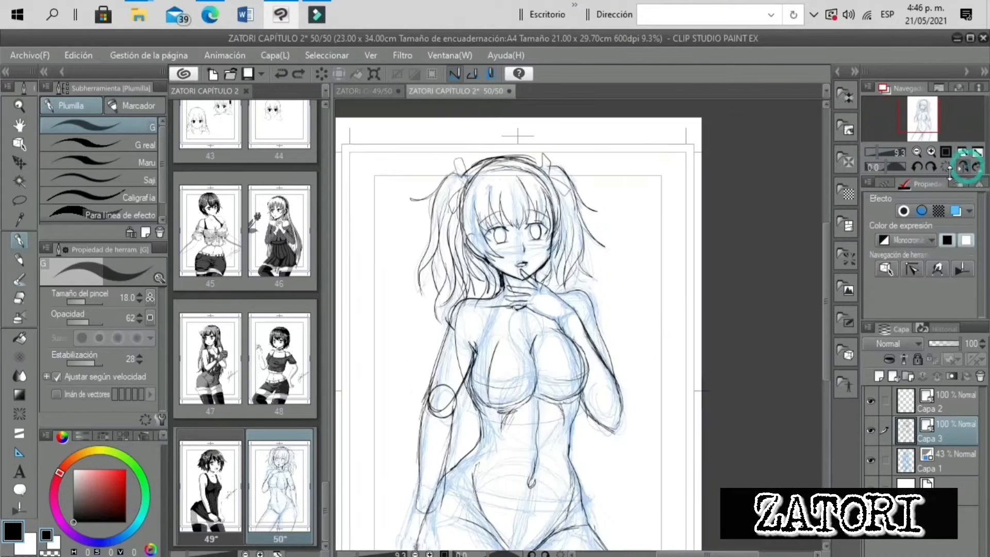
Reinforce the contours of the raised arm and the hanging upper arm from shoulder to elbow
left_click(926, 110)
left_click_drag(546, 224, 545, 312)
left_click_drag(871, 152, 878, 152)
key("ctrl+z")
left_click_drag(740, 394, 751, 479)
left_click(879, 152)
left_click_drag(585, 402, 556, 459)
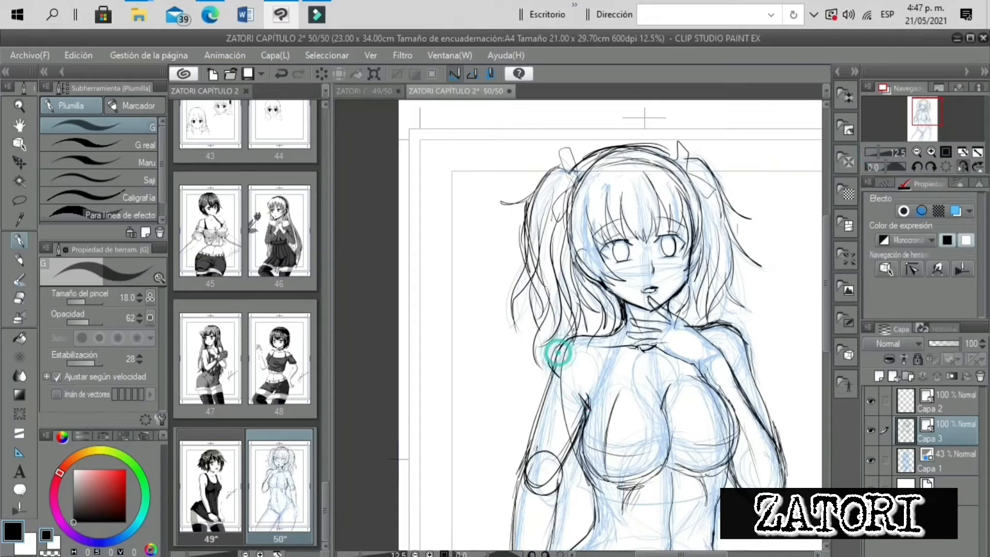
left_click_drag(558, 354, 522, 489)
Hide the Capa 1 sketch, examine the linework on its own and show the sketch again
left_click(874, 152)
left_click(870, 459)
left_click(931, 151)
left_click(931, 152)
left_click_drag(880, 151, 876, 152)
left_click(871, 460)
Reinforce the hanging forearm's contours and block in a simple hand shape below the wrist
mouse_move(539, 311)
left_mouse_down()
mouse_move(538, 400)
mouse_move(548, 433)
left_mouse_up()
left_click_drag(548, 381, 567, 412)
key("ctrl+z")
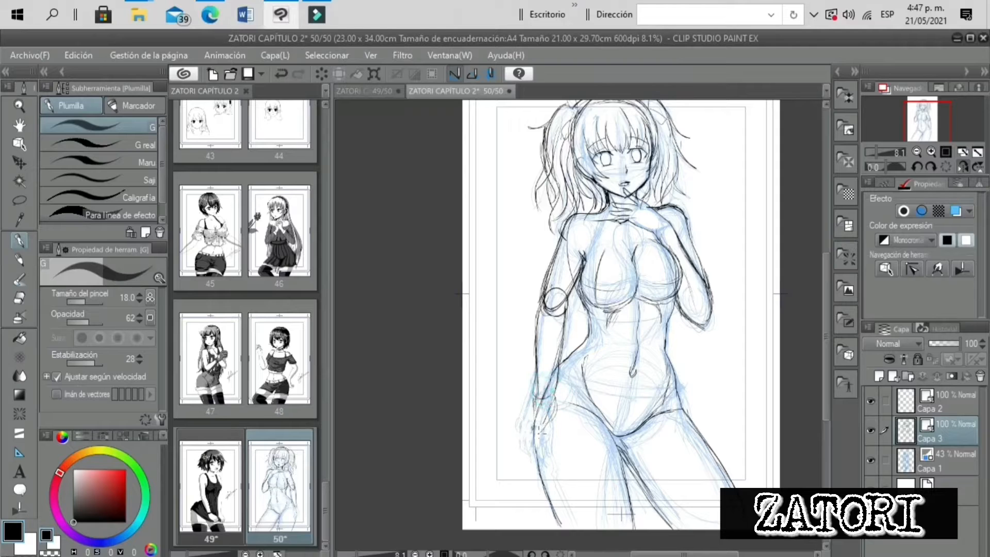
left_click_drag(539, 372, 536, 415)
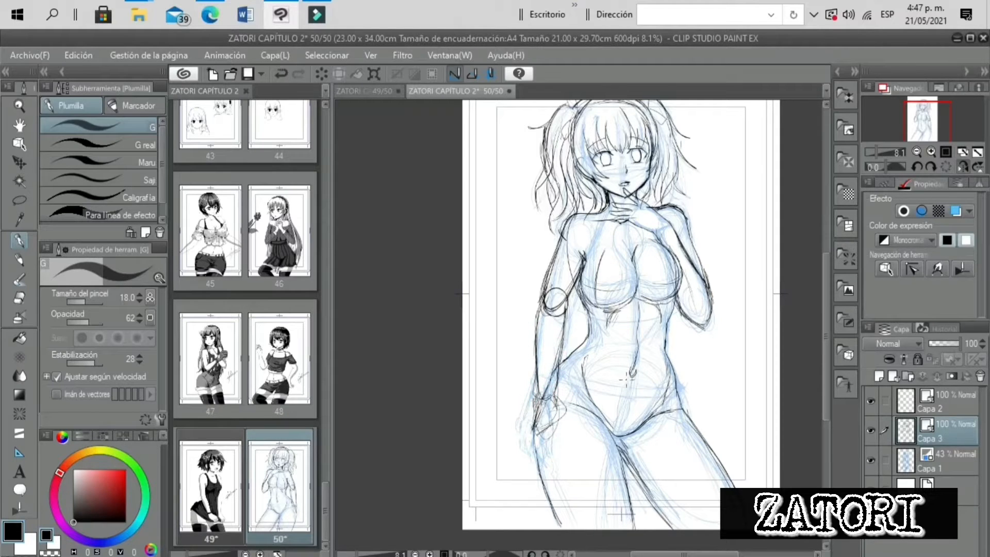
left_click(877, 153)
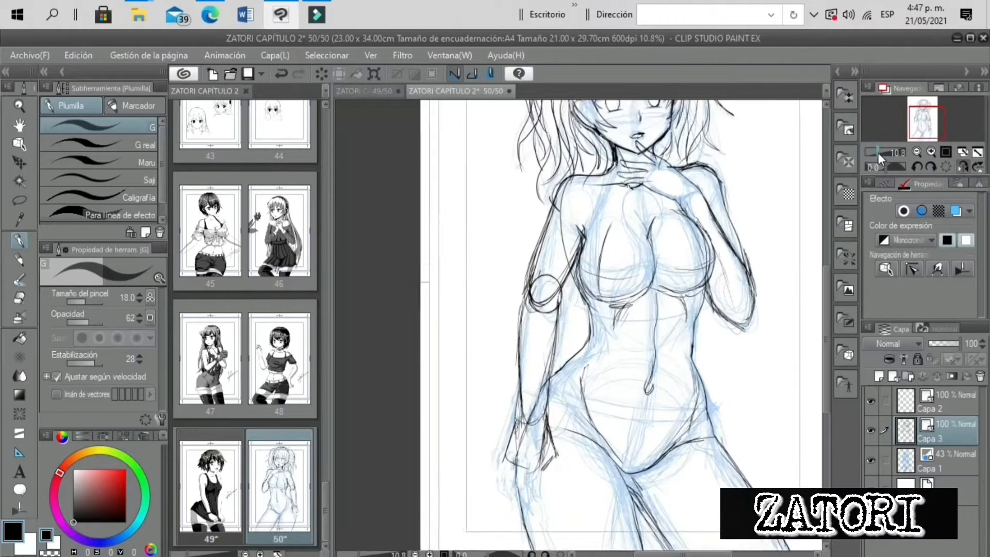
left_click_drag(925, 121, 925, 123)
left_click_drag(521, 254, 518, 395)
left_click_drag(550, 274, 546, 368)
left_click_drag(523, 371, 507, 434)
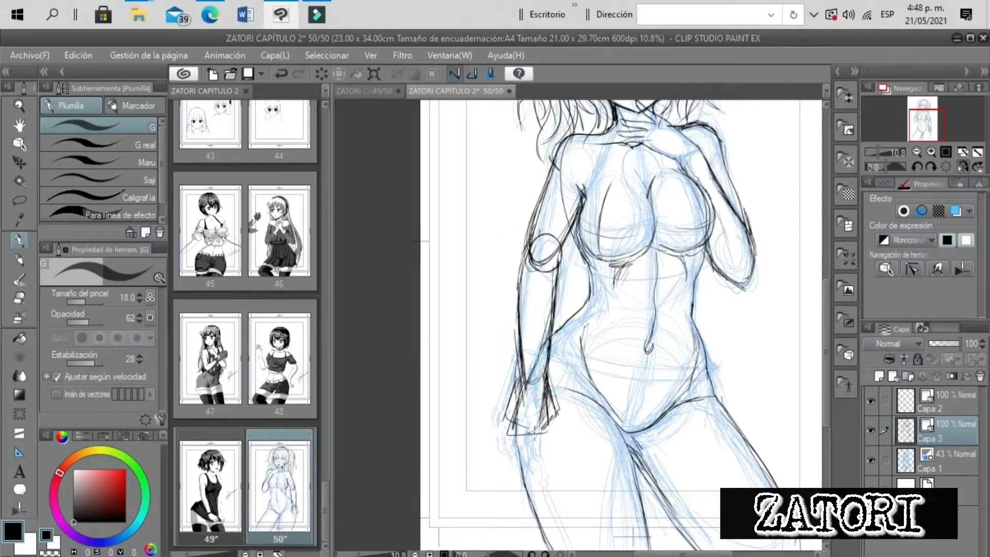
Flip the view and erase the hanging arm's elbow circle, forearm and blocked-in hand
left_click(962, 166)
left_click(873, 152)
key("ctrl+z")
key("ctrl+z")
key("ctrl+z")
key("ctrl+z")
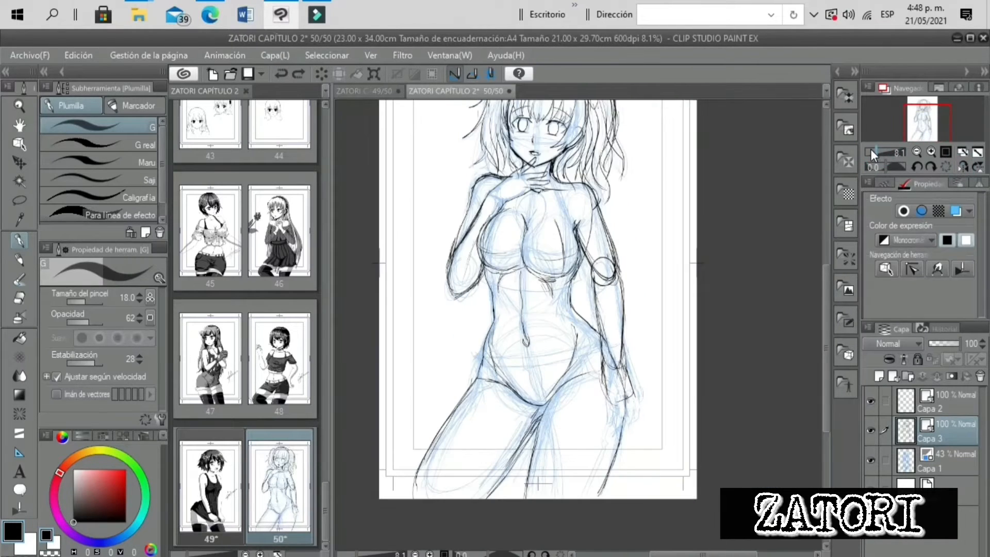
key("e")
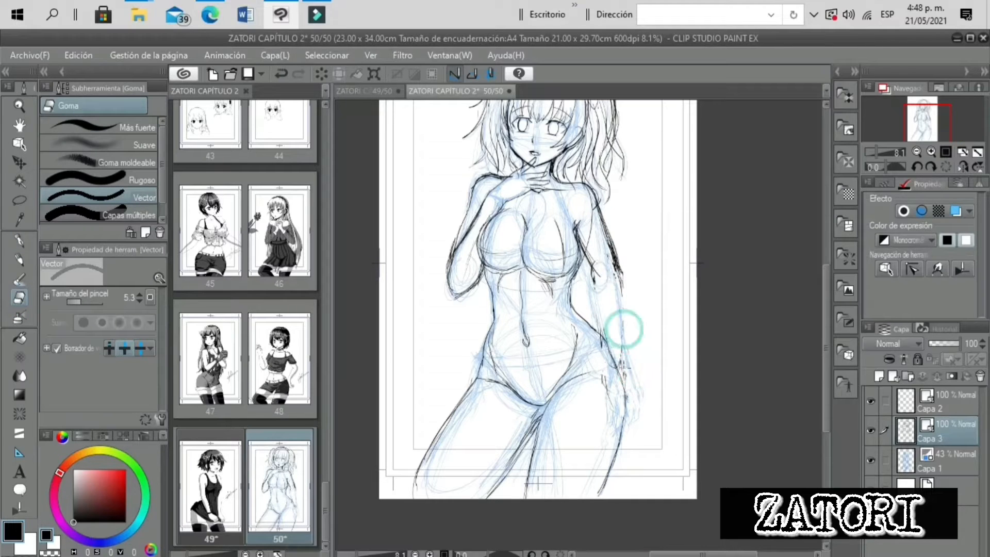
Draw a new forearm angled inward with a hand and fingers resting on the upper thigh
key("p")
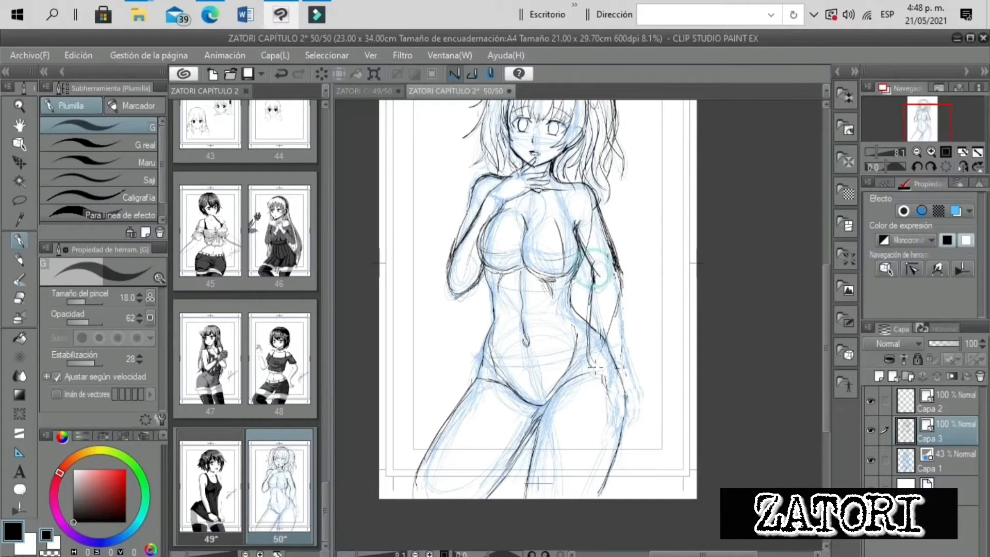
left_click_drag(594, 269, 588, 338)
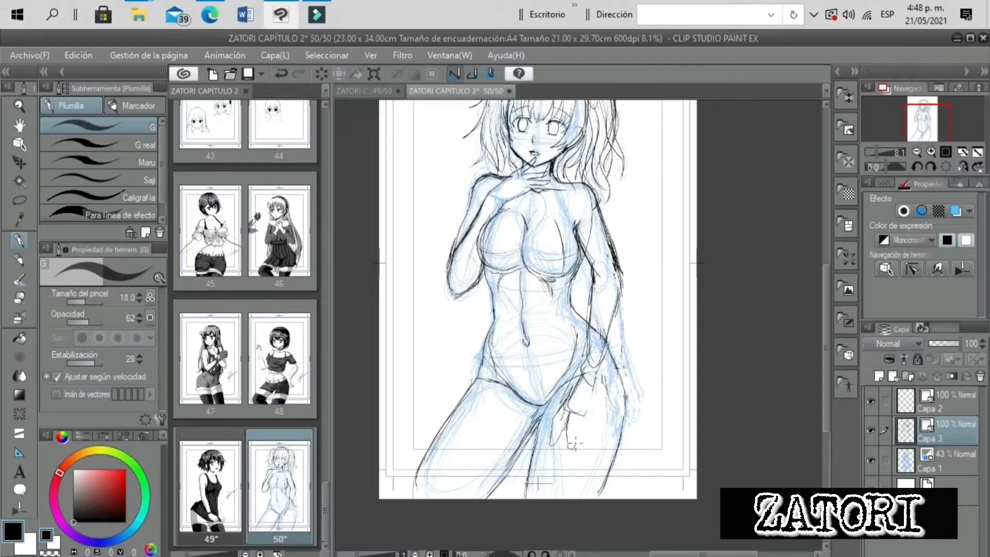
key("ctrl+z")
left_click_drag(582, 433, 593, 426)
Lasso the new hand, adjust it with the Scale/Rotate transform at the forearm's end and deselect it
key("m")
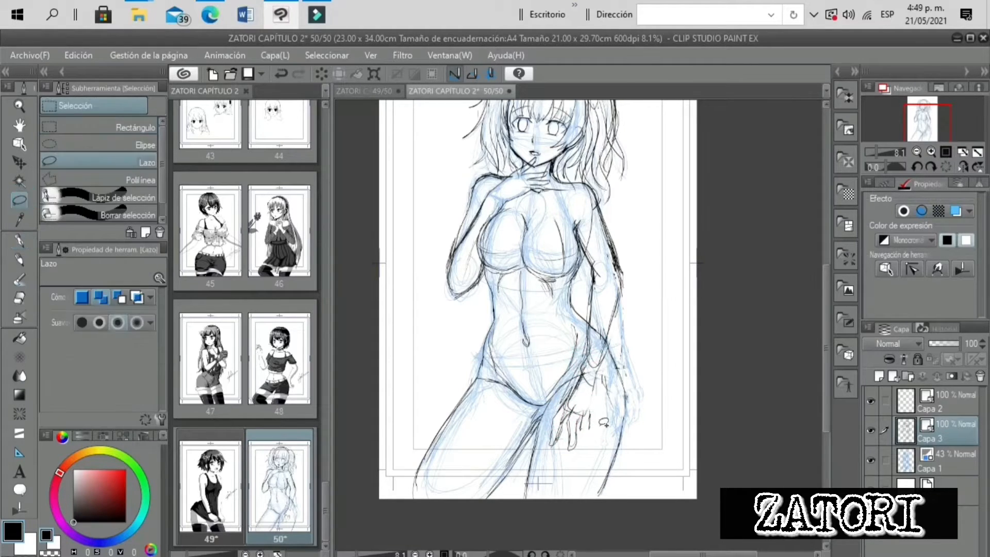
left_click_drag(583, 365, 604, 373)
key("ctrl+t")
left_click(536, 465)
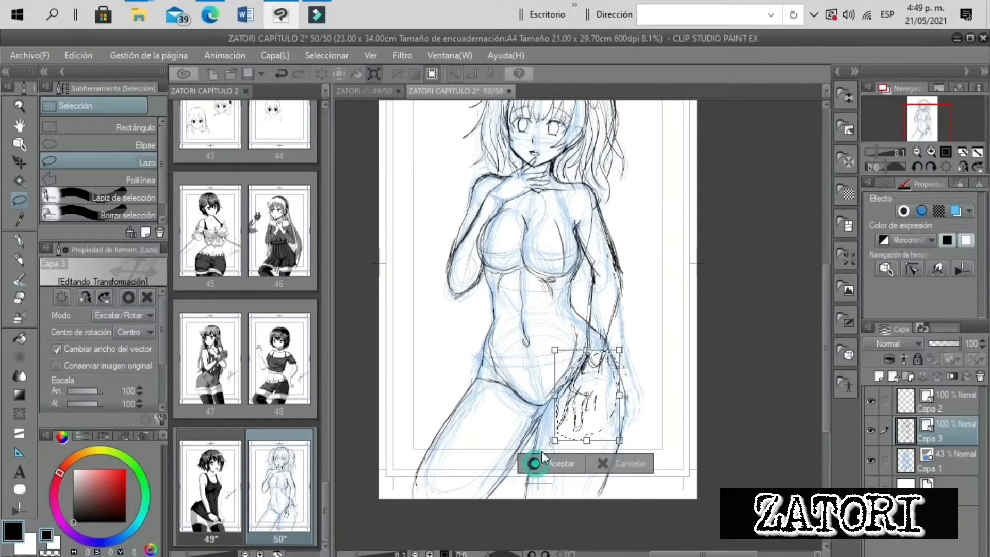
key("ctrl+d")
Reinforce the new forearm's contours with the G pen and erase the curved wrist line with the Vector eraser
left_click(18, 241)
mouse_move(594, 290)
left_mouse_down()
mouse_move(600, 353)
mouse_move(559, 363)
mouse_move(580, 367)
mouse_move(584, 393)
left_mouse_up()
left_click(930, 152)
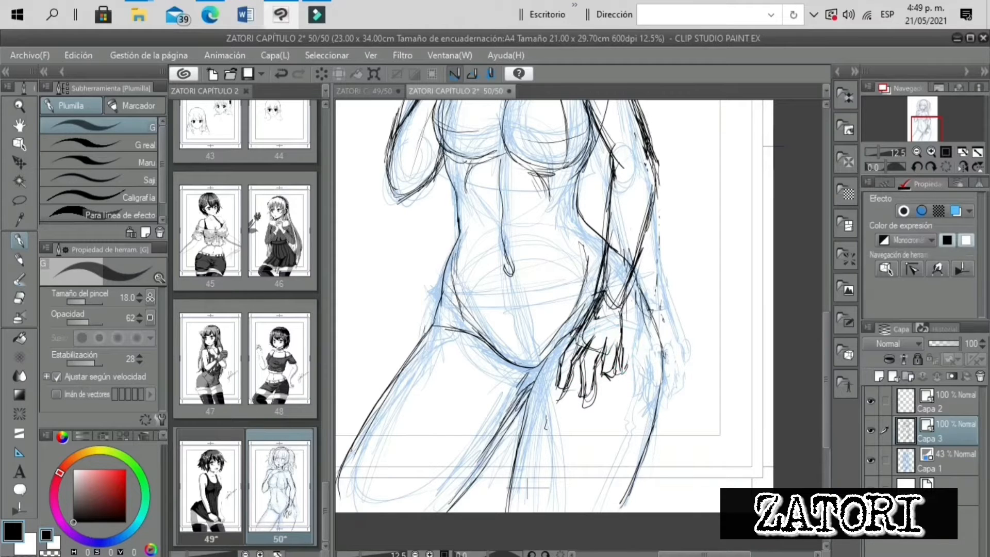
key("e")
left_click_drag(615, 299, 597, 318)
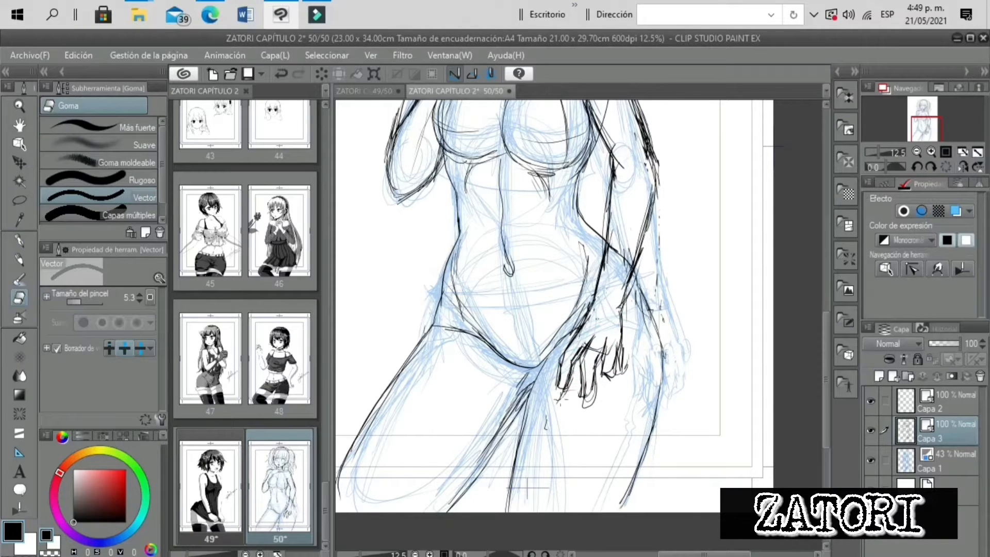
left_click_drag(880, 157, 877, 153)
Erase stray lines around the wrist and redraw the back of the hand with the G pen
key("p")
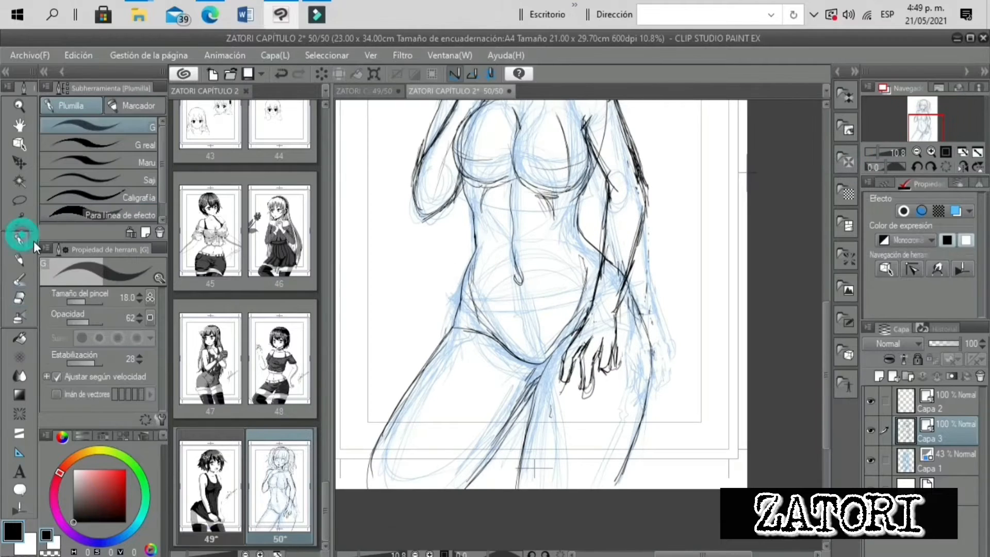
key("e")
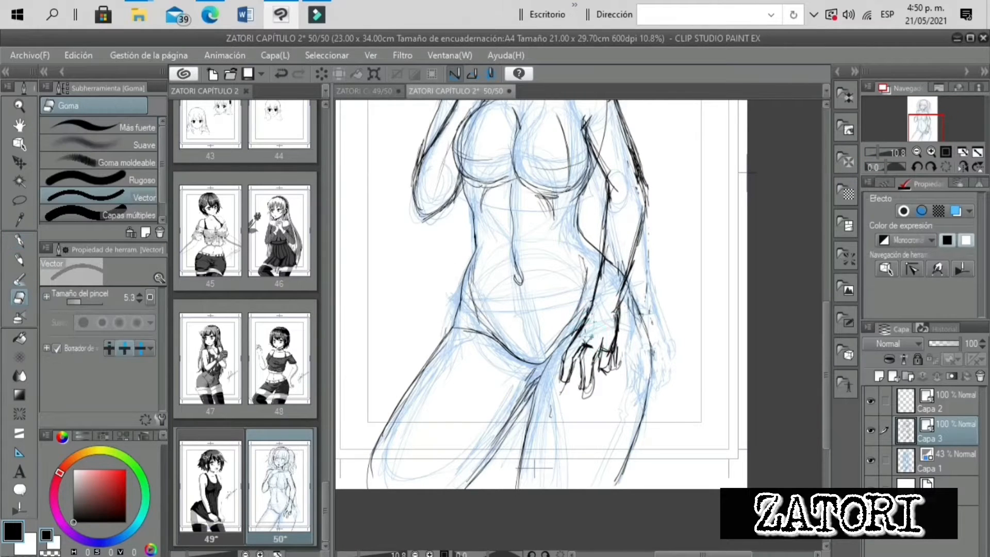
left_click_drag(878, 153, 873, 153)
left_click(20, 241)
left_click_drag(581, 322, 563, 349)
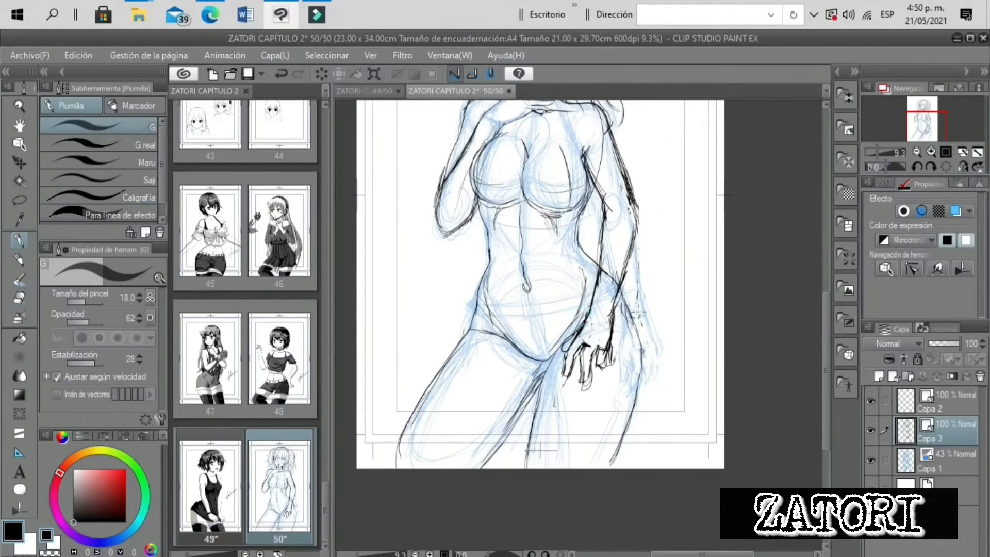
Erase the hand at the lowered forearm's end and redraw it with a rounded palm and short fingers
key("ctrl+z")
key("ctrl+plus")
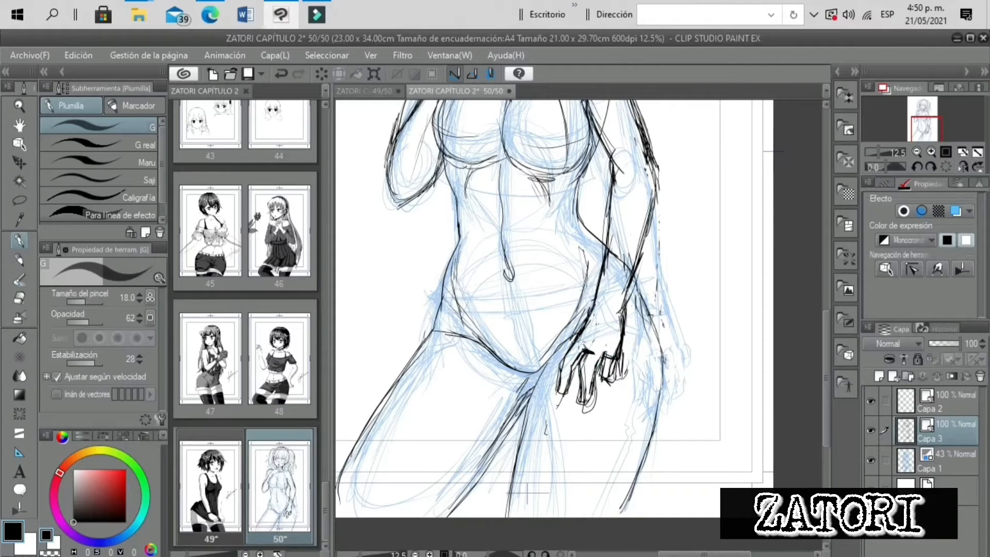
key("e")
mouse_move(619, 369)
left_mouse_down()
mouse_move(593, 393)
mouse_move(611, 361)
left_mouse_up()
key("p")
left_click_drag(878, 153, 877, 150)
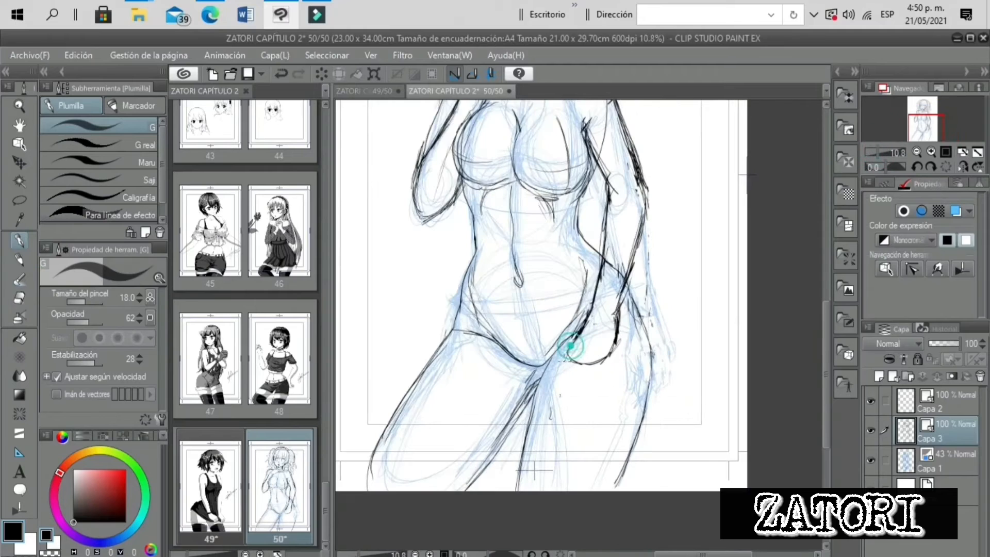
mouse_move(580, 363)
left_mouse_down()
mouse_move(577, 394)
mouse_move(591, 361)
mouse_move(589, 390)
left_mouse_up()
mouse_move(599, 373)
left_mouse_down()
mouse_move(601, 384)
mouse_move(569, 350)
left_mouse_up()
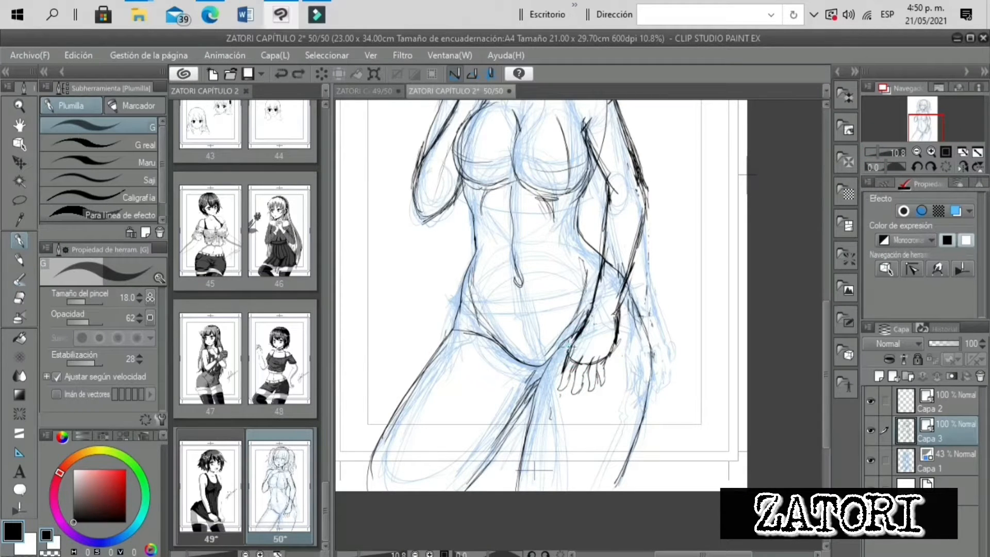
Flip the view horizontally and sketch a construction circle at the lowered arm's elbow with the G pen
left_click_drag(880, 152, 897, 129)
left_click(962, 166)
key("e")
mouse_move(562, 298)
left_mouse_down()
mouse_move(569, 356)
mouse_move(557, 237)
mouse_move(531, 268)
mouse_move(696, 286)
left_mouse_up()
left_click(19, 240)
key("ctrl+z")
mouse_move(500, 283)
left_mouse_down()
mouse_move(752, 272)
mouse_move(725, 297)
mouse_move(745, 294)
left_mouse_up()
key("ctrl+z")
key("ctrl+z")
key("ctrl+z")
left_click_drag(536, 271, 552, 289)
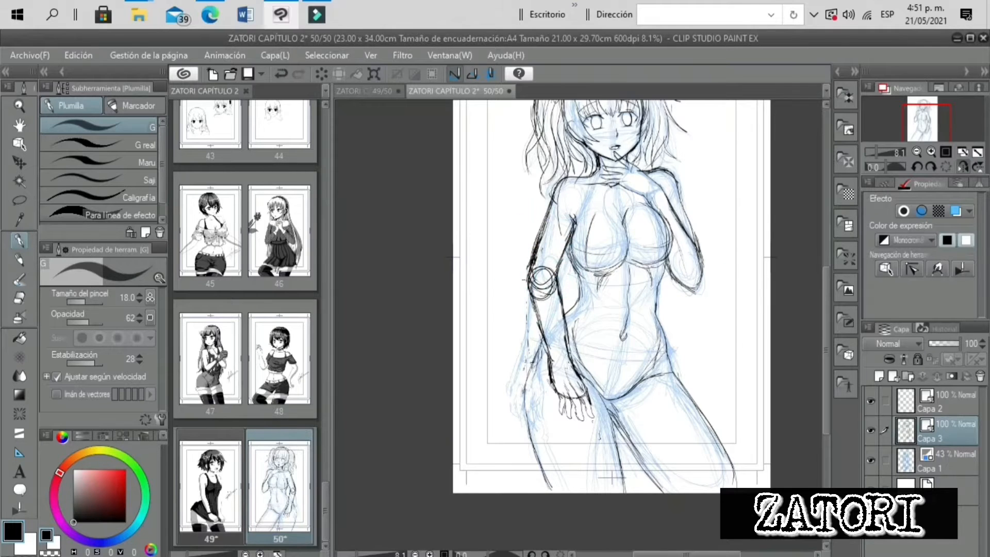
left_click_drag(877, 152, 878, 151)
left_click_drag(558, 279, 570, 361)
left_click_drag(528, 290, 547, 380)
key("ctrl+z")
key("ctrl+z")
key("ctrl+z")
key("ctrl+z")
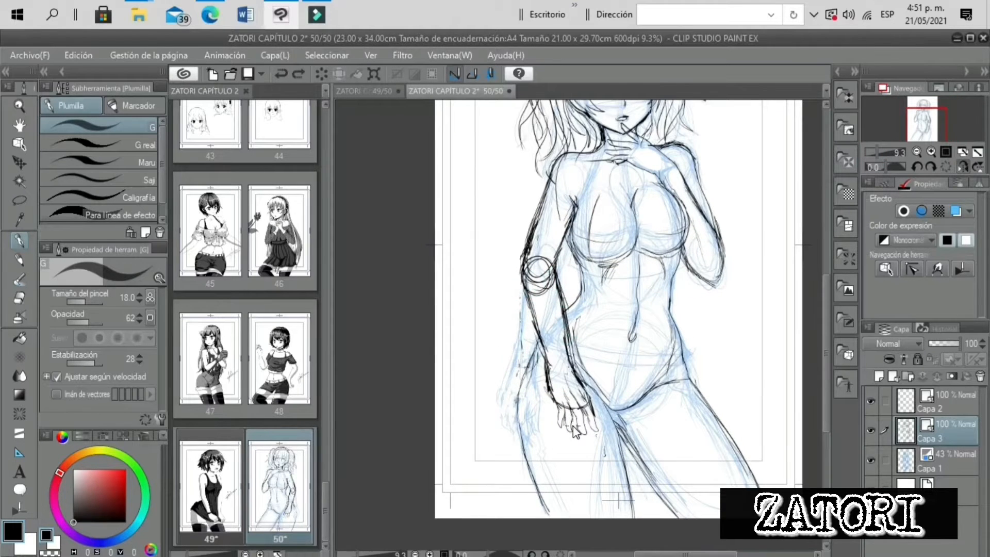
Set Capa 3 to blue layer colour at 68% opacity with Capa 1 hidden, and make Capa 2 active
key("ctrl+b")
left_click(871, 459)
left_click(951, 343)
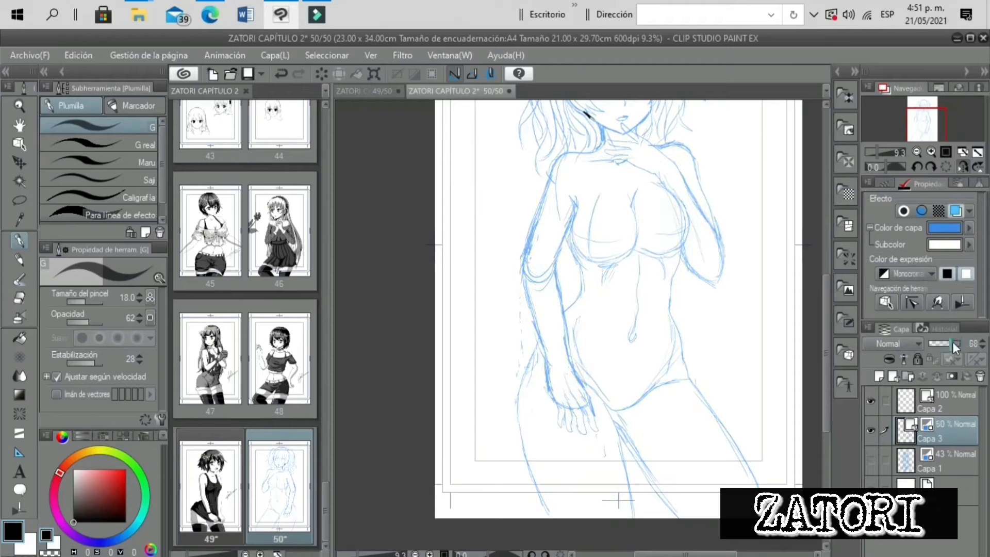
left_click(944, 401)
Ink both contours of the lowered forearm on Capa 2 with the G pen, undoing the last strokes
left_click_drag(555, 272, 572, 361)
mouse_move(522, 277)
left_mouse_down()
mouse_move(535, 321)
mouse_move(572, 354)
mouse_move(556, 372)
left_mouse_up()
left_click_drag(569, 341, 593, 411)
key("ctrl+z")
key("ctrl+z")
Ink the inner edge and fingers of the resting hand on Capa 2, undoing the first finger attempts
left_click_drag(874, 151, 879, 151)
left_click(964, 167)
mouse_move(571, 410)
left_mouse_down()
mouse_move(552, 435)
mouse_move(566, 480)
left_mouse_up()
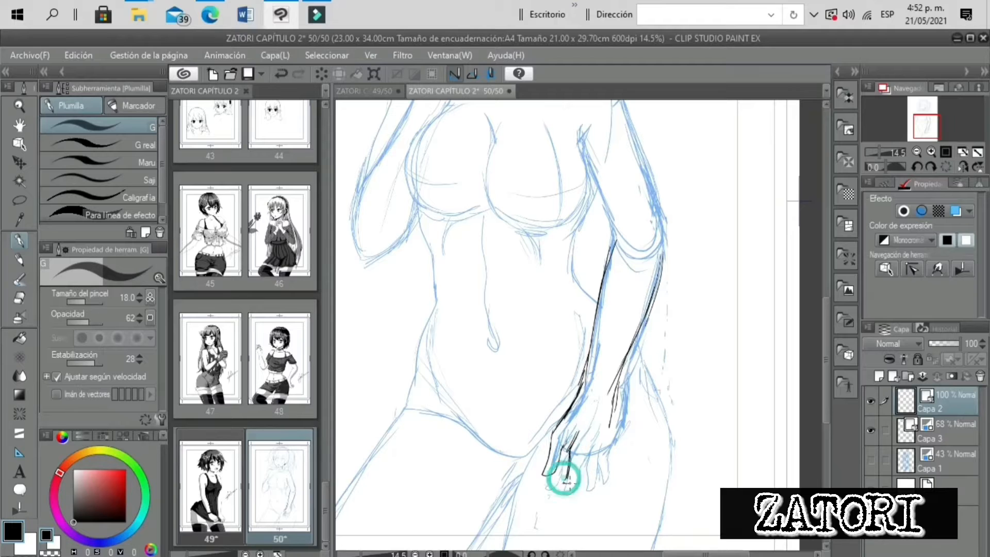
key("ctrl+z")
left_click_drag(879, 151, 886, 147)
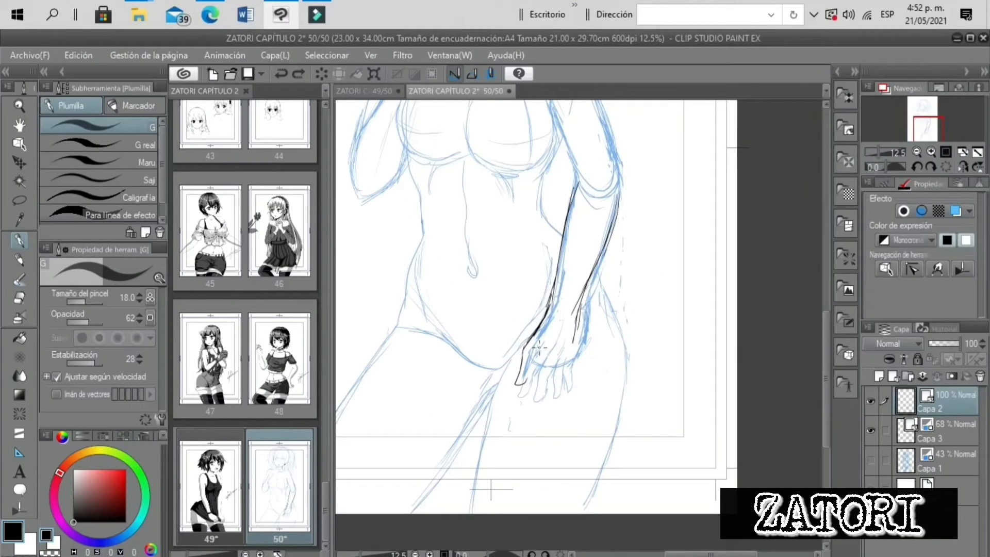
key("ctrl+z")
mouse_move(548, 323)
left_mouse_down()
mouse_move(516, 366)
mouse_move(523, 382)
left_mouse_up()
left_click_drag(529, 379, 524, 410)
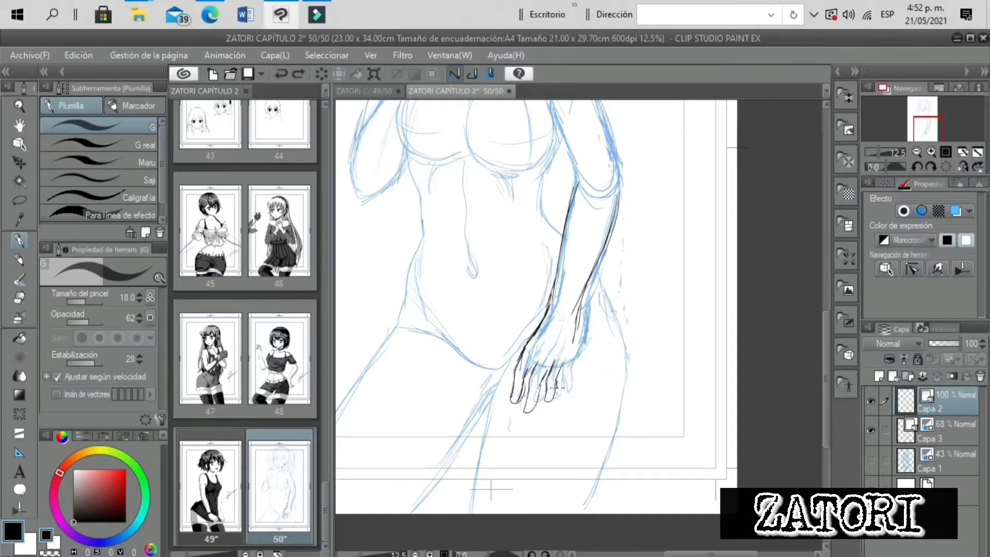
Clean the wrist with the Vector eraser, ink the hand's outer edge and knuckles, and check the result against the sketch layer
key("e")
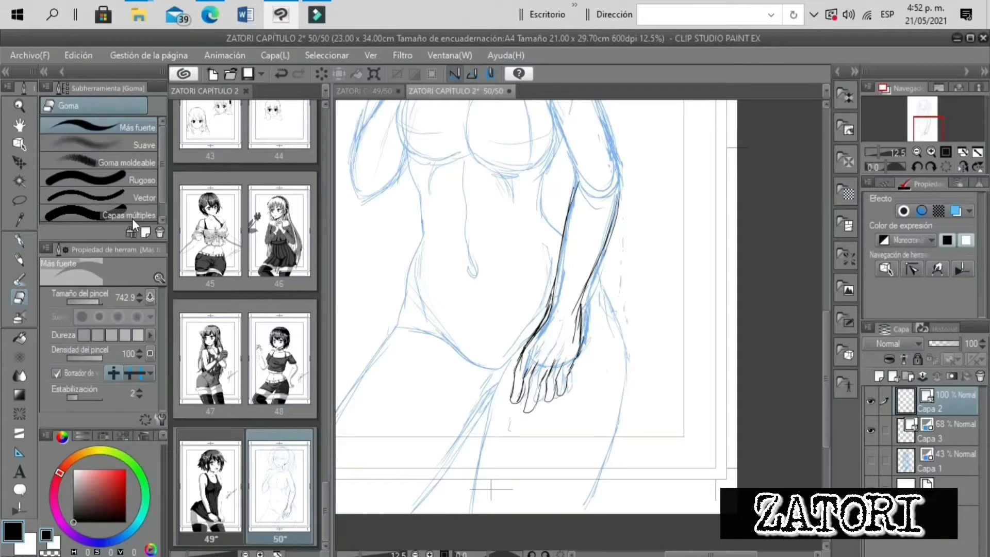
left_click(574, 314)
left_click(962, 165)
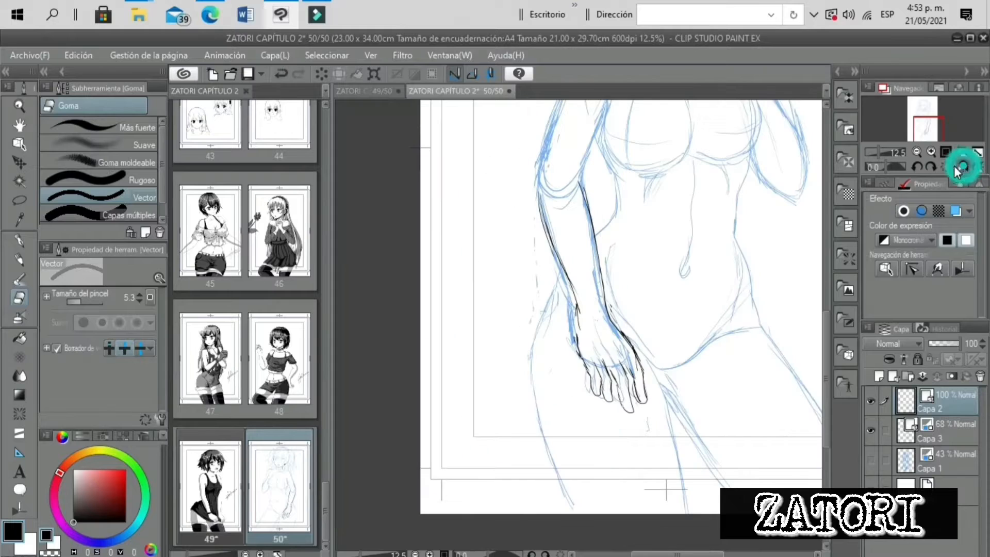
key("p")
left_click(577, 334)
mouse_move(577, 334)
left_mouse_down()
mouse_move(588, 361)
mouse_move(639, 364)
left_mouse_up()
left_click_drag(878, 152, 878, 149)
left_click(870, 431)
left_click(871, 430)
left_click(870, 401)
left_click(870, 400)
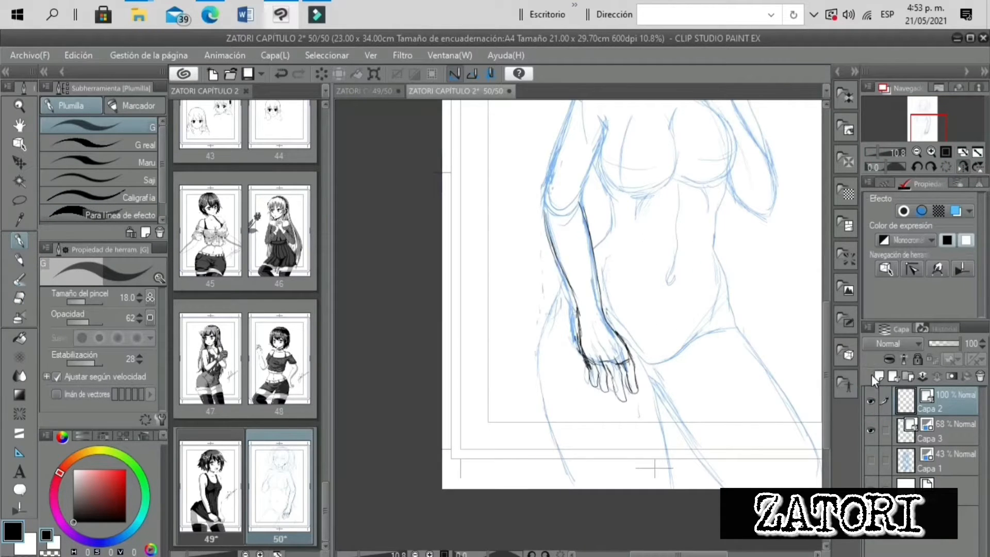
Ink both contours of the upper arm on Capa 2 from the elbow up to the shoulder
left_click_drag(577, 170, 607, 242)
mouse_move(609, 158)
left_mouse_down()
mouse_move(572, 263)
mouse_move(629, 207)
mouse_move(622, 139)
left_mouse_up()
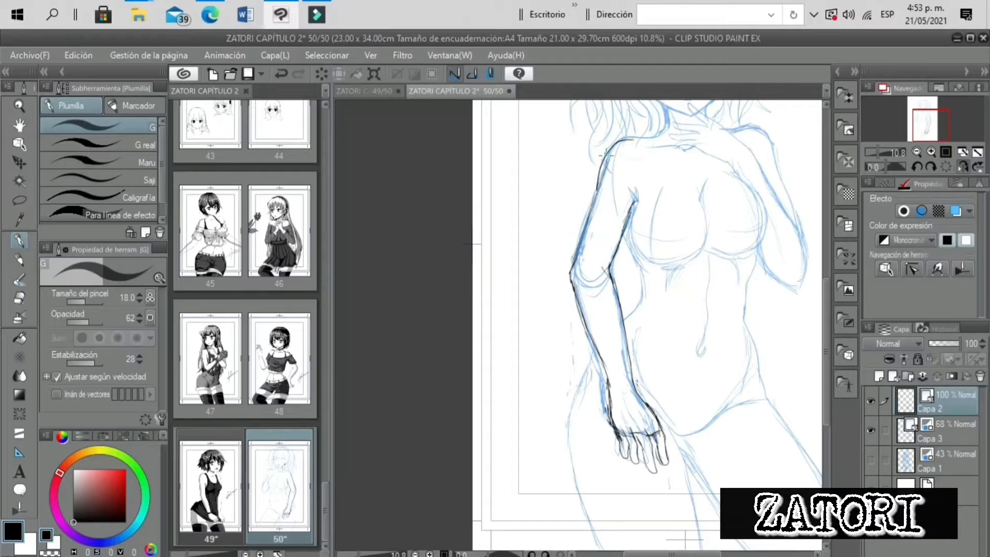
left_click_drag(592, 214, 616, 145)
left_click(874, 151)
Erase the old arm and hand sketch under the new lines on Capa 3 and turn off its layer colour
left_click(928, 432)
left_click(19, 298)
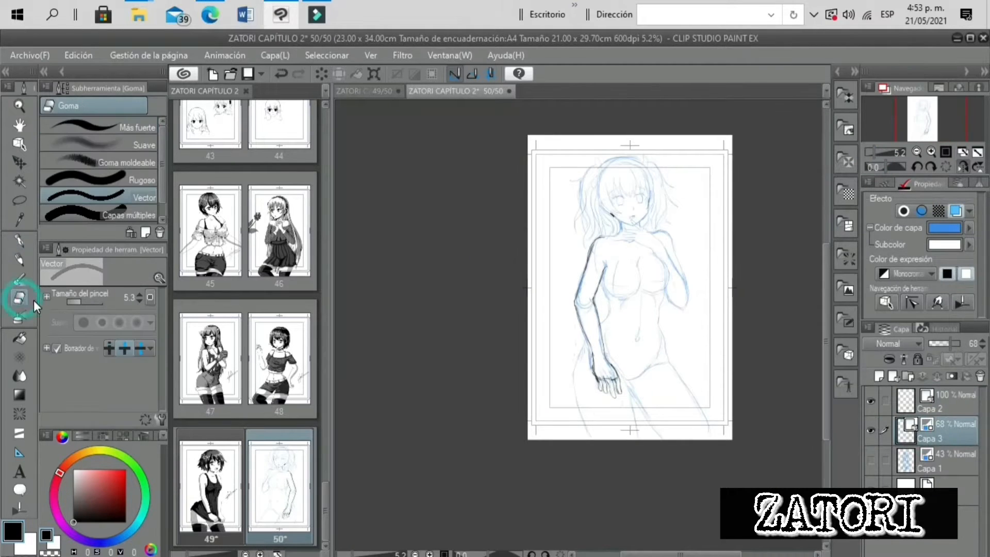
left_click(931, 151)
key("e")
mouse_move(625, 467)
left_mouse_down()
mouse_move(638, 421)
mouse_move(623, 384)
left_mouse_up()
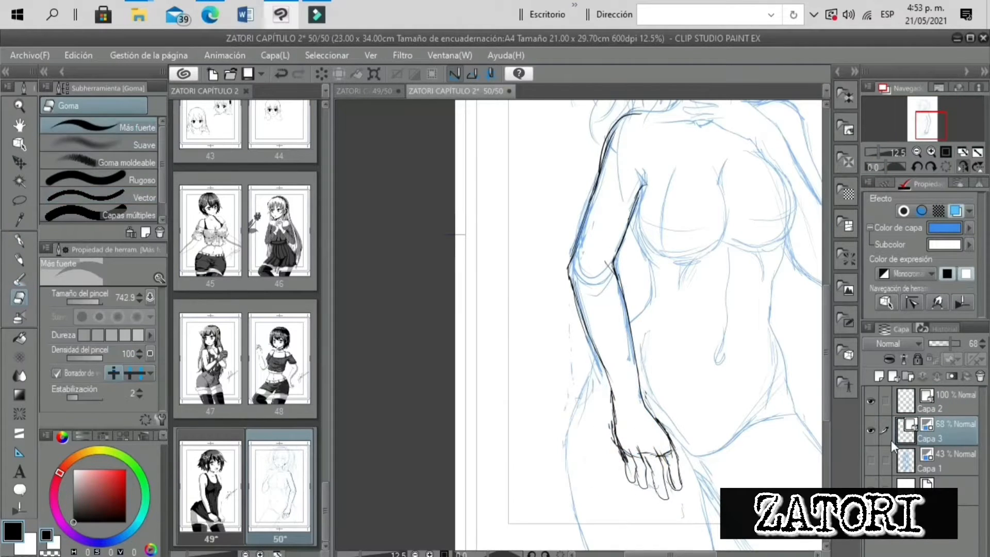
left_click(956, 210)
left_click(948, 212)
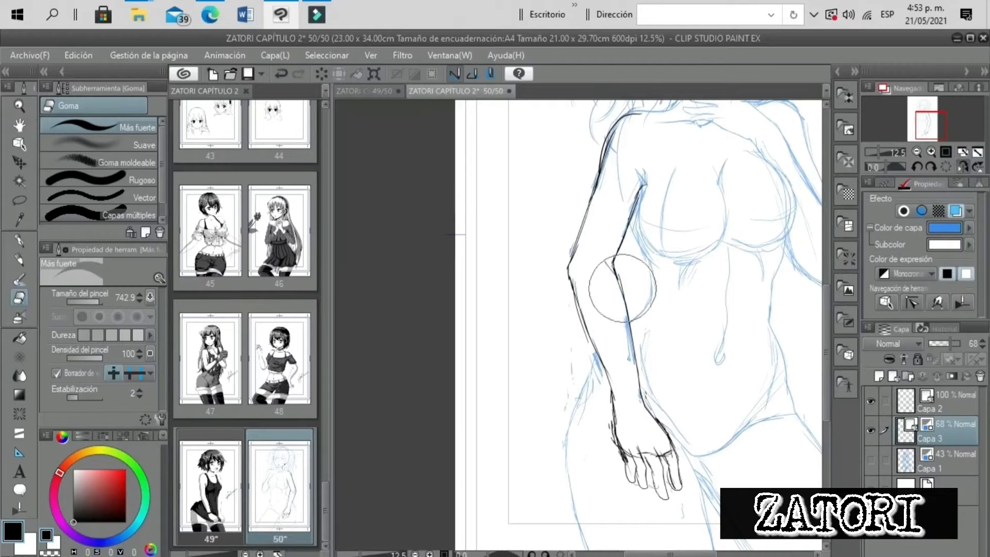
left_click(956, 212)
Draw a G pen stroke along the inner wrist on Capa 3
left_click_drag(879, 151, 875, 151)
left_click(19, 241)
scroll(575, 402, "up", 5)
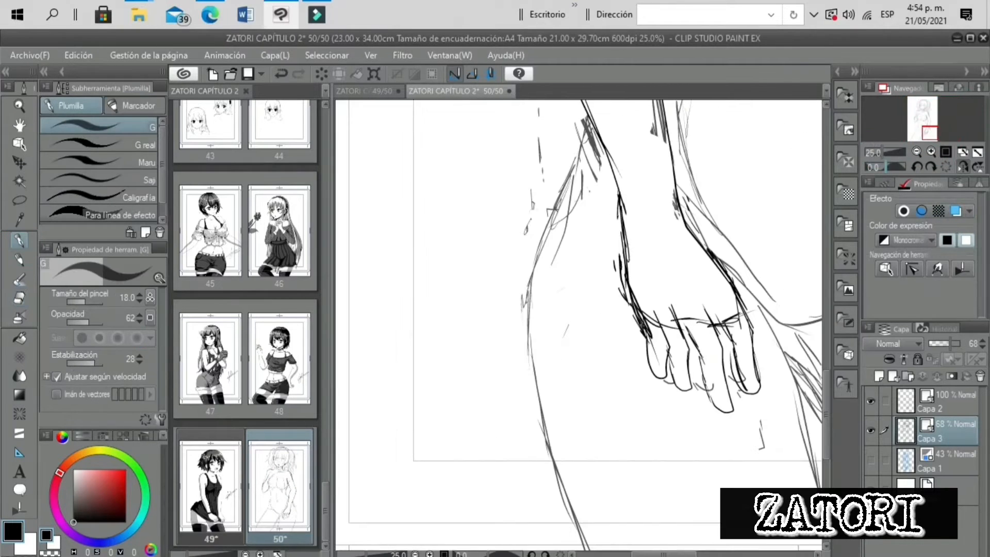
left_click_drag(669, 142, 684, 222)
Lasso the hand on Capa 2, adjust it with the Scale/Rotate transform at the wrist and deselect it
left_click(945, 401)
key("m")
mouse_move(619, 223)
left_mouse_down()
mouse_move(674, 410)
mouse_move(688, 223)
left_mouse_up()
scroll(579, 320, "down", 3)
key("ctrl+t")
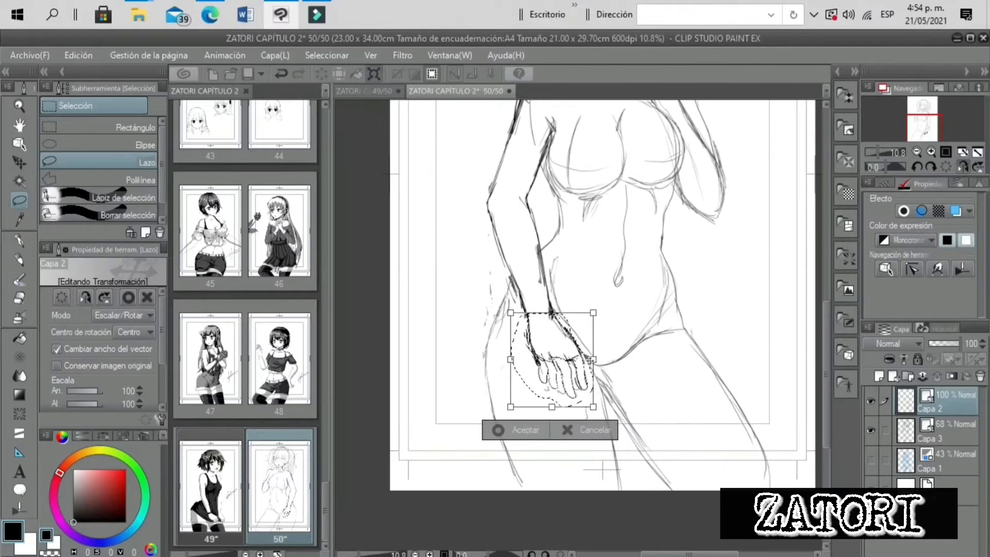
left_click(516, 435)
left_click_drag(878, 152, 876, 152)
left_click(439, 402)
Show the Capa 2 linework in blue layer colour and add a new layer above it
left_click(19, 240)
mouse_move(929, 126)
left_mouse_down()
mouse_move(928, 114)
mouse_move(914, 128)
left_mouse_up()
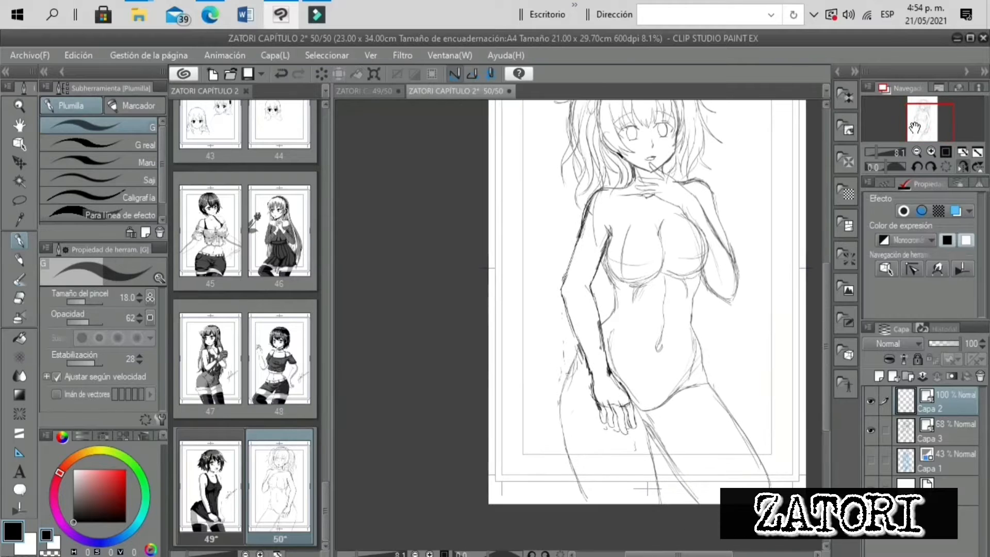
left_click(929, 124)
left_click(931, 151)
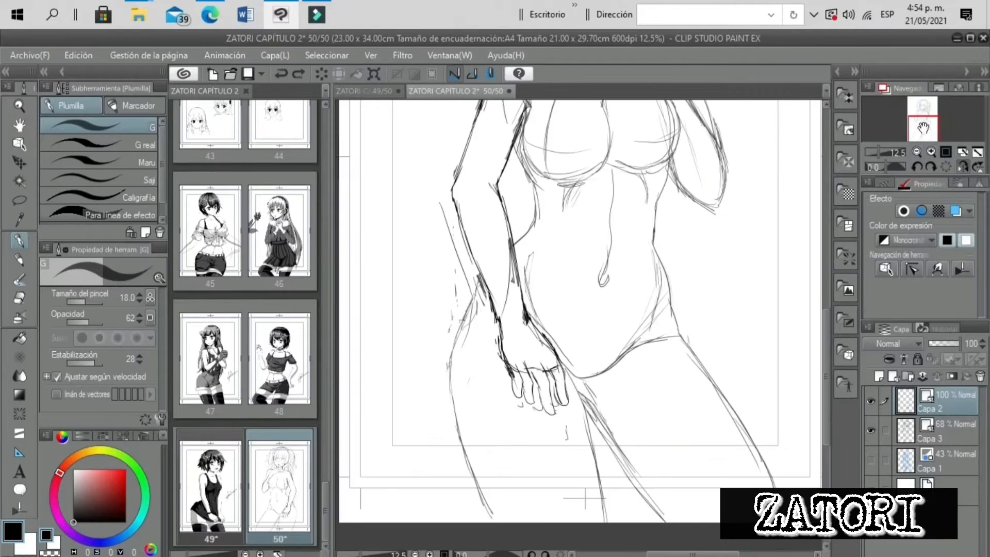
left_click(928, 132)
left_click(955, 211)
key("ctrl+shift+n")
Ink the inner wrist, hand edge and two innermost fingers on Capa 4 with the G pen, undoing unsatisfactory strokes
left_click(932, 151)
left_click_drag(593, 129, 615, 214)
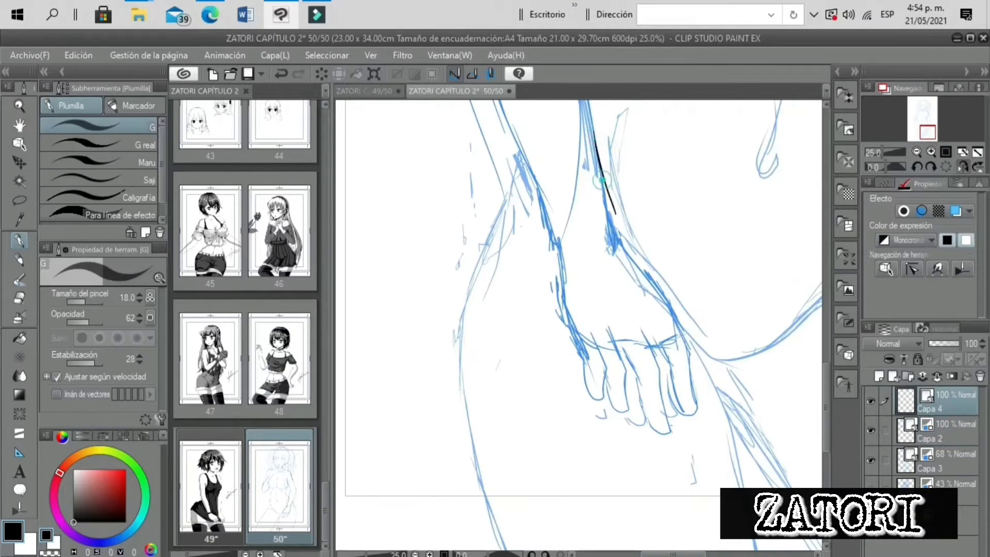
key("ctrl+z")
left_click_drag(594, 140, 620, 238)
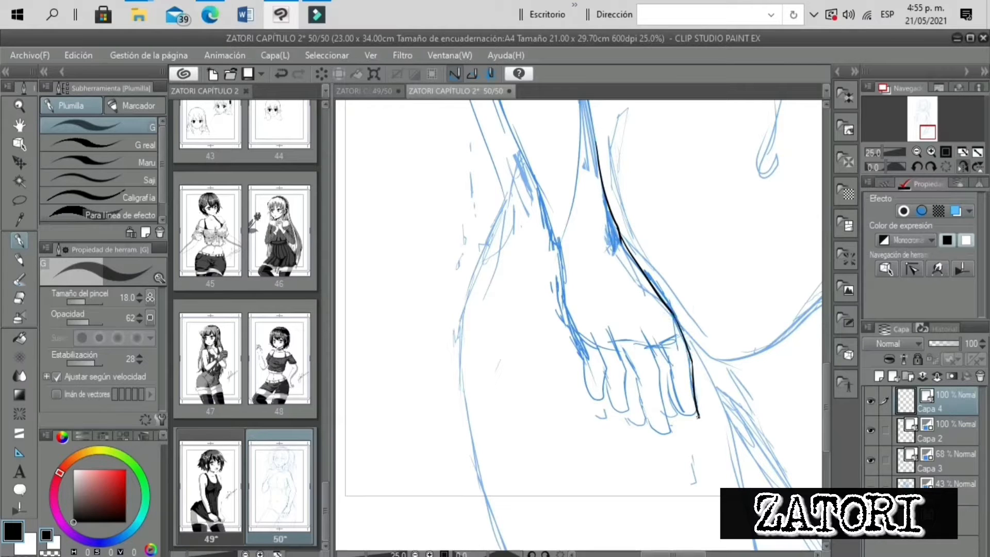
key("ctrl+z")
mouse_move(658, 363)
left_mouse_down()
mouse_move(667, 433)
mouse_move(642, 410)
mouse_move(662, 397)
mouse_move(646, 393)
mouse_move(669, 432)
left_mouse_up()
key("ctrl+z")
left_click(884, 152)
left_click_drag(655, 367, 662, 396)
left_click(876, 151)
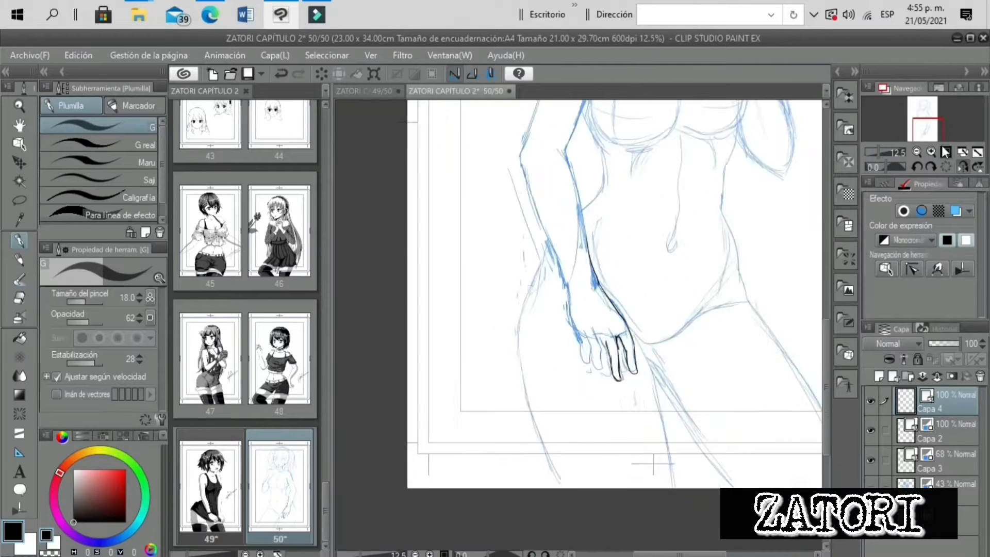
Ink the remaining fingers and the outer edge of the hand up to the wrist on Capa 4
left_click(963, 166)
left_click(931, 151)
left_click(930, 152)
left_click_drag(518, 360, 514, 365)
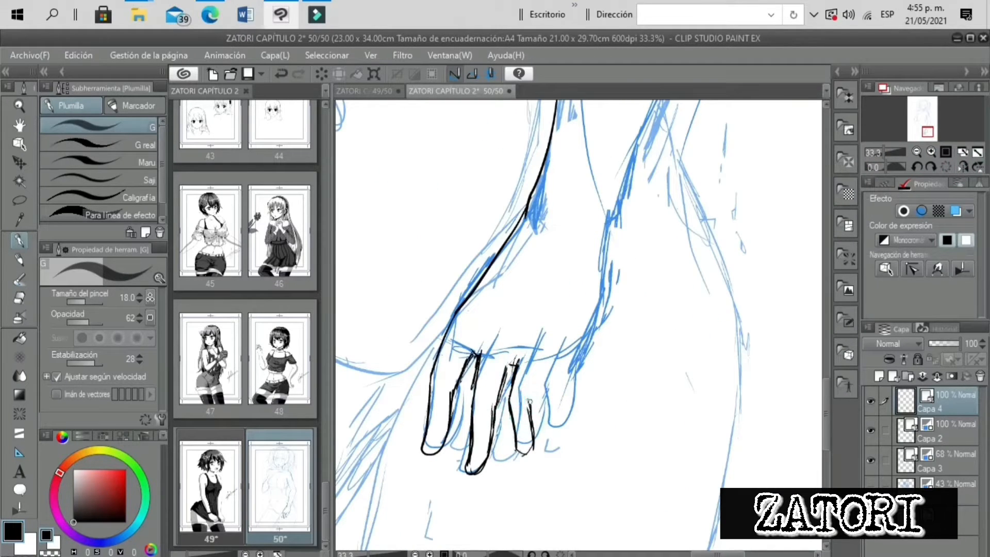
left_click(879, 153)
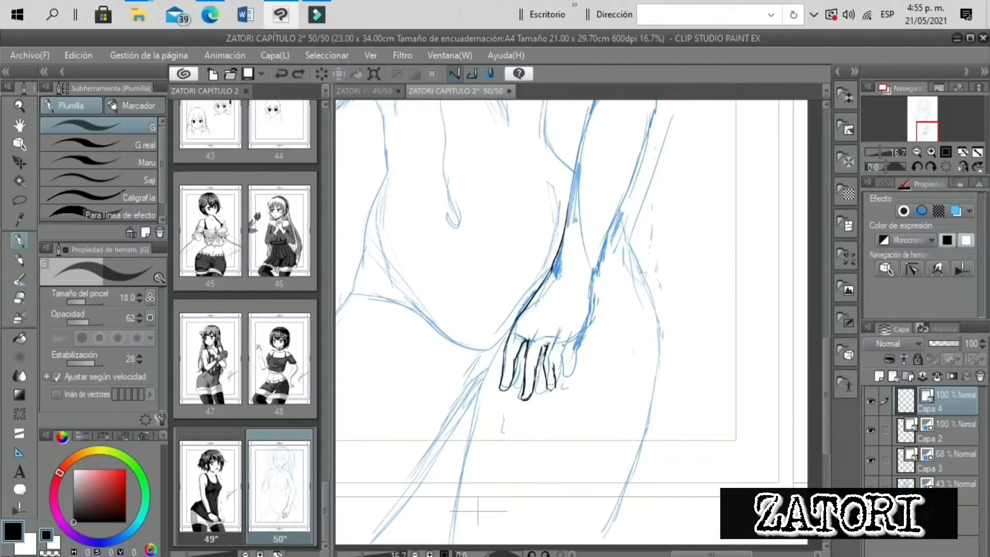
left_click(931, 152)
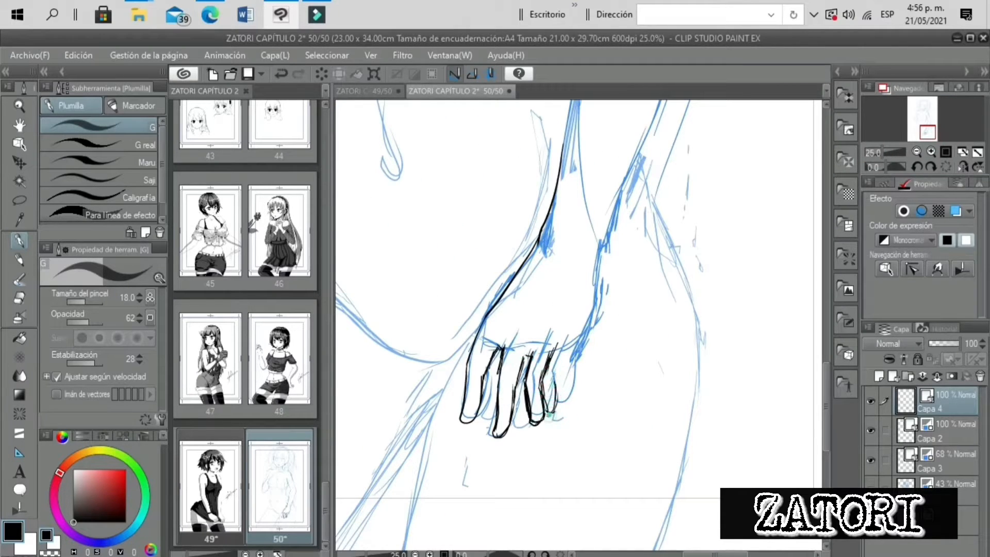
left_click_drag(585, 330, 601, 251)
left_click(963, 166)
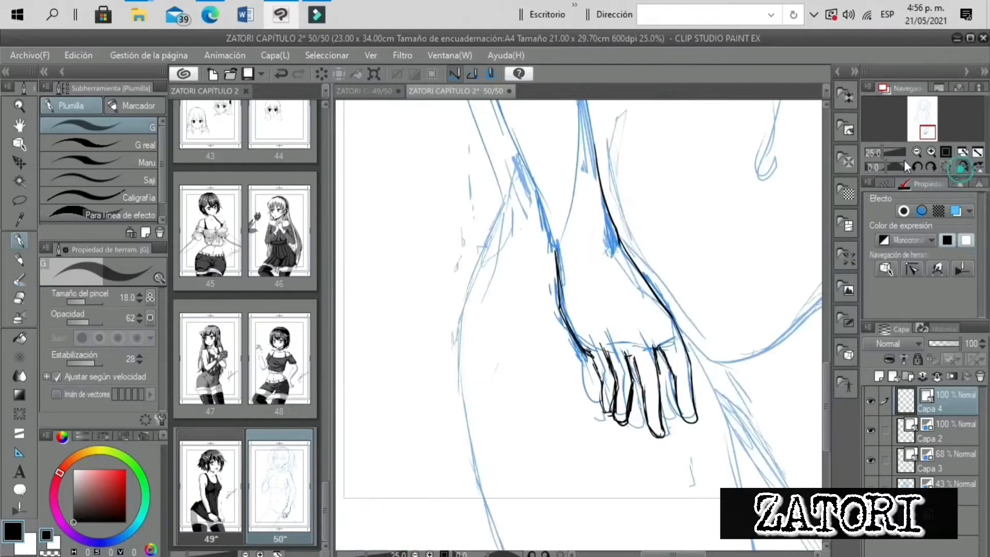
Erase the old blue hand lines beneath the new linework on Capa 2 and Capa 3 with the Más fuerte eraser
left_click_drag(876, 152, 880, 153)
left_click(19, 297)
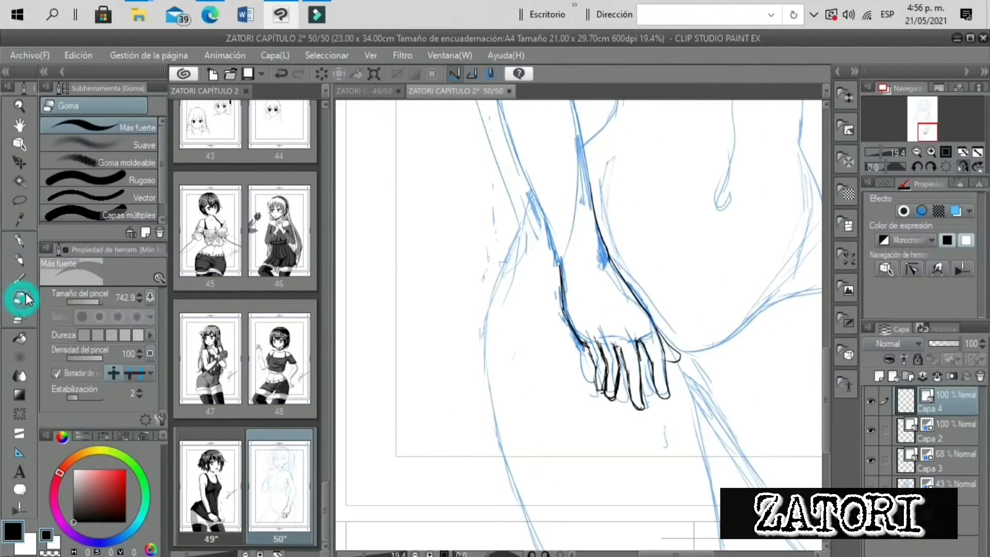
left_click(935, 431)
mouse_move(567, 310)
left_mouse_down()
mouse_move(593, 262)
mouse_move(610, 382)
left_mouse_up()
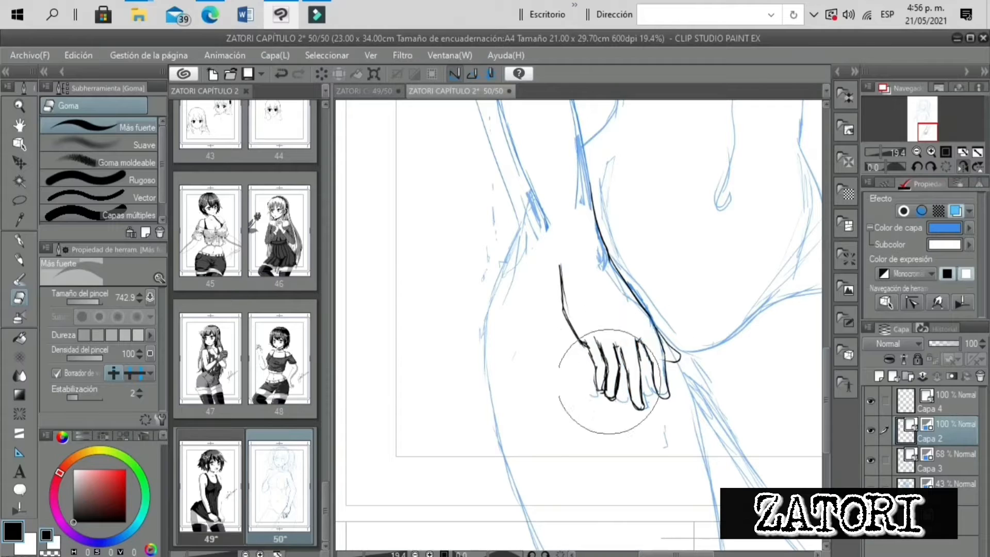
left_click(604, 305, "ctrl+shift")
mouse_move(603, 304)
left_mouse_down()
mouse_move(605, 296)
mouse_move(604, 395)
left_mouse_up()
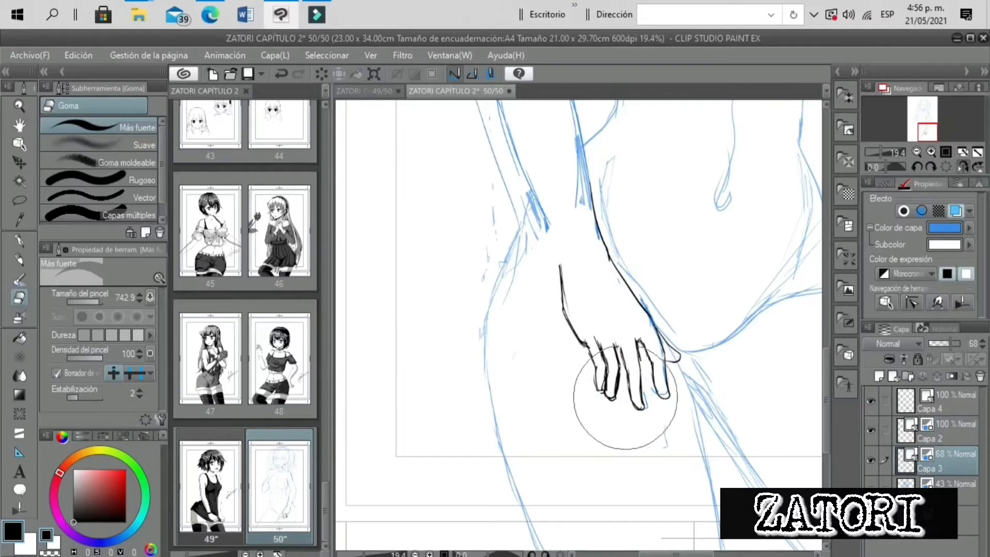
left_click(936, 431)
Ink the forearm and upper arm contours on Capa 4 from the wrist up towards the shoulder
left_click_drag(881, 152, 877, 150)
key("p")
left_click(941, 403)
left_click(878, 152)
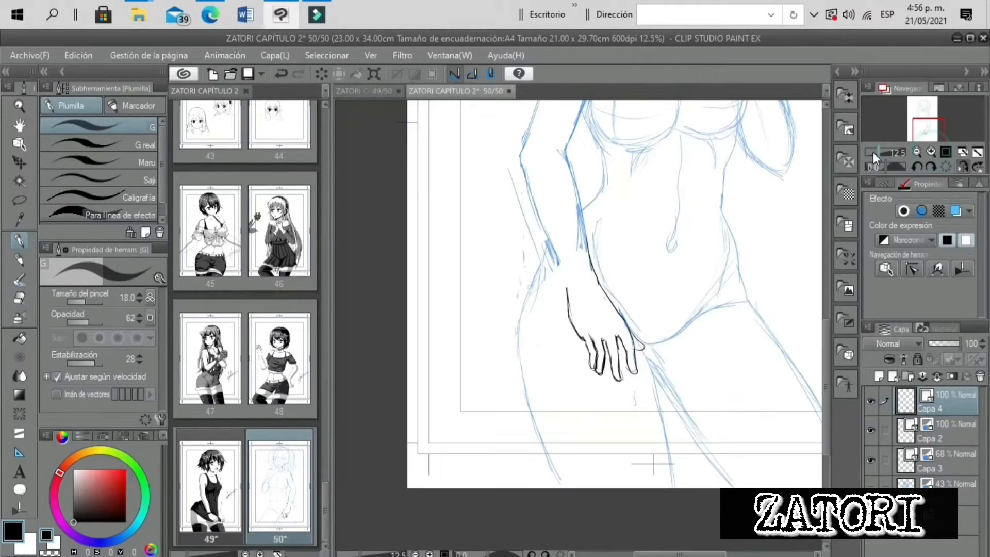
left_click_drag(550, 247, 567, 287)
left_click_drag(567, 258, 603, 351)
mouse_move(622, 340)
left_mouse_down()
mouse_move(602, 246)
mouse_move(625, 183)
left_mouse_up()
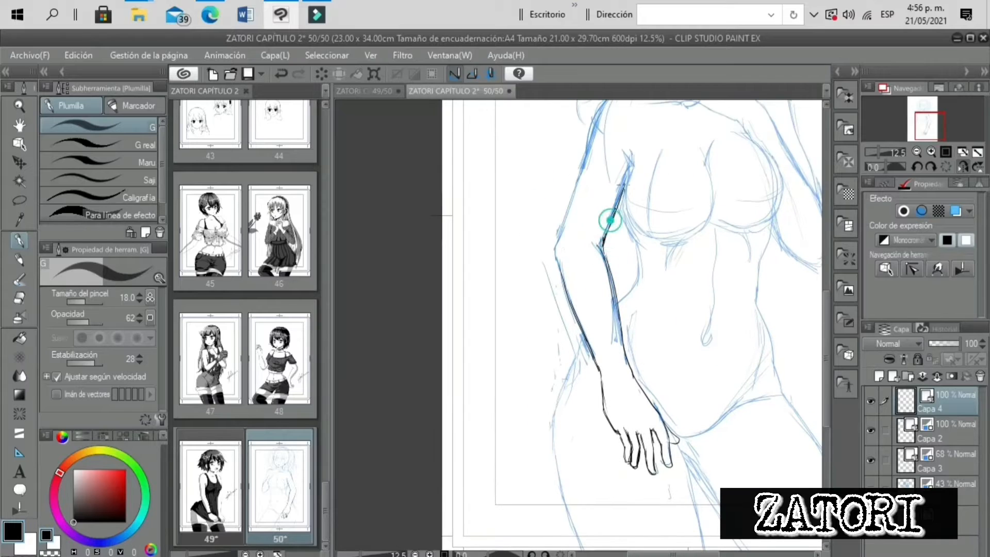
left_click_drag(556, 252, 609, 107)
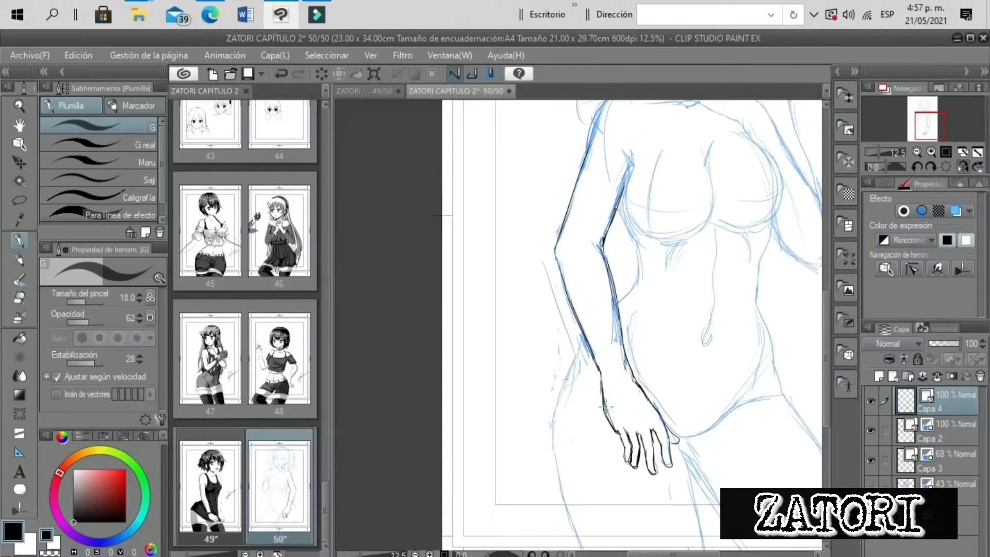
Reinforce the hand's outer contour and knuckle area on Capa 4 with the G pen
left_click(874, 152)
left_click_drag(605, 407, 633, 482)
left_click(879, 154)
left_click(880, 152)
left_click(19, 297)
left_click(135, 201)
left_click(878, 153)
left_click(19, 241)
mouse_move(603, 392)
left_mouse_down()
mouse_move(617, 444)
mouse_move(661, 444)
left_mouse_up()
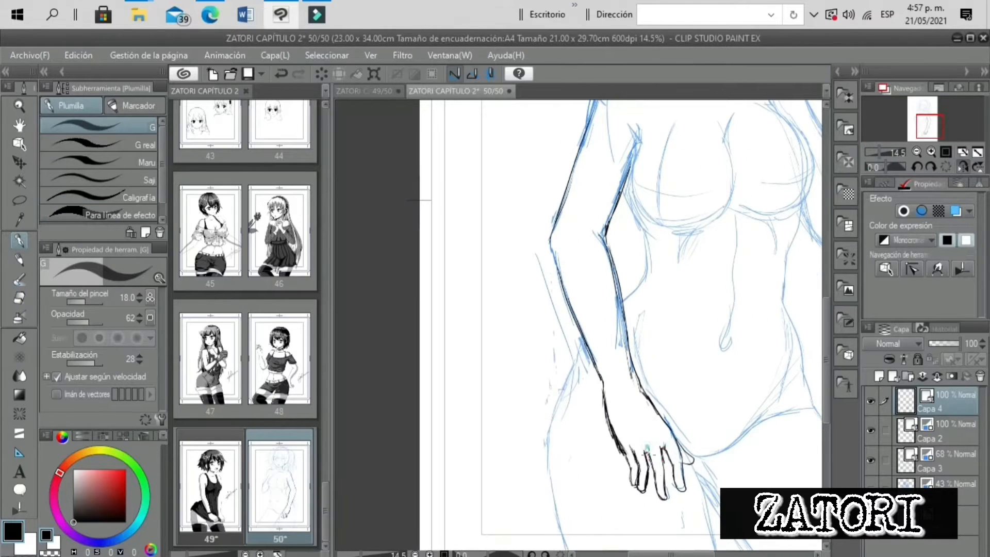
Flip the view horizontally and turn off the blue layer colour on Capa 3 and Capa 2
left_click(963, 166)
left_click_drag(876, 153, 881, 152)
left_click(927, 455)
left_click(926, 426)
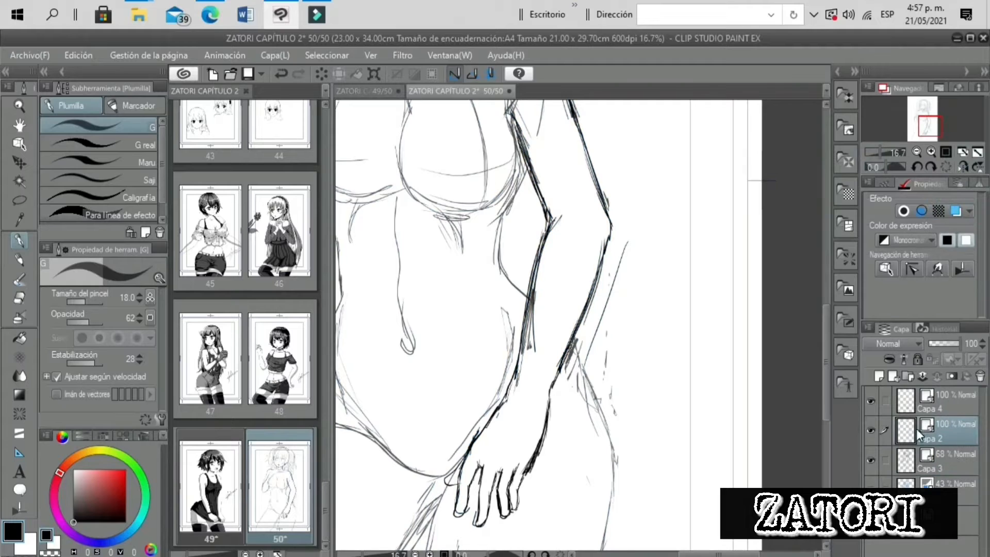
Erase the stray contour line beside the forearm on Capa 2 with the Más fuerte eraser, and make Capa 3 active
left_click(19, 297)
left_click(125, 125)
left_click(523, 407)
left_click(955, 464)
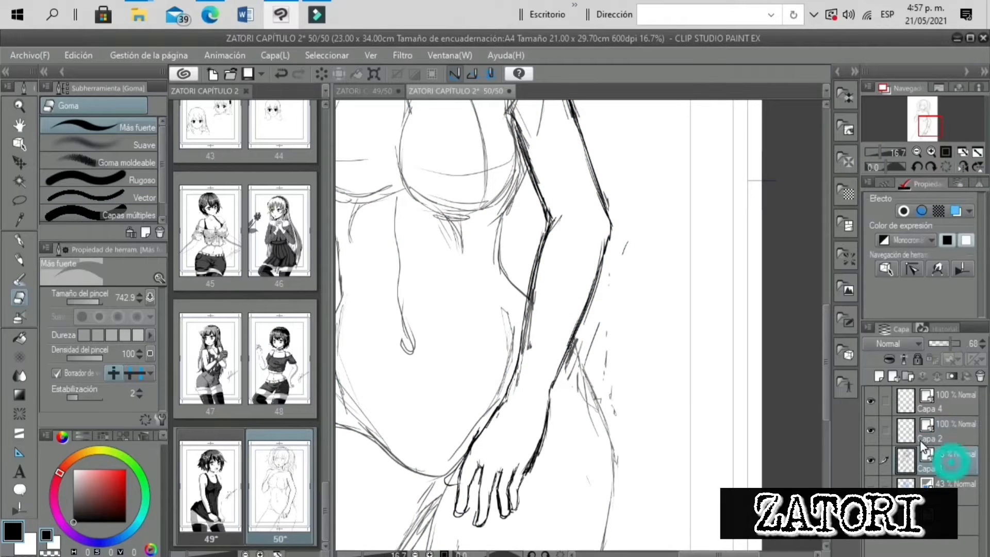
Flip the view horizontally again to show the whole figure, and switch back to the G pen
left_click_drag(878, 151, 876, 150)
left_click_drag(920, 121, 907, 127)
left_click(960, 165)
left_click(21, 240)
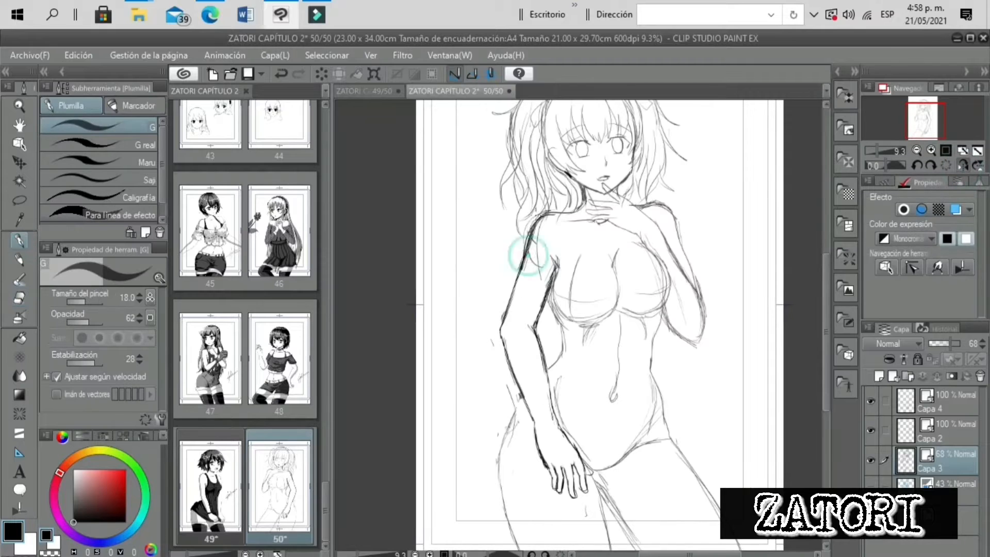
Try to merge Capa 4, Capa 2 and Capa 3 into a single layer
right_click(952, 404)
left_click(902, 409)
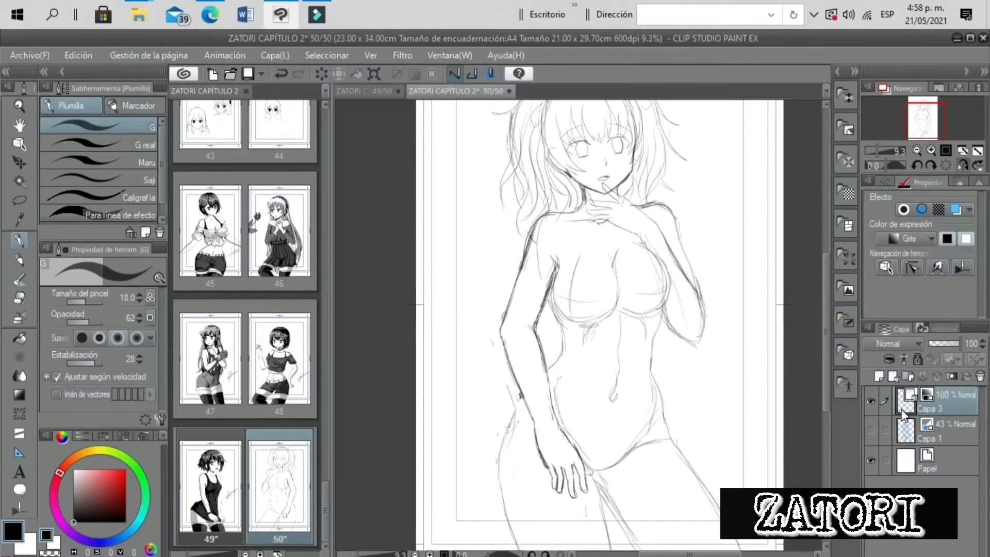
key("ctrl+z")
Set Capa 3's opacity to 100, then merge Capa 4, Capa 2 and Capa 3 into one layer
left_click(958, 344)
left_click(945, 433)
left_click(952, 403)
left_click(950, 450, "shift")
right_click(950, 450)
left_click(901, 455)
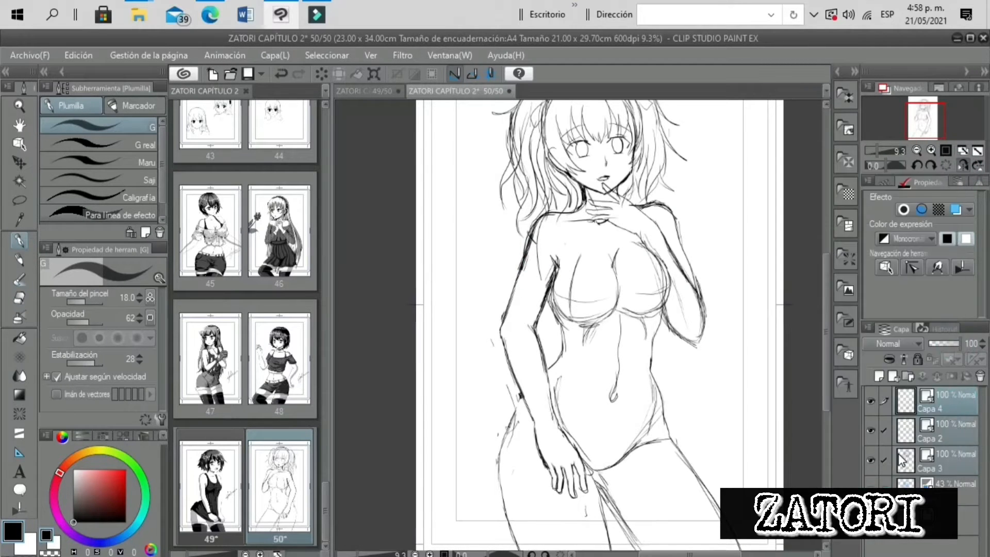
Check the merged linework by toggling its visibility, and show the blue sketch on Capa 1 beneath it
left_click(873, 149)
left_click(871, 401)
left_click_drag(873, 149, 876, 151)
left_click(871, 401)
left_click(871, 430)
left_click_drag(915, 111, 918, 115)
left_click(931, 150)
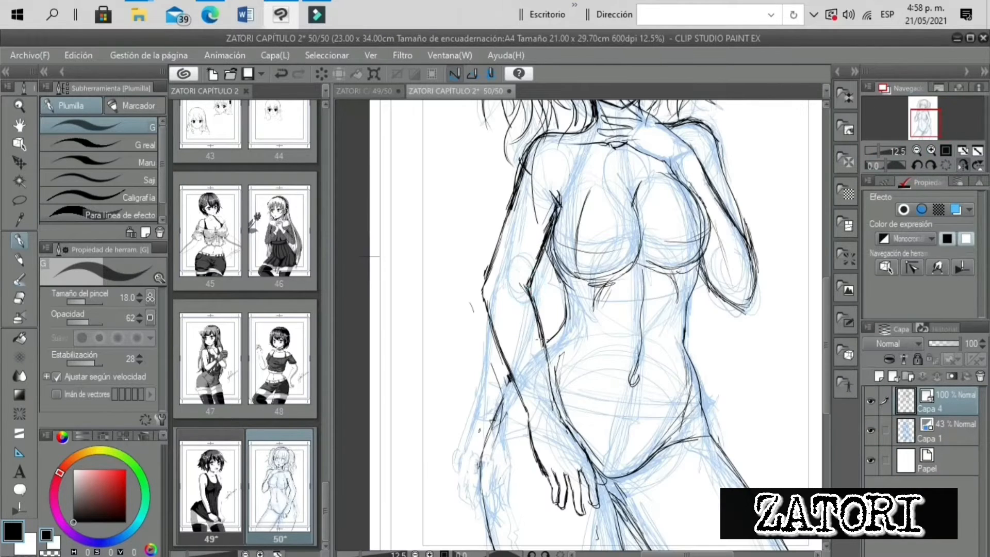
Draw a curved line across the wrist on Capa 4 and trim the forearm's outer contour with the Vector eraser
left_click_drag(545, 345, 558, 417)
left_click_drag(508, 372, 558, 421)
left_click(22, 297)
left_click(141, 199)
left_click(522, 403)
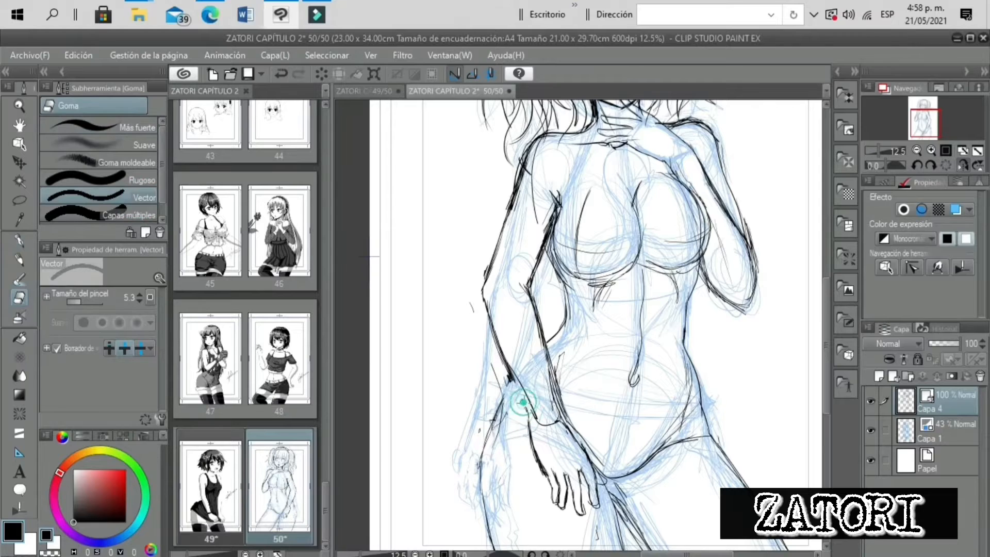
Select the hand with the Lazo tool and reposition it at the wrist with a transform
left_click(20, 201)
left_click(922, 129)
mouse_move(522, 338)
left_mouse_down()
mouse_move(546, 433)
mouse_move(552, 397)
mouse_move(537, 375)
mouse_move(549, 391)
left_mouse_up()
key("ctrl+t")
left_click(485, 469)
left_click_drag(879, 150, 873, 151)
left_click(434, 389)
Redraw the forearm's outer contour from the elbow down to the wrist with the G pen
left_click(878, 150)
key("p")
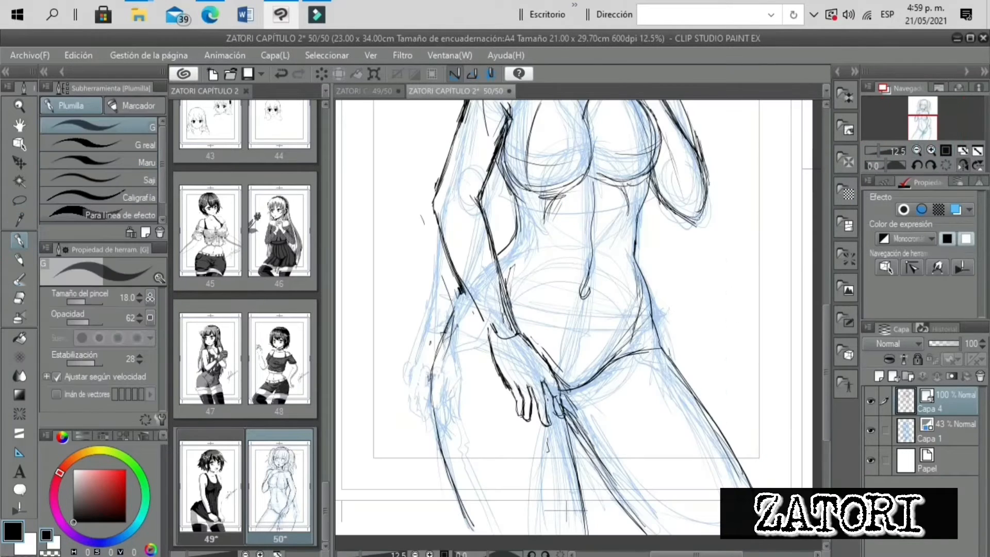
left_click_drag(444, 227, 487, 337)
Doodle a small crying face beside the figure's hip and undo its strokes
left_click_drag(716, 255, 714, 257)
left_click_drag(750, 248, 749, 249)
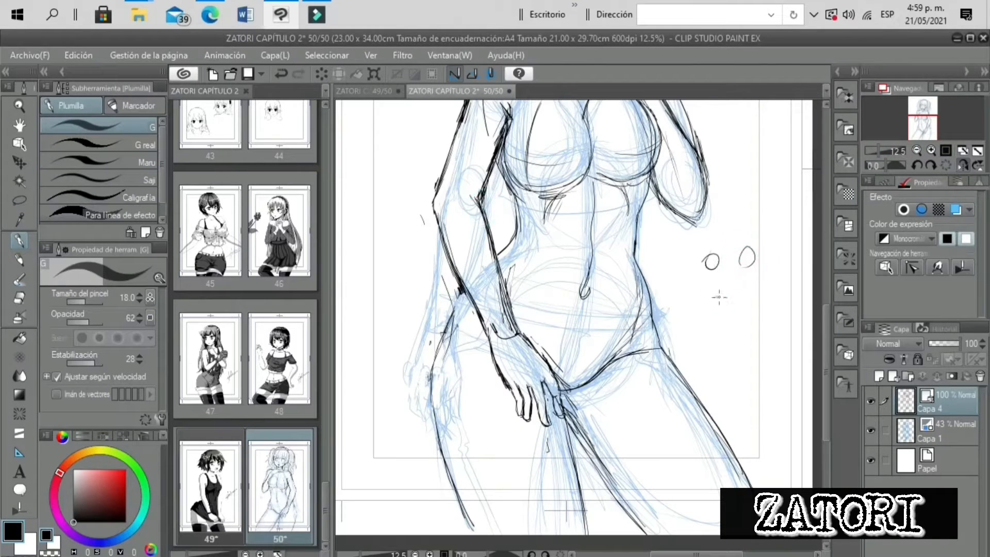
left_click_drag(725, 330, 718, 350)
left_click_drag(726, 351, 736, 348)
left_click_drag(754, 321, 750, 343)
left_click_drag(760, 341, 771, 335)
key("ctrl+z")
key("ctrl+z")
key("ctrl+z")
key("ctrl+z")
key("ctrl+z")
key("ctrl+z")
key("ctrl+z")
key("ctrl+z")
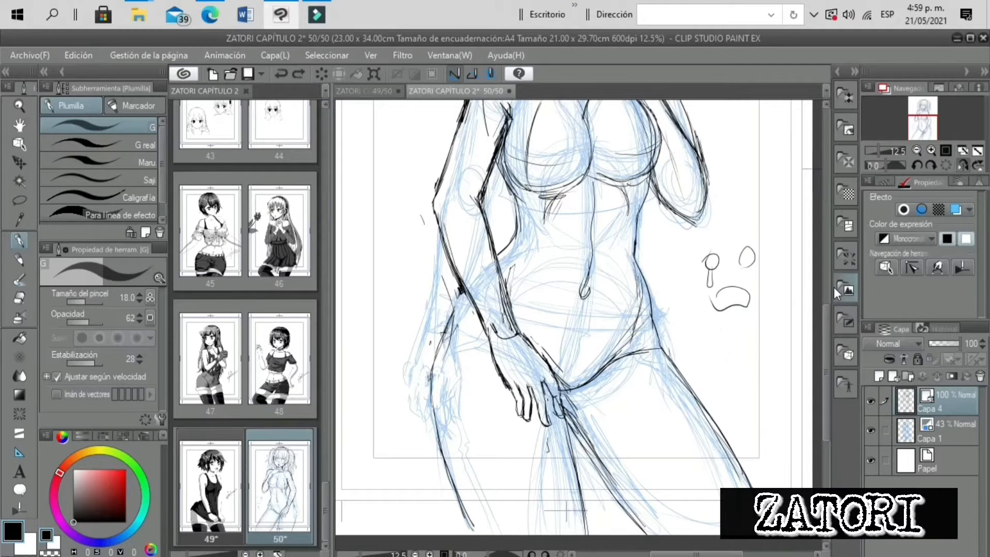
Try to add a stroke across the wrist of the lowered arm
left_click_drag(877, 150, 880, 150)
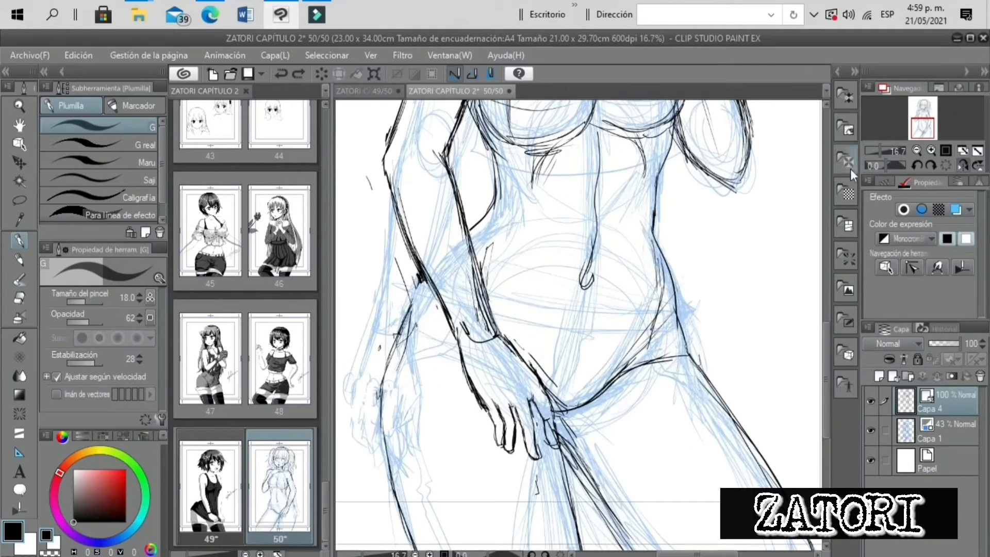
left_click_drag(493, 339, 462, 344)
left_click_drag(881, 150, 876, 150)
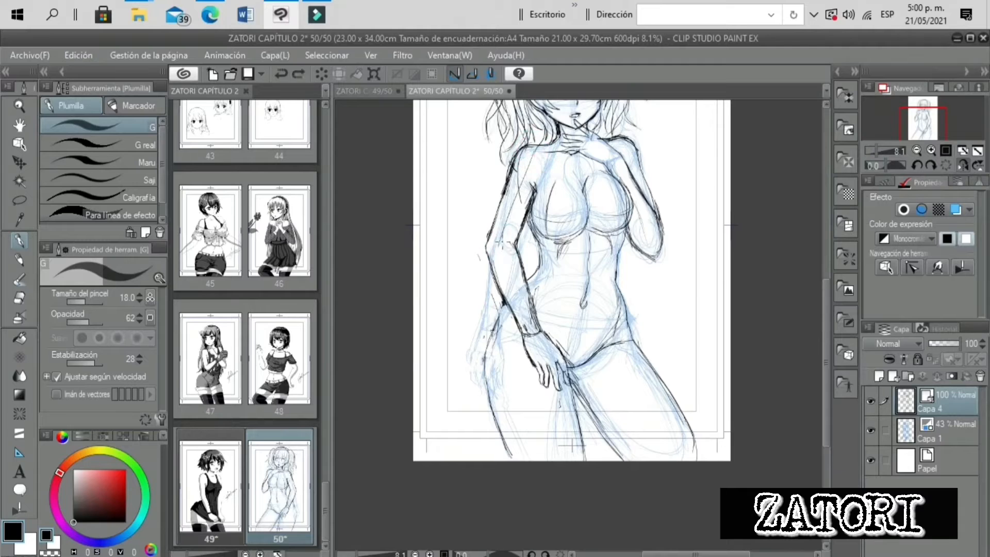
key("ctrl+z")
Sketch a cropped halter top on Capa 4, with straps from the neck and a curved hem under the bust
left_click_drag(923, 127, 924, 110)
left_click(932, 151)
mouse_move(467, 198)
left_mouse_down()
mouse_move(473, 188)
mouse_move(470, 208)
left_mouse_up()
mouse_move(574, 174)
left_mouse_down()
mouse_move(592, 169)
mouse_move(608, 201)
left_mouse_up()
left_click_drag(464, 230, 433, 268)
left_click_drag(588, 198, 604, 249)
Hide the blue sketch layer Capa 1 and flip the view horizontally to check the linework
left_click_drag(879, 150, 876, 150)
left_click(906, 118)
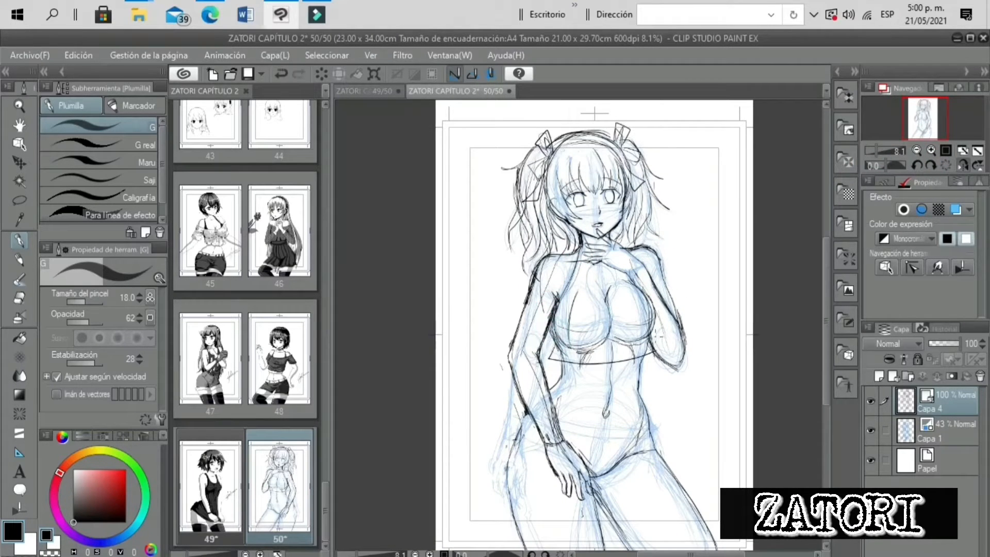
left_click(919, 124)
left_click(924, 114)
left_click_drag(876, 150, 878, 150)
left_click(870, 430)
left_click(939, 127)
left_click(962, 165)
left_click(925, 118)
left_click(923, 109)
Add loose hair strands to the pigtail beside the bow with the G pen
left_click_drag(557, 227, 537, 298)
left_click_drag(565, 224, 512, 278)
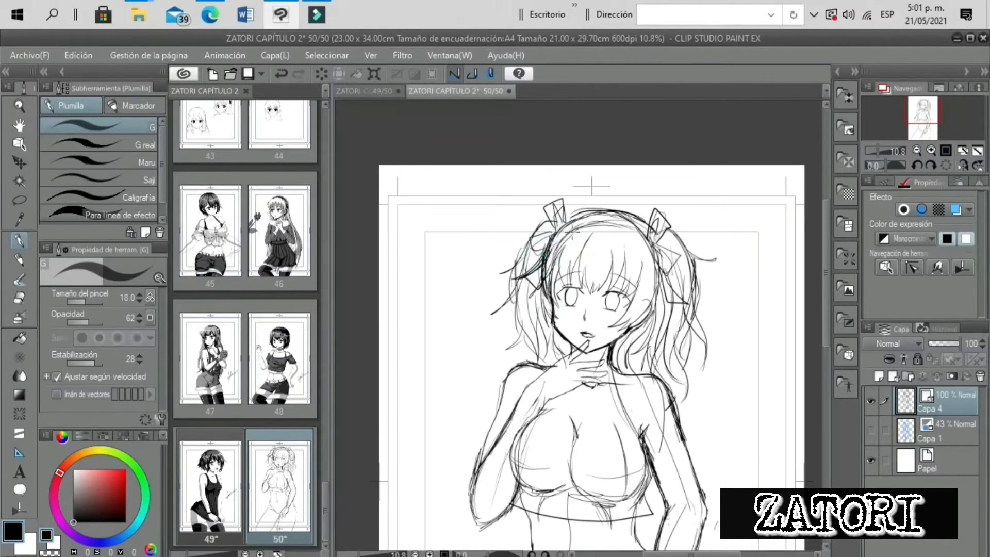
left_click_drag(878, 150, 883, 150)
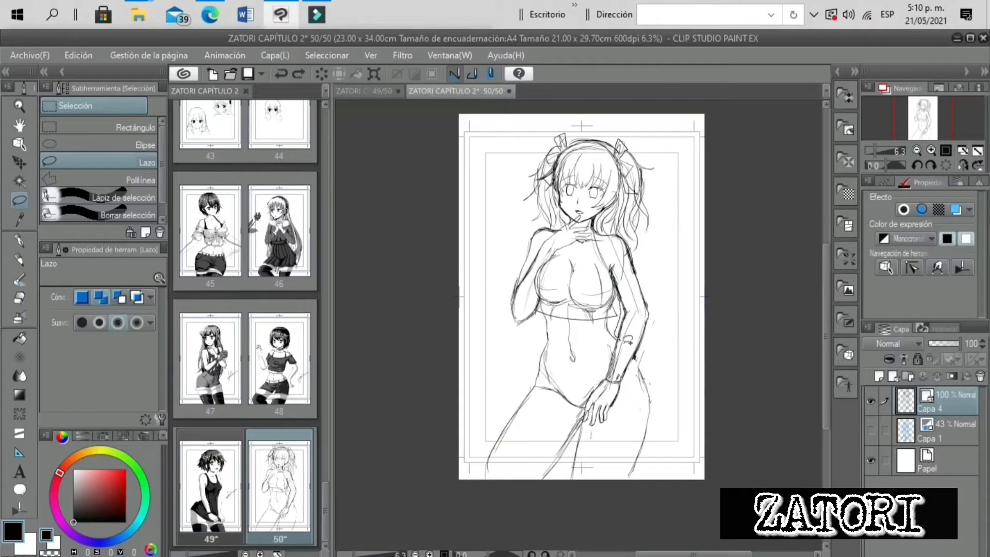
Select the upper part of the lowered arm with the Lazo tool, shift it slightly outwards and deselect
mouse_move(628, 341)
left_mouse_down()
mouse_move(620, 233)
mouse_move(632, 250)
left_mouse_up()
left_click(691, 380)
key("Return")
key("ctrl+d")
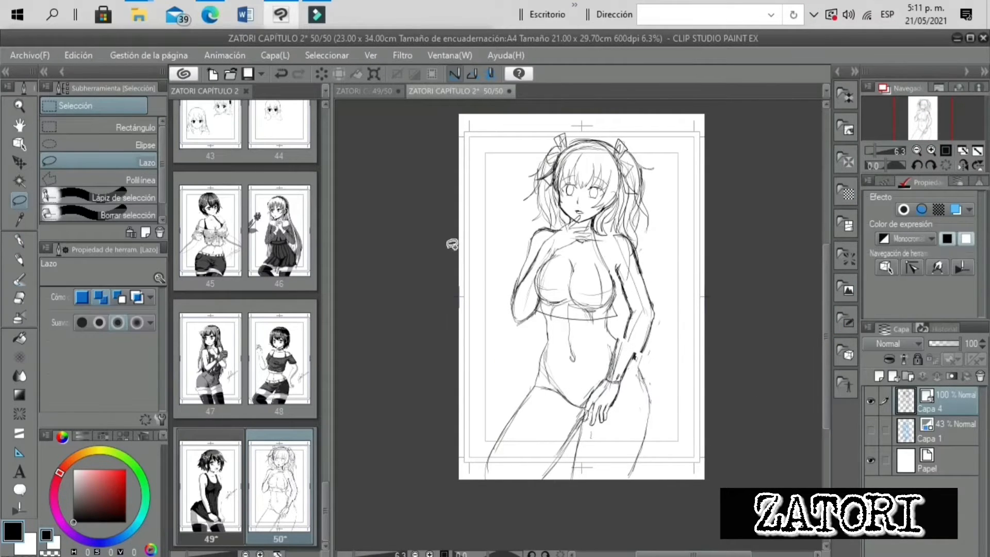
Flip the view horizontally and reinforce the upper arm's inner contour with the G pen
key("p")
left_click(962, 165)
left_click_drag(543, 259, 527, 312)
left_click(19, 297)
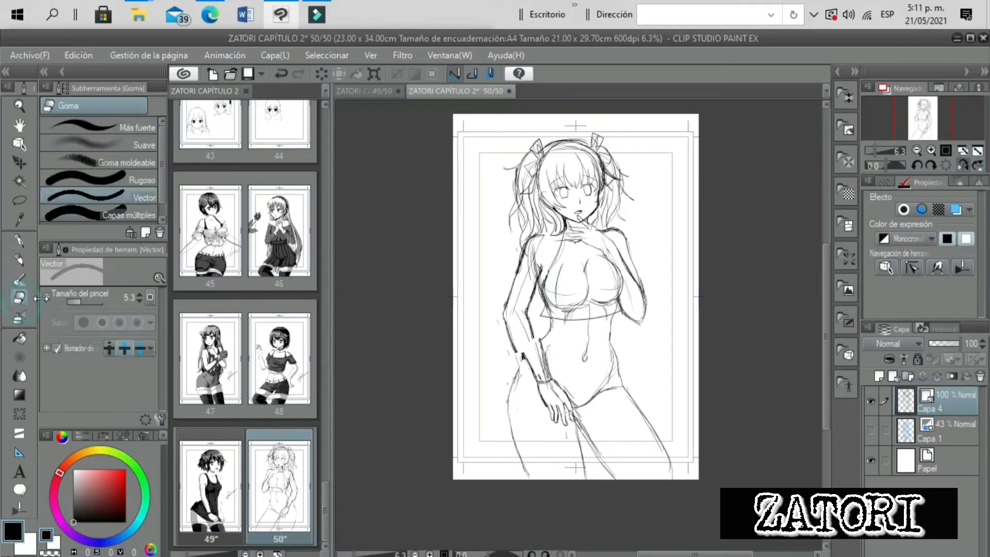
key("p")
Redraw the curved contours of the bust on Capa 4 with the G pen
left_click(930, 150)
left_click(931, 150)
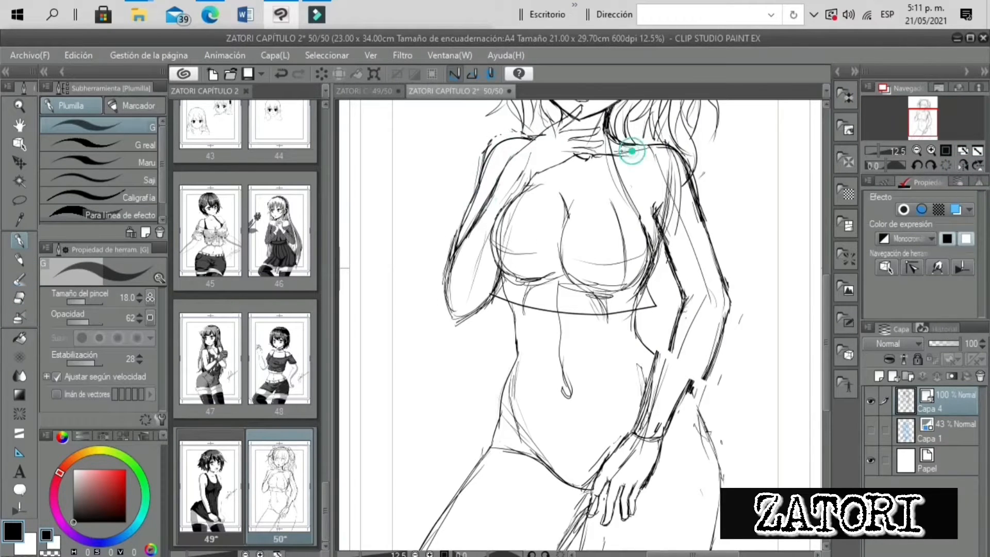
key("ctrl+minus")
key("ctrl+minus")
key("ctrl+minus")
key("ctrl+plus")
key("ctrl+plus")
mouse_move(572, 243)
left_mouse_down()
mouse_move(567, 288)
mouse_move(570, 232)
left_mouse_up()
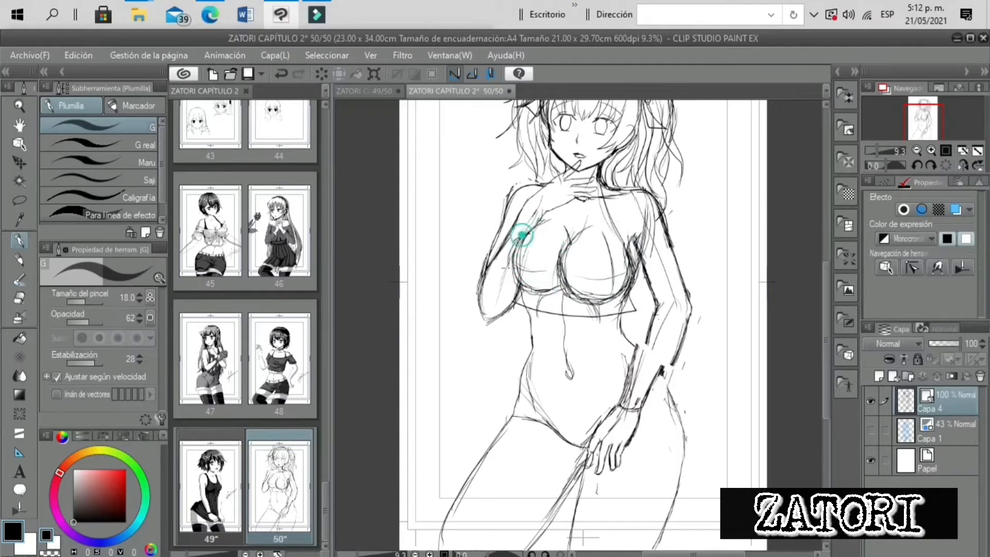
key("ctrl+minus")
key("ctrl+plus")
left_click(640, 255)
Select the forearm and hand with the Lazo tool and transform them to line up with the elbow
key("m")
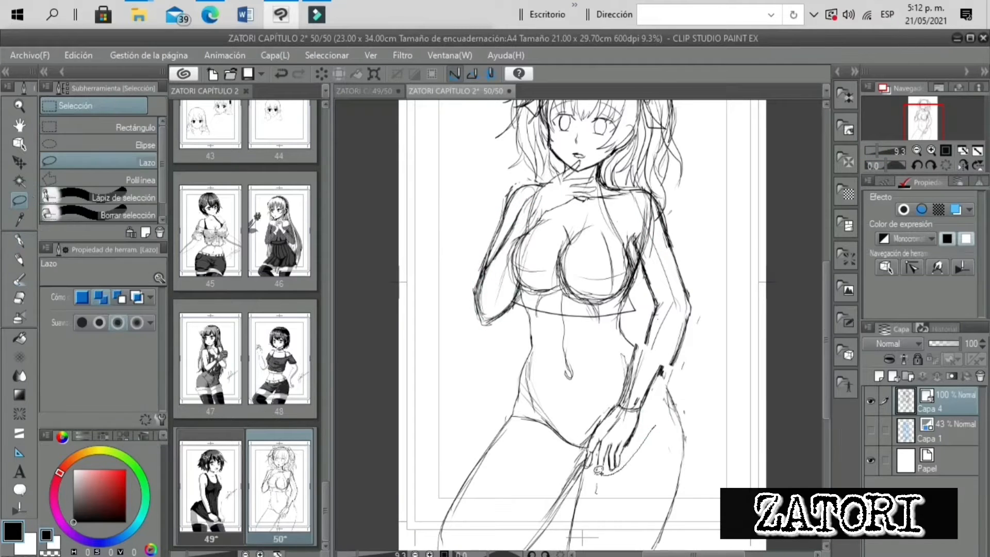
left_click_drag(671, 363, 653, 395)
key("ctrl+t")
key("Return")
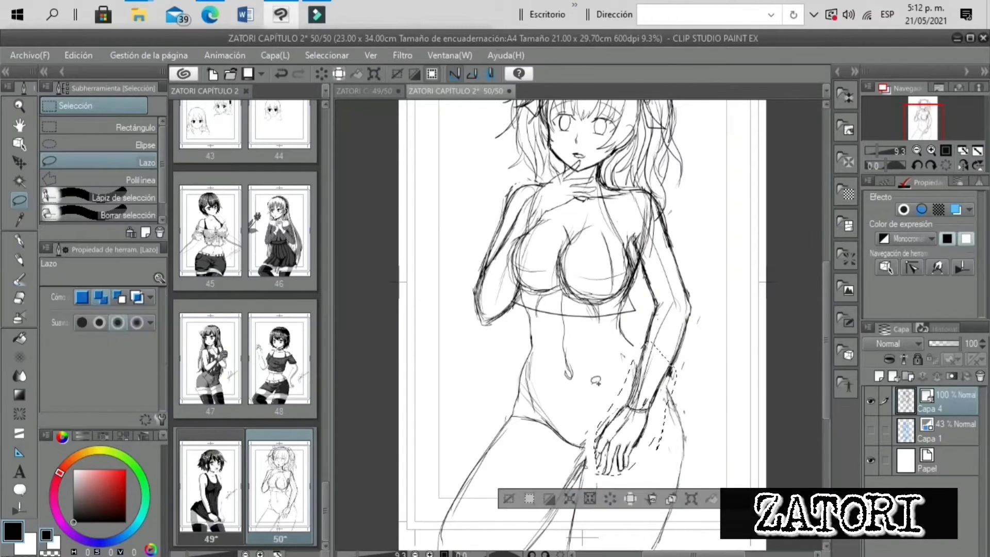
Clear the selection and sketch the waist and hip lines behind the lowered arm with the G pen
key("ctrl+d")
key("p")
left_click(917, 150)
left_click(930, 150)
left_click_drag(650, 351, 709, 428)
left_click_drag(639, 314, 673, 376)
left_click_drag(587, 488, 614, 464)
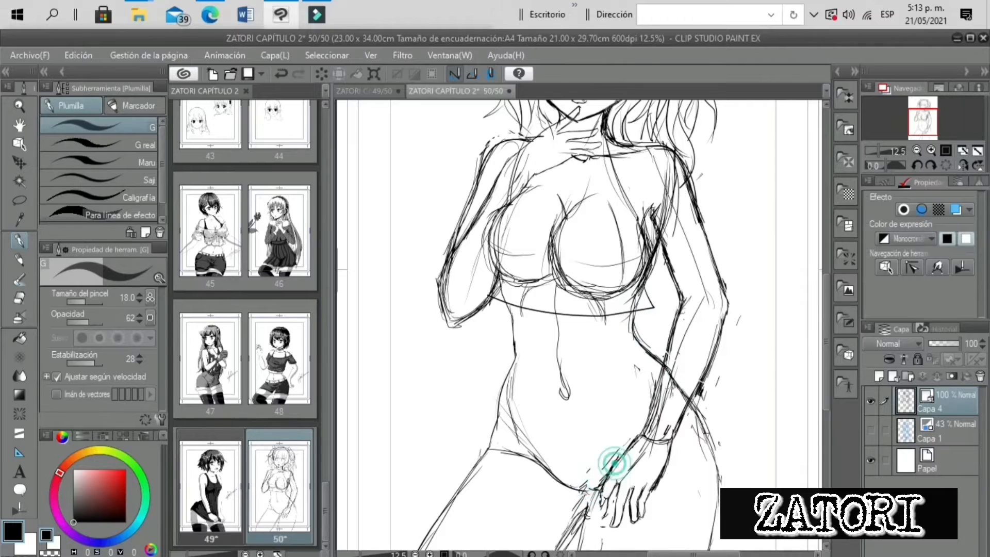
left_click_drag(874, 151, 876, 150)
left_click_drag(916, 122, 913, 120)
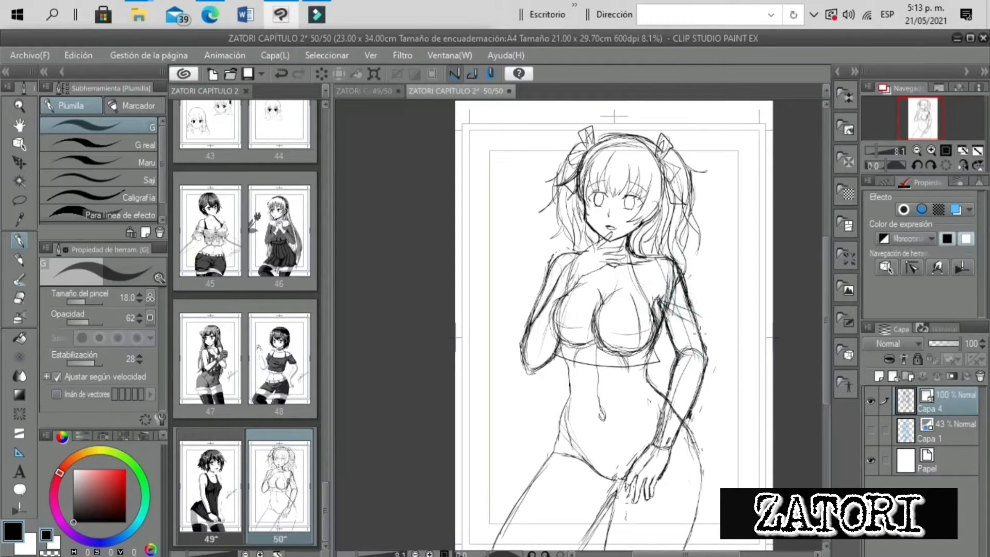
left_click_drag(876, 151, 877, 150)
key("ctrl+z")
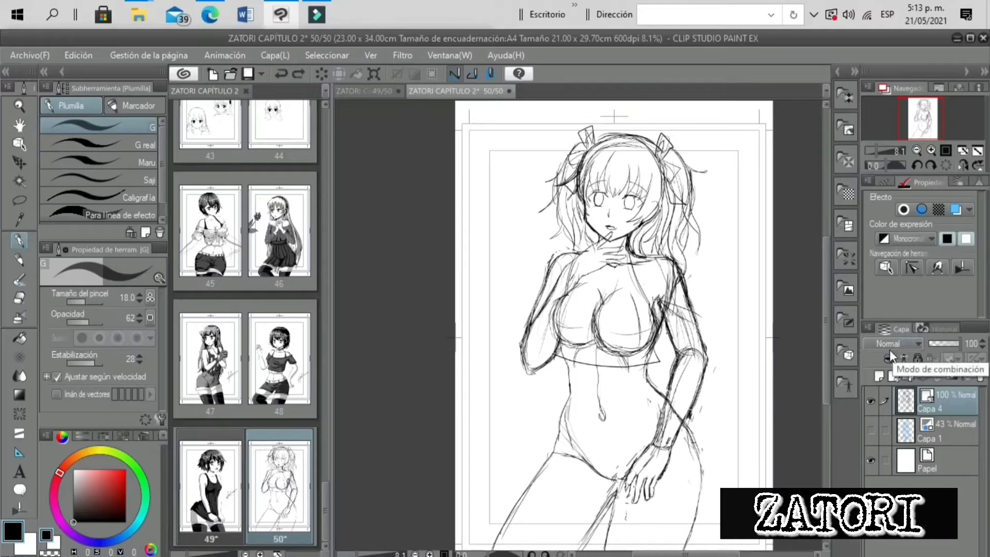
Add a new vector layer, set the brush size to 56.6 and sketch a centre line down the torso from the chin
left_click(893, 376)
left_click(90, 301)
left_click_drag(634, 127, 608, 260)
key("ctrl+z")
left_click_drag(636, 124, 630, 133)
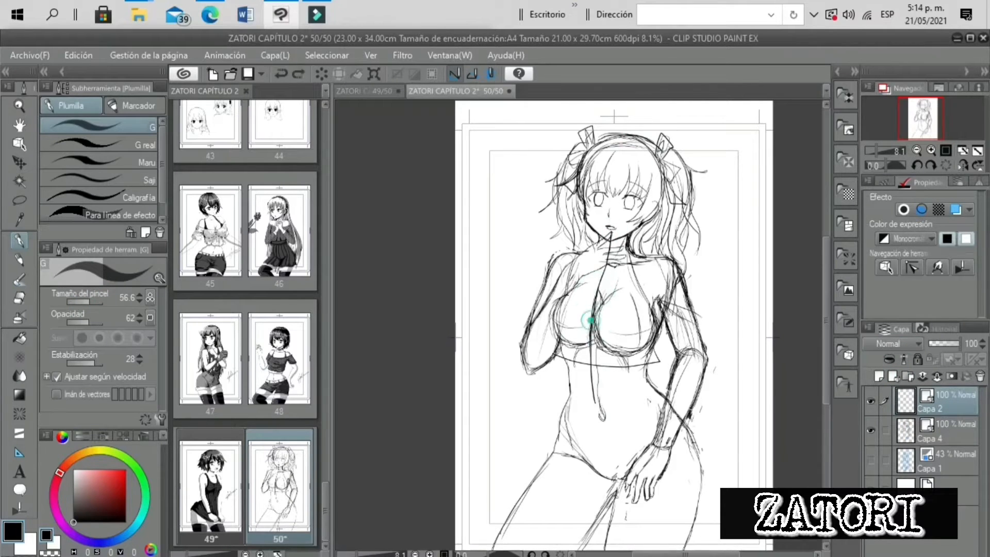
left_click_drag(591, 320, 622, 541)
mouse_move(590, 392)
left_mouse_down()
mouse_move(606, 337)
mouse_move(572, 384)
left_mouse_up()
mouse_move(619, 289)
left_mouse_down()
mouse_move(607, 314)
mouse_move(579, 321)
left_mouse_up()
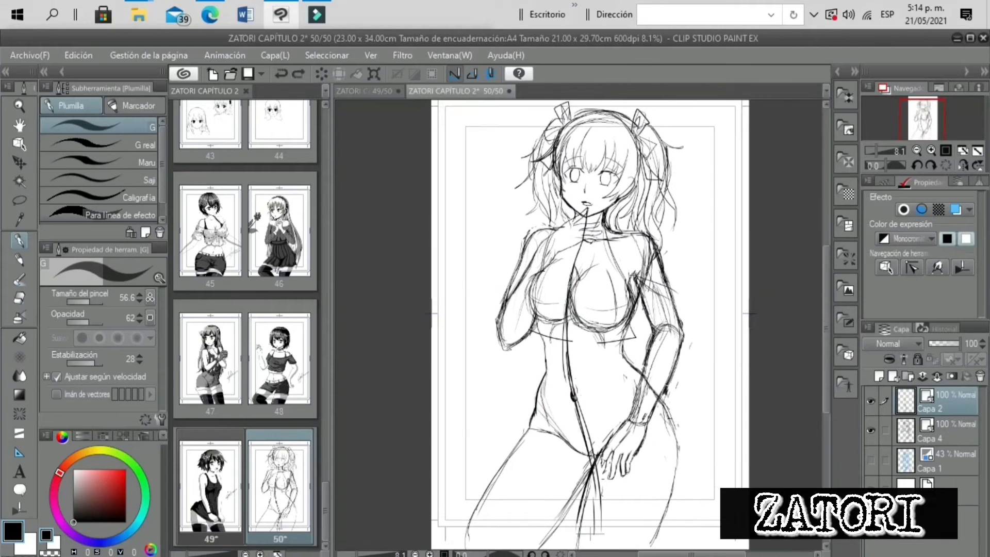
Erase stray lines along the centre of the upper torso and return to the pen on Capa 2
key("e")
mouse_move(588, 213)
left_mouse_down()
mouse_move(569, 287)
mouse_move(582, 322)
mouse_move(588, 274)
mouse_move(565, 322)
left_mouse_up()
left_click(939, 430)
key("p")
left_click(939, 402)
Redraw the chest contours on Capa 2 with heavier strokes, replacing the last two strokes
mouse_move(580, 272)
left_mouse_down()
mouse_move(581, 316)
mouse_move(629, 316)
mouse_move(570, 289)
left_mouse_up()
left_click_drag(534, 323, 559, 326)
left_click_drag(544, 266, 549, 324)
left_click_drag(608, 330, 610, 263)
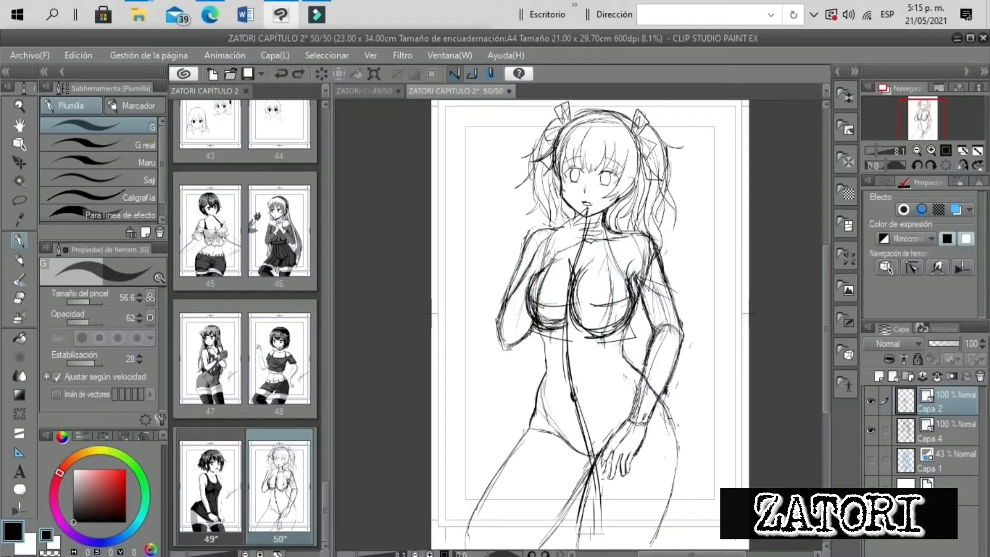
key("ctrl+z")
key("ctrl+z")
left_click_drag(544, 269, 539, 319)
left_click_drag(609, 276, 608, 326)
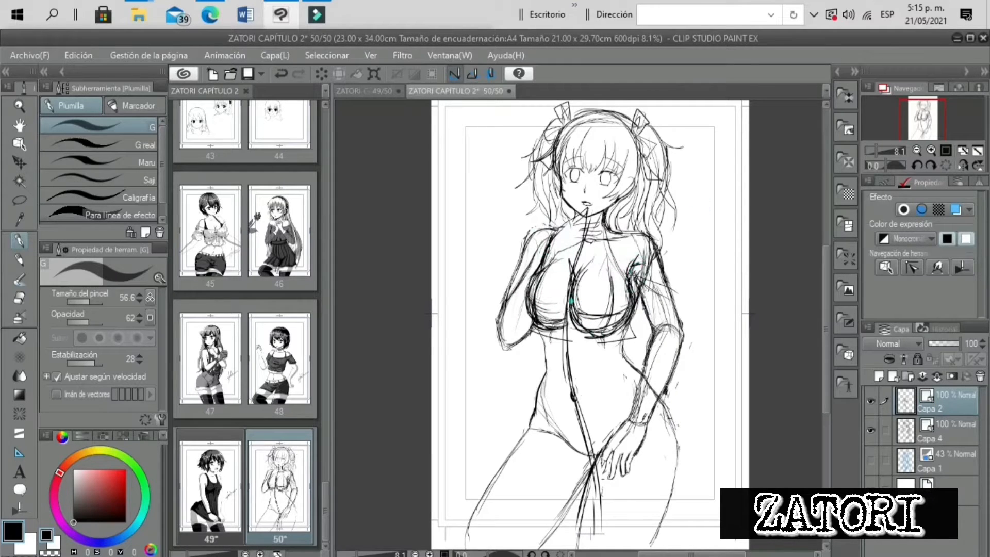
key("ctrl+plus")
key("ctrl+minus")
Mirror the canvas view and thicken the inner and outer thigh lines below the hips
key("h")
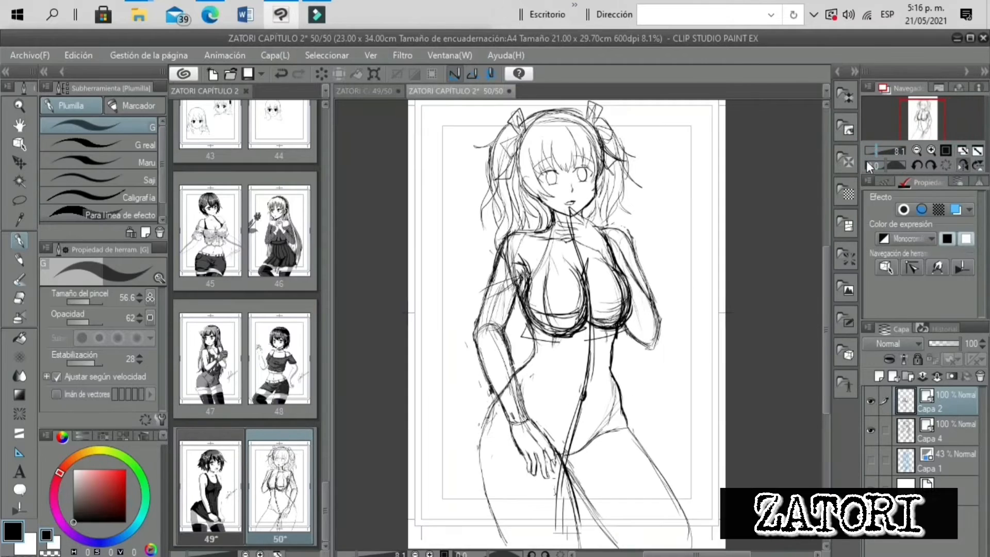
left_click_drag(562, 454, 593, 547)
left_click_drag(567, 469, 575, 405)
left_click_drag(488, 404, 524, 483)
key("ctrl+z")
left_click_drag(493, 418, 523, 483)
Thicken the shoulder line and the raised arm's outline, and restore the unmirrored canvas view
scroll(668, 444, "up", 2)
key("ctrl+plus")
left_click_drag(539, 262, 496, 275)
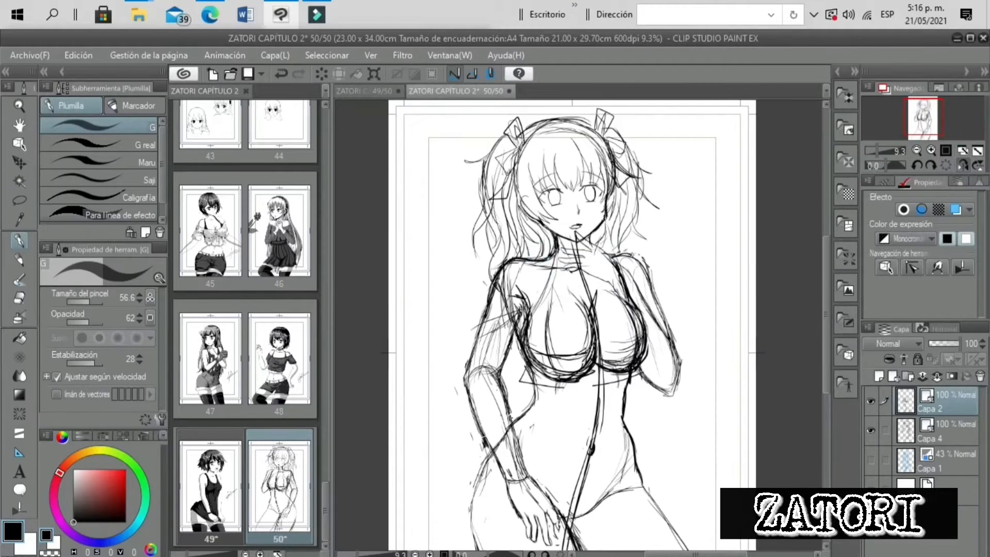
left_click_drag(635, 257, 677, 343)
key("ctrl+minus")
key("ctrl+plus")
mouse_move(666, 293)
left_mouse_down()
mouse_move(695, 369)
mouse_move(667, 399)
left_mouse_up()
key("ctrl+minus")
key("h")
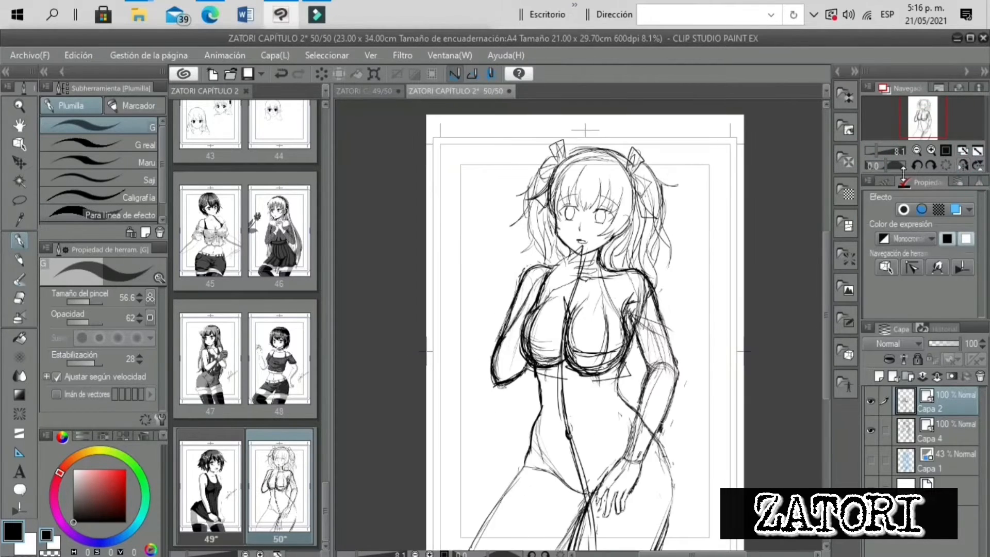
left_click(873, 151)
left_click(814, 15)
left_click(815, 105)
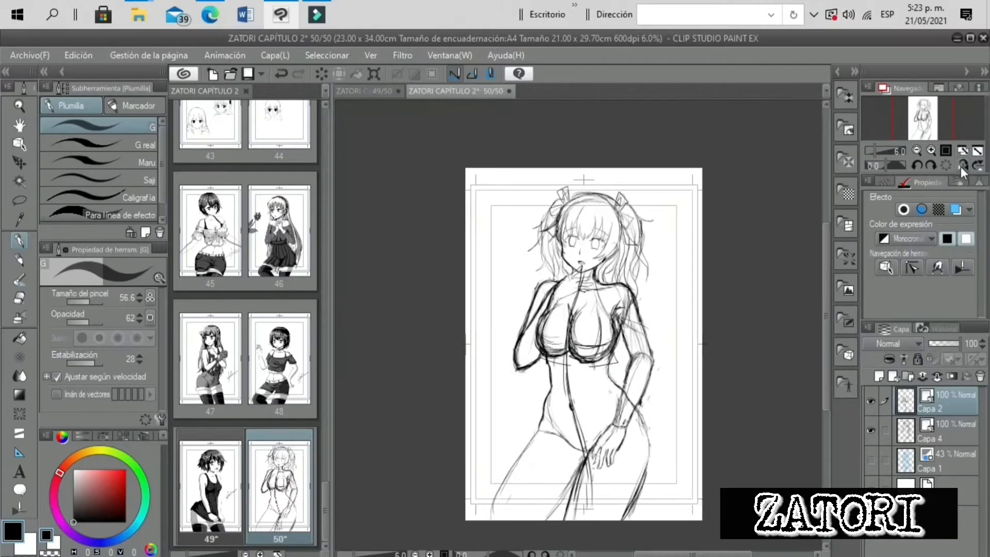
Mirror the canvas view, lasso the head and hair across Capa 2 and Capa 4, and start a transformation
left_click(962, 166)
left_click(874, 148)
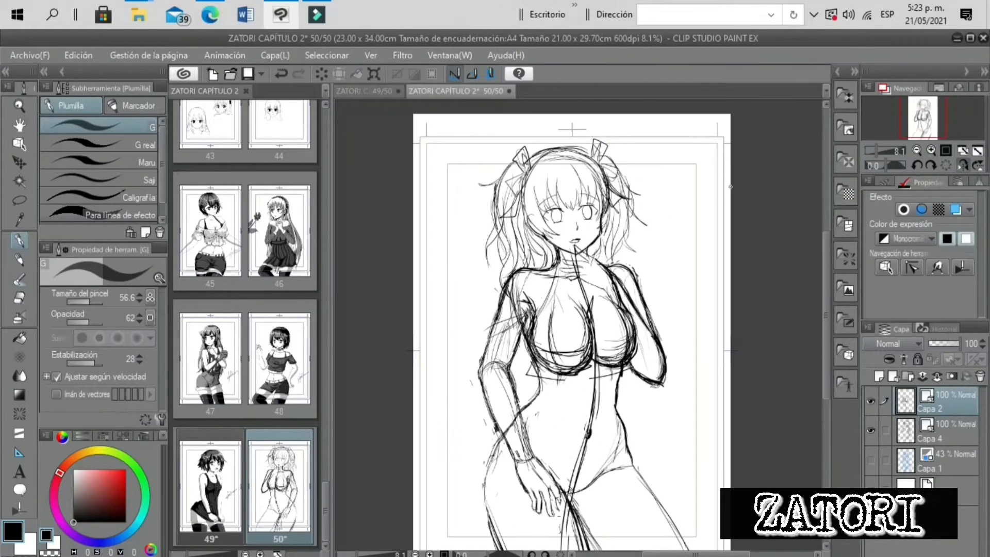
left_click_drag(875, 151, 877, 151)
key("m")
left_click(949, 424, "ctrl")
left_click_drag(648, 237, 590, 237)
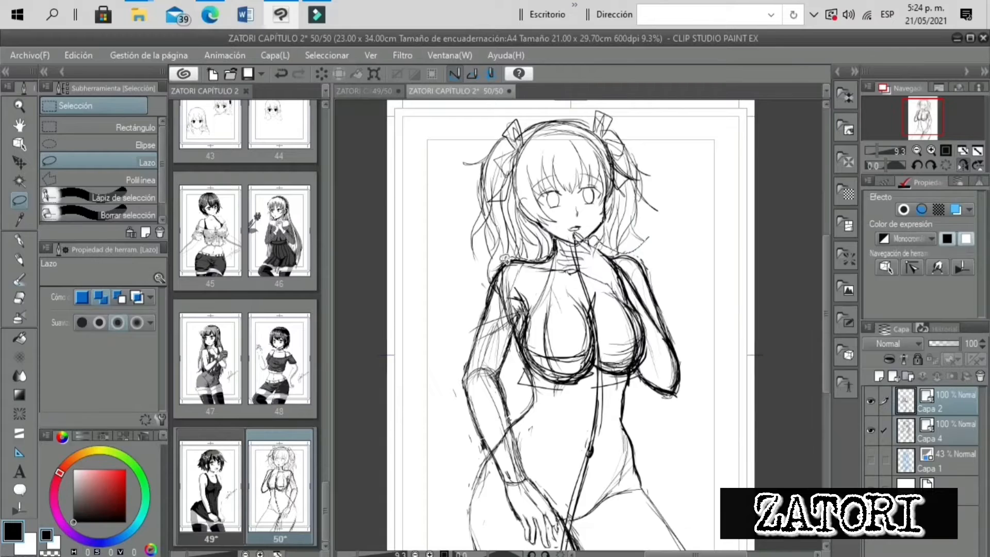
left_click_drag(507, 260, 663, 263)
left_click_drag(880, 153, 875, 154)
key("ctrl+t")
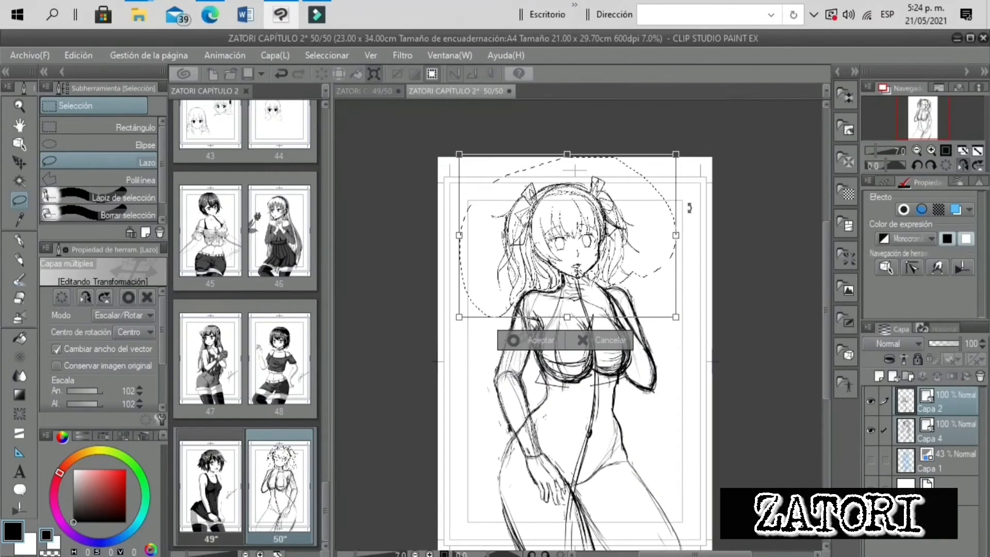
Try scaling the selected head to 102 % width and 103 % height, and undo both the scaling and the selection
left_click_drag(570, 158, 570, 153)
left_click_drag(462, 234, 457, 235)
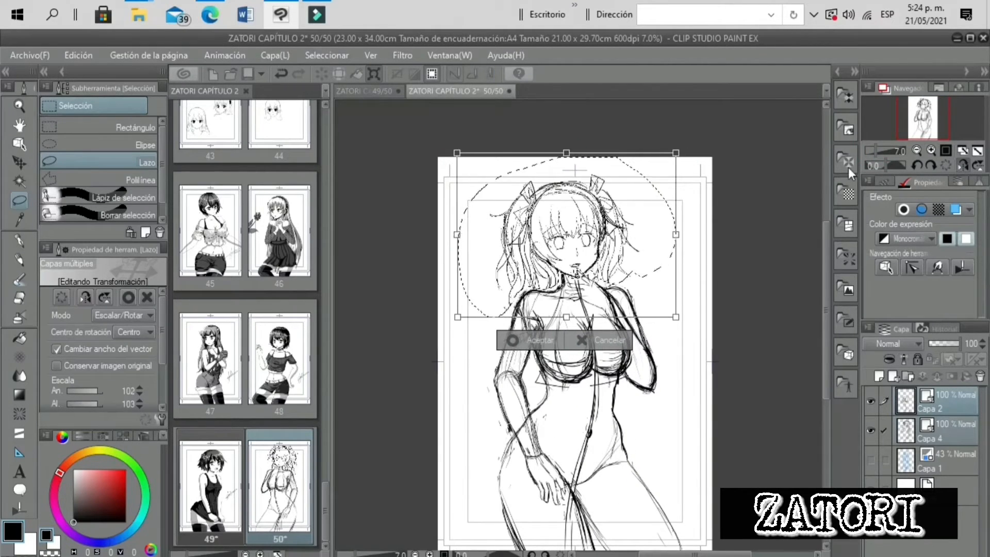
left_click(930, 150)
left_click(504, 345)
mouse_move(880, 159)
left_mouse_down()
mouse_move(872, 157)
mouse_move(879, 143)
left_mouse_up()
key("ctrl+z")
key("ctrl+z")
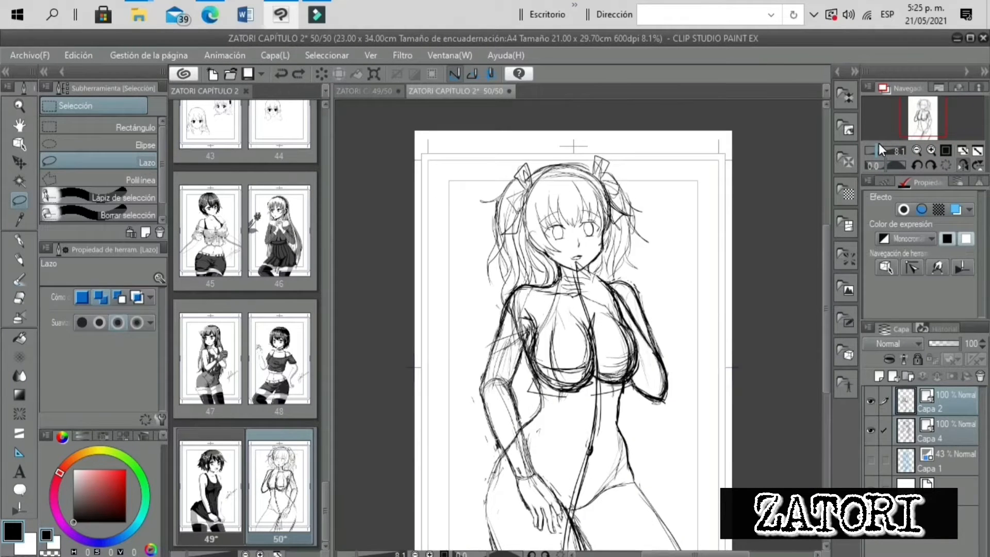
Add a new layer above Capa 2 and set the G pen's brush size to 18.0
left_click_drag(876, 151, 873, 151)
left_click(878, 376)
left_click(20, 241)
left_click(139, 295)
Lasso the whole figure across Capa 3, Capa 2 and Capa 4, scale it to 104 % and clear the selection
left_click(19, 200)
mouse_move(481, 255)
left_mouse_down()
mouse_move(711, 325)
mouse_move(508, 209)
left_mouse_up()
left_click(937, 459, "shift")
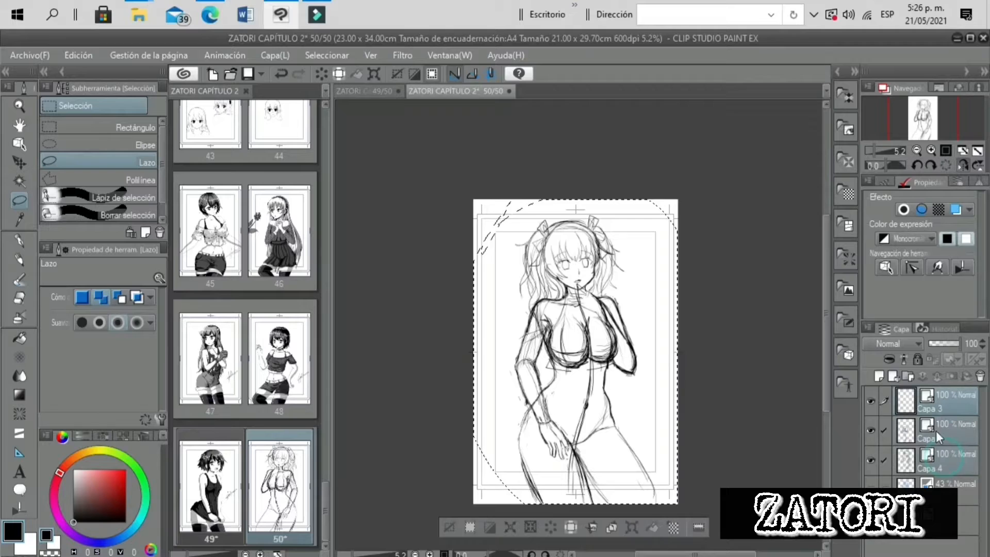
left_click(632, 526)
left_click_drag(575, 504, 576, 517)
left_click_drag(607, 415, 604, 420)
left_click(535, 527)
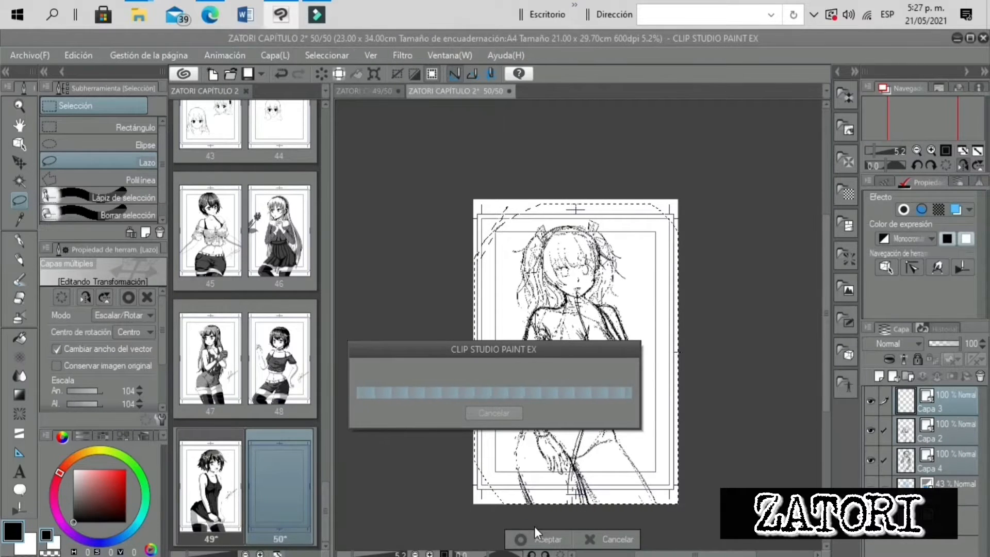
left_click(440, 512)
Sketch the halter top's neckline curves over the chest with the G pen
key("p")
scroll(580, 361, "up", 3)
left_click_drag(592, 358, 587, 320)
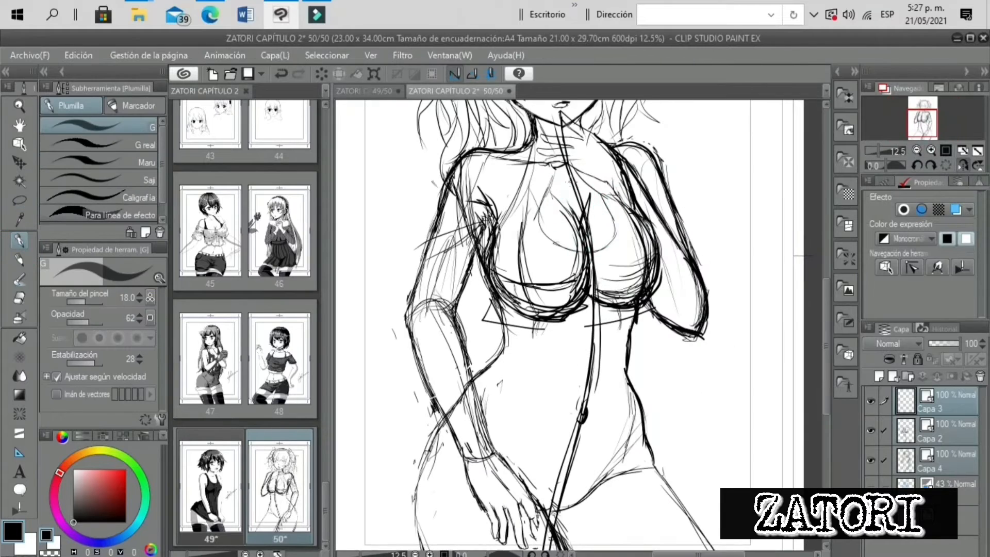
left_click_drag(556, 170, 585, 254)
left_click_drag(609, 207, 594, 249)
Add a new vector layer and sketch the top's lower hem and a curved waistline across the hips
left_click(892, 376)
left_click_drag(516, 327, 630, 320)
mouse_move(642, 428)
left_mouse_down()
mouse_move(482, 411)
mouse_move(644, 424)
left_mouse_up()
left_click(875, 150)
left_click_drag(433, 458, 504, 466)
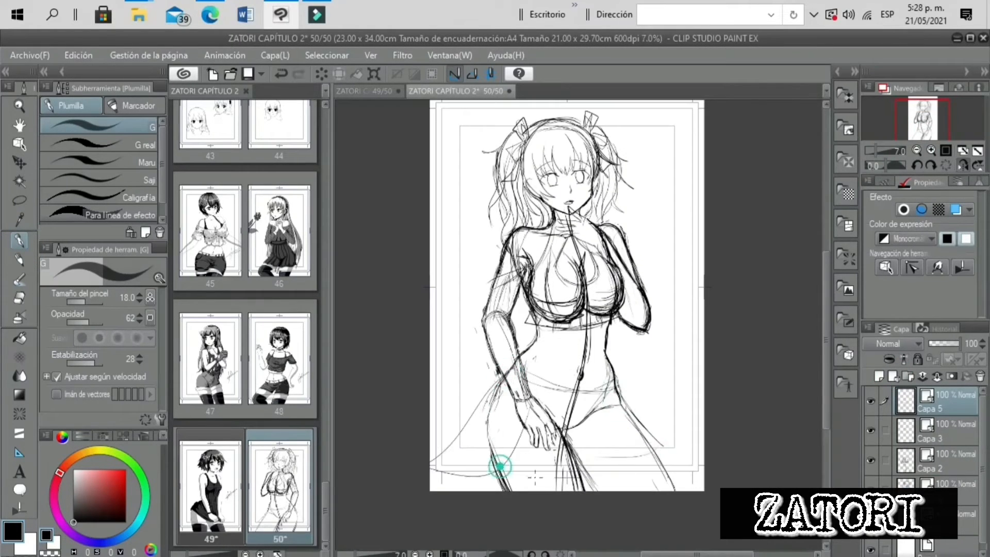
key("ctrl+z")
Flip the canvas view and sketch the waistband and the garment's edge down the thigh beside the lowered hand
left_click(963, 165)
scroll(600, 138, "up", 3)
mouse_move(520, 270)
left_mouse_down()
mouse_move(520, 287)
mouse_move(452, 295)
left_mouse_up()
left_click(875, 150)
left_click(925, 127)
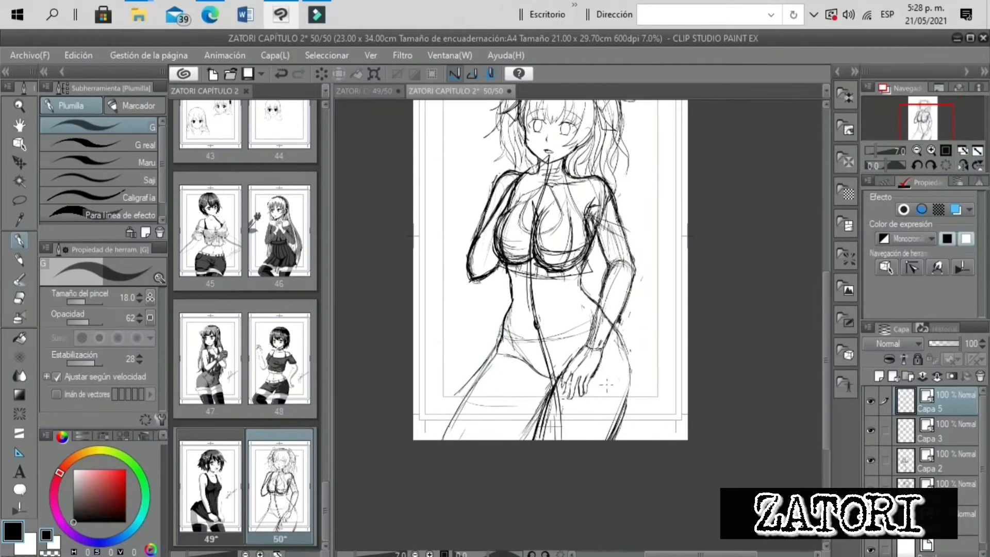
left_click_drag(516, 339, 507, 354)
left_click_drag(614, 355, 590, 431)
left_click_drag(501, 339, 589, 331)
Sketch the belt edges with a rectangular buckle over the waistband and reinforce the hip outline
left_click(930, 150)
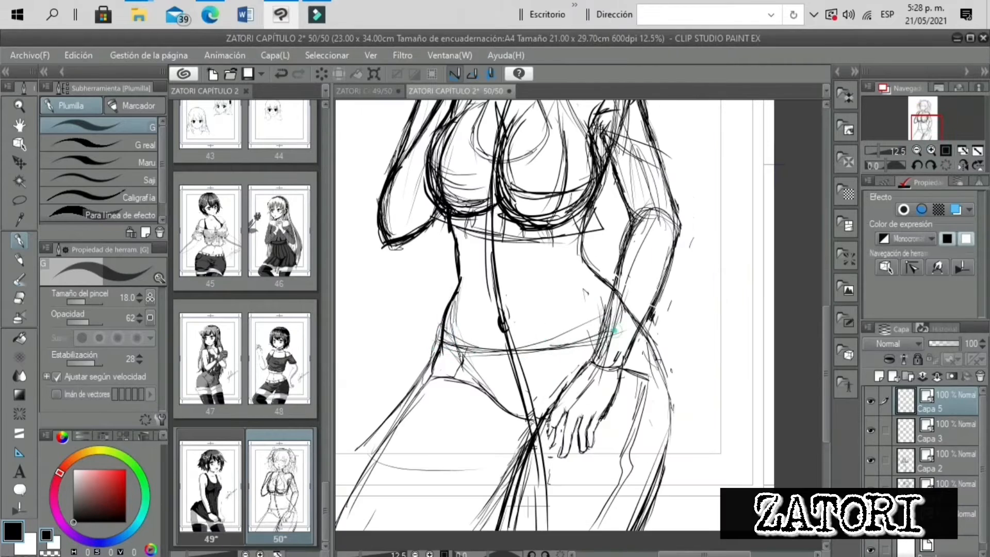
left_click_drag(438, 336, 592, 340)
left_click_drag(439, 355, 587, 362)
scroll(586, 333, "down", 6)
mouse_move(613, 256)
left_mouse_down()
mouse_move(580, 345)
mouse_move(649, 459)
left_mouse_up()
scroll(580, 333, "up", 6)
scroll(650, 276, "down", 5)
scroll(583, 325, "up", 5)
mouse_move(557, 289)
left_mouse_down()
mouse_move(557, 313)
mouse_move(594, 311)
left_mouse_up()
mouse_move(563, 320)
left_mouse_down()
mouse_move(607, 333)
mouse_move(723, 332)
left_mouse_up()
Mirror the canvas view and sketch the garment's contour and fold lines over the thigh on the raised-arm side
left_click(873, 150)
left_click(962, 165)
left_click(921, 136)
scroll(723, 346, "up", 3)
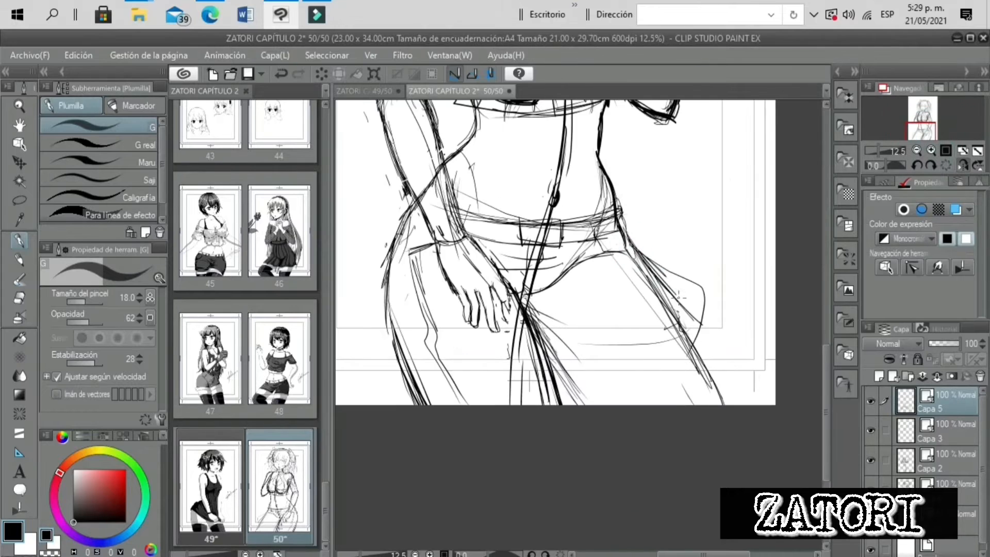
left_click_drag(665, 269, 689, 356)
mouse_move(617, 259)
left_mouse_down()
mouse_move(614, 376)
mouse_move(696, 355)
left_mouse_up()
key("ctrl+z")
left_click(873, 150)
left_click(963, 165)
scroll(555, 317, "up", 3)
mouse_move(540, 319)
left_mouse_down()
mouse_move(570, 289)
mouse_move(530, 346)
left_mouse_up()
Merge the sketch layers Capa 5, Capa 3, Capa 2 and Capa 4 into a single layer
scroll(597, 270, "up", 3)
scroll(534, 297, "down", 2)
left_click(963, 165)
left_click(923, 118)
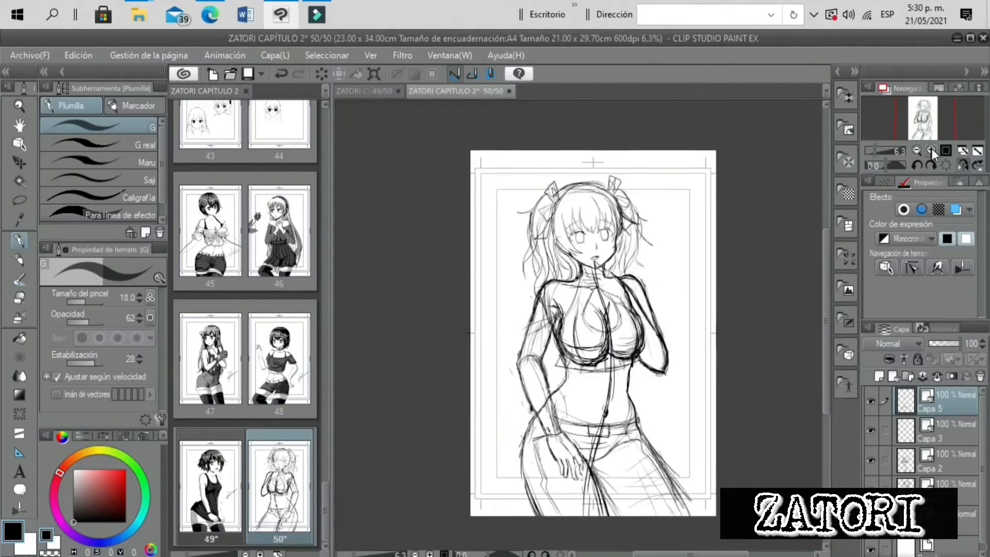
scroll(584, 268, "up", 3)
left_click(877, 151)
left_click(878, 150)
left_click(944, 483, "shift")
right_click(960, 400)
left_click(877, 472)
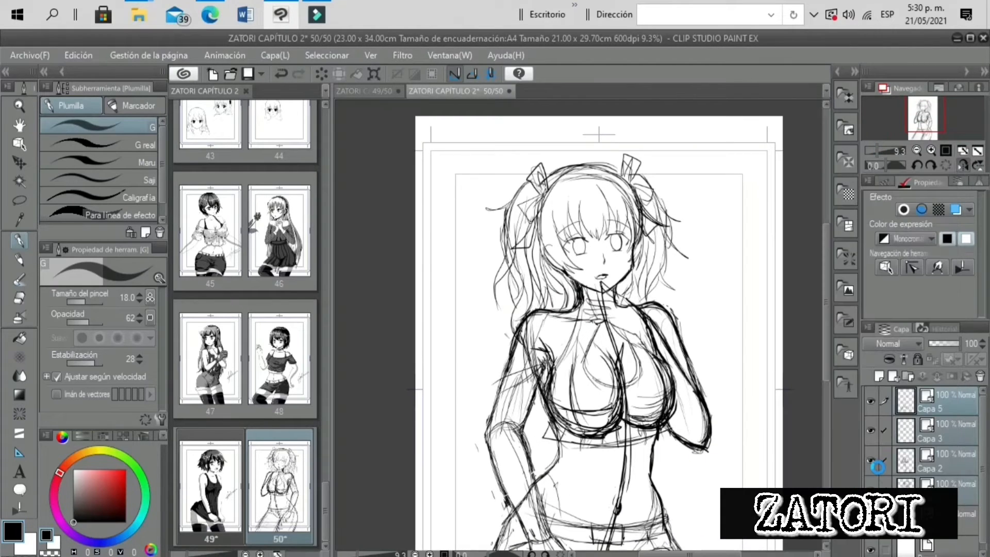
Hide the merged sketch layer Capa 5 and add a new vector layer above it
left_click(874, 151)
left_click(871, 400)
left_click(894, 376)
Try scribbling "YA!!" and a small face on the new layer, and undo all the strokes
left_click_drag(528, 397, 545, 393)
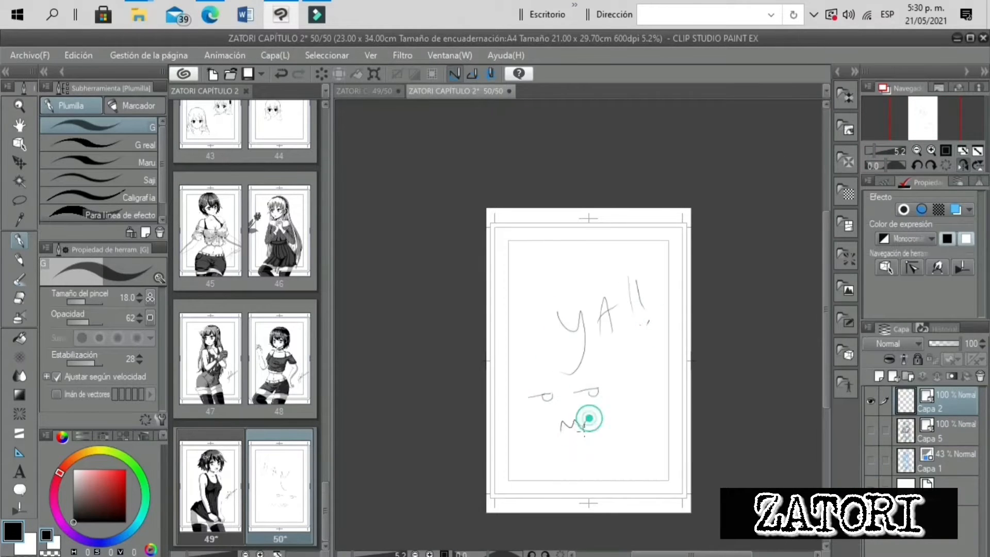
key("ctrl+z")
key("ctrl+z")
key("ctrl+z")
key("ctrl+z")
key("ctrl+z")
key("ctrl+z")
key("ctrl+z")
key("ctrl+z")
key("ctrl+z")
key("ctrl+z")
Show the sketch layer Capa 5, apply the blue layer colour effect to it and lower its opacity to 59 %
left_click(871, 430)
left_click(943, 431)
left_click(955, 209)
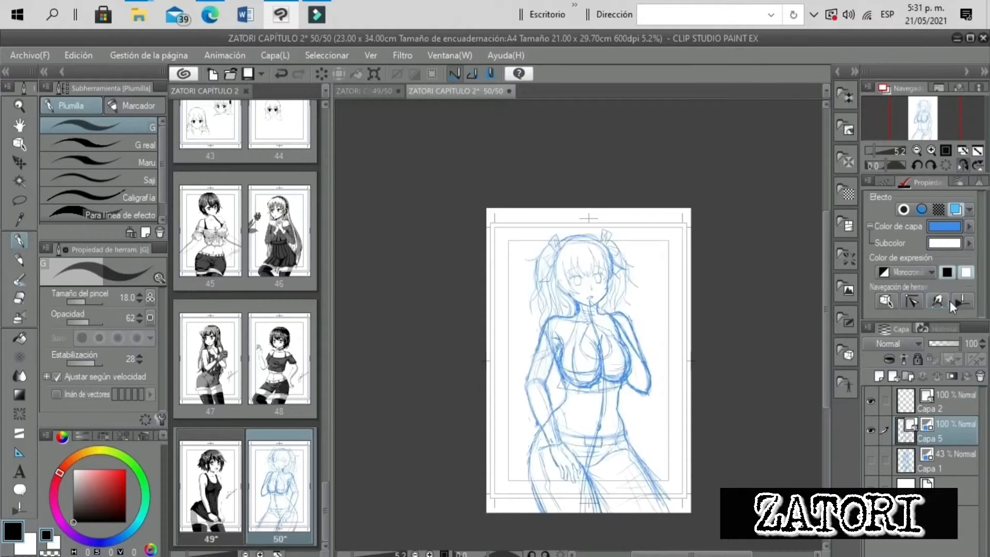
left_click(946, 343)
Select the layer Capa 2 and try a G pen stroke along the side of the face
left_click(943, 401)
left_click(930, 150)
left_click(877, 151)
left_click(91, 499)
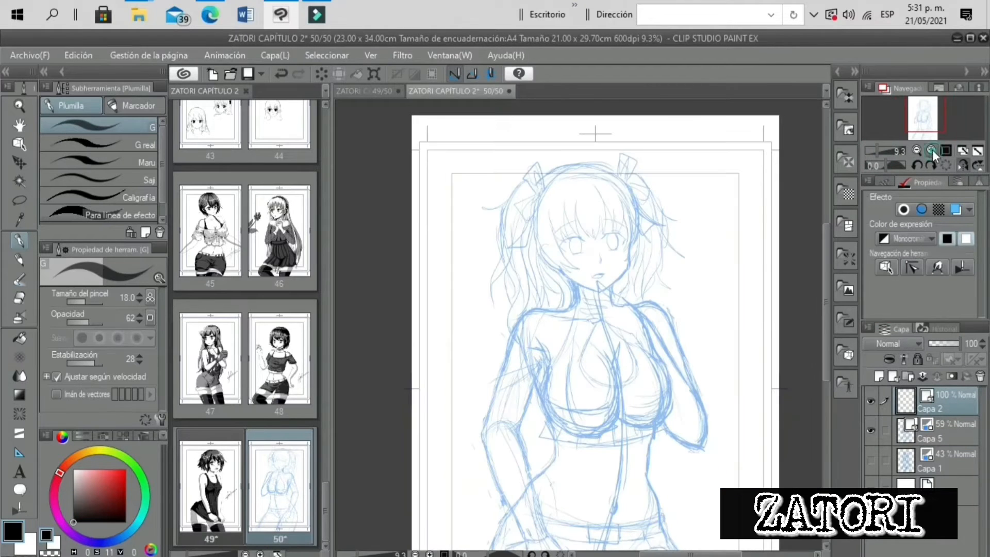
left_click(932, 150)
left_click(931, 150)
left_click(931, 150)
left_click_drag(727, 181, 720, 269)
key("ctrl+z")
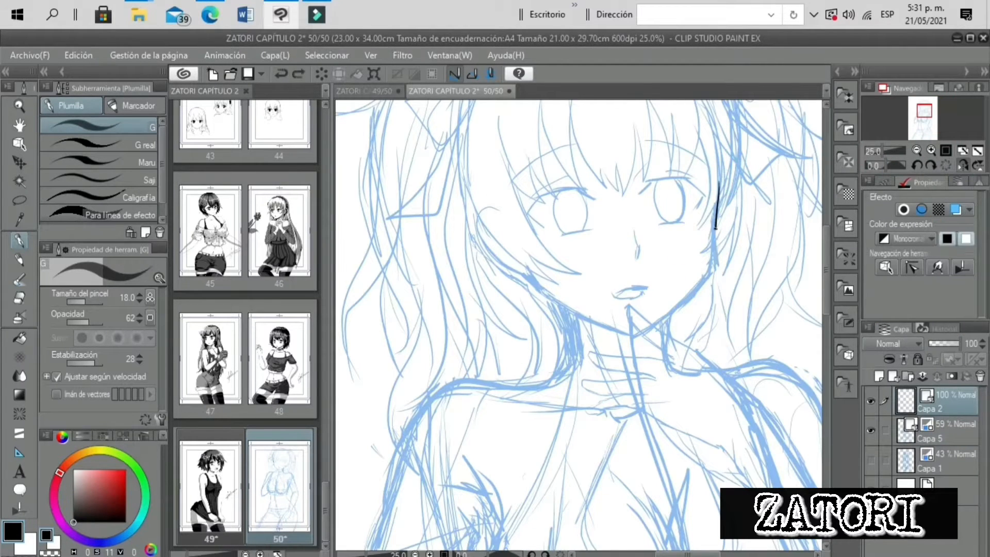
Ink the jawline from the cheek to the chin with the G pen, tidying it with the vector eraser and checking it without the sketch
left_click(963, 165)
key("ctrl+z")
mouse_move(439, 206)
left_mouse_down()
mouse_move(442, 246)
mouse_move(514, 334)
left_mouse_up()
key("ctrl+z")
mouse_move(438, 201)
left_mouse_down()
mouse_move(452, 283)
mouse_move(513, 336)
mouse_move(601, 298)
left_mouse_up()
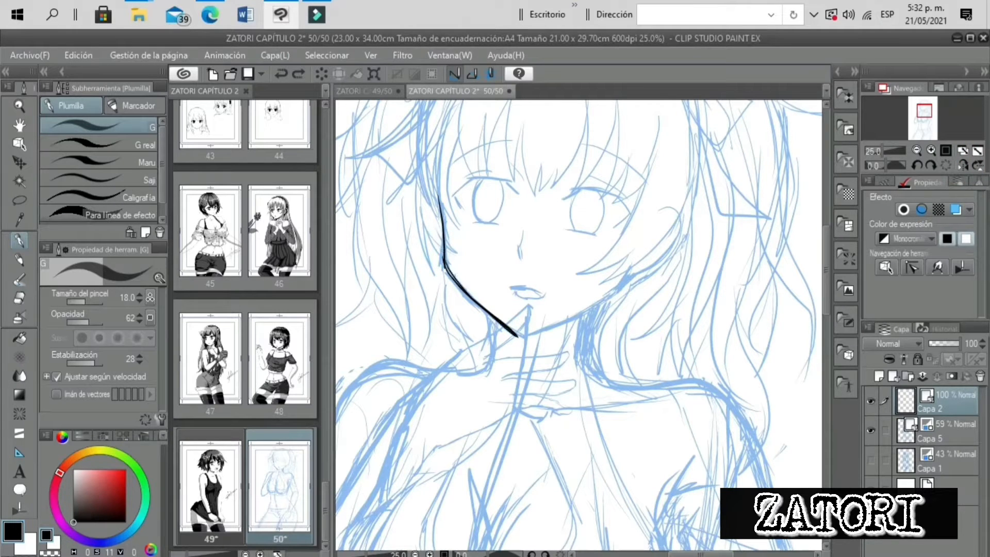
left_click_drag(883, 151, 875, 153)
key("e")
mouse_move(475, 274)
left_mouse_down()
mouse_move(537, 334)
mouse_move(498, 306)
left_mouse_up()
key("p")
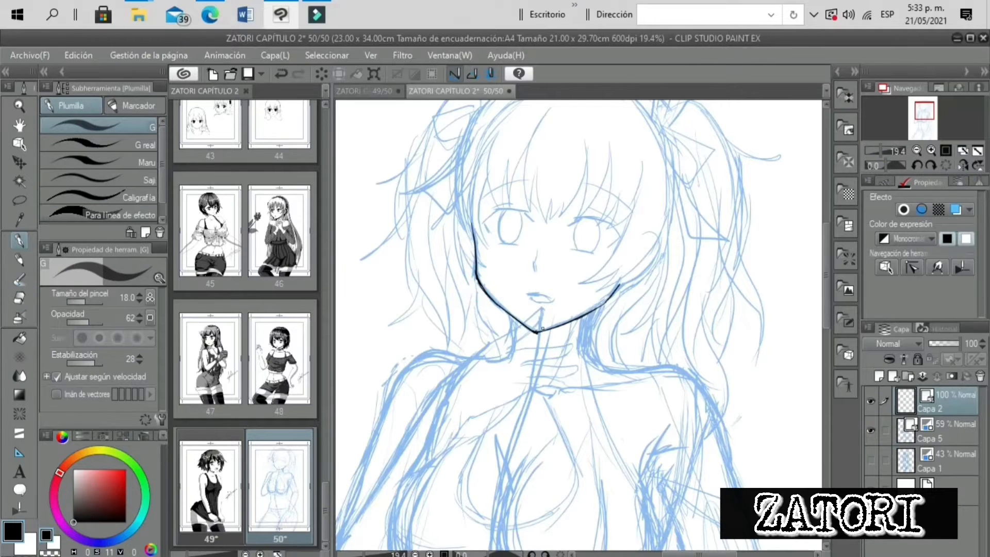
left_click(964, 165)
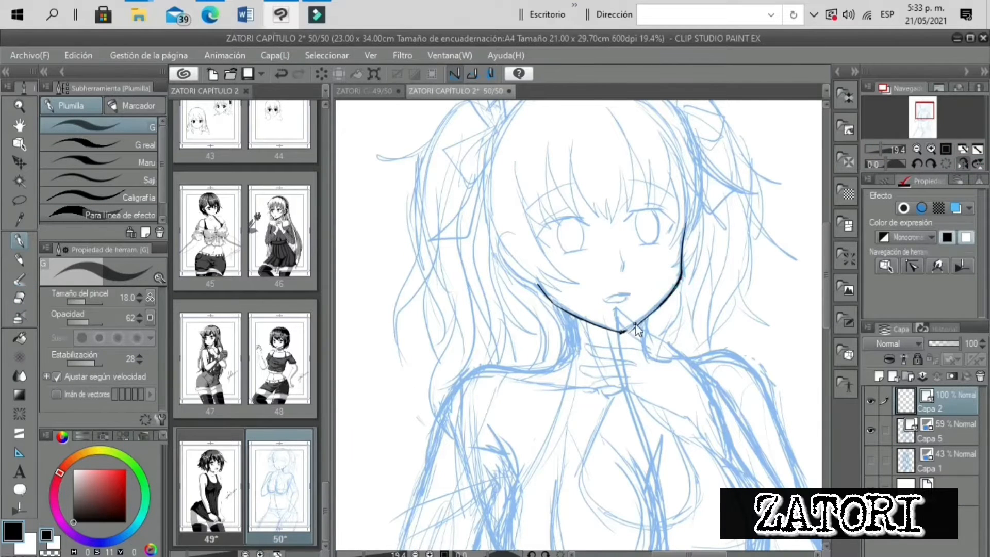
scroll(637, 330, "up", 2)
key("e")
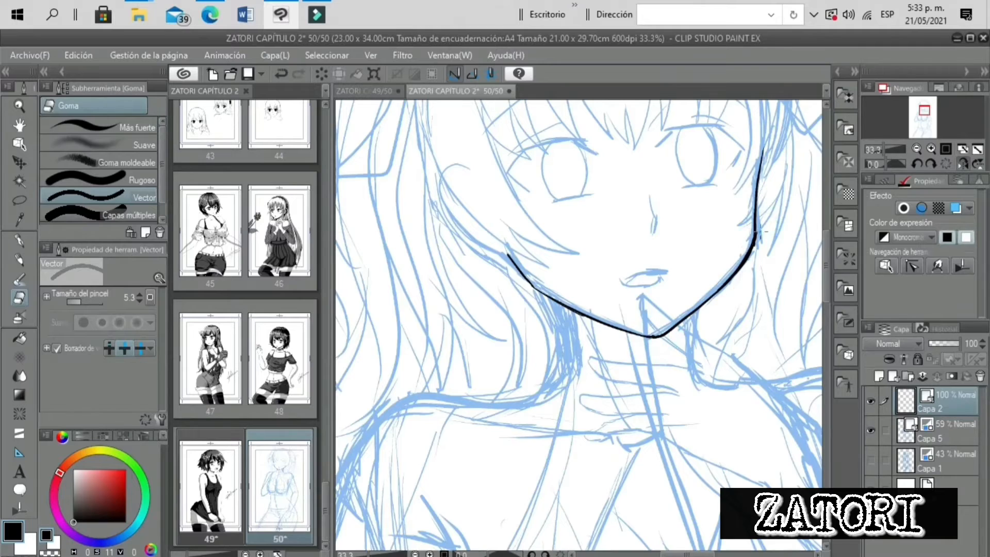
left_click(871, 430)
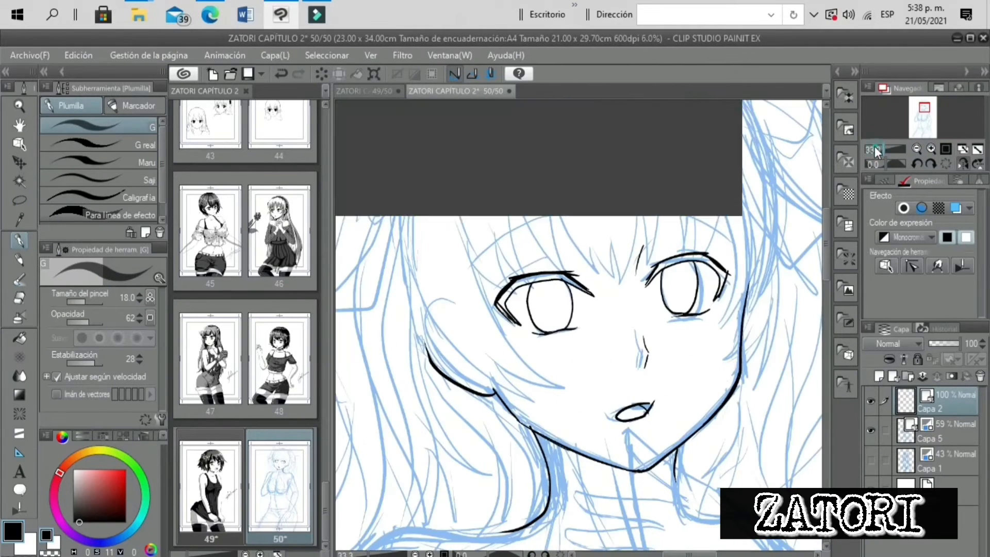
Clean up and redraw the iris outlines of the eyes, checking the line art with the sketch layer Capa 5 hidden
left_click_drag(875, 149, 879, 149)
left_click(871, 430)
left_click(871, 430)
key("ctrl+plus")
key("ctrl+plus")
key("ctrl+plus")
key("e")
mouse_move(527, 281)
left_mouse_down()
mouse_move(529, 319)
mouse_move(528, 308)
left_mouse_up()
left_click_drag(880, 149, 885, 149)
key("p")
left_click_drag(673, 261, 688, 311)
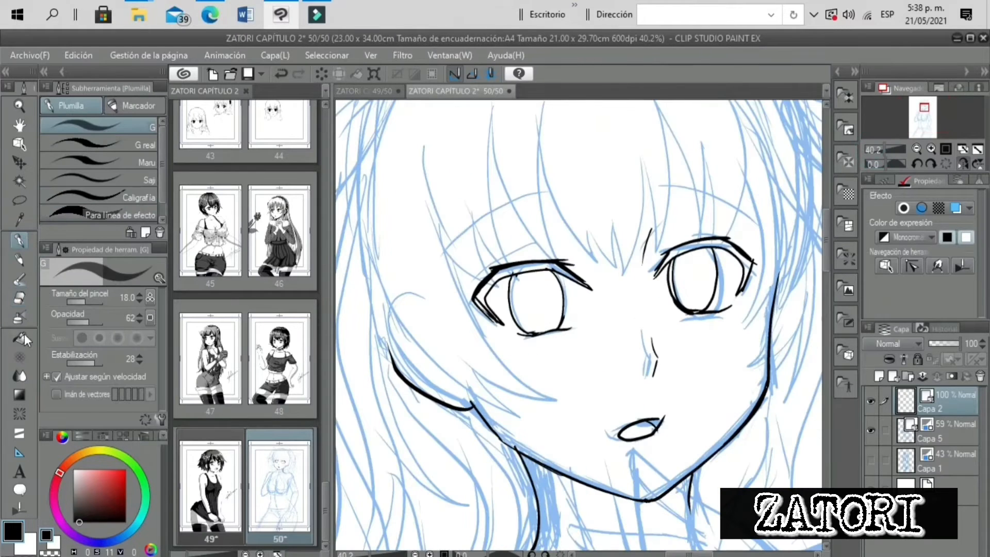
key("e")
left_click(870, 430)
left_click_drag(884, 149, 880, 147)
left_click(19, 240)
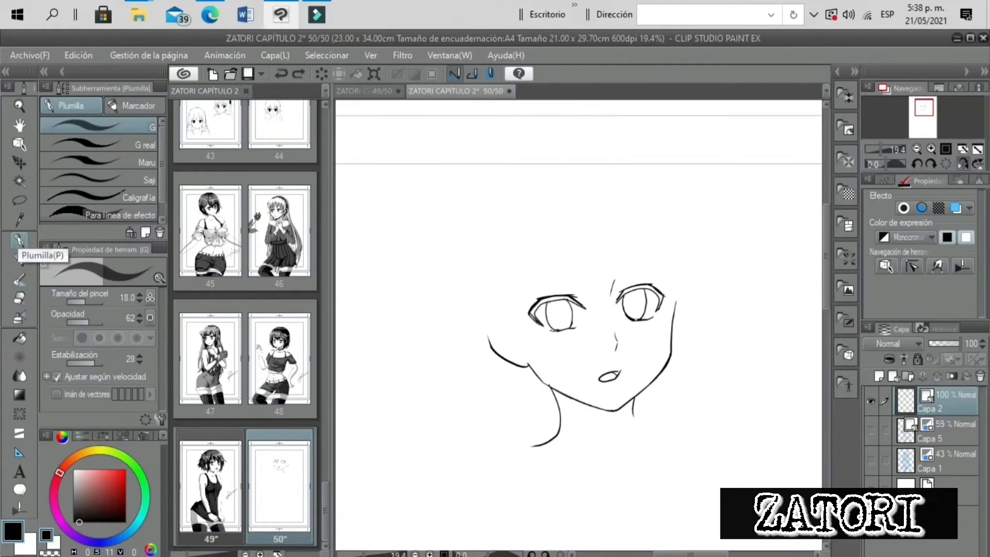
Show the sketch layer Capa 5 and ink both eyebrows above the eyes in curved strokes
left_click(871, 430)
left_click_drag(621, 256, 669, 278)
left_click(963, 164)
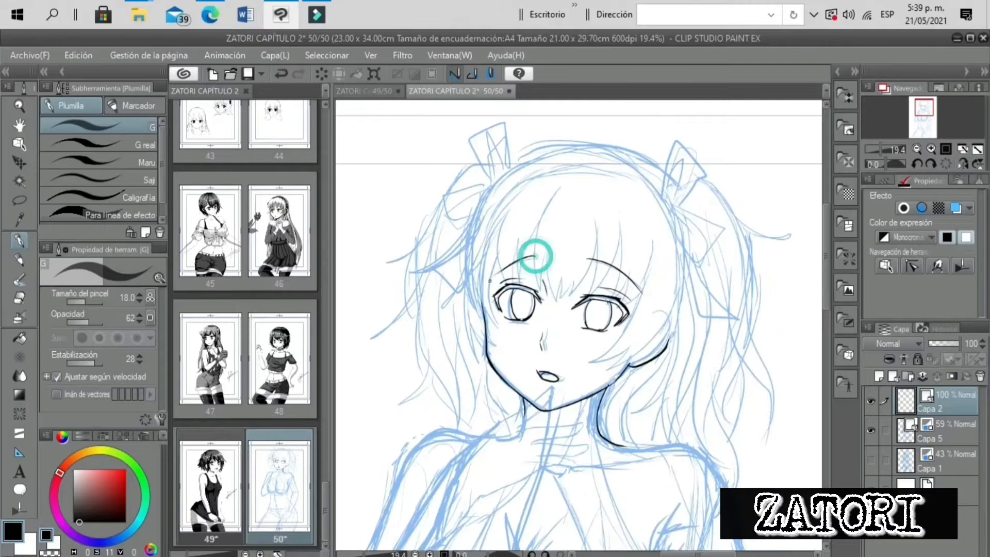
left_click_drag(533, 256, 488, 278)
left_click_drag(589, 260, 634, 283)
left_click_drag(881, 149, 883, 149)
left_click_drag(504, 244, 464, 260)
left_click_drag(883, 149, 880, 149)
left_click(870, 431)
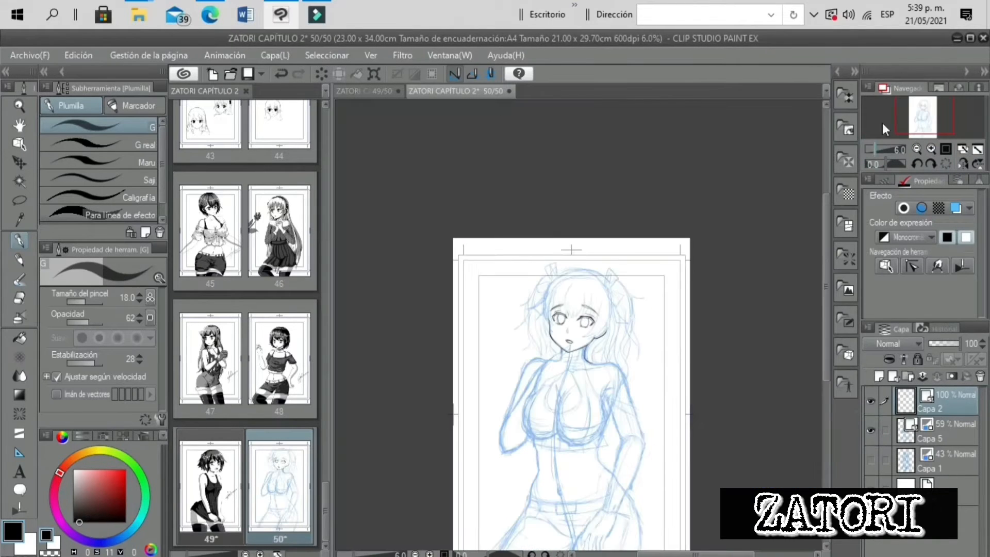
Ink the fingers of the raised hand, with the index finger touching the chin and the others in front of the neck
left_click(931, 149)
left_click(931, 149)
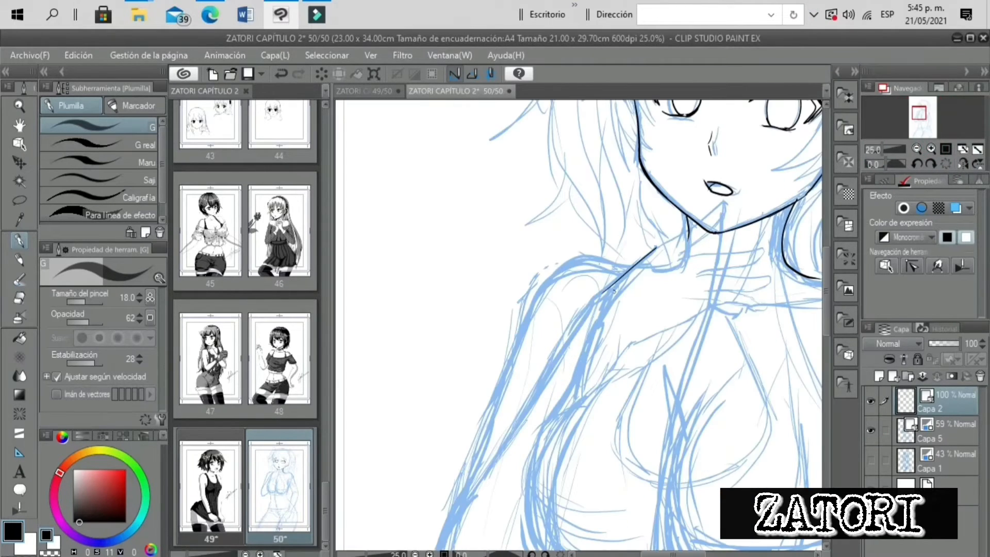
mouse_move(601, 292)
left_mouse_down()
mouse_move(725, 210)
mouse_move(677, 257)
left_mouse_up()
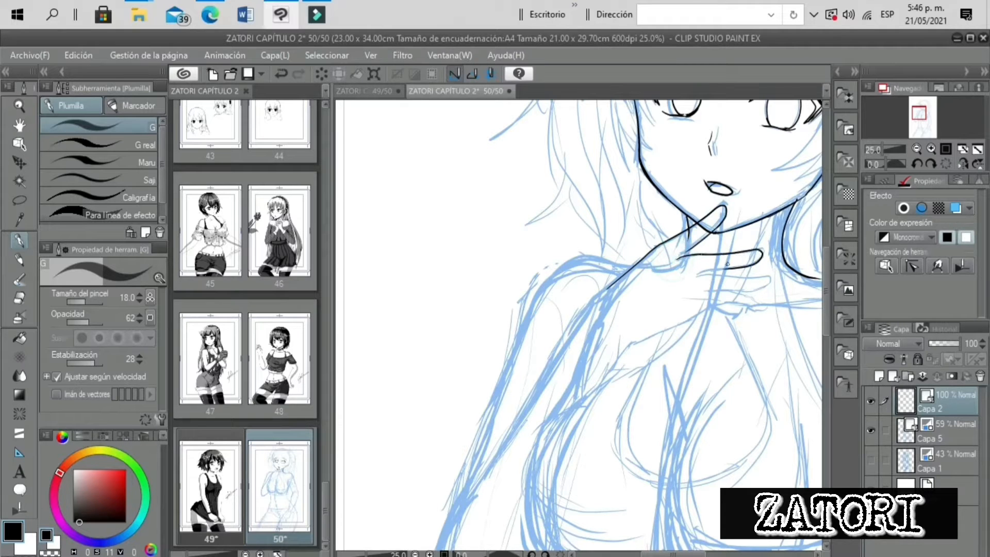
left_click(962, 164)
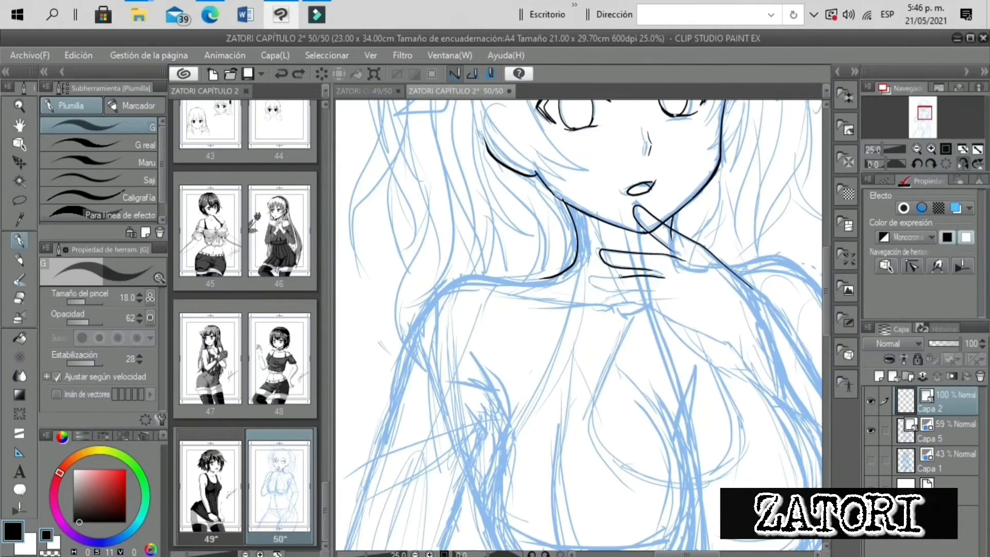
left_click_drag(601, 309, 641, 292)
key("e")
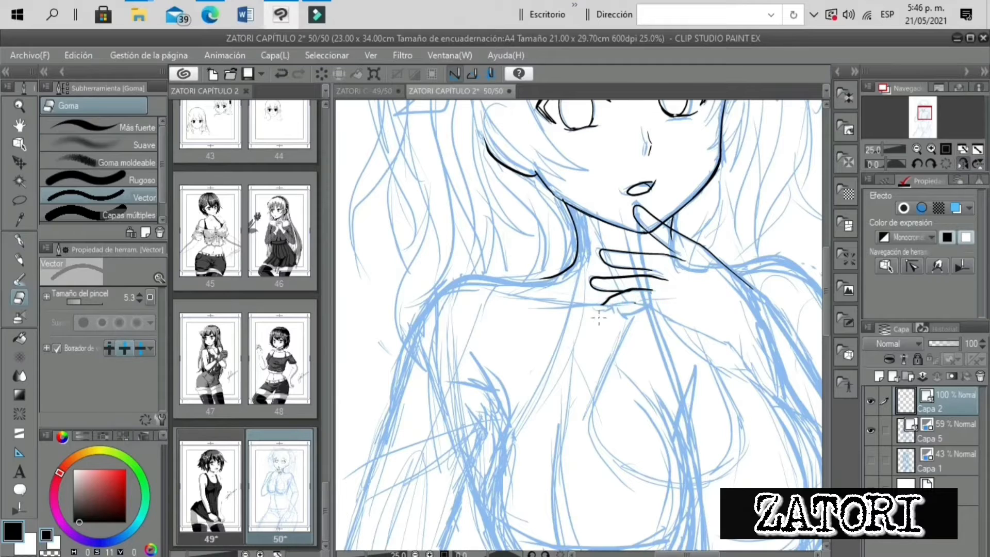
key("p")
key("ctrl+z")
key("ctrl+z")
left_click(962, 163)
left_click_drag(481, 325, 510, 306)
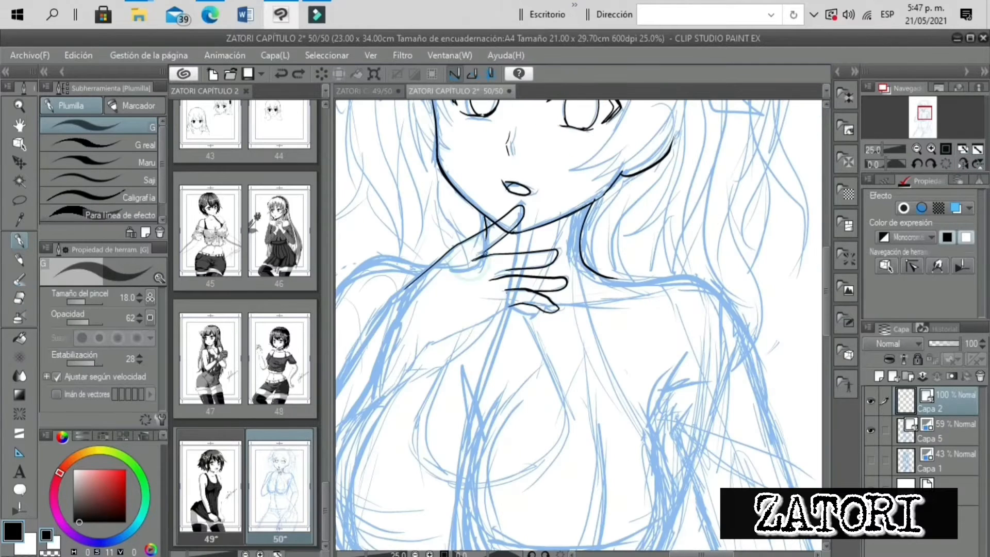
Refine the finger lines with the vector eraser and ink both edges of the raised hand down to the wrist
key("e")
left_click_drag(528, 251, 499, 253)
scroll(572, 309, "down", 2)
key("p")
scroll(649, 361, "up", 2)
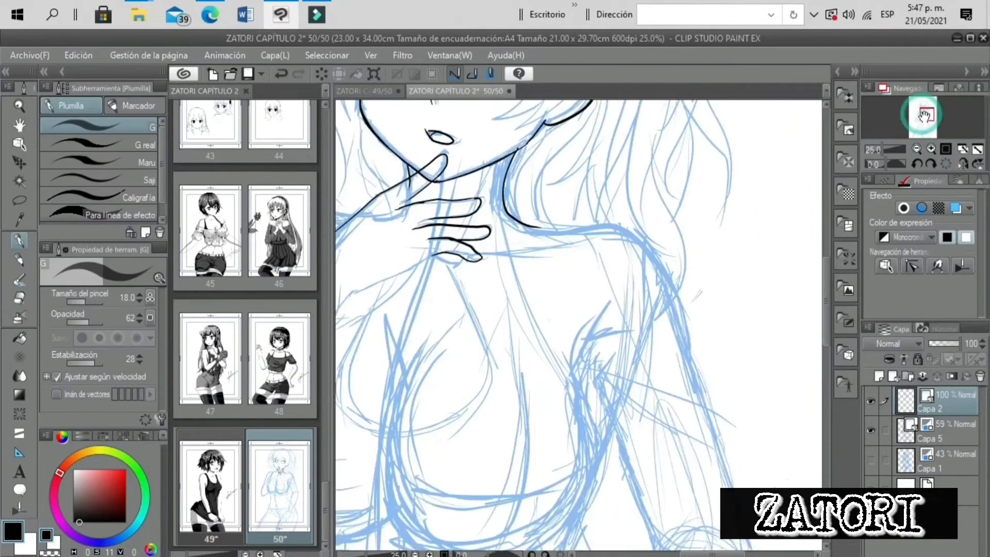
left_click_drag(456, 195, 609, 195)
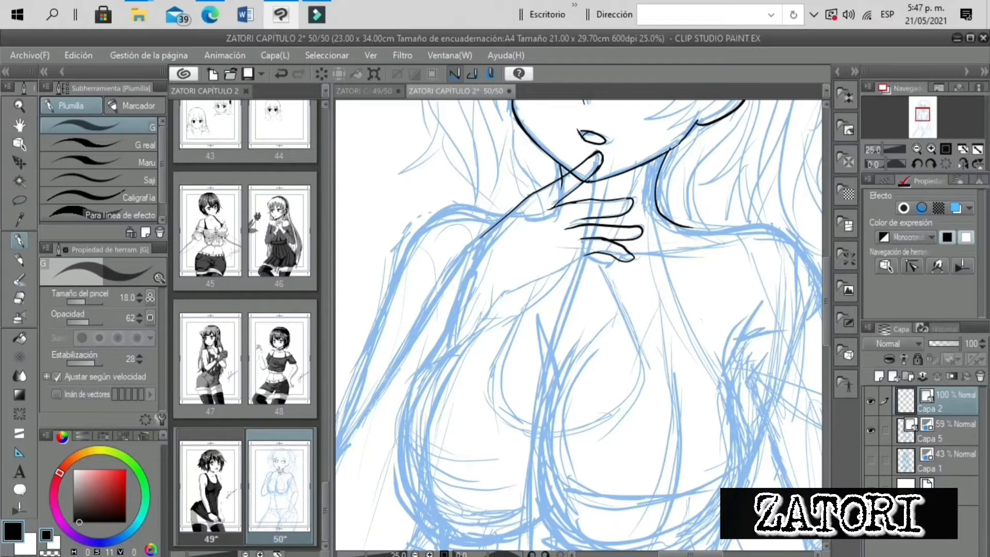
left_click_drag(465, 251, 435, 290)
scroll(579, 356, "down", 2)
scroll(580, 356, "up", 2)
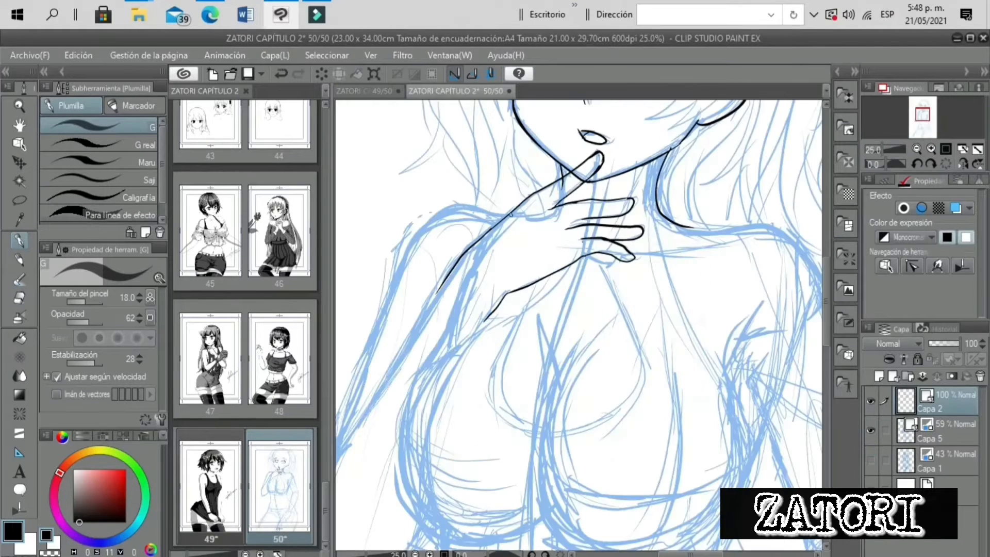
Ink the shoulder lines on both sides of the neck over the blue sketch
left_click_drag(410, 238, 507, 216)
scroll(580, 356, "down", 2)
left_click(963, 164)
scroll(453, 198, "up", 2)
scroll(580, 325, "down", 2)
scroll(580, 325, "up", 1)
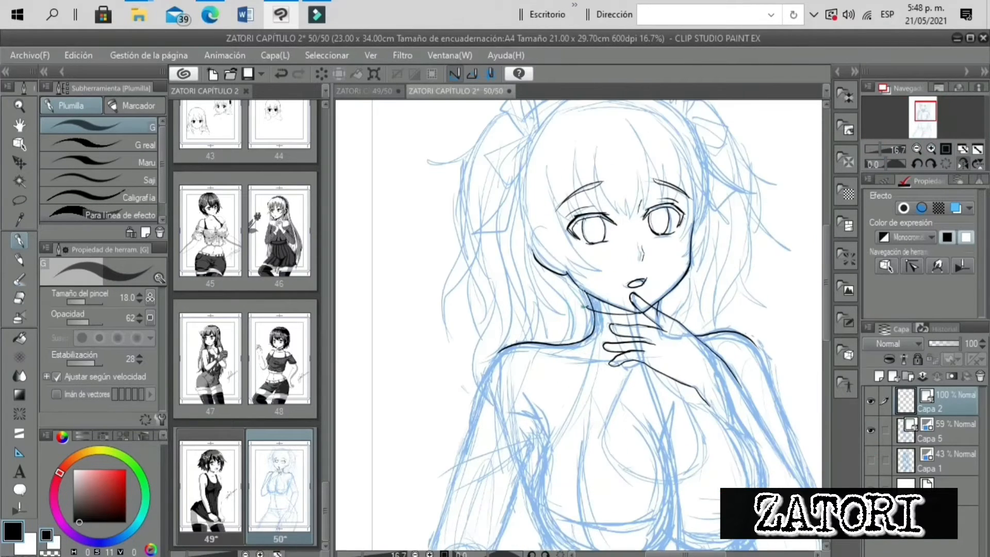
Ink the halter top's edge running from the neck collar down toward the armpit
scroll(665, 299, "down", 1)
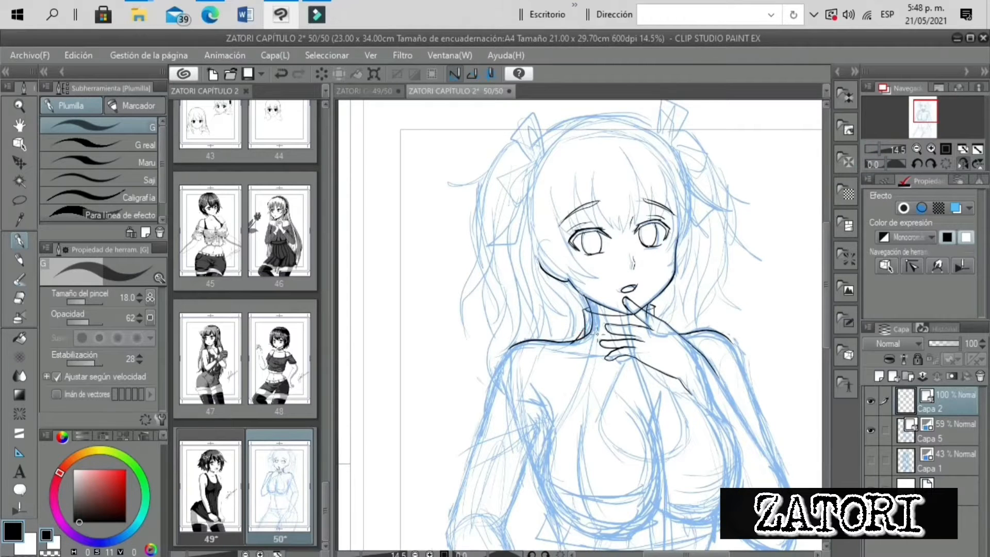
left_click_drag(588, 338, 545, 473)
left_click(876, 149)
left_click(962, 163)
left_click(883, 149)
left_click(923, 112)
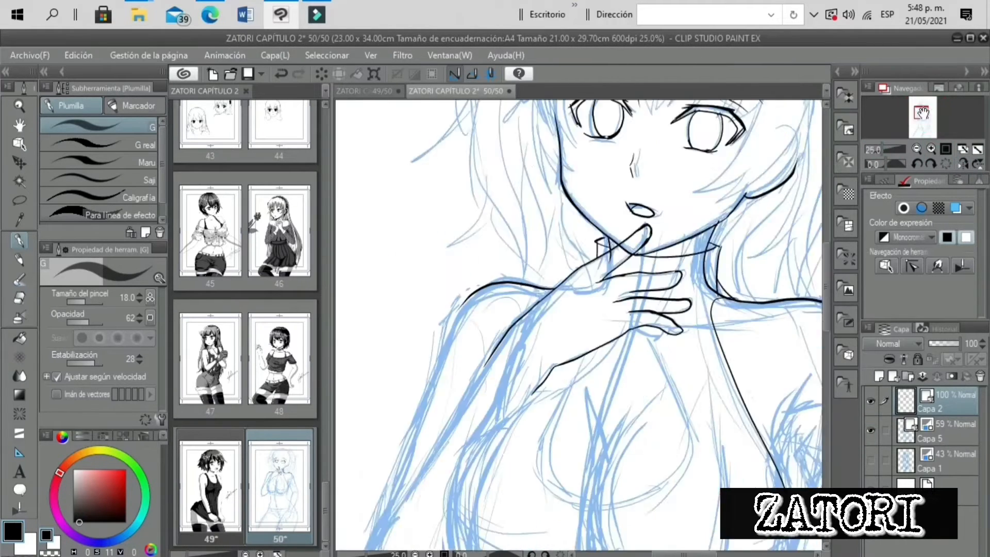
Ink the outer edge of the raised arm's upper arm from the shoulder downward, retrying the stroke as needed
scroll(686, 216, "down", 1)
left_click_drag(577, 255, 527, 392)
key("ctrl+z")
scroll(516, 379, "up", 1)
left_click(962, 164)
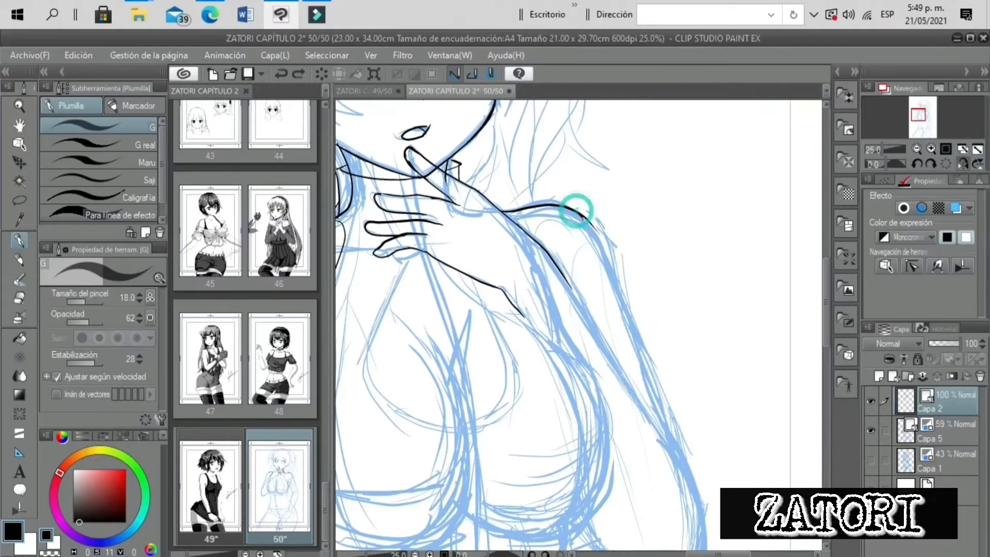
left_click_drag(577, 211, 670, 426)
key("ctrl+z")
left_click_drag(578, 211, 674, 443)
key("ctrl+z")
scroll(582, 325, "down", 2)
Ink the outer edge of the lowered upper arm and its inner line below the armpit
left_click_drag(416, 350, 575, 324)
left_click_drag(563, 250, 530, 313)
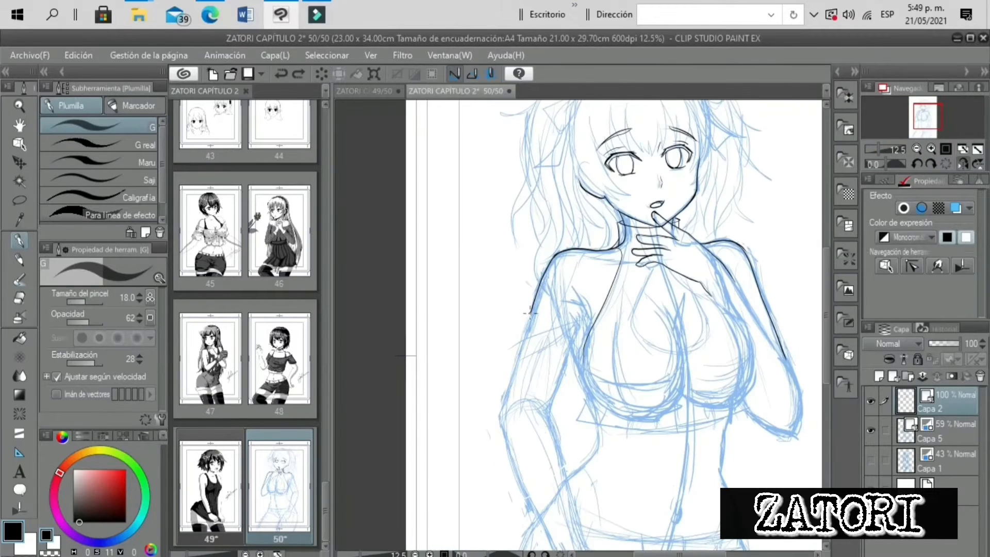
left_click_drag(584, 341, 577, 381)
left_click(875, 149)
left_click(962, 164)
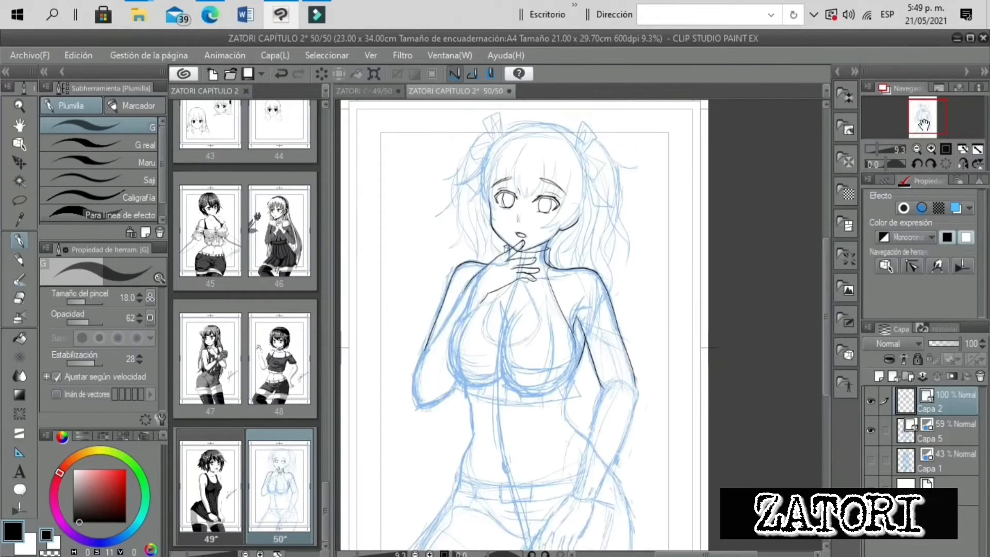
Ink the raised arm's forearm and round off its elbow, undoing unsatisfactory strokes
left_click(919, 117)
left_click(879, 149)
left_click_drag(564, 252, 552, 276)
key("ctrl+z")
left_click(884, 149)
left_click_drag(427, 403, 566, 185)
key("ctrl+z")
mouse_move(422, 470)
left_mouse_down()
mouse_move(566, 184)
mouse_move(543, 229)
left_mouse_up()
key("ctrl+z")
left_click(879, 150)
left_click(962, 164)
left_click_drag(669, 402, 662, 429)
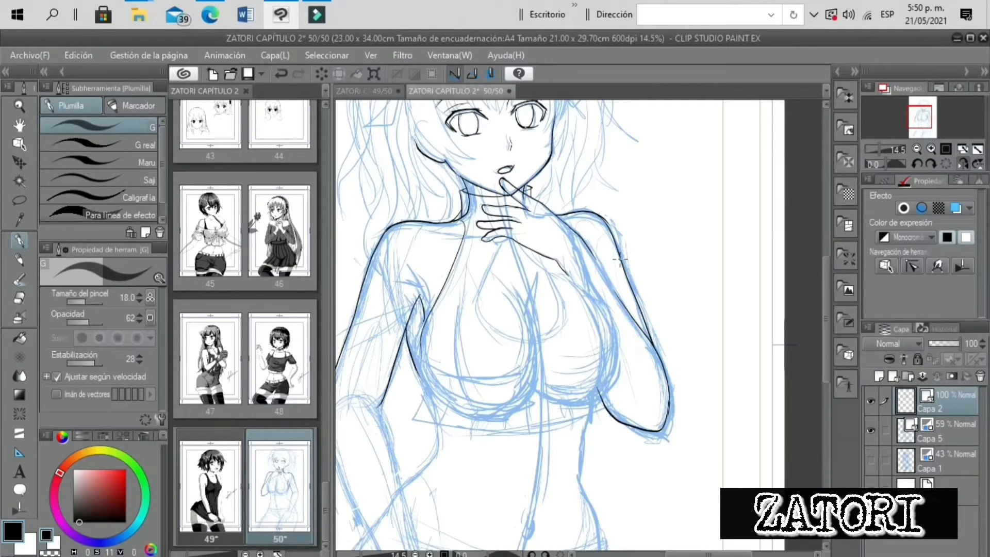
Check the line art without the sketch, undo the last arm stroke and ink both edges of the lowered forearm
left_click(871, 430)
left_click(878, 149)
left_click(963, 164)
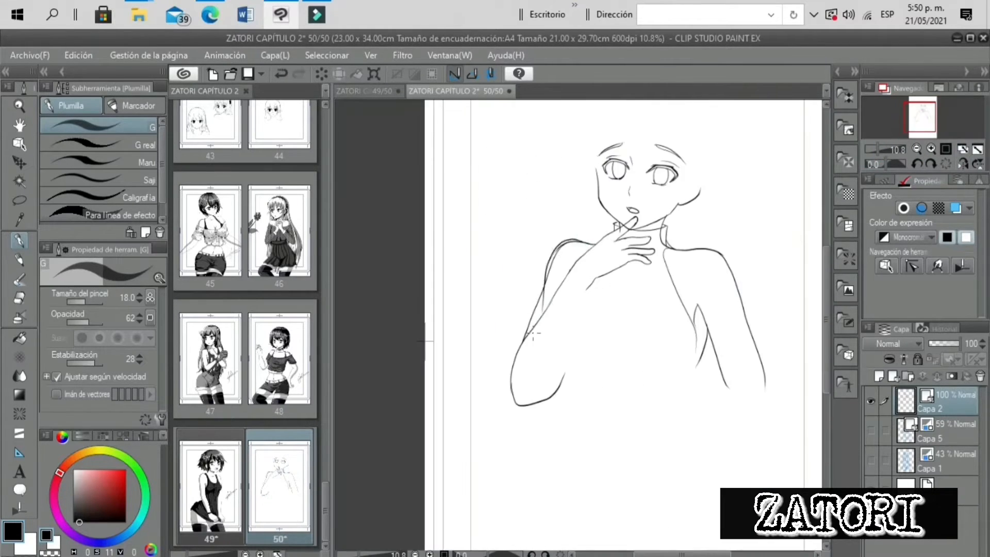
left_click(871, 429)
key("ctrl+z")
left_click_drag(729, 393, 696, 503)
left_click_drag(765, 402, 736, 485)
key("ctrl+minus")
left_click(870, 431)
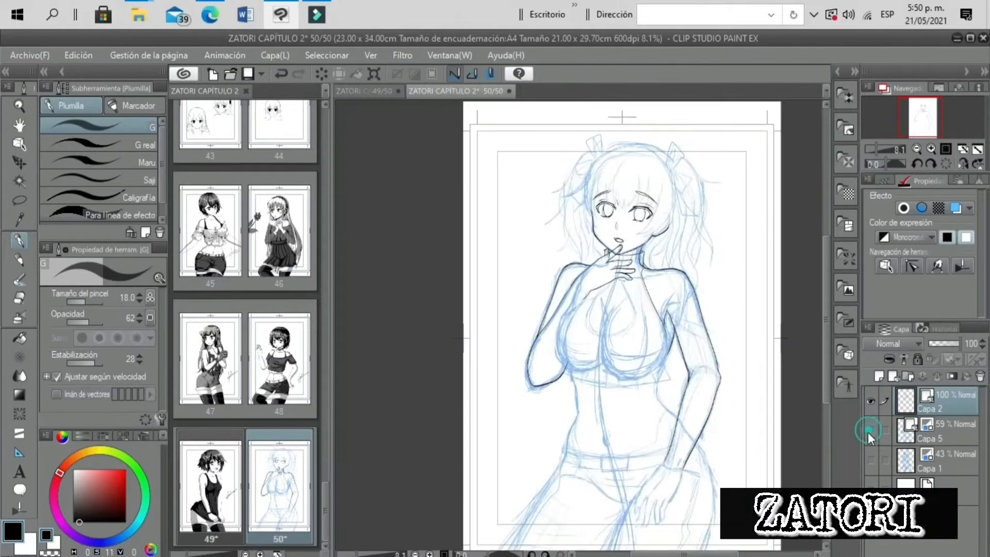
Ink the fringe's long parting strand and the pointed central locks falling over the forehead between the eyes
left_click(923, 122)
left_click(892, 149)
mouse_move(921, 118)
left_mouse_down()
mouse_move(909, 107)
mouse_move(922, 106)
left_mouse_up()
left_click_drag(647, 193, 617, 333)
left_click_drag(626, 277, 617, 330)
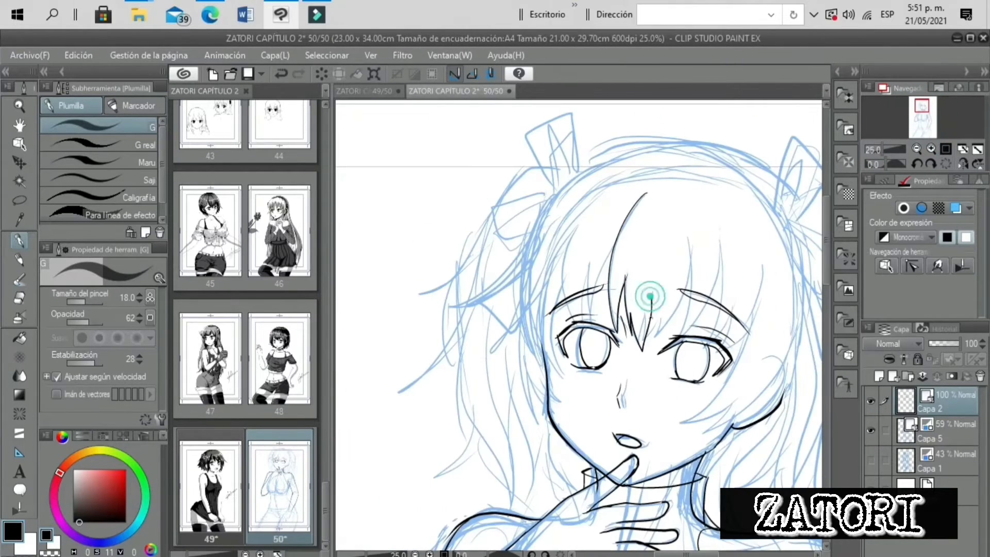
left_click_drag(652, 294, 644, 351)
left_click_drag(684, 294, 659, 352)
left_click_drag(692, 248, 676, 330)
Ink the remaining fringe locks over both eyes, comparing the last strands by undoing and restoring them
left_click_drag(719, 245, 714, 335)
left_click_drag(743, 278, 717, 345)
left_click_drag(770, 274, 740, 342)
left_click_drag(619, 239, 595, 327)
left_click_drag(581, 249, 586, 328)
left_click_drag(573, 230, 570, 314)
key("ctrl+z")
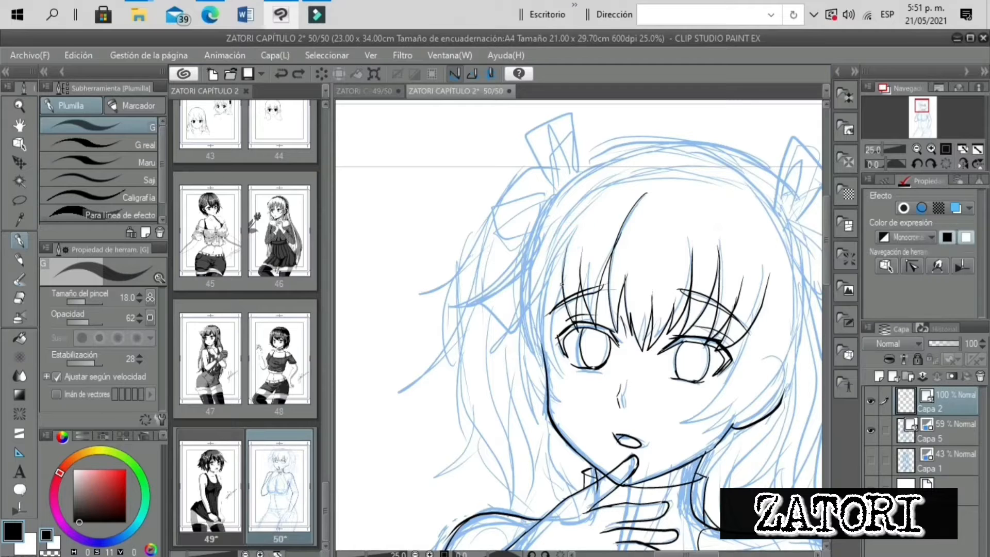
key("ctrl+z")
key("ctrl+z")
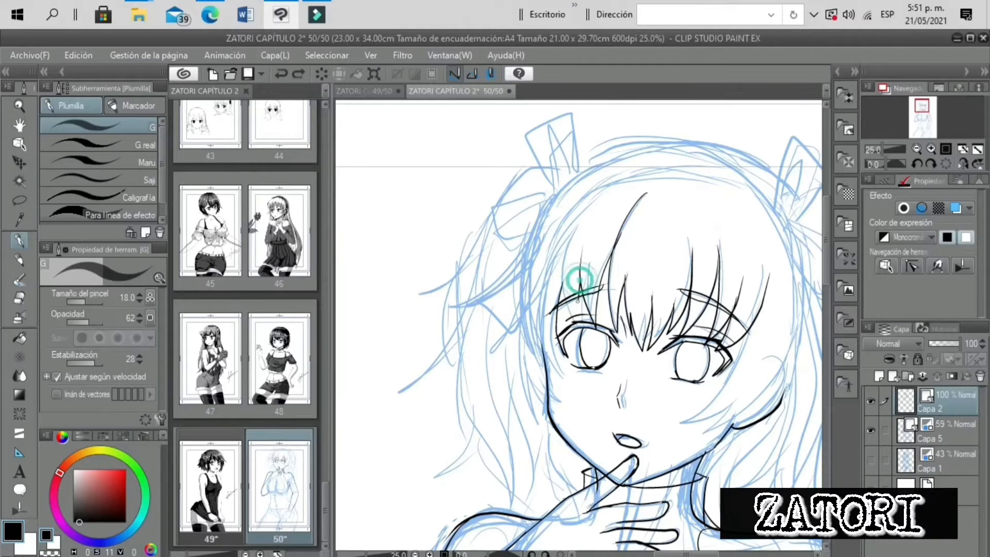
key("ctrl+y")
key("ctrl+y")
Try to erase part of the fringe lines near the eyebrow with the vector eraser
left_click(20, 297)
left_click(877, 149)
left_click(871, 430)
left_click(871, 430)
left_click(883, 150)
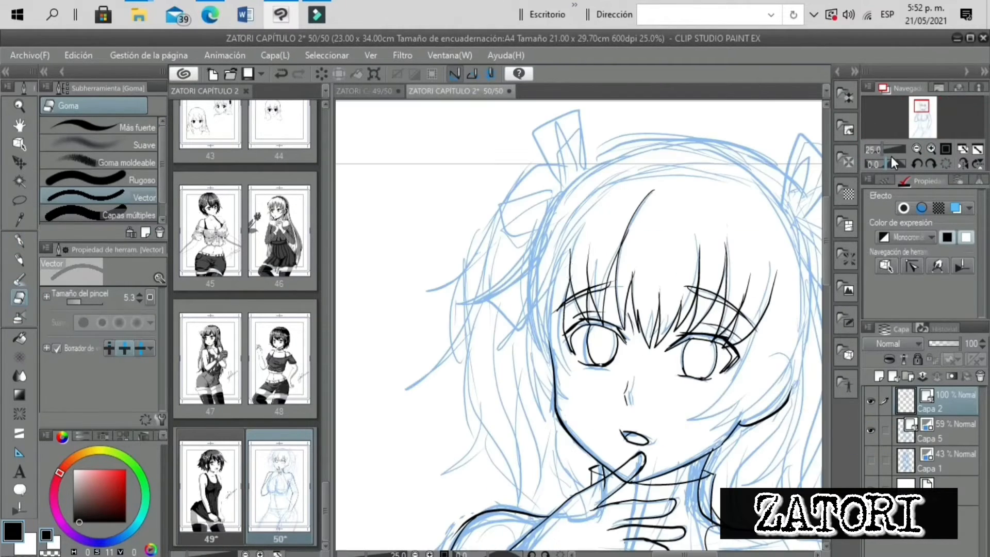
left_click(568, 296)
key("ctrl+z")
Ink the side locks framing the cheek, the loose strand beside them and the hair outline rising to the ribbon
key("p")
left_click_drag(535, 278, 575, 381)
left_click_drag(542, 253, 516, 390)
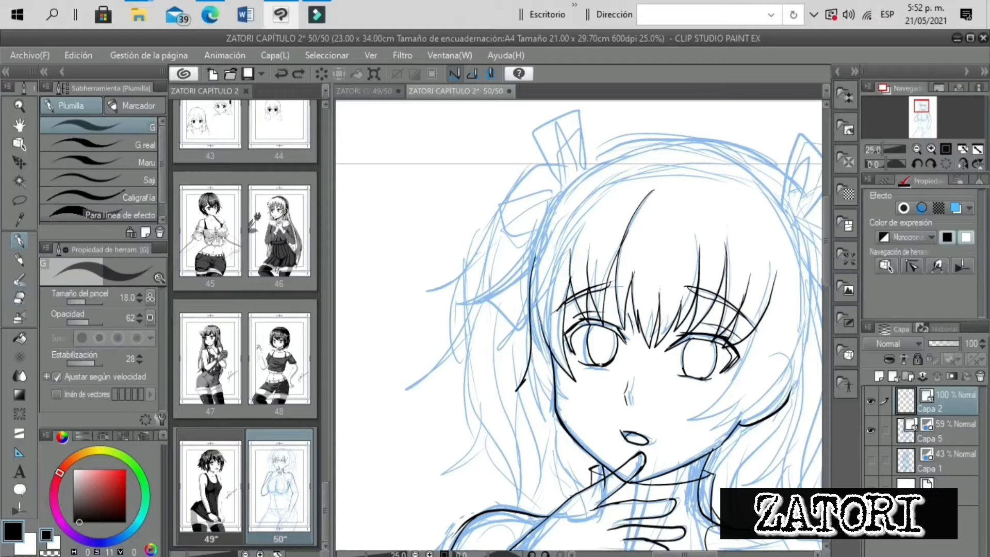
left_click_drag(541, 227, 599, 164)
left_click(878, 150)
left_click(882, 149)
left_click_drag(557, 247, 527, 296)
key("ctrl+z")
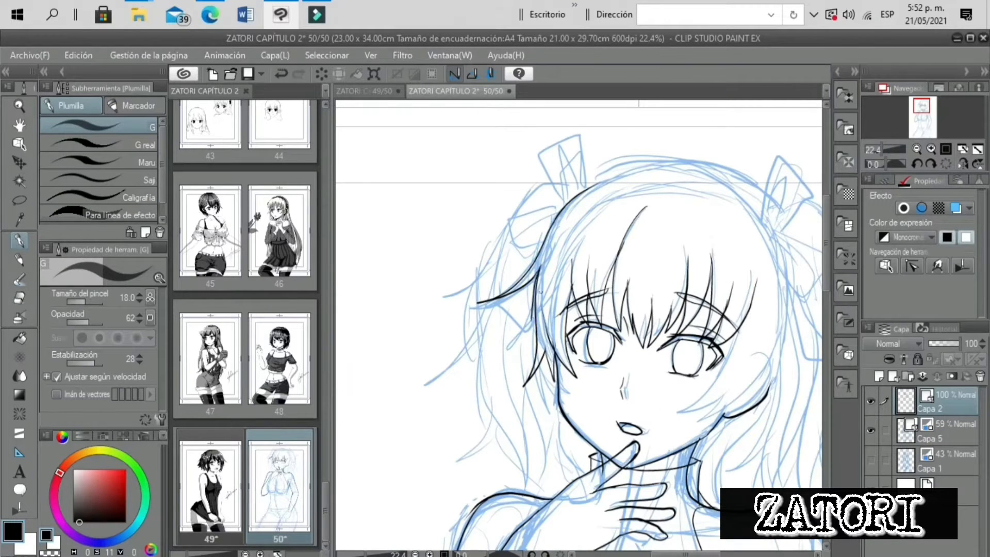
key("e")
left_click(916, 149)
left_click(962, 164)
key("p")
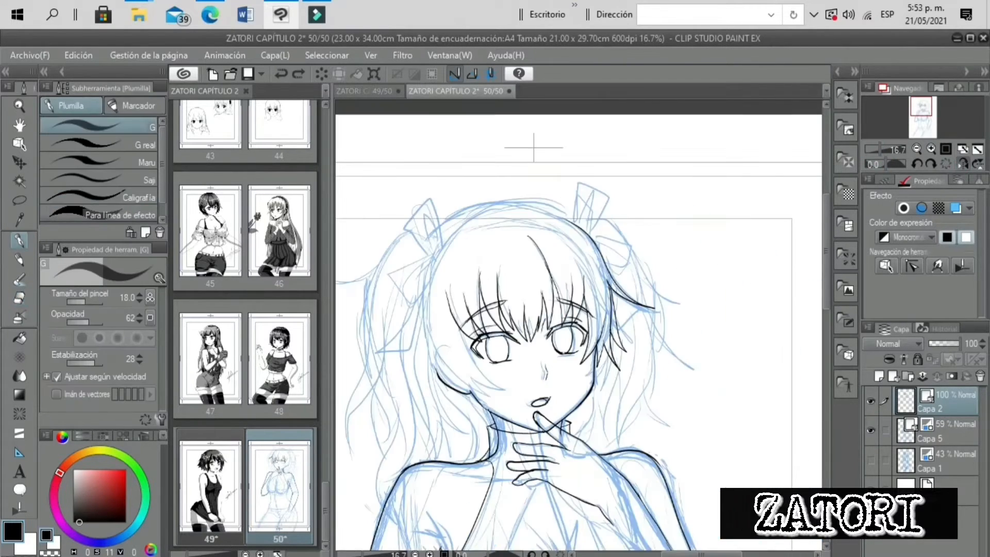
Ink the side hair outline running down past the cheek on the pigtailed character's head
left_click(963, 164)
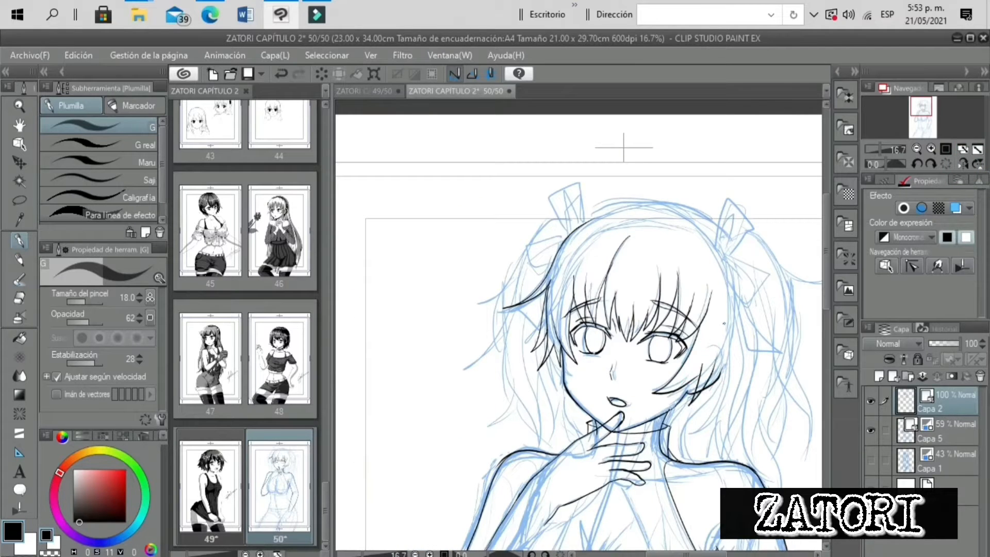
left_click_drag(733, 296, 737, 372)
left_click_drag(724, 348, 737, 377)
key("ctrl+z")
key("ctrl+minus")
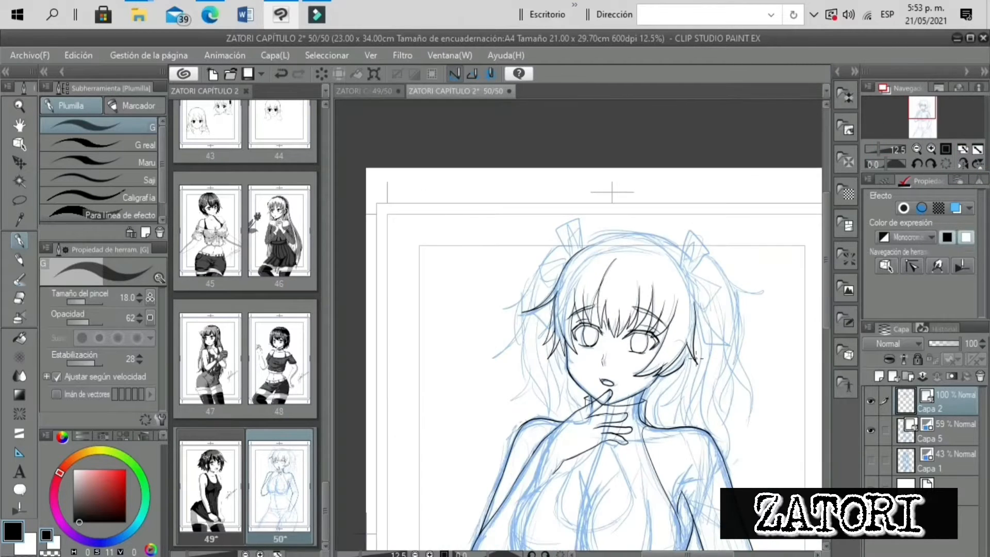
Ink the crown of the head and the parting strands at its peak, trimming the overlap with the vector eraser
key("e")
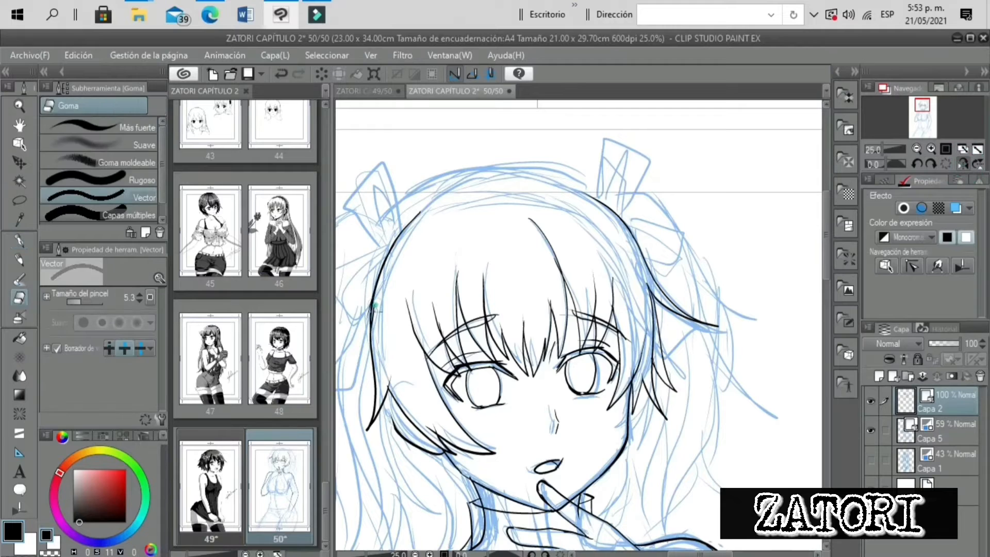
key("p")
left_click_drag(439, 232, 497, 179)
left_click_drag(421, 210, 588, 190)
key("e")
left_click(476, 185)
key("p")
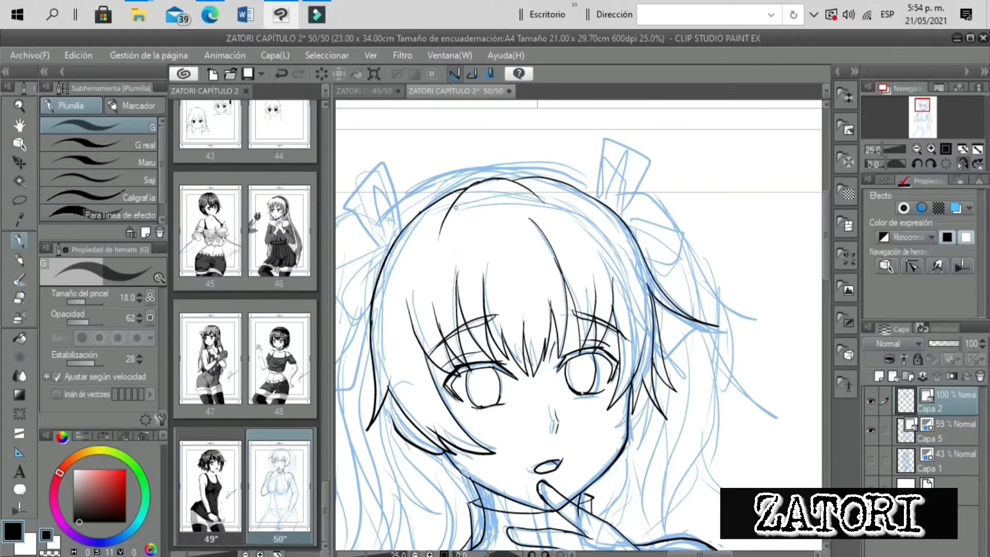
Ink the outer hair volume line over the crown between the two ribbons, checking it with the Capa 5 sketch hidden
left_click(877, 149)
left_click(871, 431)
left_click(923, 118)
left_click(962, 163)
left_click(885, 149)
left_click(924, 103)
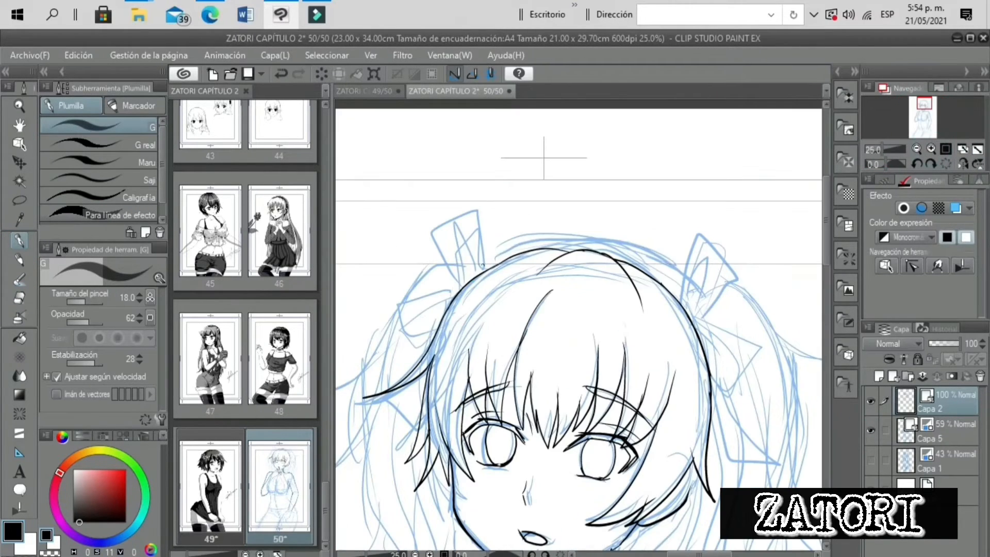
left_click_drag(686, 273, 483, 264)
left_click(962, 163)
left_click_drag(884, 150, 882, 150)
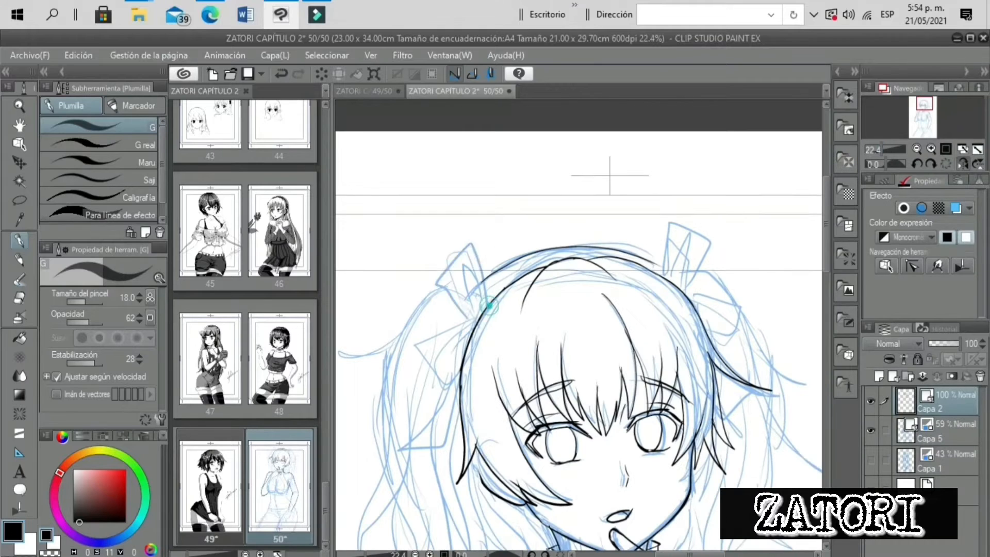
Ink the loops and tails of the ribbons tying both pigtails
left_click_drag(488, 304, 476, 243)
left_click_drag(476, 243, 479, 323)
mouse_move(477, 315)
left_mouse_down()
mouse_move(462, 273)
mouse_move(429, 338)
mouse_move(467, 330)
left_mouse_up()
mouse_move(663, 296)
left_mouse_down()
mouse_move(686, 291)
mouse_move(735, 314)
mouse_move(717, 347)
left_mouse_up()
Compare the line art with and without the Capa 5 sketch and save the page
left_click_drag(882, 150, 876, 150)
left_click(962, 163)
left_click(871, 430)
left_click(871, 430)
left_click(29, 55)
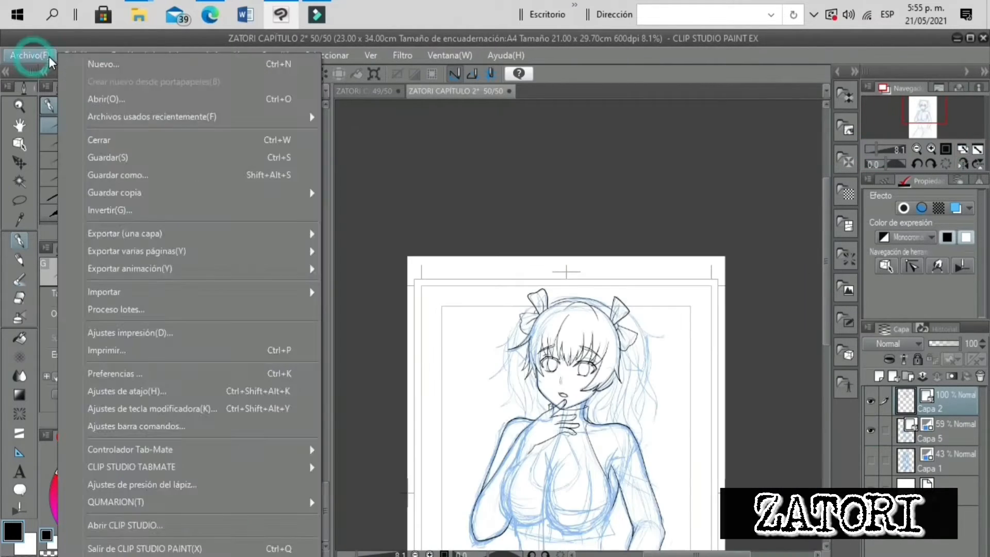
left_click(135, 159)
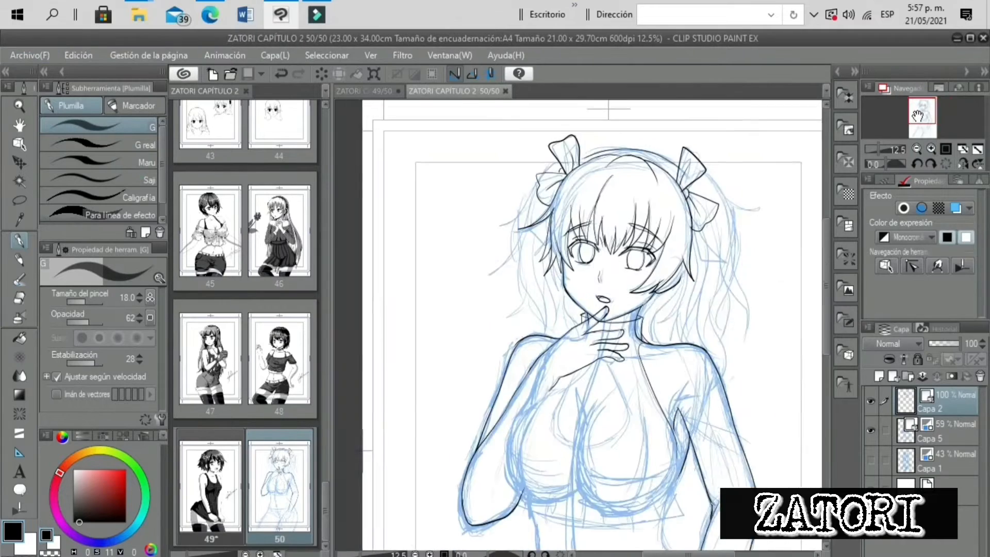
Ink the first pigtail's outer outline and its long wavy strands falling toward the shoulder
scroll(479, 281, "up", 4)
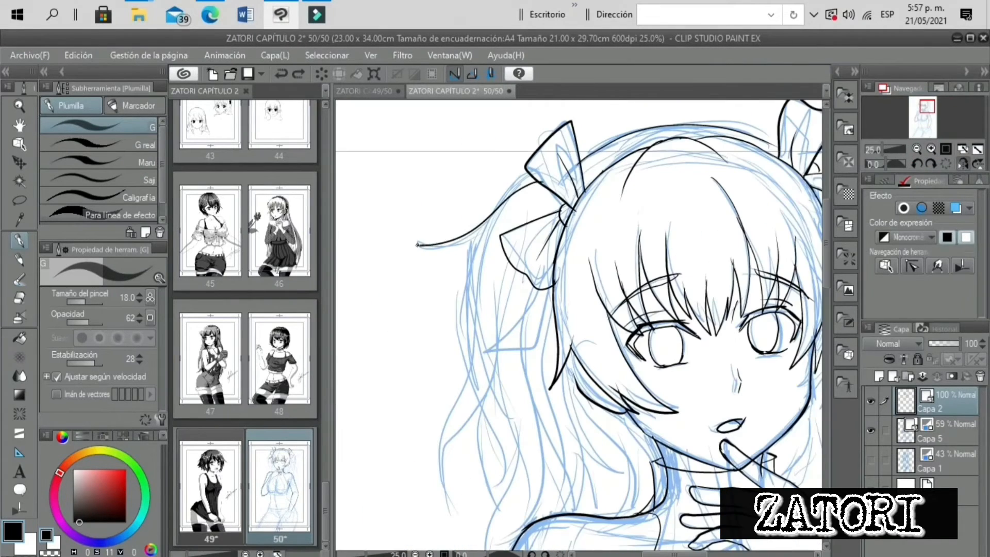
left_click_drag(466, 385, 459, 499)
left_click_drag(501, 318, 451, 444)
left_click_drag(524, 369, 524, 511)
scroll(578, 325, "down", 3)
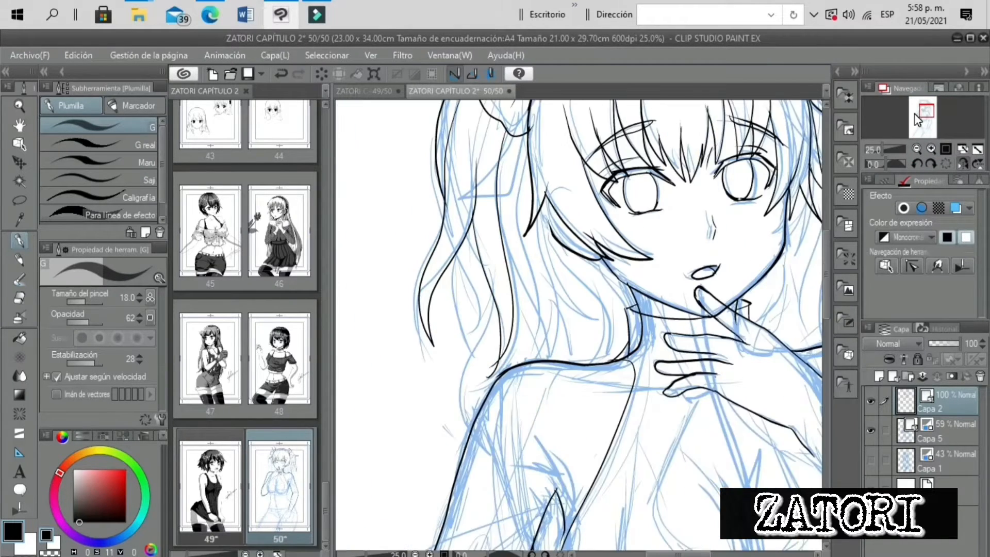
key("e")
key("p")
left_click_drag(510, 281, 526, 323)
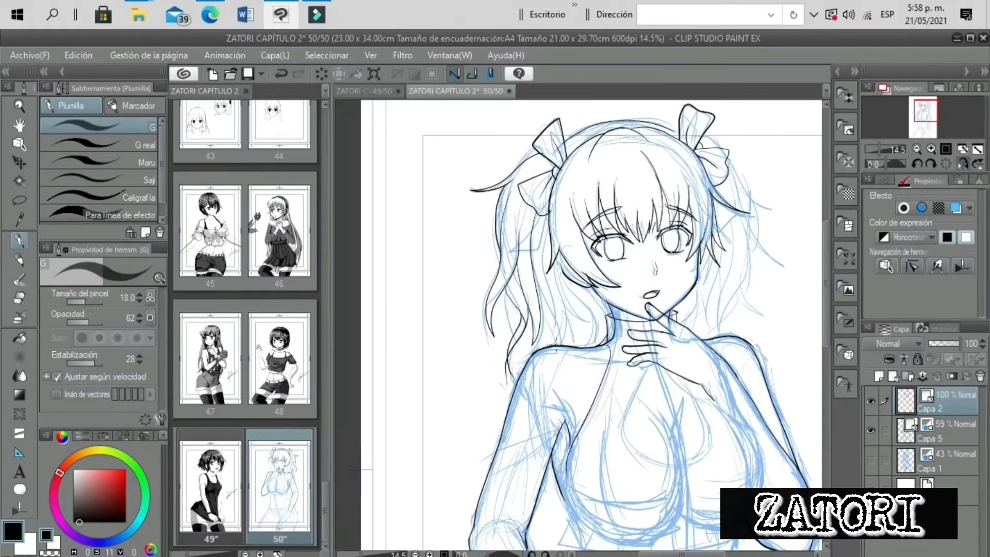
Try crossing pointed strand strokes in the blank area beside the head, trimming them with the vector eraser
key("e")
scroll(768, 267, "up", 2)
key("p")
left_click_drag(679, 119, 694, 307)
mouse_move(694, 307)
left_mouse_down()
mouse_move(739, 131)
mouse_move(739, 300)
left_mouse_up()
left_click_drag(738, 300, 783, 124)
left_click(18, 298)
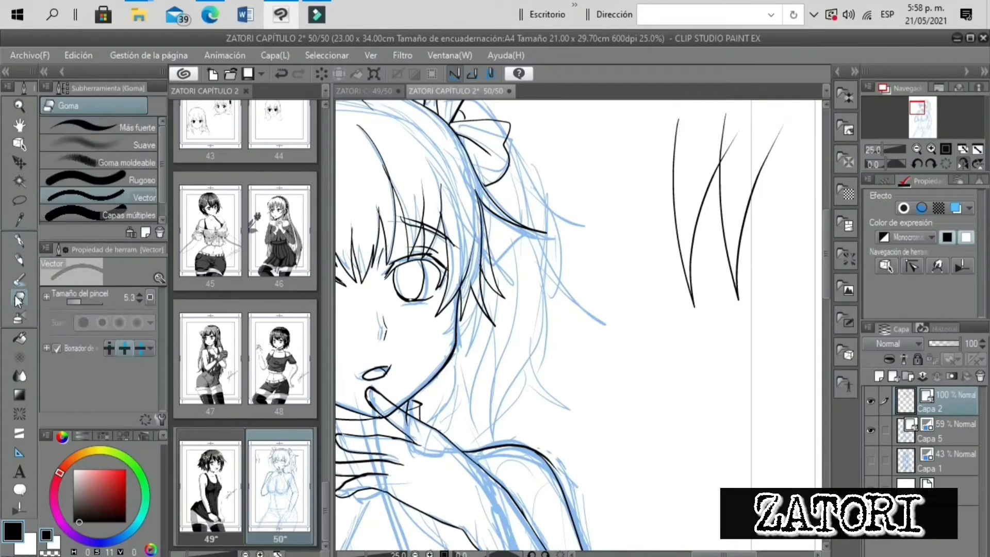
left_click(729, 127)
key("p")
key("ctrl+z")
Ink the first pigtail's inner strands and the locks behind the cheek, checking them with the Capa 5 sketch hidden
scroll(578, 325, "down", 3)
scroll(579, 324, "up", 3)
left_click_drag(922, 117, 926, 108)
mouse_move(492, 336)
left_mouse_down()
mouse_move(508, 431)
mouse_move(492, 458)
mouse_move(567, 422)
left_mouse_up()
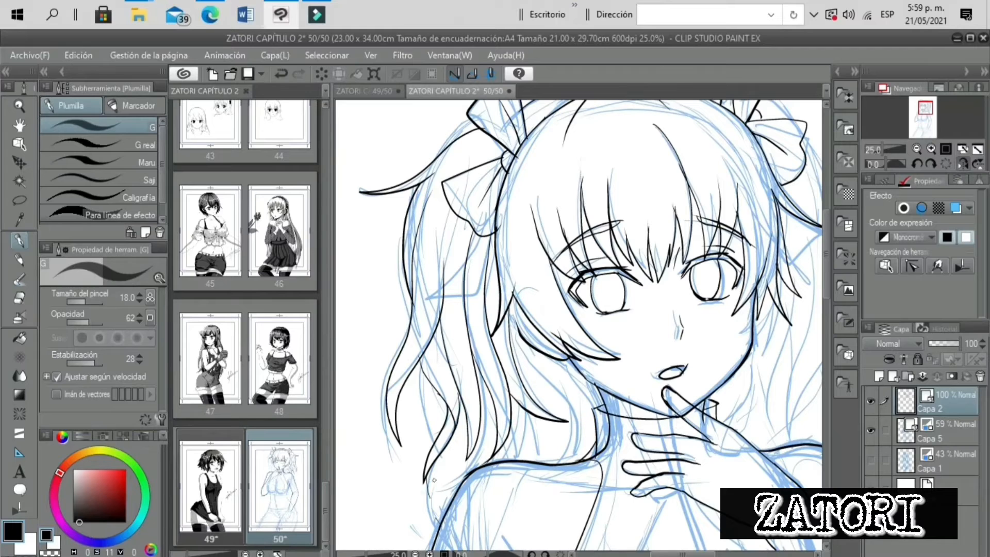
mouse_move(547, 361)
left_mouse_down()
mouse_move(578, 458)
mouse_move(551, 400)
left_mouse_up()
left_click(870, 429)
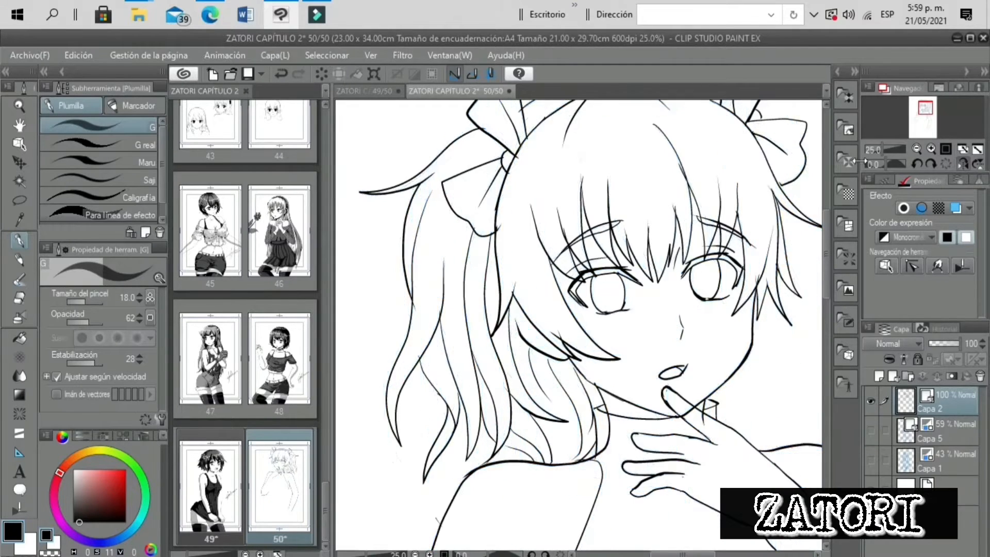
key("ctrl+minus")
key("ctrl+minus")
key("ctrl+minus")
left_click(870, 429)
Ink the second pigtail's flicked outer tips and wavy strands down to the shoulder, undoing the faulty strokes
left_click(962, 162)
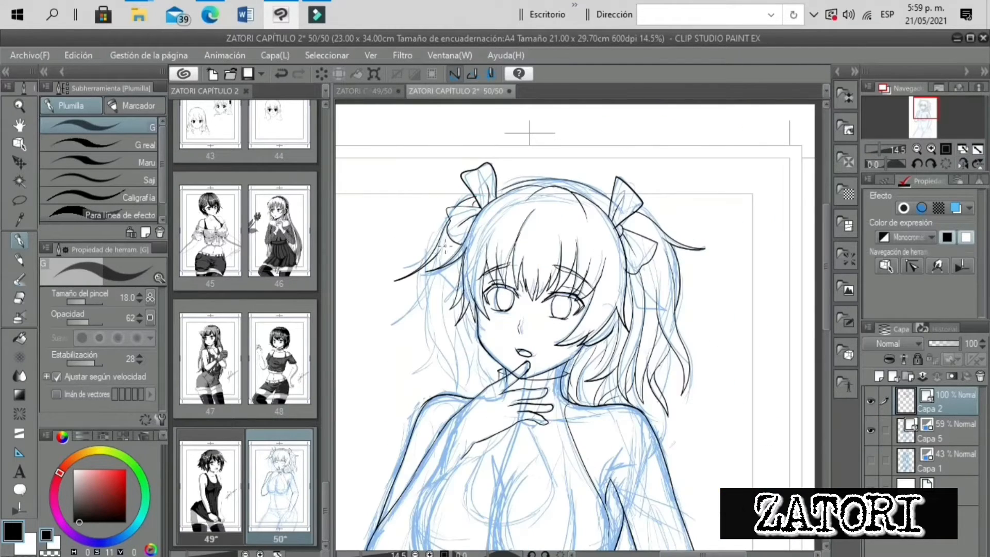
left_click(963, 163)
key("ctrl+z")
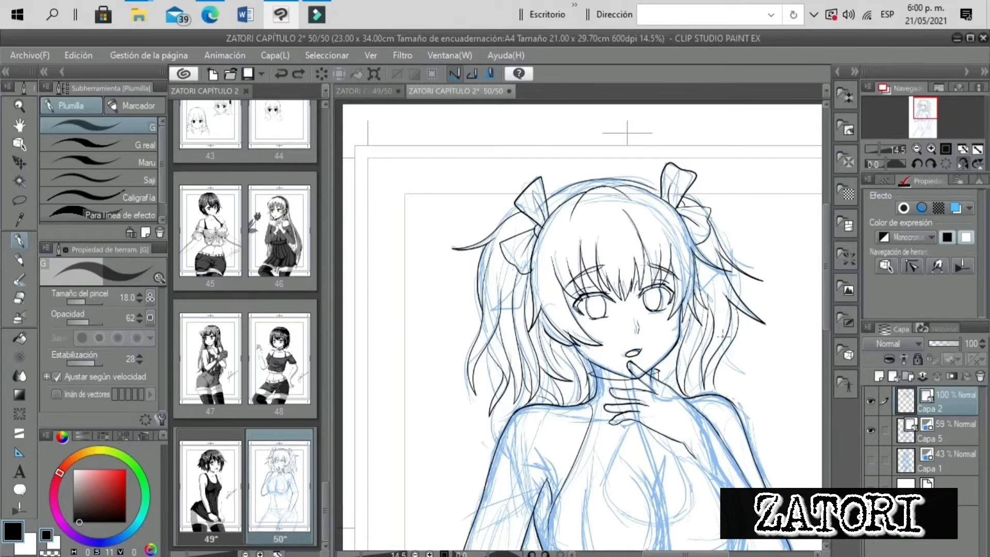
key("ctrl+z")
scroll(686, 335, "up", 2)
left_click_drag(732, 387, 417, 281)
mouse_move(443, 263)
left_mouse_down()
mouse_move(464, 338)
mouse_move(707, 378)
left_mouse_up()
scroll(707, 378, "down", 1)
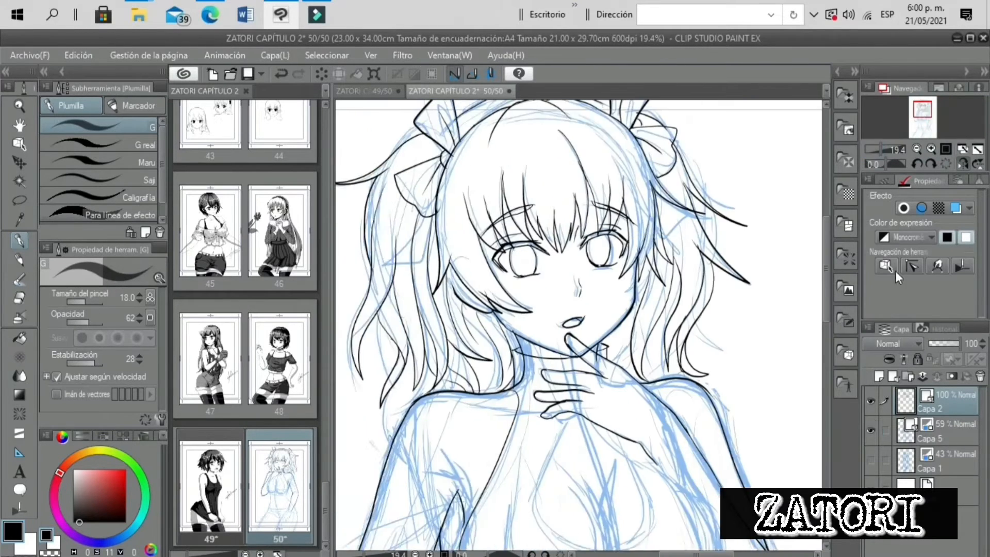
Redo an inner strand of the second pigtail and check the line art with the view mirrored
left_click(870, 430)
key("ctrl+z")
left_click_drag(665, 341, 662, 381)
left_click_drag(880, 149, 878, 149)
left_click(962, 163)
left_click(871, 429)
Ink the contours of the top's front and its small highlight shapes below the raised hand
left_click_drag(556, 382, 571, 298)
scroll(571, 298, "up", 1)
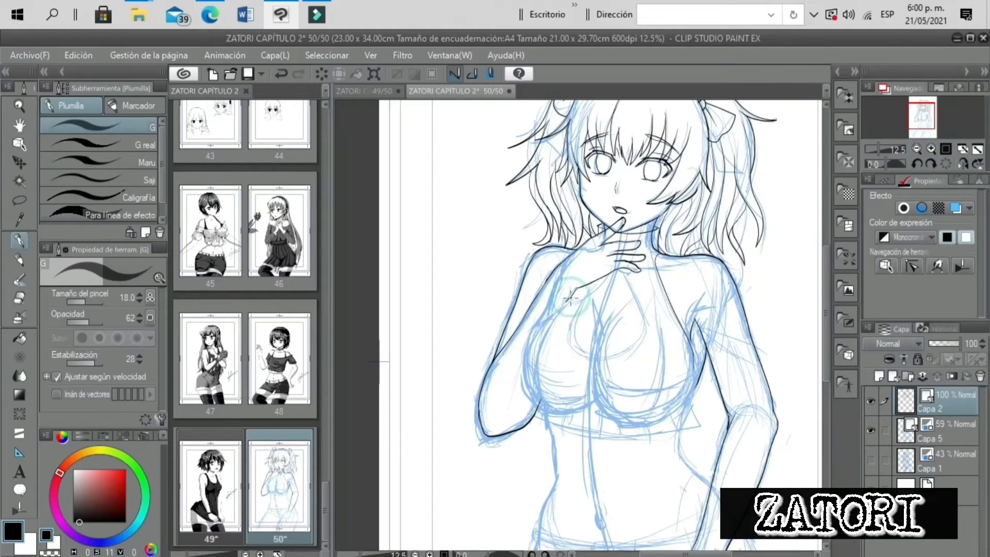
left_click(963, 164)
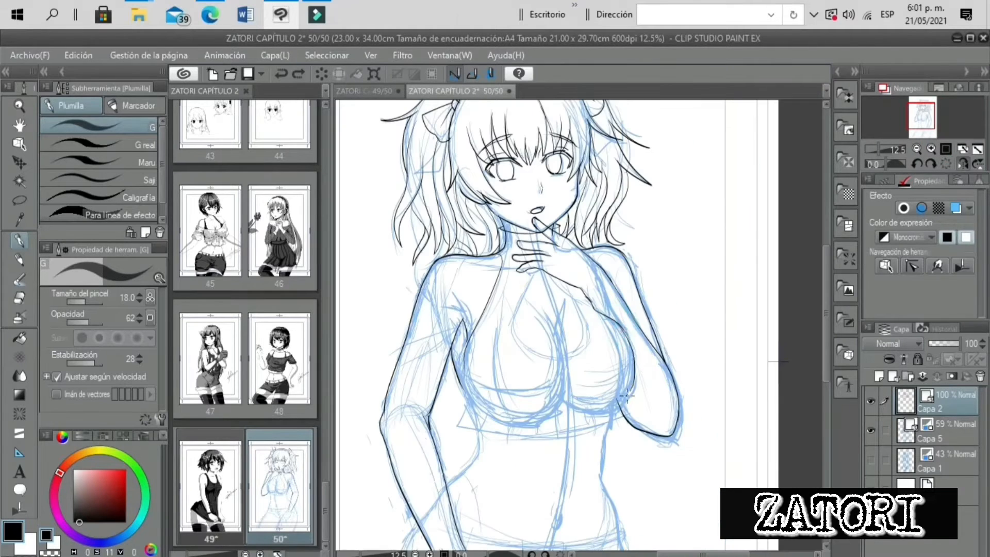
left_click_drag(619, 323, 582, 413)
left_click(962, 164)
left_click_drag(624, 302, 594, 355)
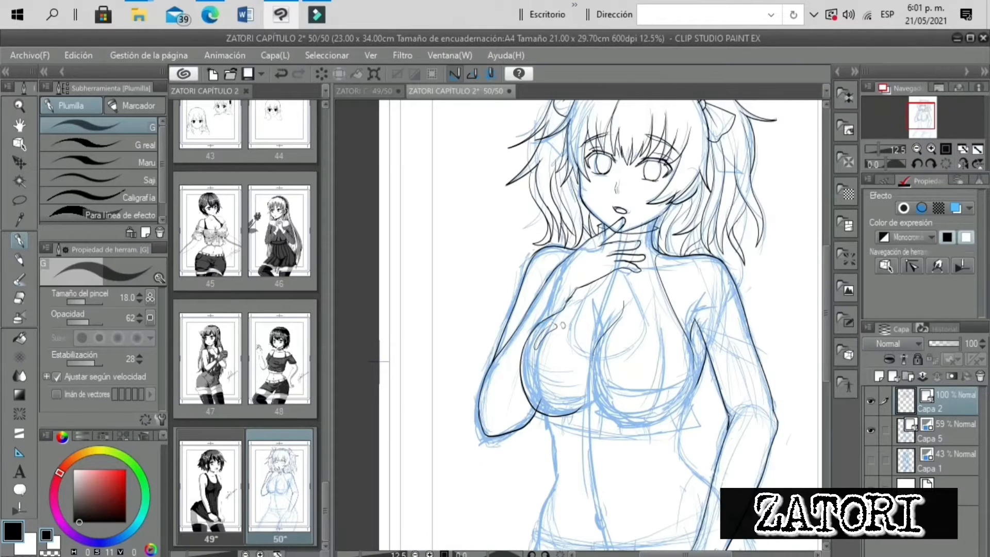
left_click_drag(597, 417, 631, 406)
left_click(960, 164)
Add short fold lines to the top's front, toggling the Capa 5 sketch to compare
left_click(871, 430)
left_click_drag(614, 364, 623, 411)
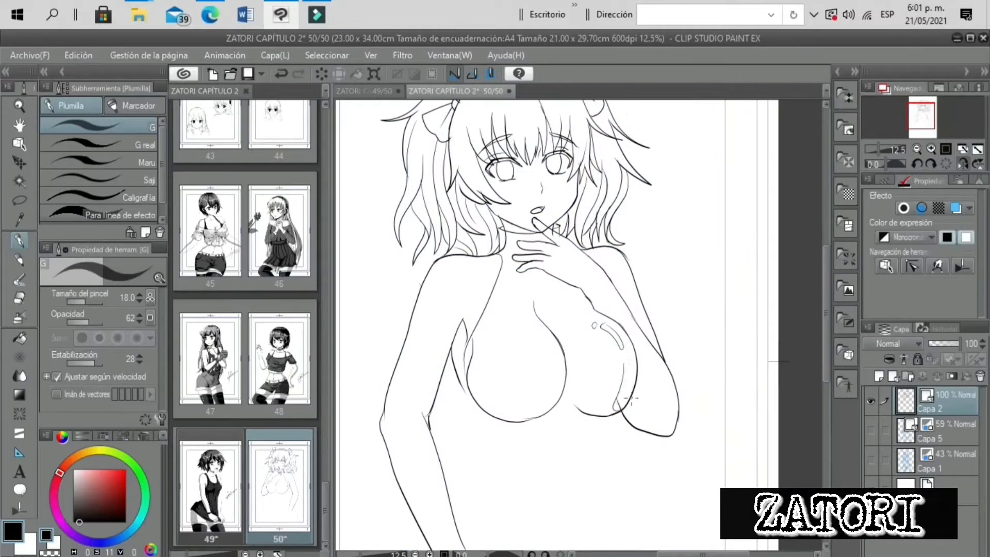
key("ctrl+z")
left_click(870, 431)
left_click_drag(484, 385, 497, 325)
left_click(870, 430)
left_click_drag(879, 149, 877, 149)
left_click_drag(537, 226, 517, 309)
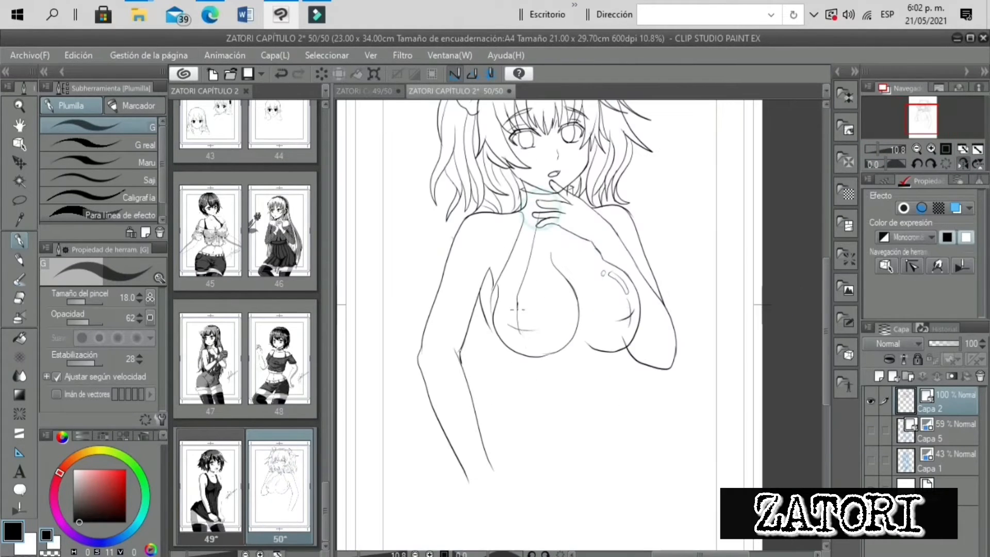
Ink the cropped top's bottom hem and the armhole curve beside the lowered arm
left_click(870, 430)
left_click_drag(625, 348, 620, 359)
key("ctrl+plus")
key("ctrl+plus")
key("ctrl+plus")
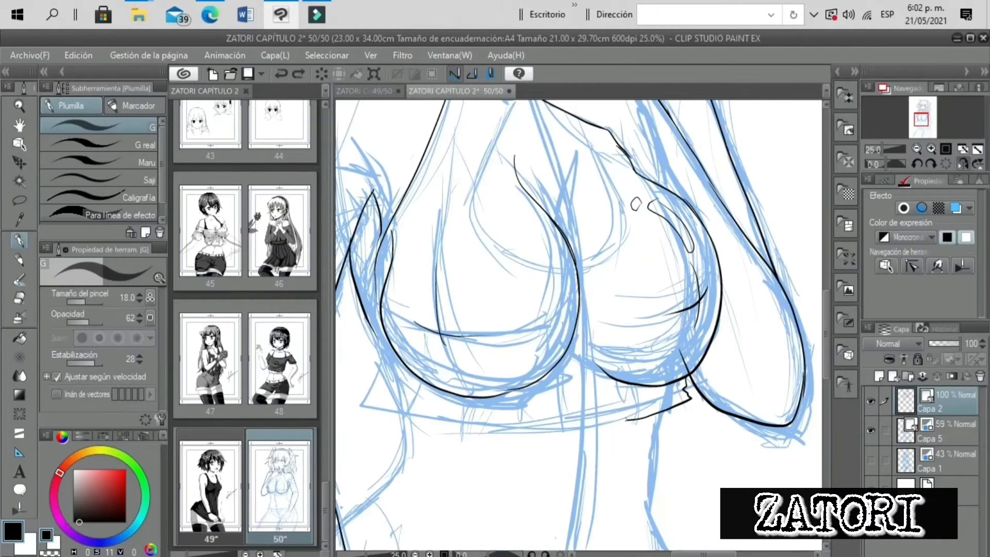
key("ctrl+minus")
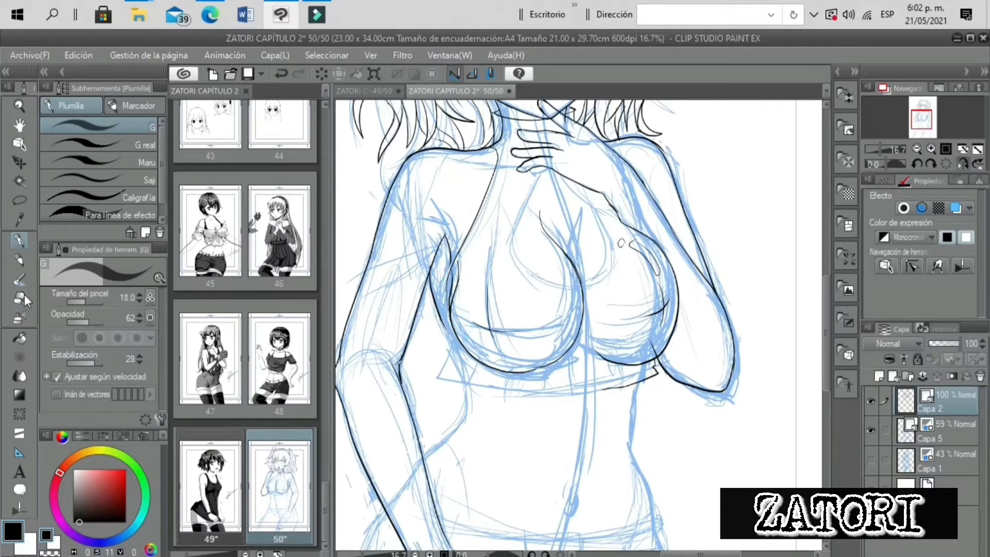
key("ctrl+plus")
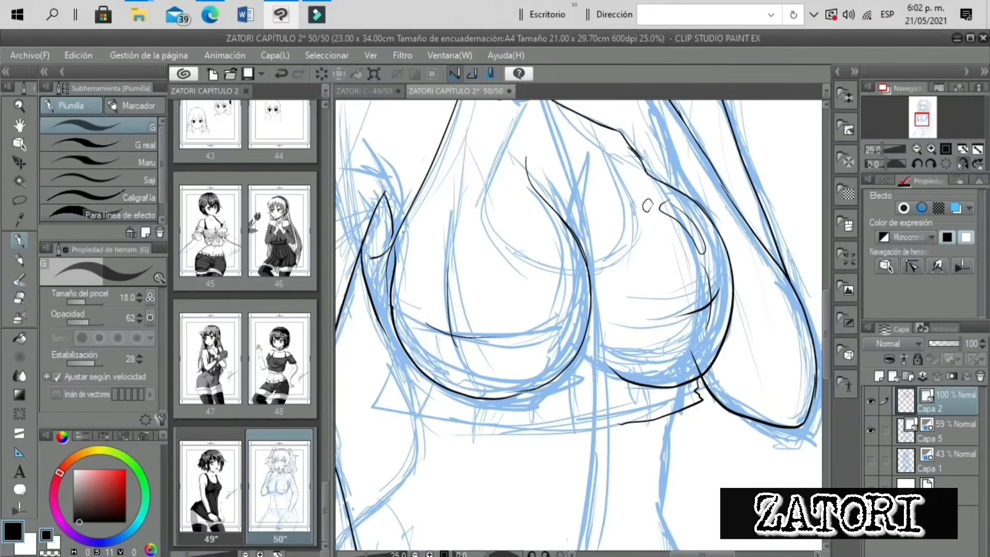
key("ctrl+minus")
key("ctrl+minus")
key("ctrl+minus")
key("ctrl+minus")
Clean up the top's front by undoing the last fold strokes and erasing stray lines near the highlight
left_click(871, 430)
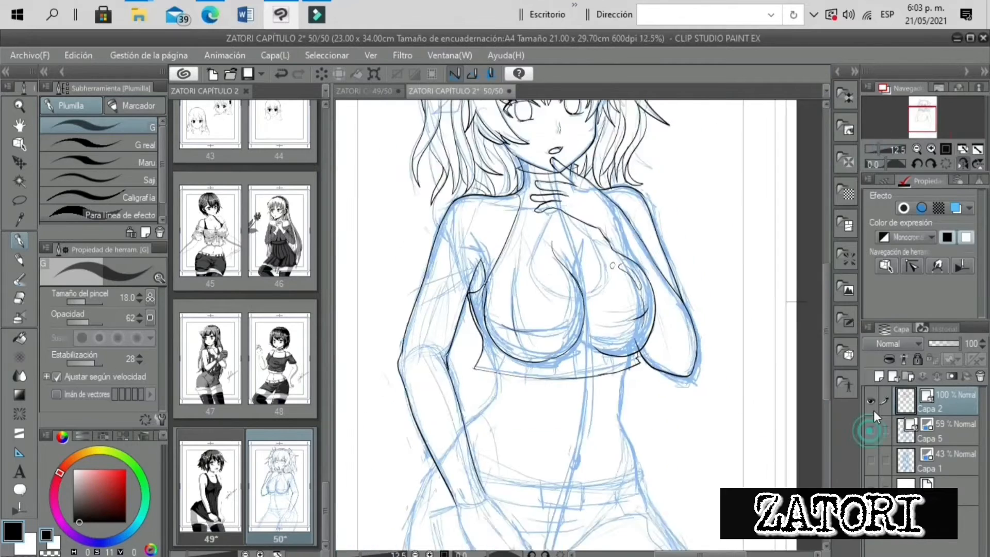
left_click(962, 163)
key("e")
key("p")
left_click(18, 298)
key("p")
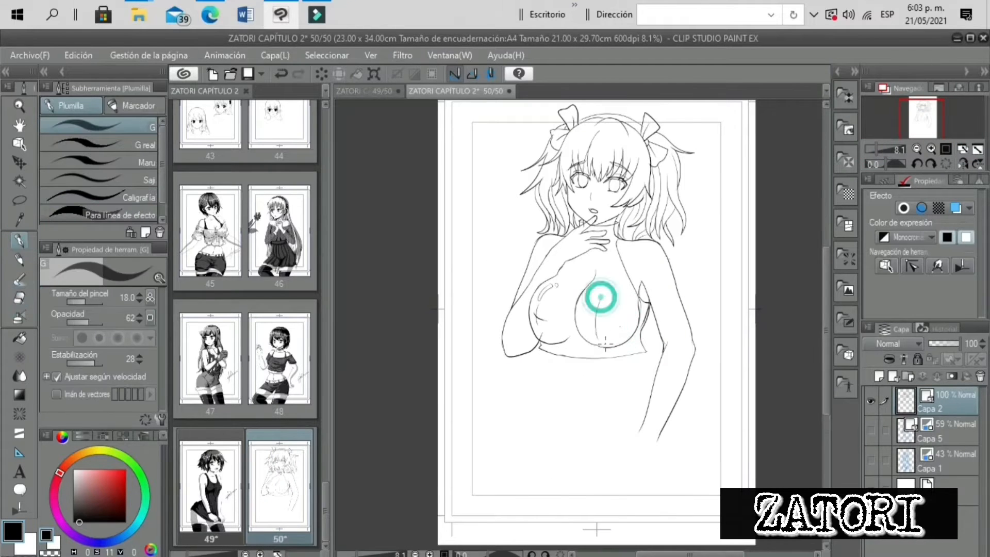
key("ctrl+z")
key("ctrl+z")
left_click(18, 298)
left_click_drag(551, 287, 537, 312)
key("p")
key("ctrl+plus")
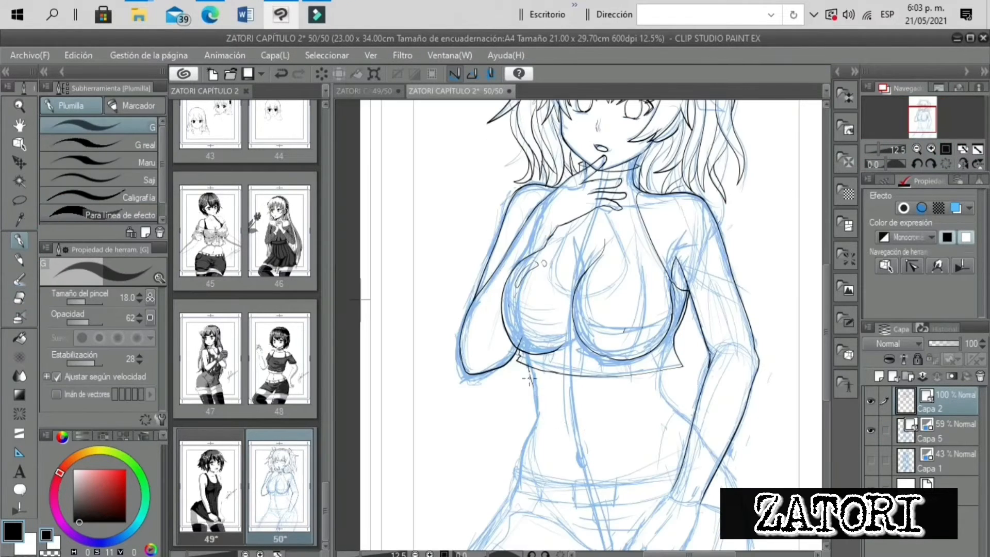
Ink the waist outline from under the top's hem down to the hip on the raised-arm side
left_click_drag(529, 371, 538, 418)
key("ctrl+plus")
key("ctrl+plus")
left_click(921, 122)
left_click_drag(512, 458, 509, 480)
key("ctrl+minus")
key("ctrl+minus")
left_click(867, 429)
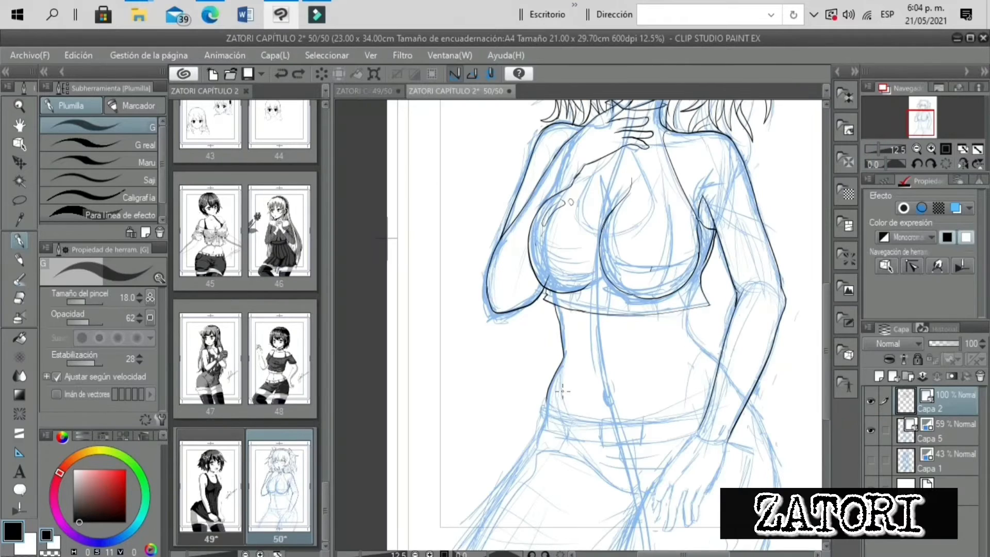
Ink the hip and thigh outlines down to the page edge, redrawing the hip curve behind the lowered arm
left_click_drag(922, 122, 921, 126)
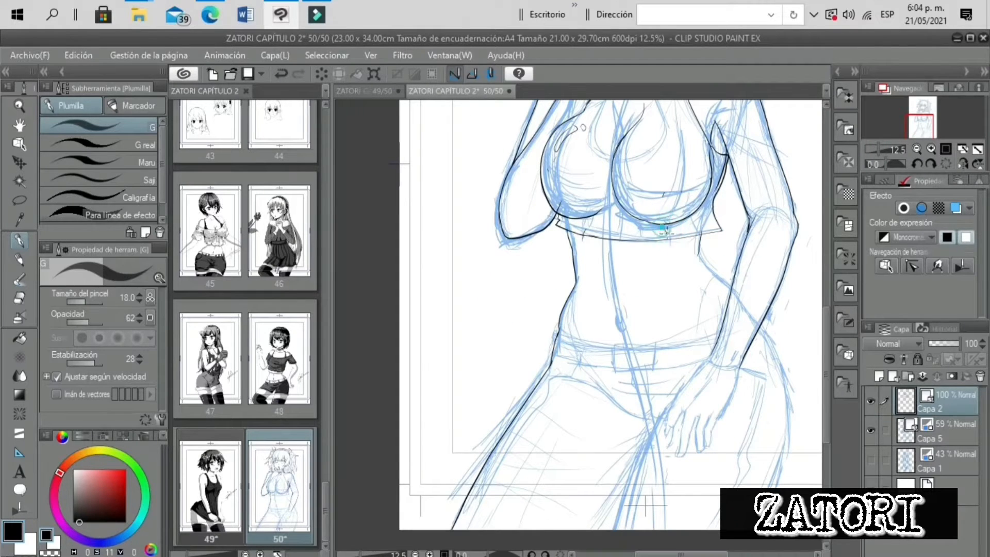
left_click_drag(743, 300, 779, 356)
key("ctrl+z")
left_click_drag(742, 299, 747, 309)
left_click(965, 164)
left_click_drag(402, 323, 372, 383)
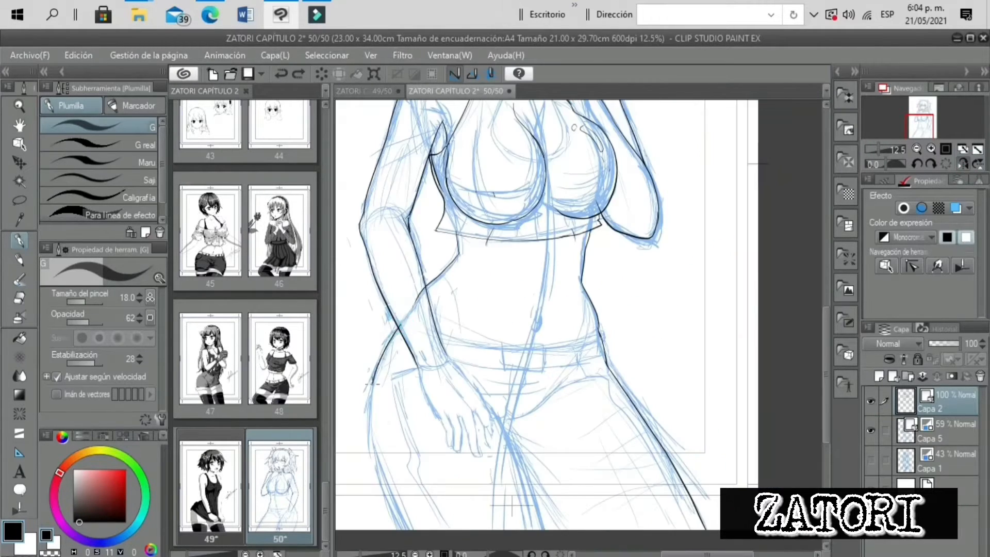
key("ctrl+z")
left_click_drag(922, 125, 924, 128)
left_click_drag(498, 287, 478, 315)
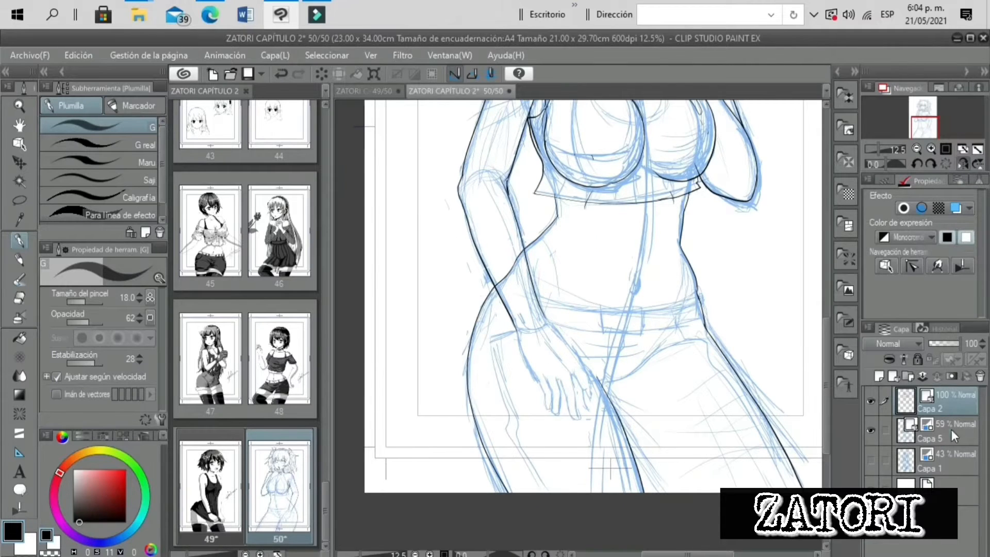
Lower the Capa 5 sketch layer's opacity to 34% and make Capa 2 the active layer again
left_click(951, 433)
left_click(938, 343)
left_click(916, 149)
left_click(919, 117)
left_click(963, 164)
left_click_drag(923, 117, 924, 129)
left_click(932, 148)
left_click(948, 401)
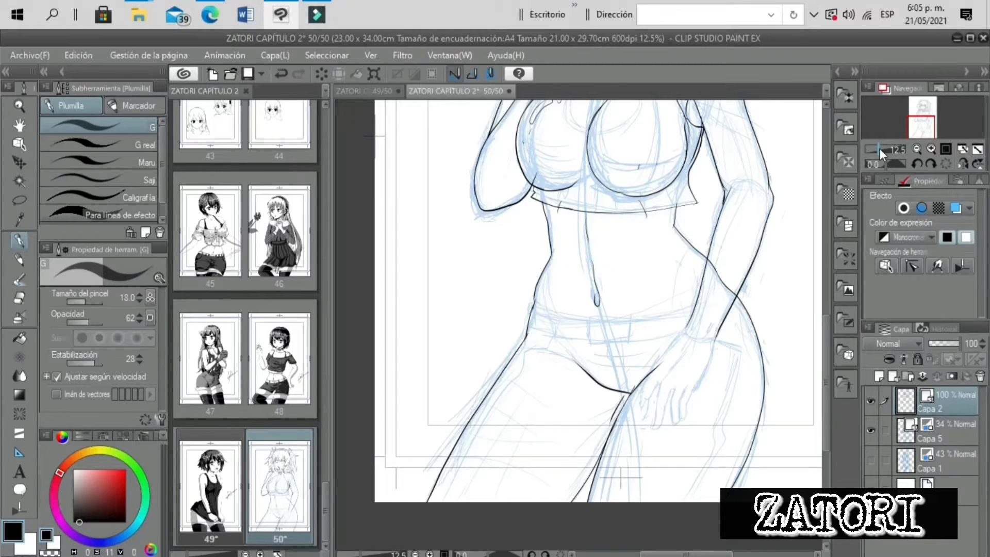
Ink the short crease at the top of the thigh and the hip line passing behind the forearm
left_click_drag(878, 150, 875, 150)
left_click(870, 430)
left_click_drag(922, 120, 925, 125)
left_click(870, 430)
left_click(931, 148)
left_click_drag(491, 391, 513, 396)
left_click_drag(668, 318, 698, 352)
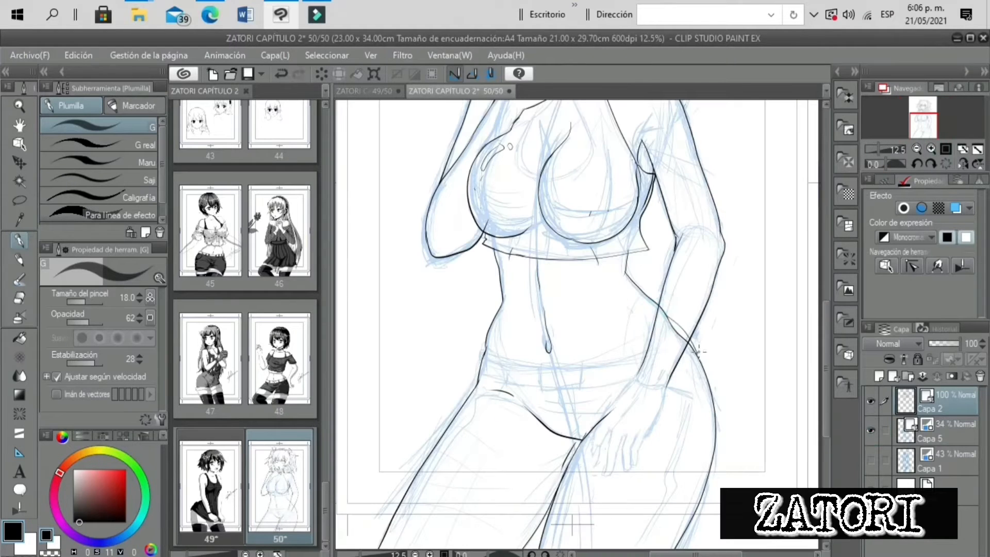
Erase the part of the hip line that crosses the lowered forearm
key("e")
left_click_drag(680, 319, 672, 330)
left_click_drag(878, 150, 875, 149)
Ink the curved waistband line across the hips from one side of the waist to the other
left_click(963, 164)
key("p")
left_click_drag(549, 353, 648, 344)
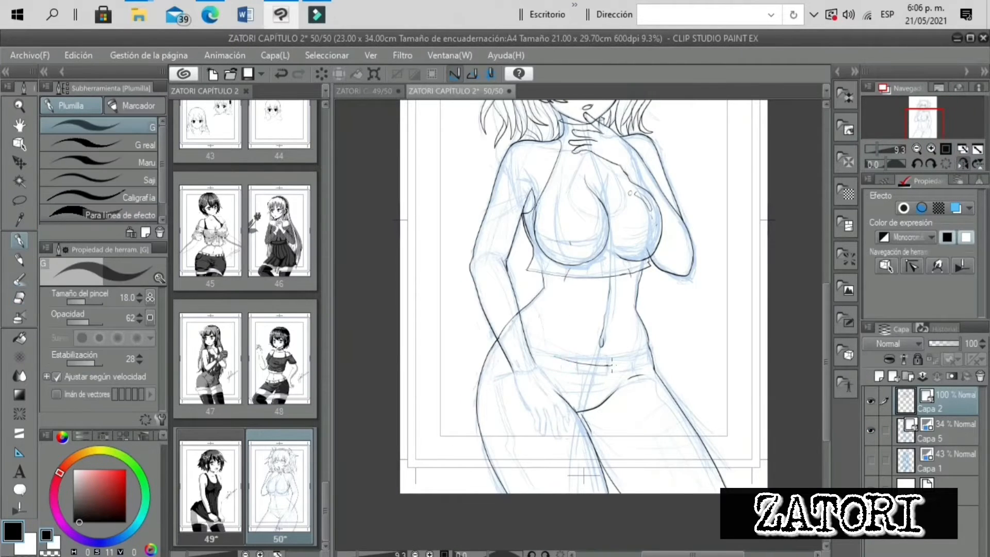
left_click(964, 164)
left_click(928, 123)
left_click_drag(928, 123, 928, 129)
key("ctrl+z")
key("ctrl+y")
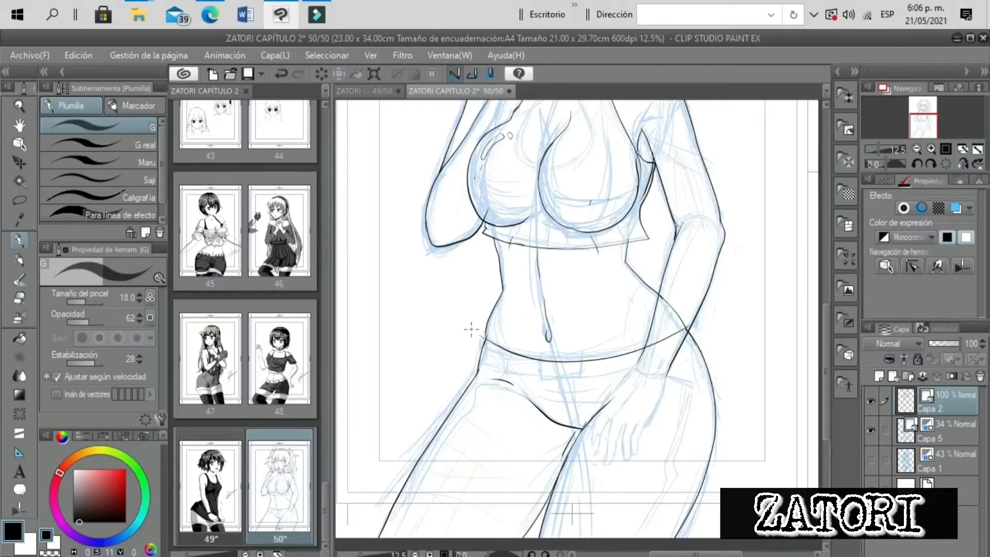
left_click_drag(875, 150, 878, 149)
left_click(963, 164)
key("ctrl+z")
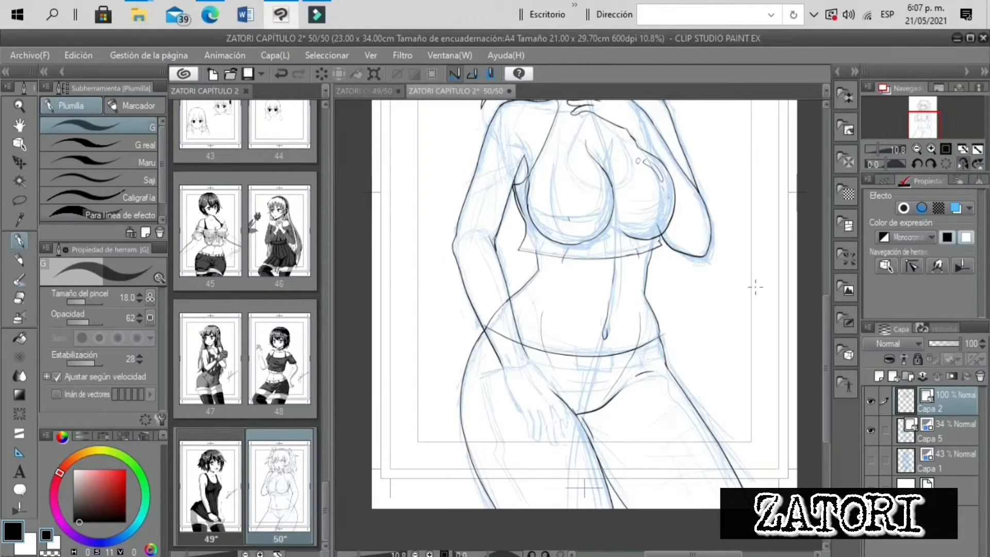
Ink the light vertical contour lines on both sides of the abdomen and erase the excess
left_click_drag(561, 282, 546, 314)
left_click_drag(630, 273, 640, 309)
key("e")
left_click_drag(544, 317, 551, 368)
key("p")
left_click(876, 150)
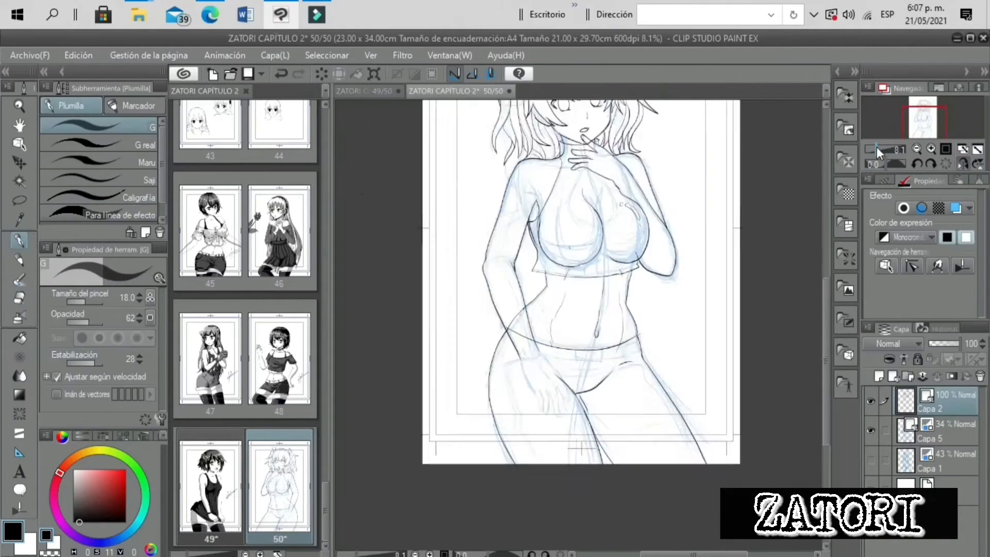
Add a new vector layer above Capa 2 and ink the fingers of the lowered hand on it
left_click_drag(877, 149, 880, 149)
left_click_drag(924, 122, 922, 131)
left_click(882, 149)
key("ctrl+shift+n")
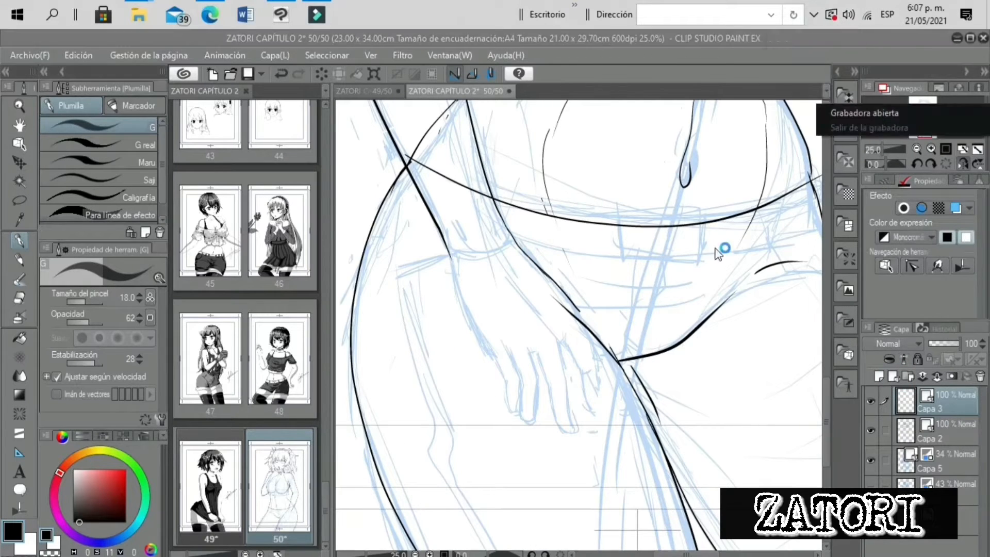
left_click_drag(578, 309, 588, 338)
key("ctrl+z")
left_click(962, 163)
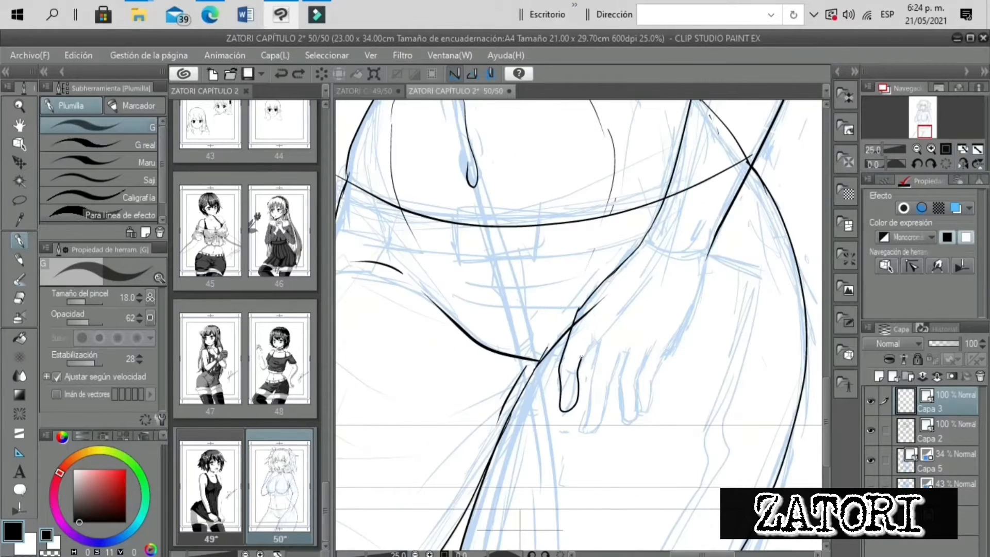
scroll(617, 355, "up", 1)
mouse_move(629, 350)
left_mouse_down()
mouse_move(645, 401)
mouse_move(687, 350)
left_mouse_up()
Erase the stray line crossing the lowered hand on Capa 2 and ink the hand's outer edge up to the wrist
key("e")
key("alt+[")
left_click_drag(603, 291, 575, 319)
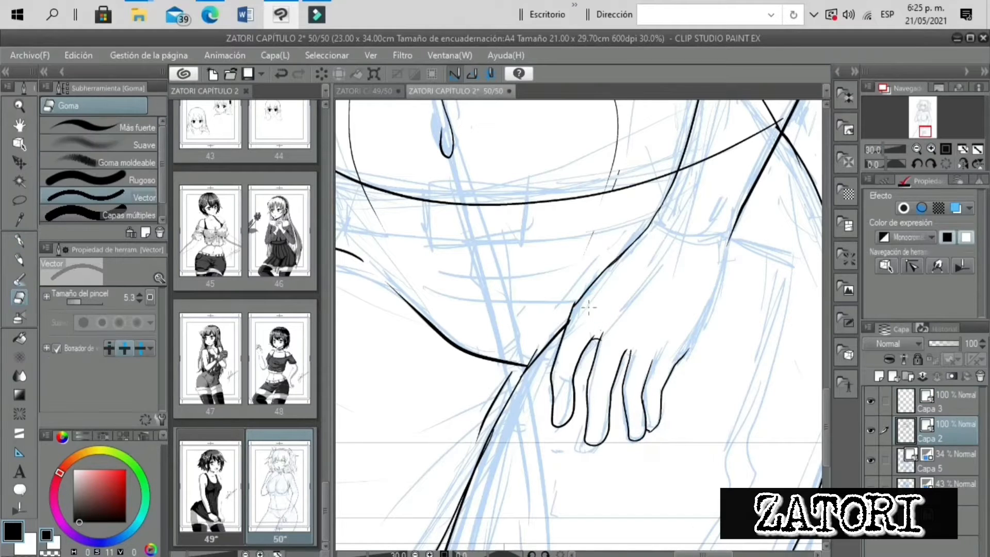
key("p")
left_click_drag(681, 355, 728, 242)
Hide the Capa 5 sketch layer and check the inked figure on the whole page in mirrored view
left_click(876, 149)
left_click_drag(930, 120, 933, 115)
left_click(871, 459)
left_click(876, 149)
left_click(963, 164)
left_click(916, 124)
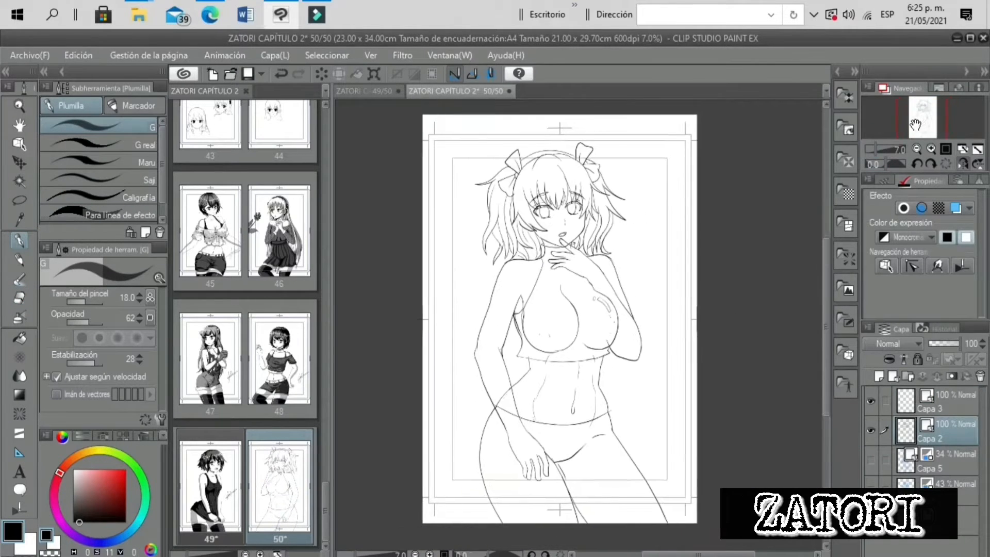
Erase the waist and hip lines crossing the lowered forearm and the small stray marks on the chest with the Vector eraser
left_click(930, 149)
left_click(876, 149)
left_click(18, 299)
left_click_drag(464, 393, 471, 427)
left_click(582, 320)
scroll(582, 320, "up", 5)
left_click(597, 287)
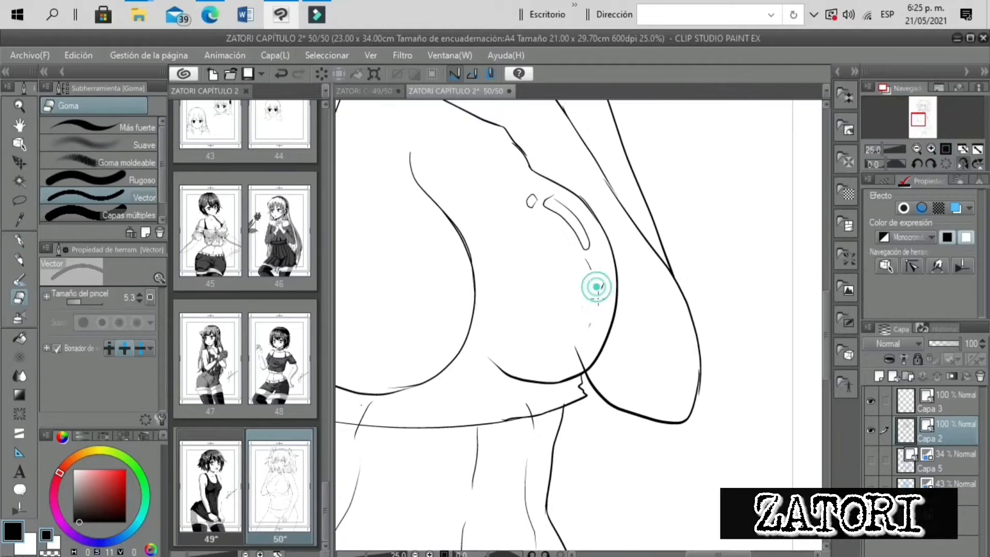
left_click(876, 149)
left_click(920, 124)
left_click(463, 367)
key("p")
left_click(506, 404)
key("ctrl+z")
left_click(930, 149)
left_click(963, 164)
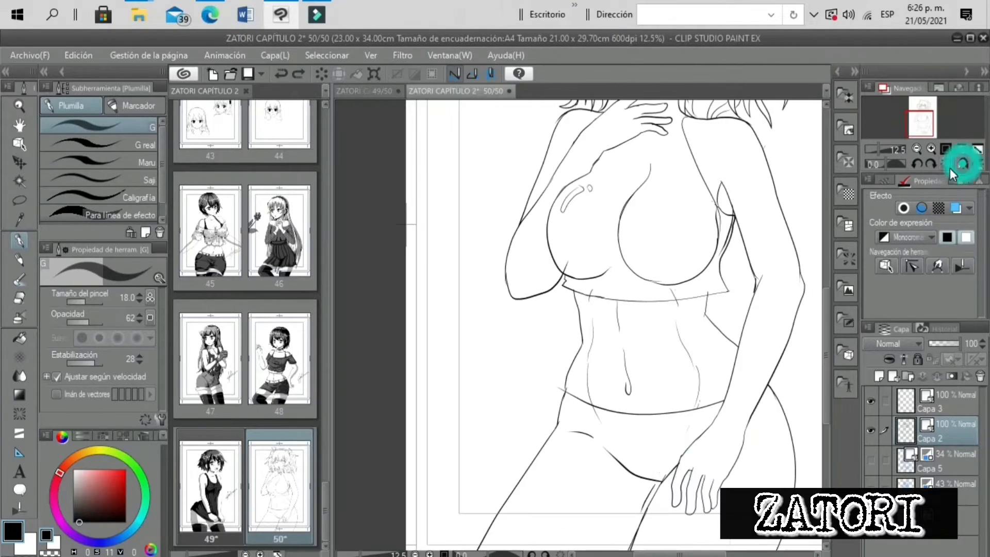
key("ctrl+z")
left_click_drag(701, 432, 675, 478)
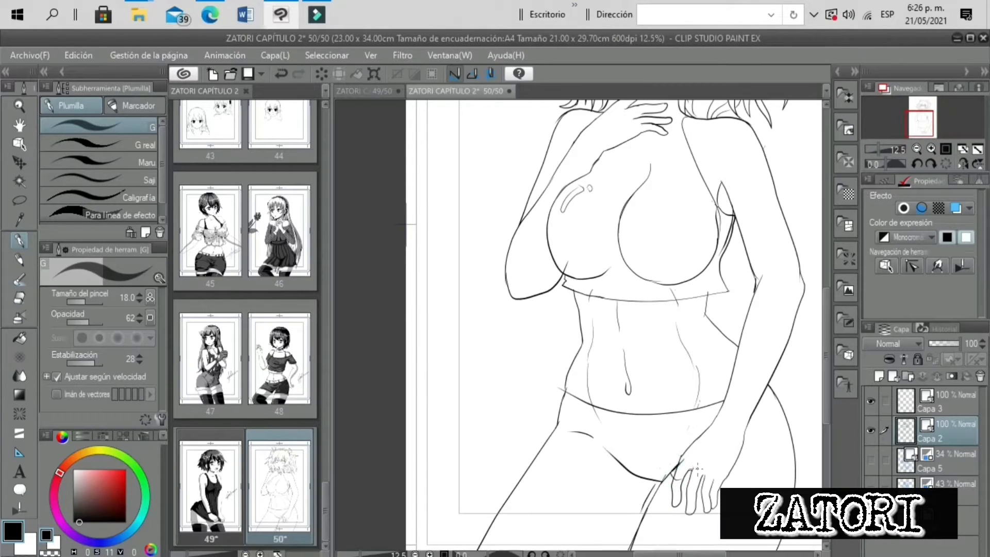
key("ctrl+z")
Make Capa 3 the active layer and ink the thumb of the lowered hand
left_click(963, 164)
left_click(931, 149)
left_click(922, 132)
left_click(946, 405)
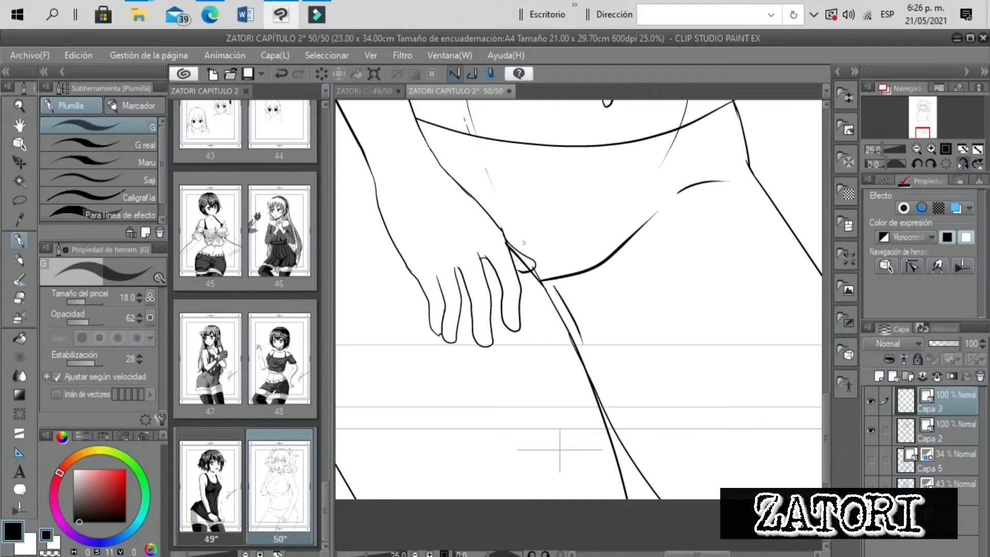
Erase the body line overlapping the thumb on Capa 2 and the stray line ends around the thumb on Capa 3
key("e")
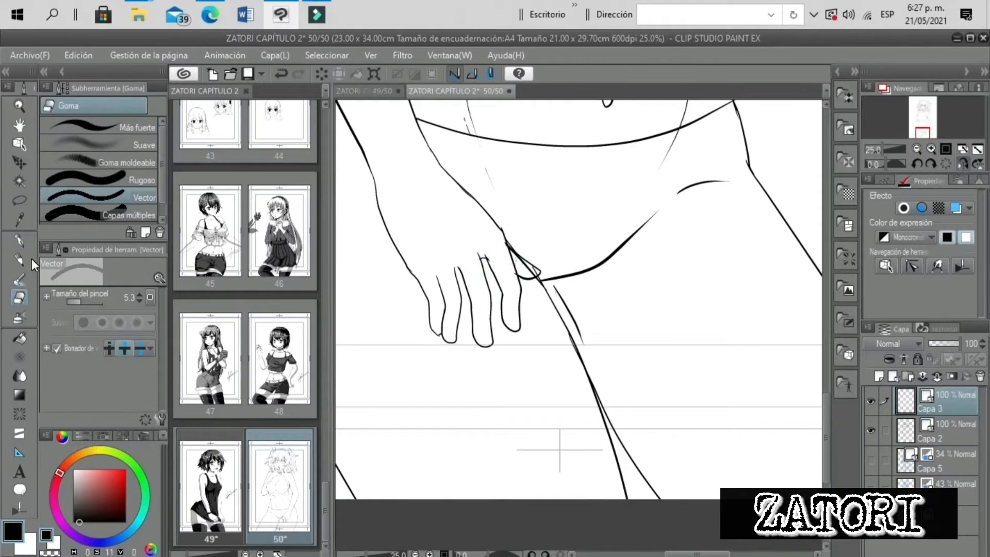
left_click(916, 149)
left_click(963, 163)
double_click(931, 149)
left_click(947, 431)
left_click(634, 258)
left_click(946, 401)
left_click(674, 217)
key("ctrl+z")
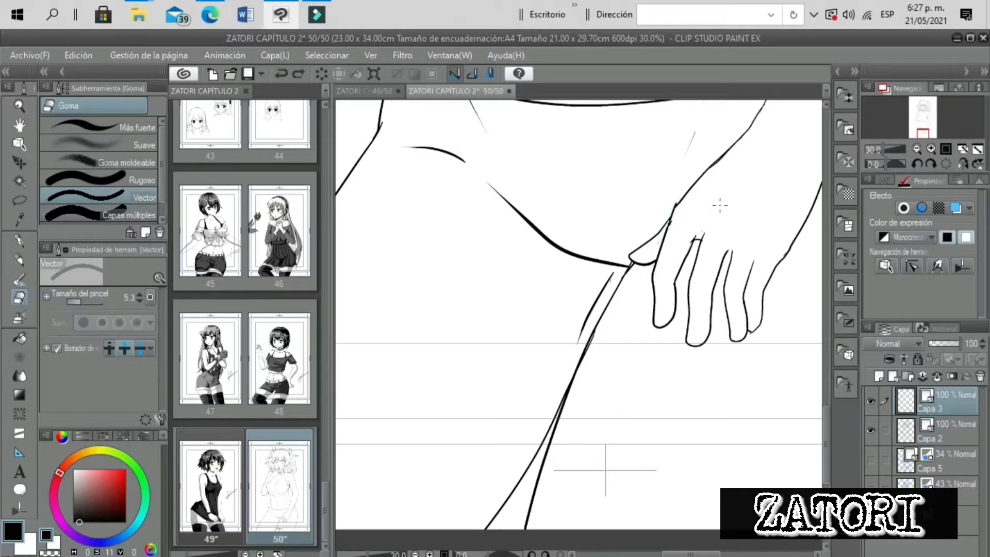
left_click(946, 431)
left_click(954, 409)
left_click(682, 198)
Ink the join between the hand's inner edge and the thumb on Capa 3 and clean up its overlapping lines
key("p")
double_click(931, 149)
left_click_drag(926, 129, 924, 132)
left_click_drag(599, 267, 585, 285)
key("e")
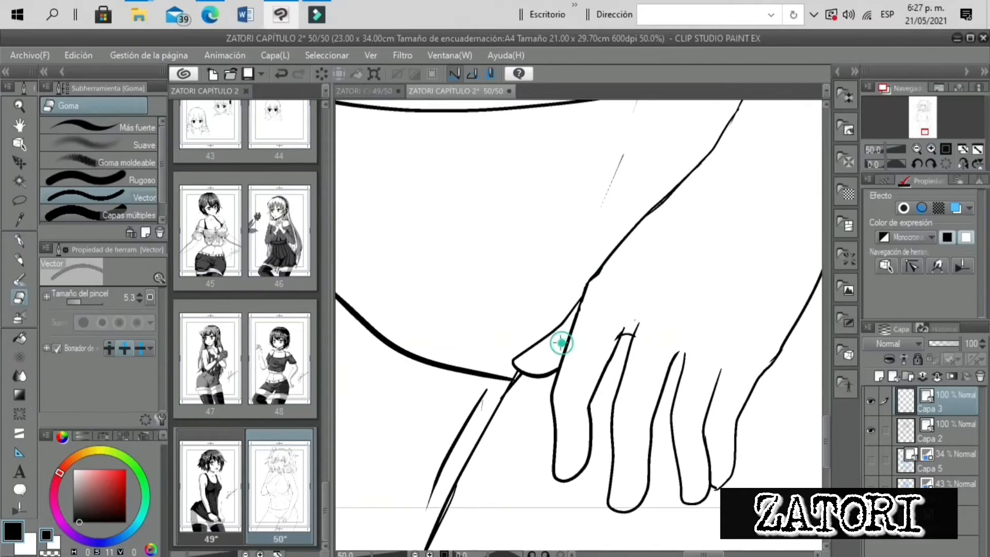
left_click(946, 431)
left_click(946, 402)
Redraw the contours between the fingers nearest the thumb, alternating the G pen and the Vector eraser
key("p")
mouse_move(636, 325)
left_mouse_down()
mouse_move(619, 333)
mouse_move(599, 378)
mouse_move(578, 471)
left_mouse_up()
key("e")
key("p")
key("e")
key("p")
key("ctrl+z")
left_click(21, 298)
key("p")
key("e")
key("ctrl+z")
left_click(28, 240)
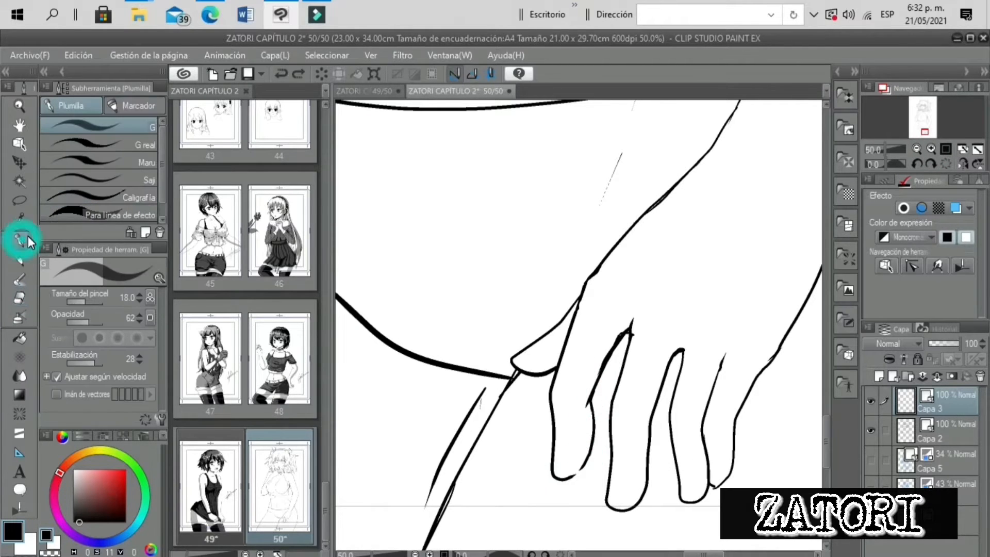
Finish the lowered hand with a short ink stroke at the base of the fingers
scroll(583, 323, "down", 4)
scroll(583, 323, "up", 3)
left_click_drag(606, 328, 617, 309)
scroll(651, 313, "down", 5)
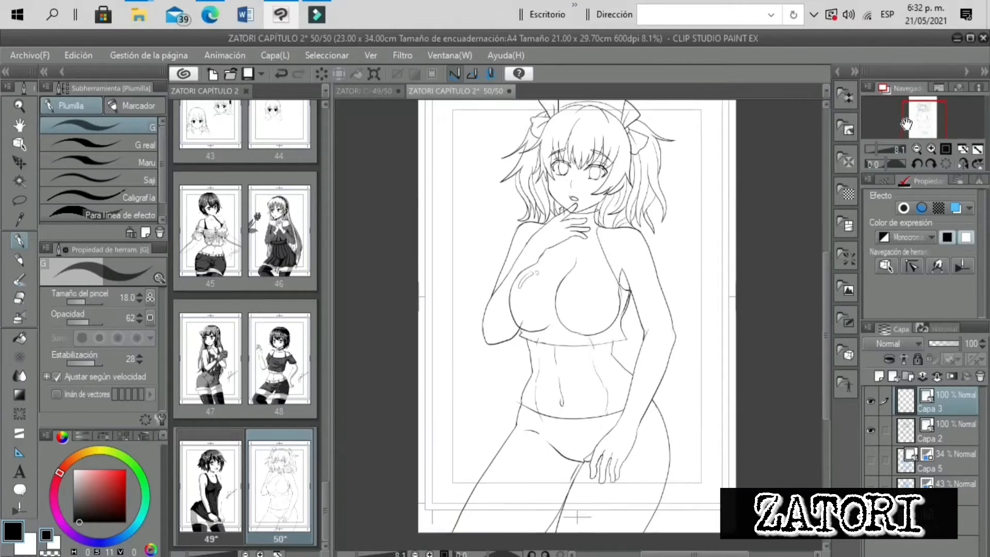
left_click(23, 298)
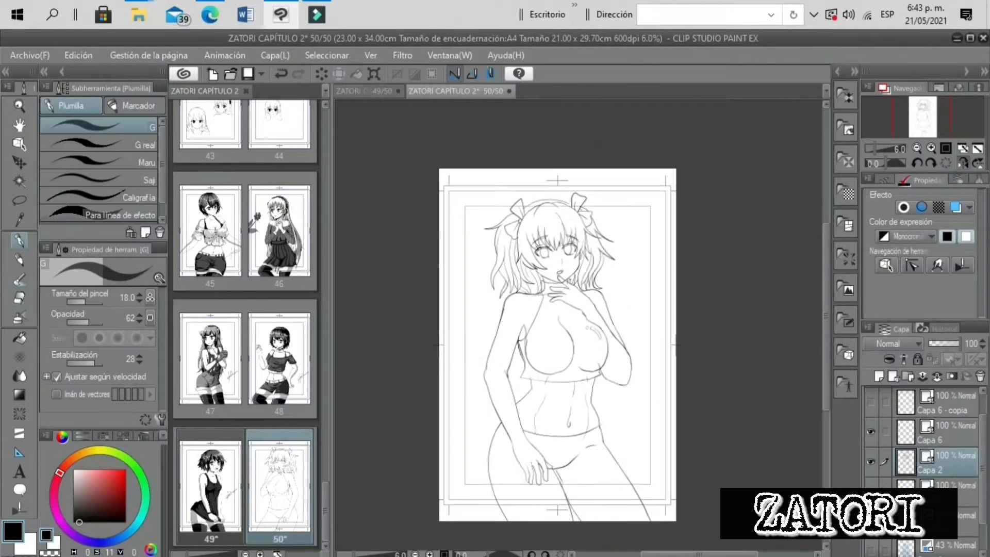
Ink the outer contour of the chest beside the raised arm on Capa 2 and trim its lower end
left_click(931, 147)
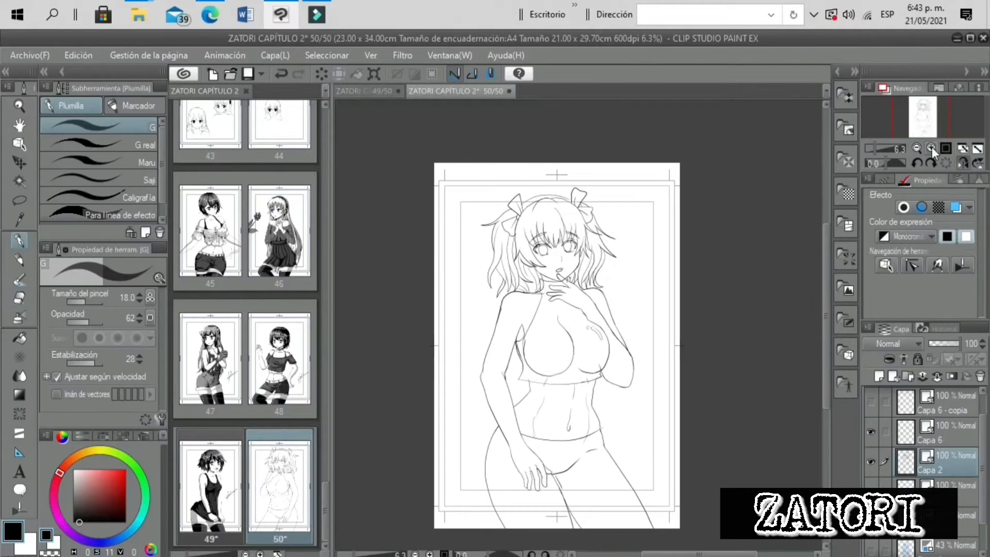
left_click_drag(880, 149, 881, 150)
key("e")
key("p")
left_click_drag(643, 338, 652, 425)
key("e")
left_click(647, 439)
left_click_drag(882, 150, 881, 149)
key("p")
Erase the chest's outer contour below the raised forearm and redraw it as a smoother curve
left_click(963, 162)
left_click(19, 298)
left_click_drag(490, 392, 516, 327)
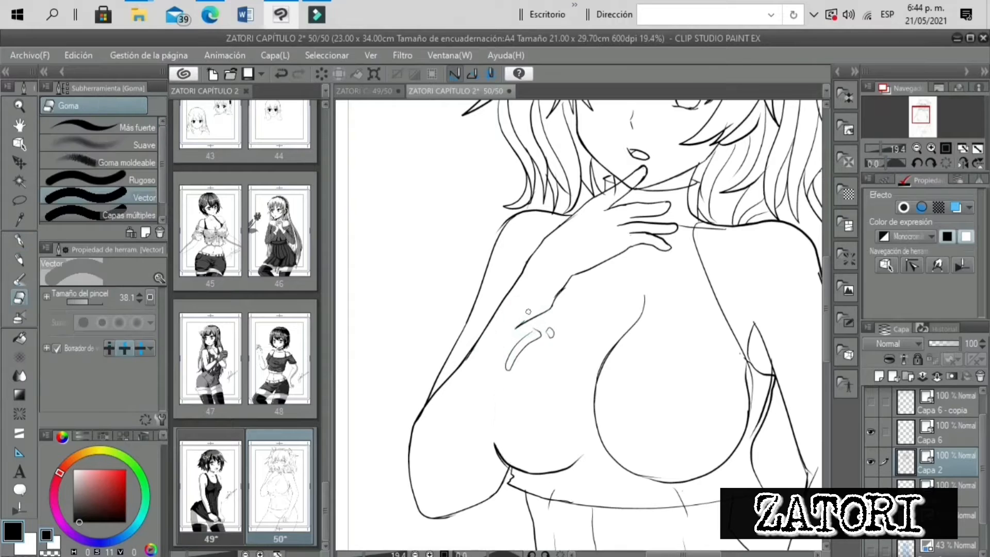
key("p")
left_click_drag(492, 415, 510, 461)
key("e")
key("ctrl+z")
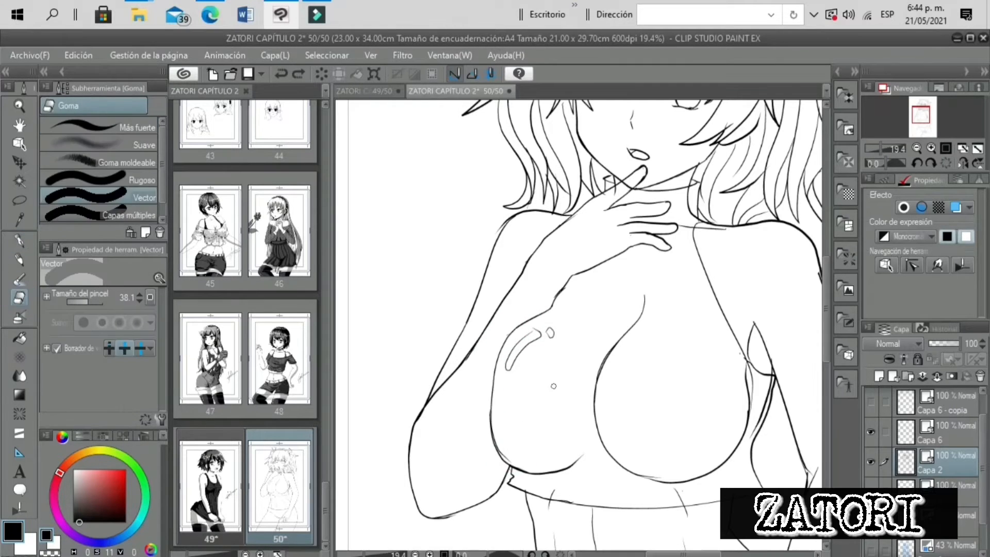
Clean up and rejoin the contour where the chest meets the raised forearm
left_click(20, 241)
left_click(963, 162)
scroll(578, 361, "up", 3)
left_click_drag(470, 211, 500, 228)
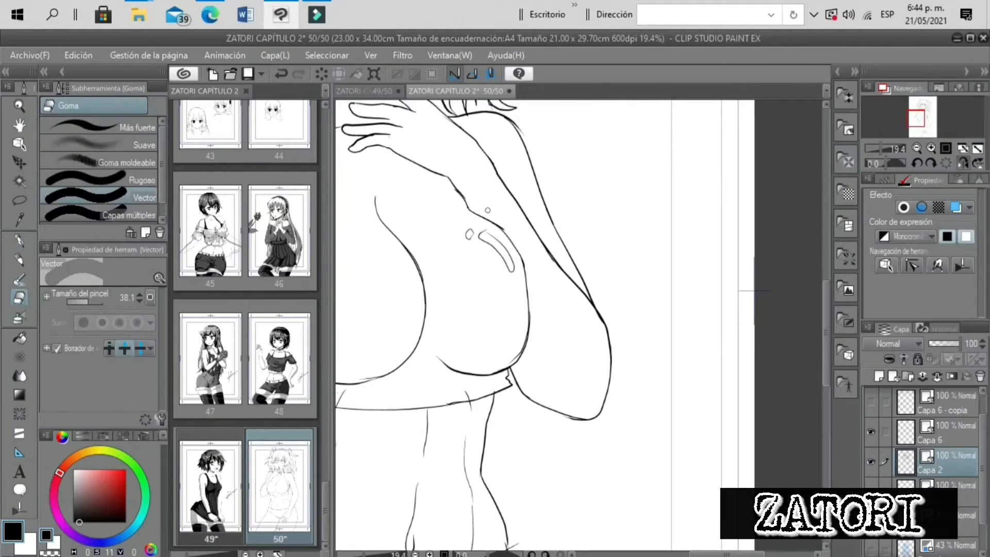
scroll(578, 330, "up", 2)
key("ctrl+z")
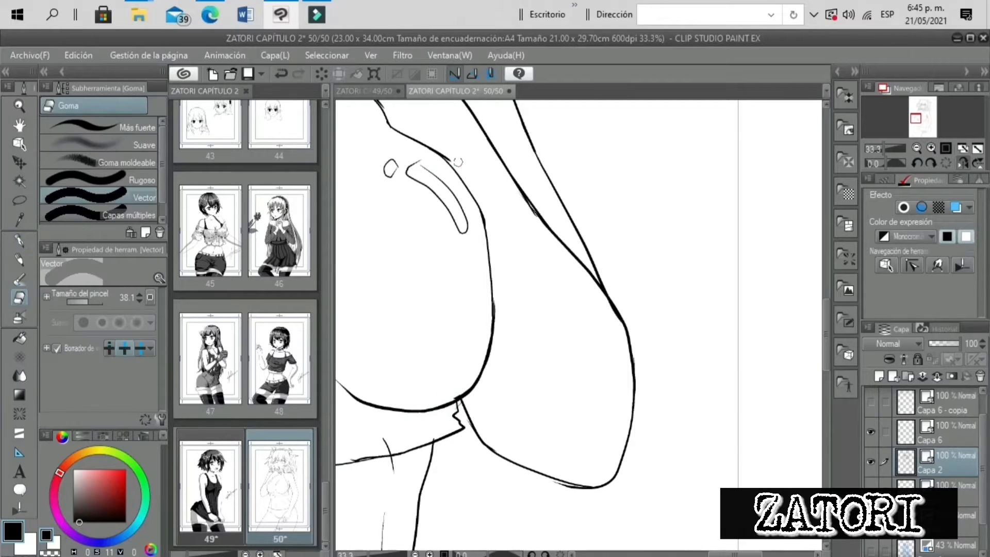
key("e")
left_click(451, 159)
key("p")
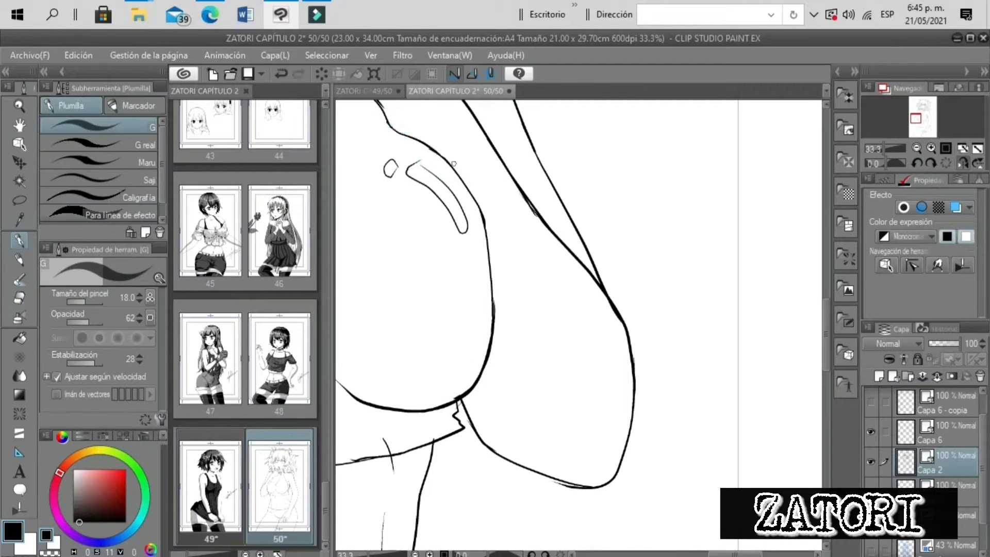
left_click_drag(880, 150, 881, 150)
left_click(874, 149)
left_click(962, 163)
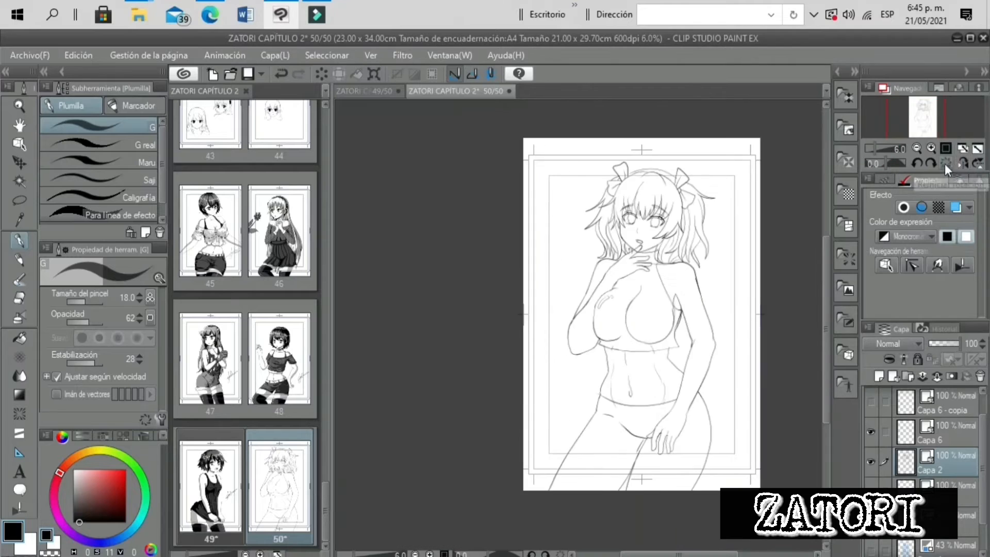
Reinforce the chest's outer contour near the raised elbow and erase the overlapping line ends
left_click(878, 149)
scroll(617, 404, "up", 3)
left_click_drag(536, 337, 556, 372)
key("e")
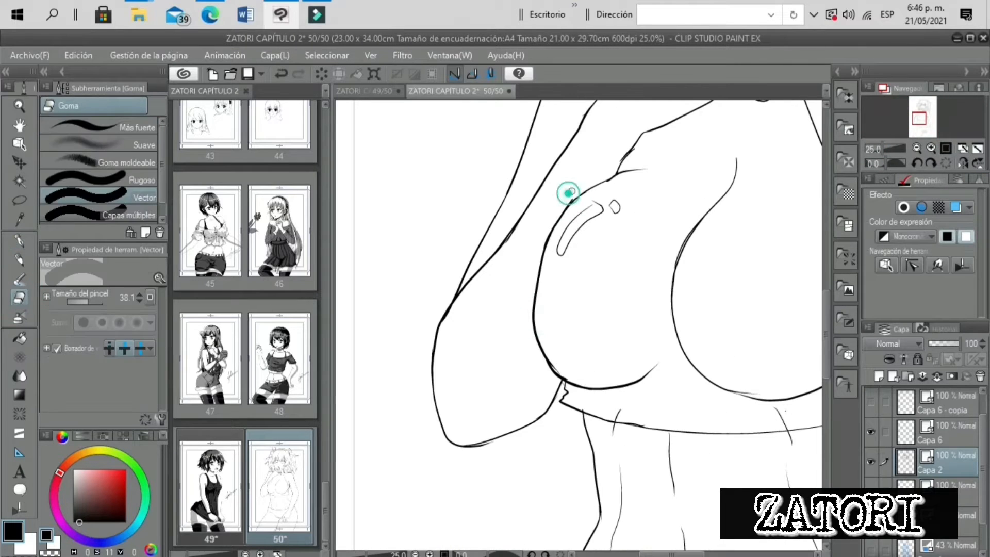
left_click(567, 194)
left_click(556, 367)
key("p")
key("e")
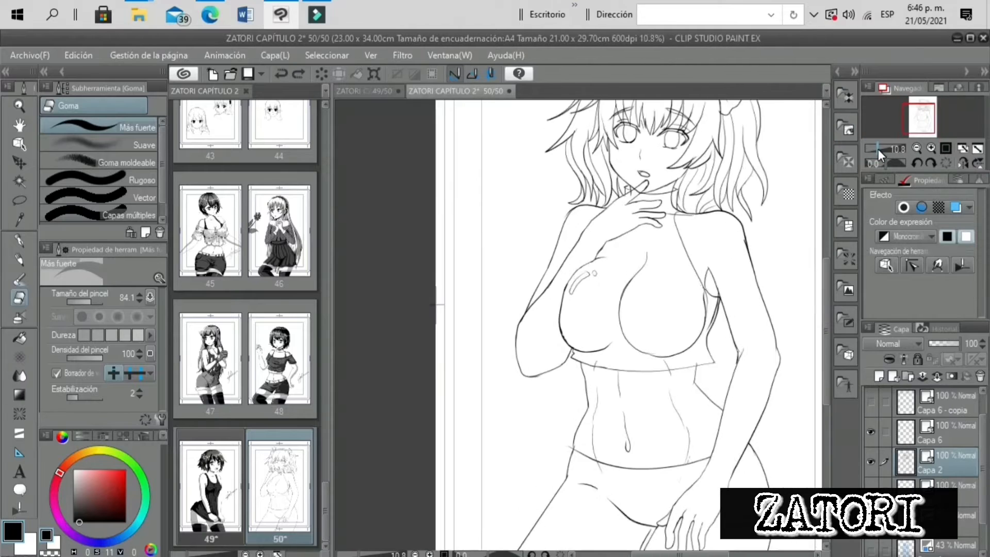
left_click(878, 149)
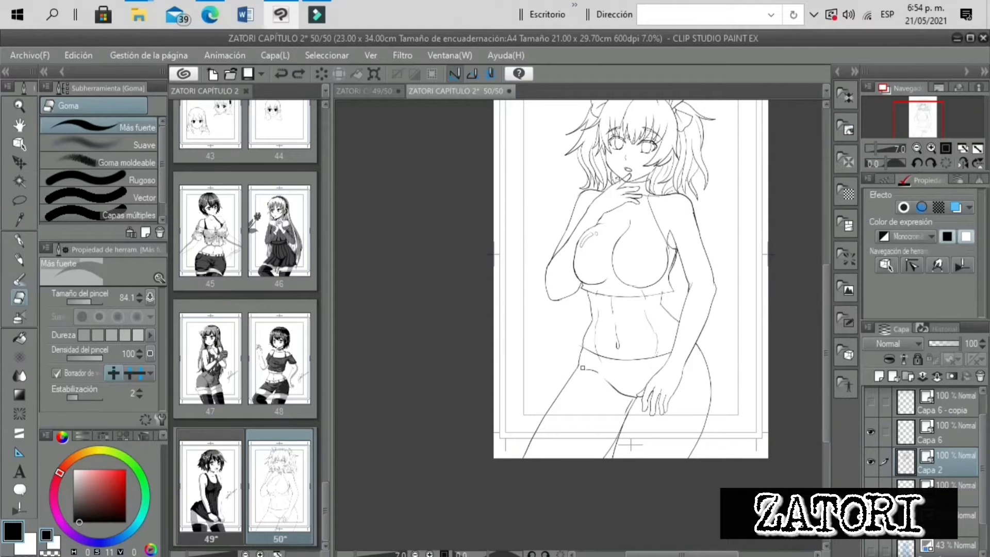
Add a new vector layer above Capa 6 and ink a stroke along the lower chest contour
left_click(874, 434)
key("p")
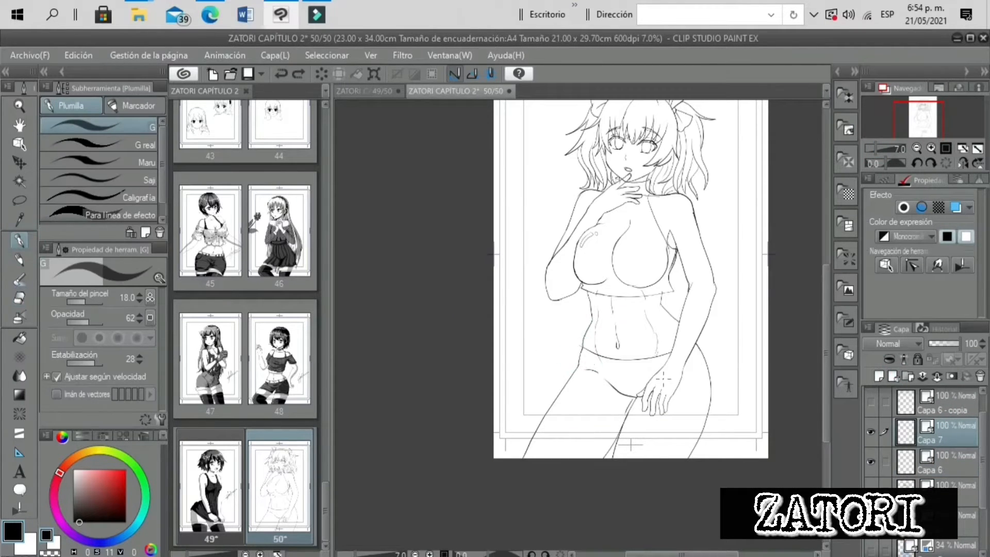
left_click(962, 163)
left_click(962, 163)
left_click_drag(883, 149, 876, 149)
left_click_drag(917, 123, 912, 121)
scroll(608, 317, "up", 3)
left_click_drag(626, 315, 657, 315)
Select the inked line layers together with Capa 7 and merge them into one layer
left_click_drag(886, 462, 885, 522)
right_click(950, 464)
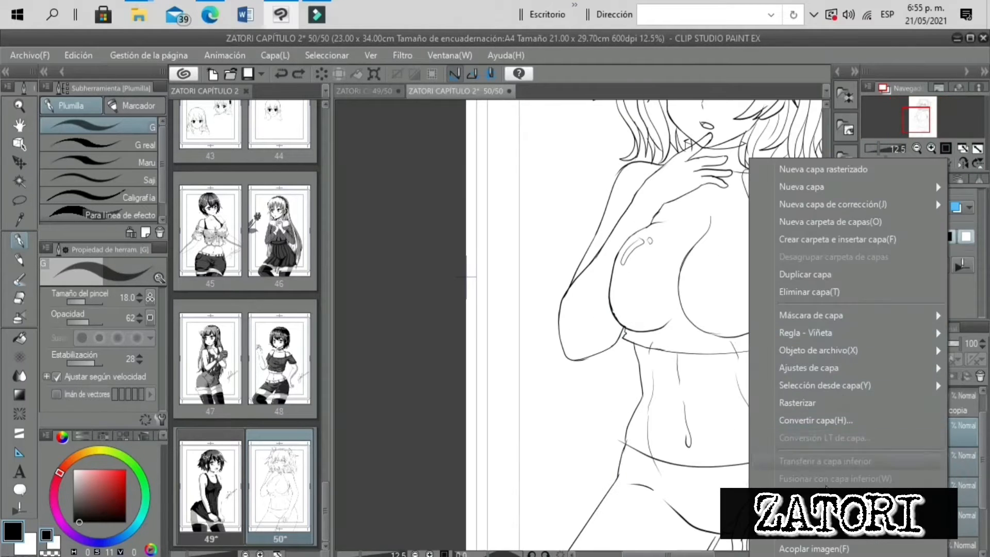
left_click(825, 494)
Erase the end of the waistband line that sticks out past the hip
left_click(873, 149)
scroll(614, 356, "up", 3)
key("e")
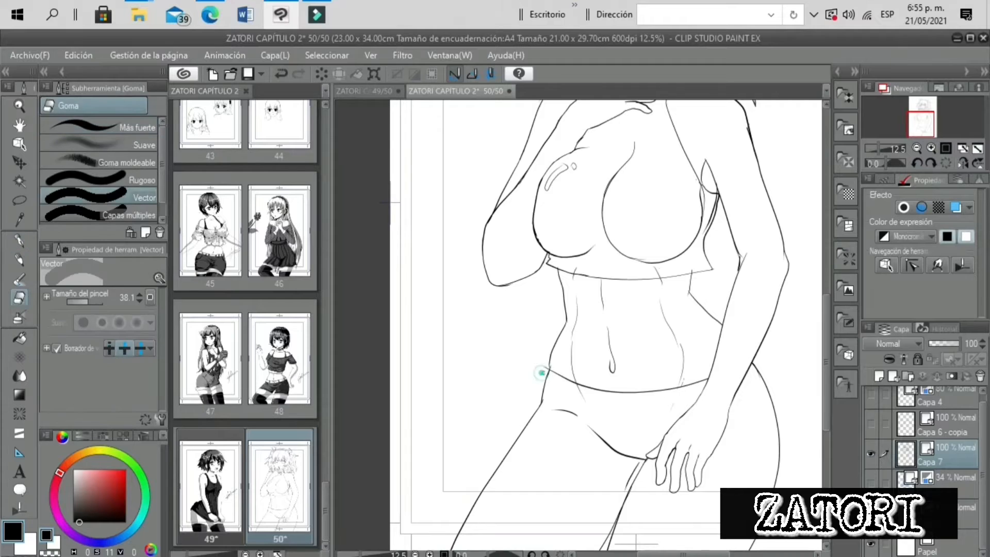
Ink the teardrop-shaped opening at the front of the top on Capa 7, showing the Capa 5 sketch only while tracing
left_click(870, 482)
key("p")
left_click_drag(920, 125, 923, 120)
mouse_move(565, 194)
left_mouse_down()
mouse_move(604, 246)
mouse_move(577, 188)
left_mouse_up()
left_click(871, 483)
Ink short crease lines at the centre of the chest inside the teardrop opening
left_click_drag(878, 148, 877, 149)
left_click_drag(569, 242, 573, 252)
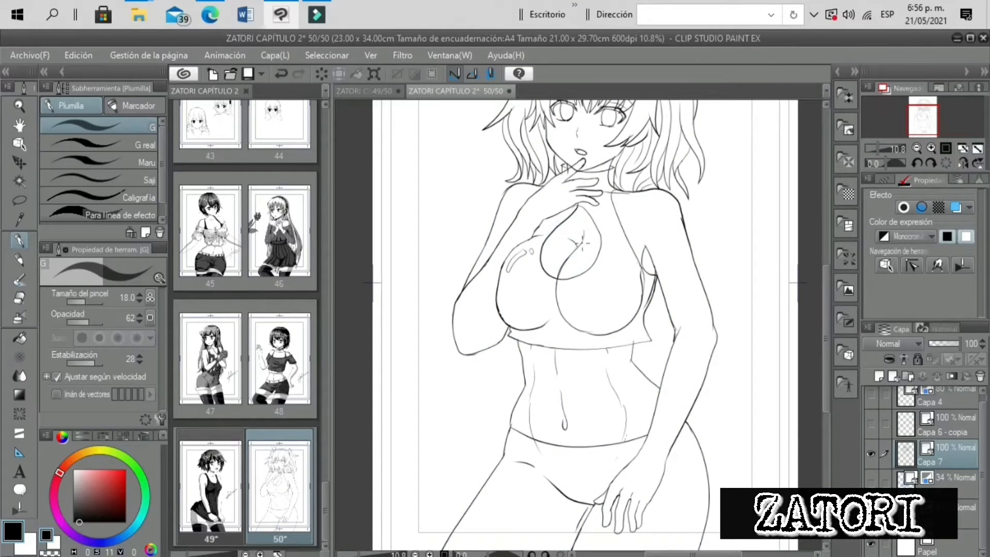
key("ctrl+z")
left_click_drag(878, 149, 877, 149)
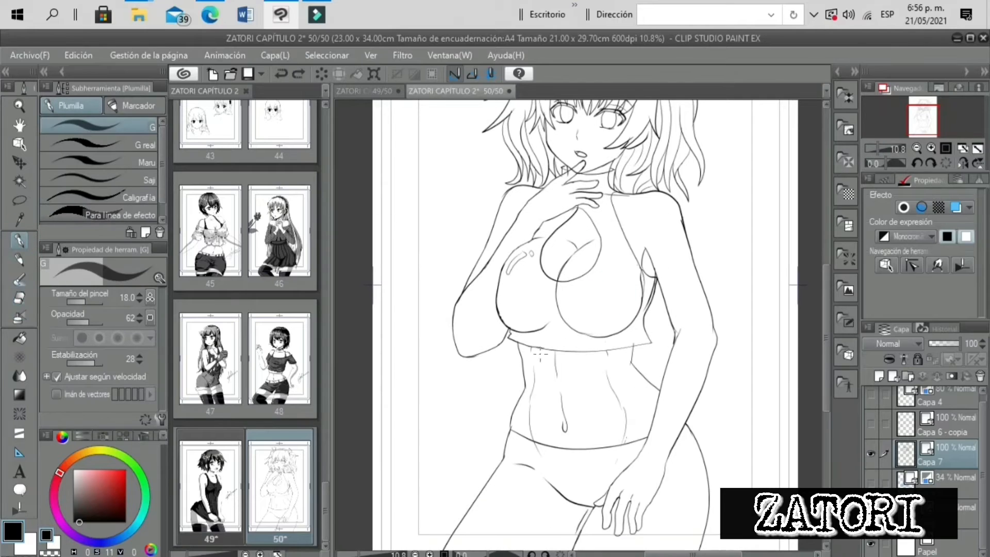
Erase the overlapping line ends where the teardrop opening's upper tip meets the fingers
scroll(575, 204, "up", 4)
key("e")
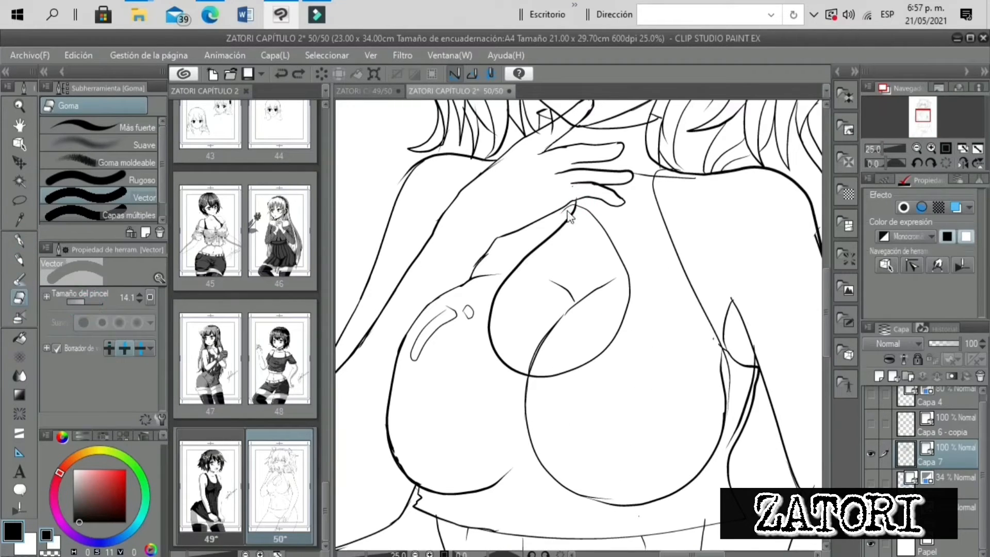
left_click(573, 201)
key("p")
key("e")
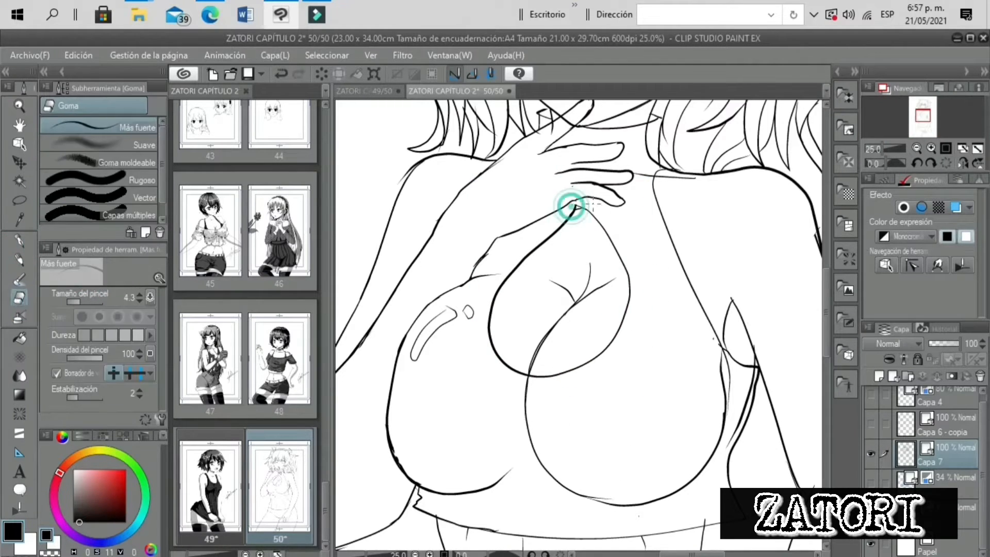
left_click(574, 206)
Ink a parallel outer border along the side and bottom of the teardrop opening, trimming overshooting ends
key("p")
left_click_drag(595, 211, 635, 288)
key("ctrl+z")
mouse_move(571, 208)
left_mouse_down()
mouse_move(488, 300)
mouse_move(559, 388)
mouse_move(592, 370)
mouse_move(632, 302)
left_mouse_up()
key("ctrl+z")
key("e")
left_click(635, 288)
key("p")
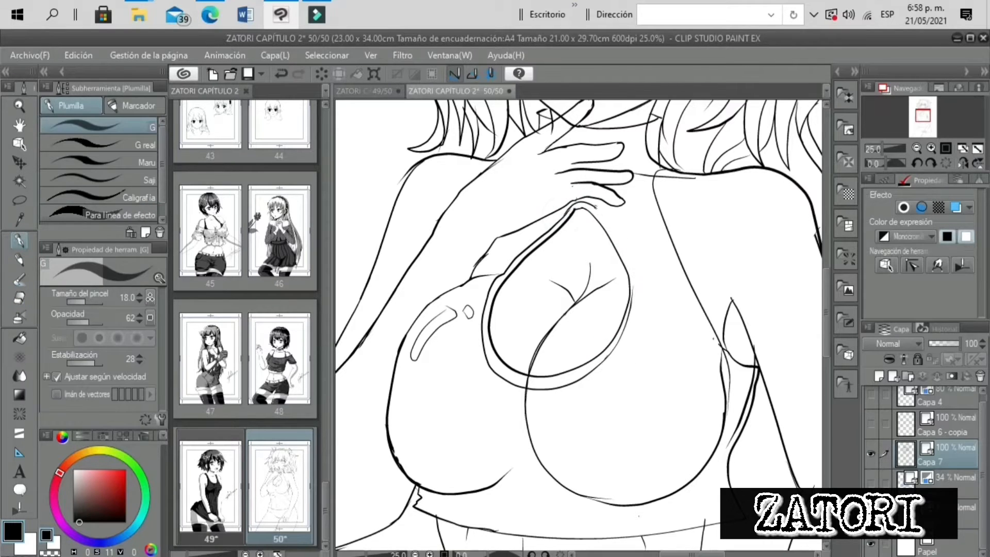
Complete the remaining side of the teardrop opening's outer border and erase the lines crossing it
left_click_drag(584, 207, 593, 378)
key("e")
left_click(597, 364)
scroll(577, 332, "down", 5)
scroll(576, 332, "up", 3)
scroll(578, 327, "up", 2)
key("p")
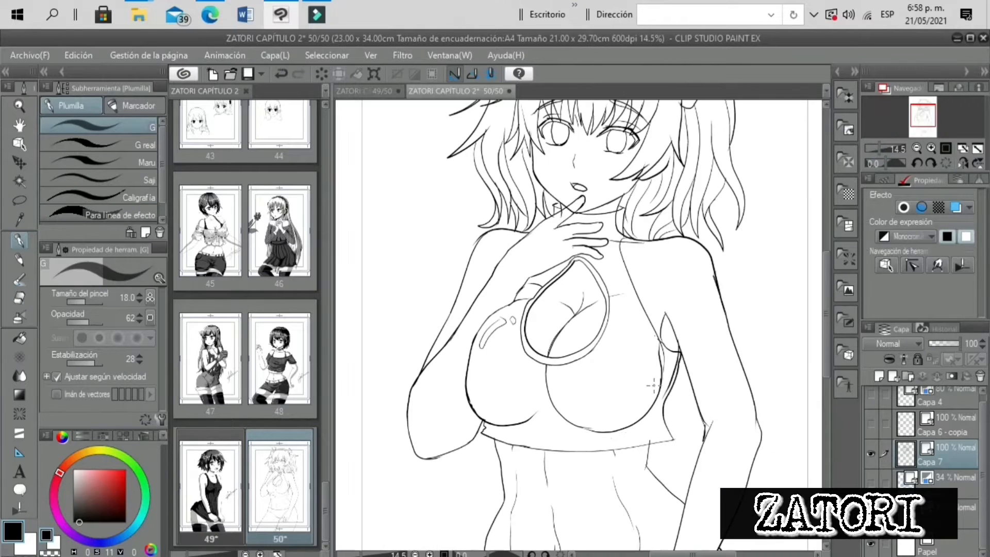
Ink curved fabric folds across the lower front of the top and short seam strokes near its hem
key("e")
scroll(674, 371, "down", 3)
left_click(932, 151)
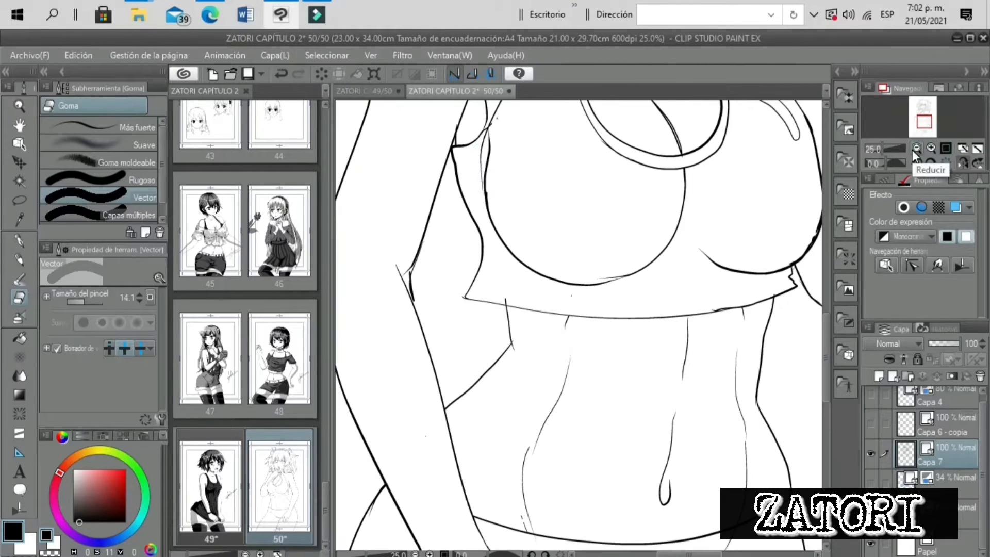
key("p")
key("e")
left_click(879, 151)
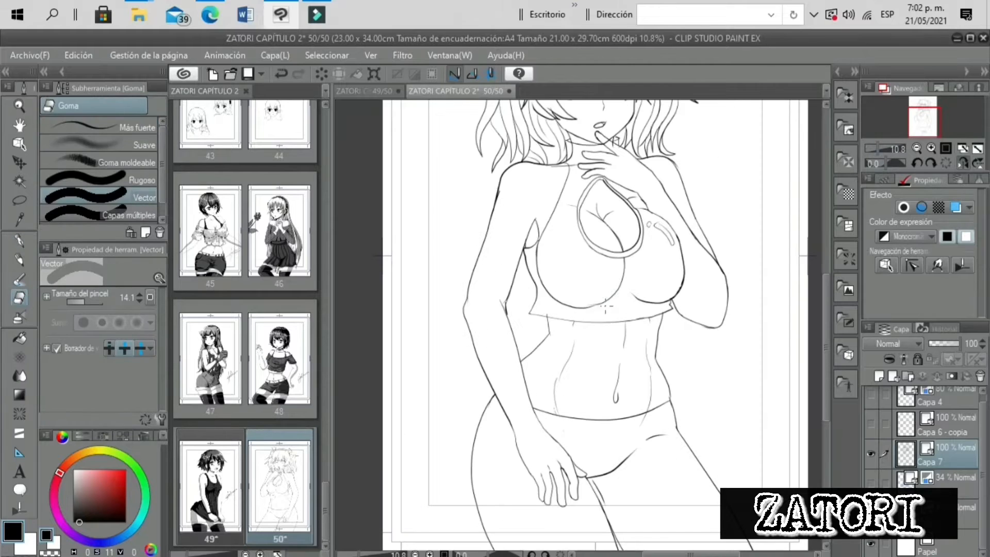
left_click(22, 242)
left_click_drag(662, 304, 604, 302)
left_click(962, 163)
left_click_drag(593, 304, 597, 317)
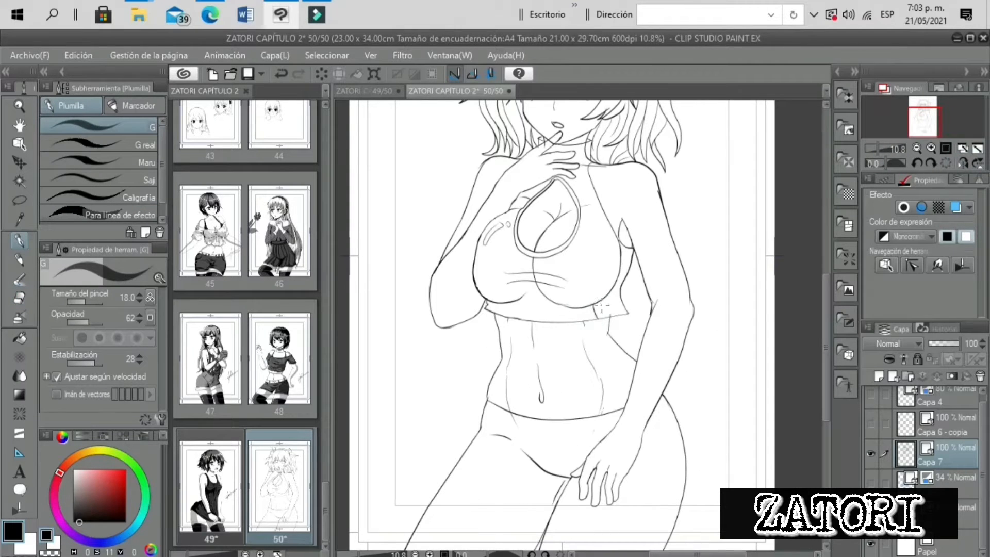
Ink the long curved seams down both sides of the top's front
left_click_drag(584, 232, 600, 301)
key("ctrl+z")
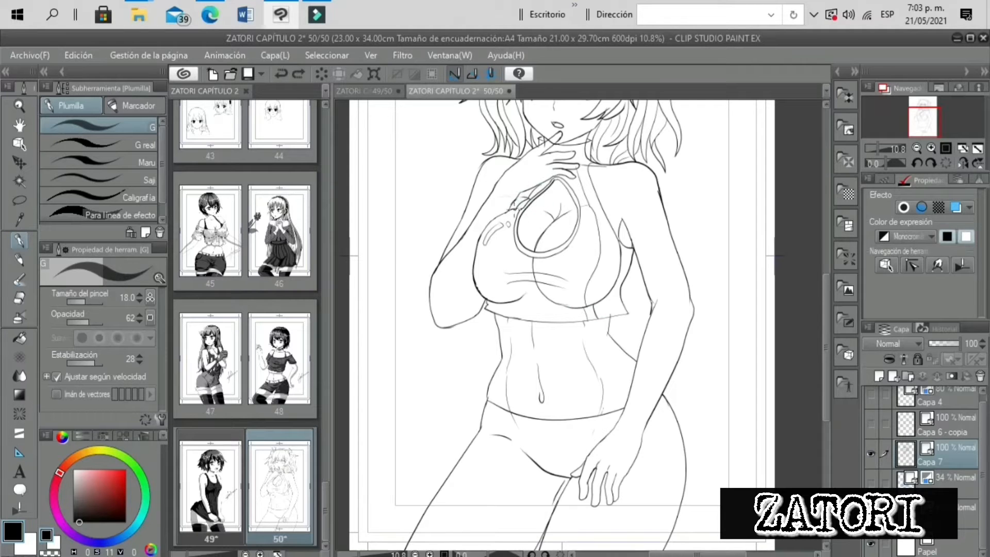
mouse_move(514, 209)
left_mouse_down()
mouse_move(479, 286)
mouse_move(503, 301)
left_mouse_up()
Ink the collar band around the neck and erase its lines where they cross the raised fingers
left_click(879, 150)
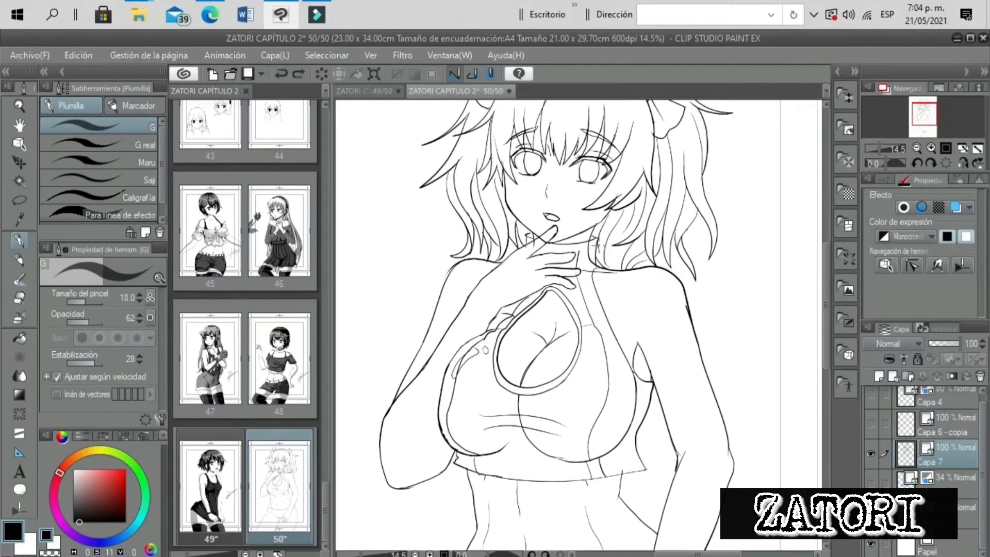
left_click_drag(598, 245, 539, 253)
left_click(20, 297)
key("ctrl+plus")
key("ctrl+plus")
key("p")
left_click(571, 201)
key("e")
left_click(517, 180)
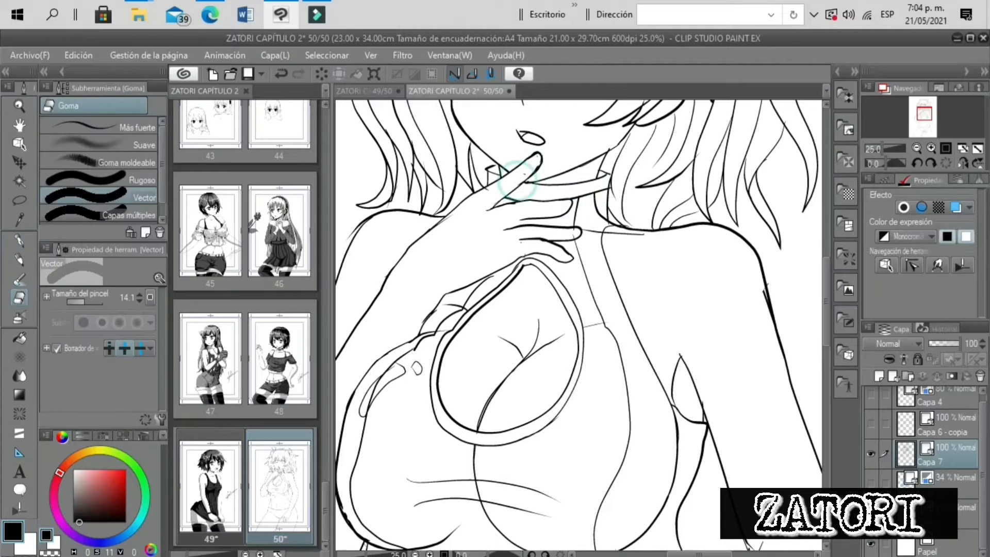
Redraw the lower edge of the shorts' waistband and ink the belt loops at its centre
key("ctrl+0")
key("p")
key("ctrl+plus")
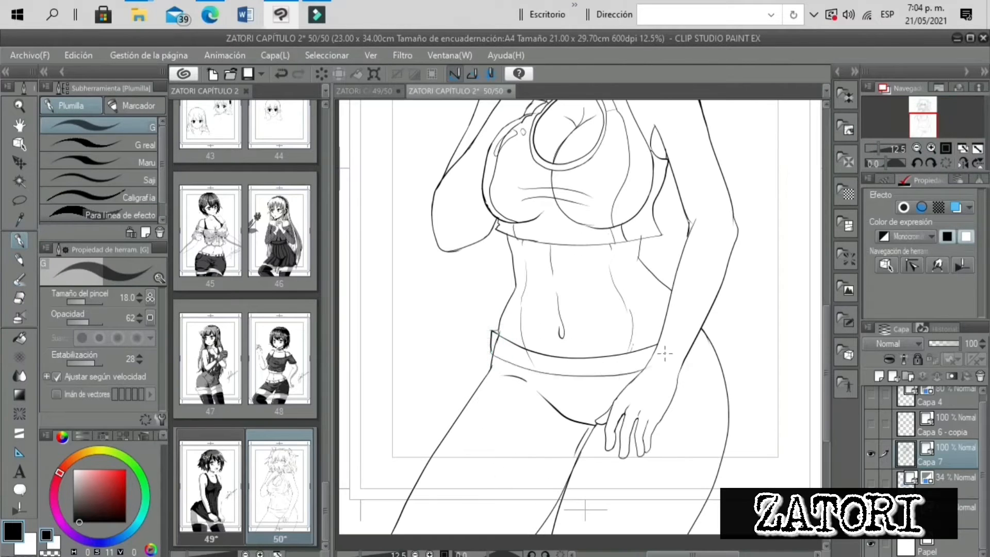
key("ctrl+z")
left_click_drag(490, 341, 651, 360)
mouse_move(559, 353)
left_mouse_down()
mouse_move(560, 363)
mouse_move(593, 368)
left_mouse_up()
Ink a second parallel line along the top's seam from the collar down to the hem
scroll(577, 383, "down", 2)
scroll(653, 252, "up", 4)
left_click_drag(652, 251, 650, 266)
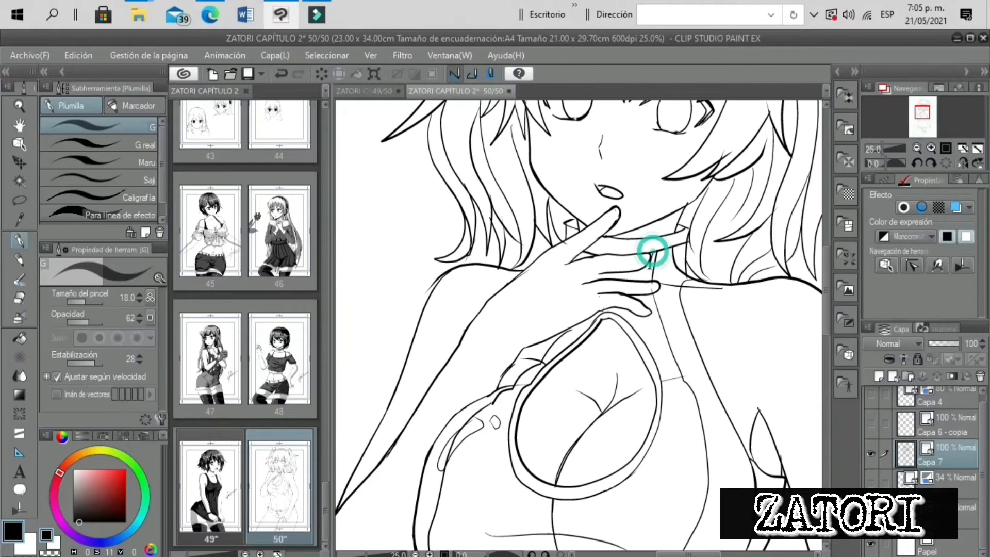
left_click_drag(692, 409, 700, 459)
left_click_drag(700, 459, 649, 332)
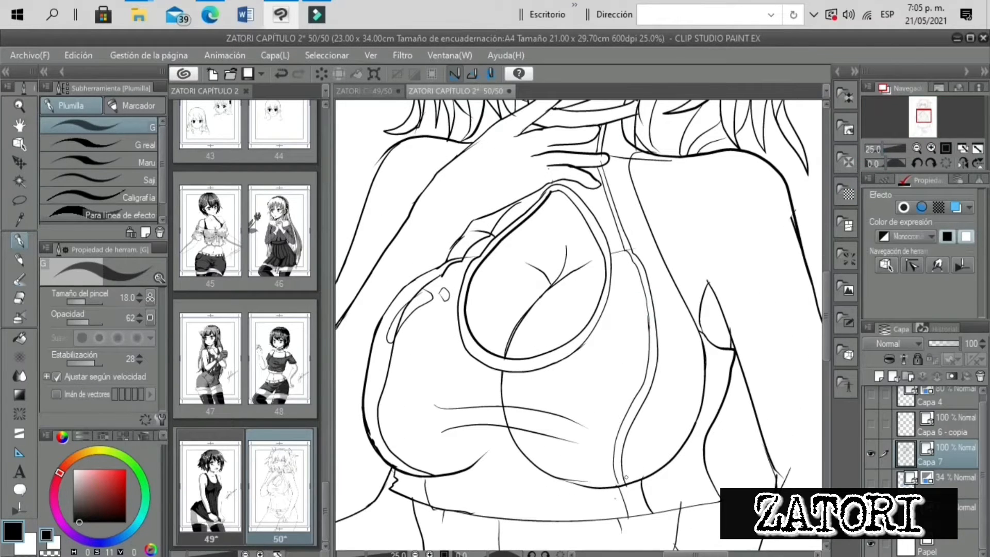
Erase the highlight shapes on the chest and ink a second line along the seam on that side
left_click_drag(530, 196, 515, 209)
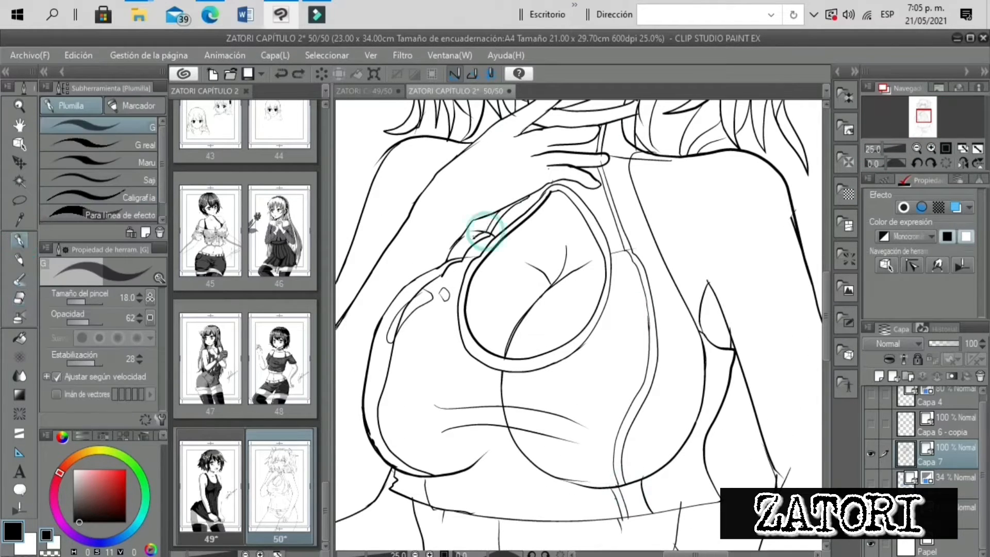
key("ctrl+z")
left_click(19, 298)
left_click_drag(429, 295, 393, 336)
left_click(22, 245)
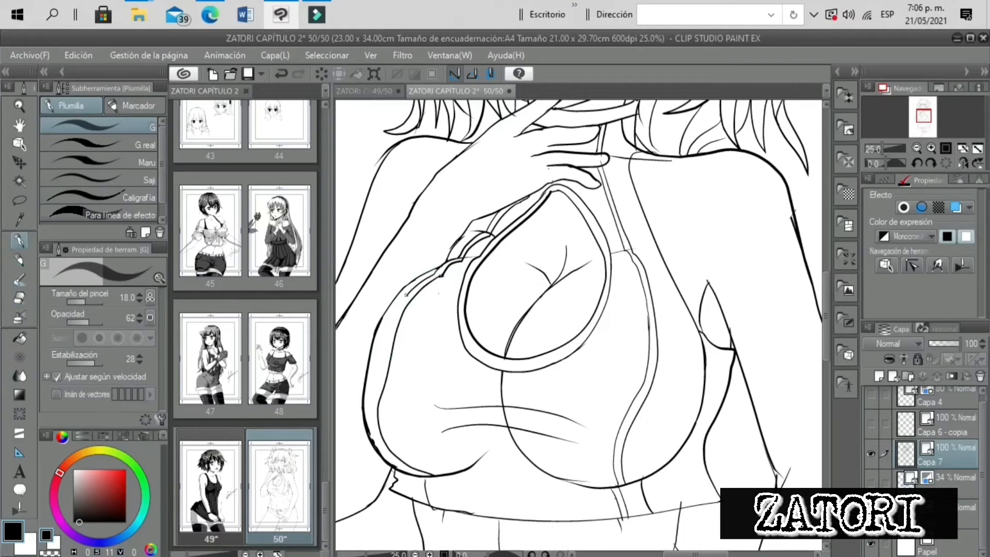
left_click_drag(406, 295, 372, 393)
key("ctrl+z")
Ink the short continuation of the side seam down to the top's hem and erase stray line ends
scroll(518, 296, "down", 3)
scroll(361, 378, "up", 3)
left_click(600, 366)
scroll(600, 366, "down", 3)
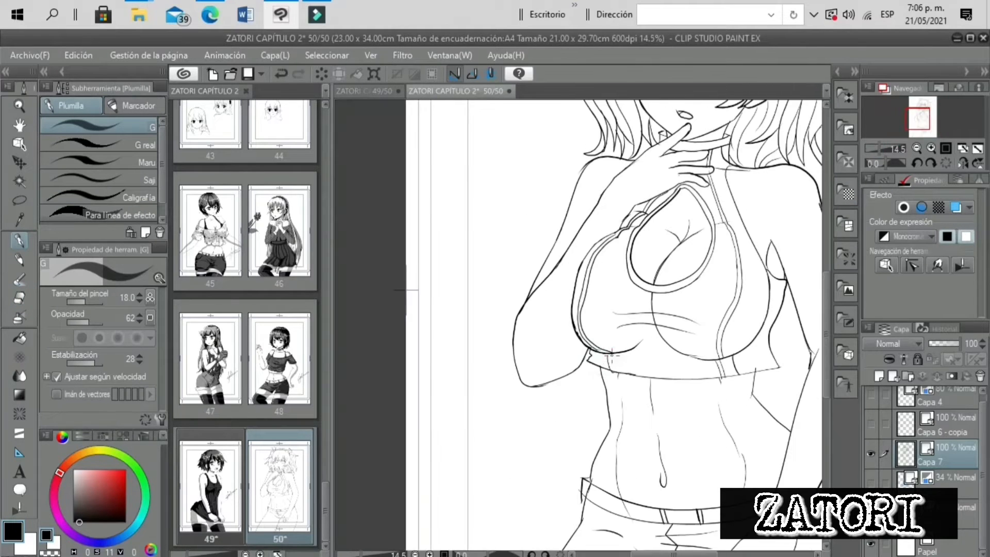
scroll(729, 356, "up", 3)
key("e")
left_click(592, 354)
scroll(594, 303, "down", 5)
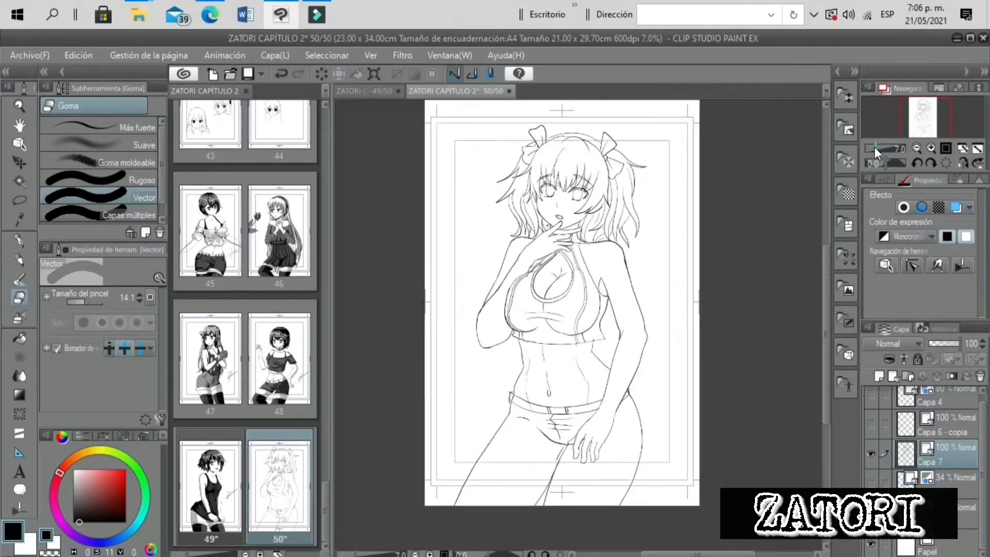
scroll(606, 293, "up", 3)
key("p")
left_click(440, 337)
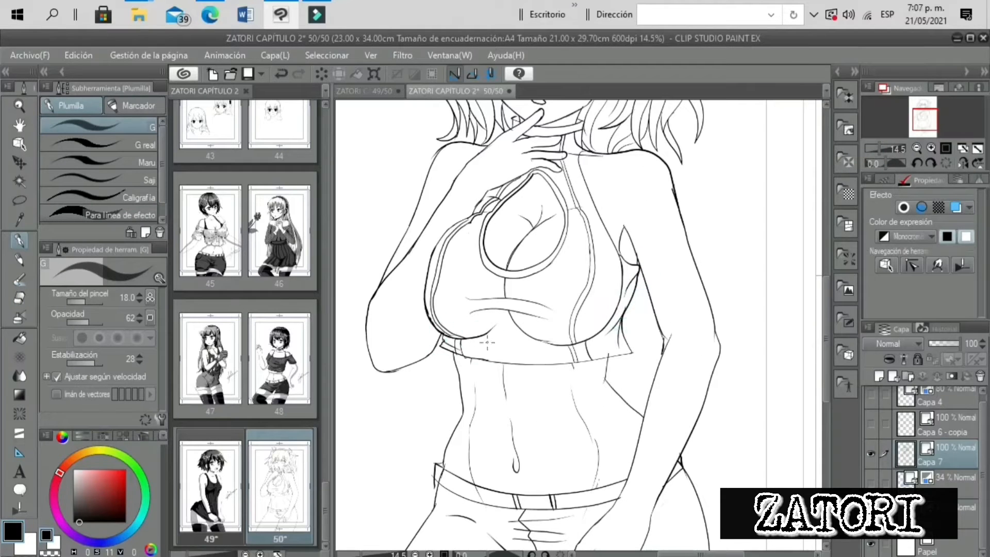
Show the blue sketch layer and ink the pocket opening on the hip beside the resting hand
scroll(580, 322, "down", 3)
scroll(603, 449, "up", 3)
left_click(871, 483)
left_click_drag(671, 280, 700, 292)
left_click_drag(673, 275, 690, 281)
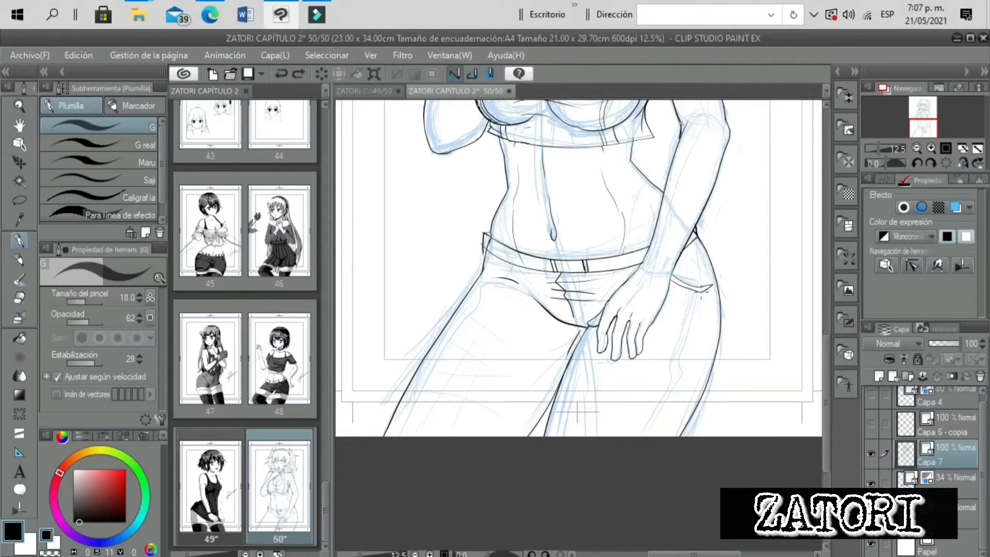
scroll(701, 292, "up", 2)
key("ctrl+z")
left_click_drag(586, 338, 667, 330)
scroll(667, 330, "down", 2)
Refine the inked pocket opening on the opposite hip and undo the surplus stroke
left_click_drag(922, 128, 913, 130)
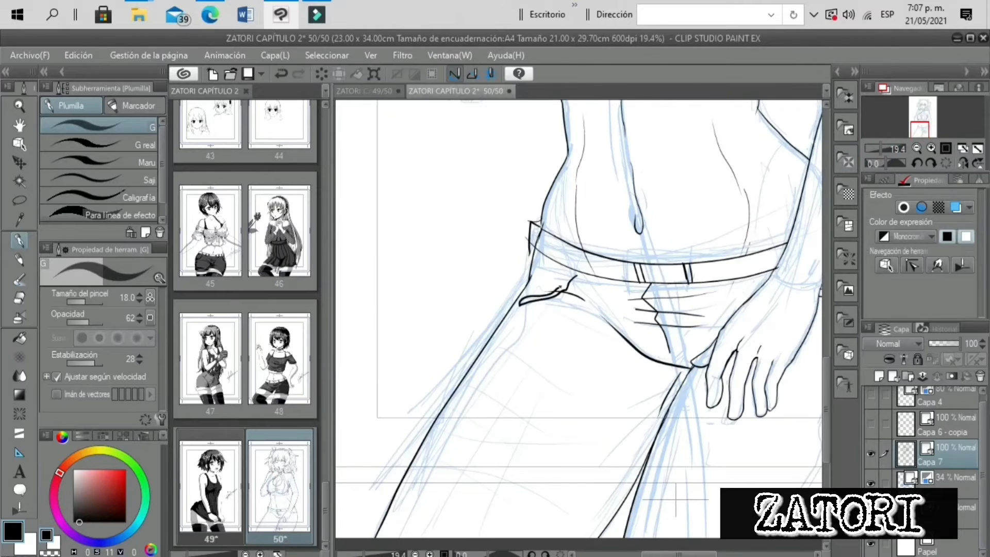
left_click_drag(560, 288, 577, 274)
left_click_drag(880, 148, 879, 149)
key("ctrl+z")
left_click(875, 149)
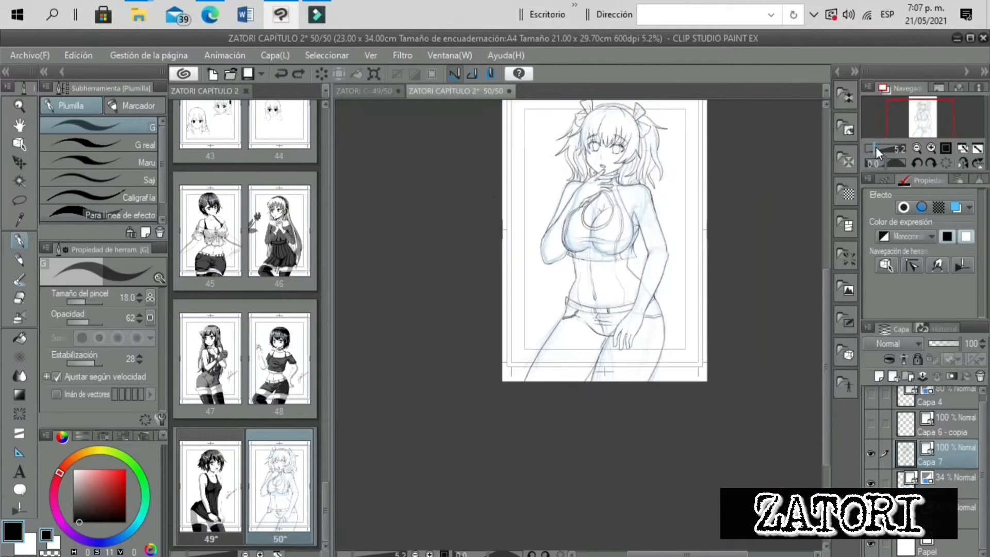
Ink the hem and outer edge of the shorts leg below the resting hand
left_click(930, 148)
left_click(930, 148)
left_click_drag(927, 125, 929, 133)
left_click_drag(586, 366, 732, 370)
left_click_drag(748, 315, 751, 367)
Ink the hem and outer edge of the opposite shorts leg over the sketch, redrawing unsatisfactory strokes
left_click_drag(459, 338, 577, 366)
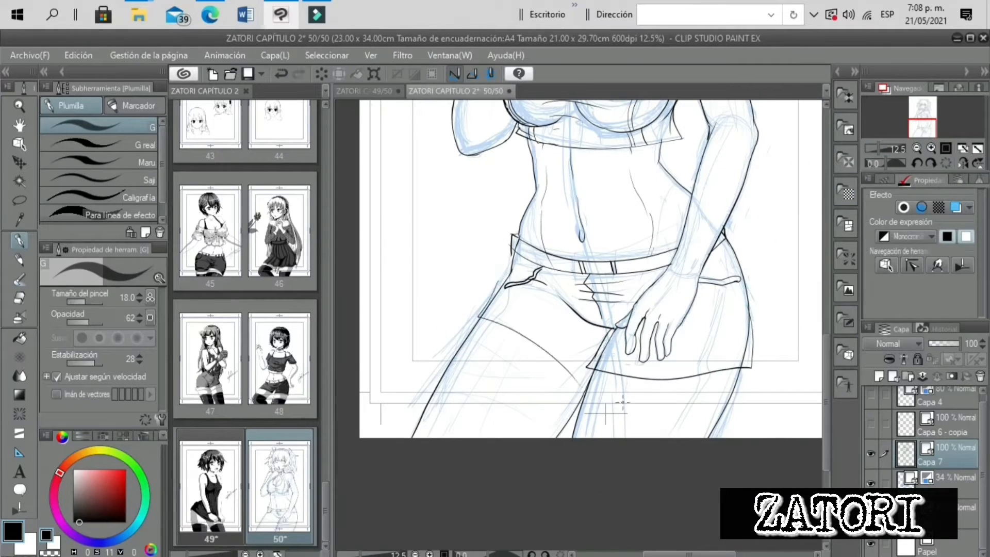
key("ctrl+z")
scroll(623, 310, "down", 2)
left_click_drag(503, 327, 588, 348)
scroll(597, 315, "up", 3)
key("ctrl+z")
key("ctrl+z")
mouse_move(481, 277)
left_mouse_down()
mouse_move(447, 325)
mouse_move(524, 353)
mouse_move(592, 359)
left_mouse_up()
Erase the thigh outline overlapping the shorts' outer edge and retouch that leg's opening
scroll(575, 326, "up", 3)
key("e")
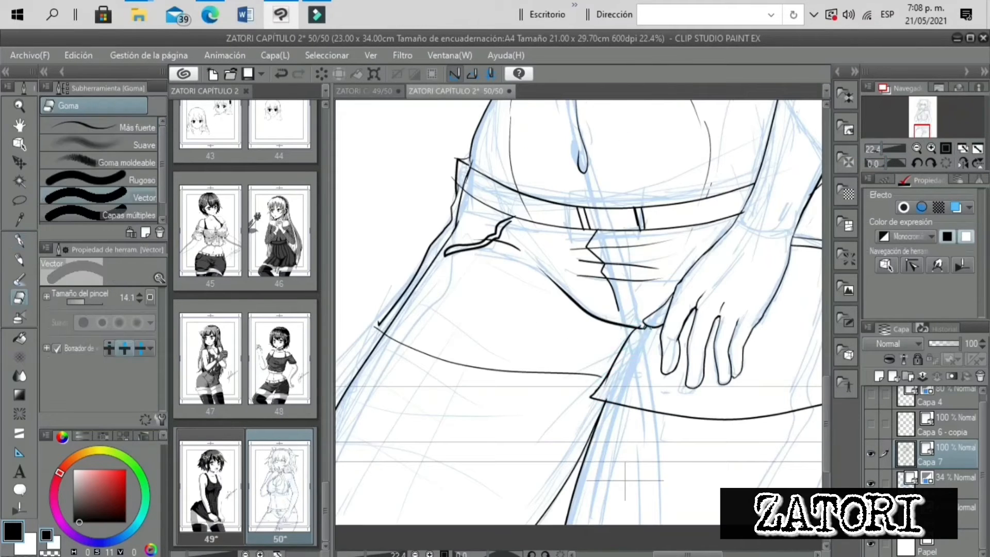
scroll(625, 481, "down", 1)
key("p")
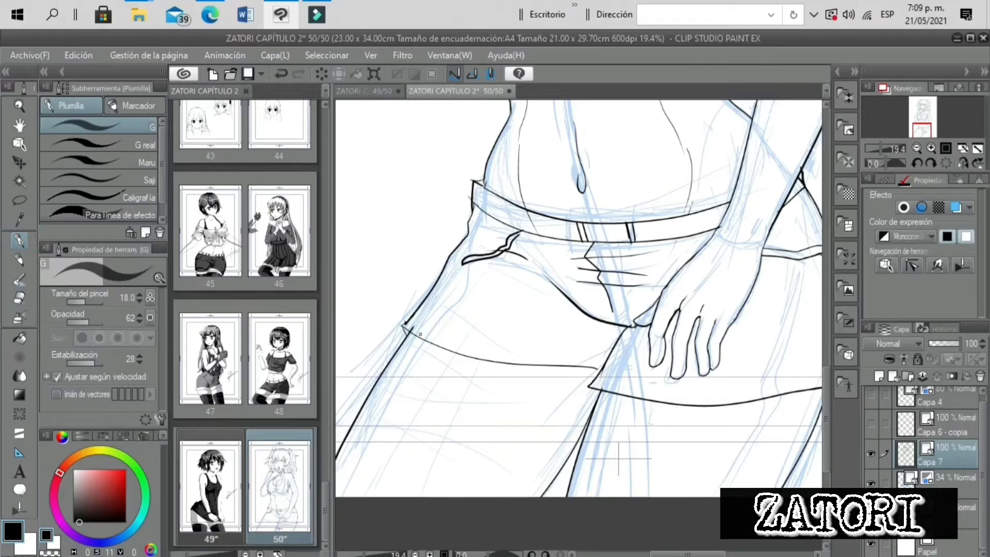
left_click_drag(512, 347, 555, 382)
key("ctrl+z")
left_click_drag(539, 365, 596, 406)
left_click_drag(881, 145, 876, 148)
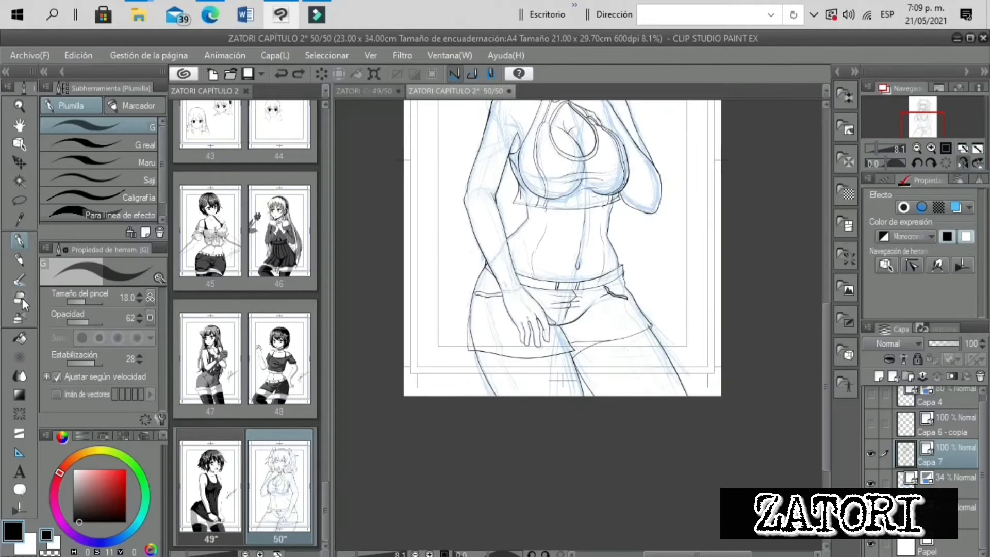
Hide the sketch, replace that leg's hem with a lower curved one, and ink creases across the shorts
left_click(20, 298)
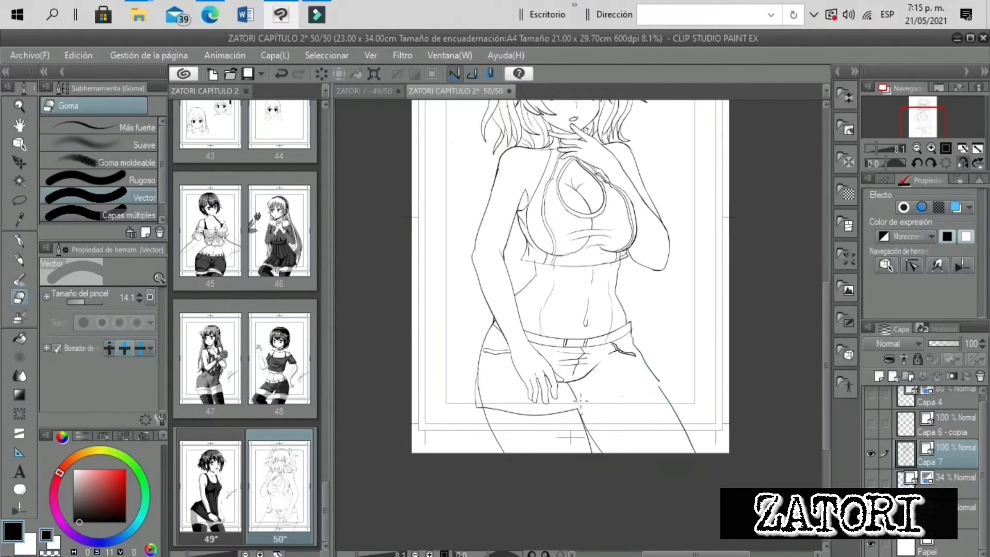
key("p")
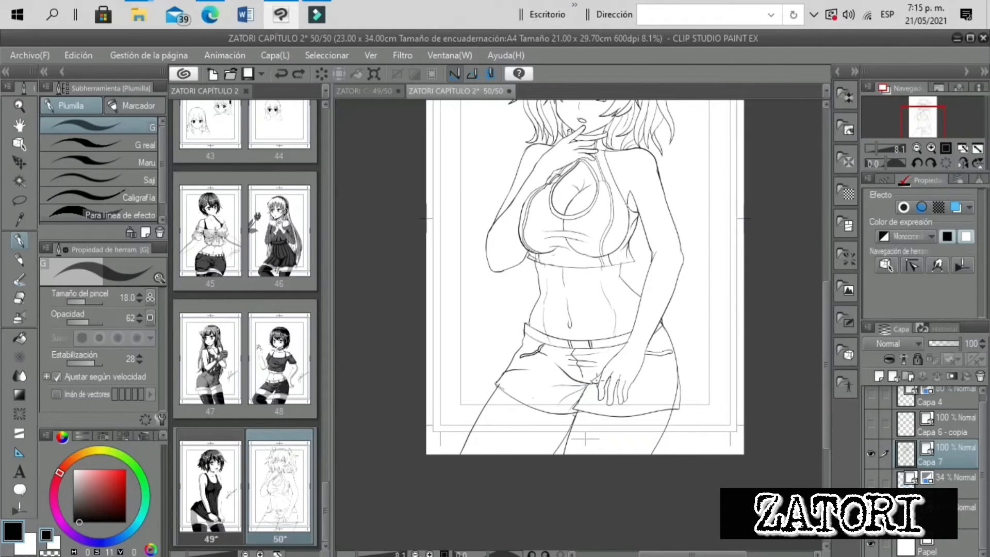
key("e")
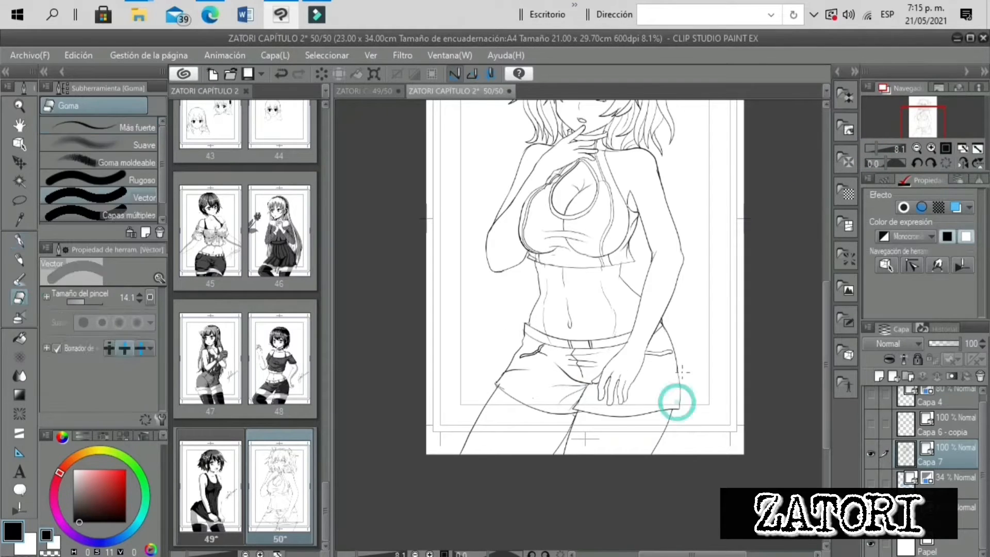
Ink a double side seam from the pocket to the hem on the shorts leg beside the hand
key("p")
left_click_drag(661, 353, 660, 411)
scroll(701, 435, "up", 3)
left_click_drag(584, 188, 577, 362)
key("e")
scroll(578, 322, "down", 3)
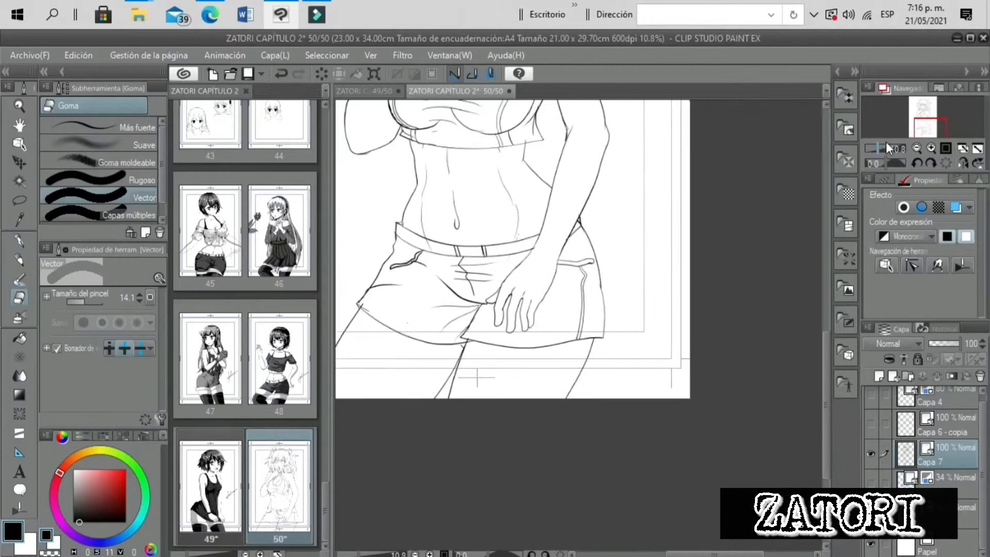
Ink the double-lined top band of the stocking across the thigh below the resting hand
mouse_move(466, 325)
left_mouse_down()
mouse_move(597, 325)
mouse_move(574, 382)
left_mouse_up()
scroll(575, 332, "down", 1)
key("p")
left_click(931, 148)
mouse_move(499, 388)
left_mouse_down()
mouse_move(770, 405)
mouse_move(603, 396)
left_mouse_up()
scroll(491, 311, "down", 1)
left_click_drag(715, 390, 763, 377)
Ink crossing diagonal fishnet lines below the stocking band on that thigh
left_click_drag(539, 397, 498, 433)
left_click_drag(573, 404, 544, 433)
left_click_drag(606, 407, 583, 432)
left_click_drag(643, 409, 620, 432)
left_click_drag(681, 404, 674, 413)
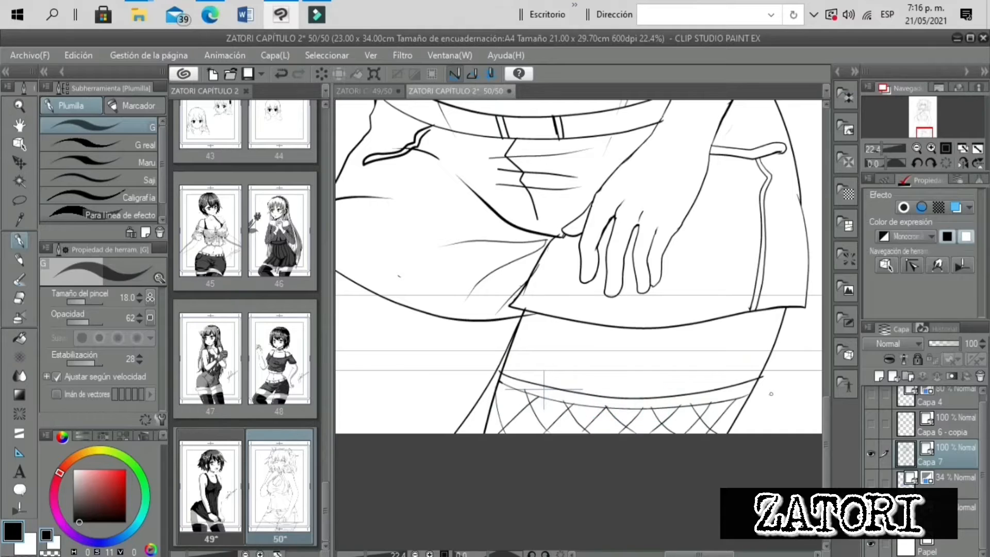
Ink the double-lined stocking band across the opposite thigh, redrawing its lower line
scroll(771, 393, "down", 3)
left_click_drag(924, 132, 890, 123)
scroll(722, 368, "up", 1)
left_click_drag(510, 308, 634, 355)
key("ctrl+z")
left_click_drag(569, 339, 633, 354)
scroll(595, 321, "up", 2)
Ink crossing fishnet lines below the stocking band on the opposite thigh and erase the strokes that overrun the thigh edge
left_click(963, 163)
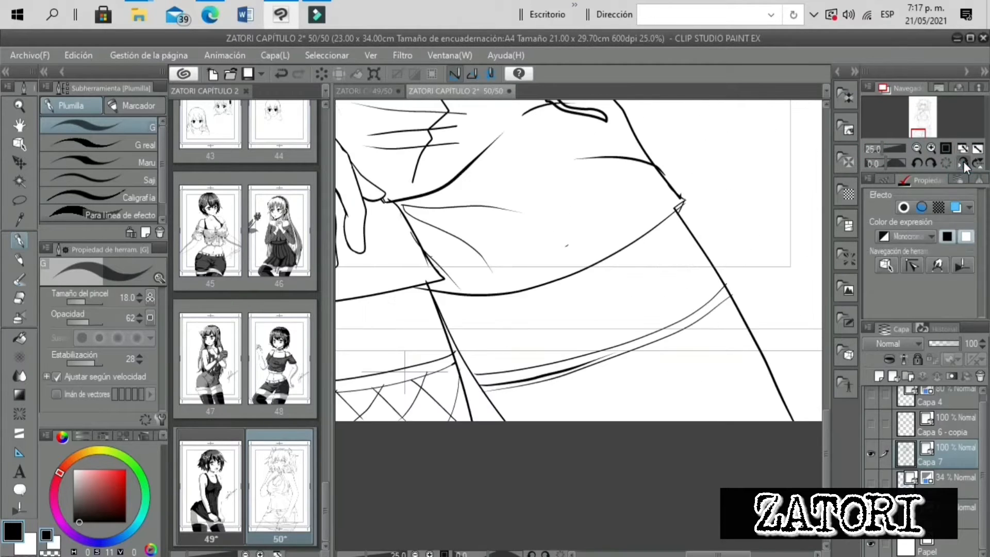
left_click(21, 241)
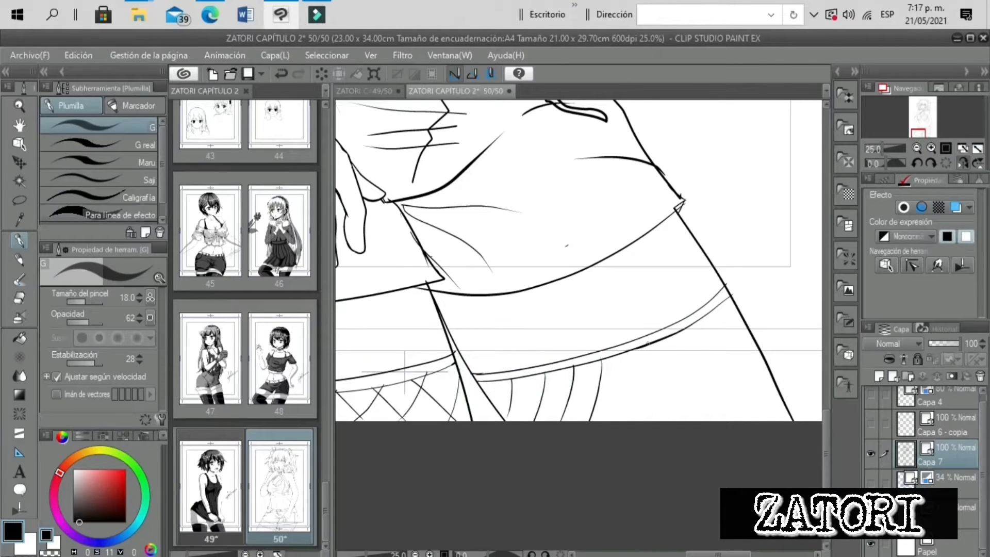
key("h")
key("ctrl+z")
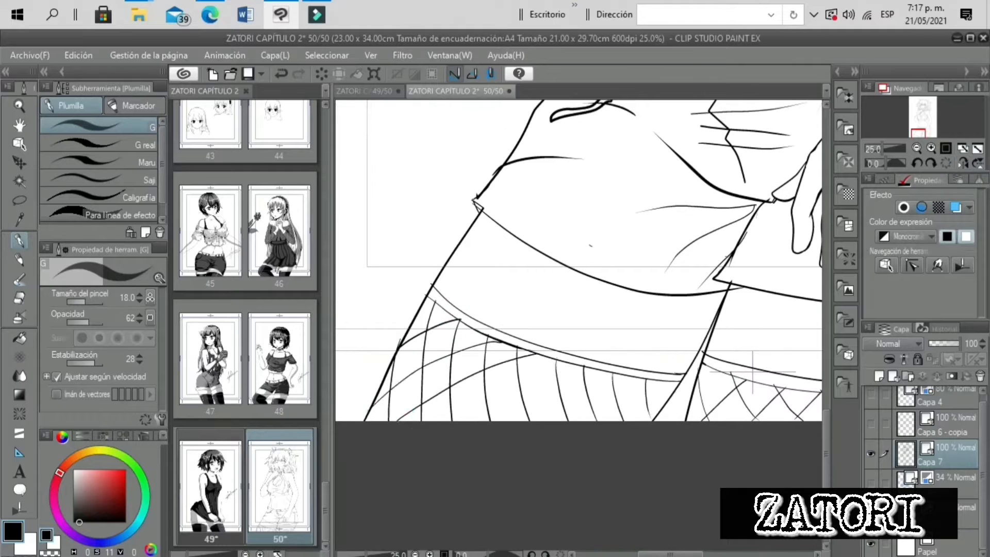
key("e")
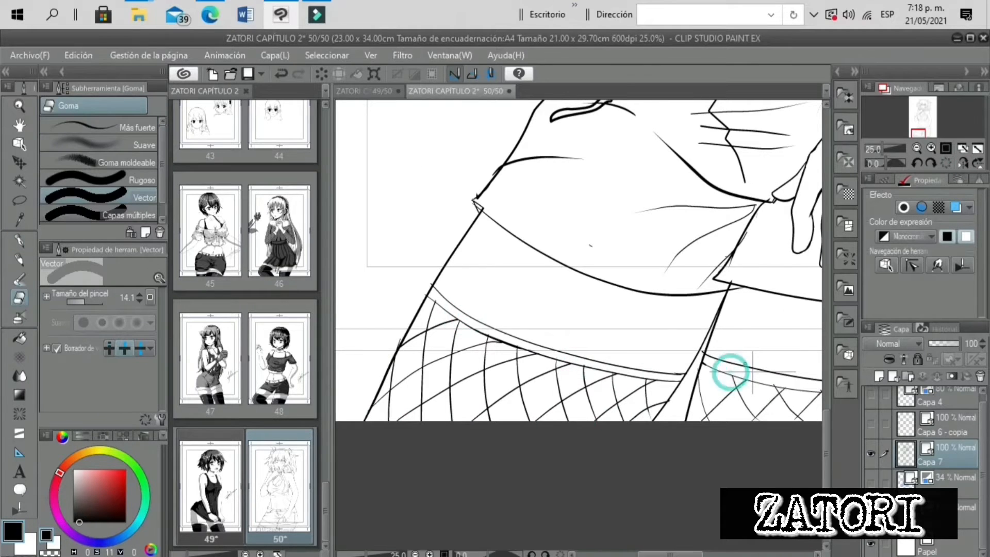
left_click_drag(752, 372, 526, 371)
Check the whole inked figure normally and mirrored, and export the page as a single-layer JPEG at quality 100 to the CAP3 folder
scroll(526, 371, "down", 6)
left_click(871, 454)
left_click(871, 453)
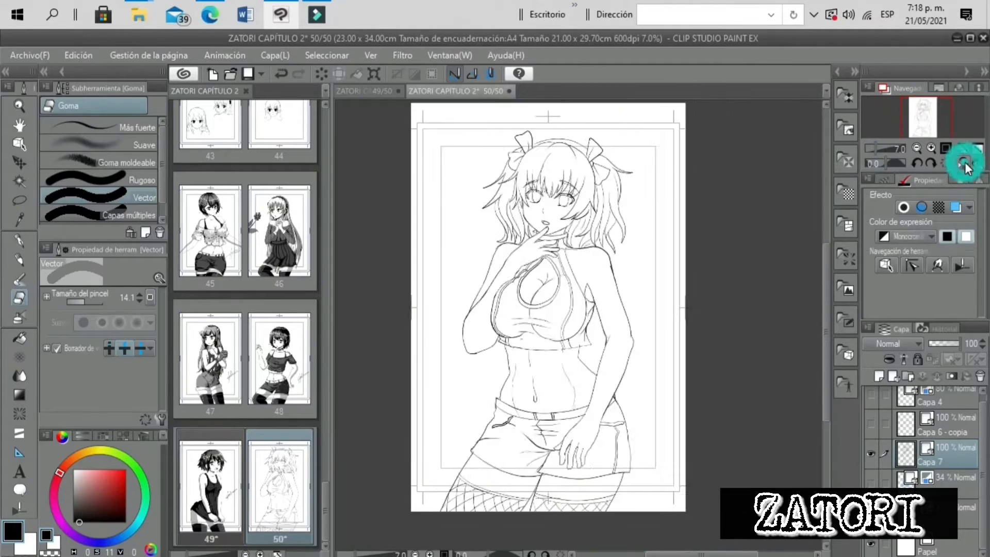
left_click(964, 163)
left_click(965, 163)
left_click(930, 148)
left_click(29, 55)
left_click(165, 233)
left_click(376, 252)
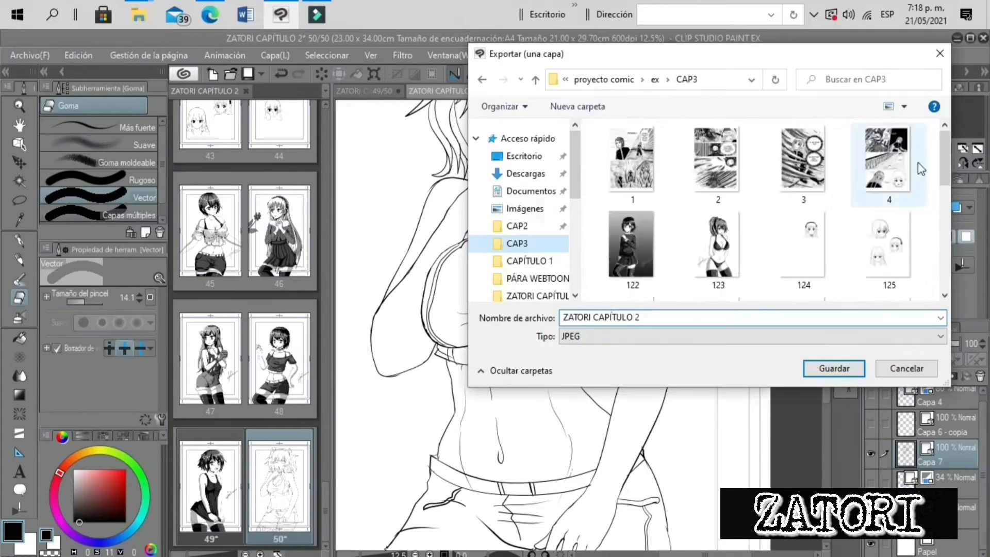
key("Return")
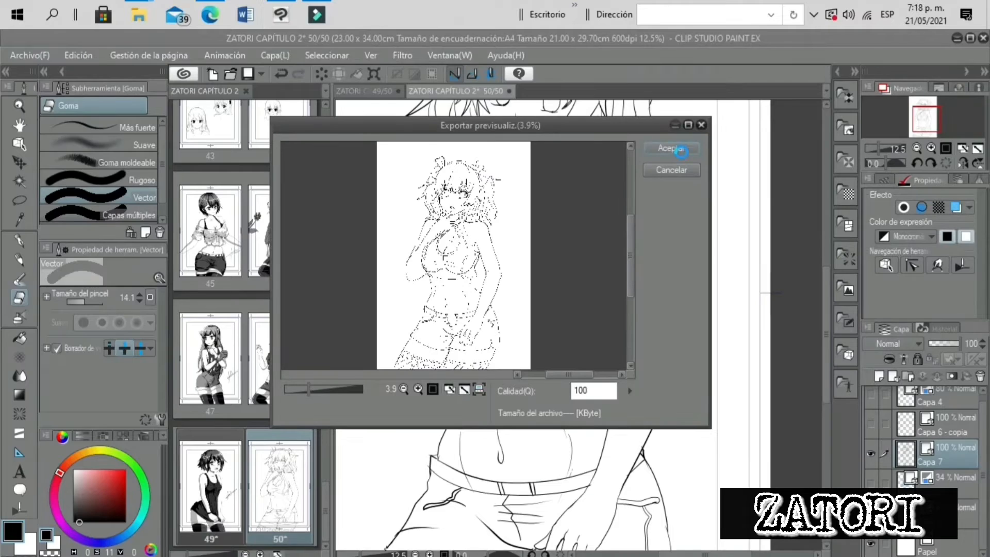
left_click(672, 149)
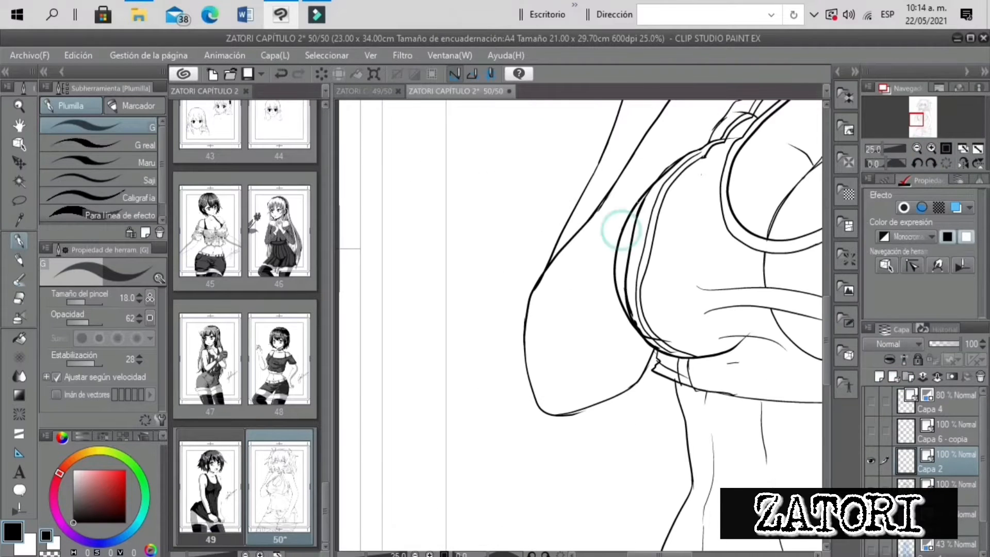
Erase the double side seam of the top along the outer bust and re-ink it as a cleaner pair of curved lines
key("e")
key("alt+bracketleft")
mouse_move(644, 204)
left_mouse_down()
mouse_move(634, 234)
mouse_move(637, 320)
mouse_move(675, 175)
mouse_move(651, 323)
mouse_move(664, 341)
left_mouse_up()
key("p")
key("ctrl+z")
key("e")
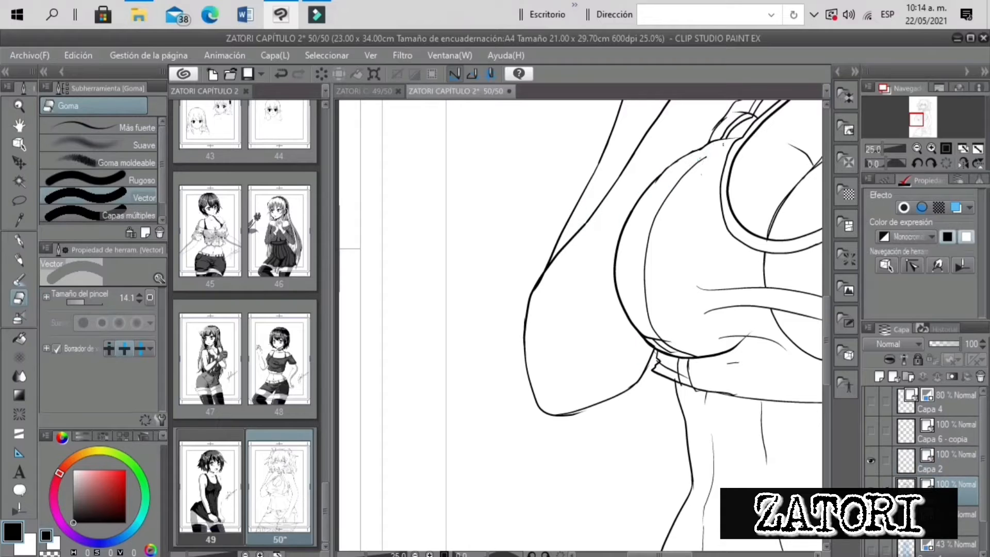
key("p")
key("alt+bracketright")
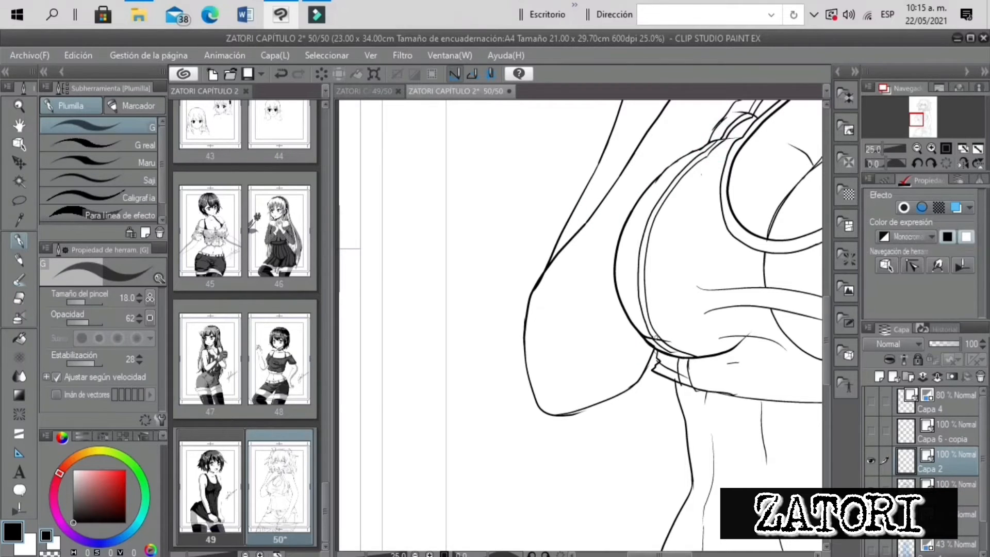
Re-ink the underside of the raised arm's forearm down to the elbow and erase the old contour
left_click(963, 163)
left_click(963, 163)
left_click(917, 148)
left_click(931, 149)
left_click(932, 149)
key("ctrl+z")
left_click_drag(635, 338, 533, 411)
left_click(20, 299)
key("alt+bracketleft")
mouse_move(625, 385)
left_mouse_down()
mouse_move(572, 408)
mouse_move(524, 404)
left_mouse_up()
left_click(630, 370)
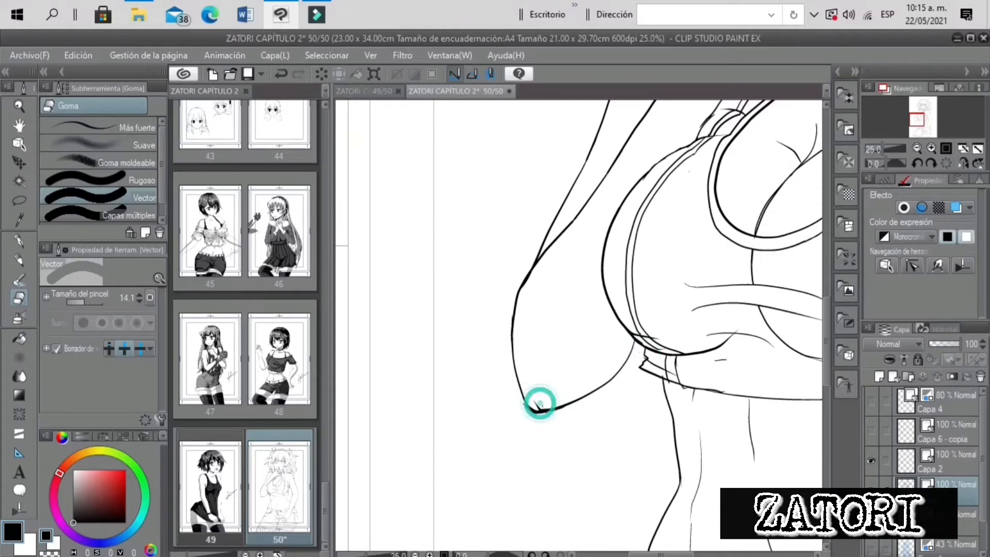
key("ctrl+z")
key("alt+bracketright")
left_click(534, 405)
Ink the waist and hip contour on the side of the lowered arm
left_click_drag(884, 148, 876, 148)
key("p")
left_click_drag(756, 354, 739, 382)
left_click_drag(737, 371, 745, 388)
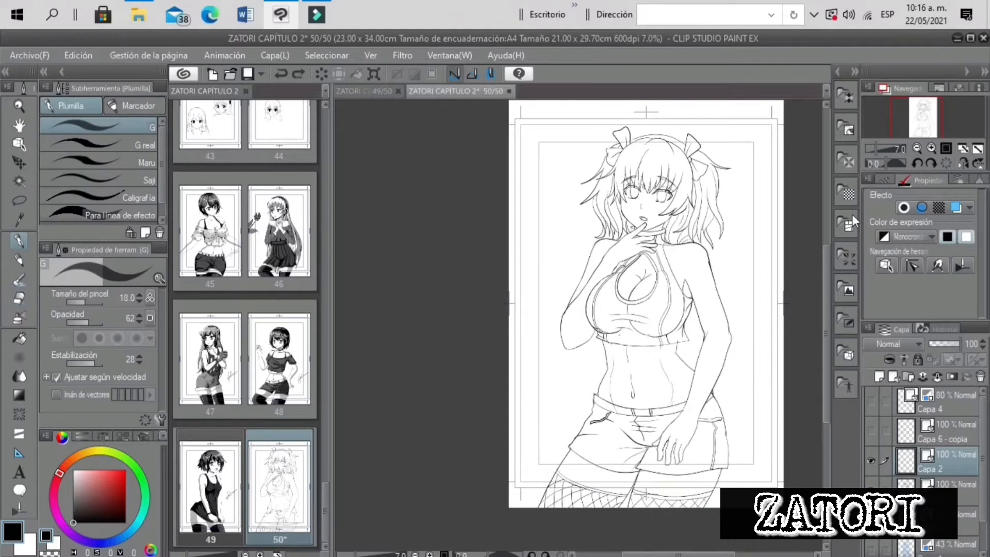
left_click(920, 119)
key("ctrl+plus")
left_click_drag(716, 328, 739, 374)
key("ctrl+minus")
key("ctrl+plus")
scroll(670, 361, "down", 1)
Re-ink the outer hip-to-thigh contour and an inner thigh line, erasing the old lines they replace
mouse_move(662, 322)
left_mouse_down()
mouse_move(671, 375)
mouse_move(641, 498)
left_mouse_up()
left_click_drag(534, 428, 505, 498)
left_click(19, 299)
left_click(681, 406)
key("alt+bracketleft")
left_click(659, 300)
left_click(675, 435)
left_click_drag(880, 148, 874, 149)
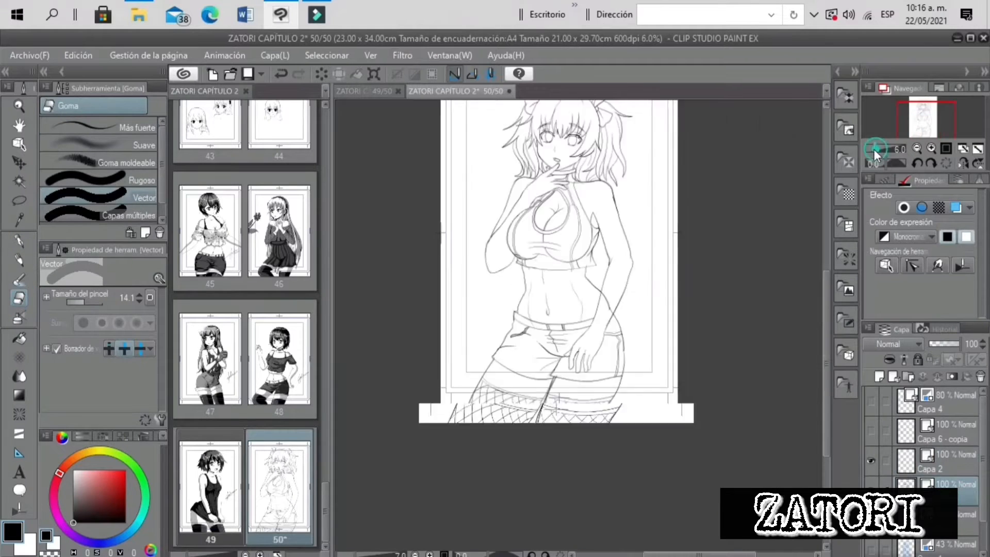
Redraw the inner thigh line from the shorts' crotch to the page edge and erase the overlapping strokes between the legs
key("p")
left_click(932, 148)
left_click(920, 129)
key("alt+bracketright")
left_click_drag(546, 232, 432, 445)
key("ctrl+z")
left_click_drag(625, 340, 568, 452)
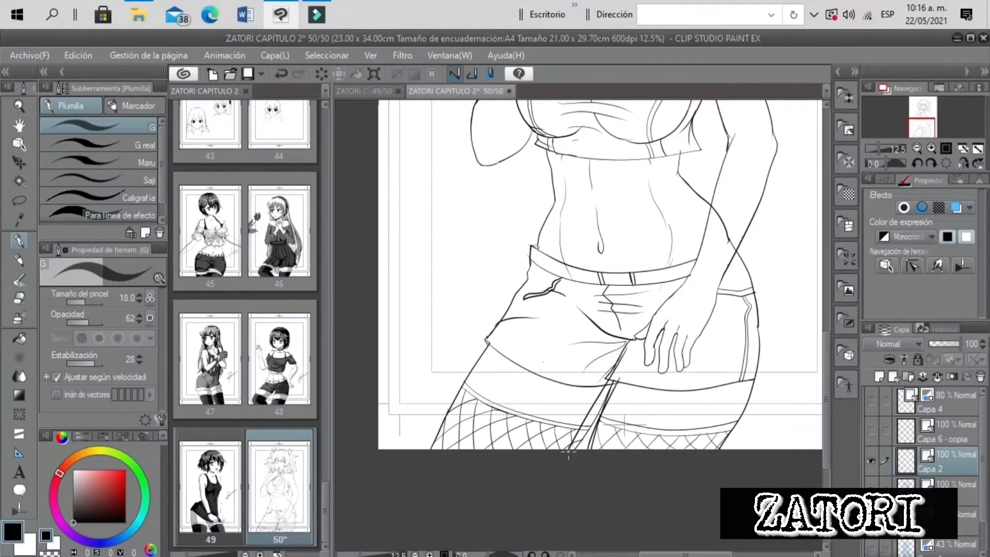
key("e")
key("alt+bracketleft")
key("alt+bracketright")
left_click(610, 397)
left_click_drag(612, 399, 577, 437)
key("alt+bracketleft")
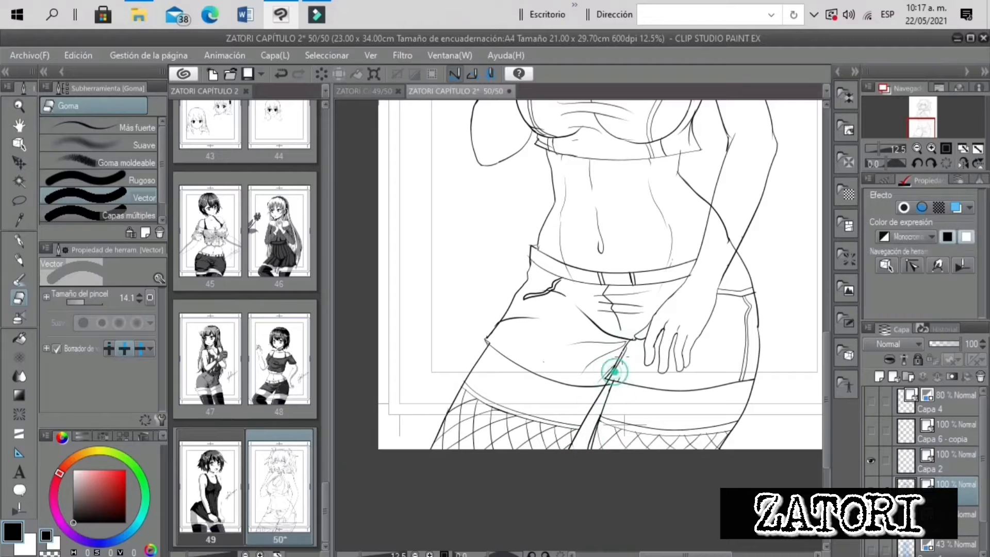
key("alt+bracketright")
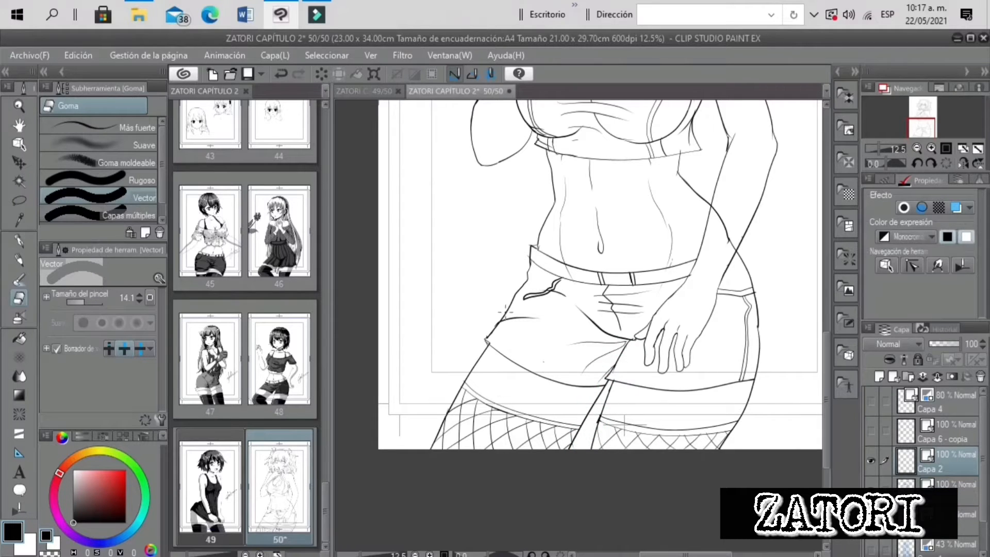
Widen the shorts leg's outer edge beside the hand, re-ink the opposite outer thigh line and erase the old contours
key("p")
key("ctrl+z")
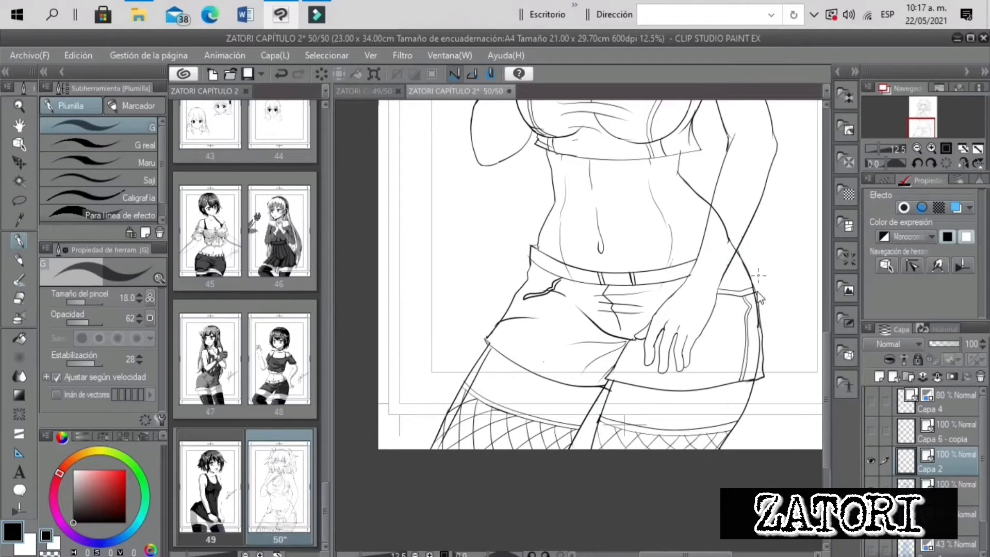
key("ctrl+minus")
key("e")
key("alt+bracketleft")
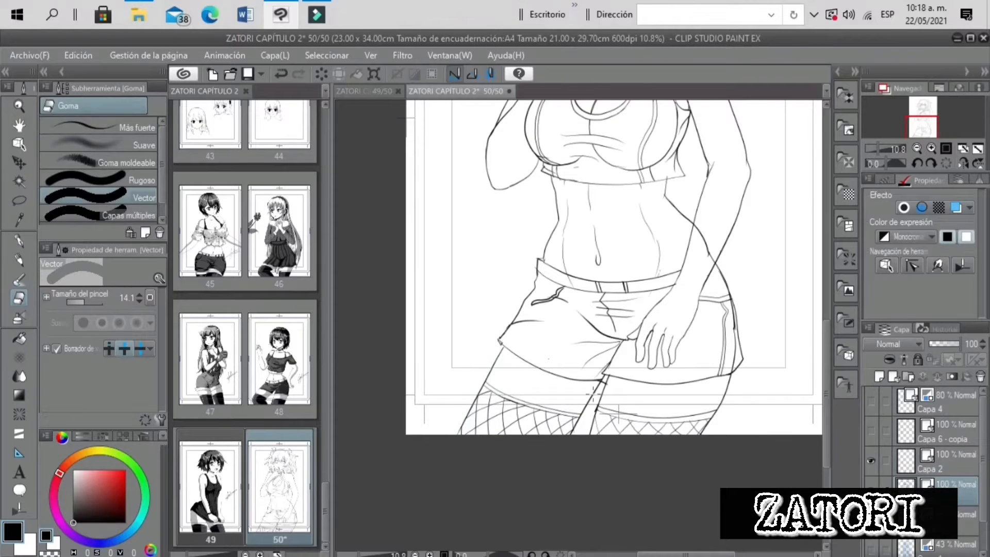
key("alt+bracketright")
Try a long guide stroke down each thigh across the shorts
key("p")
key("ctrl+z")
left_click(542, 270)
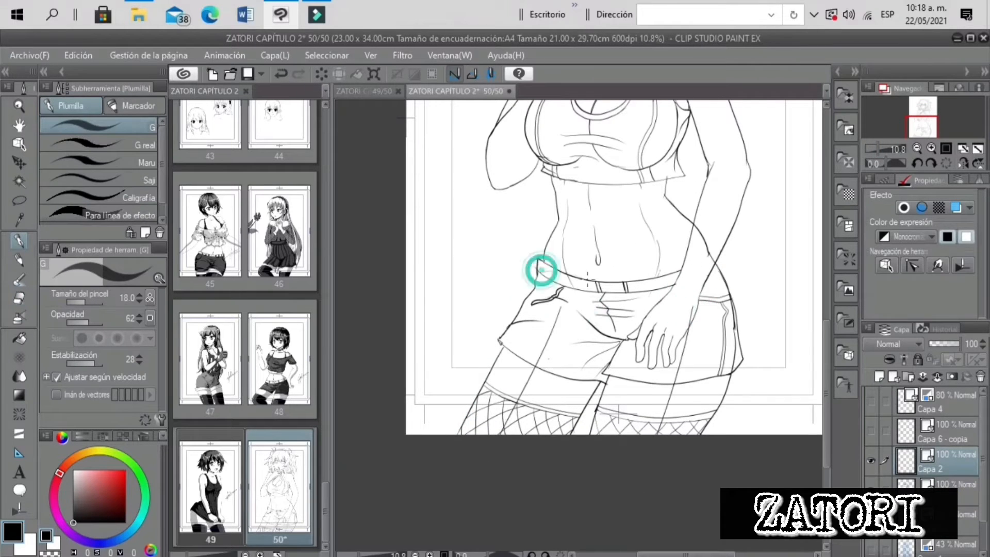
left_click_drag(879, 149, 875, 149)
Ink the end of the shorts' waistband sticking out behind the lowered forearm and erase the leftover lines on the layer below
left_click(962, 163)
left_click(931, 148)
mouse_move(907, 116)
left_mouse_down()
mouse_move(924, 129)
mouse_move(885, 149)
left_mouse_up()
key("e")
left_click(19, 241)
left_click(962, 163)
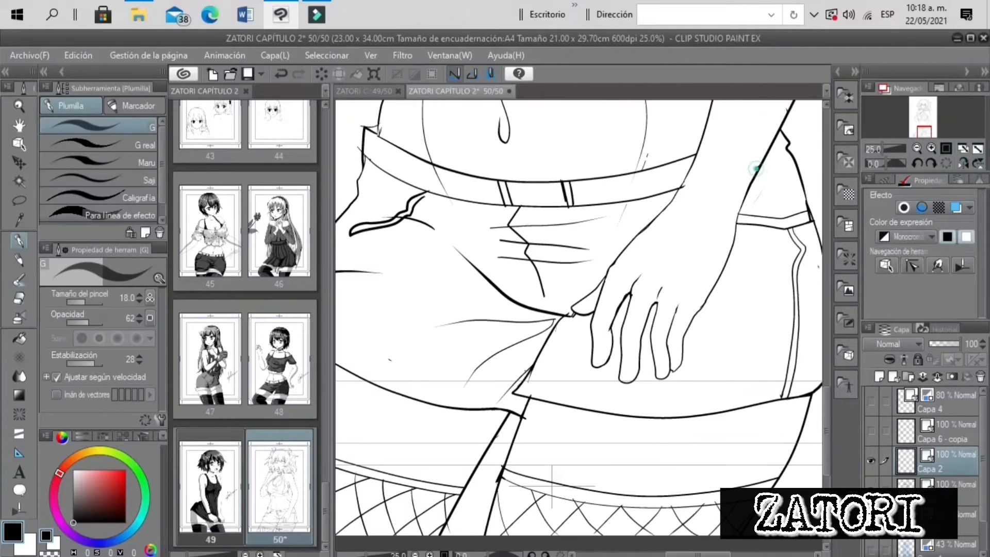
left_click_drag(758, 166, 781, 148)
left_click(21, 300)
left_click(939, 484)
left_click_drag(884, 149, 875, 149)
left_click_drag(902, 122, 904, 118)
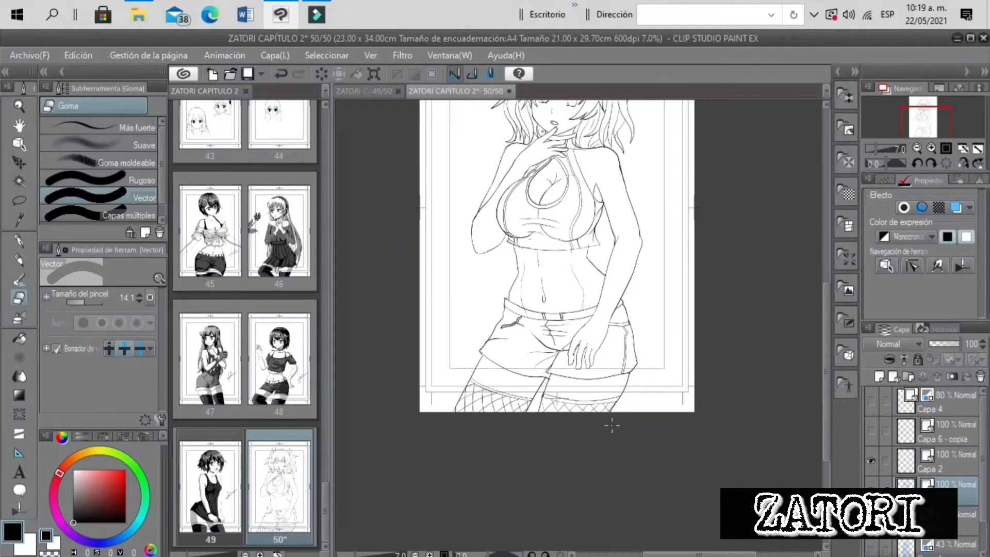
Touch up the waistband tip beside the lowered forearm with a short ink stroke
key("alt+]")
key("p")
scroll(616, 424, "up", 2)
left_click(931, 149)
left_click(931, 149)
left_click(931, 148)
key("e")
left_click(25, 242)
mouse_move(708, 305)
left_mouse_down()
mouse_move(692, 334)
mouse_move(719, 292)
left_mouse_up()
key("e")
key("p")
Clean up the doubled inner thigh lines and their overlap with the stocking band in the mirrored view
left_click_drag(883, 149, 921, 134)
left_click(931, 148)
left_click(962, 162)
left_click(931, 149)
left_click(932, 148)
key("e")
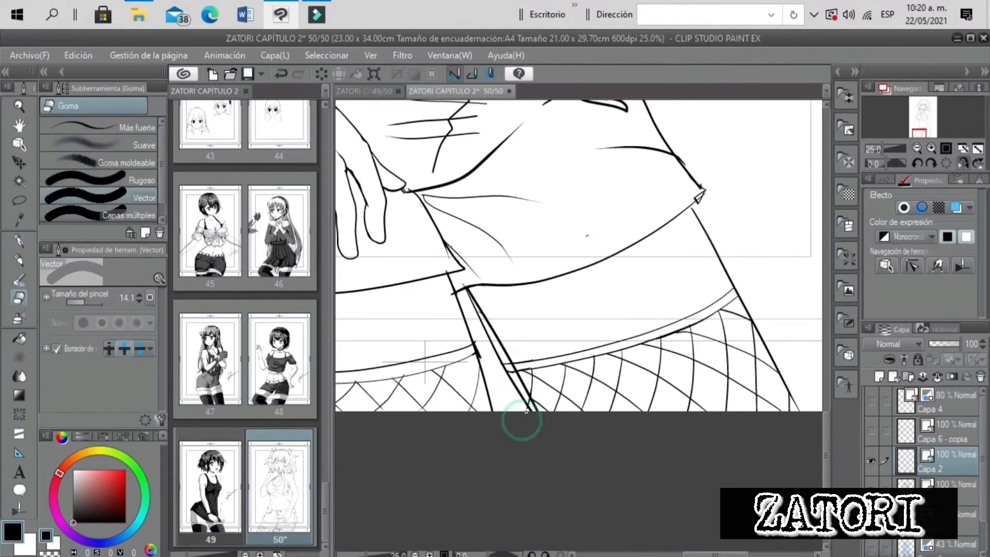
left_click(476, 350)
left_click(943, 483)
left_click(962, 162)
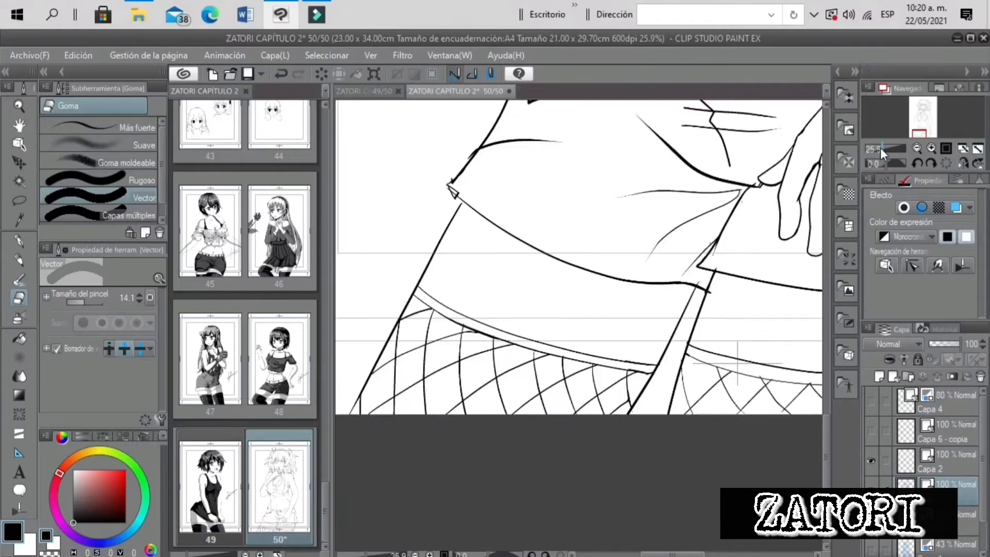
Check the whole figure mirrored and export the page as a single-layer JPEG named 146 to the CAP3 folder
left_click_drag(883, 149, 876, 148)
left_click_drag(911, 118, 912, 117)
left_click(961, 160)
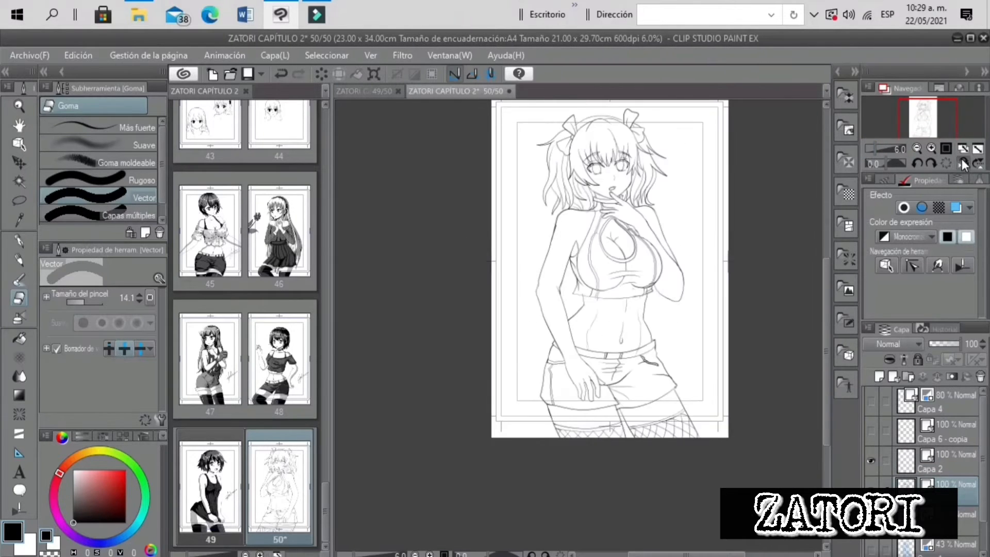
left_click(961, 160)
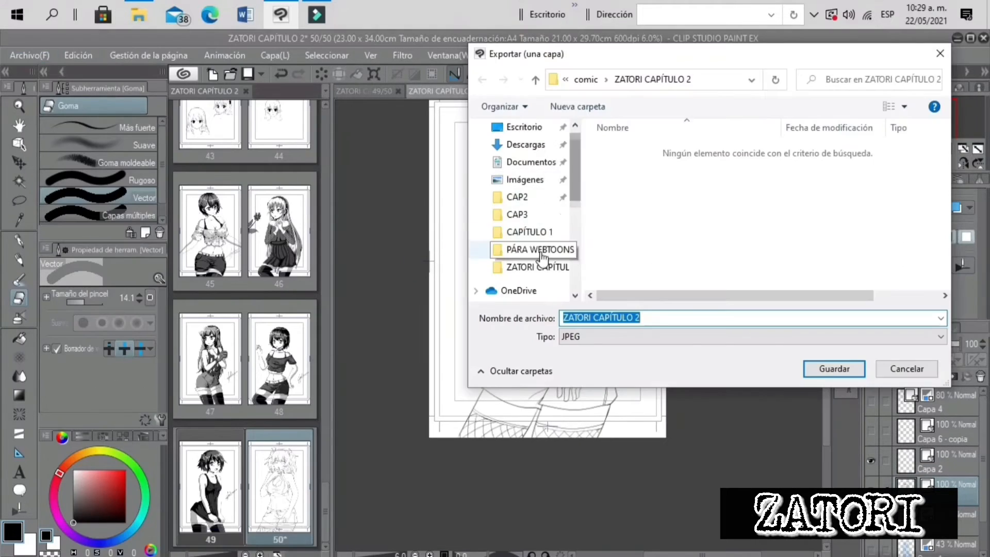
left_click(517, 214)
type("146")
left_click(834, 369)
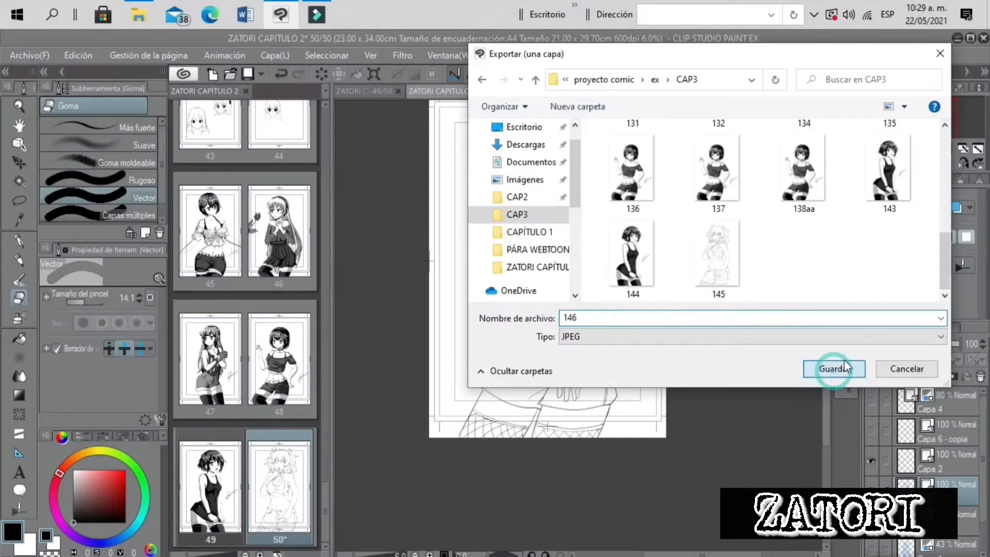
left_click(677, 150)
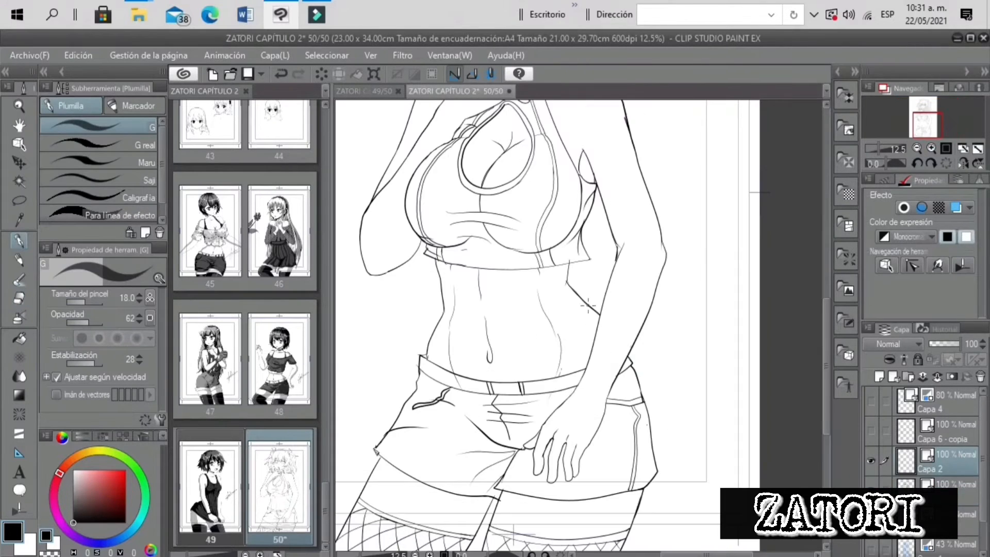
Re-ink the outer edge of the shorts leg beside the hand, from the pocket down to the hem corner
left_click_drag(650, 416, 657, 469)
key("e")
key("ctrl+plus")
left_click_drag(936, 135, 928, 134)
key("ctrl+z")
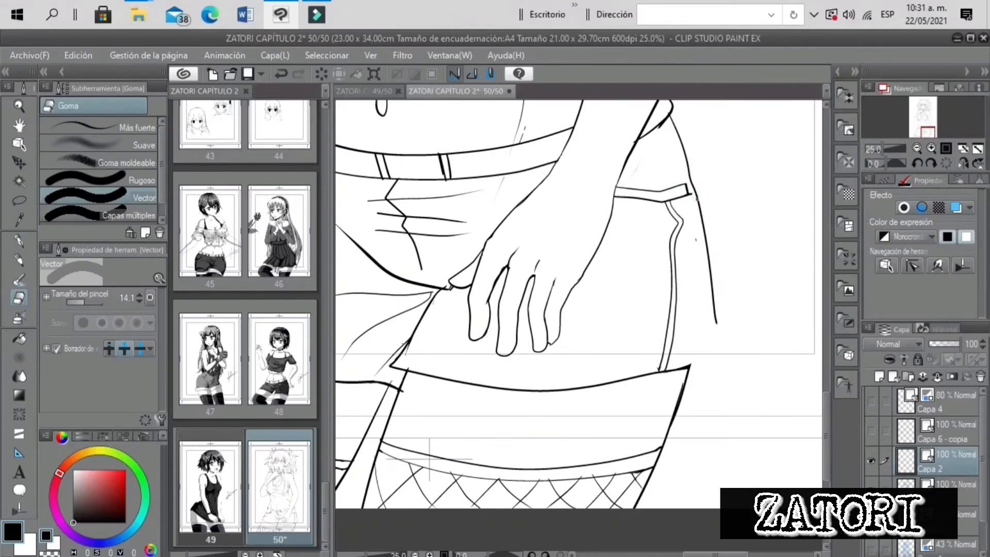
key("p")
left_click_drag(691, 195, 715, 336)
key("e")
left_click(26, 239)
Re-ink the waistband corner behind the wrist on layer Capa 2 and erase the stray ends crossing the forearm line
left_click(930, 126)
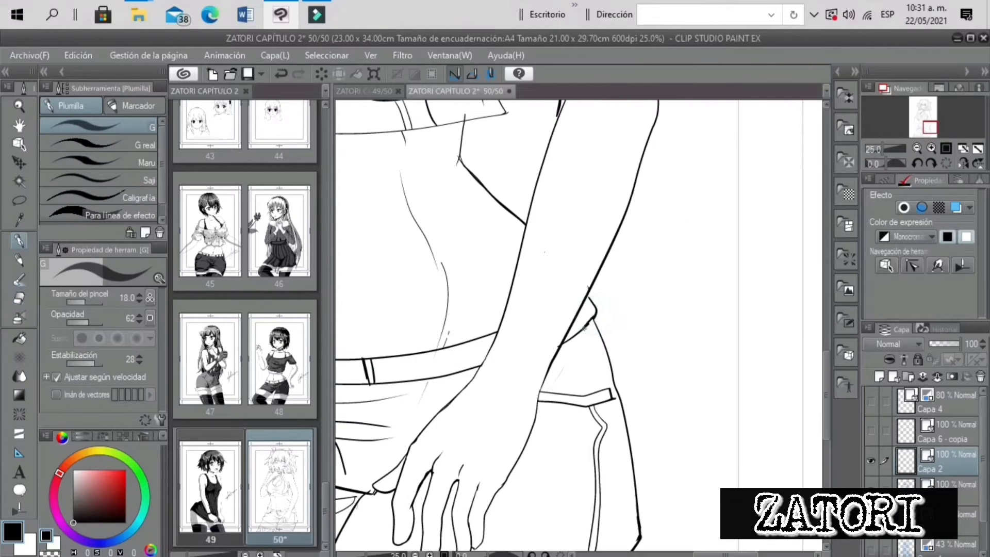
left_click_drag(886, 150, 879, 150)
left_click(929, 127)
left_click(30, 297)
left_click(944, 484)
left_click(503, 188)
left_click(29, 242)
left_click(943, 461)
left_click_drag(586, 310, 589, 325)
left_click_drag(879, 149, 882, 149)
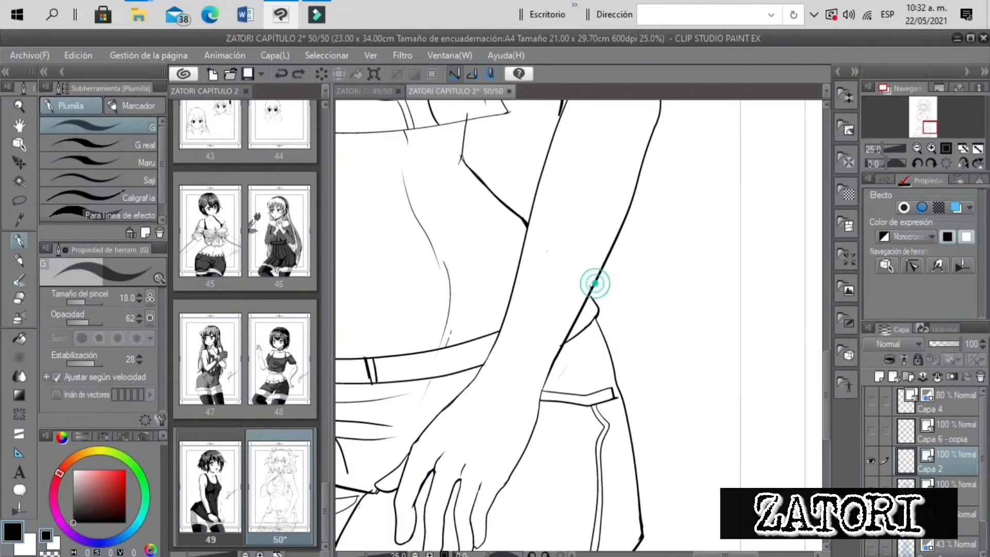
left_click(28, 297)
left_click(594, 302)
Merge layer Capa 2 with the ink layer directly below it
left_click(877, 150)
left_click(924, 111)
right_click(963, 460)
left_click(903, 375)
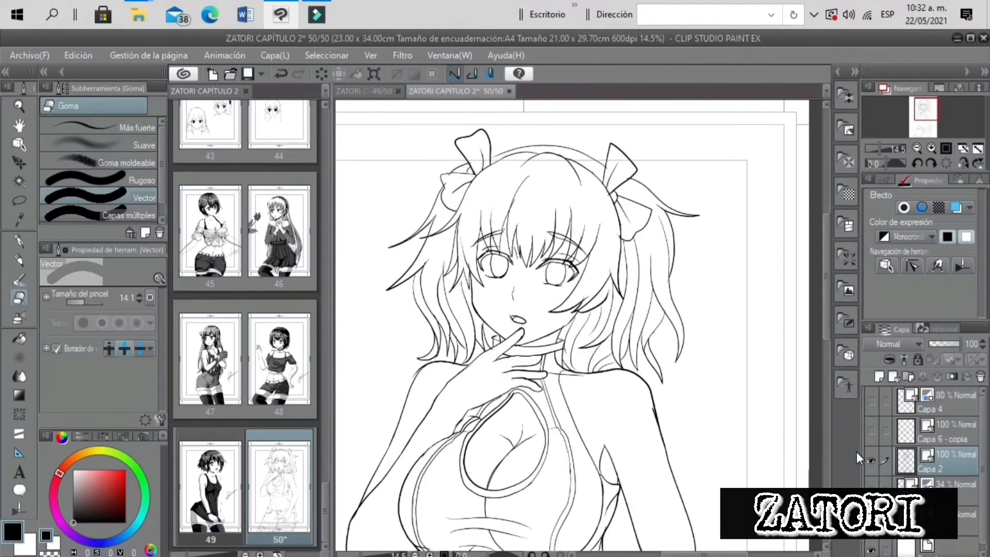
Erase the stray line ends around the bows, fringe and pigtails with the Vector eraser
left_click(883, 149)
left_click(925, 105)
left_click(446, 177)
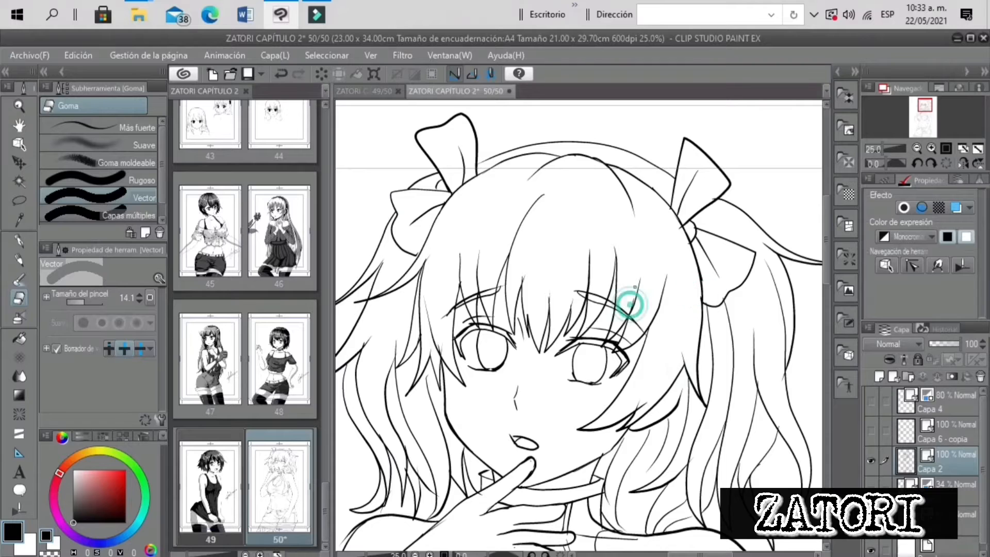
left_click(702, 430)
key("ctrl+z")
left_click(924, 109)
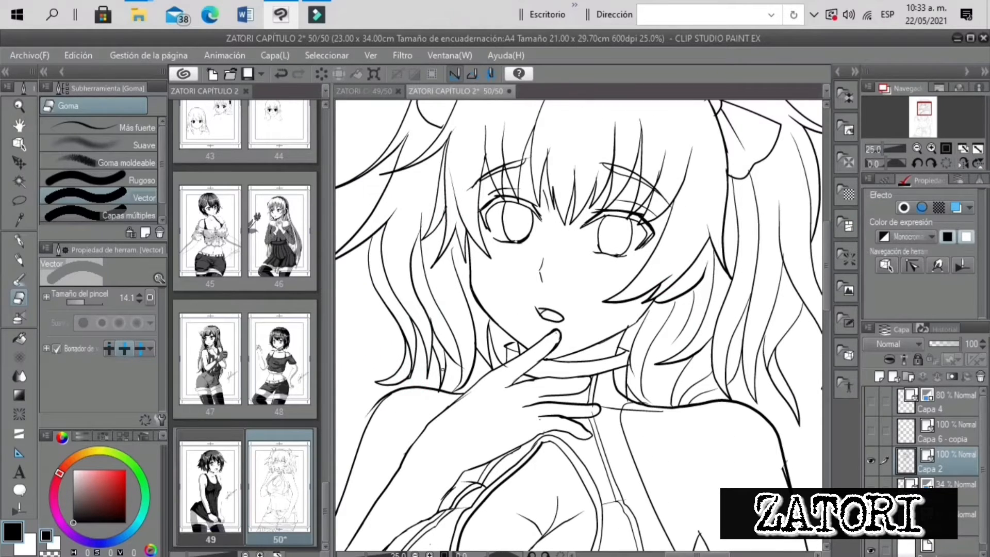
left_click(882, 149)
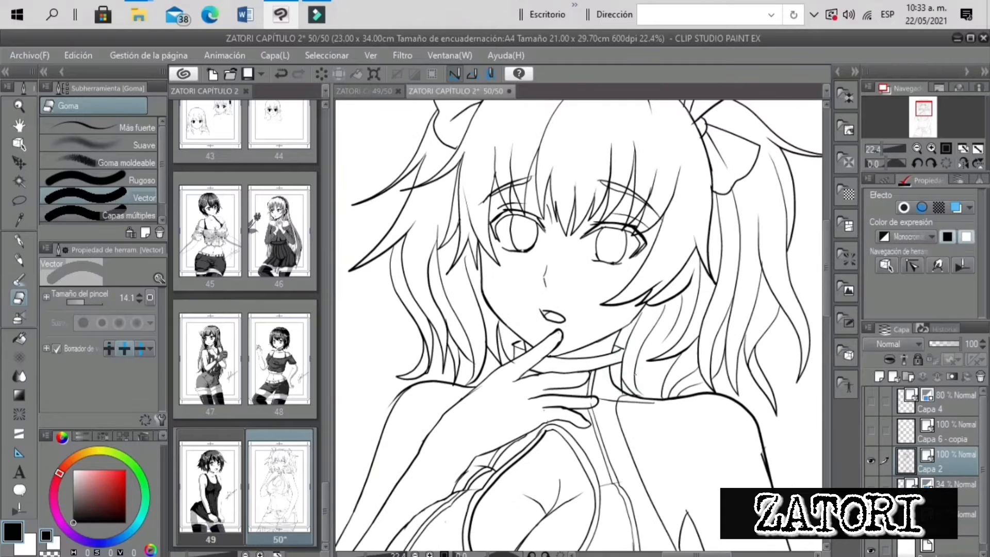
Re-ink the shoulder line beneath the pigtail on the raised-hand side and clean up its stray ends
left_click(923, 112)
key("p")
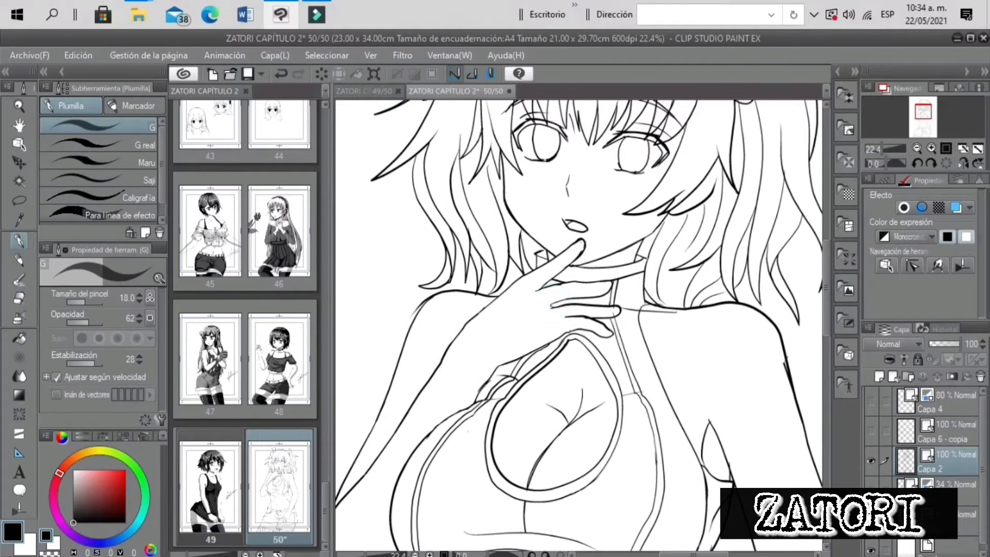
left_click(881, 149)
left_click(19, 298)
left_click(19, 241)
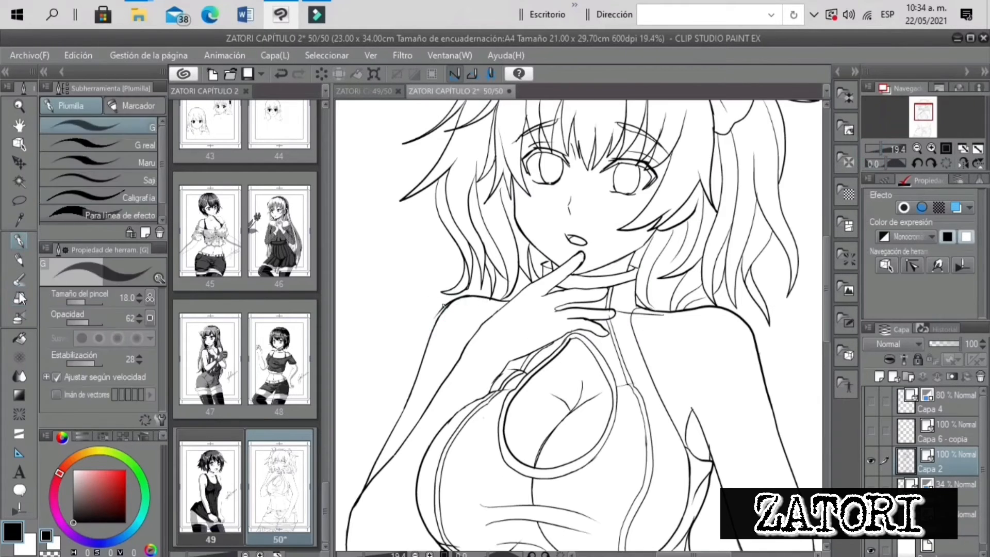
left_click(19, 298)
left_click(931, 148)
left_click(931, 148)
key("p")
left_click_drag(342, 304, 415, 273)
key("e")
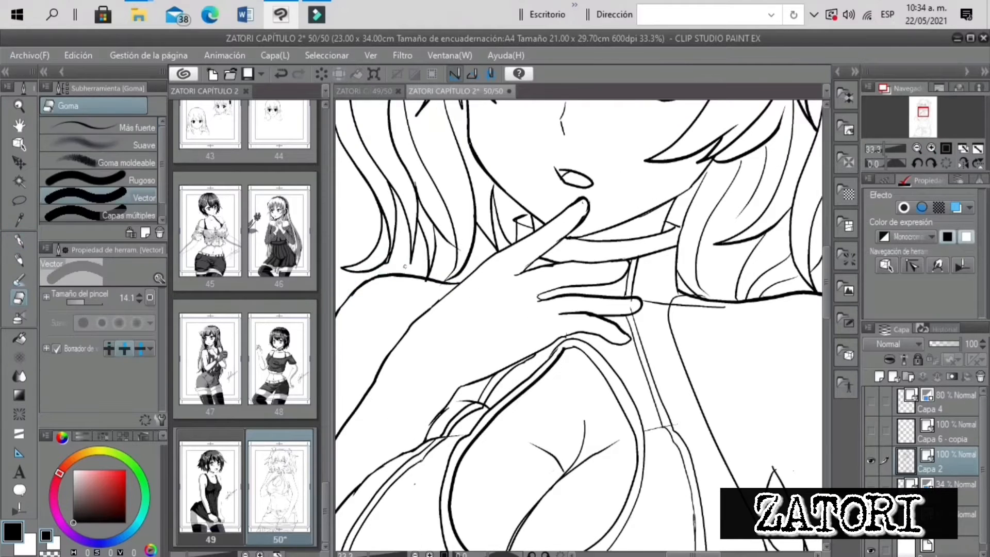
Touch up the crop top and arm lines with the G pen and erase their stray ends
left_click(881, 149)
left_click(927, 119)
key("p")
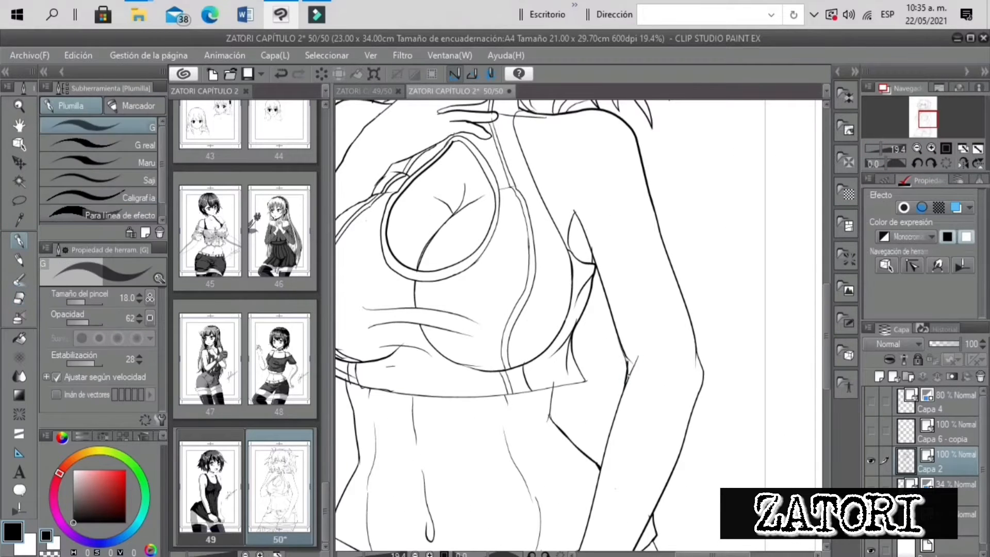
left_click(20, 300)
left_click(19, 240)
left_click(19, 298)
left_click(877, 149)
Erase the ends of the torso lines that cross the waistband of the shorts
left_click(19, 241)
left_click(931, 148)
left_click(925, 127)
left_click(21, 298)
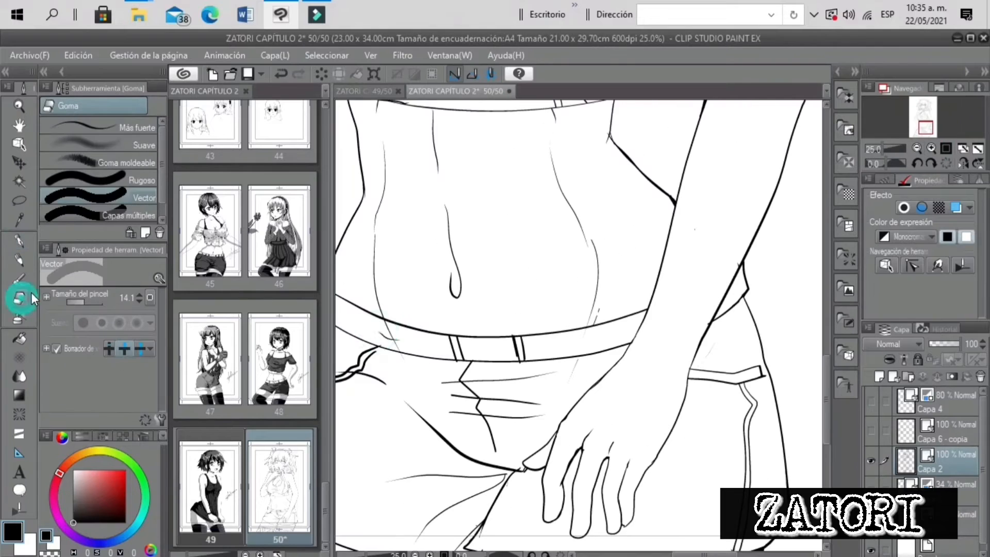
left_click(880, 150)
left_click(399, 311)
key("ctrl+z")
key("p")
left_click(931, 148)
left_click(931, 148)
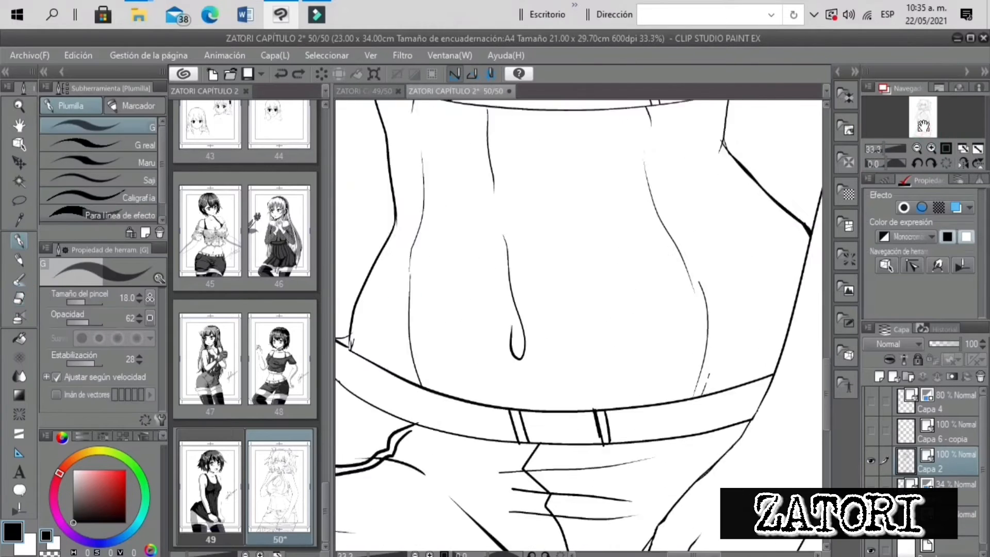
Erase the stray line at the waistband's outer edge on the hip opposite the lowered hand
left_click(916, 127)
left_click(21, 296)
left_click(632, 343)
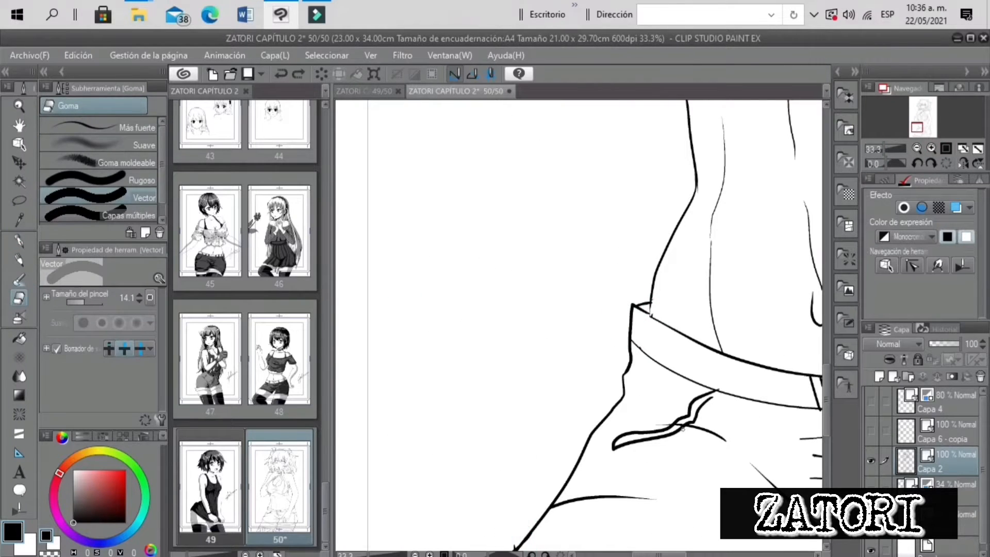
left_click(19, 241)
Re-ink the outer hem corner of the shorts leg opposite the lowered hand and erase the overlapping ends
left_click(884, 149)
left_click(931, 148)
left_click(931, 148)
left_click(931, 148)
left_click(916, 133)
left_click_drag(581, 275, 574, 281)
left_click(19, 299)
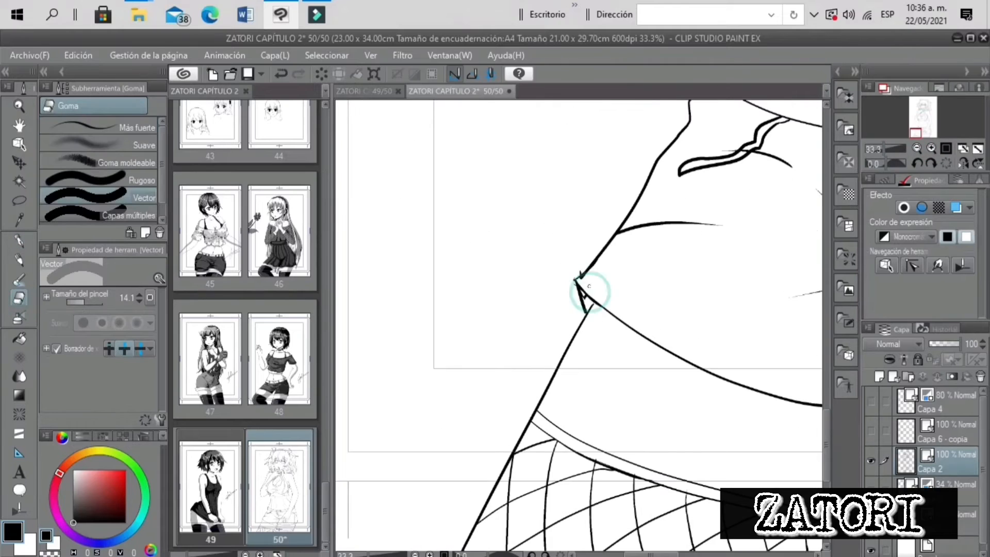
Erase the line ends crossing at the inner hem corner between the two shorts legs
left_click(884, 150)
left_click(924, 132)
left_click(931, 148)
left_click(931, 148)
left_click(528, 378)
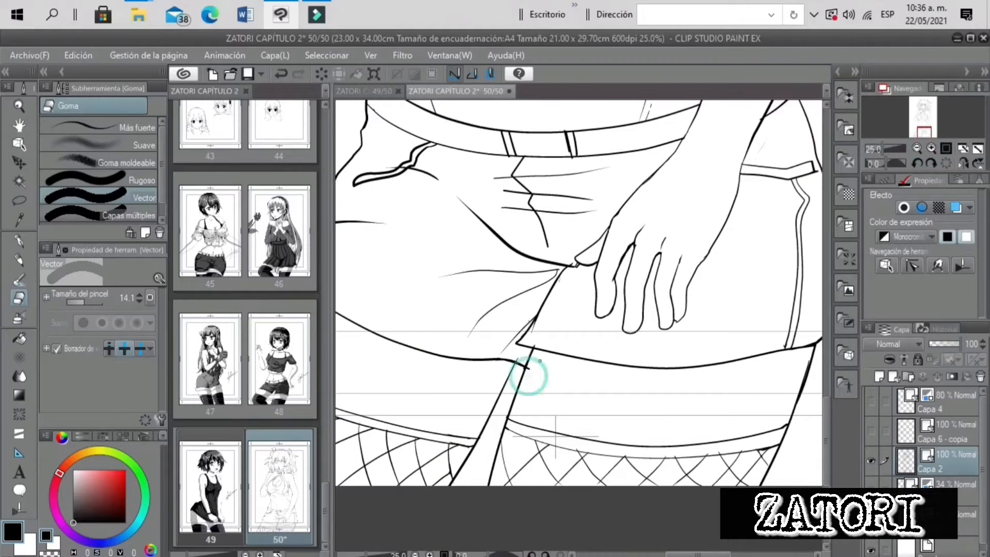
Inspect the line art along the lowered arm and torso, and check the whole page
left_click(930, 129)
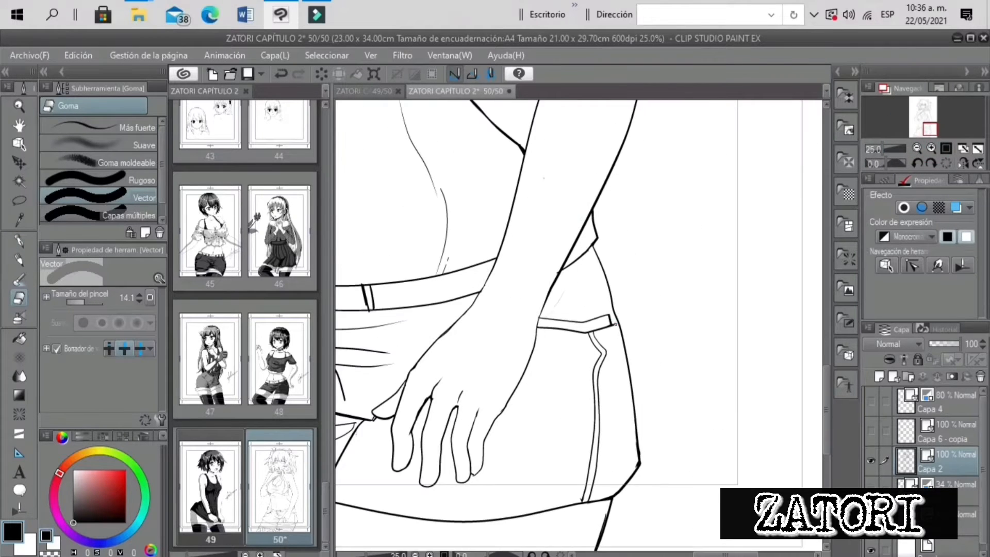
left_click(926, 120)
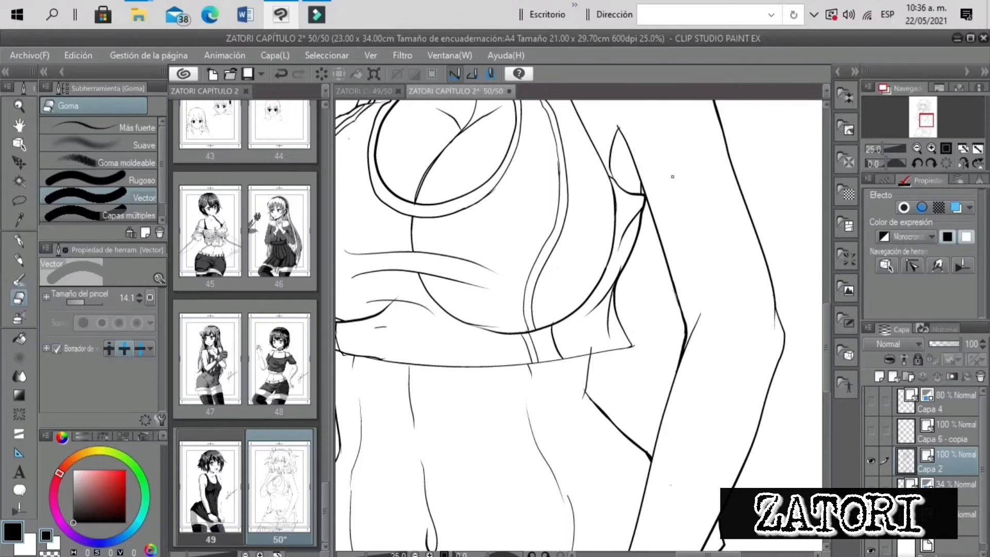
left_click(917, 120)
left_click(878, 151)
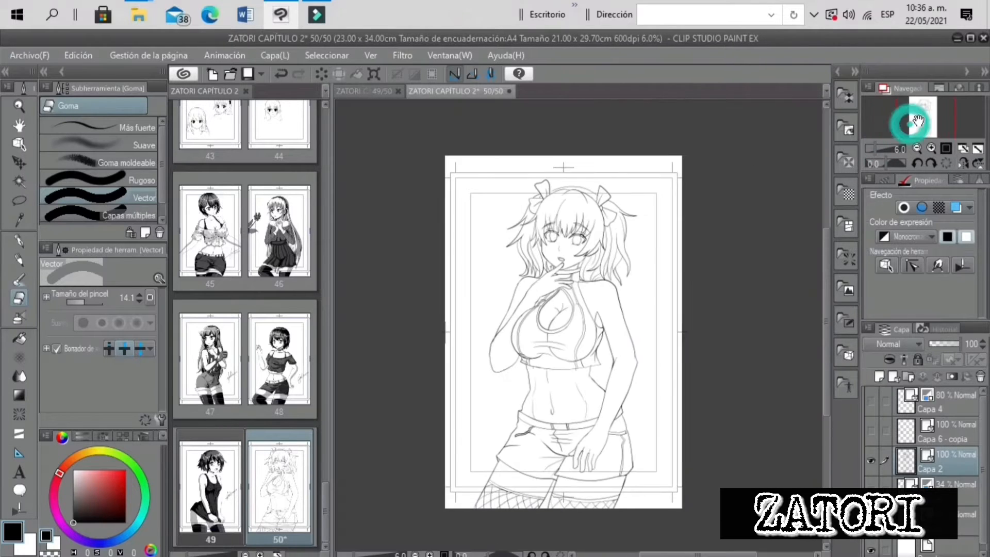
key("p")
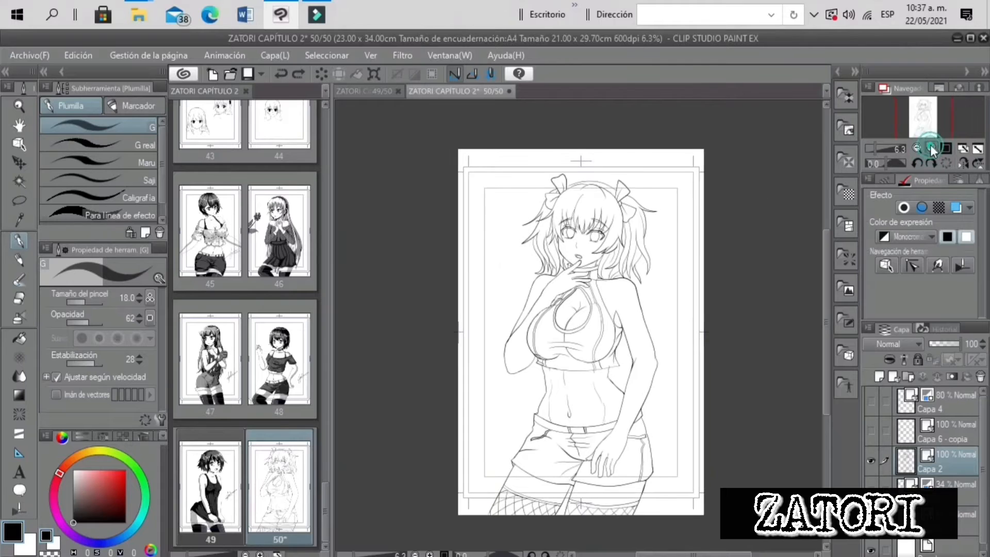
left_click(931, 148)
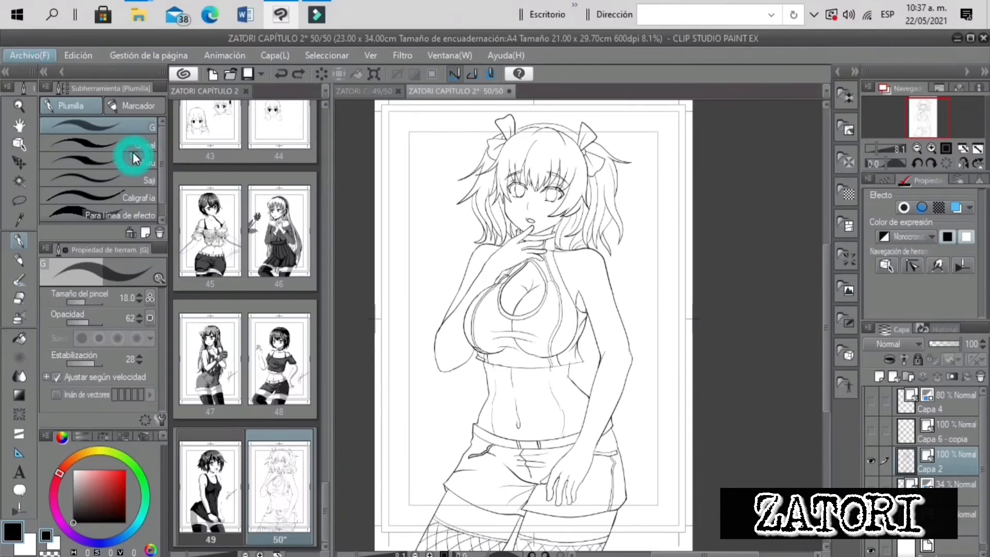
left_click(927, 122)
left_click(923, 114)
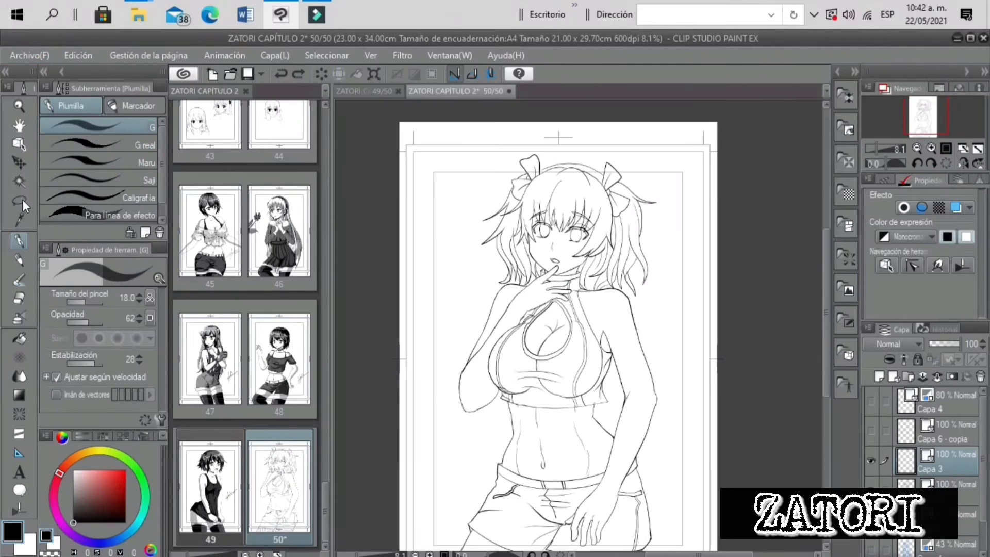
Auto-select the crop top's central panel and apply a Círculo dot tone with frequency 60, density 21% and angle 45
left_click(19, 181)
left_click(572, 358)
left_click(931, 149)
left_click(923, 121)
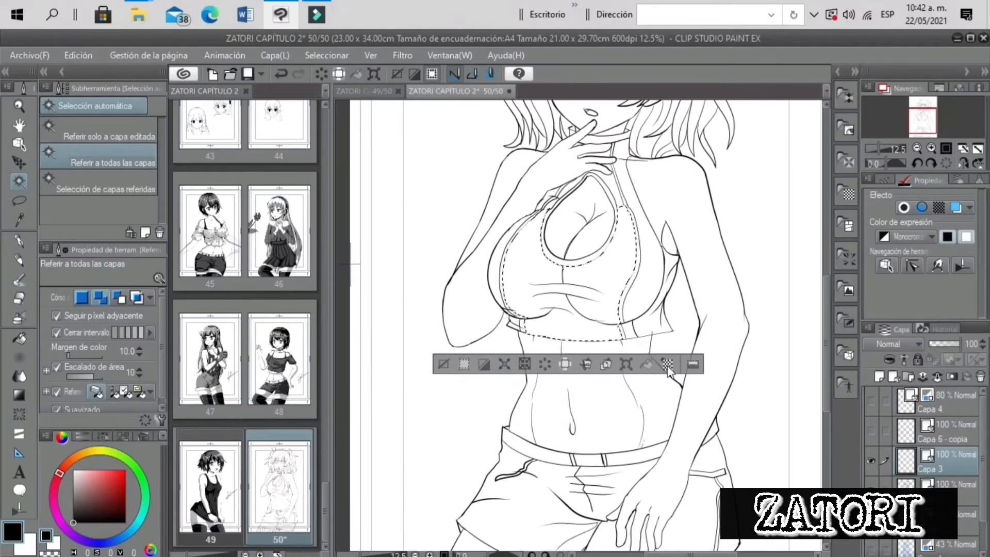
left_click(667, 364)
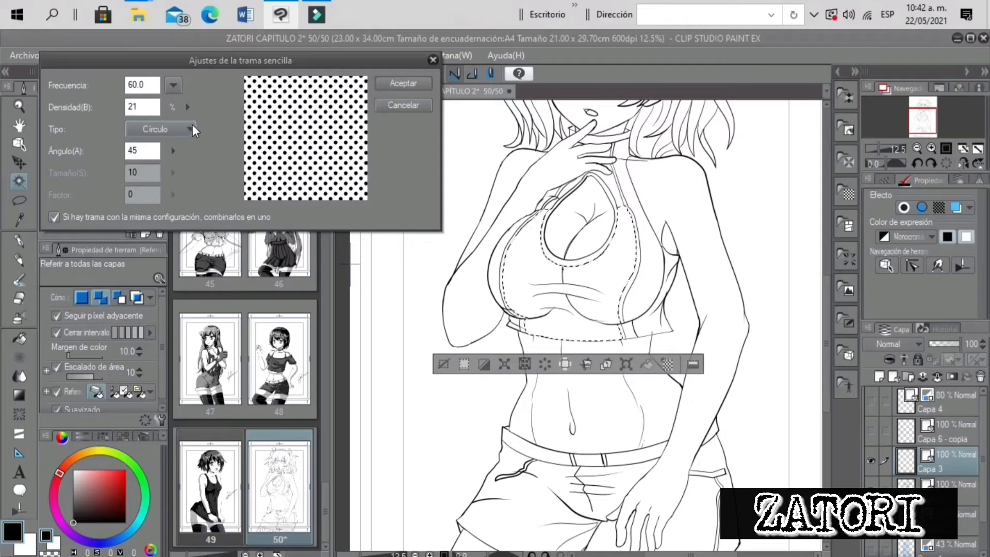
left_click(403, 83)
Fill the neck strap, side panels and remaining hem areas of the crop top with the same dot tone
left_click(23, 336)
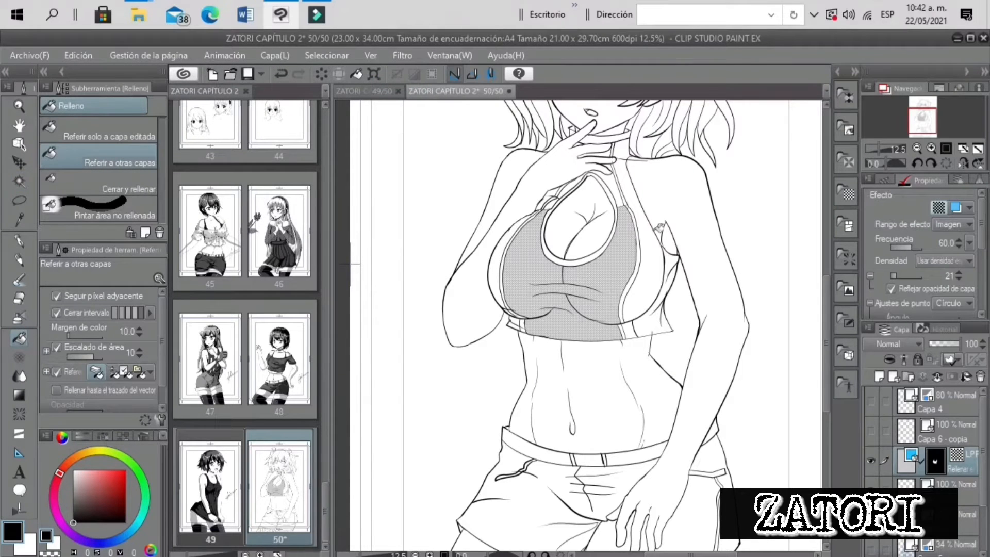
left_click(622, 154)
left_click(645, 226)
left_click(670, 278)
left_click(630, 332)
left_click(515, 325)
left_click(496, 269)
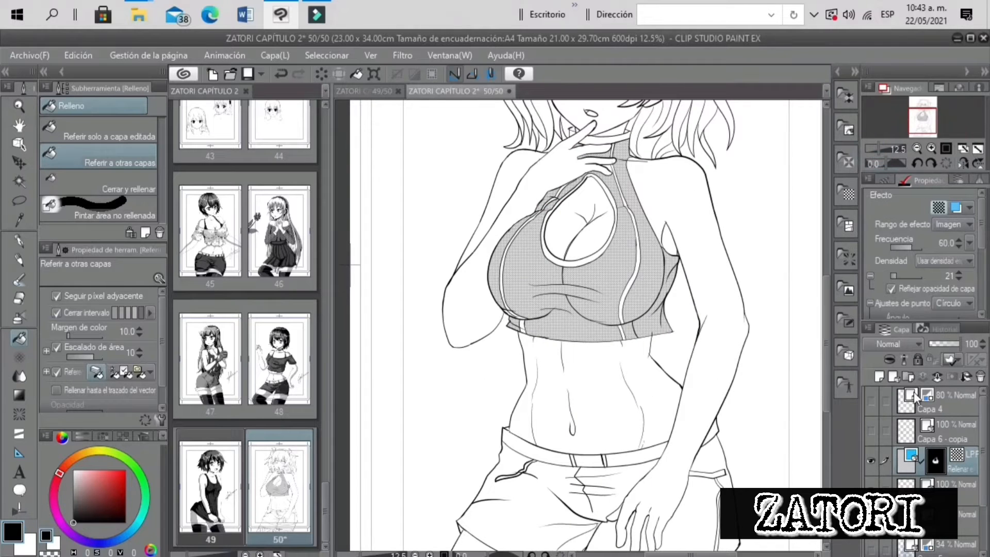
Apply a Ruido tone with 21% density to the shorts leg beside the hand and fill the other leg with it
key("w")
left_click_drag(916, 118, 920, 129)
left_click(646, 271)
left_click(635, 330)
left_click(688, 410)
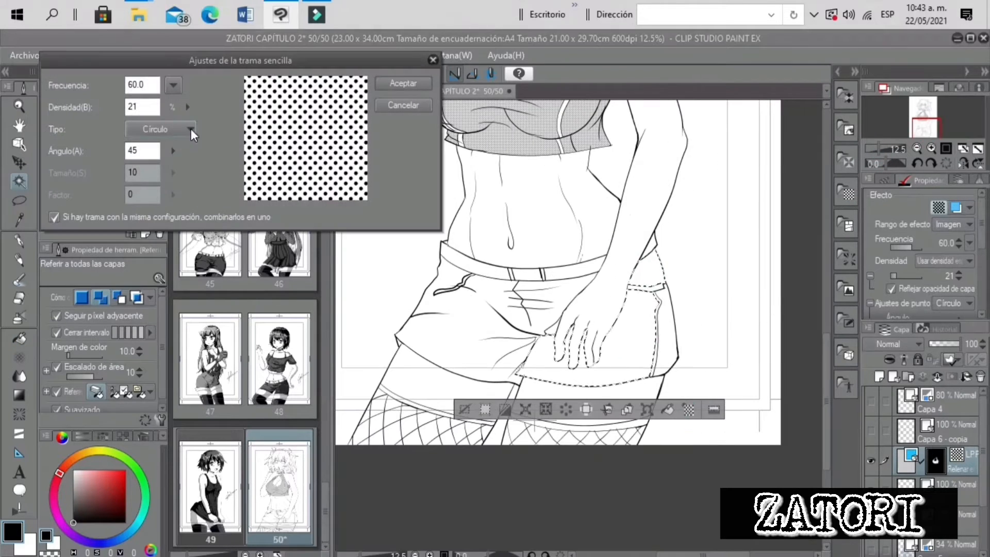
left_click(190, 129)
left_click(170, 256)
left_click(400, 81)
key("ctrl+d")
key("g")
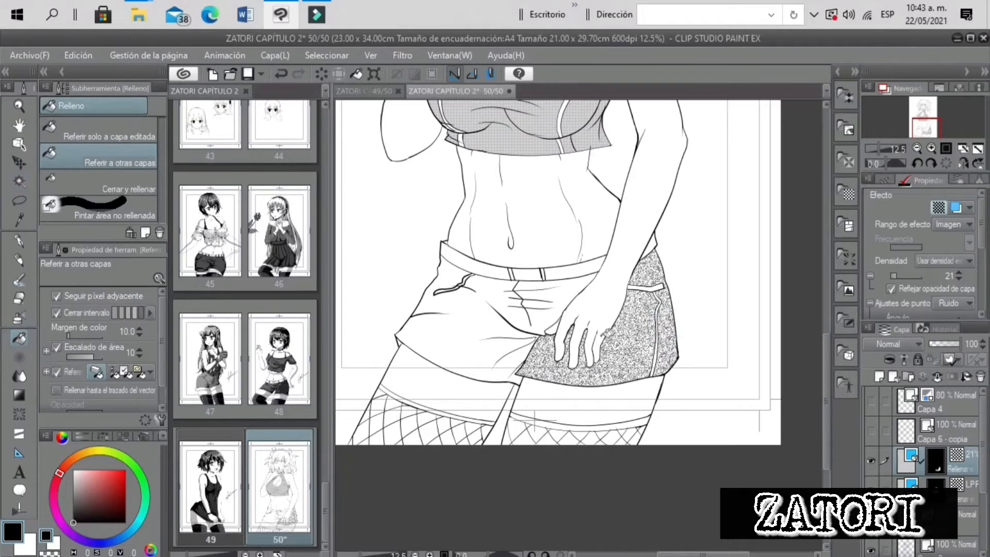
left_click(541, 326)
Set the shorts' noise tone density to 70 and rasterize its tone layer
left_click_drag(873, 148, 876, 148)
left_click(959, 273)
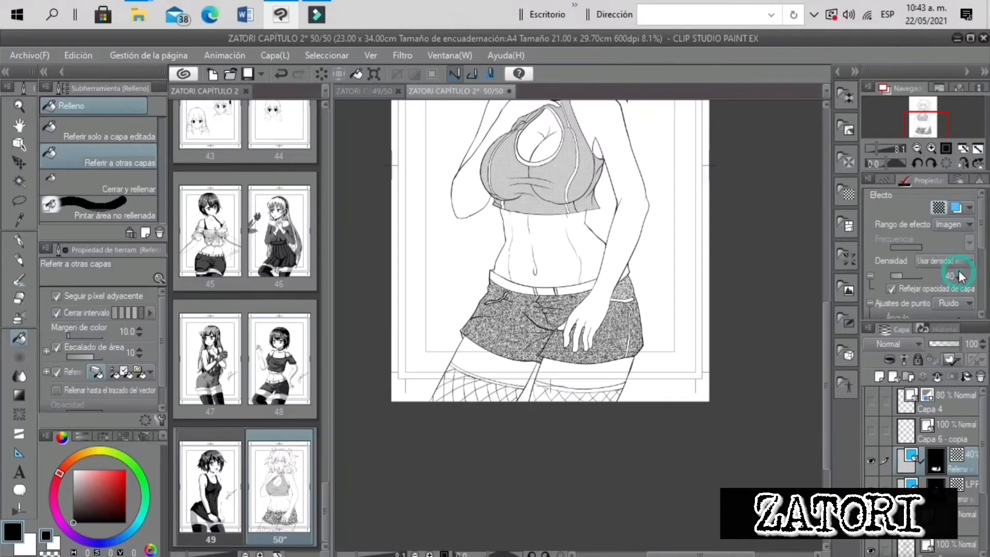
right_click(923, 475)
left_click(847, 305)
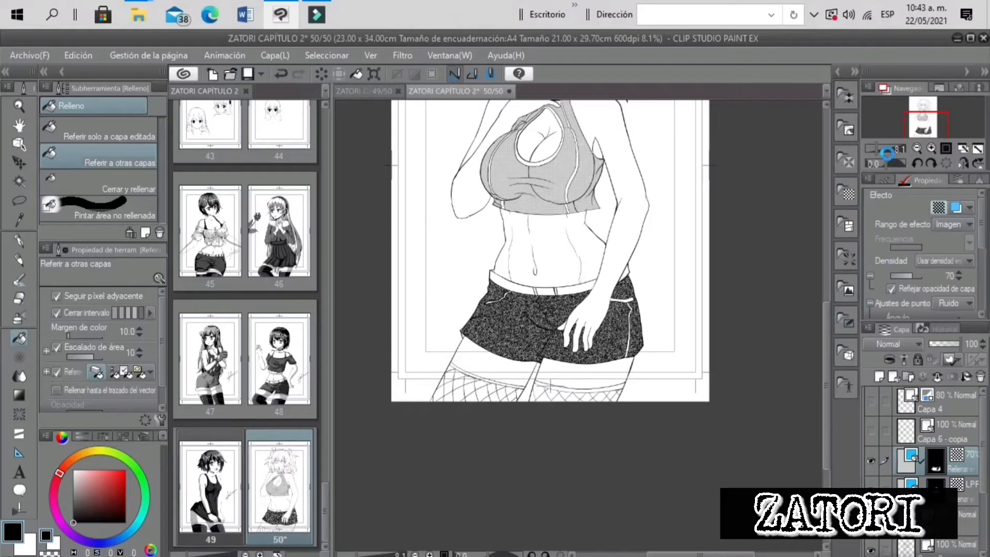
Make the crop top's dot tone layer active and toggle both tone layers' visibility to check them
mouse_move(923, 116)
left_mouse_down()
mouse_move(926, 127)
mouse_move(926, 110)
left_mouse_up()
left_click(930, 148)
left_click(949, 485)
left_click(928, 122)
left_click(871, 484)
left_click(871, 484)
left_click(871, 459)
left_click(870, 460)
Auto-select the crown and fringe of the hair and apply the Círculo dot tone with frequency 60 and density 21%
left_click(20, 180)
left_click(543, 191)
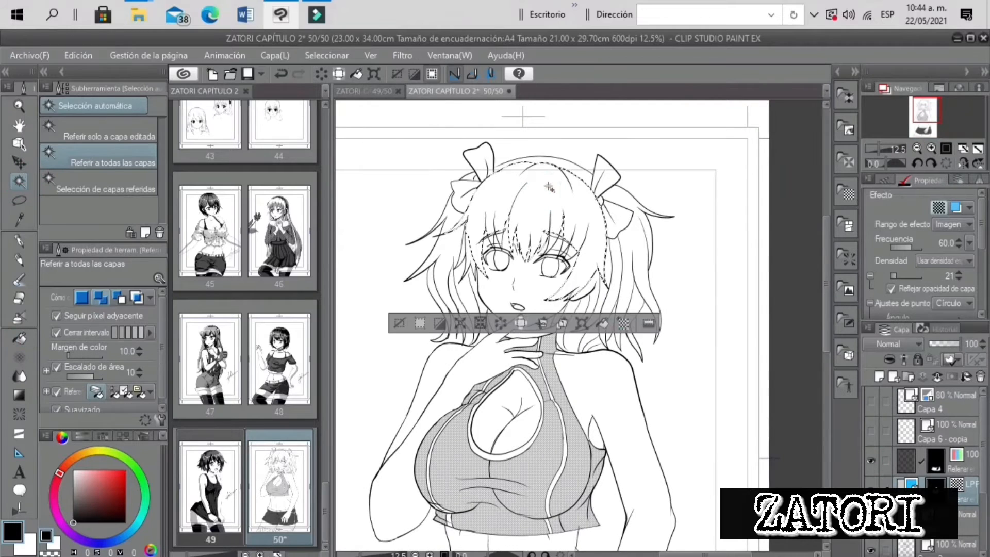
left_click(623, 322)
left_click(161, 129)
left_click(170, 149)
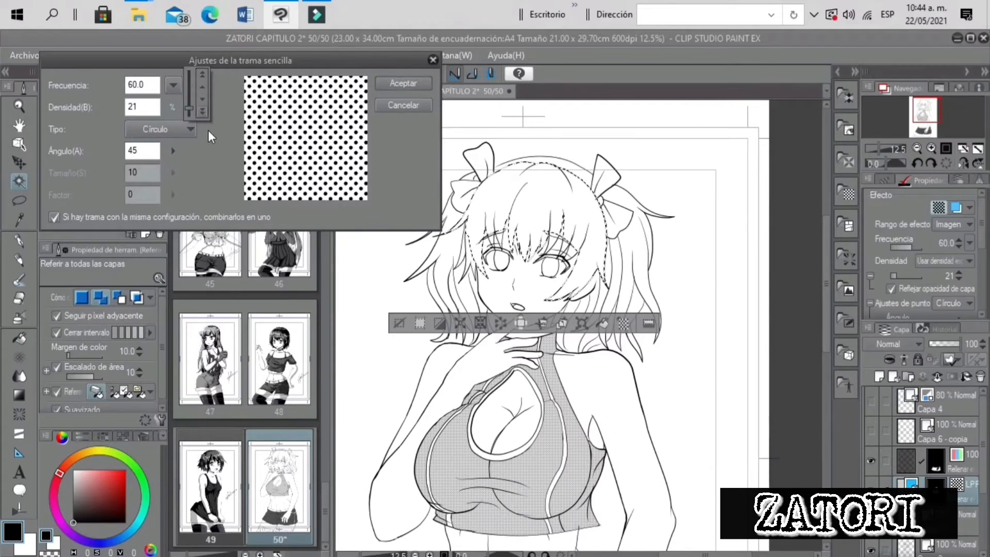
left_click(403, 83)
Fill the hair strip above the crown and the raised-hand side pigtail locks with the dot tone
left_click(19, 338)
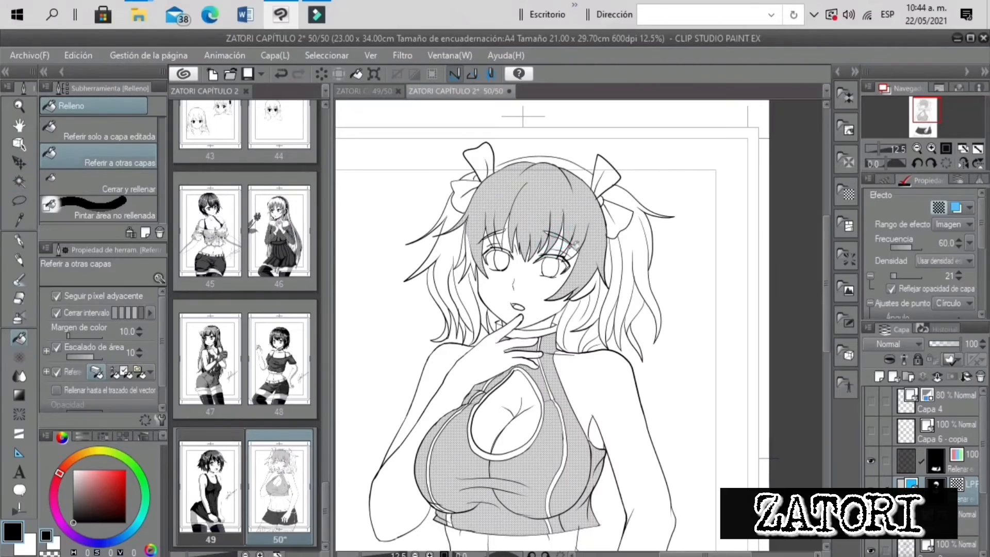
left_click(930, 148)
left_click(882, 149)
left_click(631, 138)
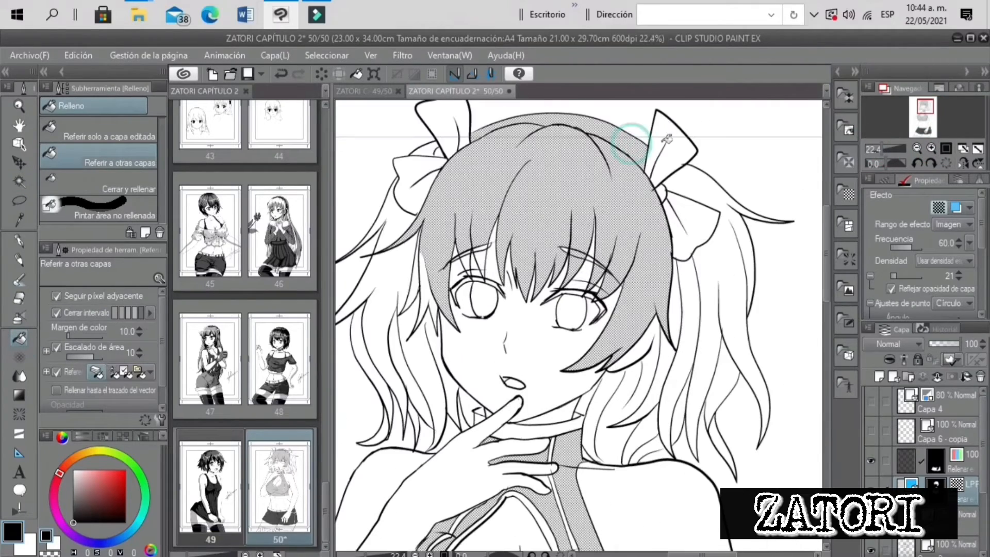
left_click(428, 152)
left_click(392, 227)
left_click(396, 279)
left_click(421, 334)
left_click(468, 400)
left_click(382, 384)
left_click(404, 371)
Fill all locks of the other pigtail with the same dot tone
left_click(600, 412)
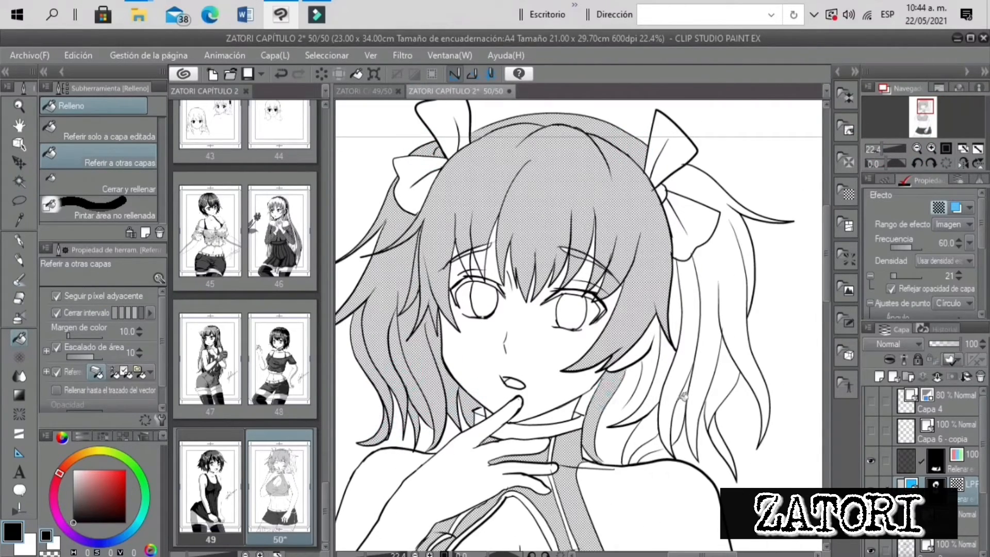
left_click(620, 443)
left_click(655, 449)
left_click(686, 392)
left_click(658, 402)
left_click(735, 289)
left_click(679, 309)
left_click(724, 382)
left_click(715, 433)
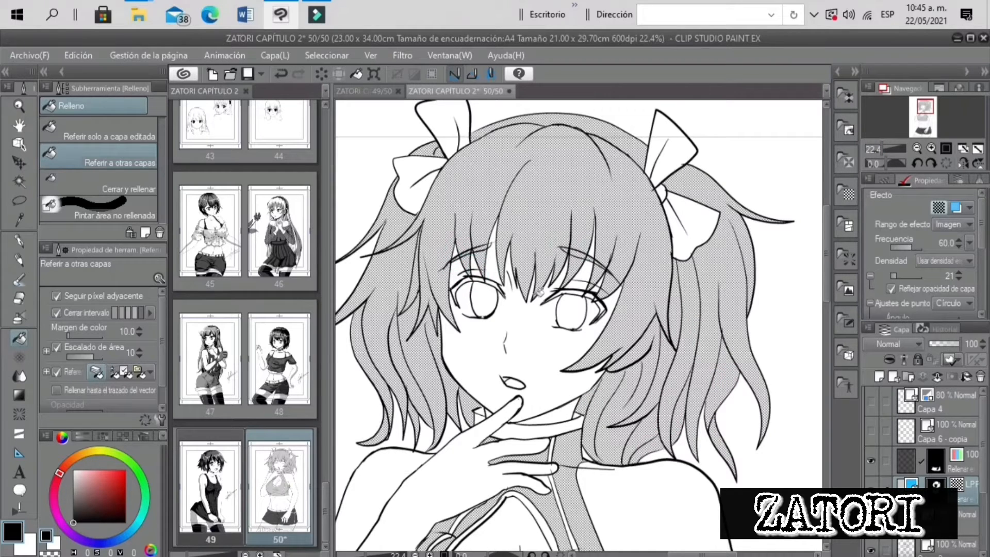
Flip the view horizontally and check the toned hair and crop top
left_click_drag(882, 149, 876, 149)
left_click(963, 163)
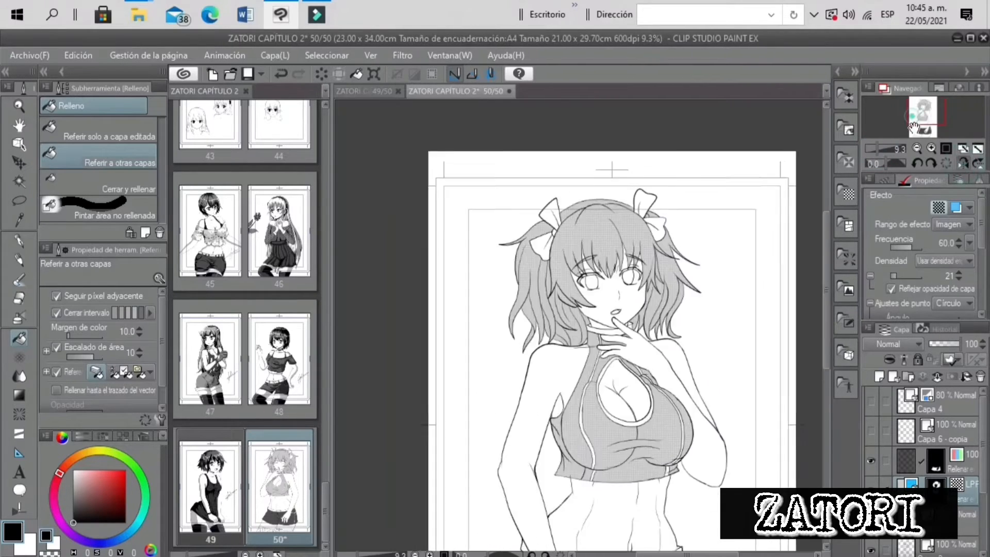
left_click(931, 148)
left_click(931, 148)
left_click(931, 148)
left_click(923, 107)
left_click(877, 149)
Add a raster layer and fill the upper lashes of both eyes and the corner of the mouth with black
scroll(928, 454, "down", 3)
left_click(937, 495)
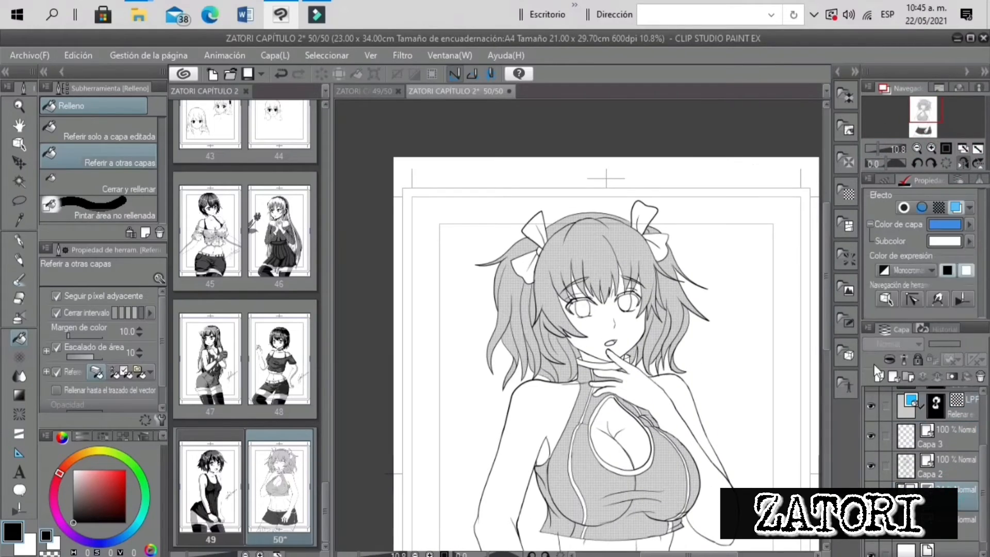
left_click(880, 376)
left_click(931, 148)
left_click(932, 148)
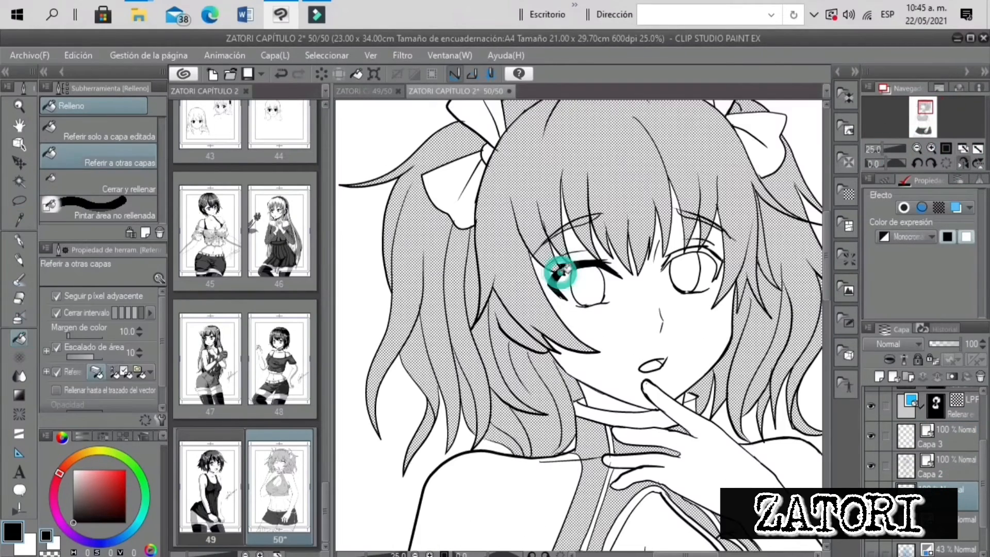
left_click(659, 364)
left_click(878, 150)
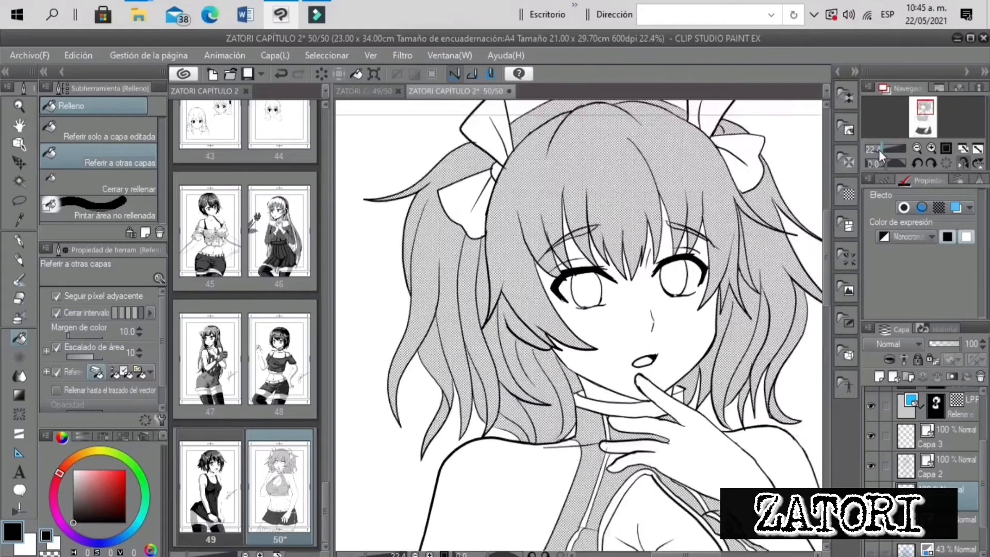
Draw an inner ring inside each iris with the G pen at size 18 to outline a thick rim
mouse_move(925, 108)
left_mouse_down()
mouse_move(924, 126)
mouse_move(925, 108)
left_mouse_up()
key("p")
left_click(931, 147)
left_click(932, 148)
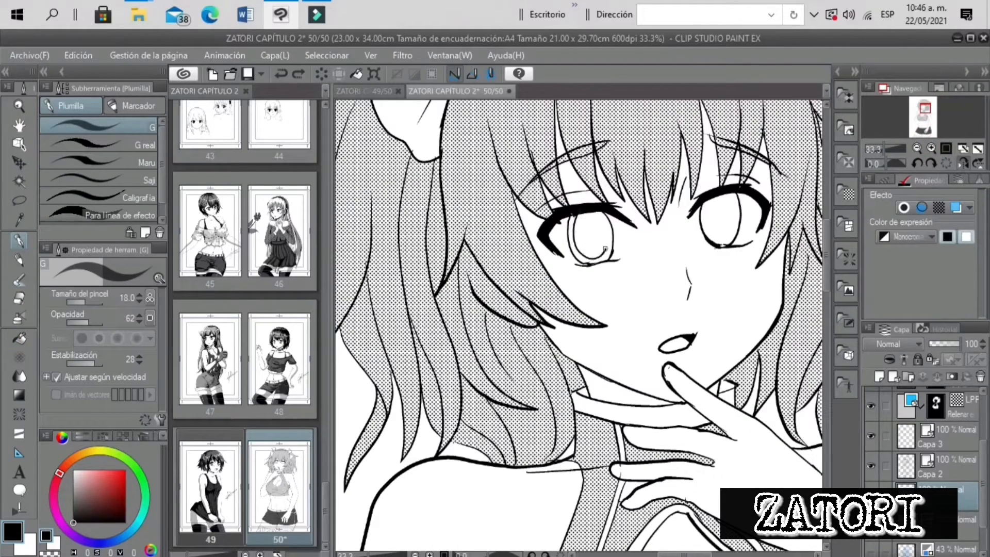
left_click(917, 148)
left_click(916, 148)
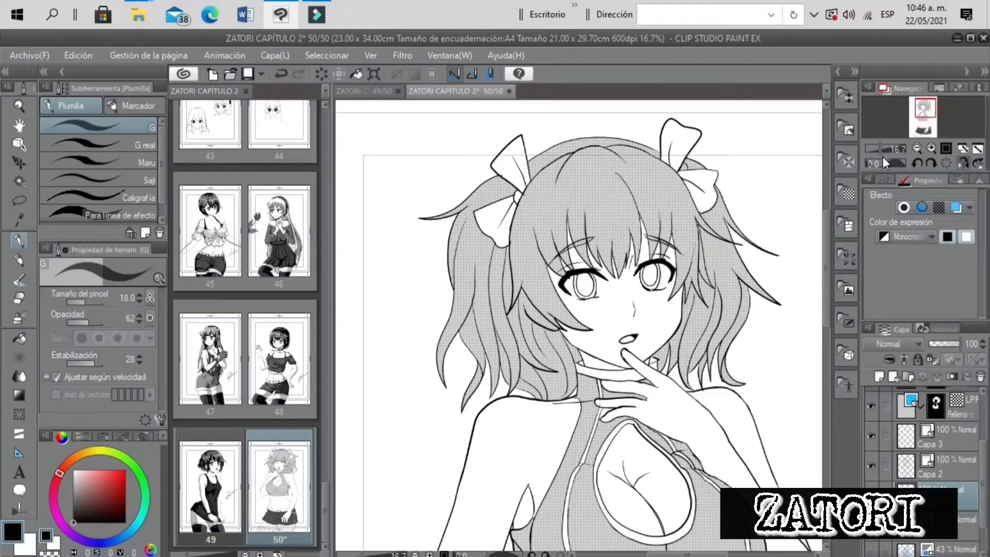
Fill the rims between the inner and outer iris outlines of both eyes with black
key("g")
left_click(931, 148)
left_click(931, 148)
left_click(573, 238)
left_click(608, 242)
left_click(704, 224)
left_click(917, 148)
left_click(917, 148)
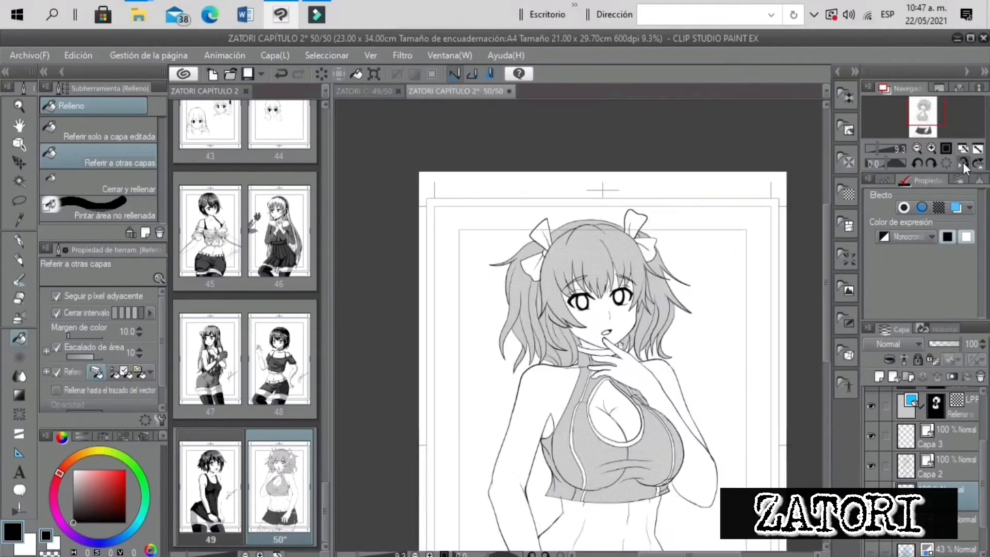
Erase the stray line beneath the eye on Capa 2 and check the face in the mirrored view
left_click(932, 148)
left_click(931, 148)
key("p")
left_click(957, 463)
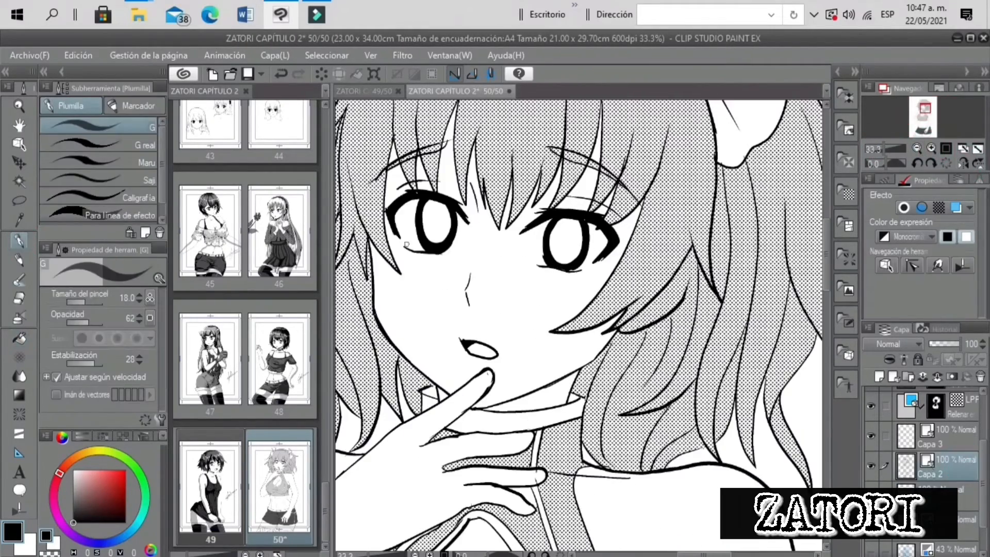
key("e")
left_click_drag(404, 248, 433, 252)
key("p")
left_click(880, 149)
left_click(959, 164)
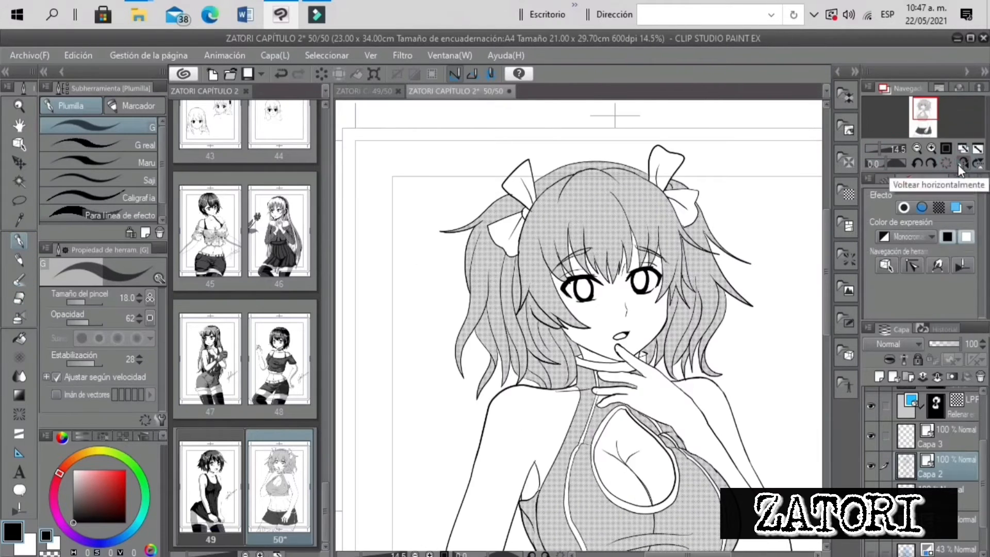
Draw a small oval pupil inside each iris, redoing the first stroke until its shape fits
left_click(960, 164)
left_click(877, 148)
left_click(932, 147)
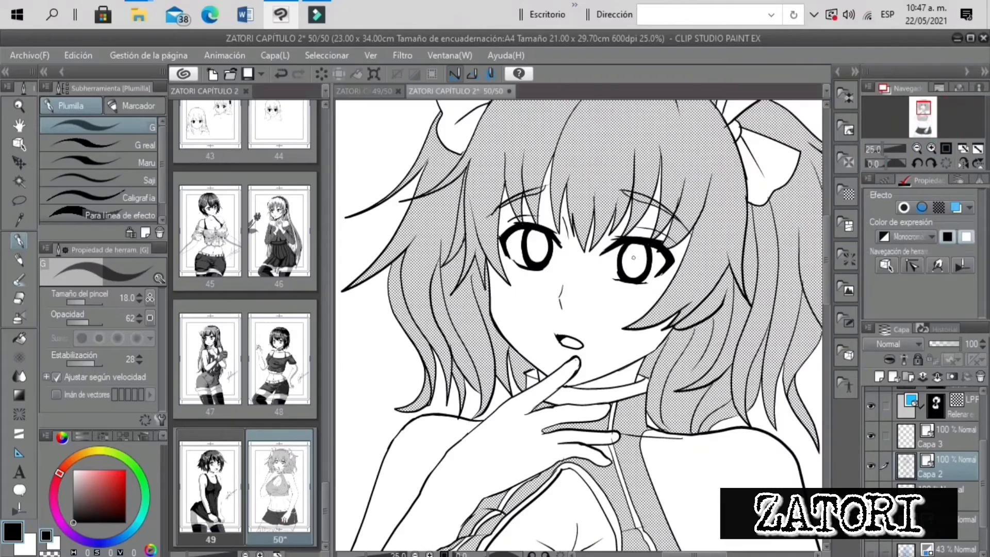
left_click(932, 148)
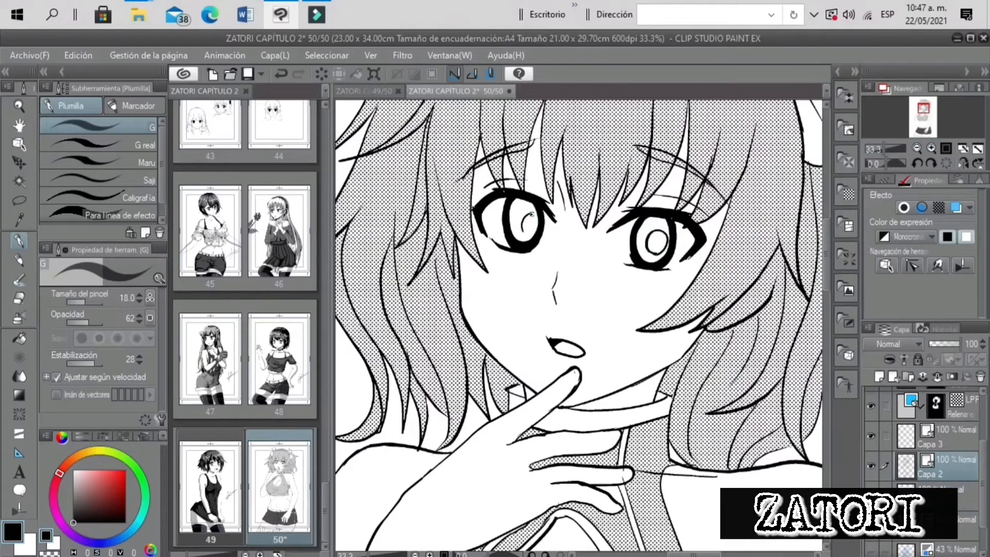
left_click_drag(531, 214, 523, 231)
left_click_drag(883, 148, 882, 149)
key("ctrl+z")
mouse_move(530, 241)
left_mouse_down()
mouse_move(534, 223)
mouse_move(530, 244)
mouse_move(524, 237)
left_mouse_up()
left_click(642, 242)
mouse_move(884, 149)
left_mouse_down()
mouse_move(874, 148)
mouse_move(882, 149)
left_mouse_up()
left_click(930, 148)
left_click(931, 147)
Set the expression colour of the layer below Capa 6 to Gris and fill both irises and pupils with mid grey (V 46)
left_click(936, 494)
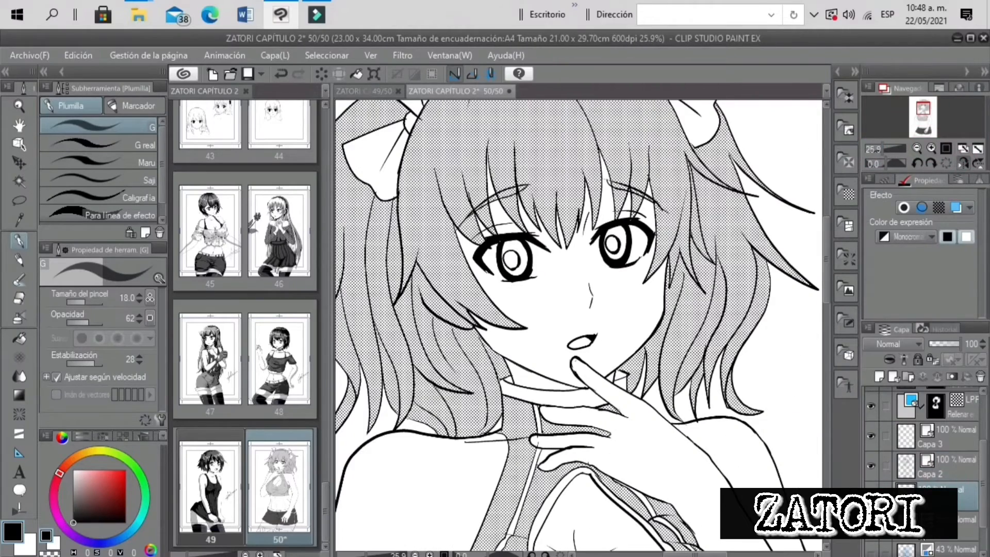
left_click(936, 521)
left_click(908, 237)
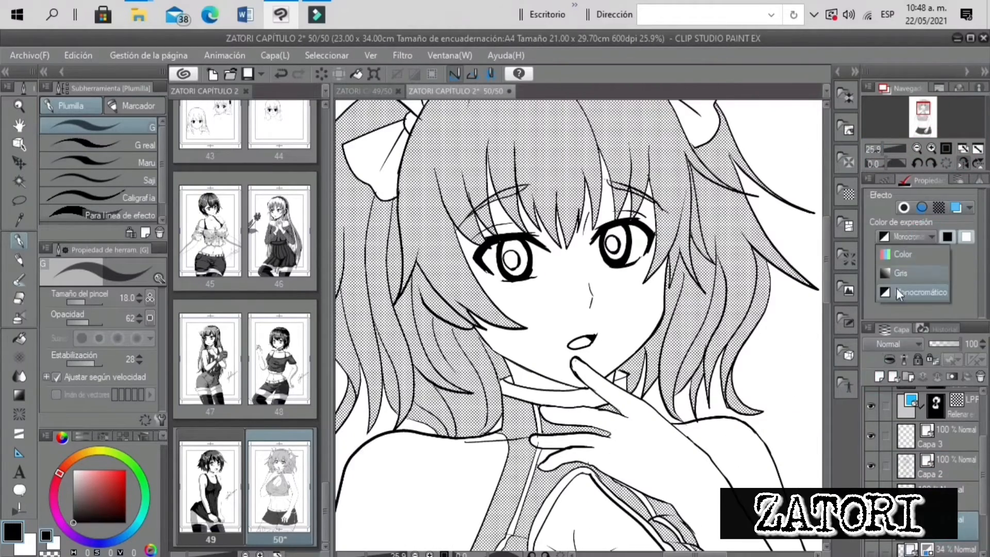
left_click(905, 273)
left_click(24, 333)
left_click(72, 494)
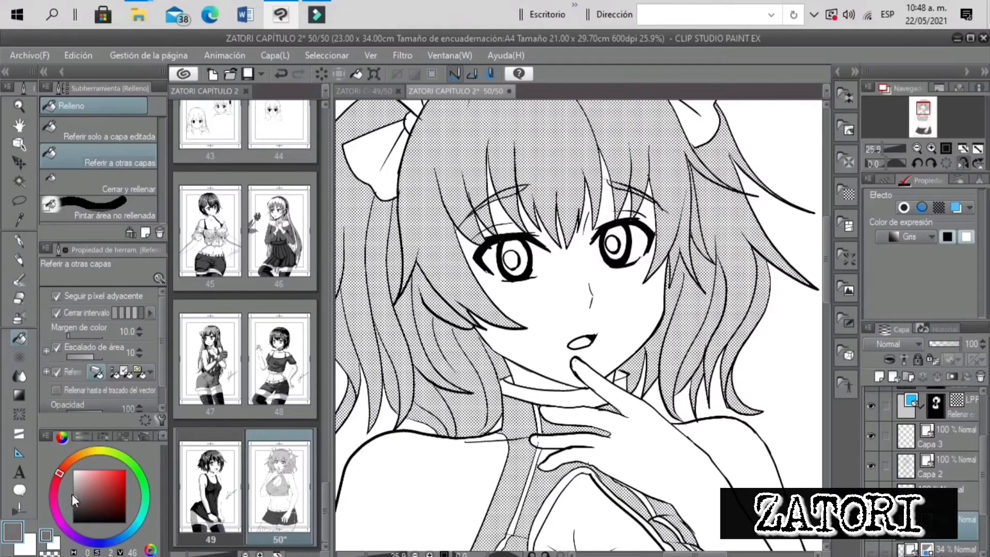
left_click(522, 250)
left_click(513, 260)
left_click(623, 237)
left_click(613, 239)
Outline reflection areas in the lower part of both irises with light grey (V 78) and fill them
left_click(19, 241)
left_click(74, 482)
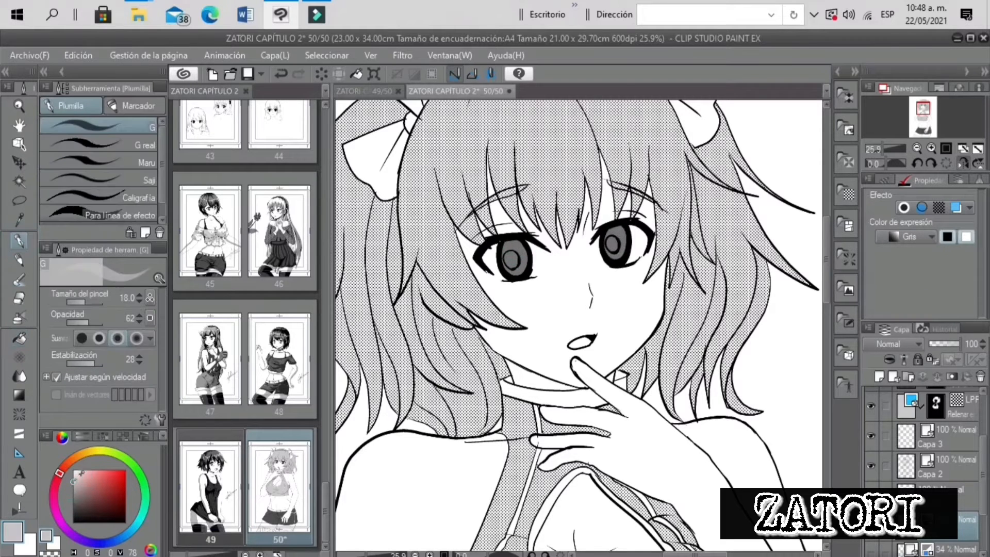
left_click(885, 148)
left_click_drag(483, 239, 511, 242)
left_click_drag(611, 218, 641, 223)
left_click(23, 337)
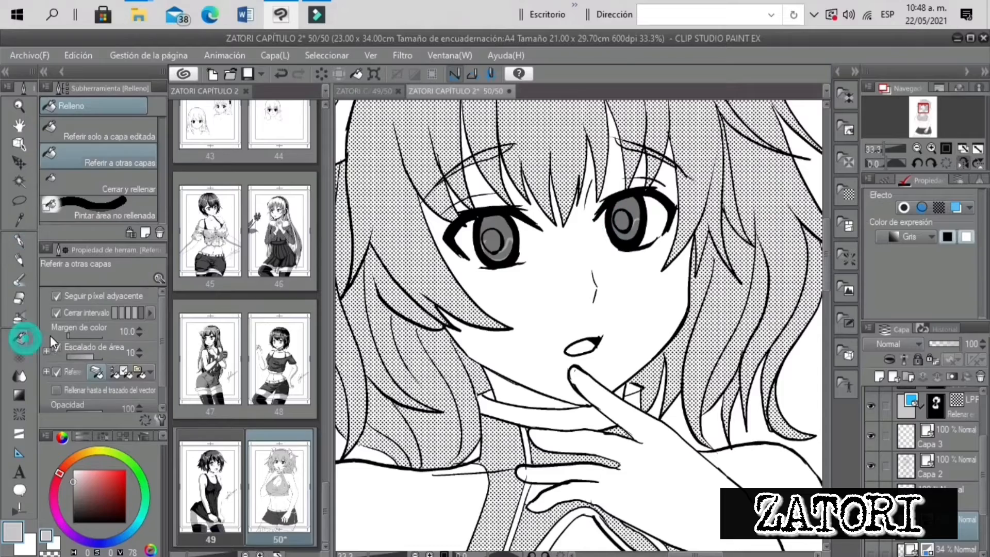
left_click(503, 251)
left_click(631, 232)
Blend the light and mid grey areas smoothly together inside both irises
left_click(19, 378)
left_click_drag(466, 234, 508, 238)
left_click_drag(631, 222, 622, 235)
mouse_move(885, 148)
left_mouse_down()
mouse_move(875, 149)
mouse_move(886, 148)
left_mouse_up()
Darken the upper part of both irises with the Suave airbrush in near-black (V 7)
left_click(19, 242)
left_click(73, 470)
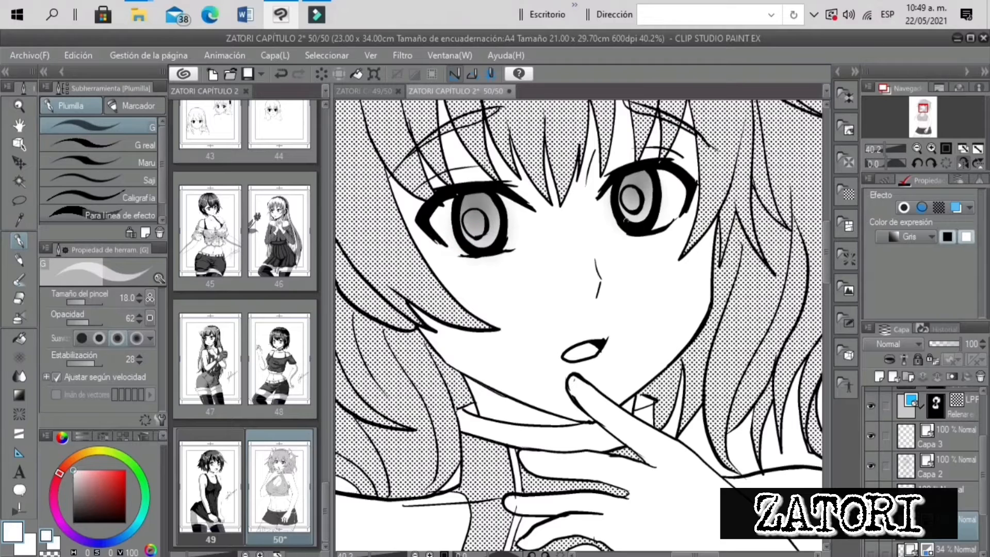
left_click(20, 316)
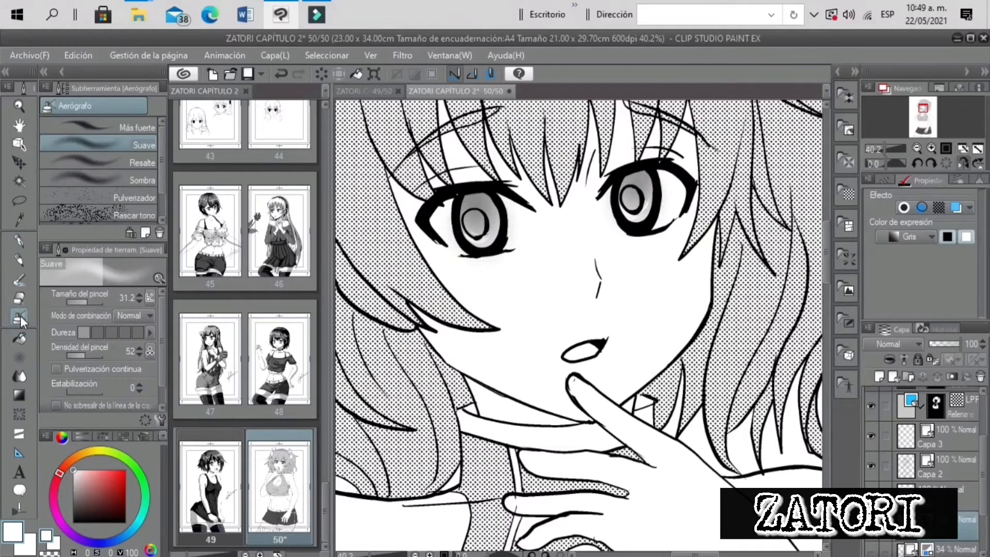
left_click(74, 518)
mouse_move(464, 198)
left_mouse_down()
mouse_move(495, 206)
mouse_move(478, 192)
mouse_move(457, 218)
left_mouse_up()
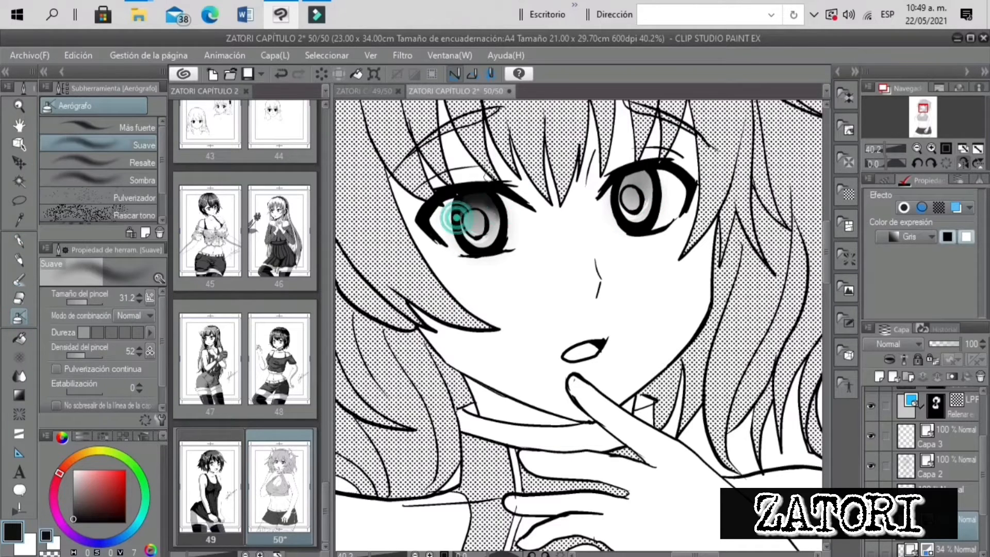
mouse_move(626, 183)
left_mouse_down()
mouse_move(646, 177)
mouse_move(630, 168)
mouse_move(622, 193)
mouse_move(660, 166)
mouse_move(496, 207)
mouse_move(640, 169)
left_mouse_up()
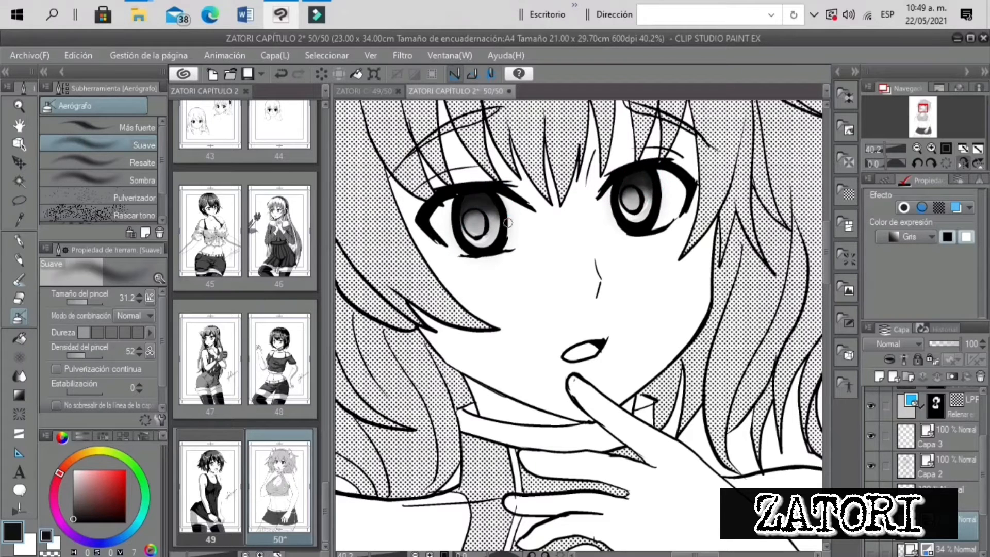
Add a vector layer above the hair tones and draw round white highlights in both eyes with the G pen
left_click_drag(885, 148, 876, 148)
left_click_drag(913, 113, 922, 107)
left_click(931, 148)
left_click(932, 148)
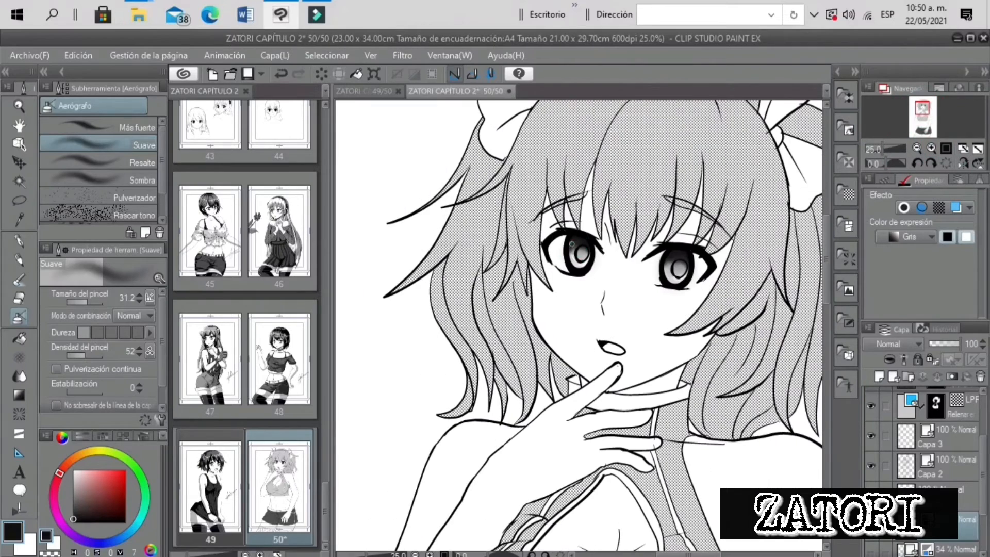
key("x")
left_click(893, 376)
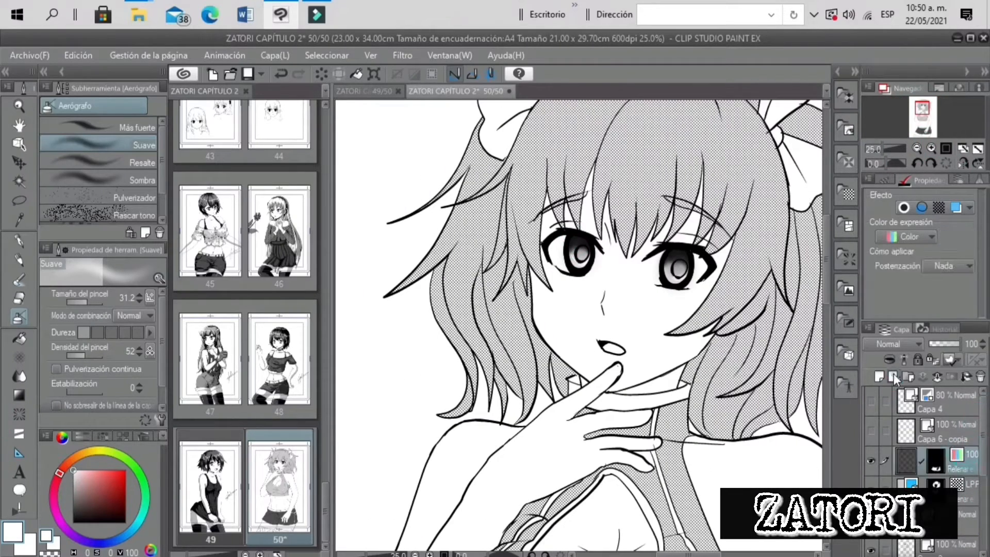
key("p")
left_click(932, 148)
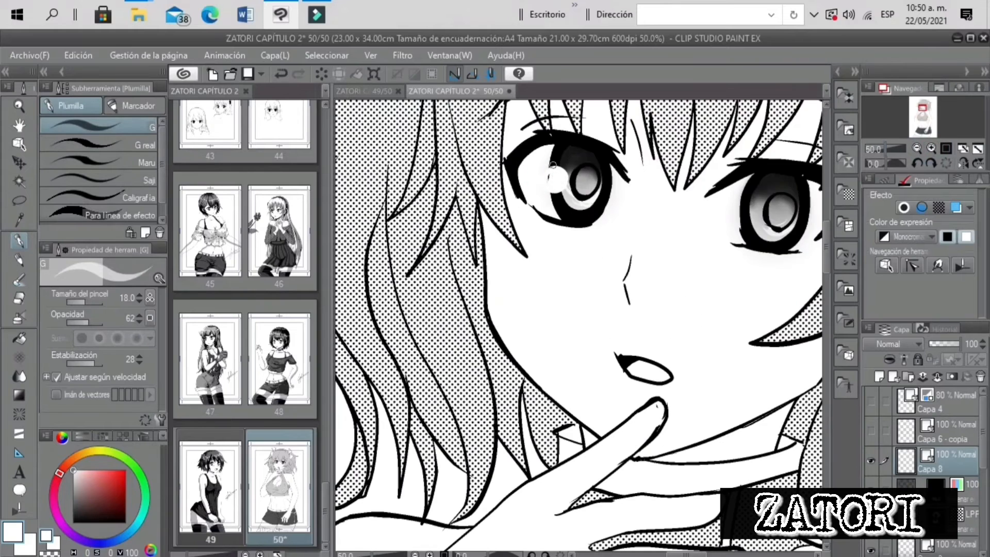
left_click(747, 200)
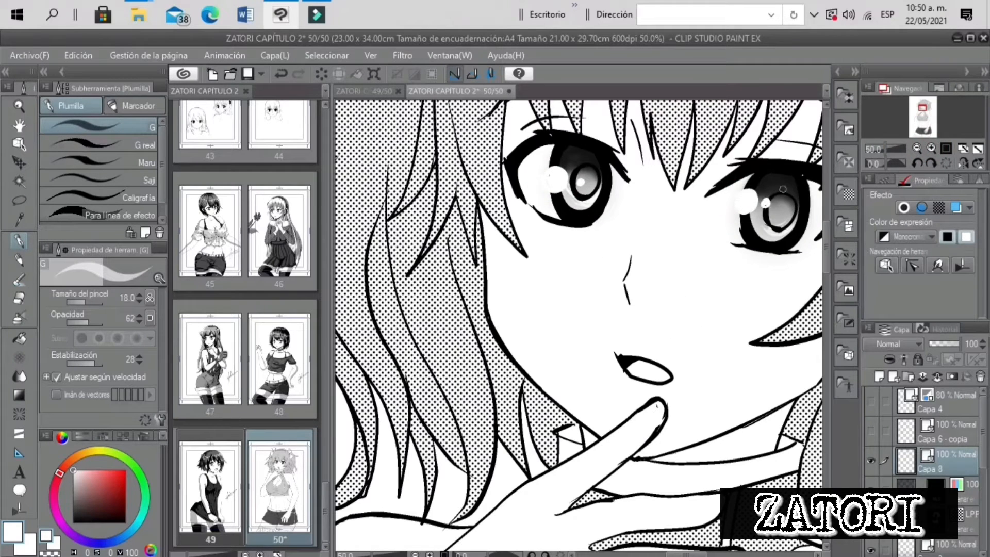
left_click(604, 195)
left_click(802, 228)
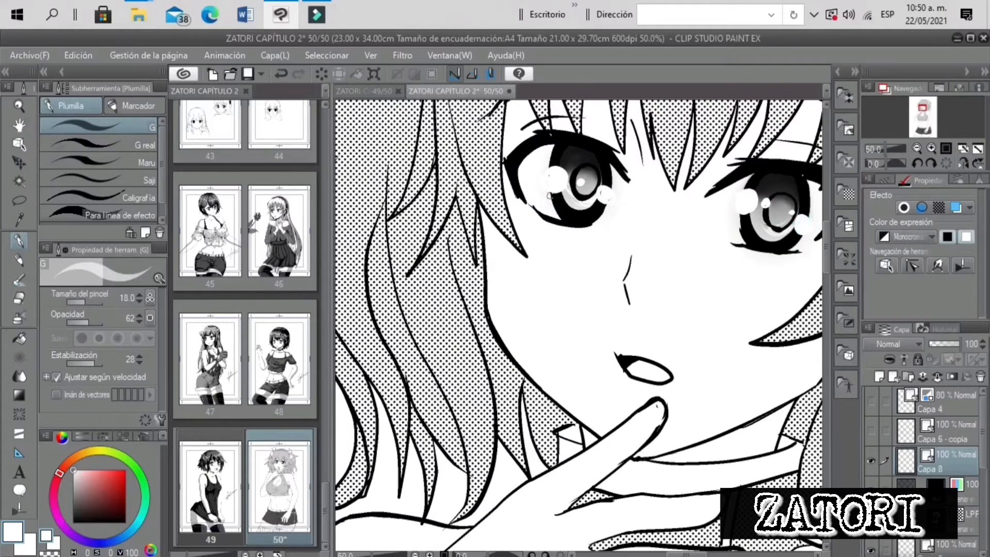
Undo the last highlight stroke and draw a thin white streak across the lower part of each iris
key("ctrl+z")
left_click_drag(544, 196, 580, 198)
left_click_drag(885, 149, 882, 150)
left_click_drag(924, 112, 921, 108)
On Capa 6, lasso a long pointed shadow along the fringe's parting lock and fill it with black
left_click(19, 200)
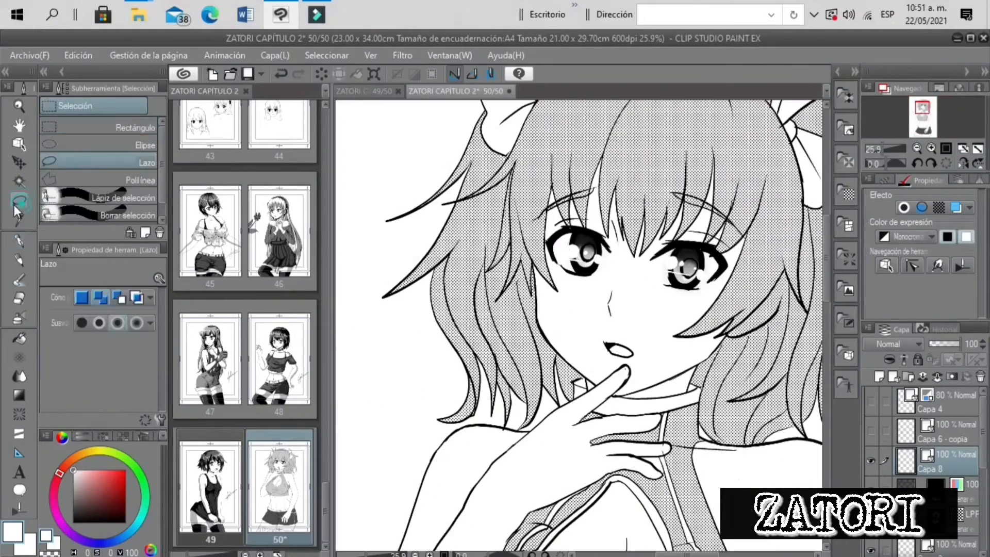
left_click(20, 241)
left_click_drag(982, 453, 982, 511)
left_click(940, 463)
left_click(870, 462)
left_click(871, 461)
left_click(19, 201)
left_click_drag(85, 478, 73, 522)
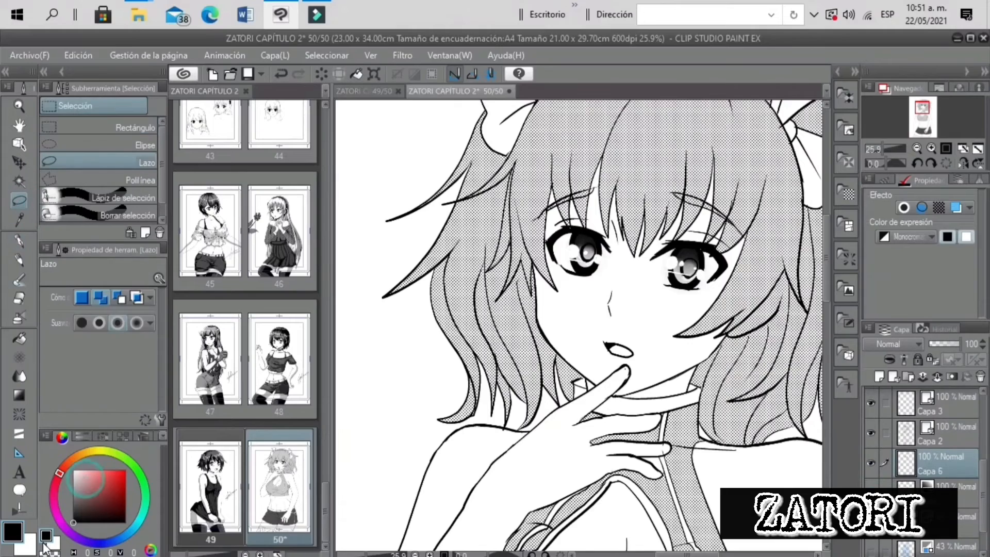
left_click_drag(922, 106, 924, 104)
left_click(930, 148)
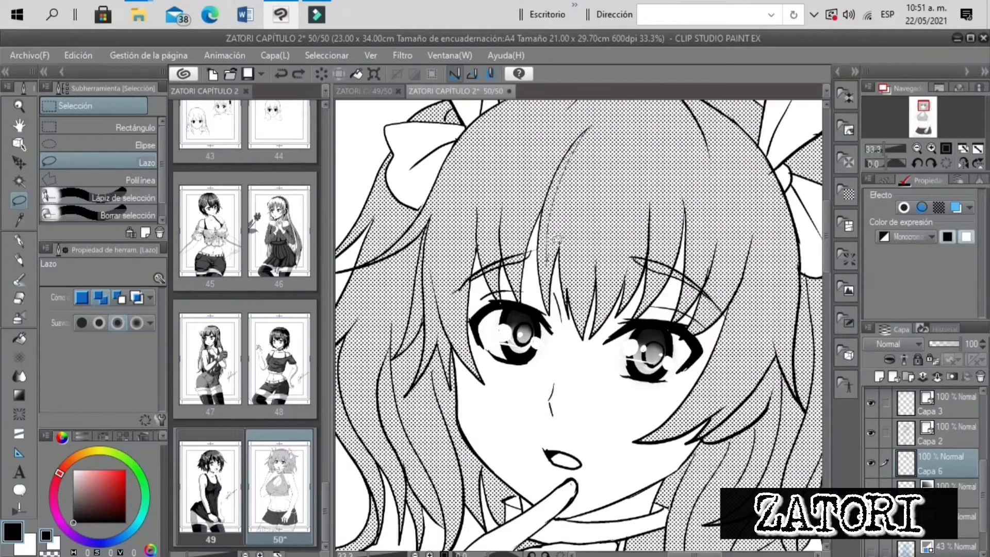
left_click_drag(561, 165, 588, 128)
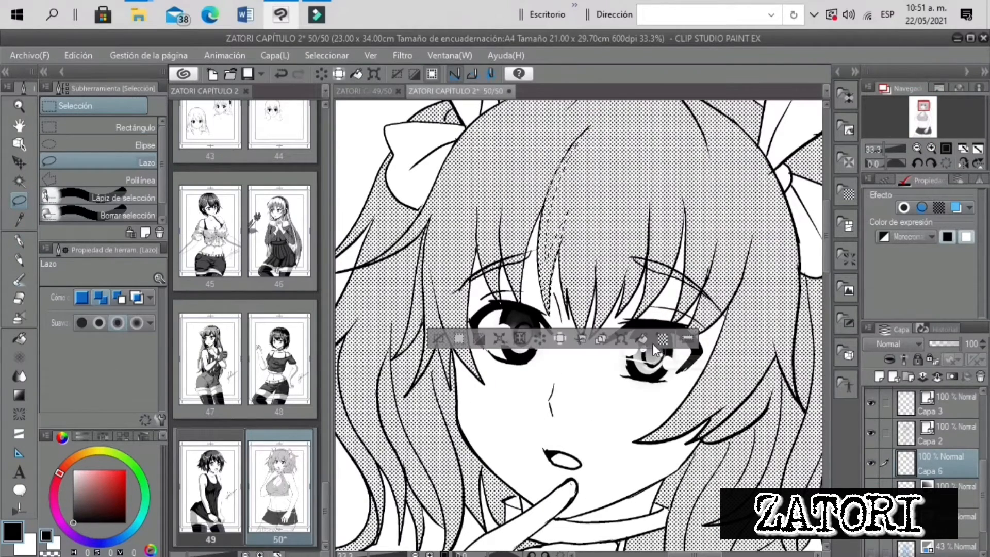
left_click(633, 340)
left_click(437, 340)
Fill the remaining gaps in the parting lock's shadow with black down to its tip
left_click(20, 338)
left_click(545, 296)
left_click(539, 254)
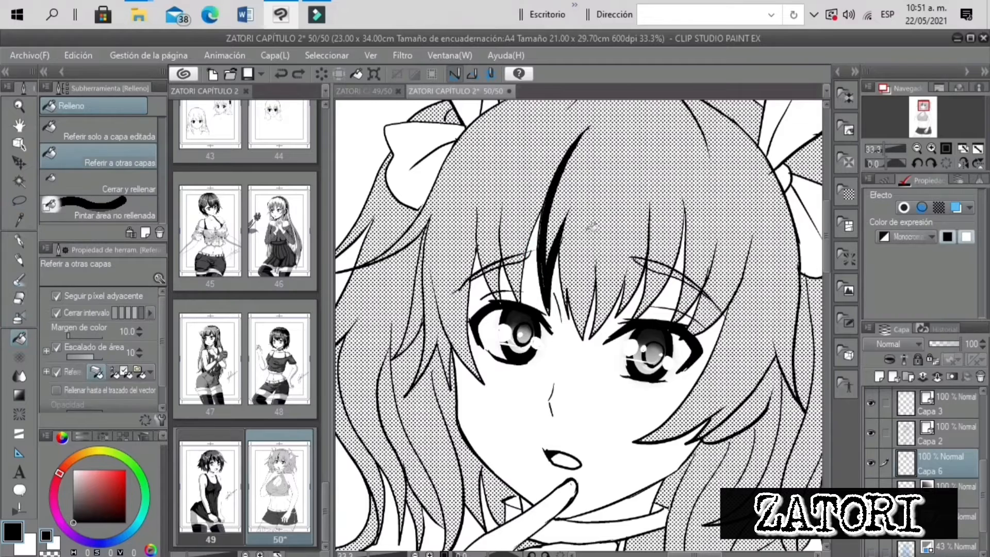
left_click(932, 148)
left_click(469, 164)
left_click(471, 150)
left_click(474, 191)
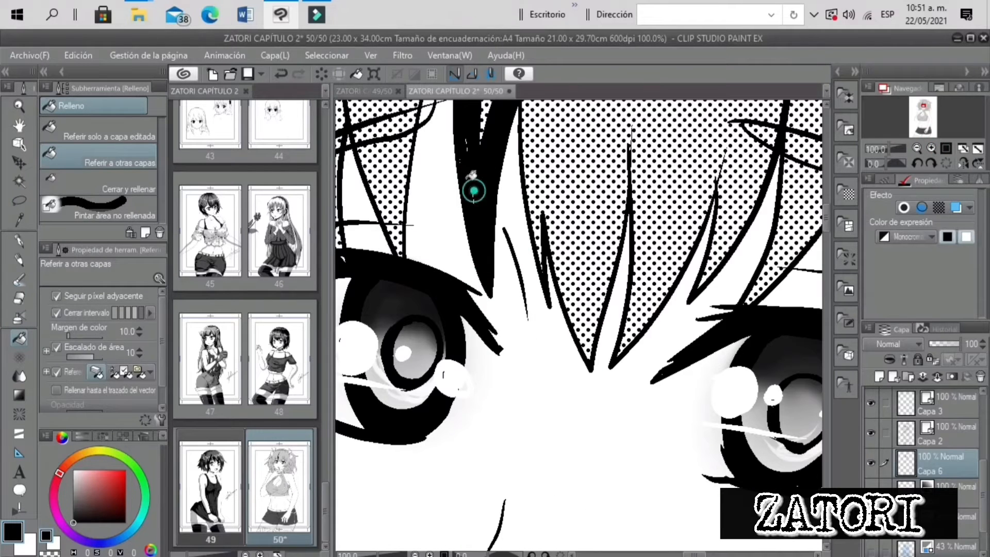
Outline jagged shadow spikes on the central fringe with the G pen at size 9 and fill them with black
key("p")
left_click(139, 301)
left_click(139, 301)
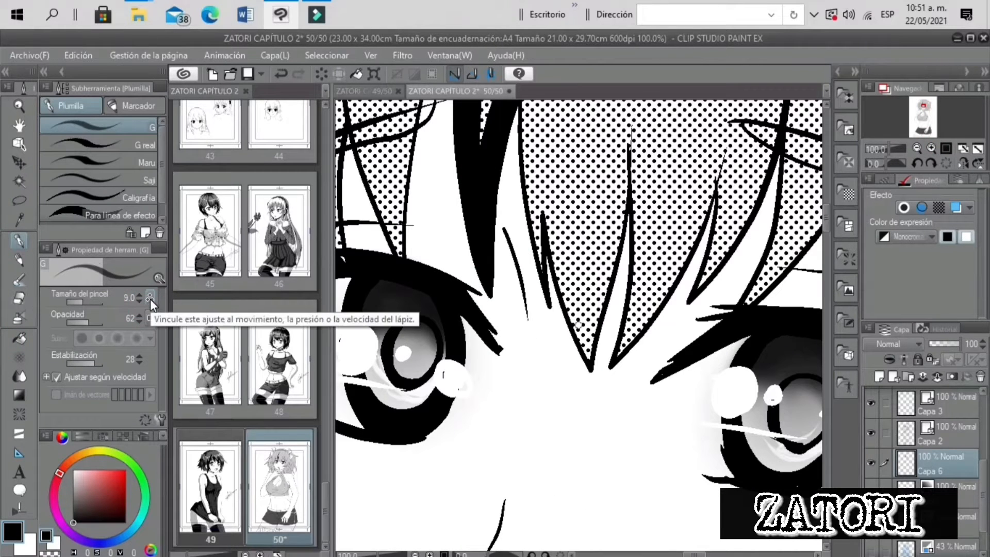
left_click_drag(889, 149, 884, 149)
left_click_drag(566, 219, 568, 274)
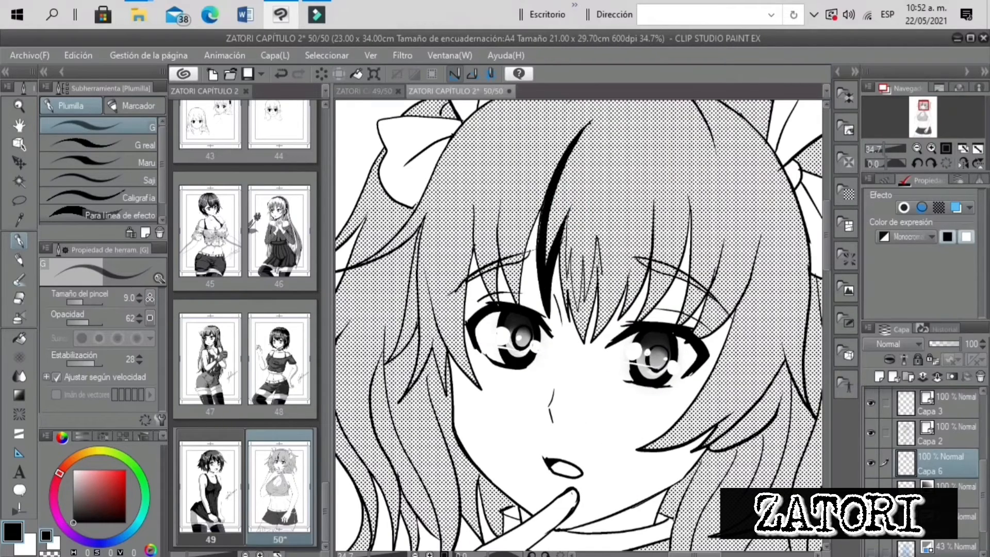
key("g")
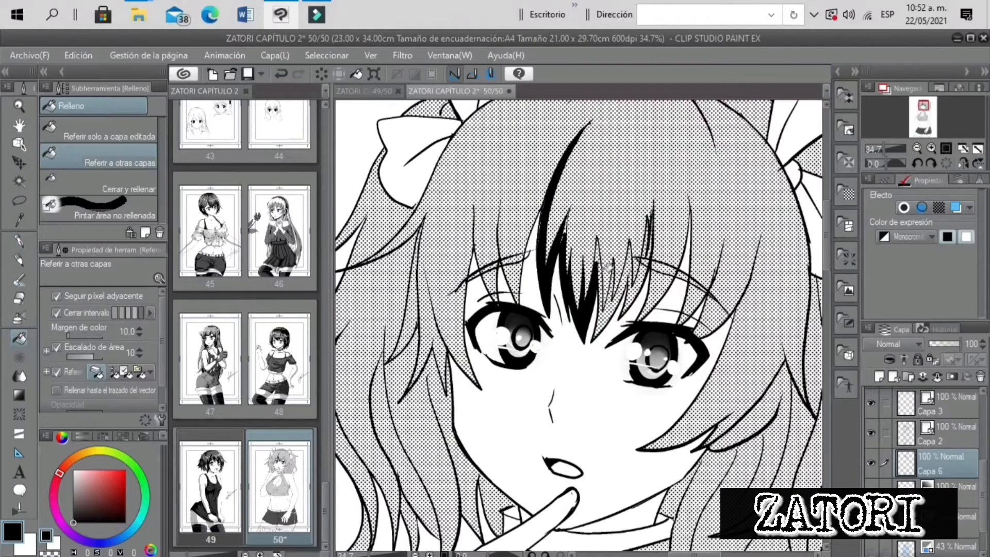
mouse_move(597, 247)
left_mouse_down()
mouse_move(637, 257)
mouse_move(654, 219)
left_mouse_up()
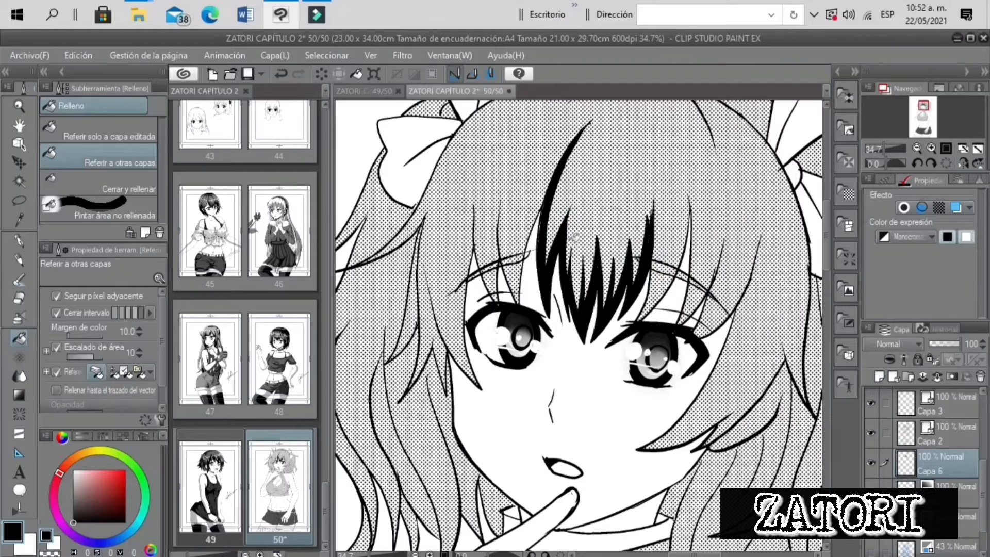
Outline tall jagged shadow spikes on the fringe above the right-hand eye with the G pen and fill them with black
key("p")
left_click_drag(704, 287, 690, 198)
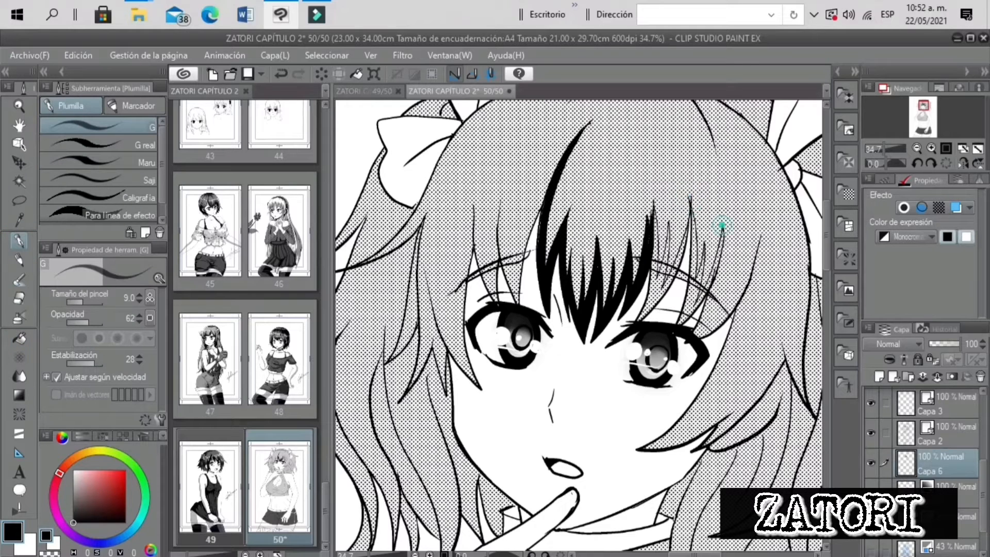
key("g")
left_click(655, 289)
left_click(656, 268)
left_click(680, 262)
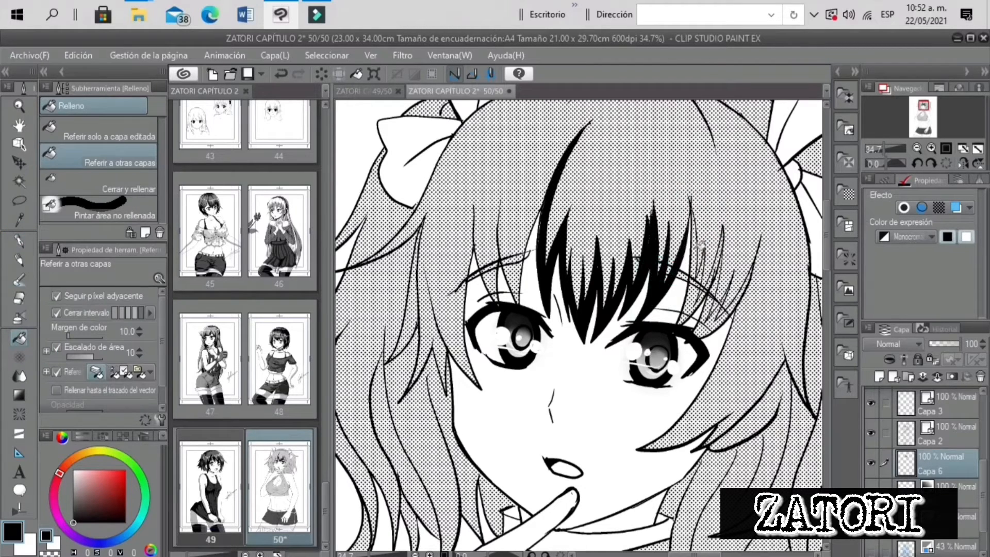
left_click(691, 258)
left_click(683, 320)
left_click(701, 285)
left_click(718, 258)
Extend the black shadow spikes along the fringe to the outer corner of the right-hand eye
left_click_drag(874, 148, 881, 150)
left_click(17, 239)
left_click(20, 337)
scroll(672, 279, "up", 2)
left_click(641, 355)
left_click(661, 343)
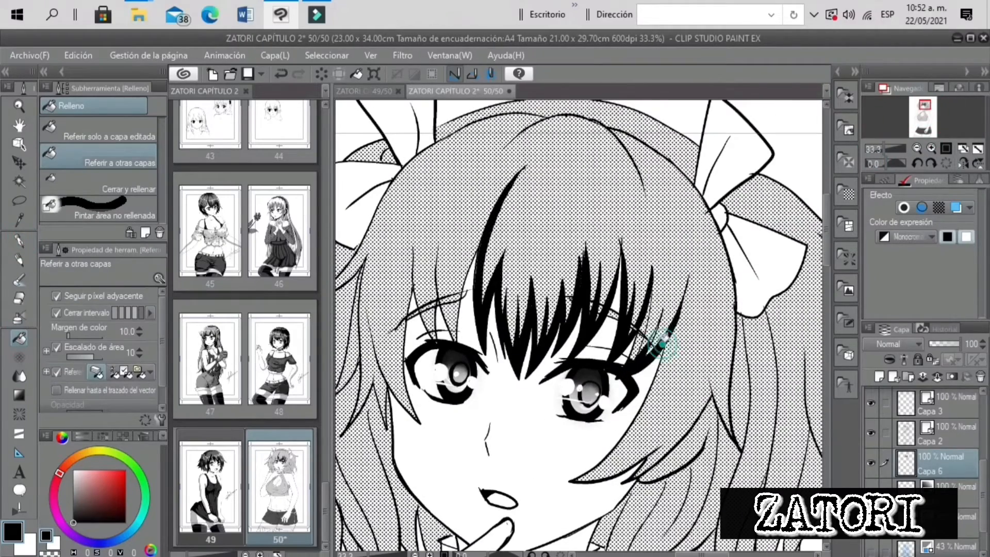
left_click(644, 324)
Outline tapered shadows on the lock sweeping across the right-hand cheek and fill them with black
key("p")
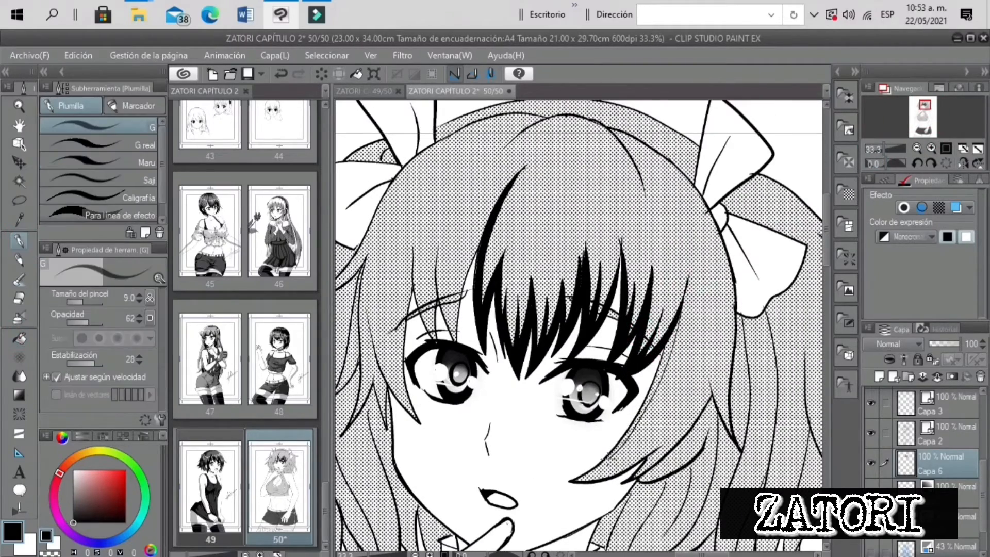
key("ctrl+z")
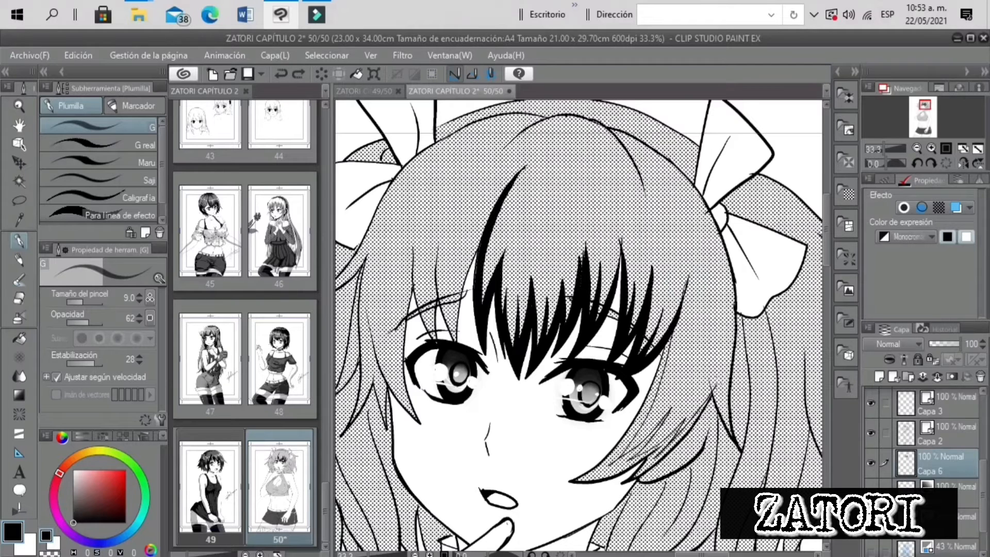
left_click_drag(736, 280, 744, 286)
left_click(20, 339)
left_click(639, 424)
left_click(671, 439)
left_click(686, 422)
left_click_drag(884, 148, 876, 161)
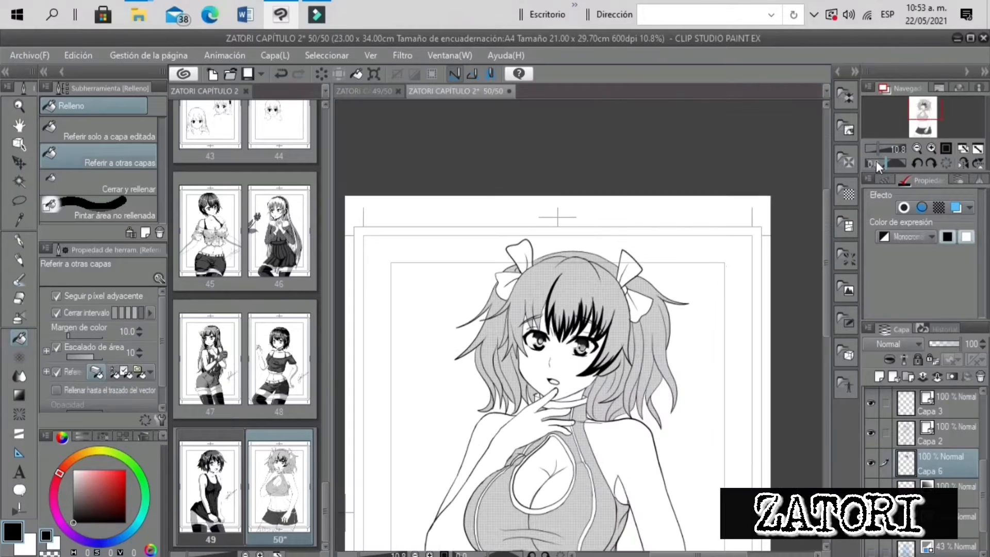
Draw a long shadow down the edge of the side lock below the right-hand bow and fill it with black
key("p")
scroll(653, 279, "up", 4)
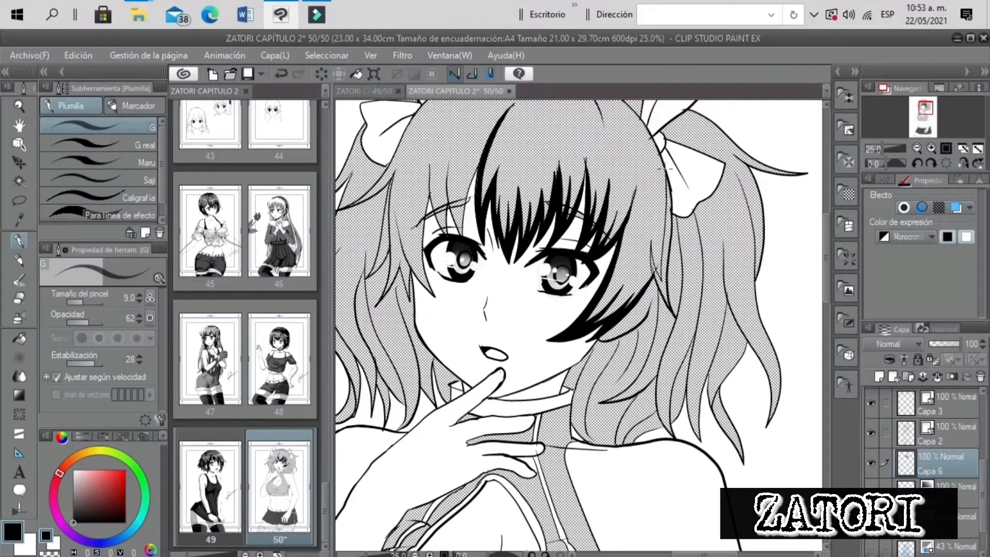
left_click(19, 340)
left_click(664, 248)
left_click(654, 259)
key("ctrl+z")
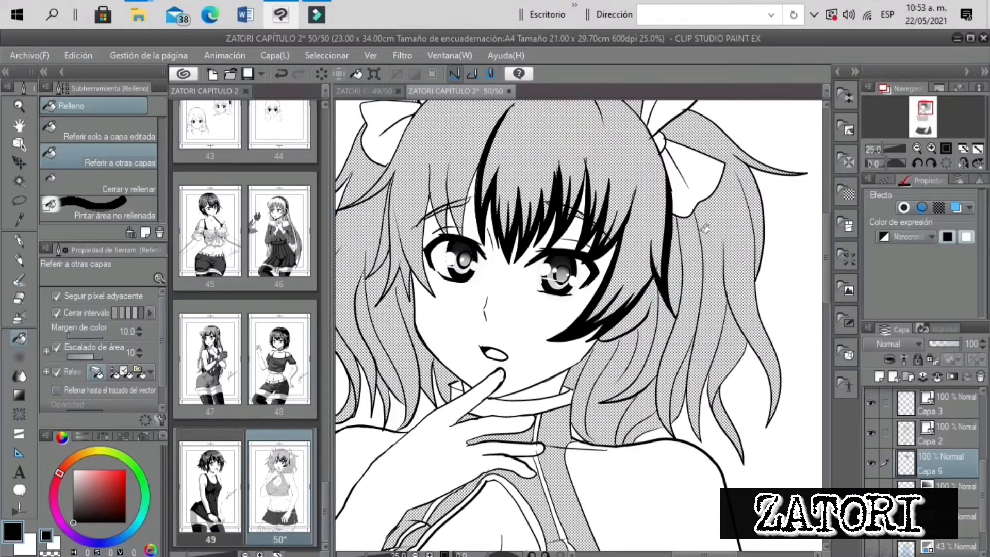
Outline long shadow strands through the lower right-hand pigtail and fill them with black down to the shoulder
key("p")
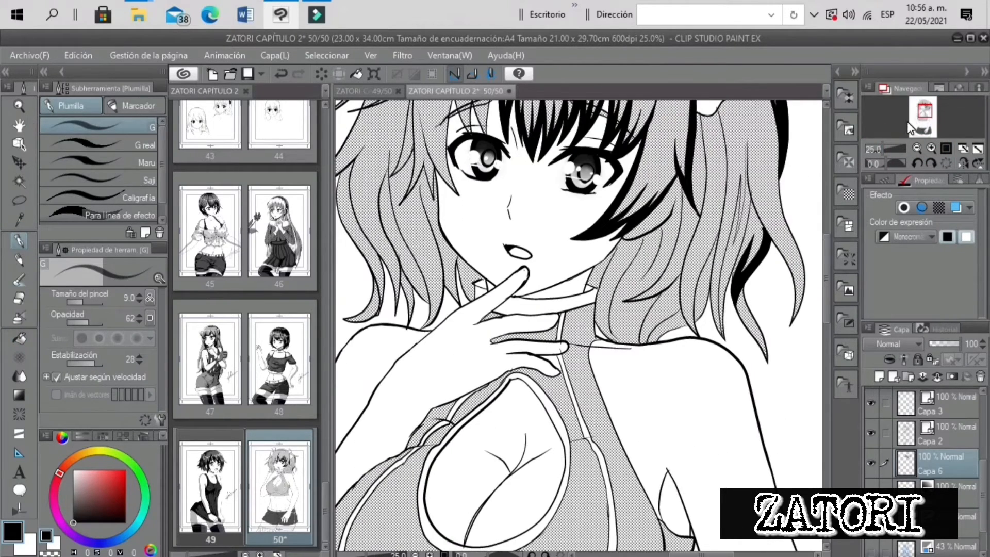
left_click(20, 338)
left_click(746, 229)
left_click(20, 240)
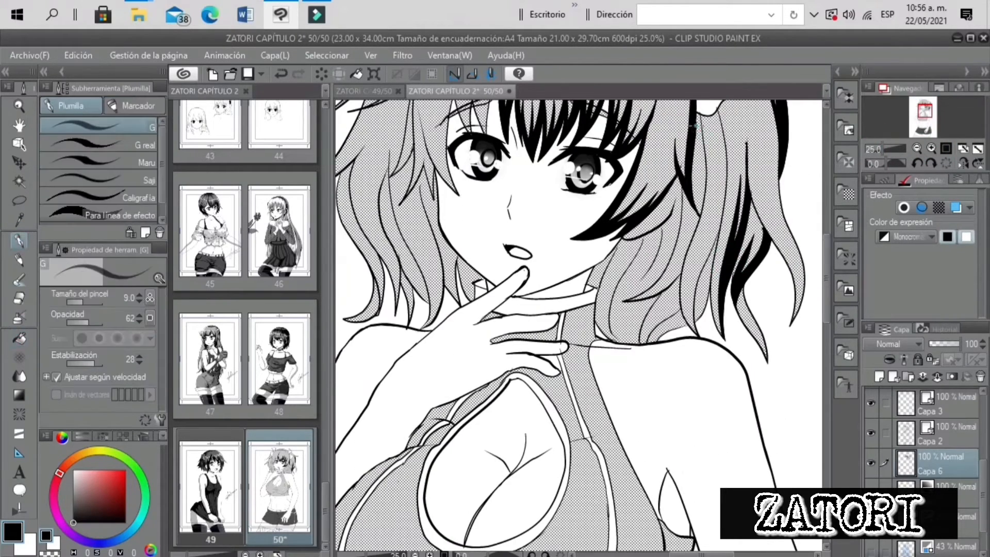
key("g")
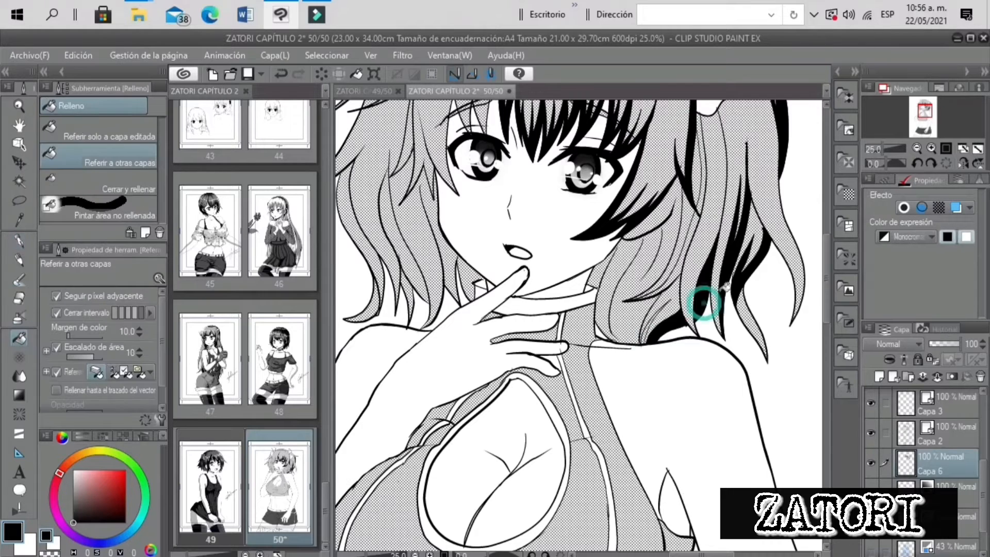
Outline the shaded hair behind the neck on both sides of the face and fill it with black
left_click(916, 149)
left_click(917, 149)
key("p")
left_click(932, 149)
left_click(931, 148)
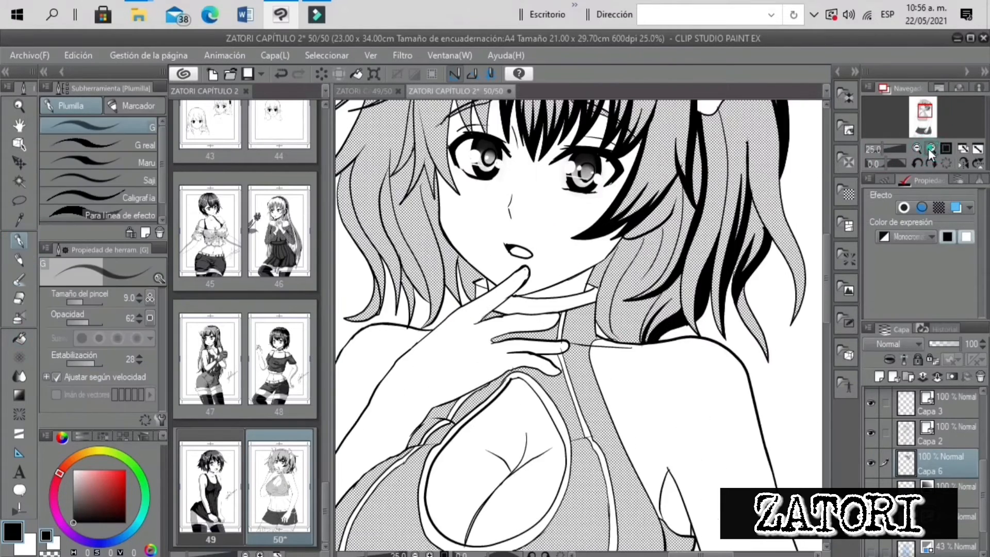
left_click(931, 149)
key("g")
left_click(605, 254)
key("p")
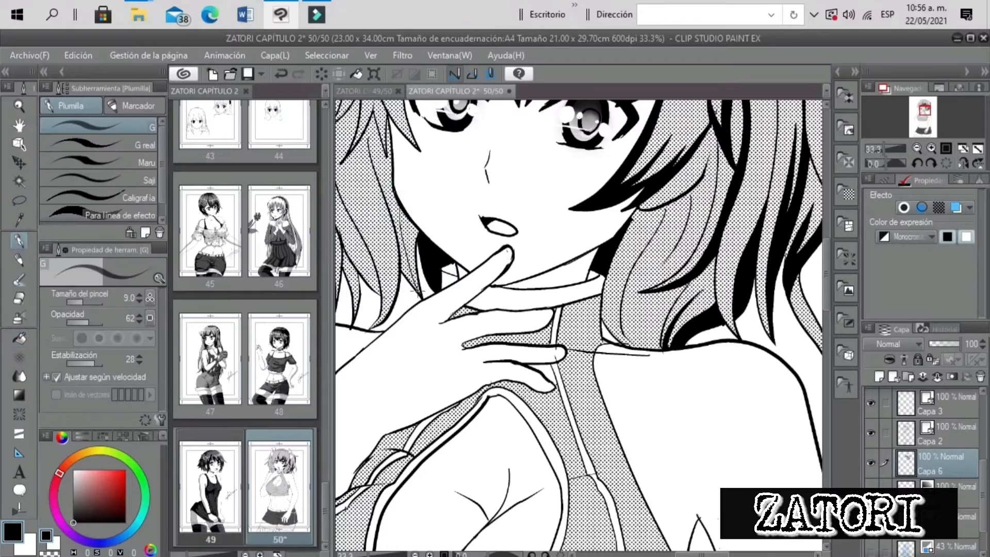
left_click_drag(395, 234, 405, 246)
key("g")
left_click(410, 245)
left_click_drag(884, 149, 882, 150)
key("p")
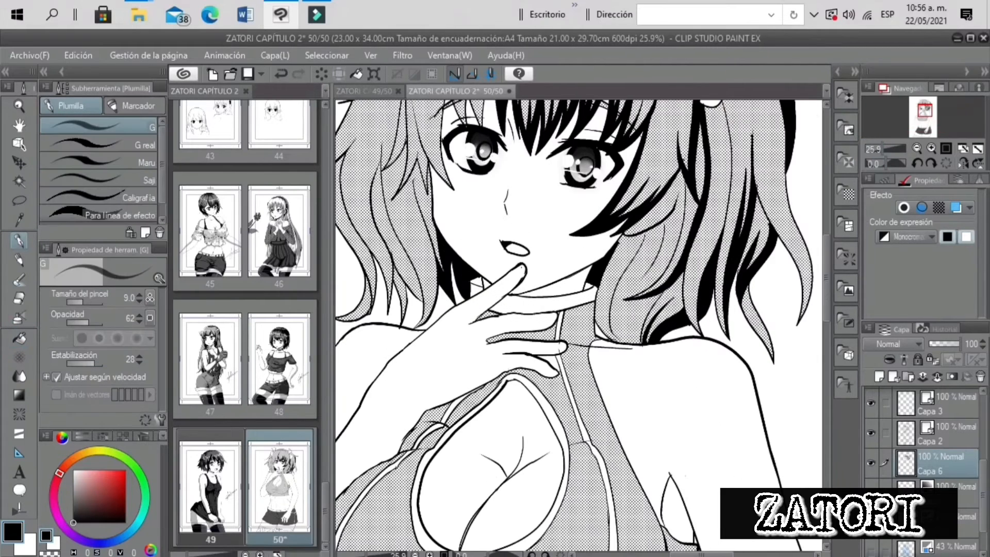
On the grey layer directly below Capa 6, erase the stray shading around the irises with the Vector eraser
left_click(947, 487)
key("e")
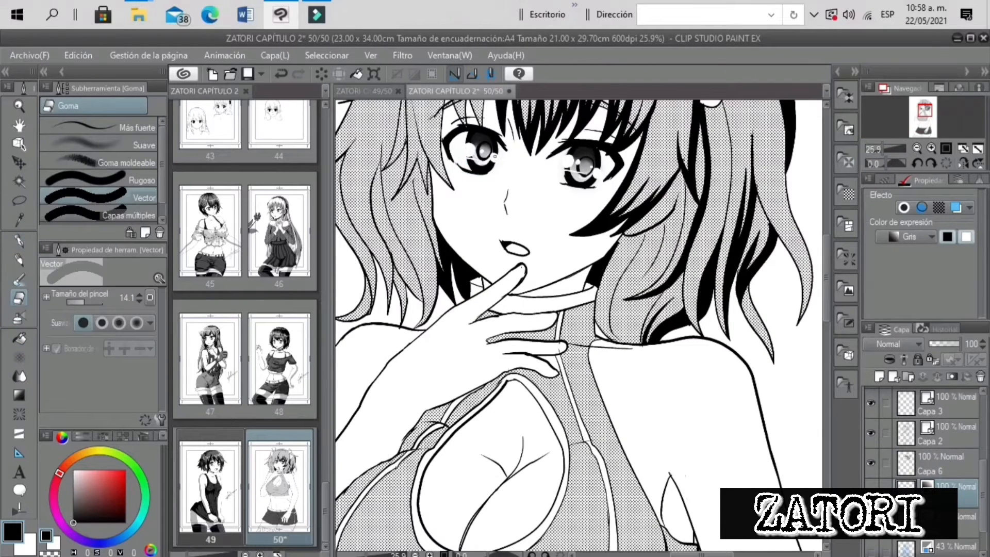
left_click(931, 148)
left_click(931, 148)
left_click(923, 106)
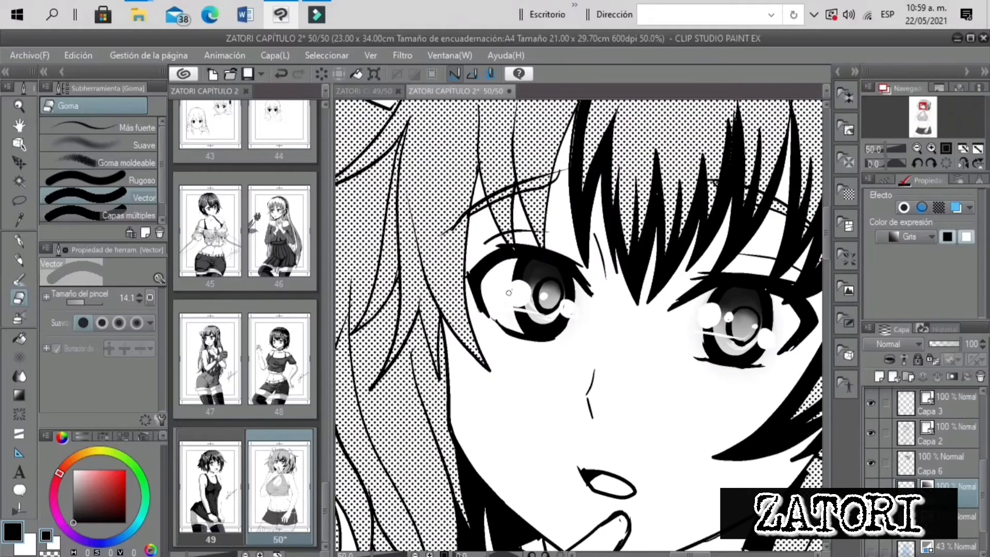
left_click_drag(712, 291, 700, 339)
left_click_drag(774, 313, 766, 350)
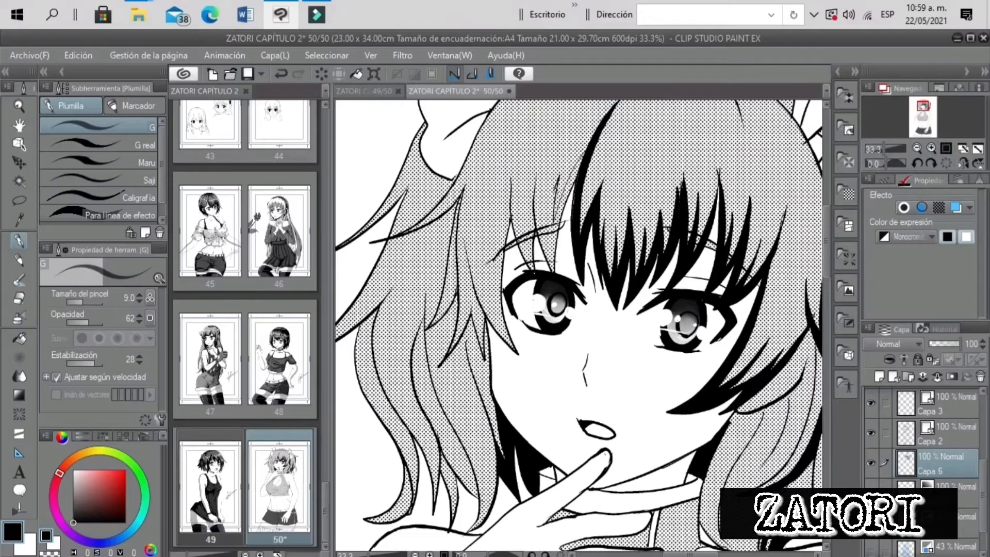
Back on Capa 6, outline thin shadow spikes above the left-hand eye with the G pen and start filling them with black
left_click_drag(548, 241, 544, 153)
left_click_drag(521, 236, 511, 180)
key("ctrl+z")
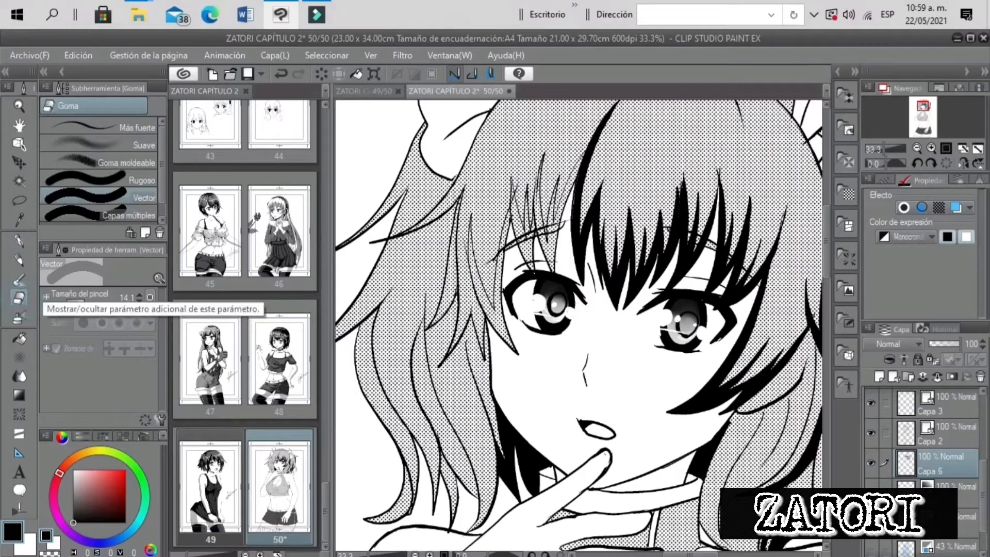
left_click(19, 338)
left_click(551, 263)
left_click(550, 227)
left_click(556, 214)
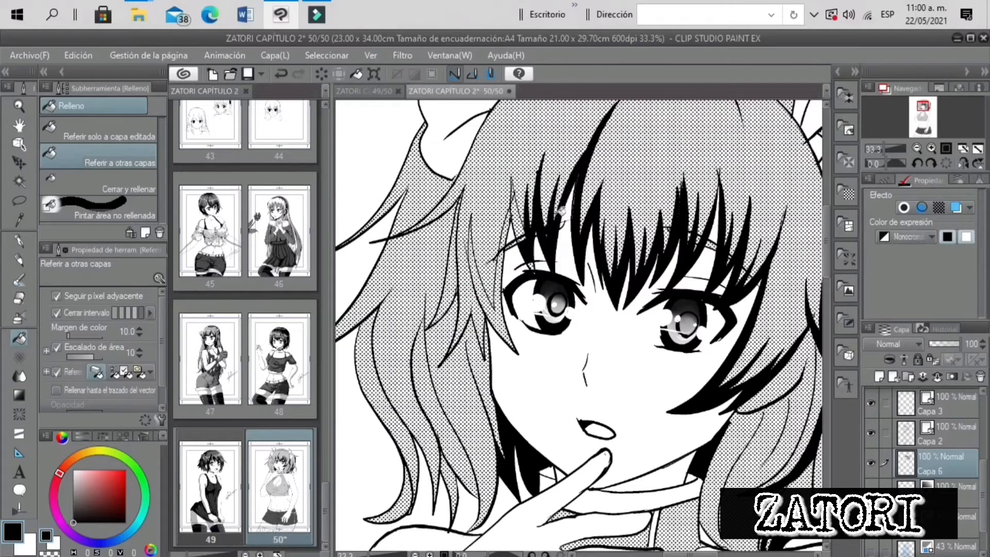
Fill the remaining outer fringe spikes beside the left-hand eye with black
left_click(529, 264)
left_click(518, 219)
left_click(508, 230)
left_click(496, 289)
Draw narrow shadow strands on the lock beside the left-hand cheek with the G pen and fill them with black
left_click(20, 241)
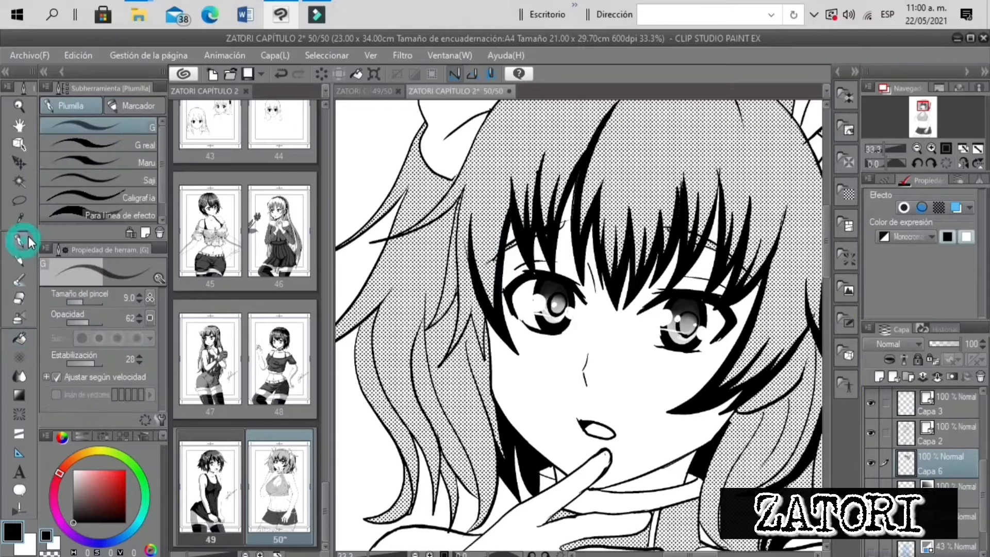
left_click_drag(469, 290, 476, 330)
left_click_drag(456, 269, 466, 320)
left_click(20, 337)
left_click(479, 325)
left_click(472, 307)
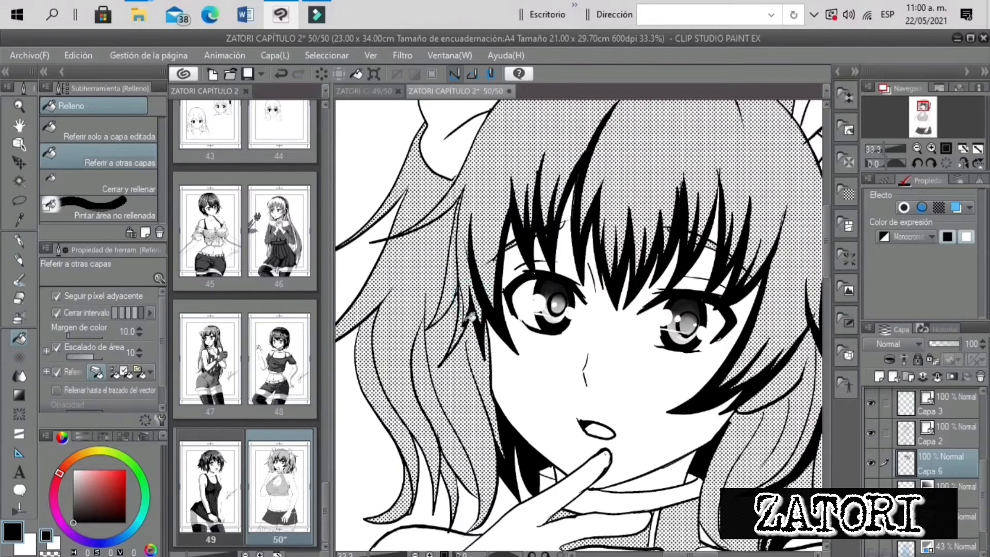
left_click(461, 314)
Outline pointed shadows along both sides of the crown parting and fill them with black toward the right-hand bow
left_click(878, 148)
left_click(931, 148)
left_click(19, 241)
left_click(931, 148)
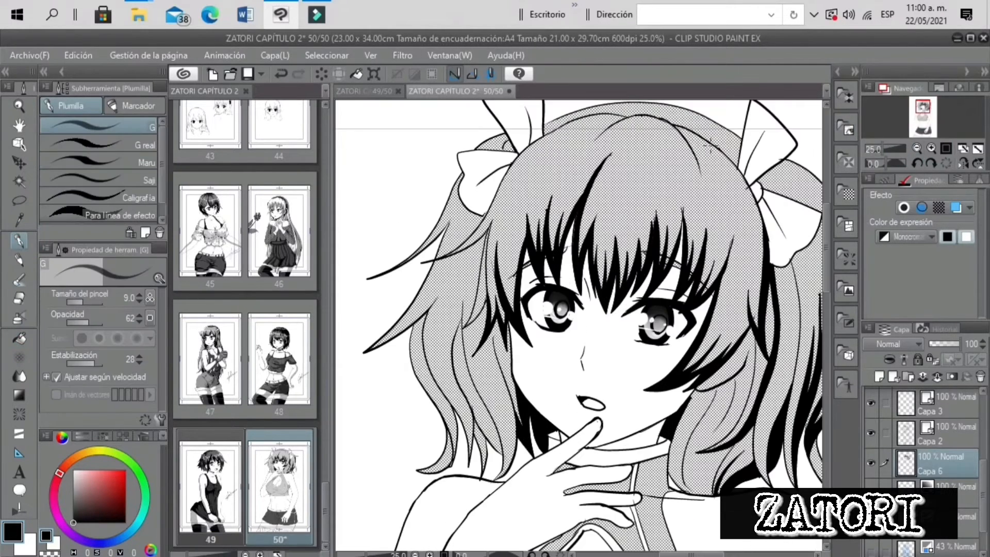
key("ctrl+z")
key("ctrl+z")
left_click_drag(626, 118, 601, 127)
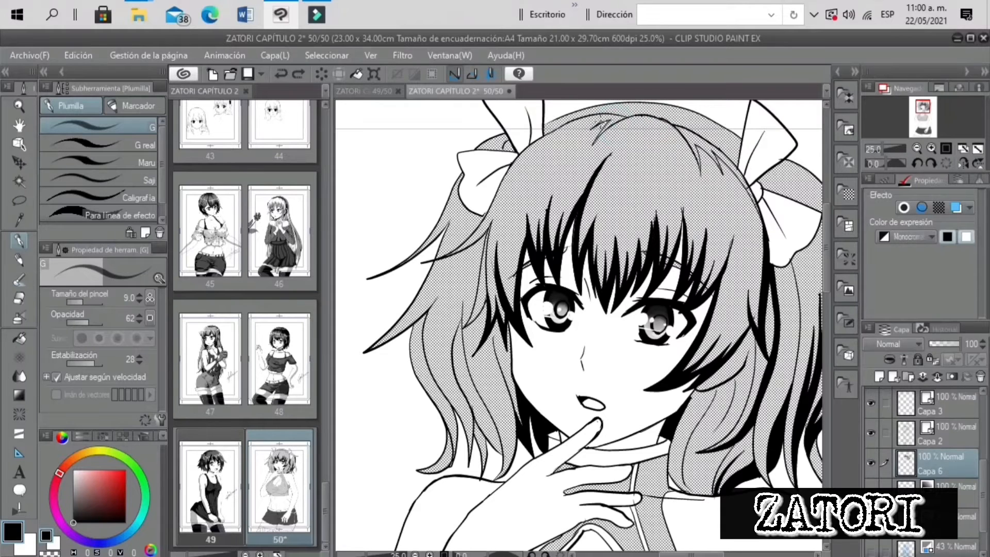
left_click(21, 340)
left_click(613, 119)
left_click(692, 135)
left_click(750, 192)
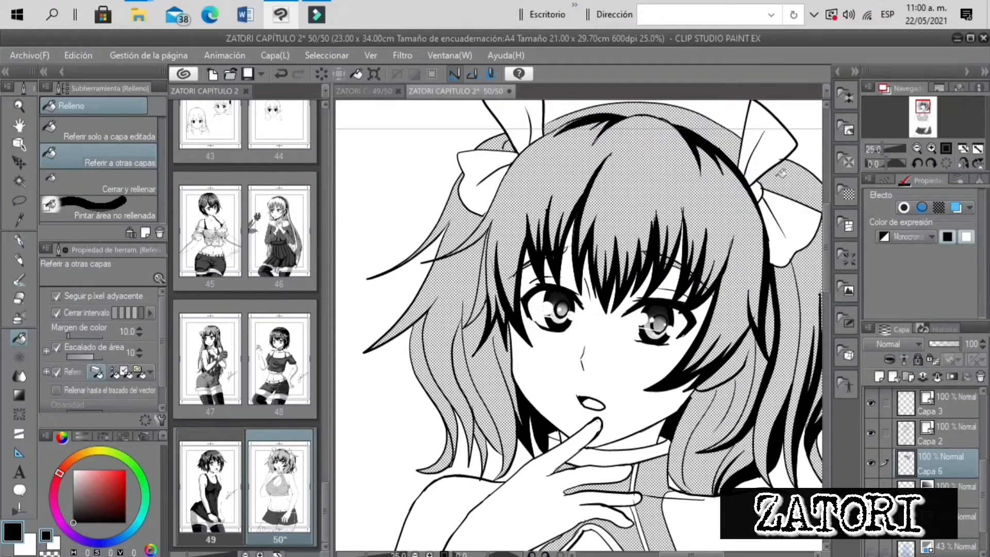
Extend the crown's shadow as a tapered band toward the left-hand bow and fill it with black
left_click(20, 240)
left_click(931, 148)
left_click(924, 105)
key("g")
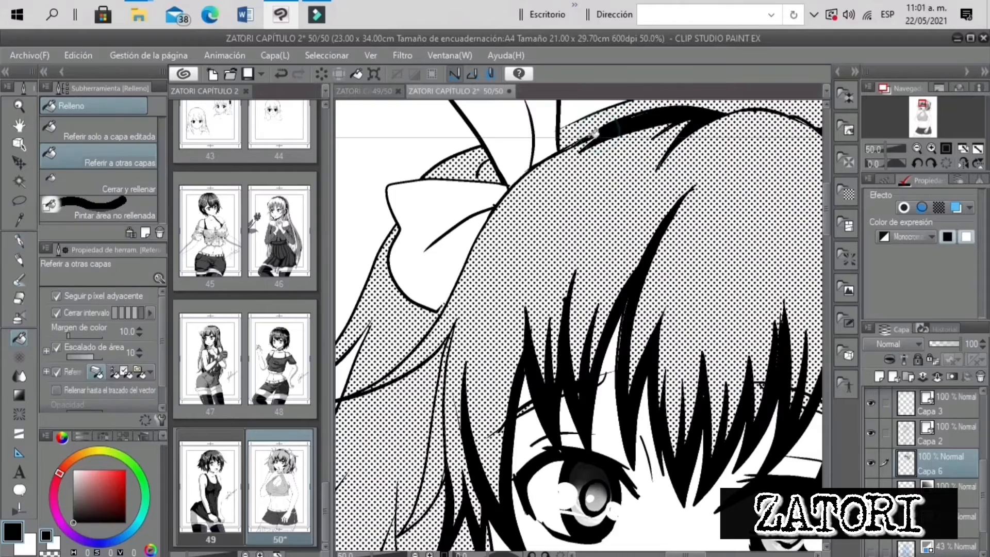
Draw shadow strands with the G pen on the hair behind the right-hand bow and at the base of its pigtail
left_click_drag(886, 149, 881, 151)
key("p")
scroll(543, 258, "up", 2)
left_click_drag(774, 263, 537, 195)
left_click_drag(597, 193, 618, 219)
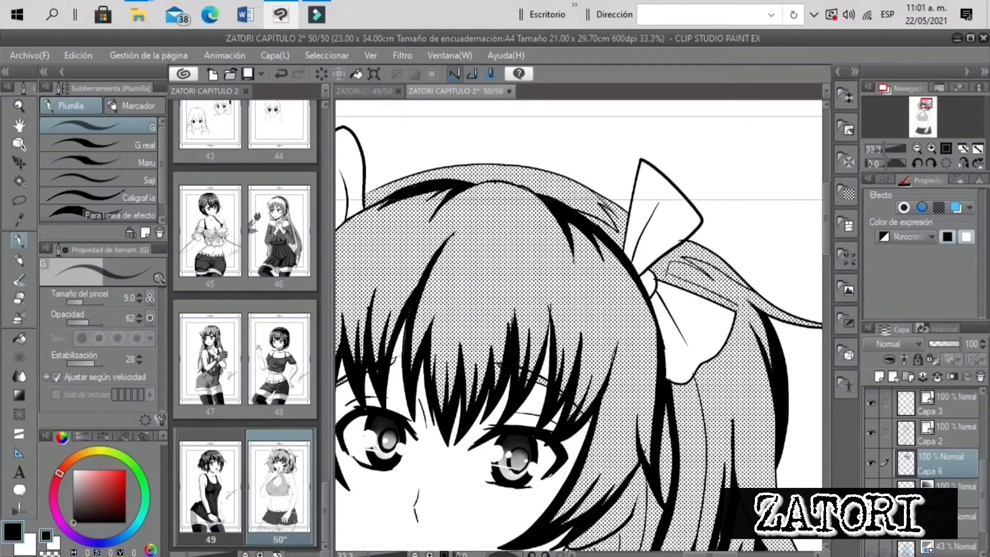
Outline a long shadow along the outer lock of the right-hand pigtail and fill it and the inner strand with black
left_click_drag(927, 105, 927, 109)
key("ctrl+z")
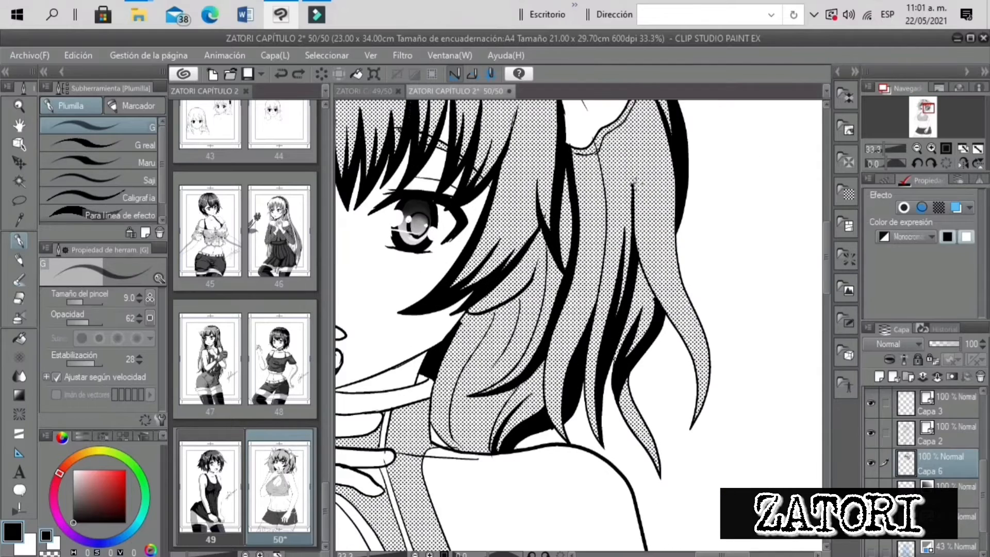
key("g")
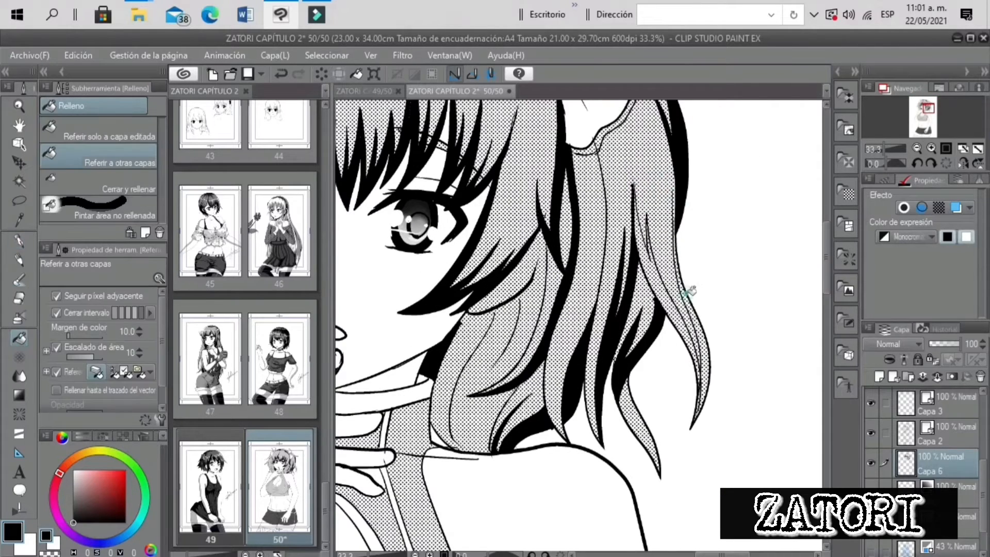
left_click(689, 291)
left_click(673, 208)
key("p")
key("ctrl+z")
left_click_drag(673, 170, 674, 194)
key("g")
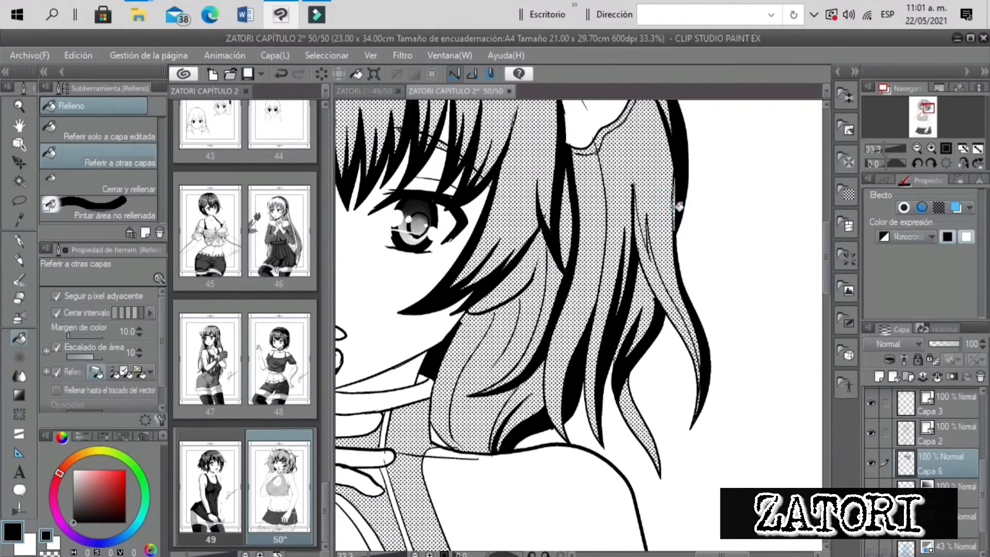
left_click(642, 251)
Fill the shadow under the right-hand bow with black and save the page
left_click_drag(883, 148, 876, 149)
left_click(574, 177)
left_click(20, 241)
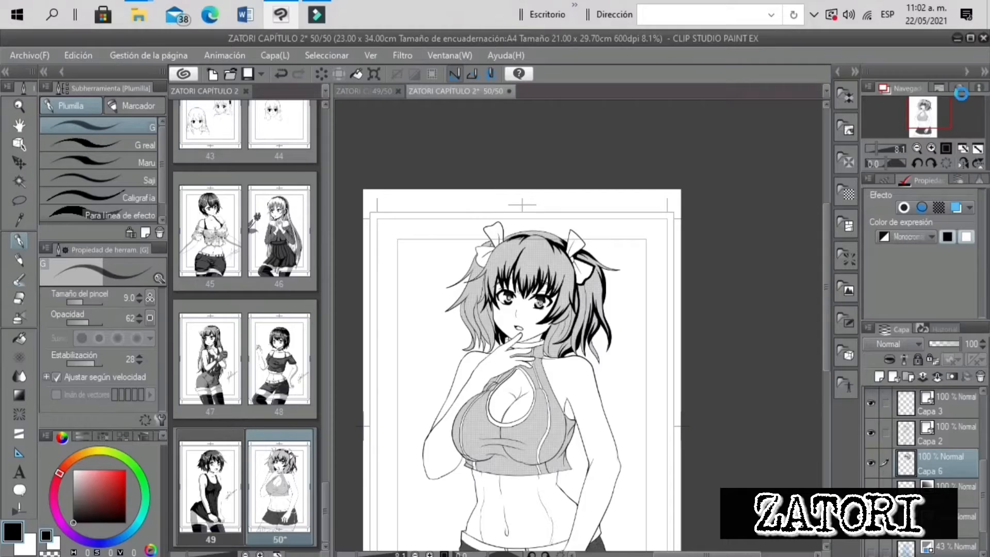
key("ctrl+s")
Outline curved shadow strands on the right-hand pigtail's inner locks between the cheek and the shoulder
key("ctrl+plus")
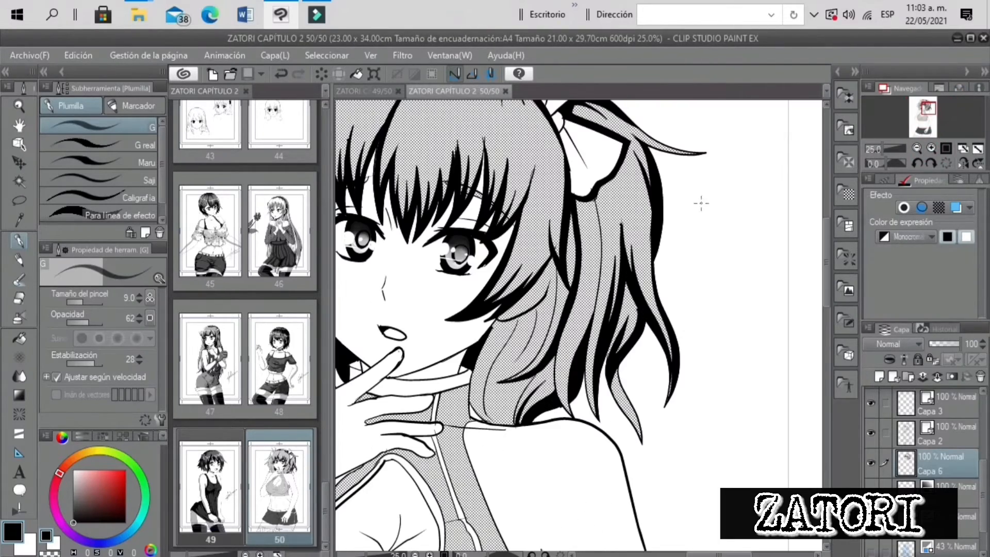
mouse_move(876, 163)
left_mouse_down()
mouse_move(880, 147)
mouse_move(886, 163)
left_mouse_up()
left_click_drag(880, 149, 884, 150)
left_click_drag(526, 287, 504, 368)
key("ctrl+z")
left_click_drag(540, 220, 521, 332)
left_click_drag(529, 295, 474, 400)
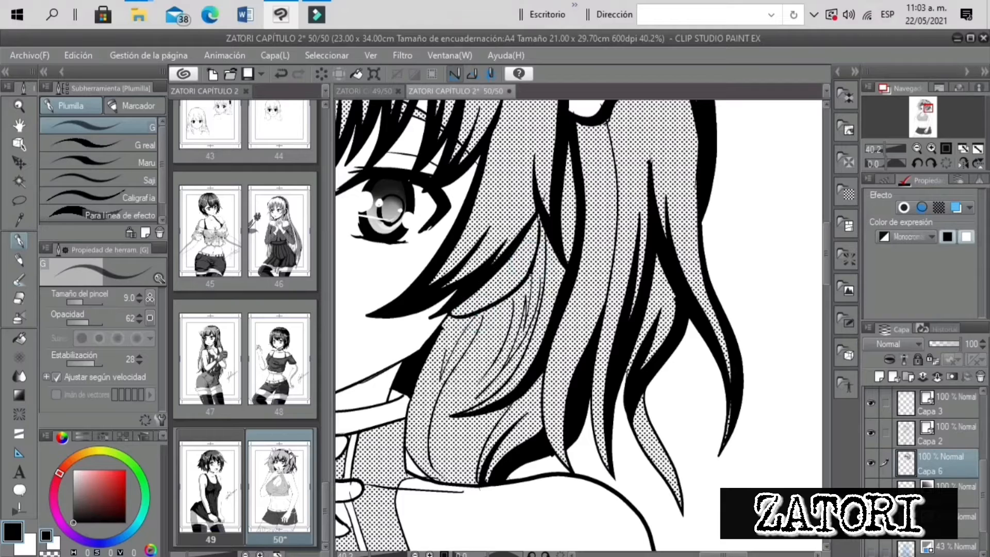
Fill the inner locks' outlined shadow strands with black down to the shoulder
key("g")
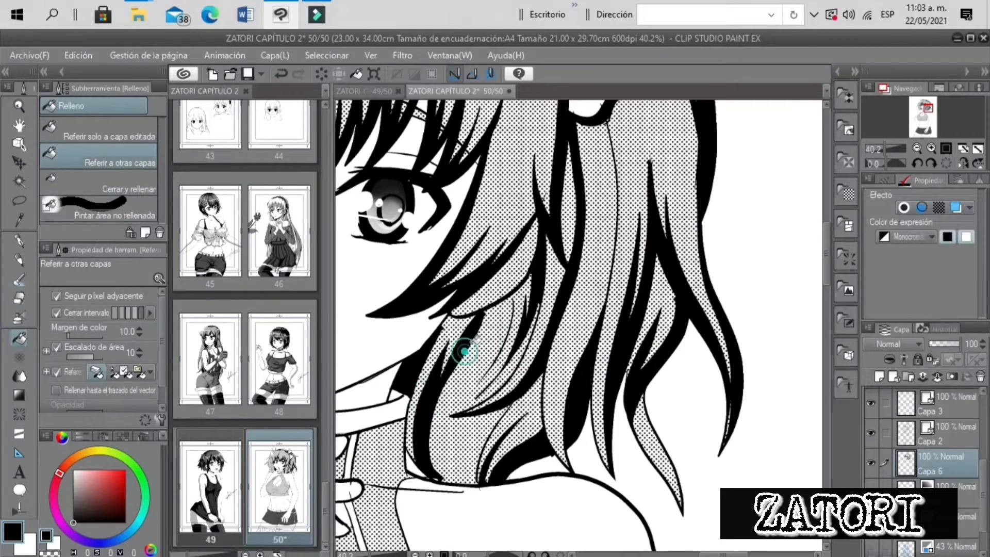
mouse_move(875, 150)
left_mouse_down()
mouse_move(846, 168)
mouse_move(879, 154)
left_mouse_up()
key("p")
key("g")
left_click(388, 281)
left_click(960, 165)
left_click(963, 164)
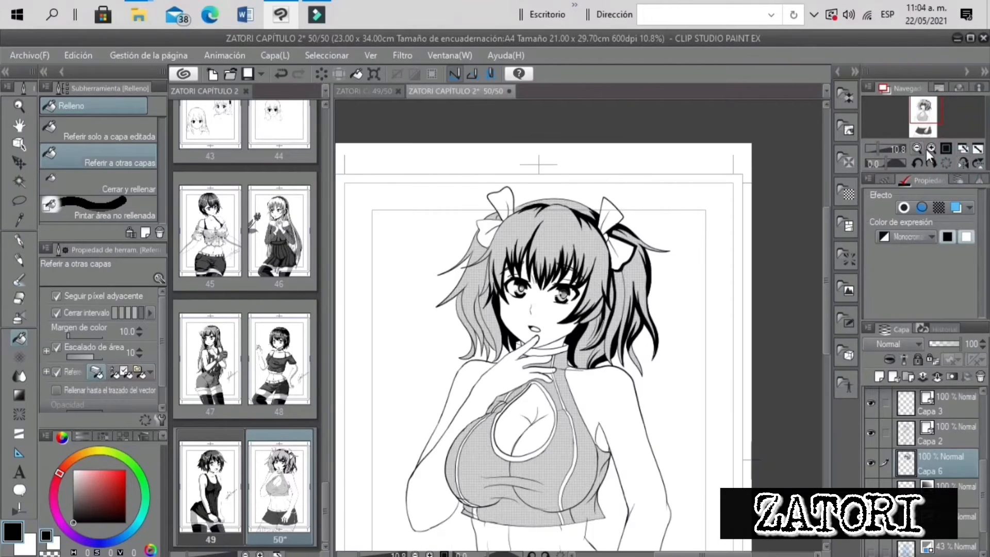
Outline curved shadow strands along the left-hand pigtail's inner and outer locks and fill them with black
left_click(929, 149)
left_click(929, 150)
left_click_drag(926, 110, 922, 109)
key("p")
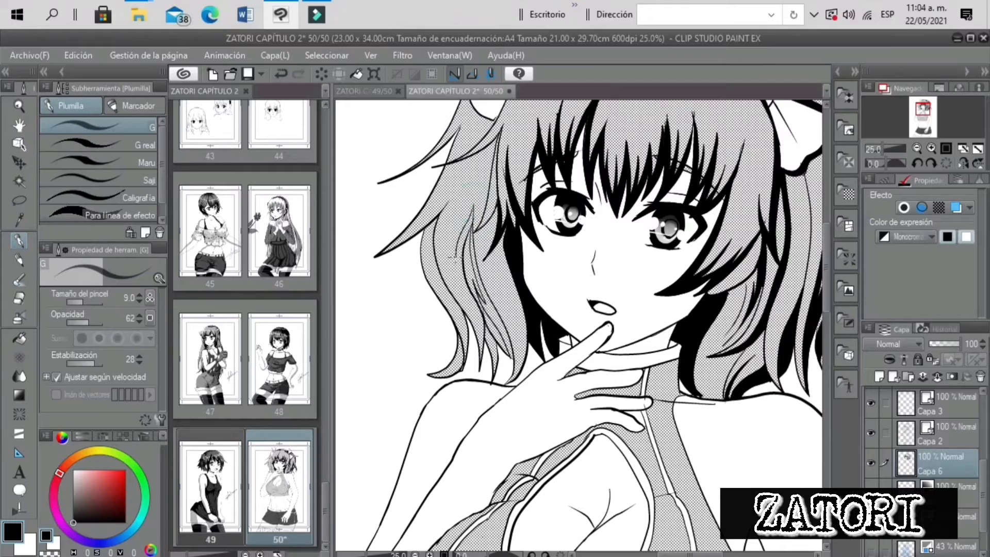
key("g")
key("p")
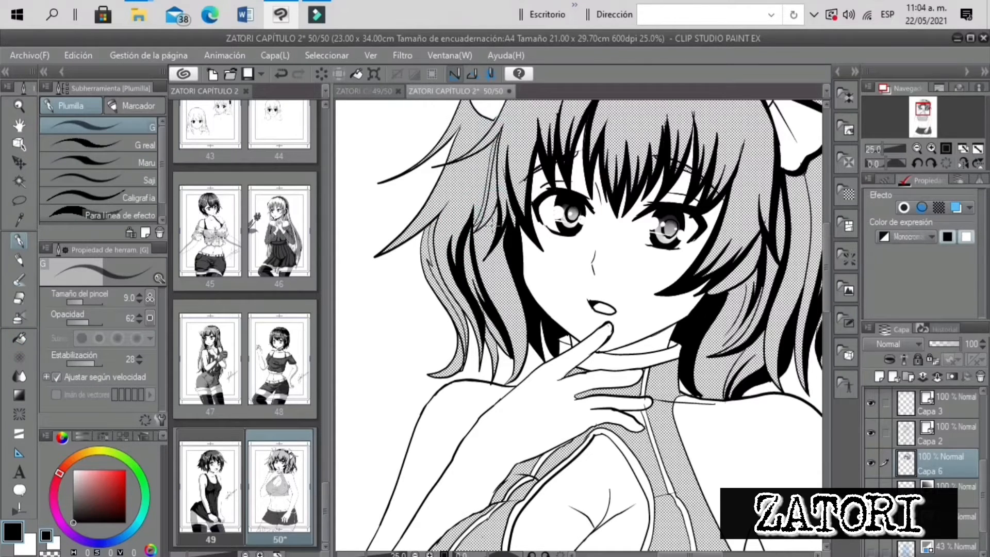
key("g")
left_click(440, 271)
Outline the shadow at the top of the left-hand pigtail under its bow and fill it with black
left_click_drag(883, 149, 878, 150)
left_click(931, 149)
left_click(931, 148)
left_click(925, 107)
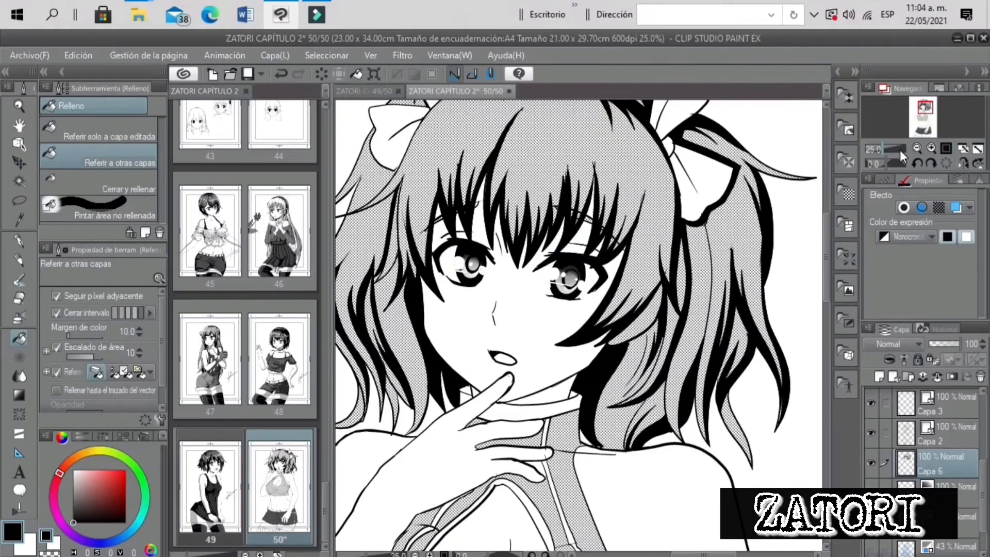
key("p")
left_click_drag(925, 108, 921, 103)
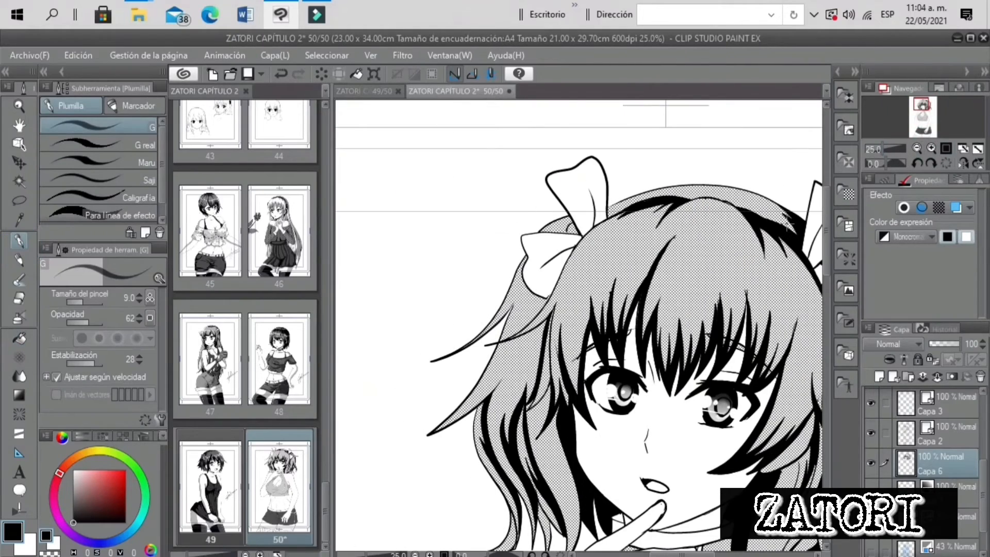
key("g")
left_click(542, 307)
Outline thin shadow strands on the crown beside the bow with the black-shadowed edge and fill them with black
left_click(881, 148)
left_click(962, 162)
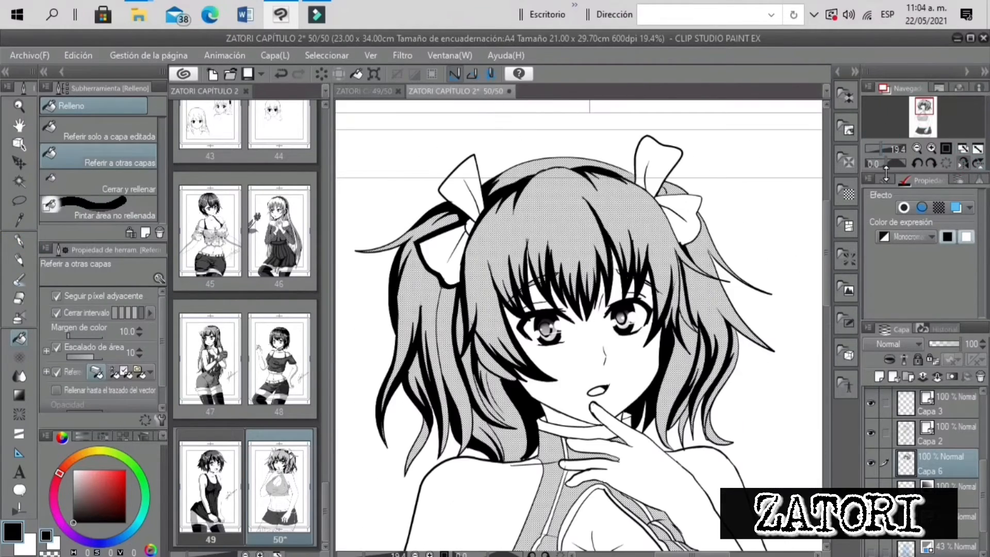
left_click(26, 241)
key("g")
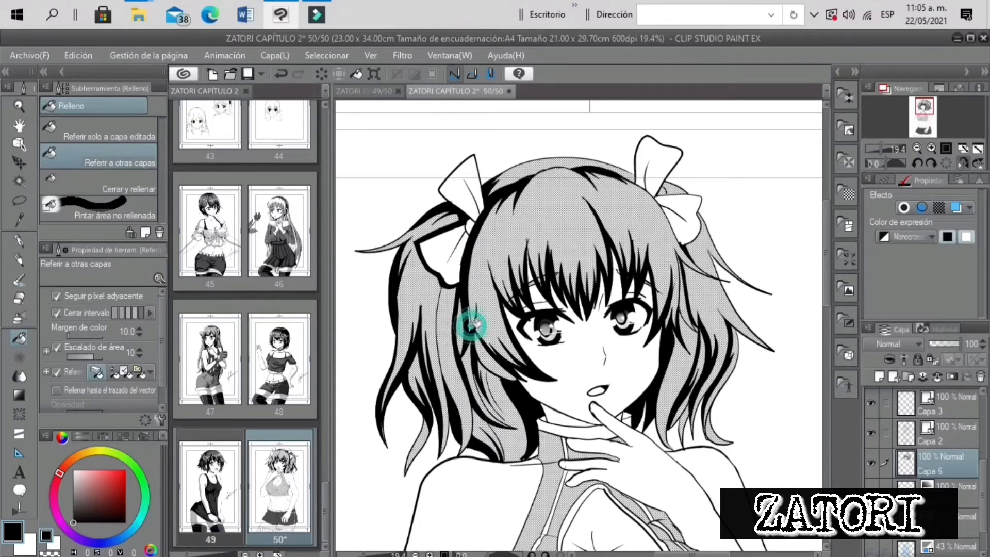
key("p")
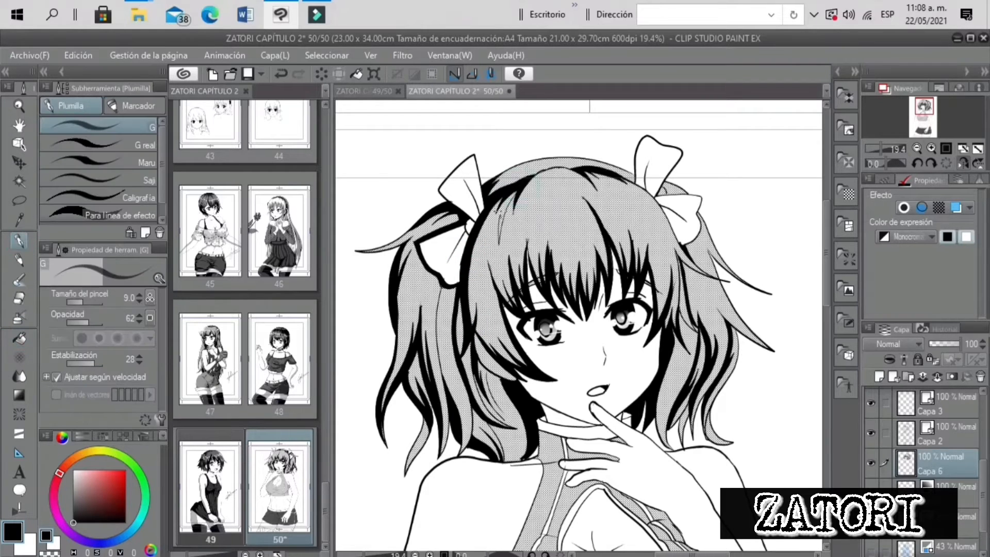
mouse_move(524, 184)
left_mouse_down()
mouse_move(480, 252)
mouse_move(585, 253)
left_mouse_up()
key("ctrl+plus")
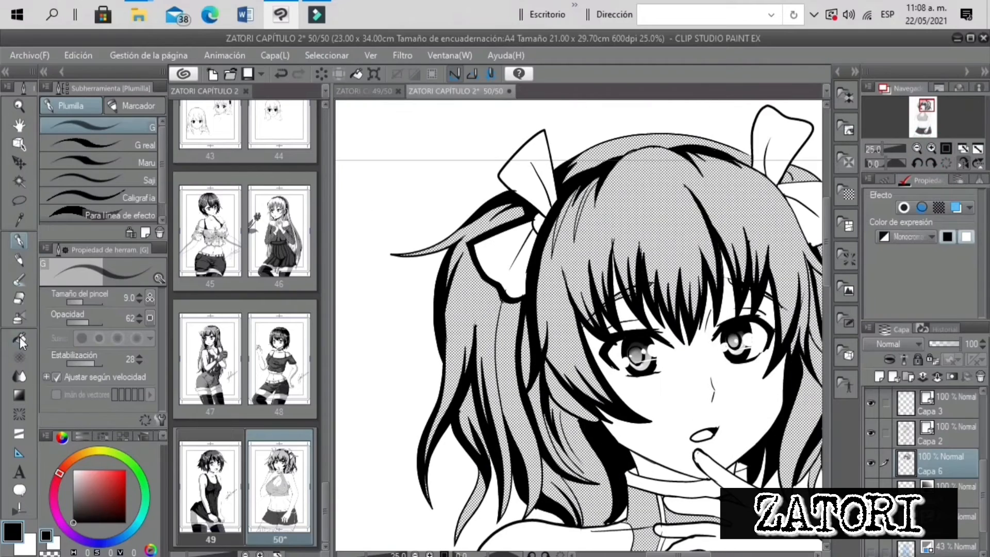
key("g")
left_click(561, 211)
Add black shadow strands at the crown's centre parting and down the hair toward the bow without a shadow
key("p")
left_click_drag(650, 148, 660, 168)
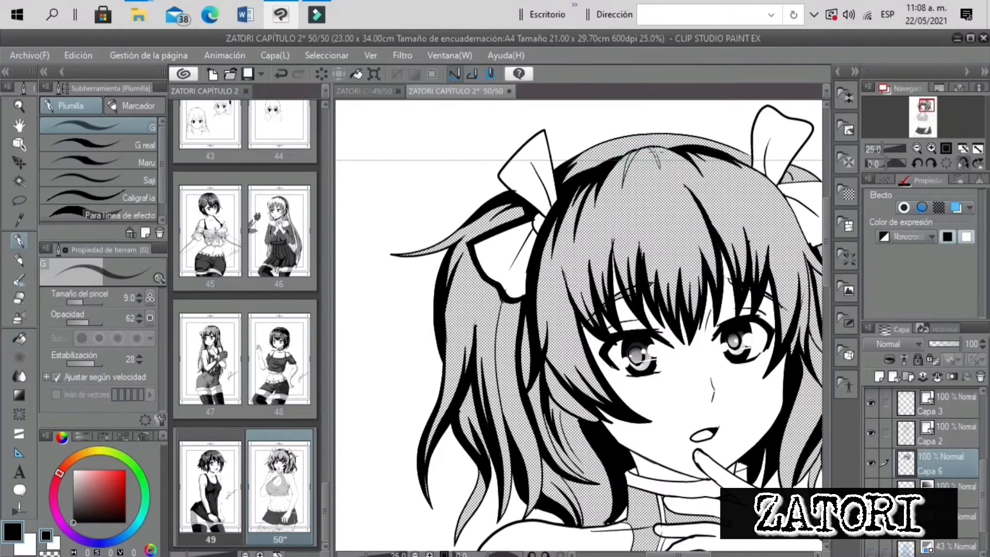
left_click(21, 345)
left_click(669, 155)
left_click(634, 157)
left_click(22, 242)
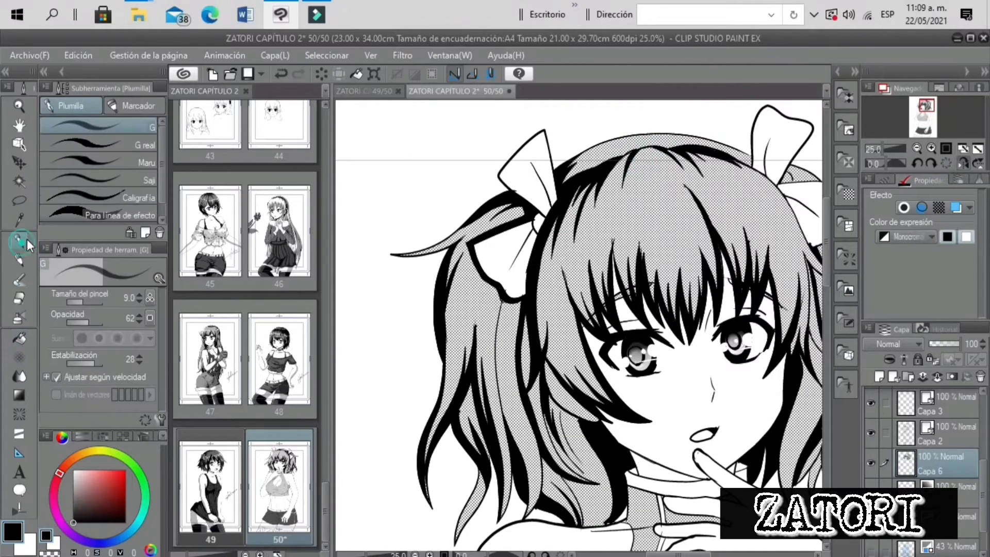
left_click_drag(732, 164, 792, 217)
left_click(20, 339)
left_click(758, 180)
Draw a shadow strand running down the right-hand pigtail from beneath the bow's lower tip and fill it with black
left_click_drag(883, 149, 880, 148)
left_click(963, 163)
mouse_move(916, 112)
left_mouse_down()
mouse_move(905, 119)
mouse_move(914, 117)
left_mouse_up()
left_click(932, 148)
left_click(931, 149)
left_click(931, 149)
left_click(20, 242)
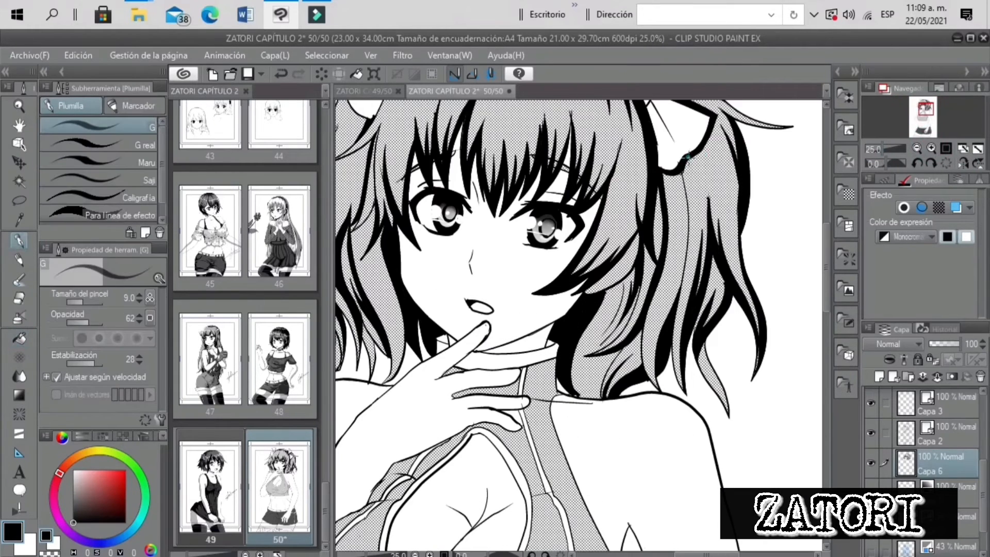
key("ctrl+z")
mouse_move(689, 153)
left_mouse_down()
mouse_move(683, 270)
mouse_move(687, 255)
left_mouse_up()
key("ctrl+z")
left_click(22, 344)
left_click(687, 175)
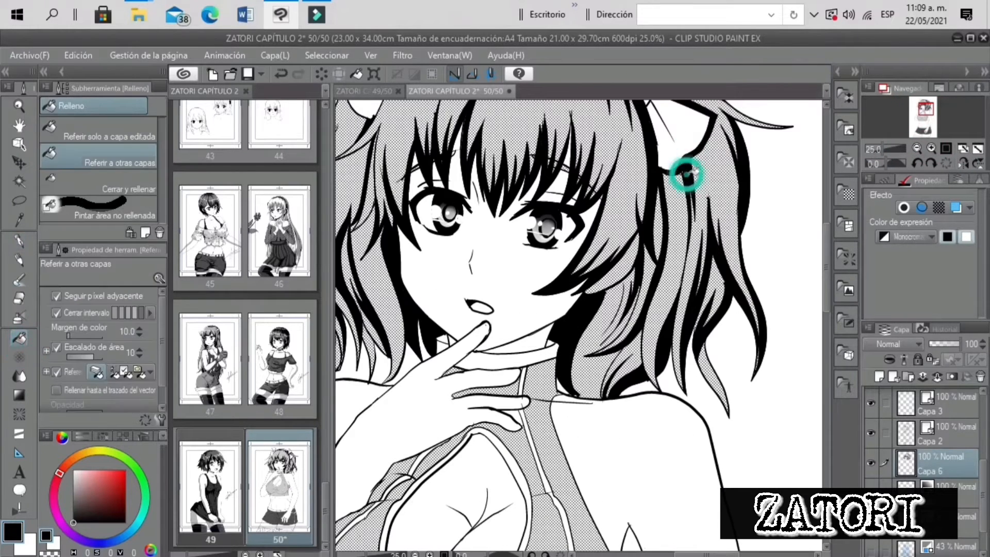
Outline narrow shadow strands on the right-hand pigtail's upper outer lock beside the bow and fill them with black
key("p")
key("ctrl+z")
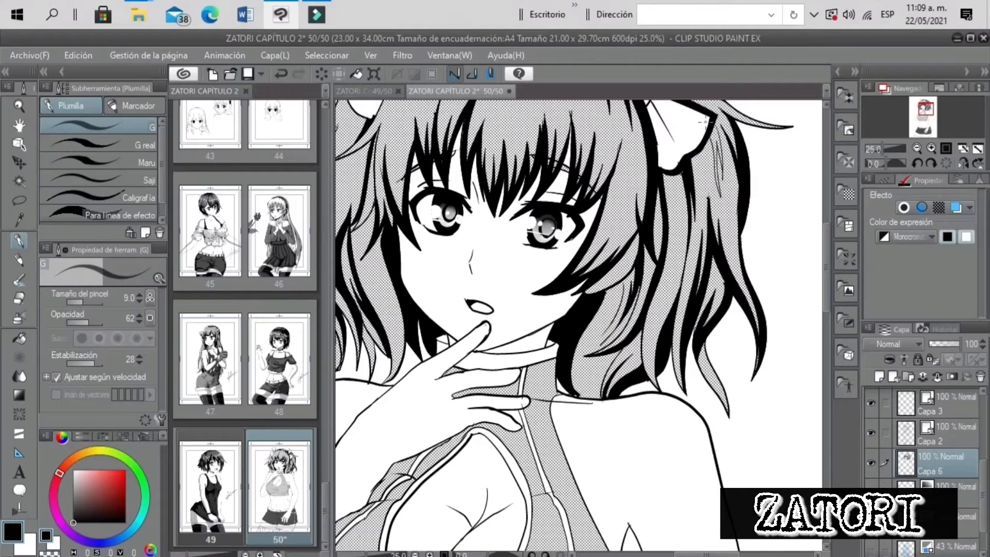
key("ctrl+z")
left_click_drag(710, 142, 721, 199)
left_click(21, 340)
left_click(717, 160)
Outline the shadow on the loose lock flicking outward behind the right-hand bow and fill it with black
left_click(929, 106)
key("p")
left_click_drag(591, 187, 622, 221)
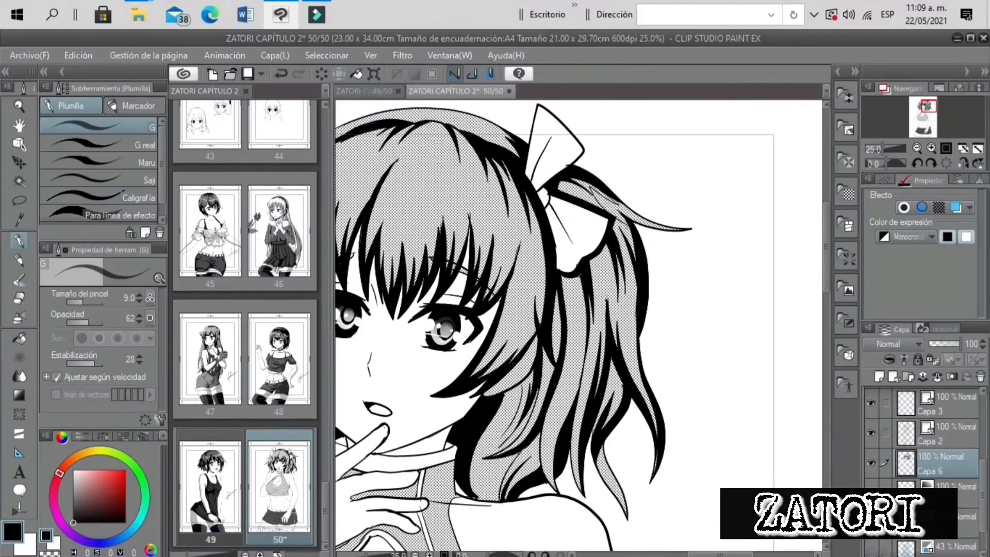
key("ctrl+z")
key("ctrl+z")
left_click_drag(598, 190, 624, 212)
key("g")
left_click(637, 218)
left_click_drag(877, 148, 880, 150)
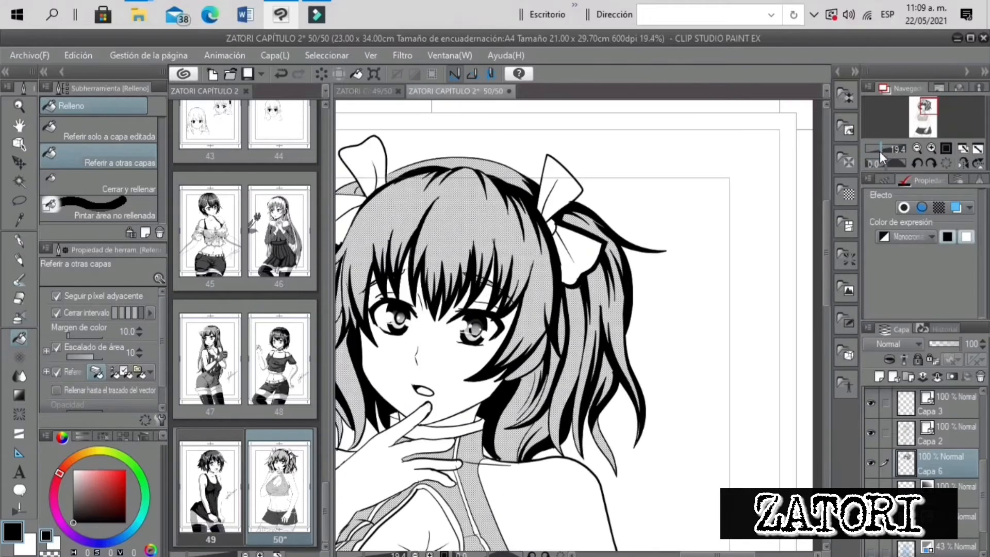
Outline fine shadow strands on the right-hand pigtail's inner lock between cheek and shoulder and fill them with black
left_click(19, 240)
left_click(926, 110)
left_click_drag(593, 248, 575, 294)
key("ctrl+z")
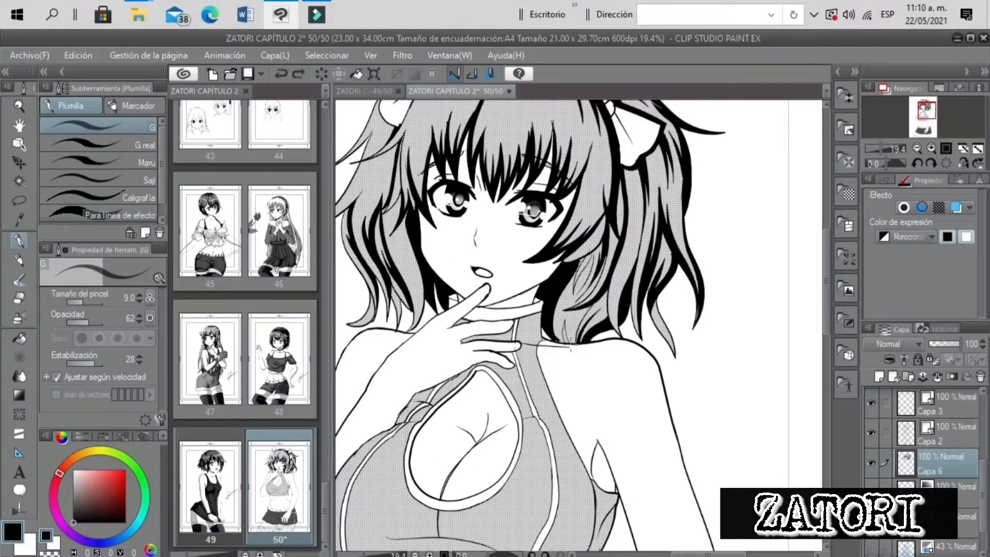
key("g")
left_click(878, 150)
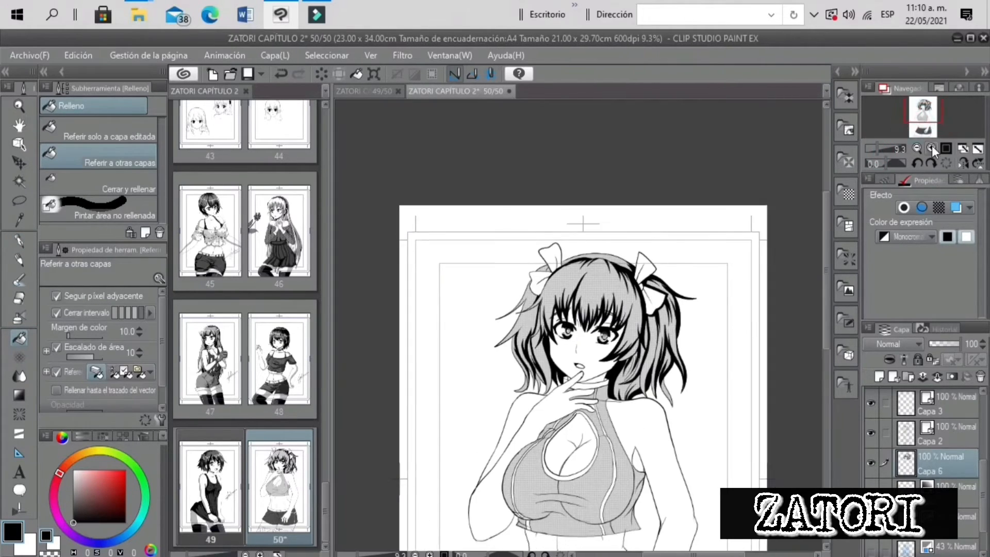
Find the hair's screentone layer by checking layer visibility and select it, with the Lasso selection tool ready
left_click(932, 148)
key("m")
left_click_drag(983, 471, 982, 422)
left_click(870, 458)
left_click(870, 457)
left_click(870, 484)
left_click(871, 484)
left_click(957, 482)
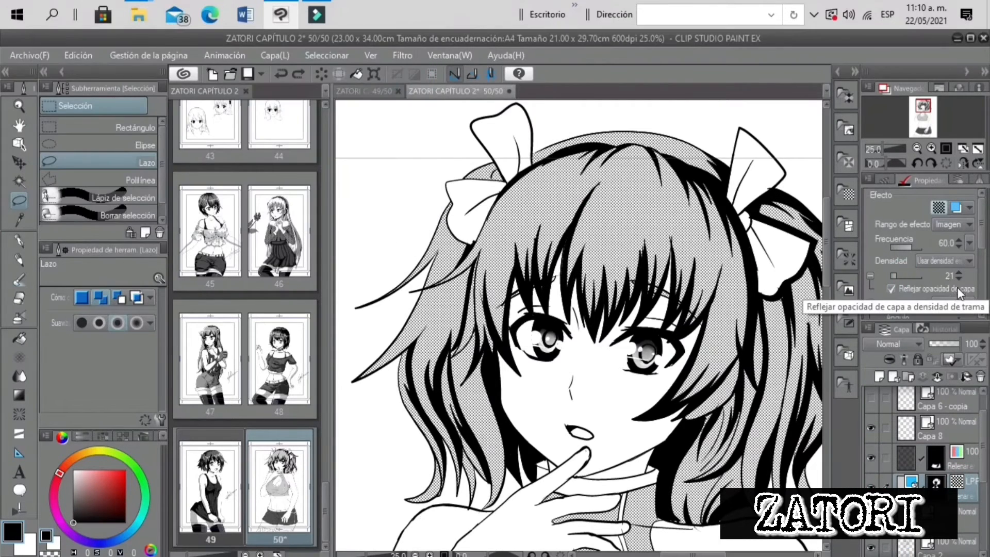
Fill a lassoed strand beside the fringe's main parting with a circle-dot simple tone at frequency 85 and density 40
left_click(423, 76)
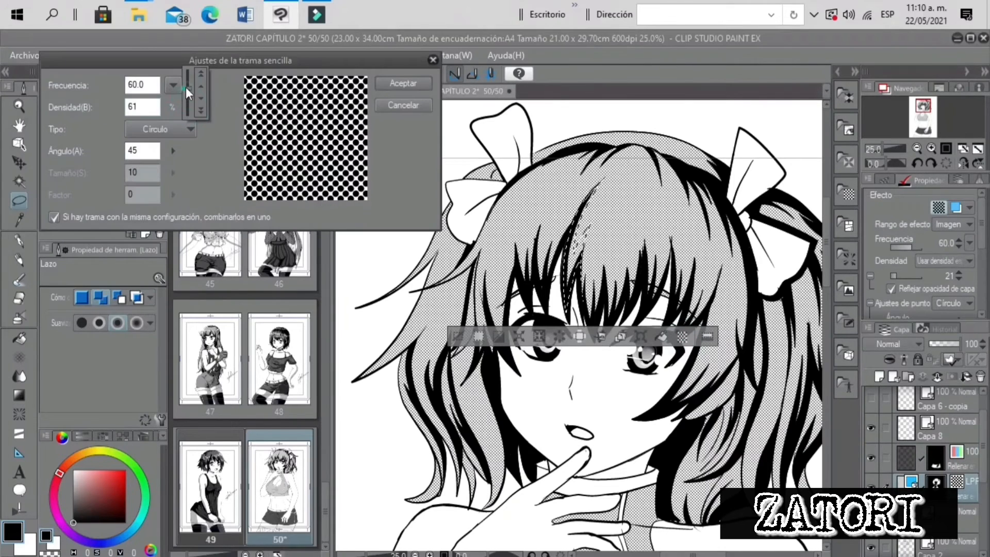
left_click(201, 74)
left_click(402, 83)
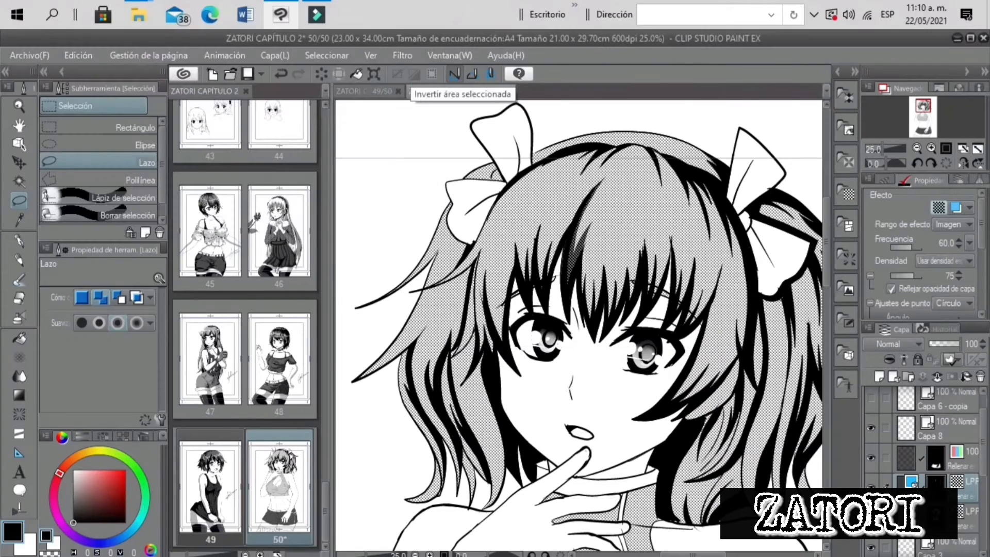
left_click(959, 279)
Shift the new tone's dot pattern against the base hair tone and set its density to 30
left_click(931, 148)
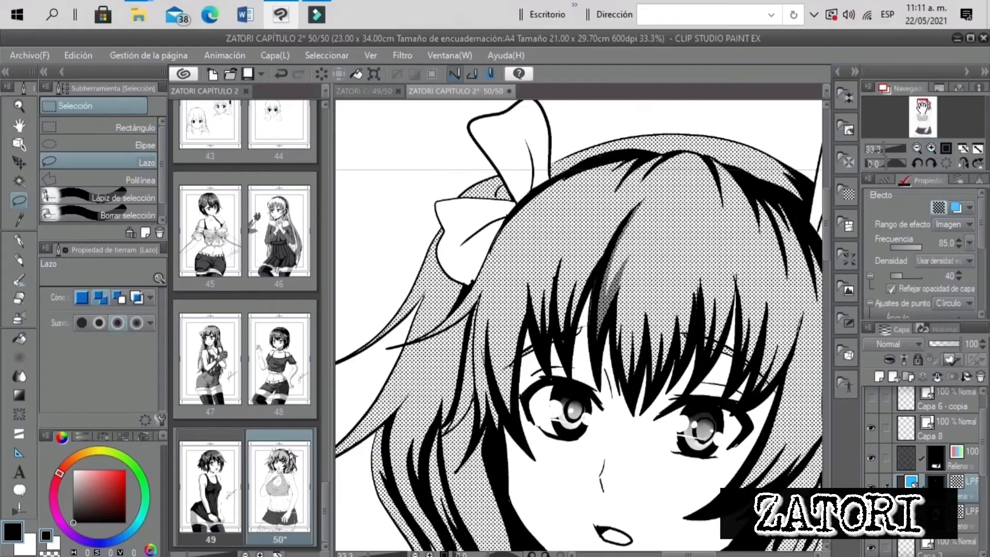
left_click(931, 148)
left_click(930, 148)
left_click(20, 164)
left_click(119, 164)
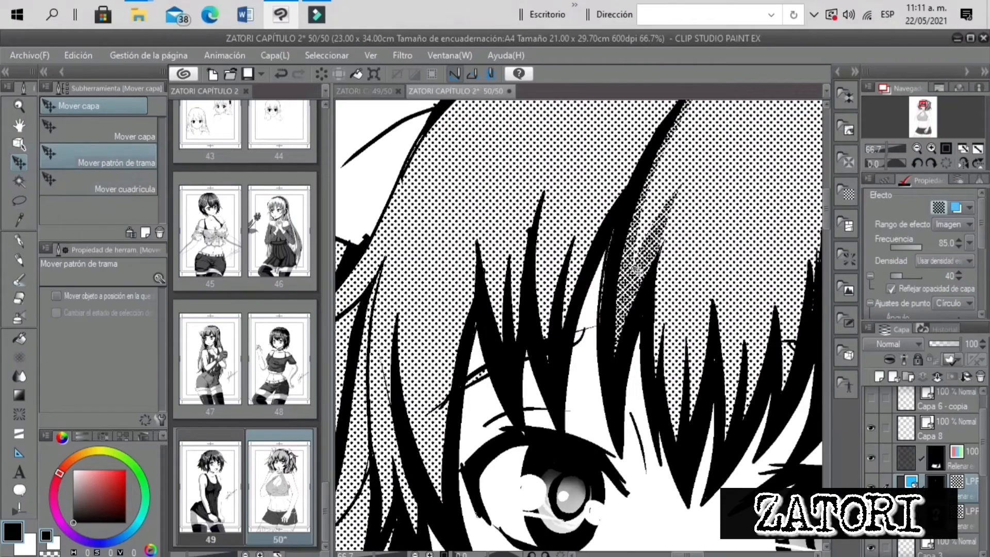
mouse_move(636, 269)
left_mouse_down()
mouse_move(663, 277)
mouse_move(640, 254)
mouse_move(625, 281)
left_mouse_up()
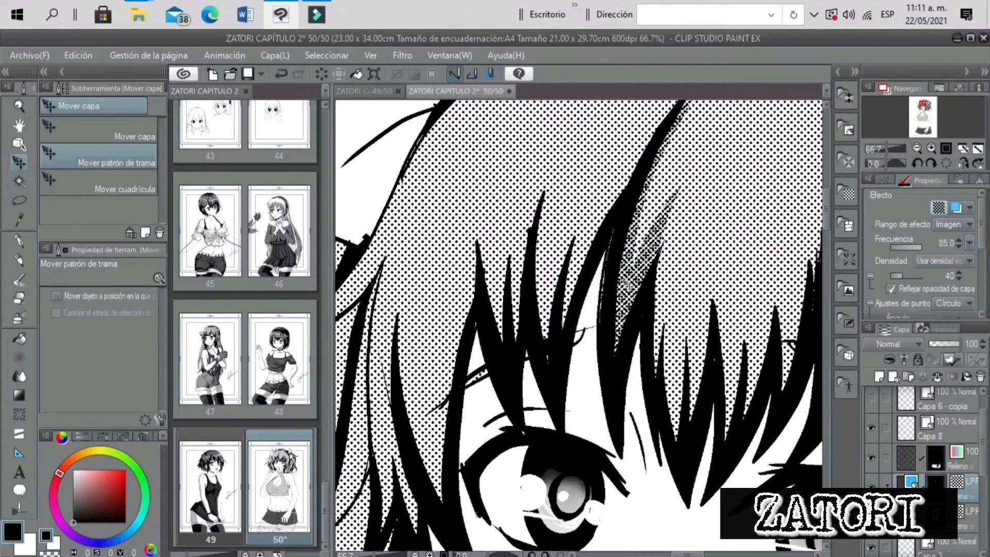
left_click(959, 279)
Outline spiky darker-tone shadow strands across the fringe and down the side hair on the new tone layer
left_click_drag(887, 148, 883, 148)
left_click(20, 239)
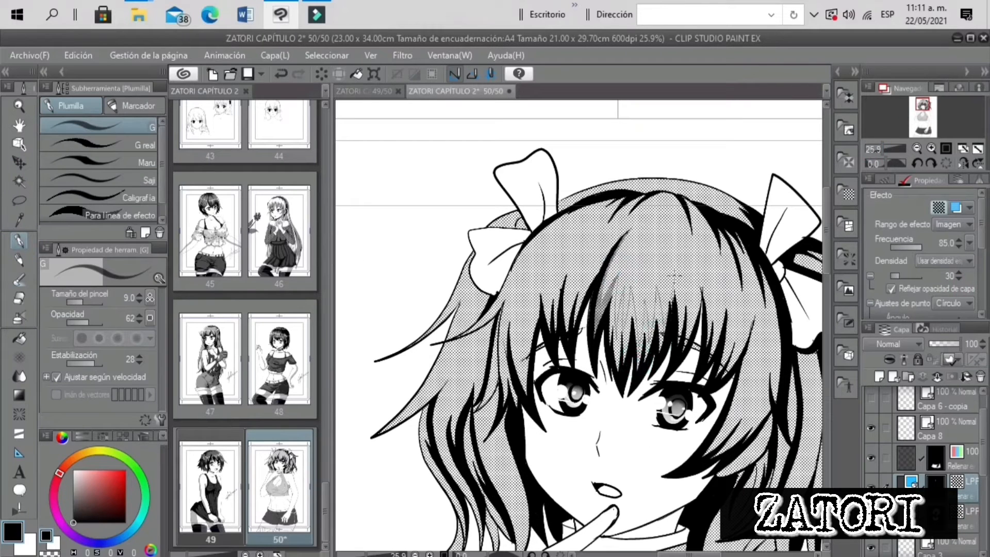
left_click_drag(662, 322, 671, 273)
left_click_drag(676, 344, 702, 280)
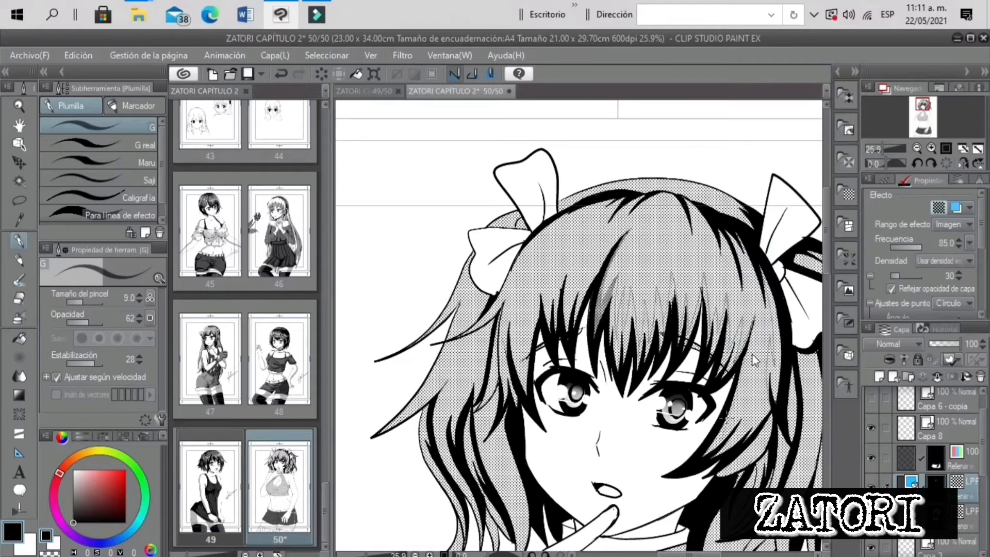
Fill the outlined spiky strands across the fringe with the darker tone, redoing the misplaced fill
key("g")
key("ctrl+plus")
key("ctrl+plus")
left_click(676, 338)
left_click(700, 392)
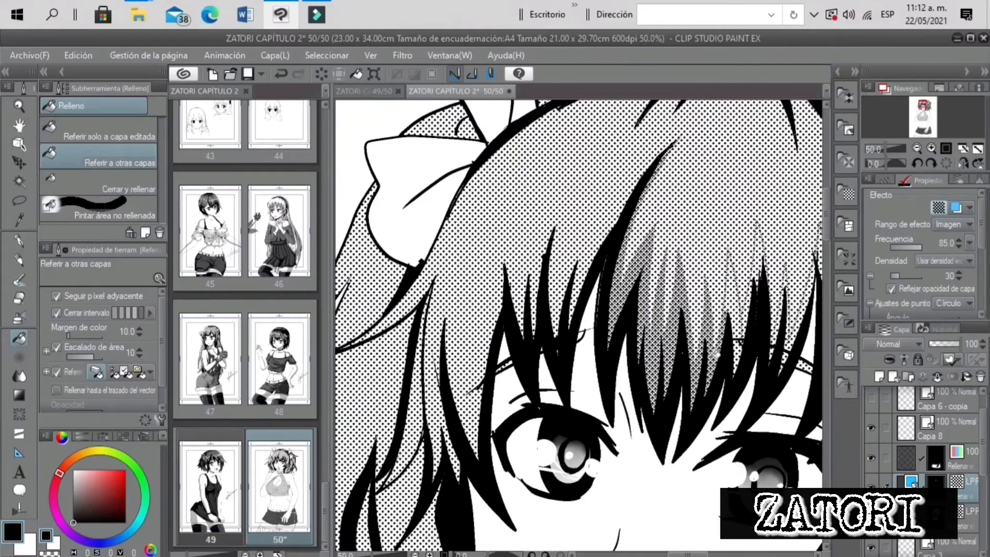
left_click(732, 314)
left_click(740, 345)
left_click_drag(756, 293, 797, 280)
key("ctrl+z")
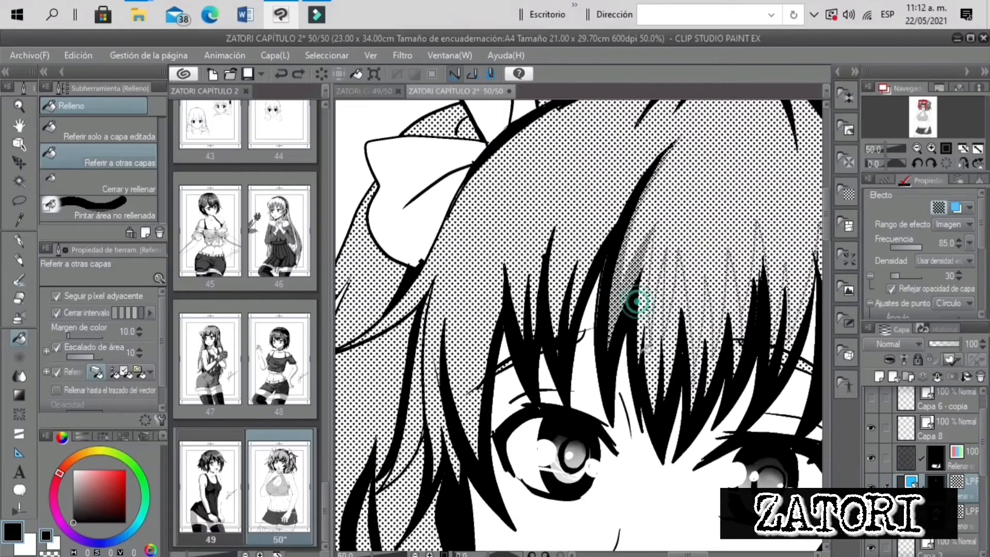
mouse_move(641, 310)
left_mouse_down()
mouse_move(682, 298)
mouse_move(716, 316)
mouse_move(740, 294)
left_mouse_up()
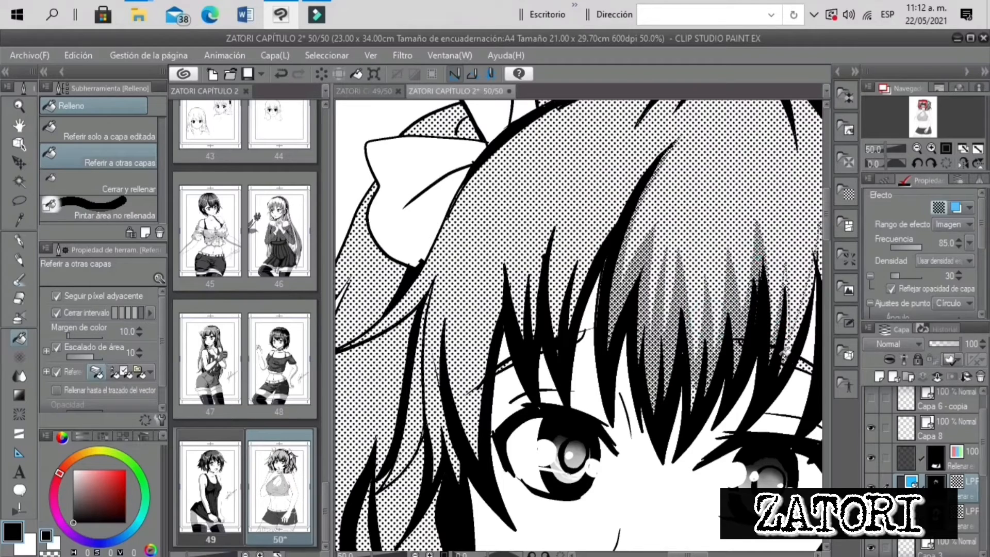
left_click(782, 371)
Fill the outlined strands on the side hair beside the cheek with the darker tone, undoing the fill that spills over
left_click_drag(885, 149, 882, 149)
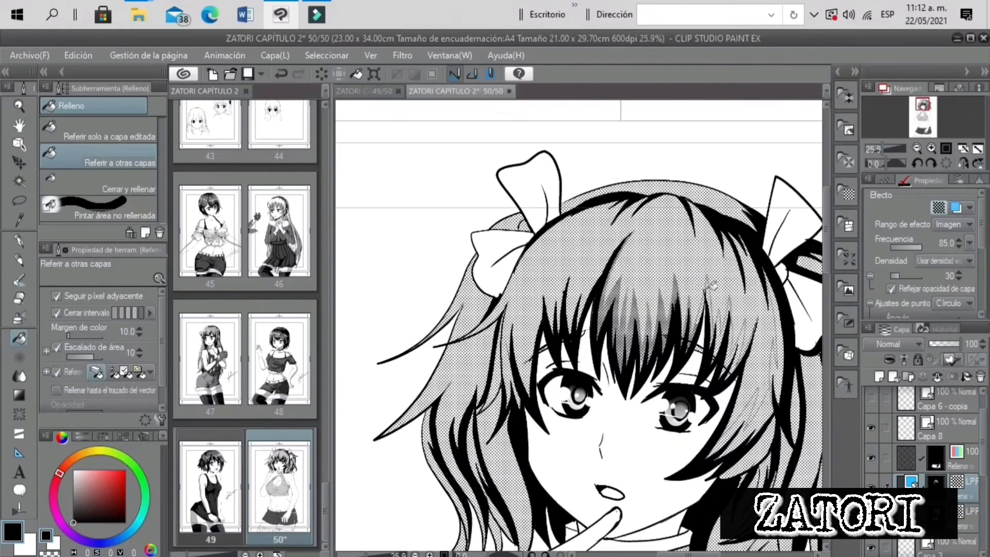
left_click(746, 324)
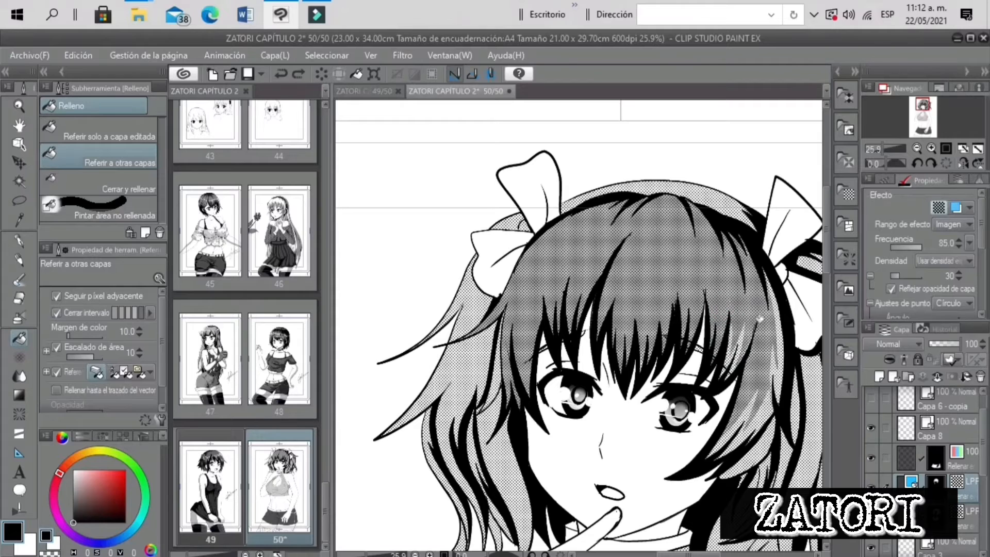
key("ctrl+z")
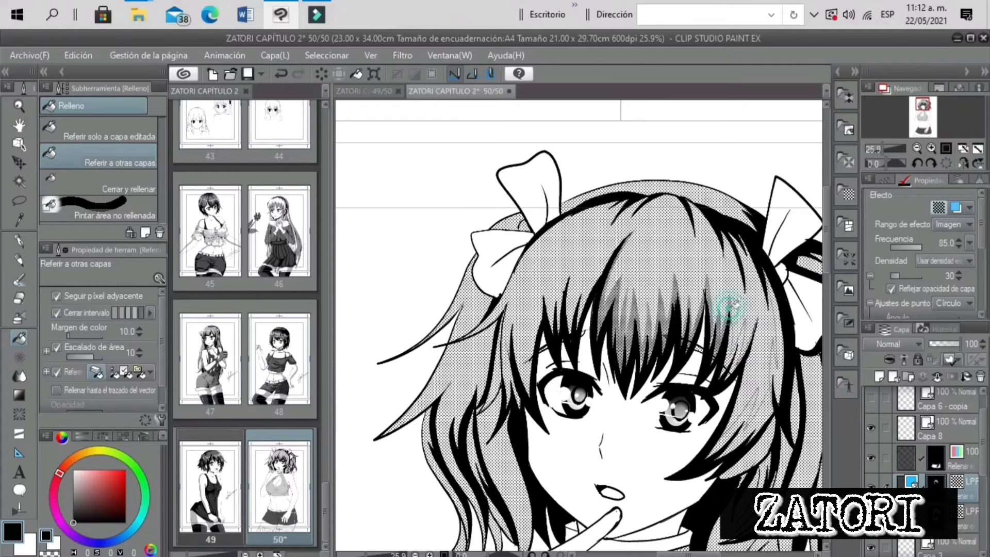
left_click(776, 350)
left_click(744, 416)
left_click_drag(884, 149, 881, 149)
left_click(19, 200)
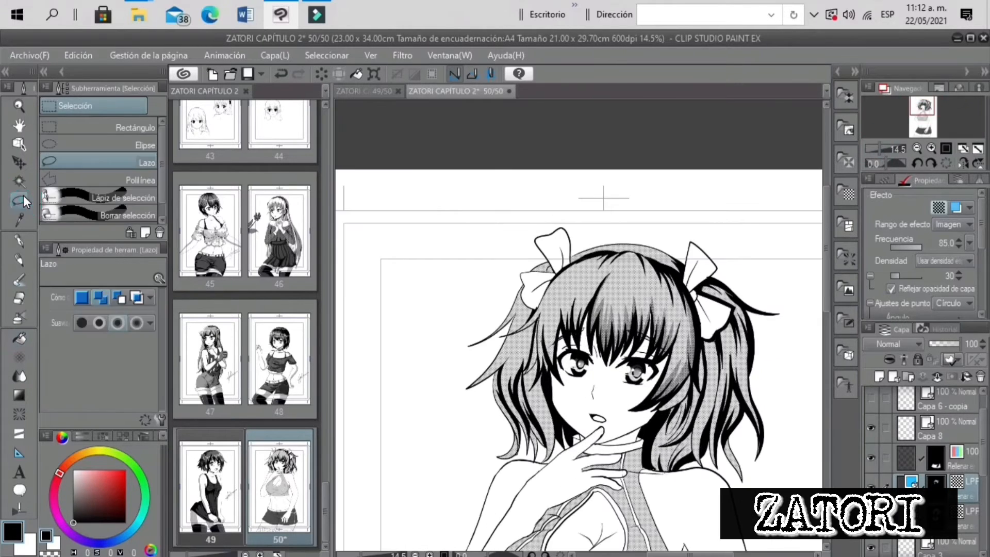
Outline shadow areas on the strands of the right pigtail with the G pen and fill them with darker screentone
left_click(19, 241)
left_click(930, 149)
mouse_move(924, 114)
left_mouse_down()
mouse_move(933, 133)
mouse_move(926, 116)
left_mouse_up()
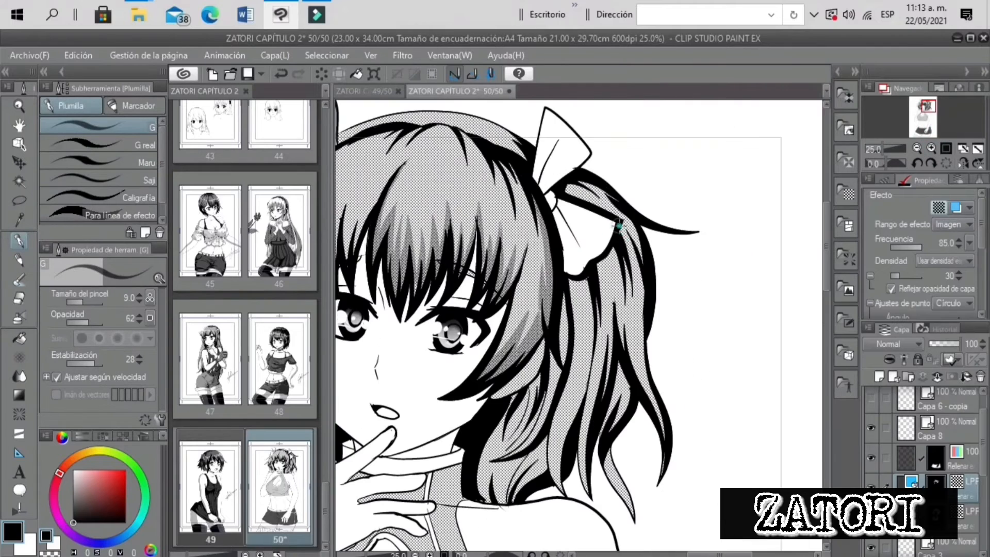
left_click(19, 341)
left_click(604, 203)
left_click(636, 292)
left_click(603, 287)
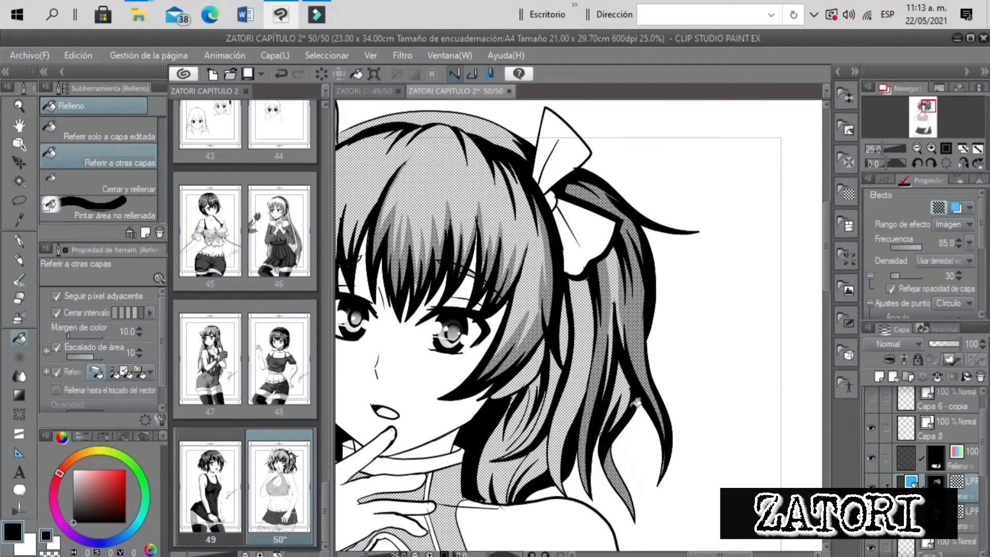
left_click(613, 289)
Shade the loose hair behind the neck, below the right pigtail, with the same darker screentone
left_click_drag(882, 149, 881, 149)
left_click(517, 407)
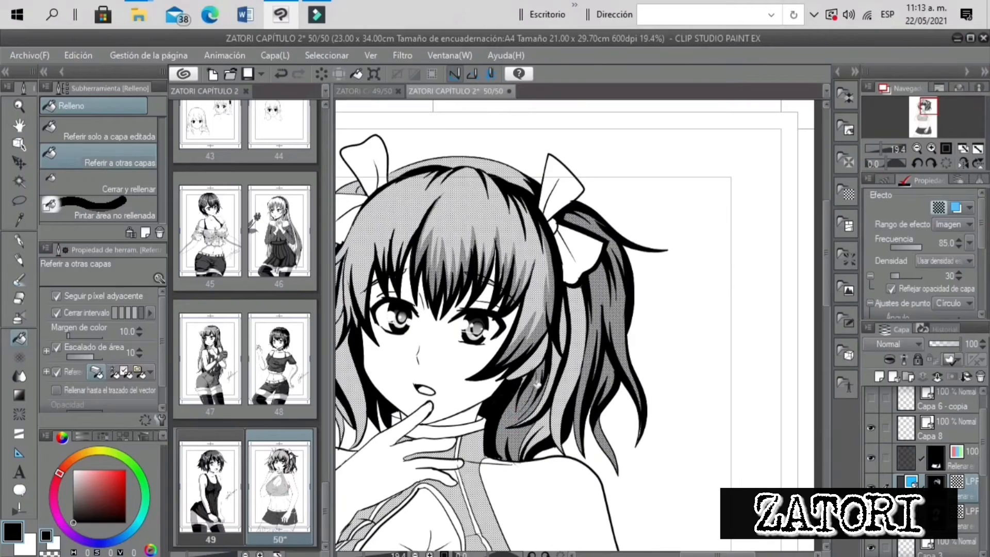
key("p")
key("g")
key("p")
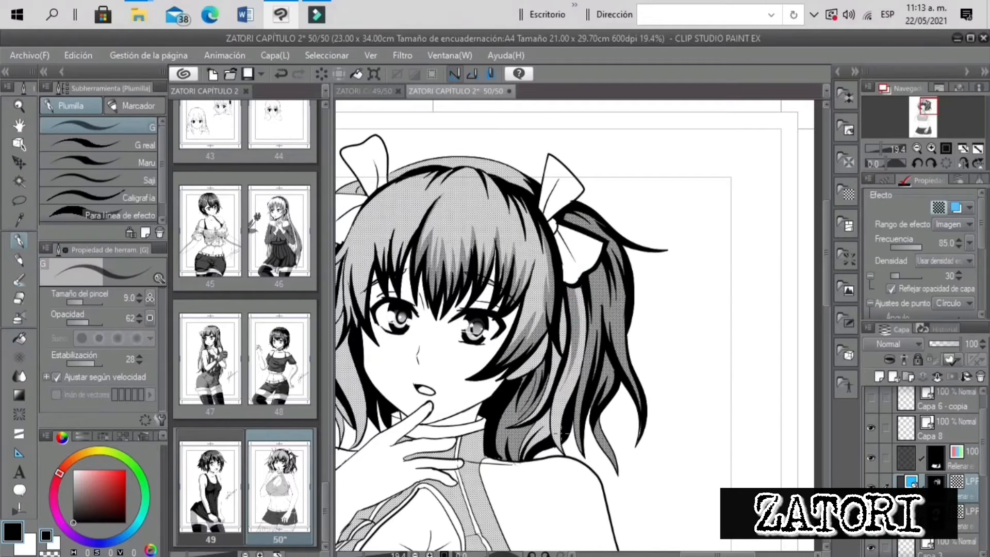
left_click(19, 338)
left_click(539, 435)
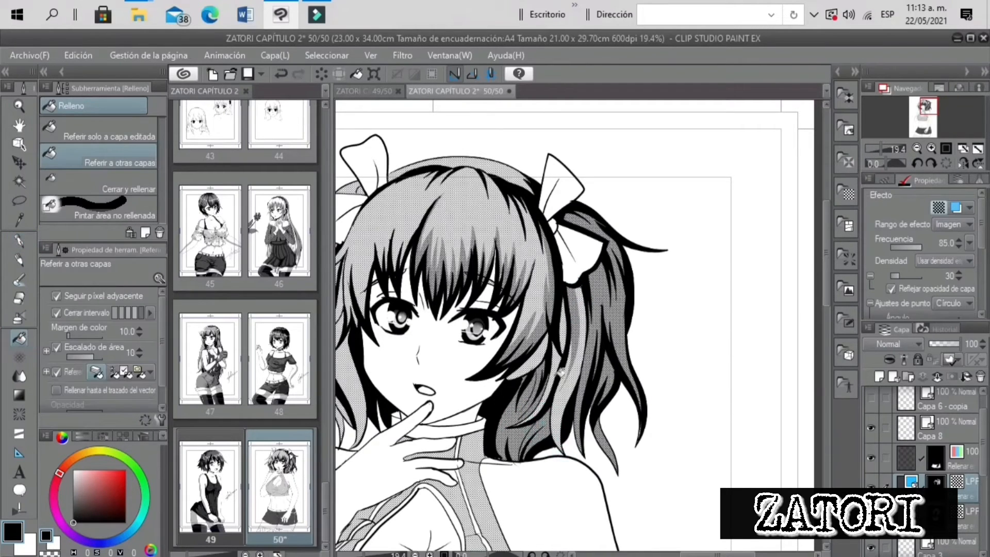
Outline a shadow along the light inner strand of the right pigtail and fill it with darker screentone
left_click(877, 149)
left_click(871, 486)
left_click(871, 485)
key("ctrl+plus")
key("ctrl+plus")
left_click(19, 241)
left_click_drag(584, 349, 545, 479)
key("g")
left_click(549, 459)
key("ctrl+z")
left_click(19, 243)
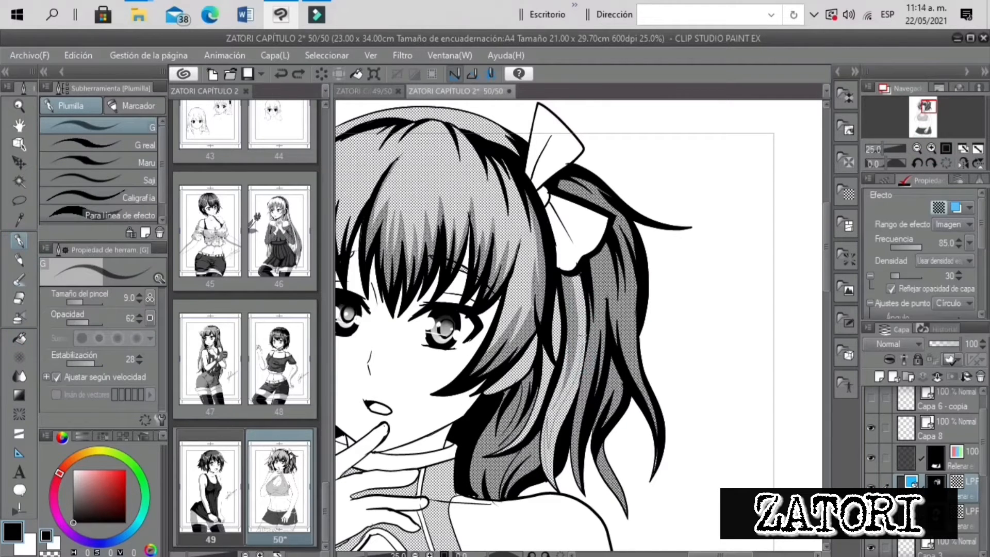
left_click(19, 337)
left_click(567, 386)
Draw a shadow boundary down the side of the head near the right bow and fill it with darker screentone
left_click_drag(878, 148, 881, 149)
left_click(19, 241)
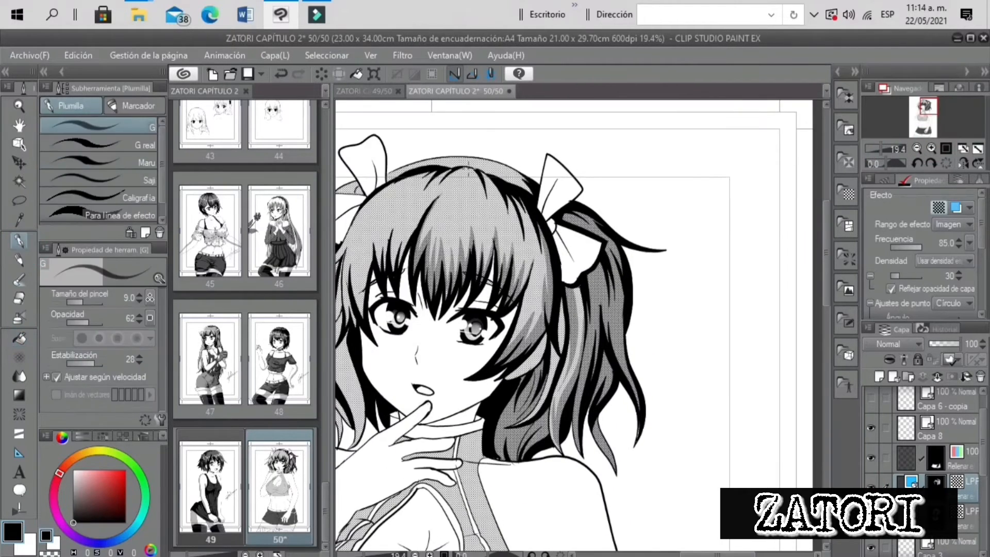
left_click_drag(521, 199, 515, 337)
key("g")
left_click(543, 303)
Outline shadow areas on the left pigtail and fill them with darker screentone
left_click_drag(880, 148, 882, 148)
left_click(932, 148)
key("p")
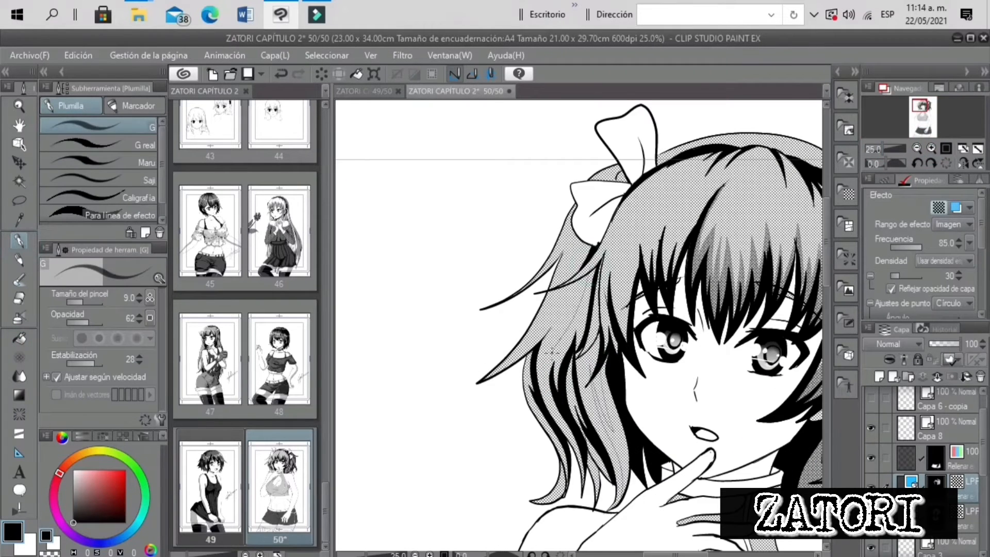
left_click_drag(552, 352, 565, 423)
left_click(20, 338)
left_click(571, 349)
left_click(622, 443)
Draw a shadow boundary on the hair lock at the left side of the face and fill it with darker screentone
left_click(20, 241)
left_click_drag(625, 268, 623, 282)
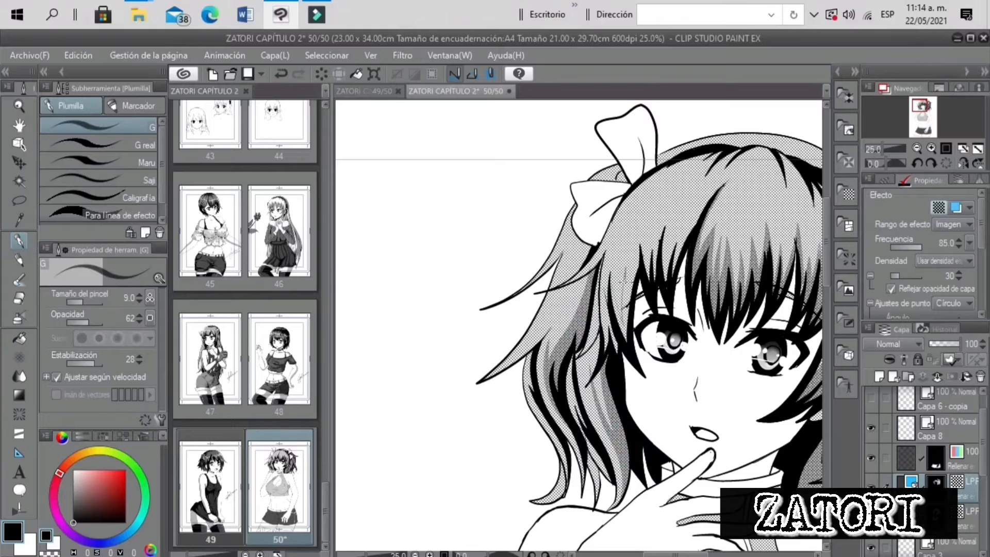
left_click(19, 337)
left_click(619, 310)
left_click(630, 283)
left_click_drag(876, 149, 881, 165)
left_click(19, 255)
key("p")
key("g")
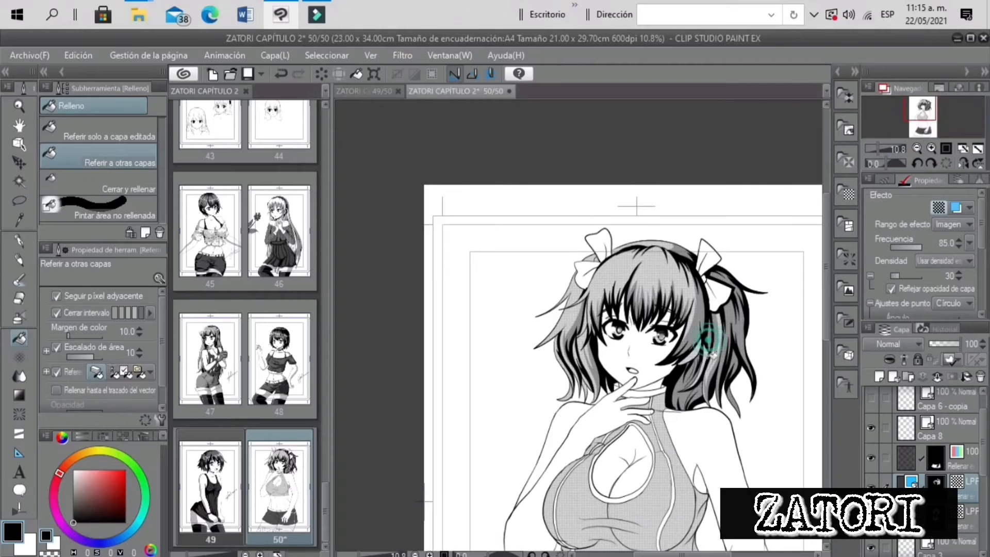
Add a new raster layer directly above the solid fill layer for the hair highlights
key("m")
left_click(943, 428)
left_click(939, 458)
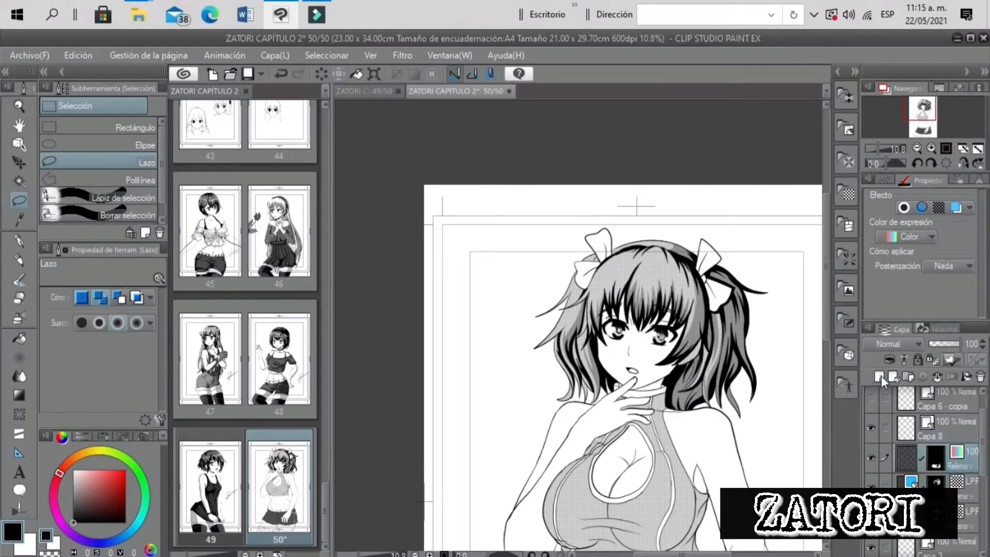
left_click(880, 376)
left_click(883, 149)
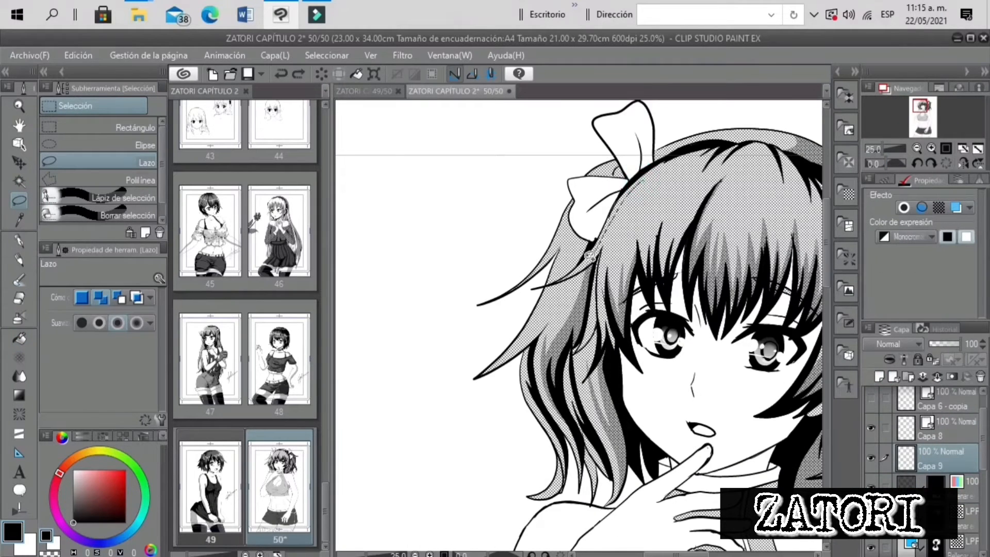
Lasso jagged highlight shapes on the left side of the crown, fill them with white and clear the selection
mouse_move(628, 203)
left_mouse_down()
mouse_move(641, 181)
mouse_move(606, 230)
mouse_move(613, 269)
mouse_move(651, 202)
left_mouse_up()
key("x")
key("alt+Delete")
key("ctrl+d")
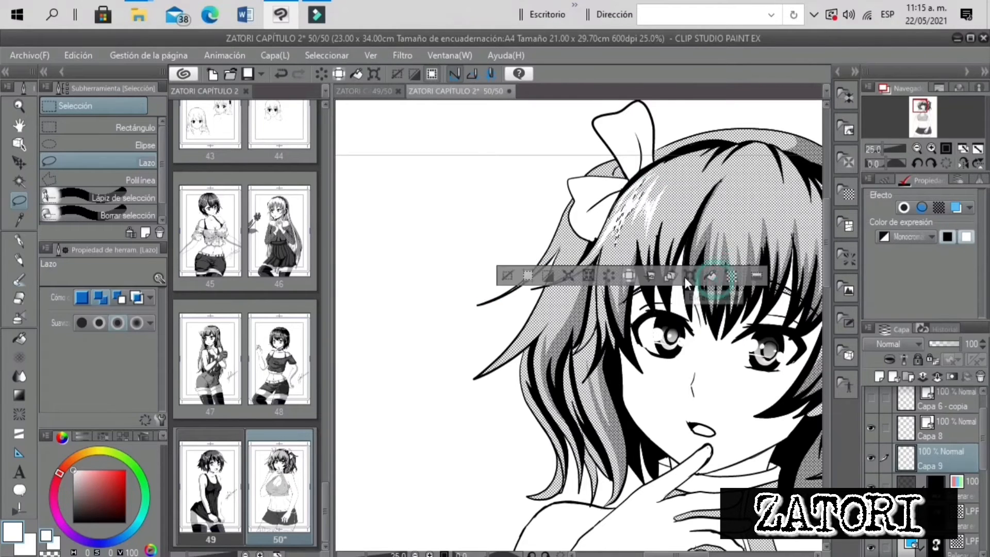
Extend the white lassoed highlights across the middle of the crown above the bangs
left_click(878, 149)
left_click_drag(878, 149, 907, 116)
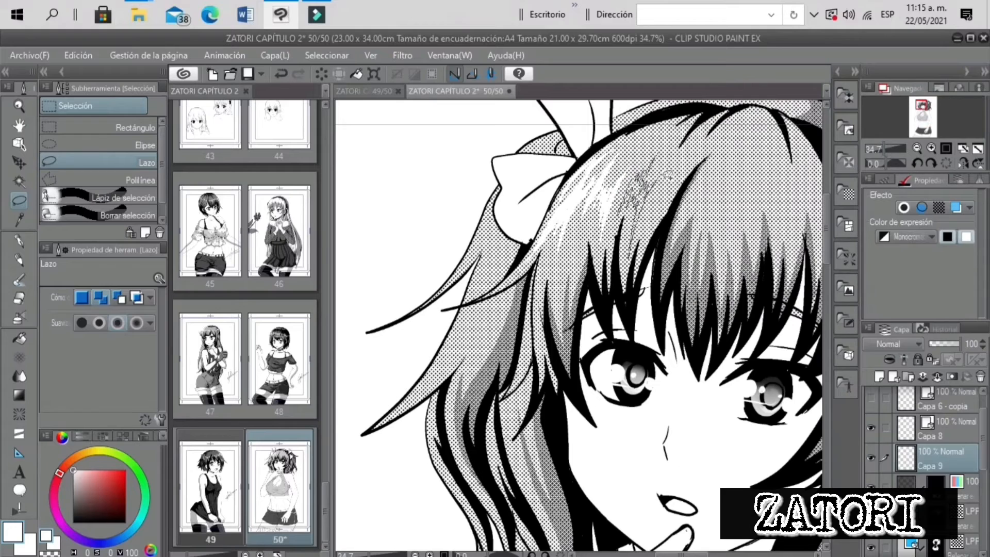
mouse_move(667, 175)
left_mouse_down()
mouse_move(651, 227)
mouse_move(680, 173)
mouse_move(713, 173)
left_mouse_up()
left_click(729, 283)
key("ctrl+d")
mouse_move(719, 173)
left_mouse_down()
mouse_move(727, 195)
mouse_move(741, 173)
mouse_move(724, 161)
left_mouse_up()
mouse_move(742, 170)
left_mouse_down()
mouse_move(757, 227)
mouse_move(748, 173)
left_mouse_up()
mouse_move(767, 177)
left_mouse_down()
mouse_move(783, 219)
mouse_move(771, 180)
left_mouse_up()
left_click(763, 264)
left_click(558, 264)
Lasso highlight shapes on the upper part of the left pigtail under the bow and fill them with white
mouse_move(493, 205)
left_mouse_down()
mouse_move(479, 247)
mouse_move(494, 206)
mouse_move(510, 241)
mouse_move(489, 302)
left_mouse_up()
left_click(560, 282)
left_click(569, 327)
left_click(364, 327)
key("e")
left_click_drag(884, 148, 879, 148)
key("m")
left_click(962, 162)
left_click(963, 162)
Continue the band of white lassoed highlights over the right side of the crown toward the bow
left_click(931, 148)
left_click(930, 148)
left_click(930, 148)
left_click(926, 105)
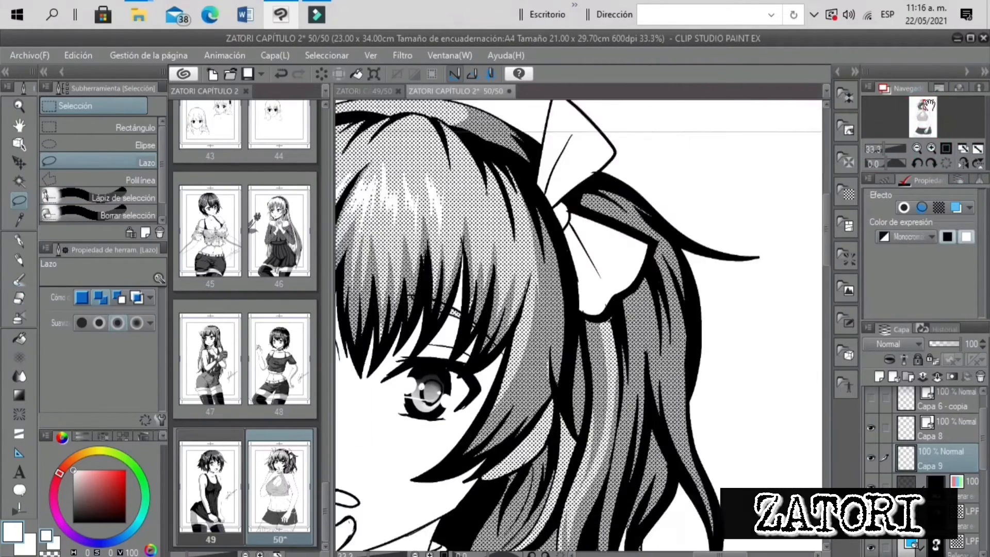
left_click_drag(928, 104, 925, 105)
mouse_move(583, 200)
left_mouse_down()
mouse_move(589, 172)
mouse_move(586, 212)
left_mouse_up()
mouse_move(607, 167)
left_mouse_down()
mouse_move(616, 219)
mouse_move(608, 163)
mouse_move(638, 237)
mouse_move(630, 173)
mouse_move(661, 249)
left_mouse_up()
left_click(676, 253)
left_click(722, 276)
key("ctrl+d")
left_click(877, 148)
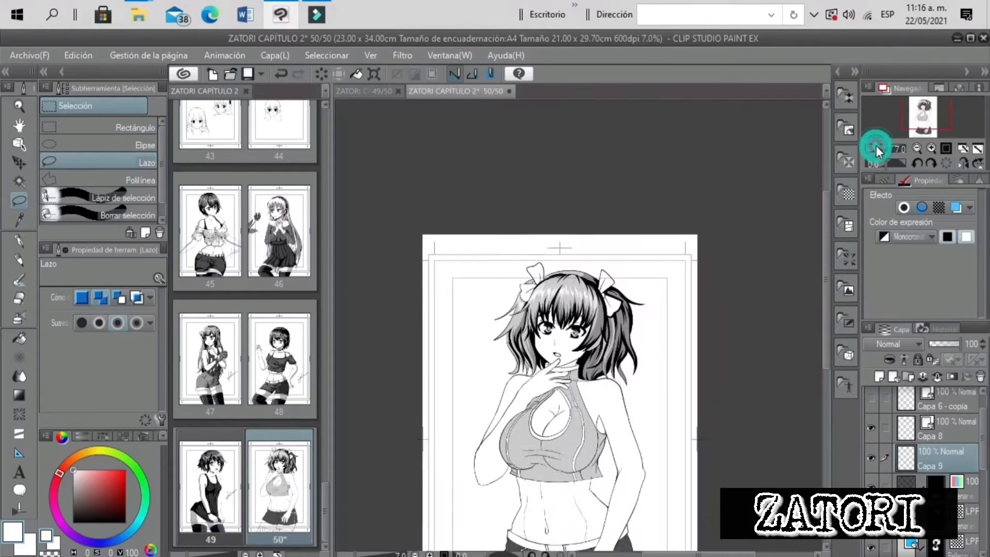
Add white lassoed highlights to the outer pointed strand of the left pigtail
left_click_drag(877, 147, 879, 148)
left_click(962, 163)
left_click(962, 163)
left_click(922, 106)
left_click(931, 148)
left_click(931, 148)
left_click_drag(479, 324, 503, 293)
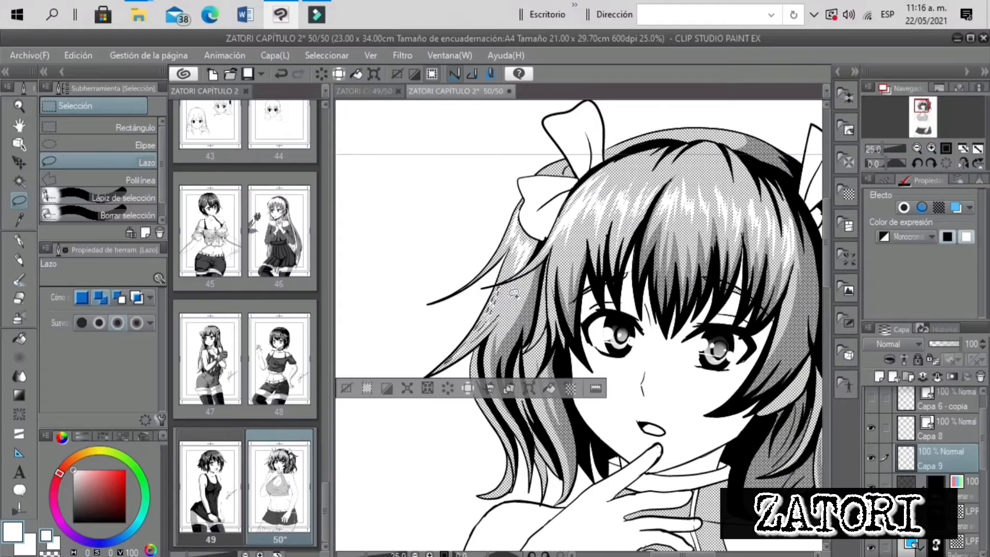
left_click(550, 388)
left_click(348, 389)
Lasso highlights on the lower strands of the left pigtail beside the face and fill each selection with white
mouse_move(527, 372)
left_mouse_down()
mouse_move(546, 417)
mouse_move(533, 381)
left_mouse_up()
left_click(611, 440)
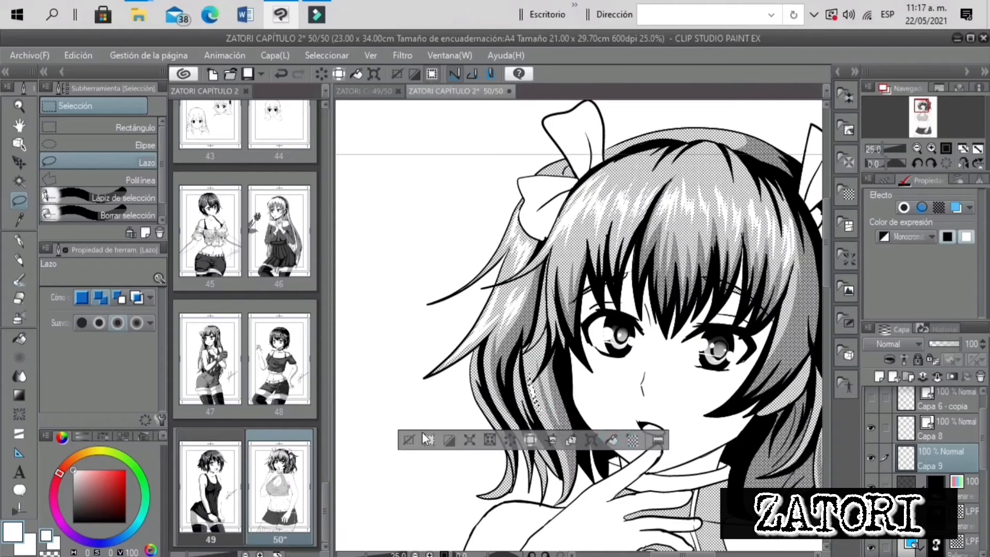
left_click(410, 440)
mouse_move(473, 362)
left_mouse_down()
mouse_move(478, 400)
mouse_move(492, 365)
mouse_move(498, 397)
mouse_move(559, 408)
mouse_move(547, 376)
left_mouse_up()
left_click(551, 424)
left_click(349, 423)
left_click(565, 418)
left_click(361, 422)
left_click(597, 426)
left_click(392, 425)
left_click(627, 429)
left_click(423, 428)
Lasso additional highlight shapes in the front bangs and fill them with white
left_click_drag(884, 148, 885, 147)
left_click(923, 103)
mouse_move(617, 241)
left_mouse_down()
mouse_move(601, 246)
mouse_move(688, 248)
mouse_move(702, 260)
left_mouse_up()
left_click(722, 287)
left_click(519, 288)
Add a white lassoed highlight to the long side lock at the right of the face
left_click_drag(884, 149, 883, 149)
left_click_drag(922, 105, 926, 106)
left_click(931, 148)
left_click_drag(598, 271, 580, 318)
left_click(658, 342)
left_click(455, 342)
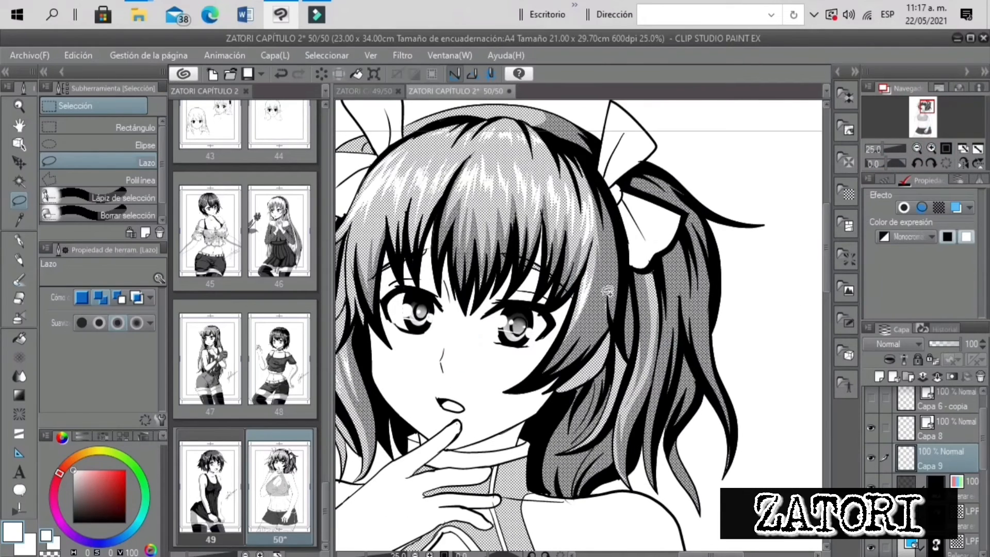
Lasso thin highlights on the right pigtail's strands and the lock next to it, and fill them with white
left_click_drag(654, 294, 653, 303)
mouse_move(669, 327)
left_mouse_down()
mouse_move(676, 296)
mouse_move(682, 320)
left_mouse_up()
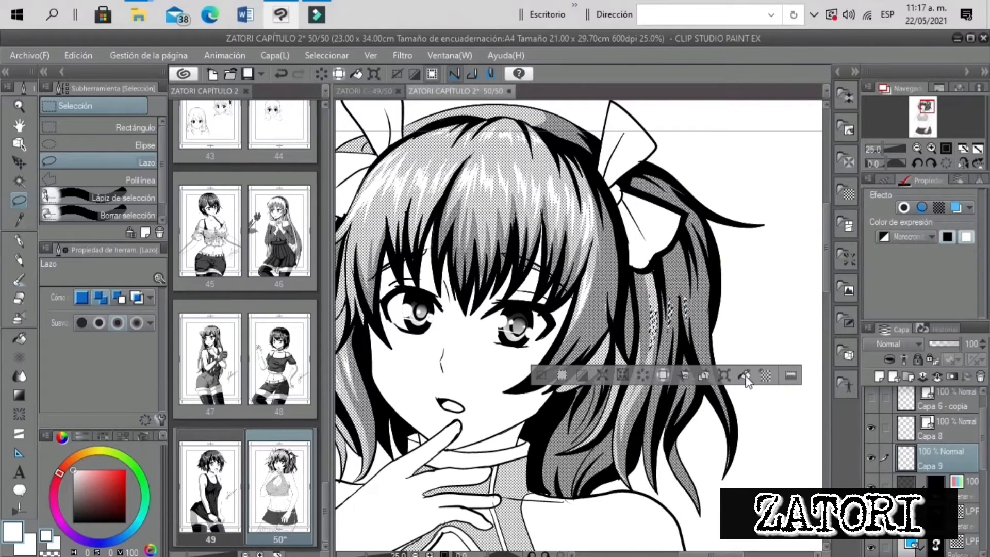
left_click(747, 378)
left_click(544, 378)
left_click_drag(599, 307, 591, 302)
left_click(670, 350)
left_click(467, 351)
left_click_drag(883, 147, 882, 147)
key("ctrl+z")
left_click(463, 354)
Add white lassoed highlights to the hair behind the left bow and along the top edge of the head
left_click_drag(913, 118, 918, 103)
left_click(932, 147)
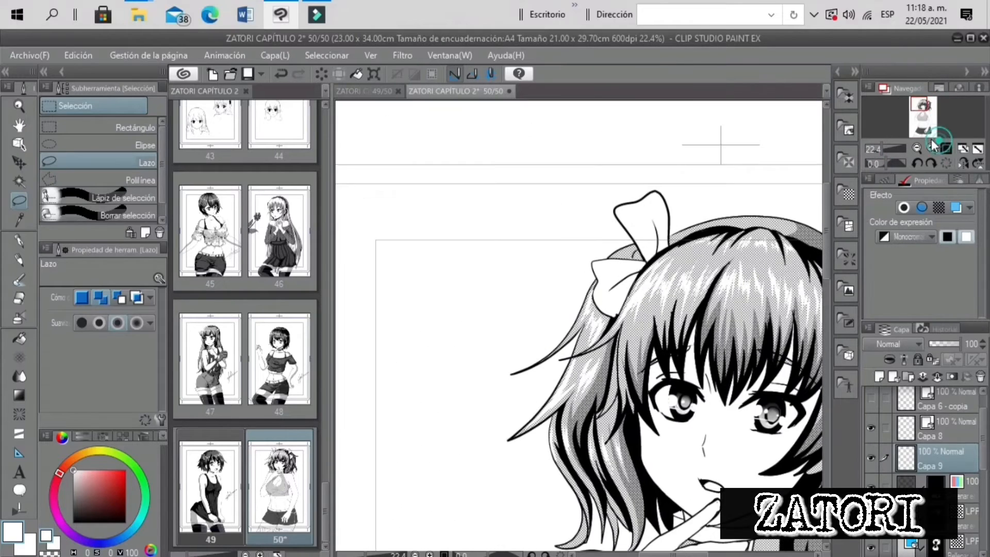
left_click(932, 148)
left_click_drag(656, 216, 637, 221)
left_click_drag(719, 196, 781, 171)
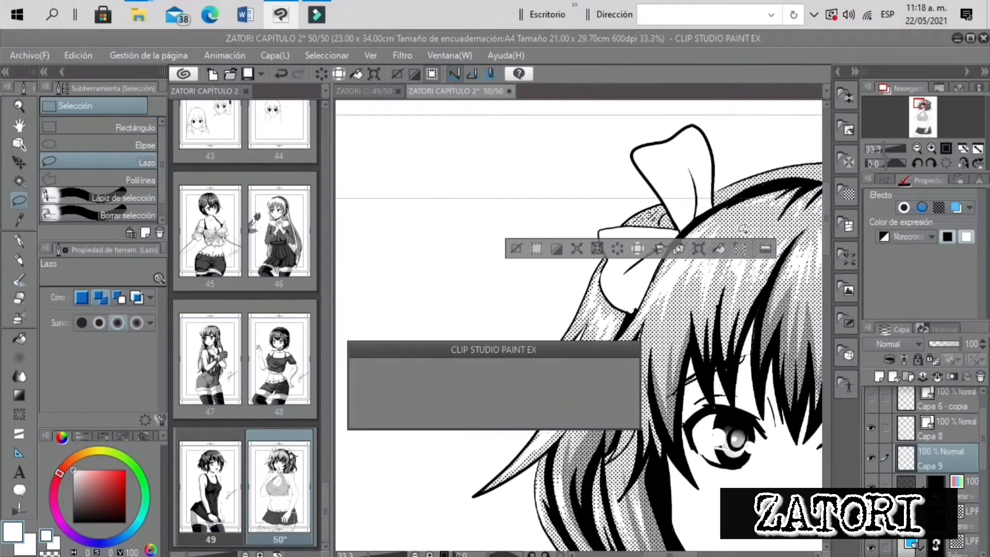
left_click(719, 249)
left_click(515, 249)
left_click_drag(719, 195, 721, 199)
left_click(761, 222)
left_click(559, 223)
Lasso several small highlight shapes across the left side of the hair and bangs, and fill them with white
left_click_drag(884, 147, 879, 147)
left_click(920, 106)
double_click(930, 148)
double_click(931, 148)
mouse_move(619, 242)
left_mouse_down()
mouse_move(617, 305)
mouse_move(621, 246)
left_mouse_up()
left_click_drag(643, 246, 649, 258)
mouse_move(669, 238)
left_mouse_down()
mouse_move(671, 250)
mouse_move(675, 243)
left_mouse_up()
left_click_drag(721, 220, 714, 229)
mouse_move(738, 212)
left_mouse_down()
mouse_move(744, 243)
mouse_move(748, 221)
left_mouse_up()
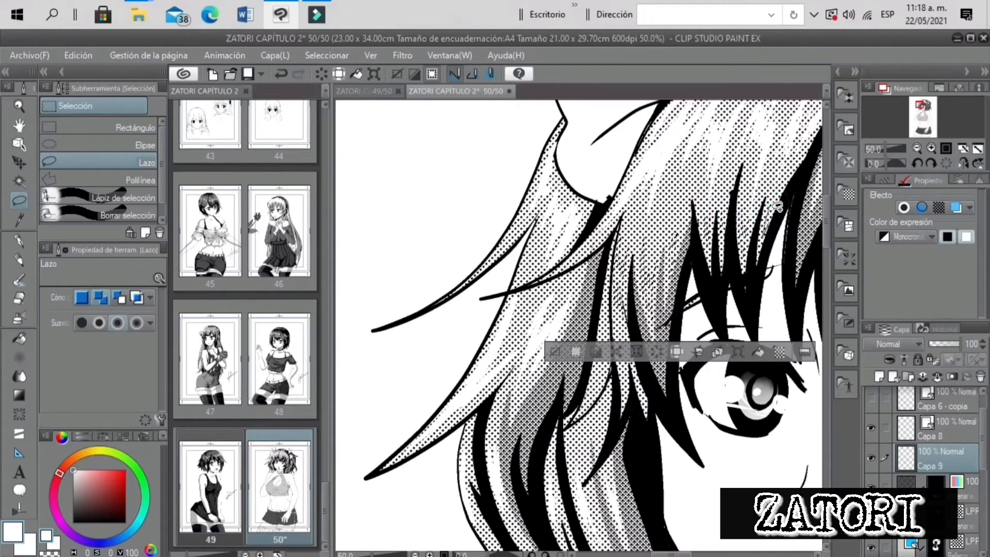
left_click(759, 352)
left_click(557, 353)
Lasso another series of thin highlight shapes further along the bangs, fill them with white and clear the selection
left_click_drag(885, 149, 883, 149)
left_click(923, 105)
left_click_drag(923, 105, 923, 104)
mouse_move(622, 273)
left_mouse_down()
mouse_move(623, 310)
mouse_move(623, 276)
left_mouse_up()
mouse_move(632, 277)
left_mouse_down()
mouse_move(635, 304)
mouse_move(668, 311)
left_mouse_up()
mouse_move(685, 303)
left_mouse_down()
mouse_move(687, 283)
mouse_move(688, 304)
left_mouse_up()
mouse_move(706, 281)
left_mouse_down()
mouse_move(709, 309)
mouse_move(794, 330)
left_mouse_up()
left_click(761, 363)
left_click(558, 364)
left_click_drag(877, 147, 883, 143)
Set up the G pen with black ink and a brush size of 15.0
left_click_drag(982, 474, 982, 524)
left_click(947, 493)
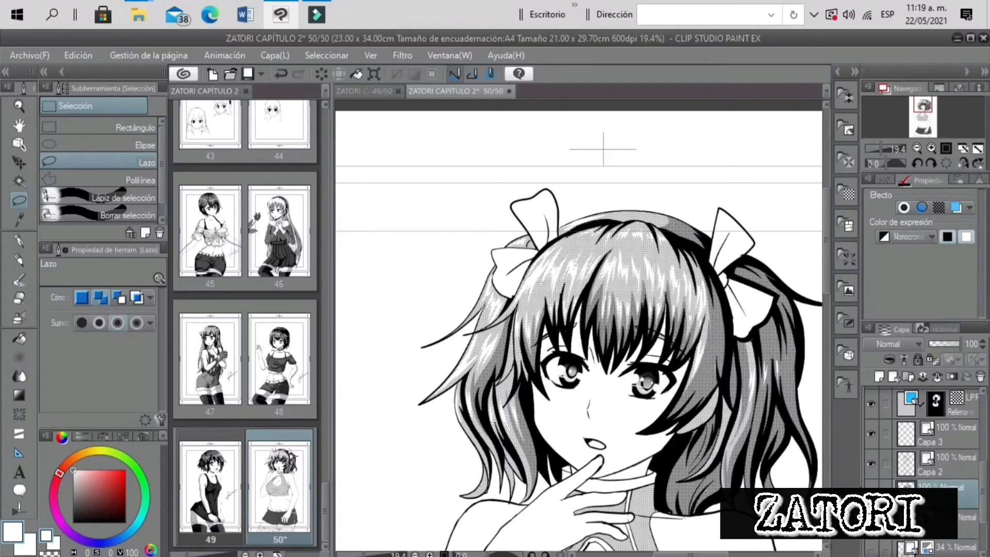
left_click(19, 241)
left_click(139, 294)
left_click(140, 294)
left_click(141, 292)
scroll(575, 329, "up", 3)
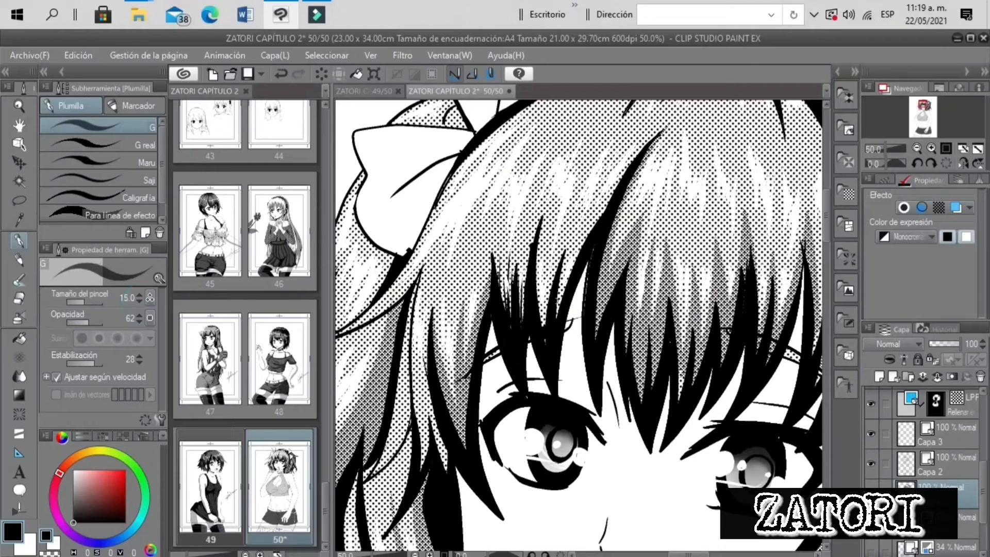
left_click_drag(545, 262, 547, 340)
key("ctrl+z")
key("ctrl+z")
key("ctrl+z")
key("ctrl+z")
key("ctrl+z")
On a new layer above the highlights, draw black tapered strokes up the lock beside the left eye
left_click_drag(981, 478, 982, 396)
left_click(949, 484)
left_click(889, 360)
left_click(889, 359)
left_click_drag(471, 451, 466, 396)
left_click_drag(466, 458, 438, 340)
left_click_drag(470, 444, 475, 291)
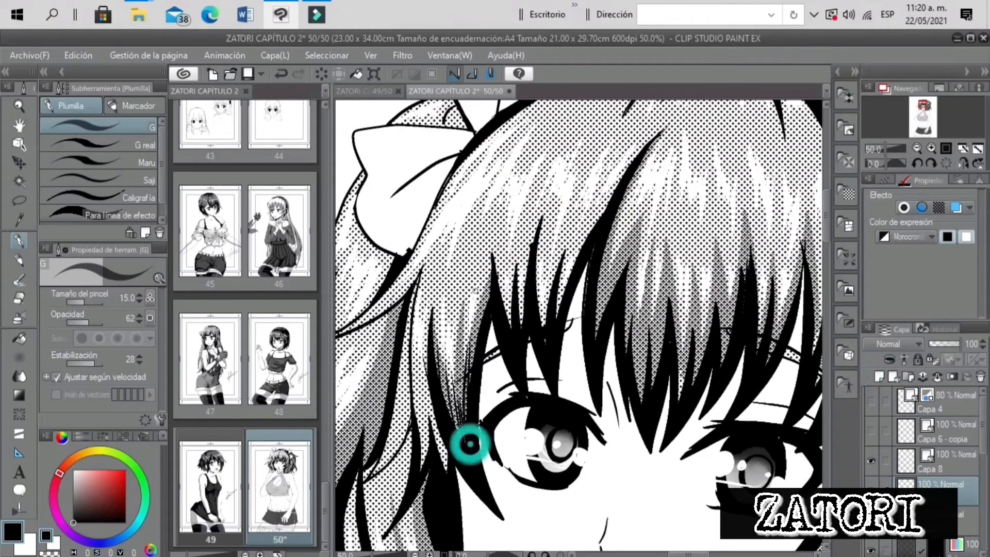
Draw black tapered strokes upward from the tips of the bangs between the left eye and the centre
left_click_drag(510, 330, 508, 263)
left_click_drag(542, 354, 547, 266)
left_click_drag(555, 332, 569, 256)
left_click_drag(593, 357, 614, 262)
Continue the black tapered strokes through the centre and right bangs to the side lock beside the right eye
left_click_drag(887, 149, 884, 150)
left_click_drag(669, 371, 682, 308)
left_click_drag(693, 350, 700, 287)
left_click_drag(718, 374, 732, 286)
left_click_drag(729, 361, 751, 291)
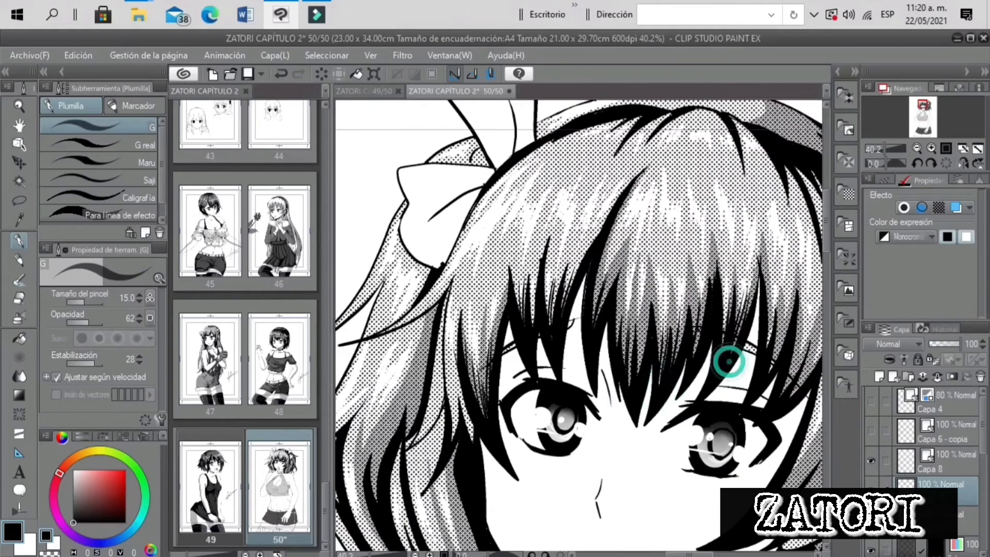
mouse_move(768, 377)
left_mouse_down()
mouse_move(790, 316)
mouse_move(783, 308)
left_mouse_up()
mouse_move(780, 410)
left_mouse_down()
mouse_move(804, 332)
mouse_move(817, 346)
left_mouse_up()
left_click_drag(645, 138, 685, 109)
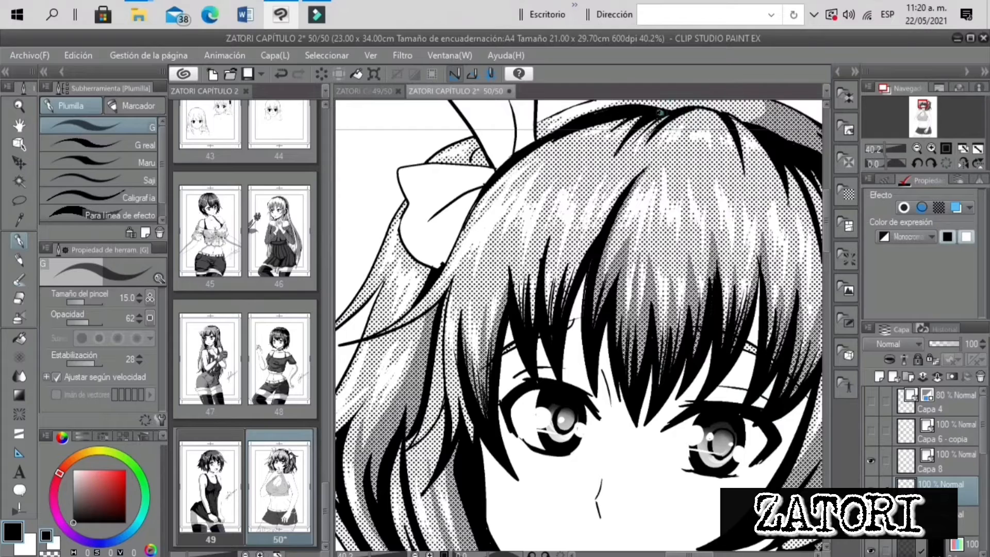
key("ctrl+z")
Add black tapered strokes to the strands of the left pigtail
left_click(880, 147)
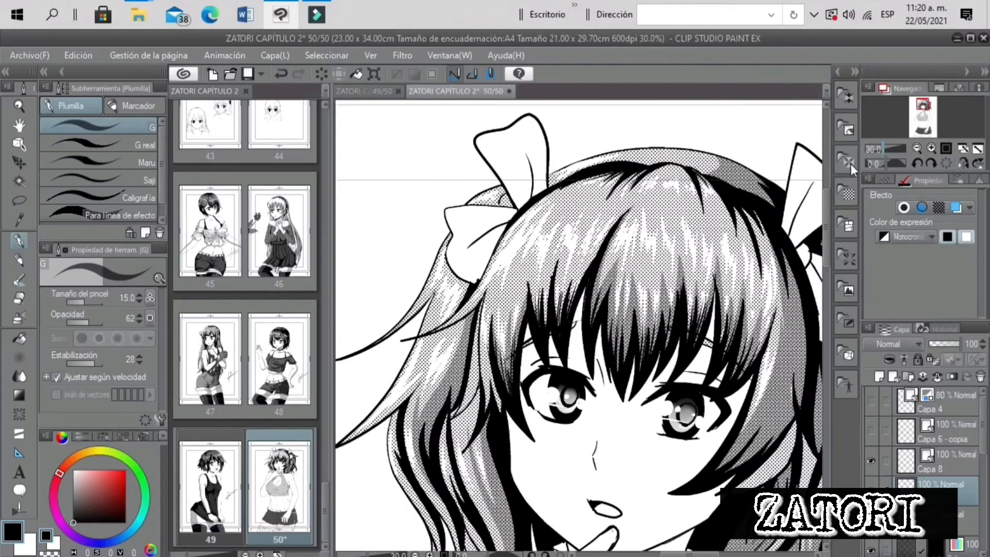
left_click_drag(475, 314, 537, 222)
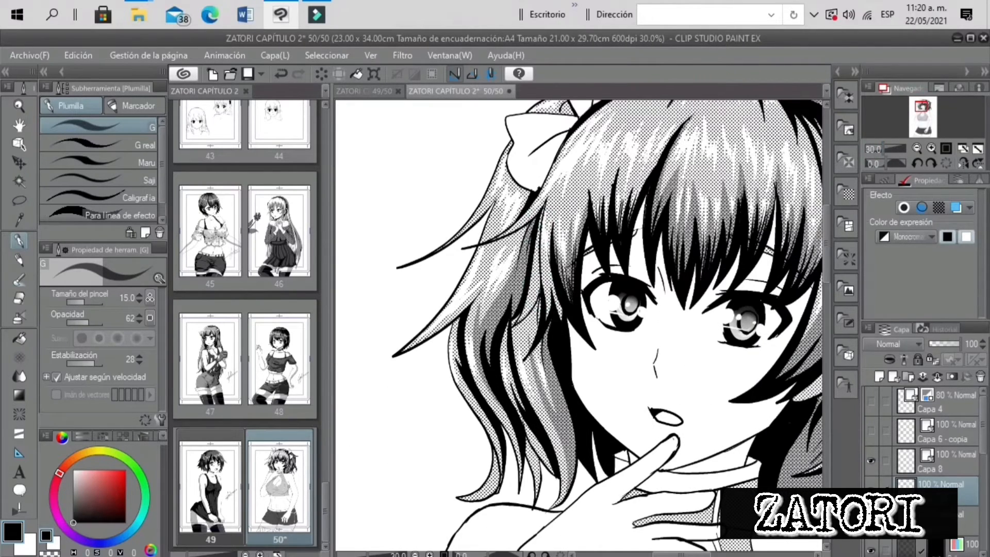
left_click_drag(493, 379, 490, 309)
Draw black tapered strokes on the side lock right of the face and along the right pigtail's strands
left_click_drag(732, 361, 489, 329)
left_click_drag(537, 342, 581, 291)
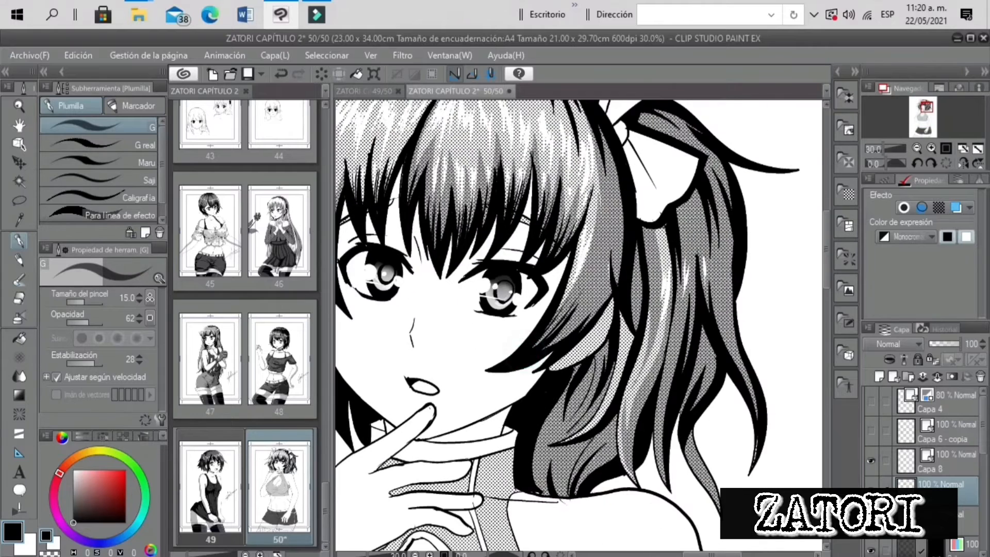
key("ctrl+z")
left_click_drag(525, 353, 565, 316)
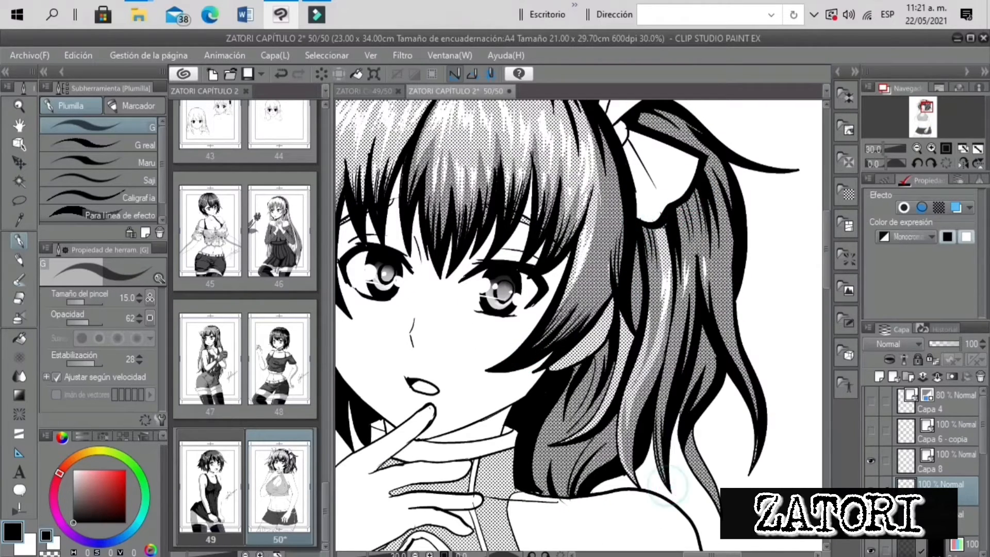
left_click_drag(757, 425, 730, 330)
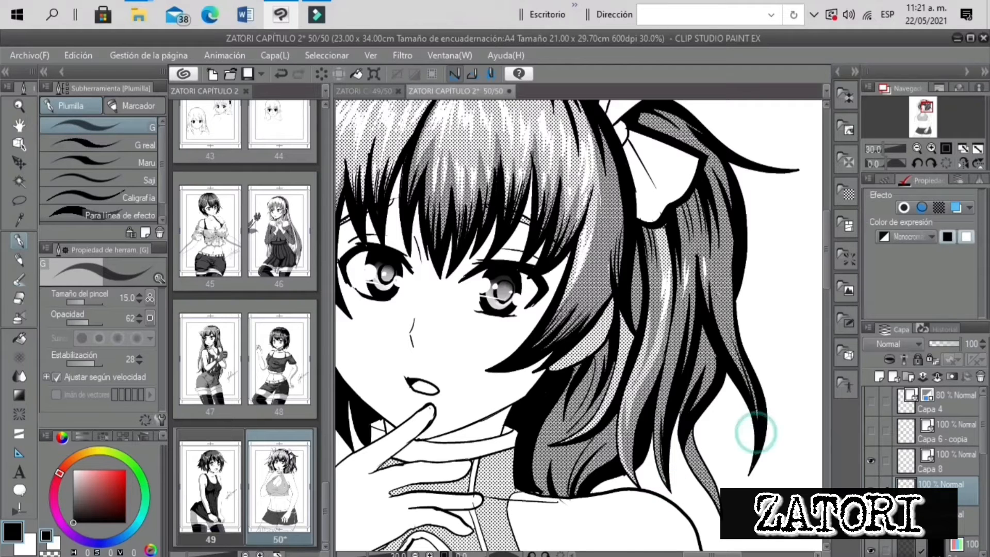
left_click(635, 122)
Add further black strand strokes to the right pigtail, the crown and the side lock next to the right bow
left_click(916, 148)
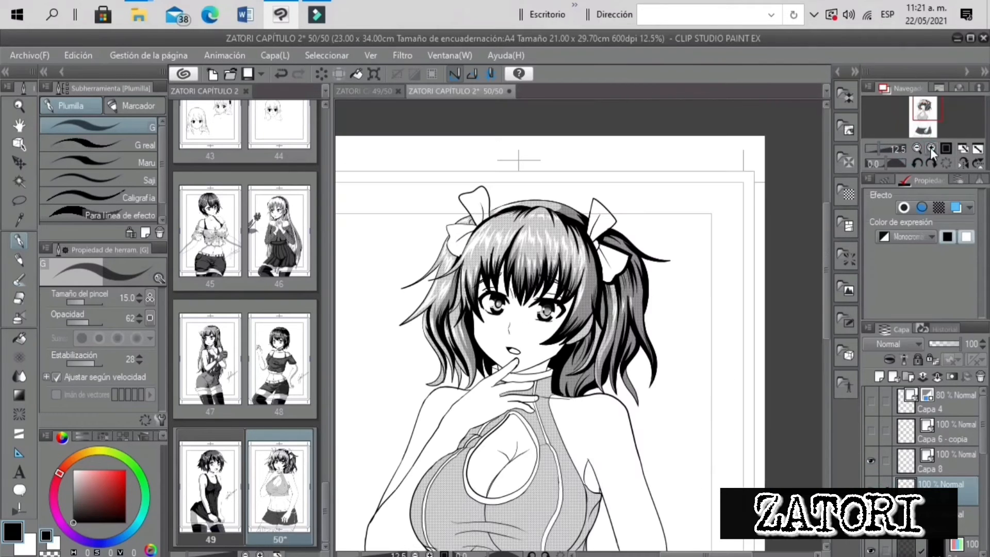
left_click(931, 149)
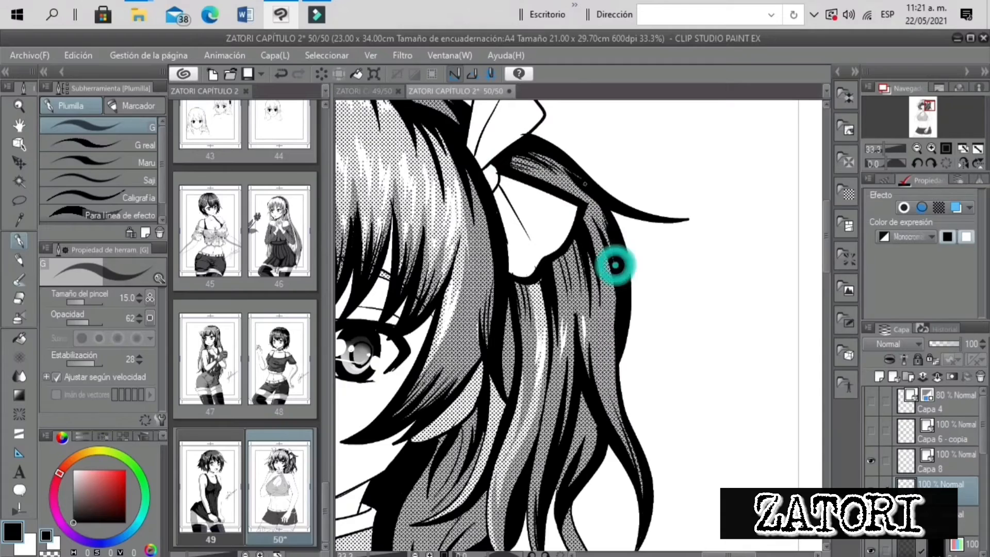
scroll(614, 265, "down", 3)
scroll(650, 305, "up", 3)
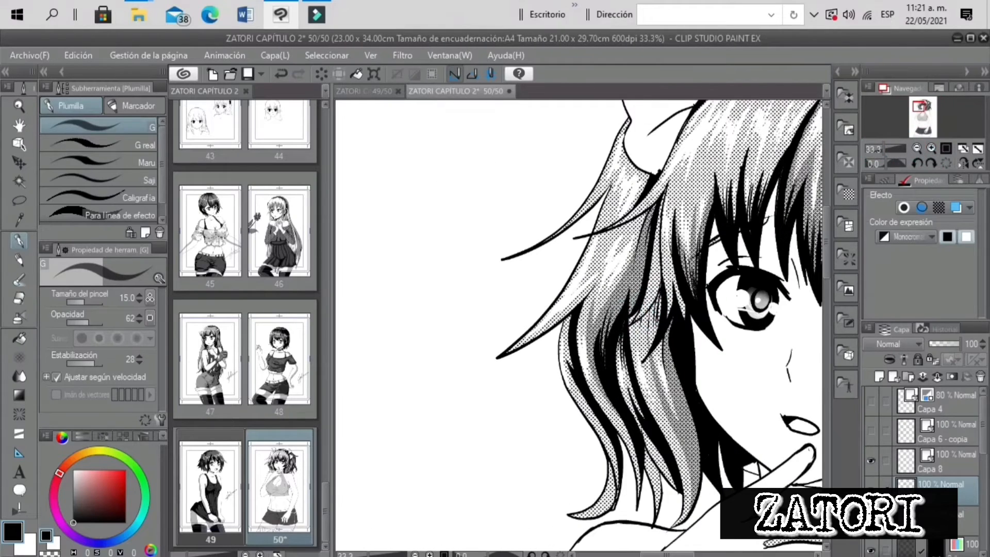
left_click_drag(884, 148, 879, 148)
scroll(732, 170, "up", 2)
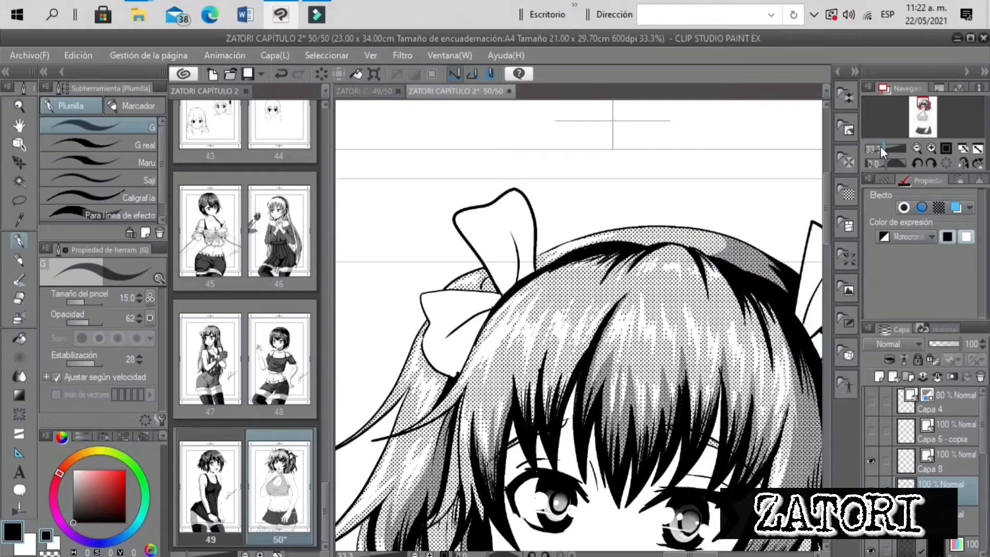
left_click_drag(883, 148, 879, 148)
scroll(520, 351, "up", 1)
left_click(521, 351)
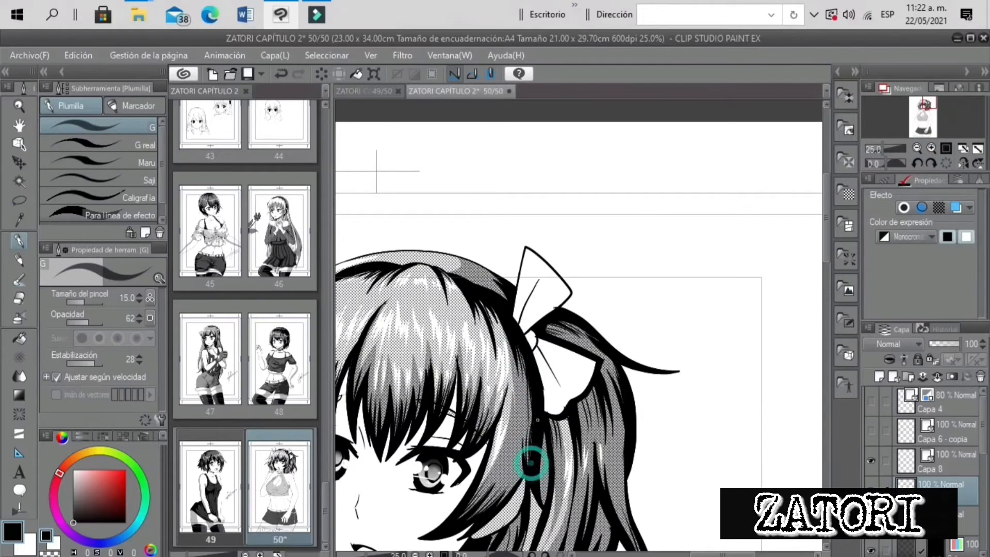
left_click(925, 106)
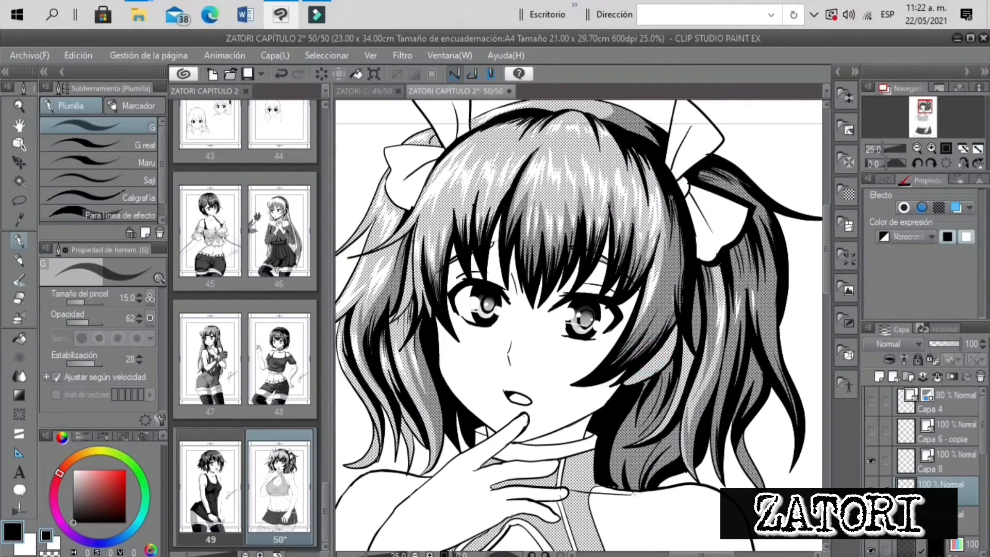
left_click_drag(883, 149, 882, 148)
right_click(682, 299)
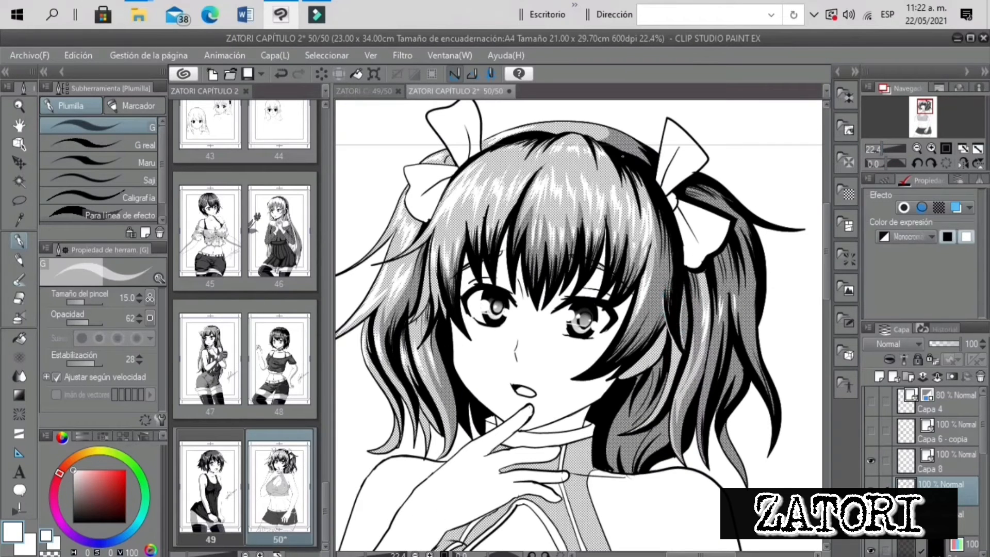
right_click(448, 328)
left_click_drag(518, 205, 503, 285)
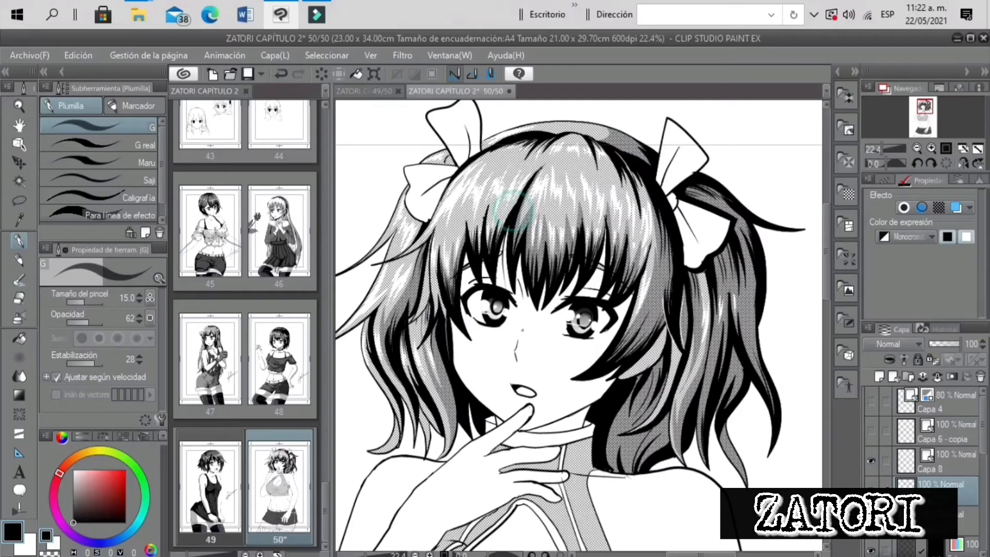
left_click_drag(750, 219, 758, 299)
key("ctrl+z")
left_click_drag(638, 282, 598, 359)
key("ctrl+z")
key("ctrl+z")
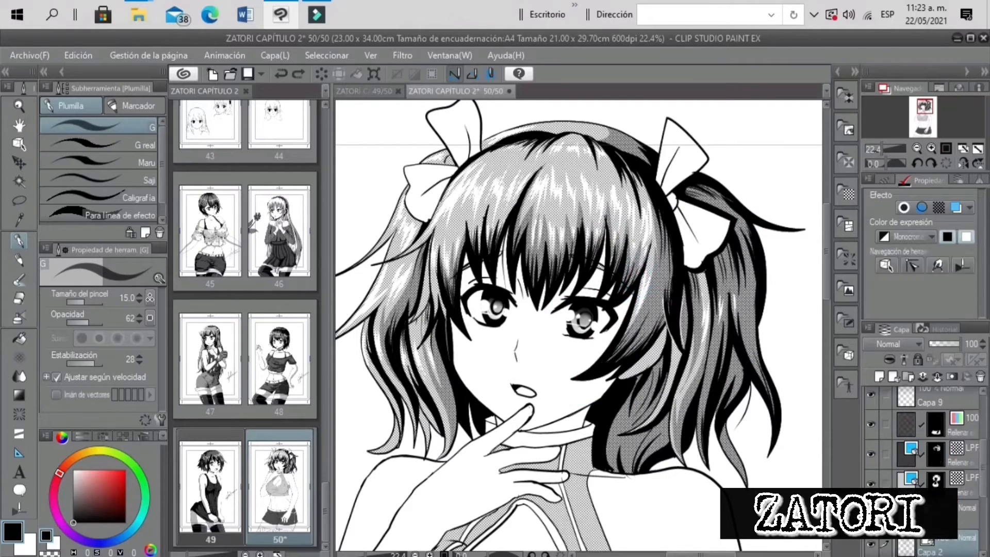
key("ctrl+y")
left_click_drag(635, 282, 588, 365)
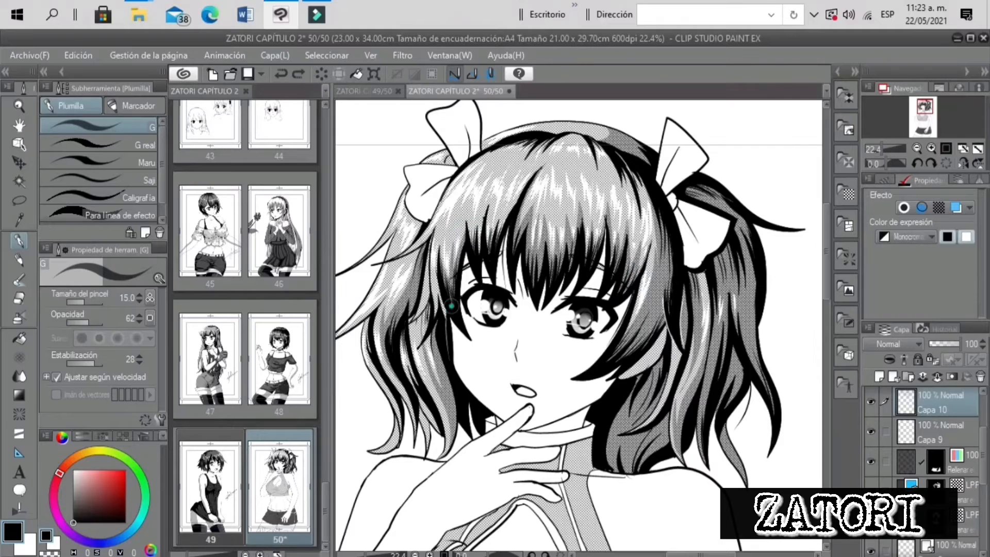
Lasso a shadow patch on the forehead above the right eye and apply a circle tone with frequency 85.0 and density 30
left_click_drag(883, 149, 883, 159)
left_click(963, 163)
left_click(963, 162)
left_click(877, 147)
key("m")
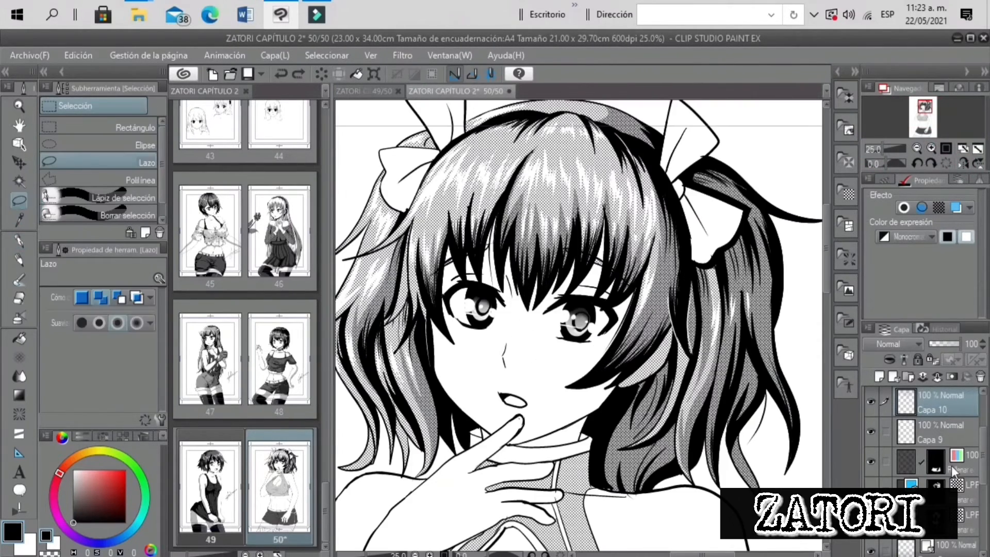
left_click(951, 464)
left_click_drag(607, 219, 605, 224)
left_click(686, 329)
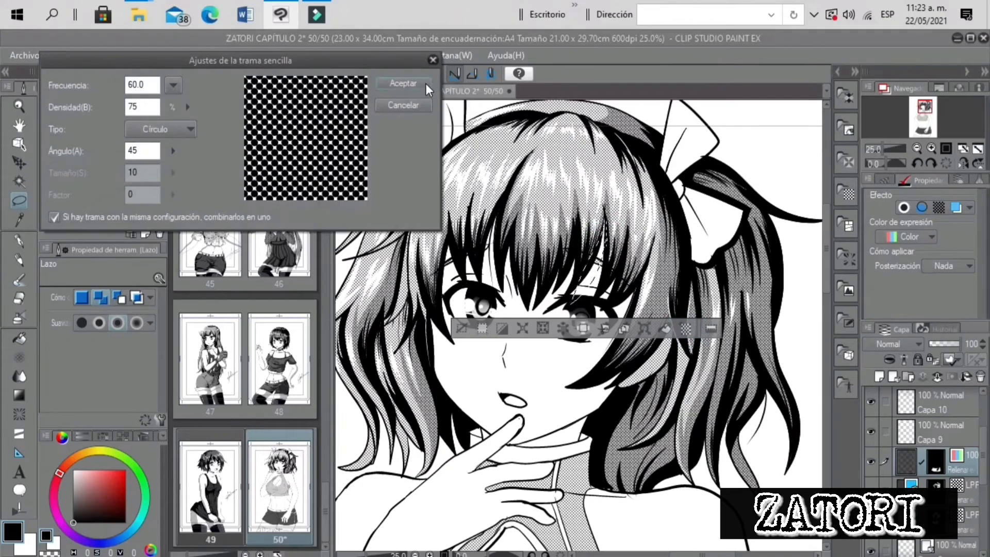
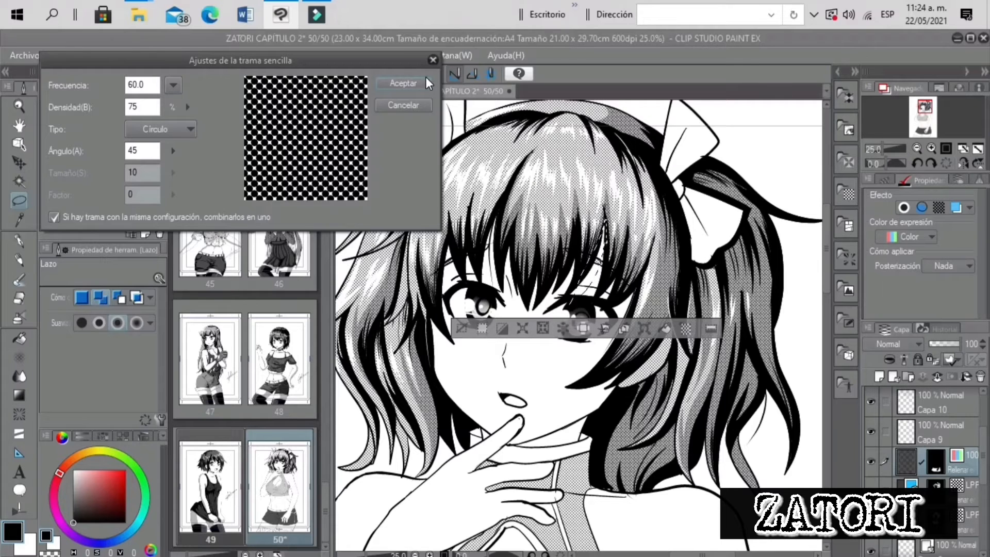
left_click(425, 78)
left_click(960, 277)
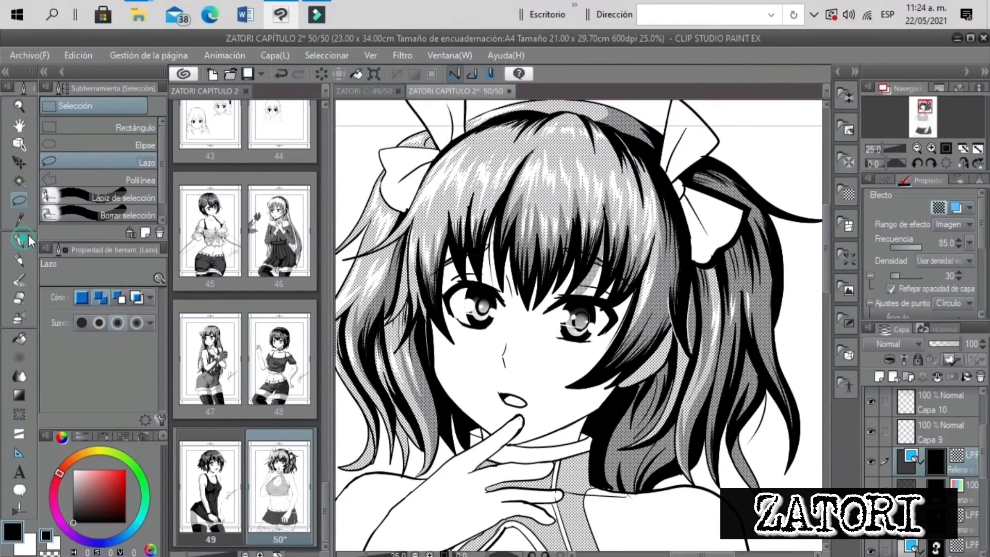
Outline the hair's shadows between the bangs on the forehead and fill them with the tone
key("p")
left_click(931, 148)
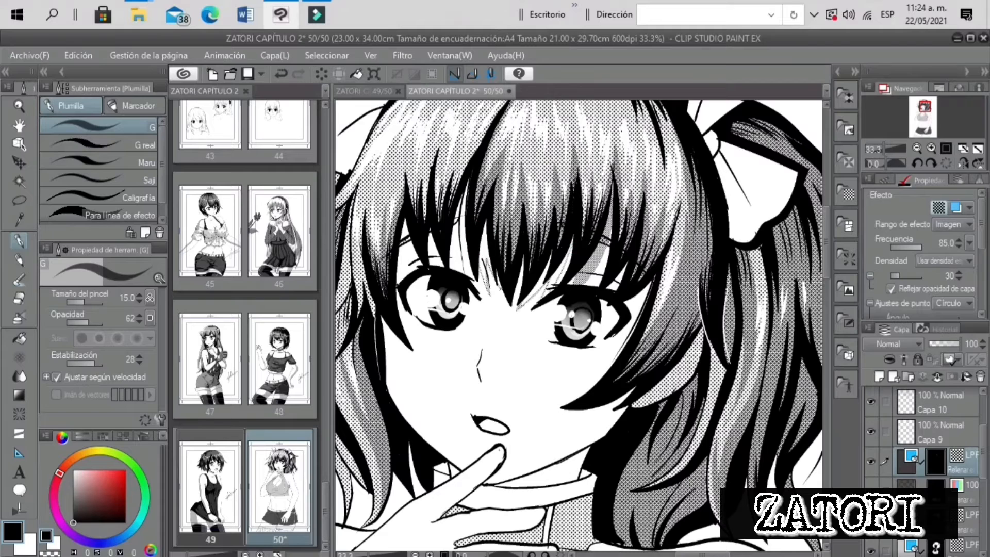
key("g")
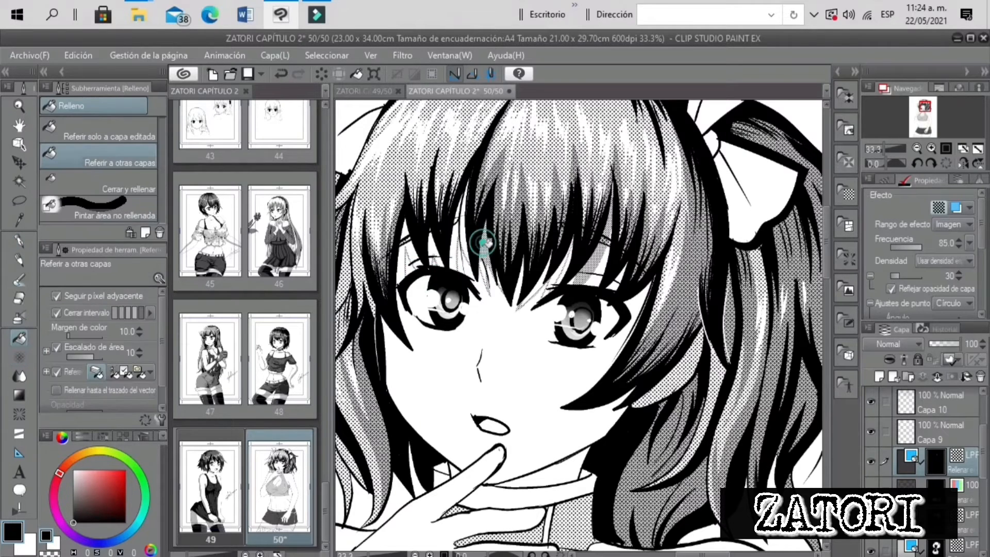
left_click(457, 254)
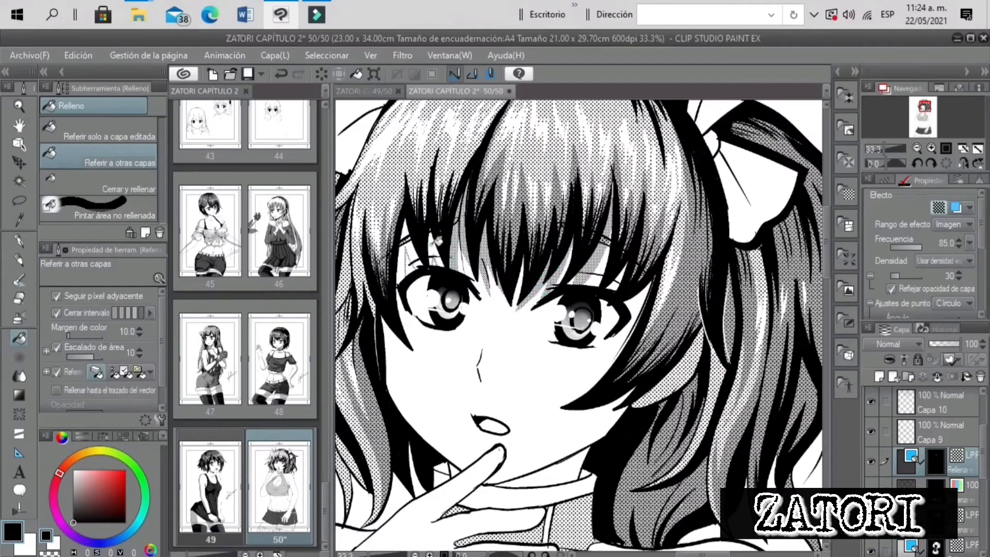
Outline the shadows cast by the right side lock on the cheek and jaw, and fill them with the tone
left_click(19, 241)
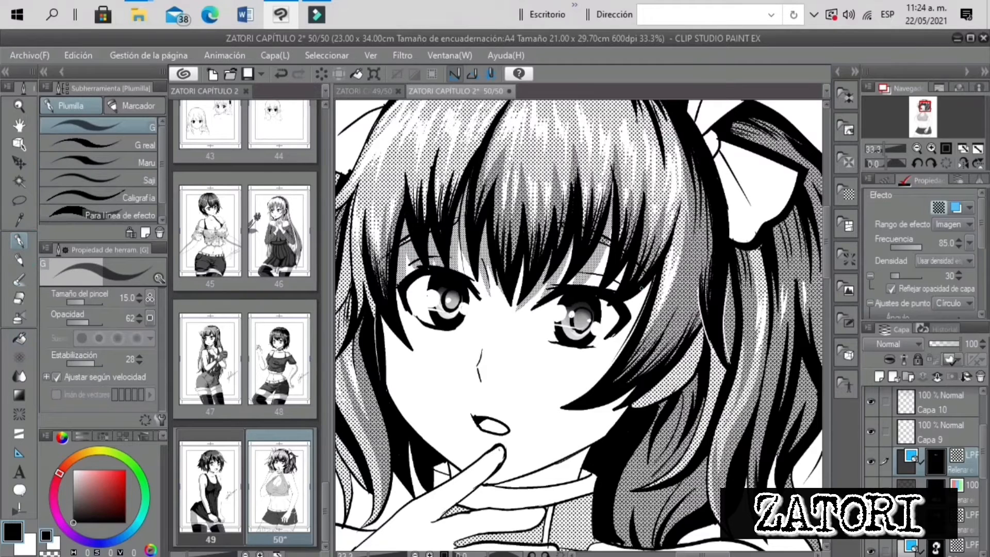
left_click(20, 341)
left_click(597, 375)
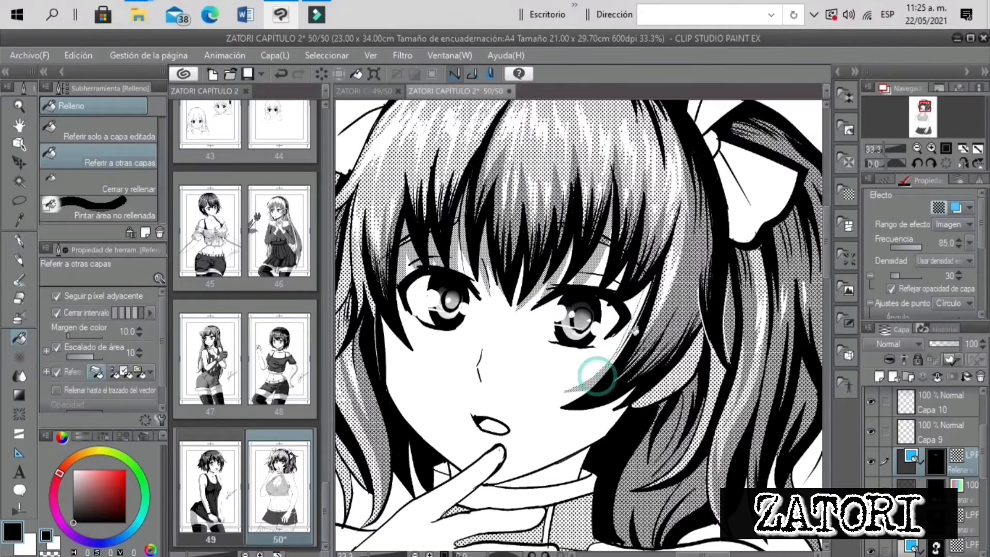
key("p")
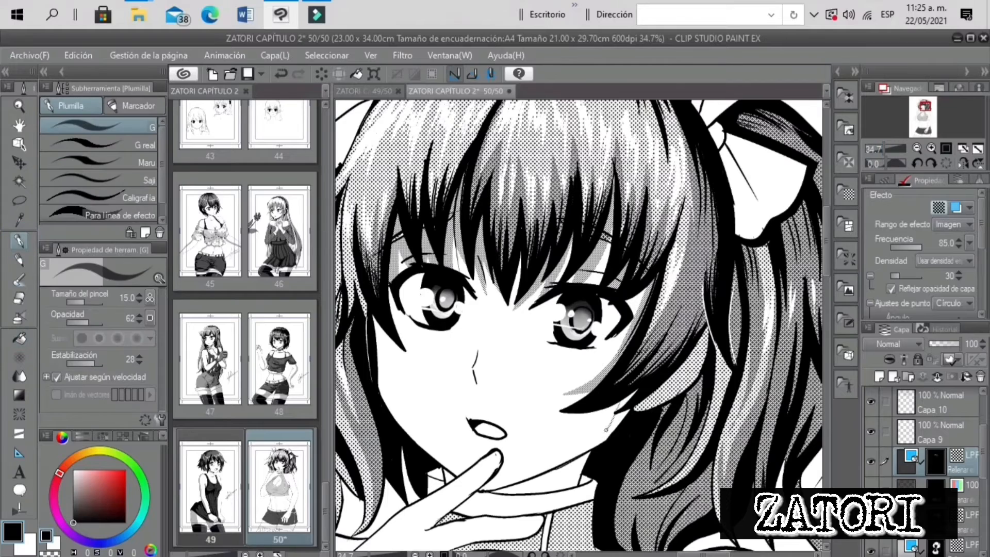
key("g")
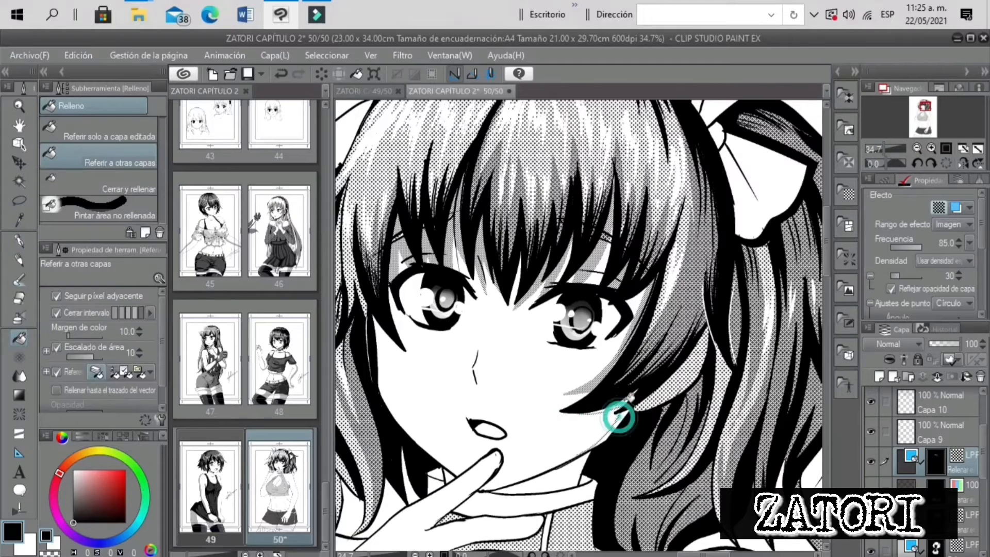
Fill the neck area below the chin with the tone
left_click_drag(873, 147, 884, 149)
left_click(22, 337)
left_click(556, 424)
left_click(501, 421)
On layer Capa 6, add solid black shadows to the neck under the chin and beside the finger
left_click(19, 241)
left_click_drag(925, 106, 925, 110)
left_click(551, 266, "ctrl+shift")
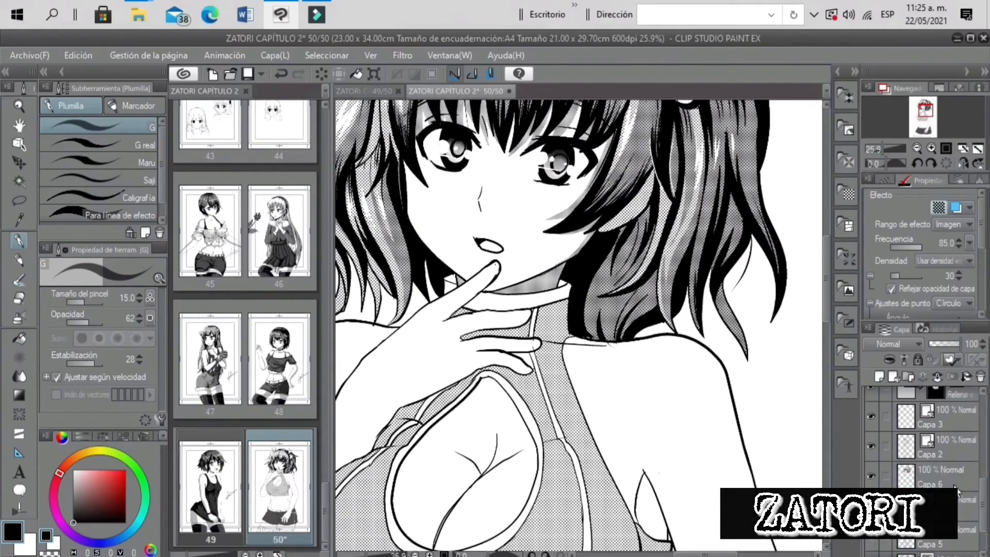
left_click(20, 337)
left_click(459, 281)
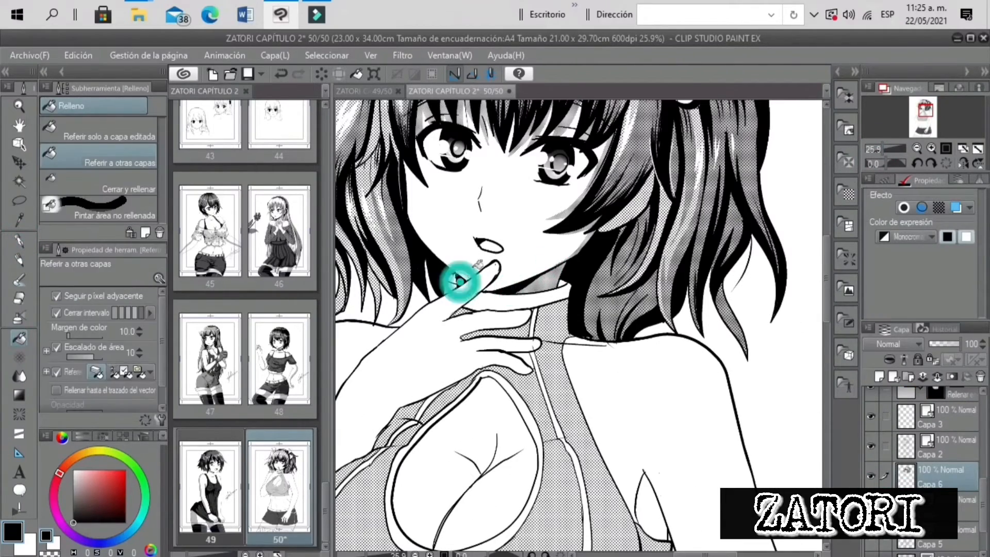
Save the page
left_click(878, 147)
left_click_drag(915, 119, 906, 111)
left_click(30, 55)
left_click(134, 159)
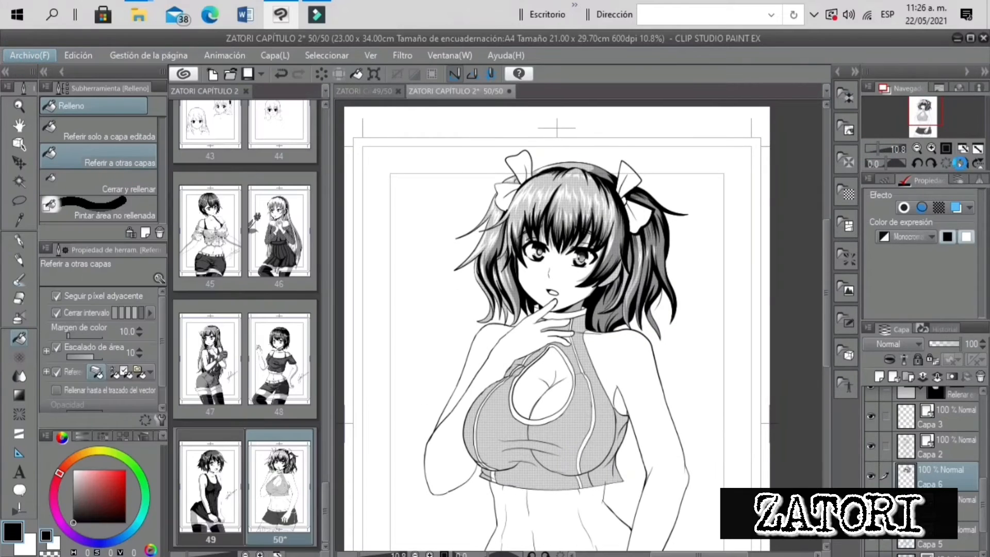
On the screentone layer, outline shadows along the shoulder, armhole and outer upper arm of the lowered arm, and fill them with tone
key("p")
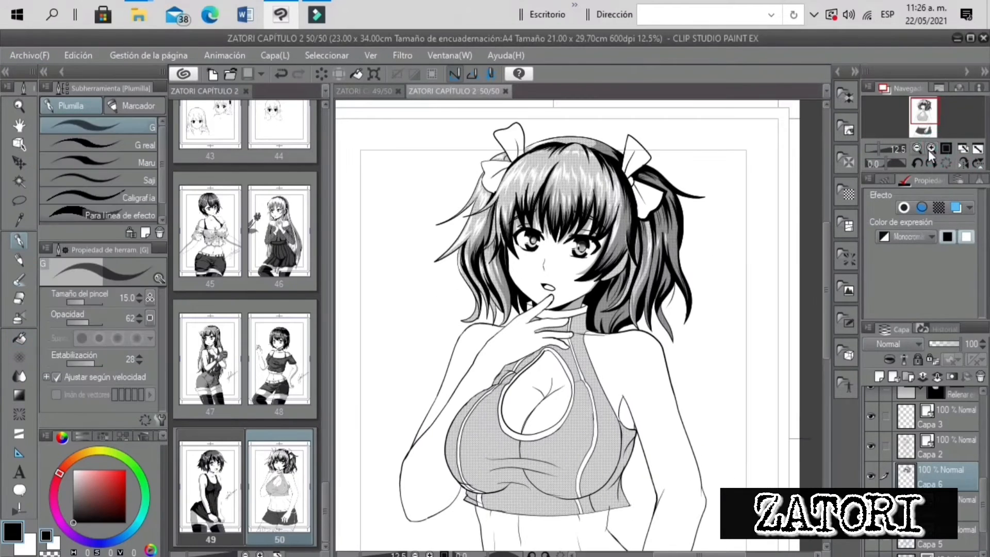
scroll(583, 330, "up", 3)
left_click_drag(983, 478, 982, 441)
left_click(935, 417)
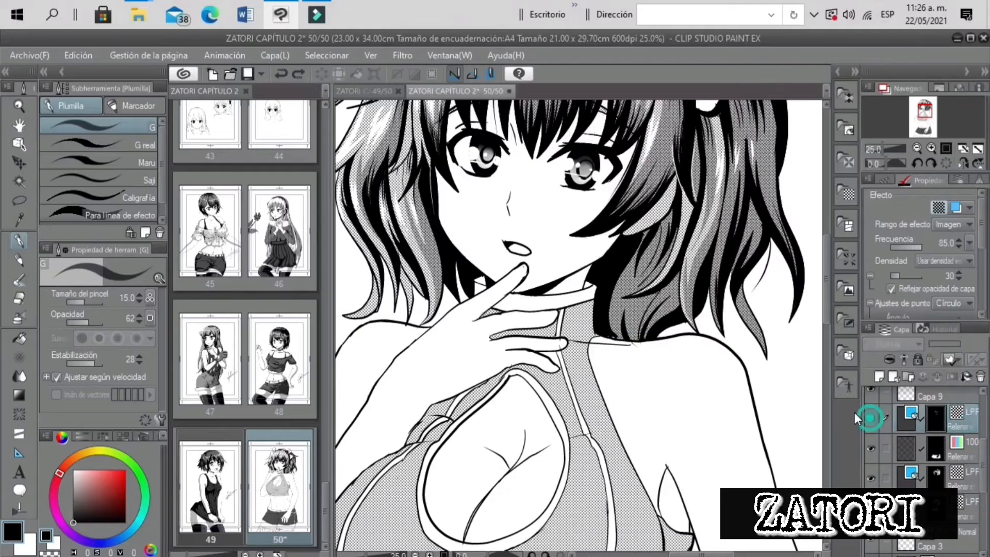
left_click_drag(619, 339, 602, 377)
left_click(916, 148)
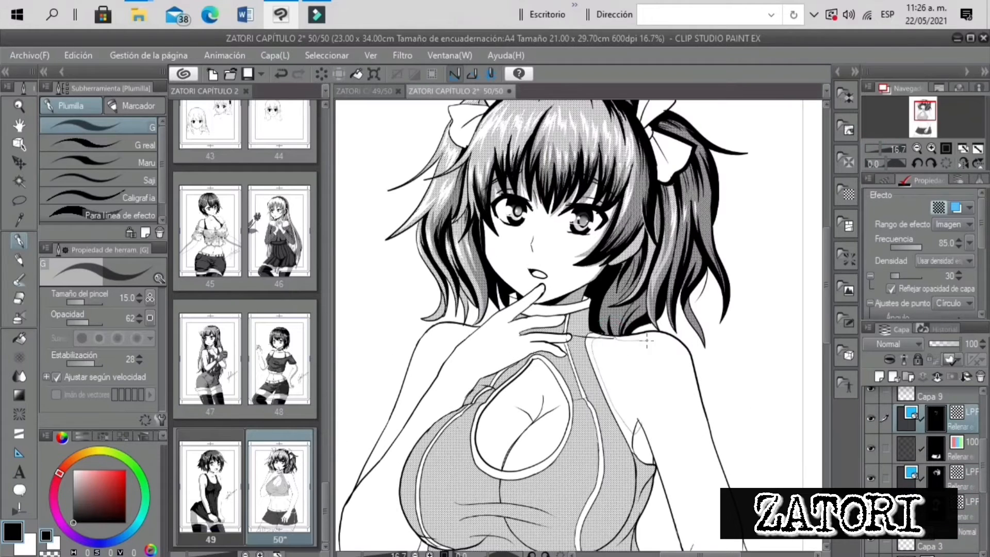
left_click_drag(709, 459, 713, 486)
key("ctrl+z")
left_click_drag(610, 339, 495, 255)
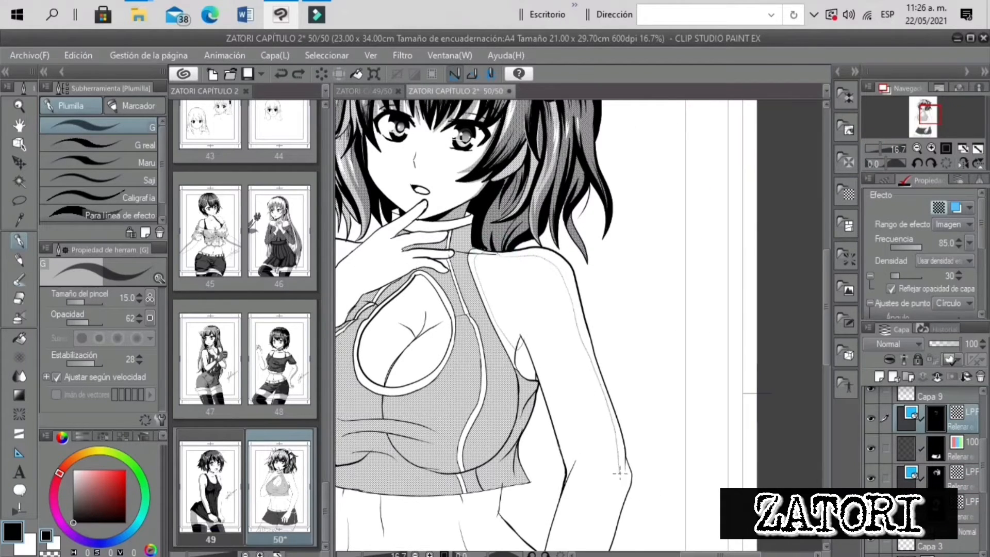
key("g")
left_click(473, 260)
left_click_drag(871, 149, 879, 149)
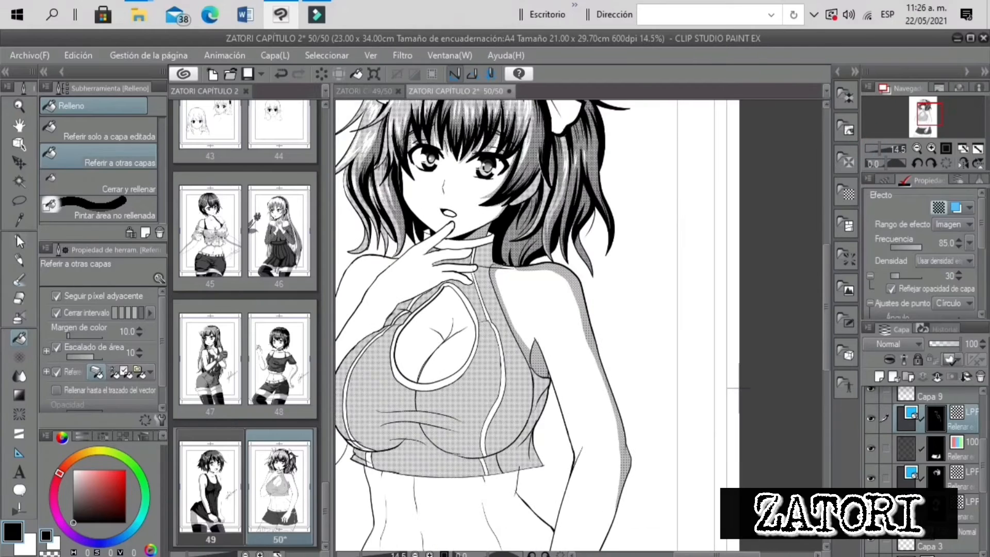
Draw a shadow edge down the outer upper arm to the elbow and fill the strip with tone
key("p")
left_click_drag(590, 349, 619, 483)
key("g")
left_click(600, 373)
Outline a shadow along the outer forearm from the elbow to the hand and fill it with tone
left_click_drag(925, 116, 914, 124)
key("p")
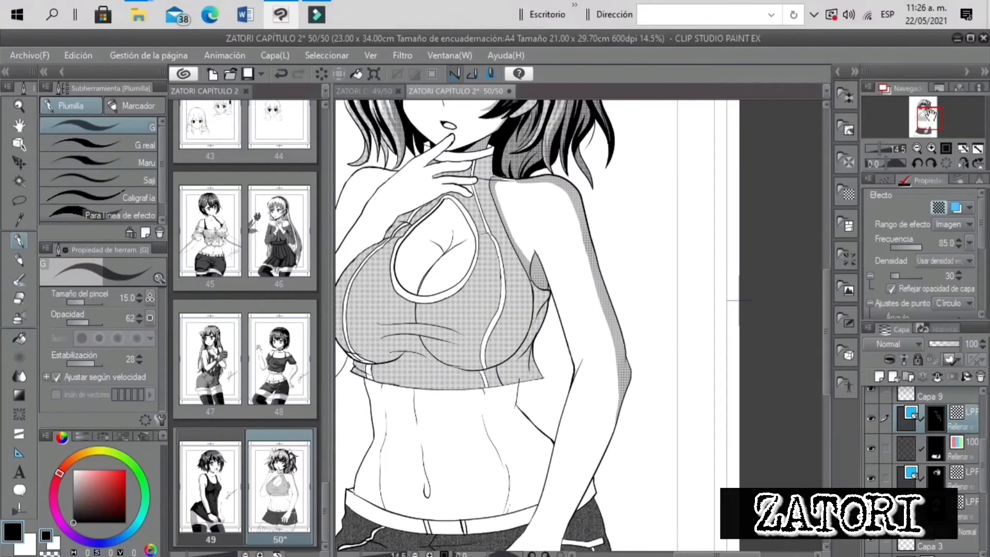
left_click_drag(617, 375, 675, 257)
left_click_drag(675, 260, 634, 377)
key("g")
left_click(663, 318)
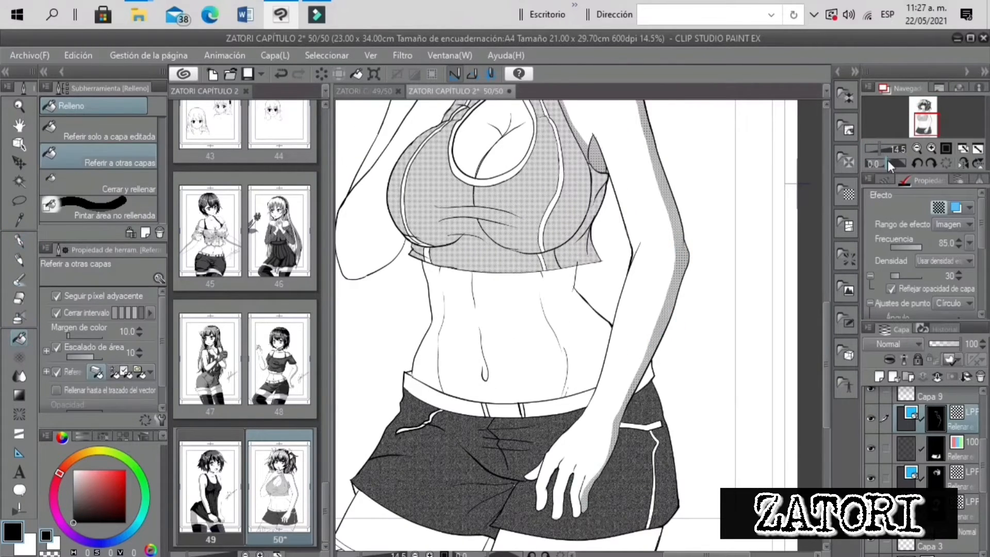
Outline shadows on the fingers, hand and underside of the raised forearm, and fill them with tone
left_click_drag(876, 148, 878, 149)
key("p")
scroll(419, 185, "up", 3)
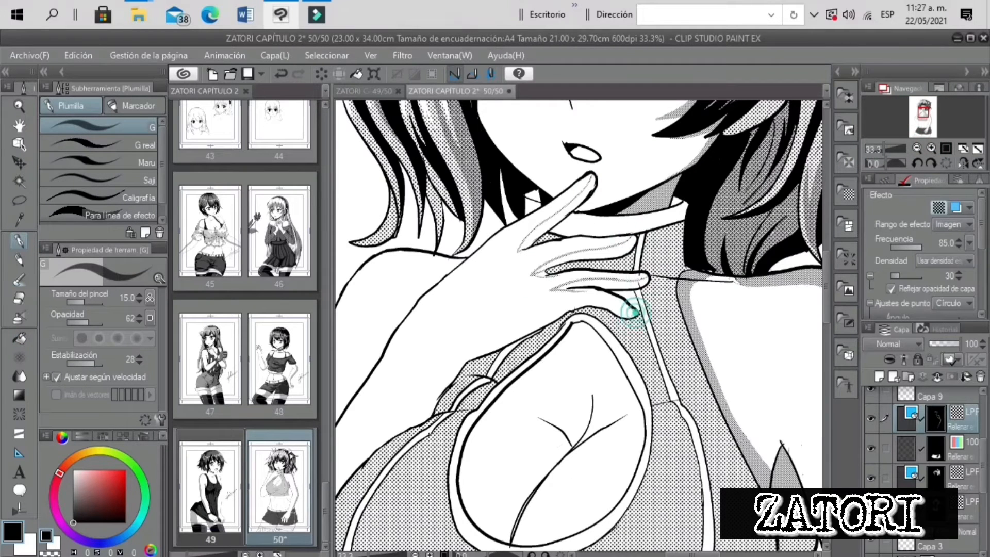
key("g")
left_click(562, 206)
left_click(600, 263)
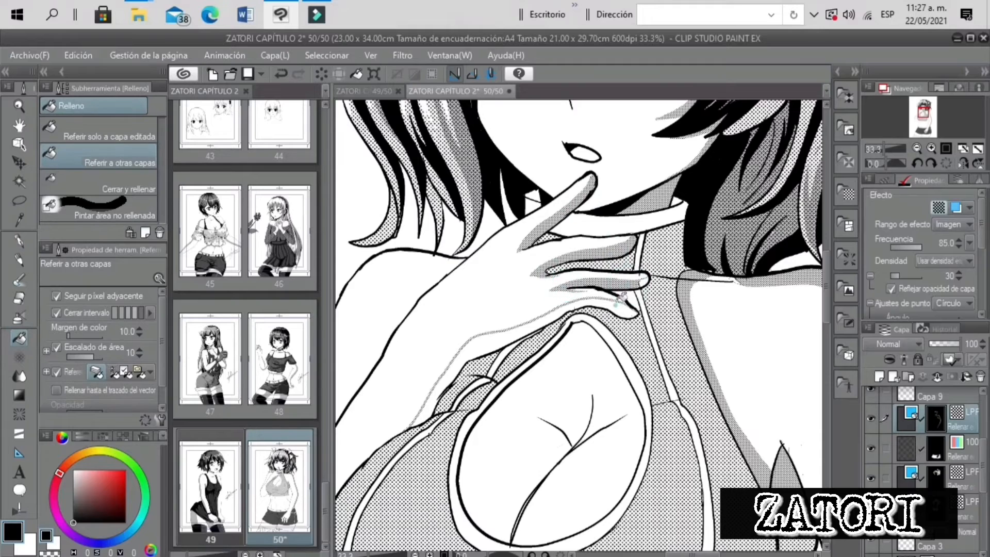
left_click(616, 304)
Outline the shadow cast on the abdomen just below the hem of the crop top and fill it with tone
left_click_drag(884, 148, 878, 149)
left_click_drag(923, 111, 921, 124)
key("p")
left_click(883, 148)
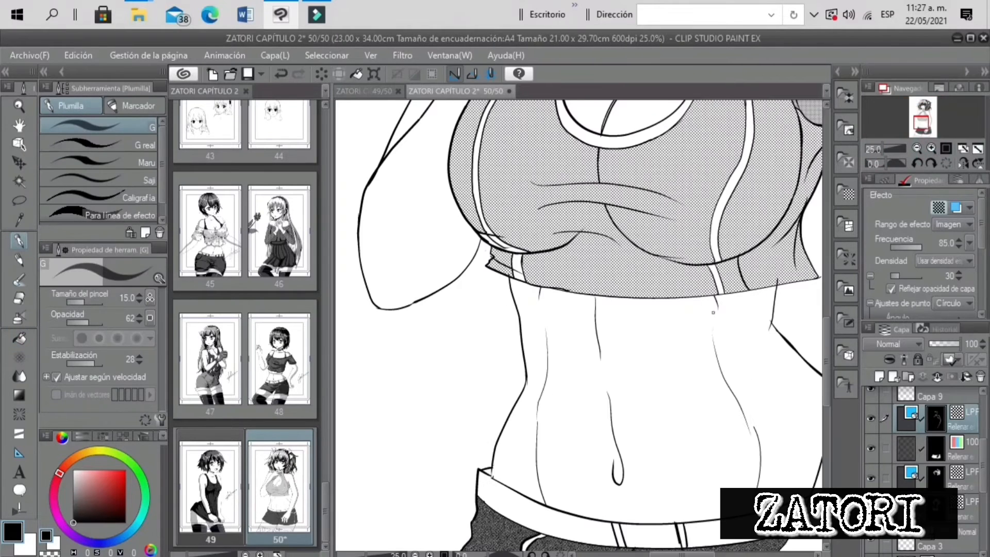
left_click(21, 338)
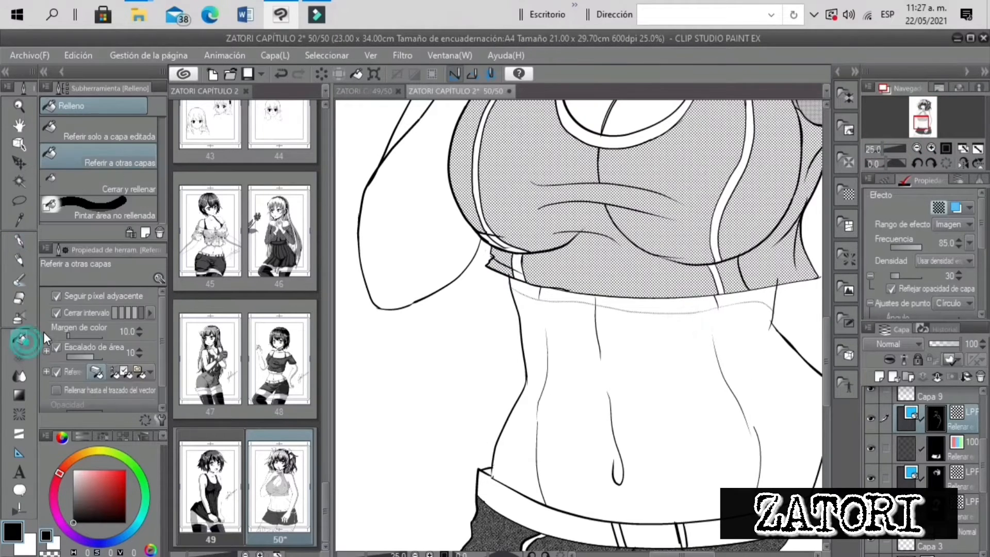
left_click(681, 305)
left_click(530, 283)
Outline shadows beside the abdominal line and at the waist next to the lowered arm, and fill only those areas with tone
left_click_drag(892, 149, 877, 150)
left_click(19, 242)
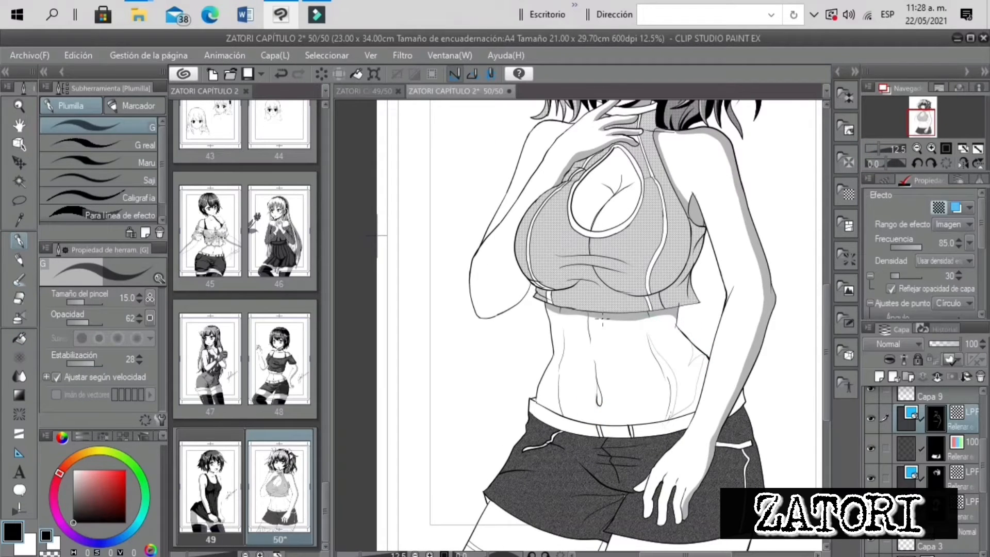
key("g")
left_click(680, 391)
left_click(21, 244)
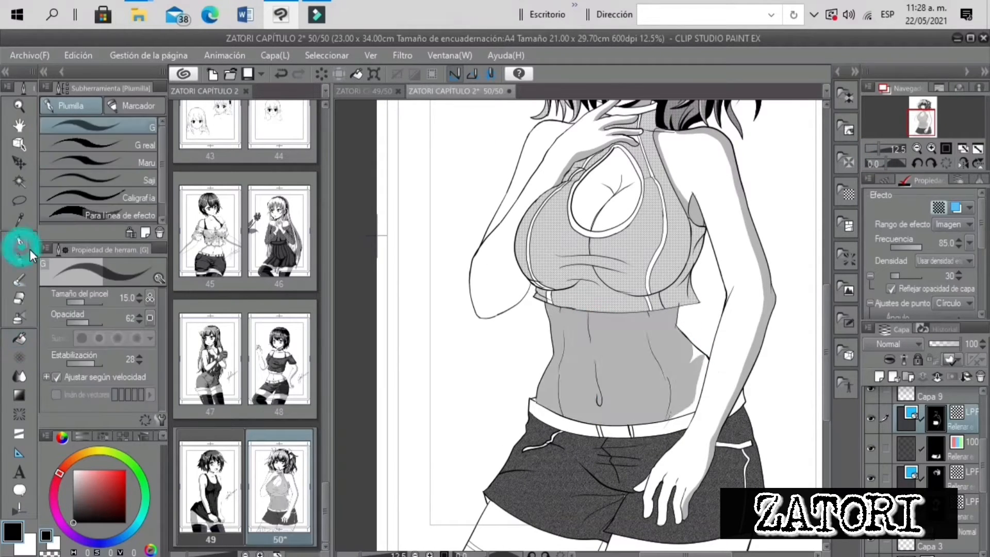
key("ctrl+z")
left_click(21, 342)
left_click(662, 367)
left_click(698, 357)
Clean up the waist shadow's edge beside the forearm and fill the remaining gap with tone
left_click(18, 299)
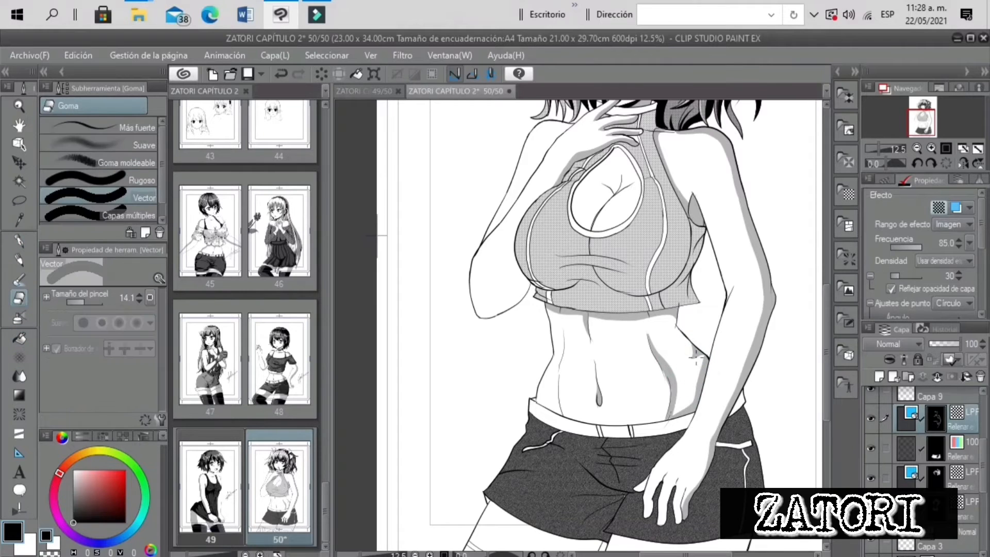
left_click(19, 240)
scroll(635, 352, "up", 4)
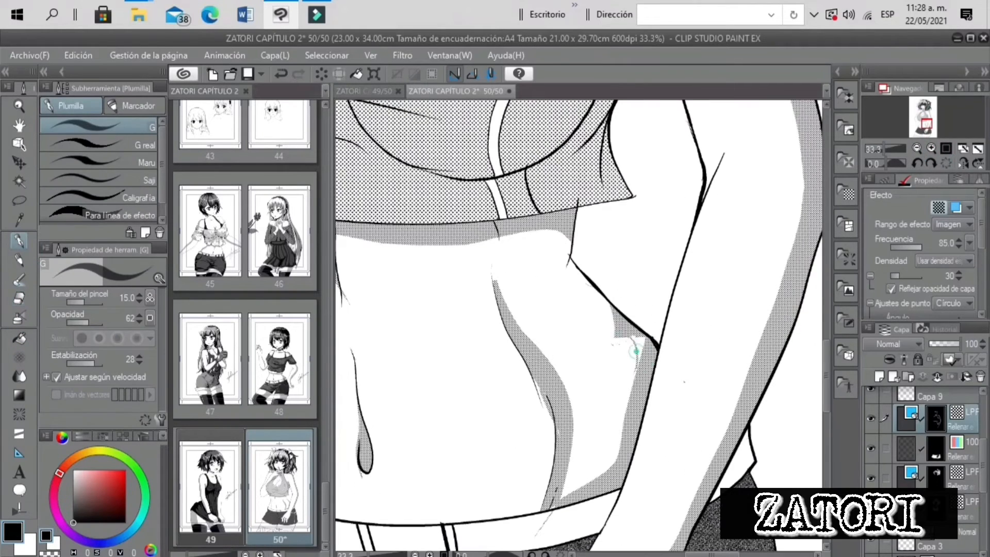
key("g")
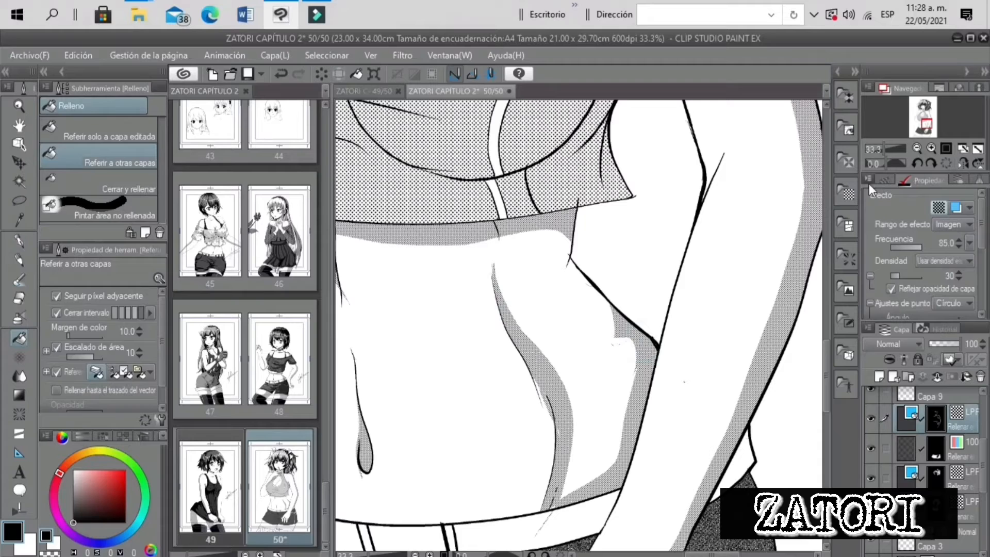
Hide and show the screentone layer to review the shading on the whole figure
left_click(21, 240)
left_click(874, 153)
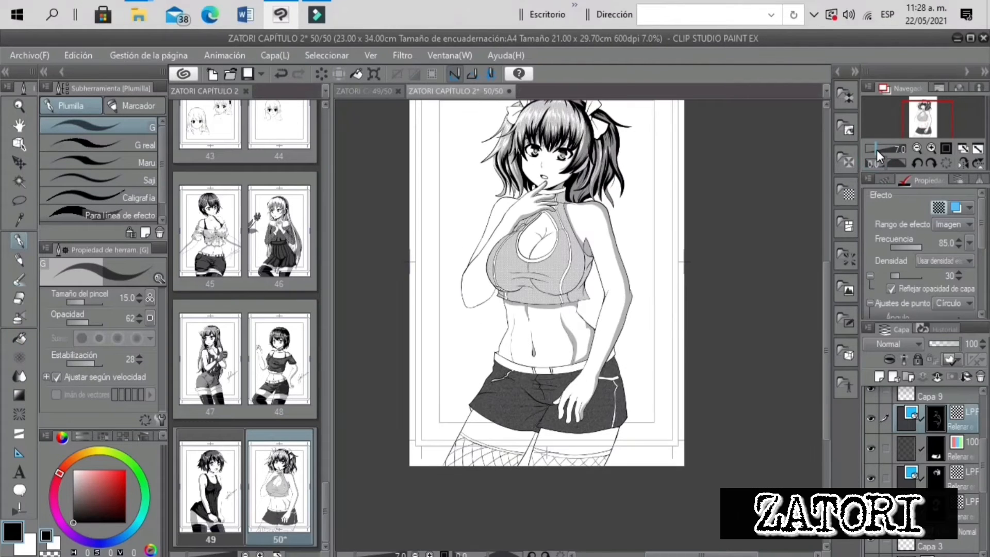
left_click(931, 148)
left_click(931, 149)
left_click(871, 418)
left_click(871, 418)
Outline the shadows below the shorts on the thigh beside the lowered hand, and fill them with tone
left_click_drag(926, 118, 925, 134)
left_click_drag(620, 290, 616, 313)
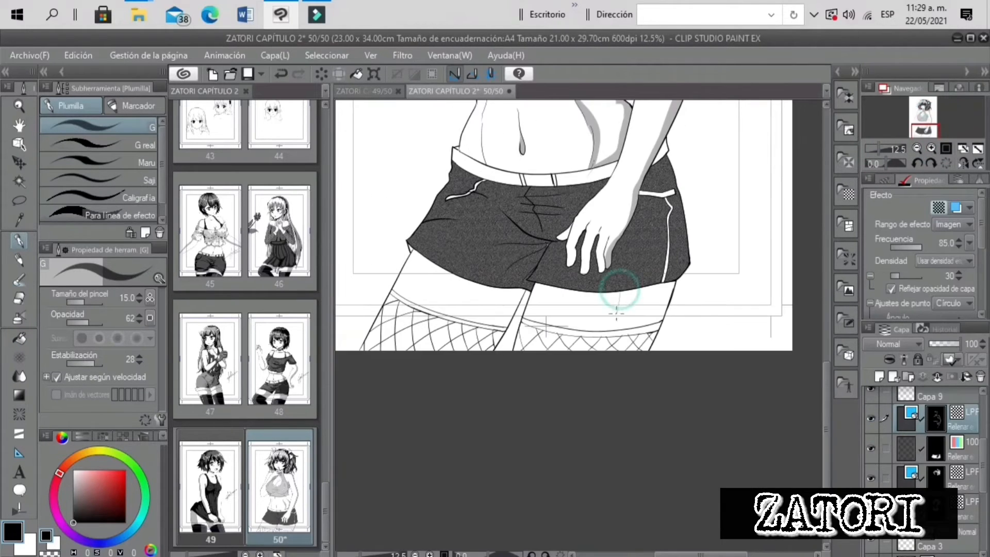
key("ctrl+z")
left_click(931, 148)
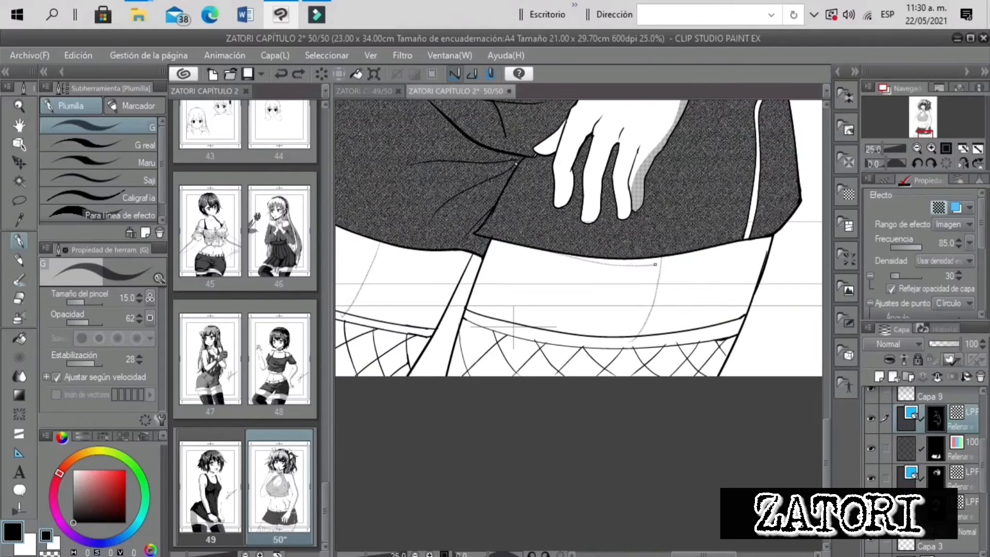
left_click(19, 338)
left_click(646, 261)
left_click(20, 240)
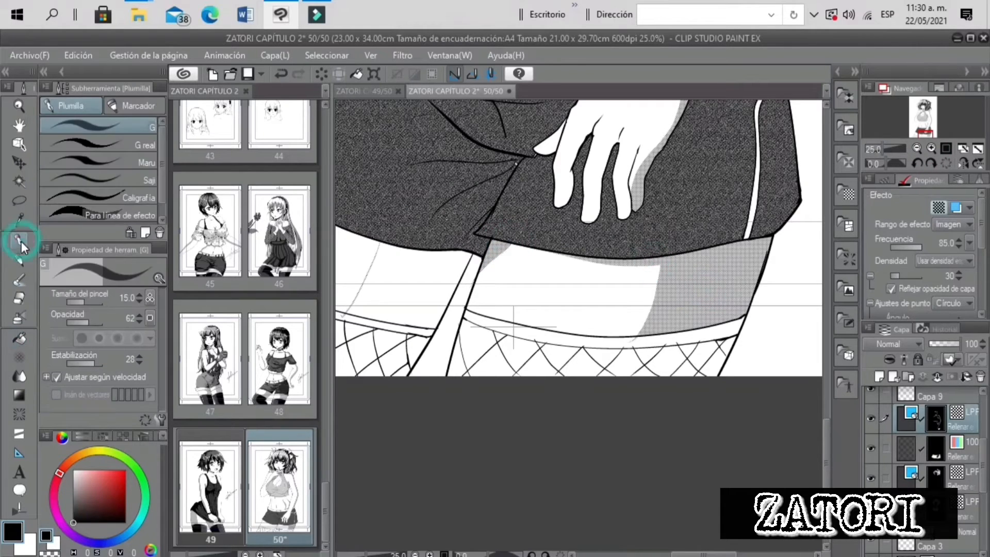
Fill the other thigh's inner shadow with tone, adding a small shadow strip along the hem of the shorts
left_click(19, 337)
mouse_move(883, 149)
left_mouse_down()
mouse_move(871, 149)
mouse_move(881, 148)
left_mouse_up()
left_click(919, 133)
left_click(626, 258)
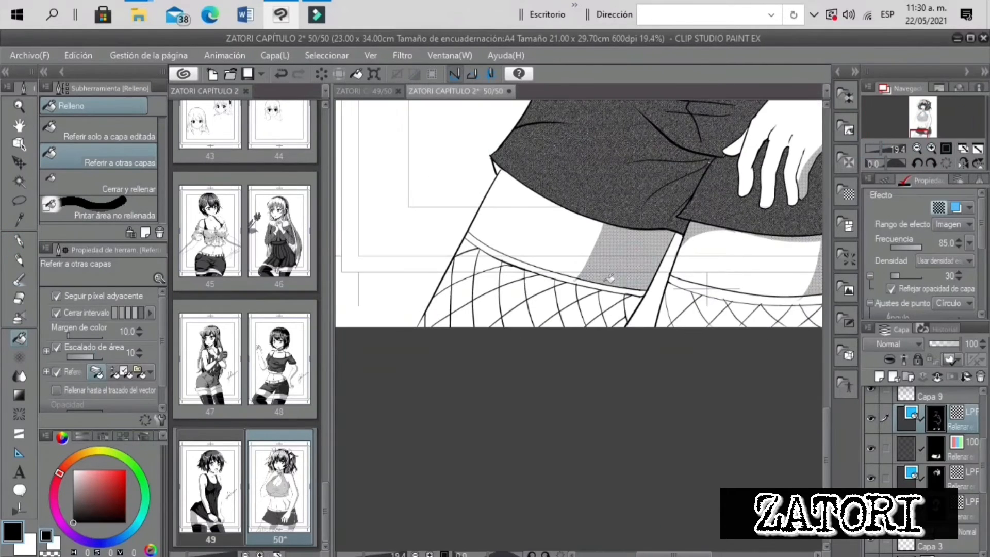
left_click(19, 240)
left_click_drag(566, 210, 599, 226)
left_click(20, 338)
left_click(593, 221)
Outline a curved shadow along the underside of the raised arm's elbow and fill it with tone
left_click_drag(880, 149, 872, 150)
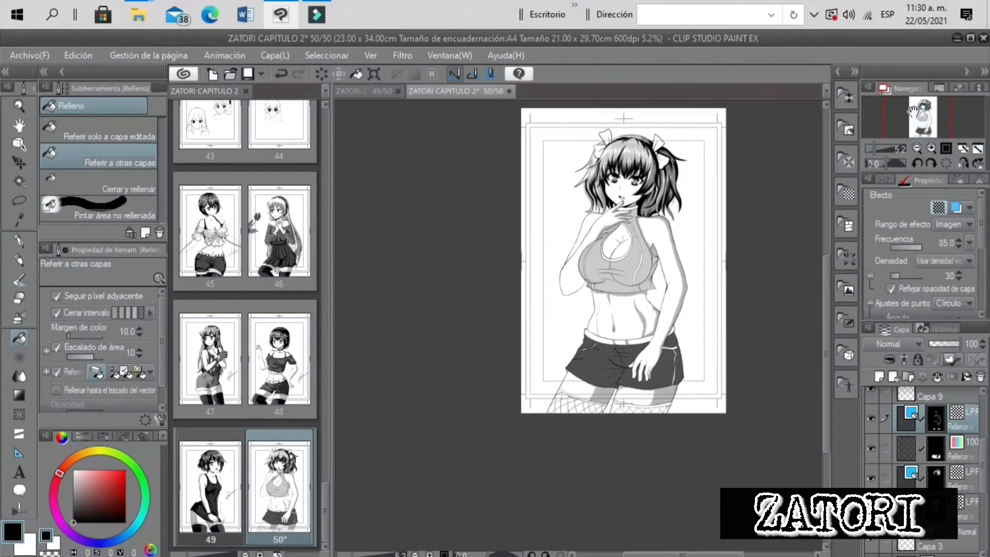
left_click(922, 117)
left_click(931, 149)
left_click(931, 148)
key("p")
left_click_drag(420, 486, 393, 472)
key("g")
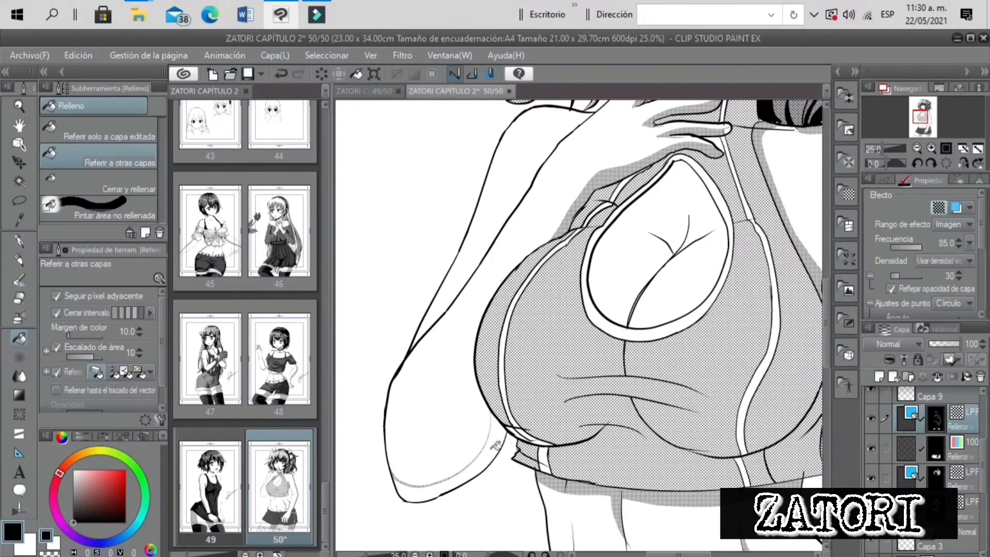
left_click(495, 442)
Check the drawing mirrored, and erase the short upper crease line inside the top's chest opening on the line-art layer
left_click_drag(883, 148, 879, 148)
left_click(962, 163)
left_click(963, 163)
left_click_drag(919, 117, 923, 118)
left_click(931, 148)
key("e")
scroll(939, 449, "up", 1)
scroll(938, 449, "down", 2)
left_click(949, 501)
left_click(584, 207)
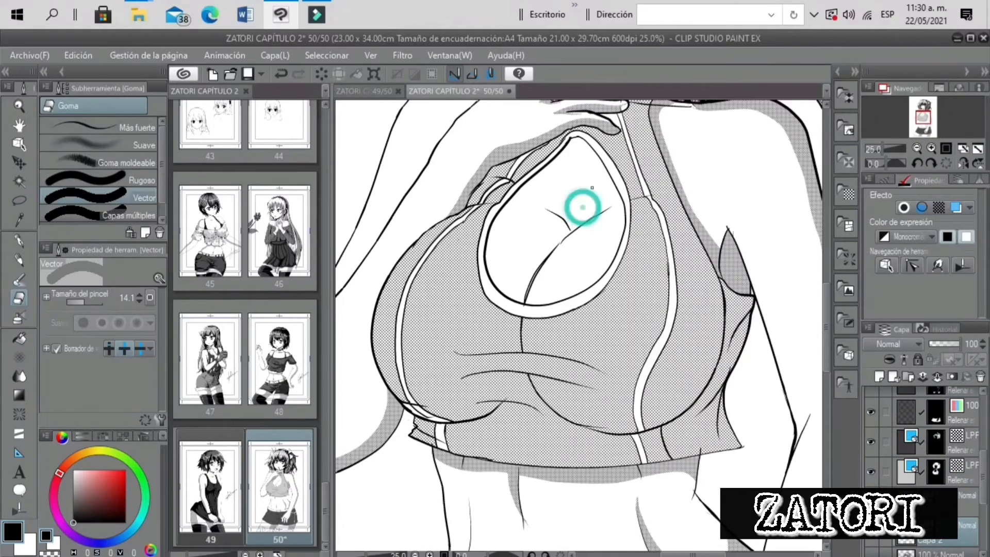
Back on the screentone layer, outline shadows along the crease and lower rim of the chest opening, and fill them with tone
left_click_drag(882, 148, 877, 148)
left_click_drag(982, 477, 981, 446)
left_click(943, 478)
key("p")
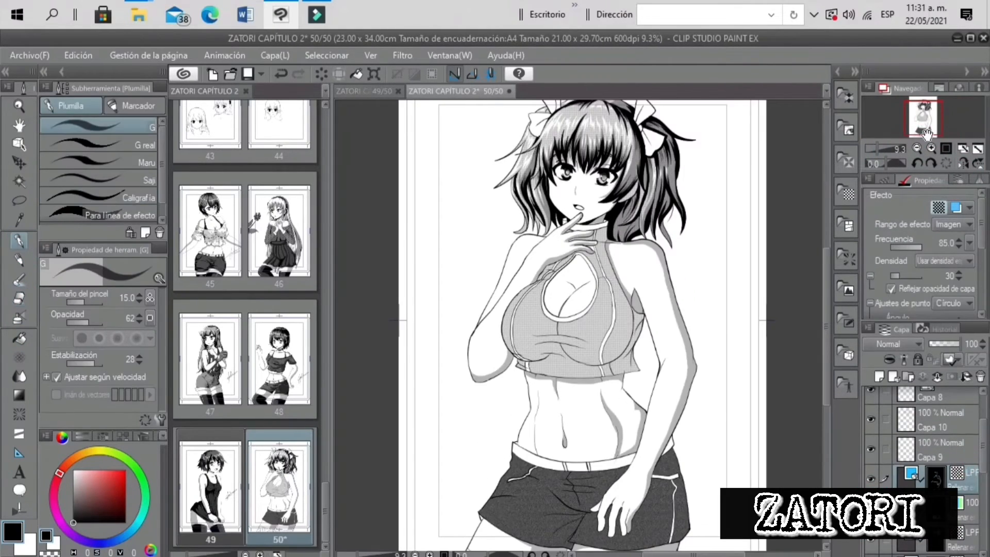
key("ctrl+plus")
key("ctrl+plus")
key("ctrl+plus")
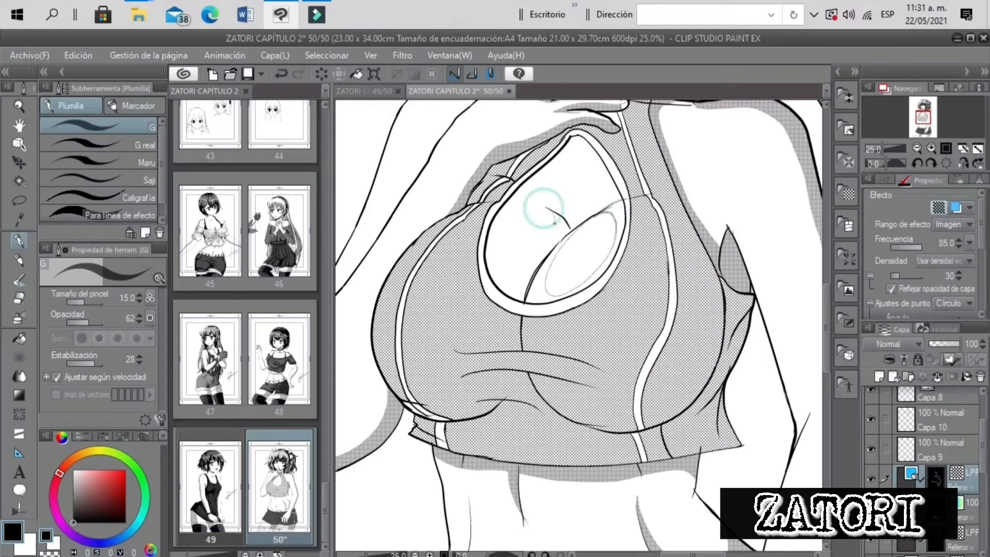
key("g")
left_click(532, 279)
left_click(543, 289)
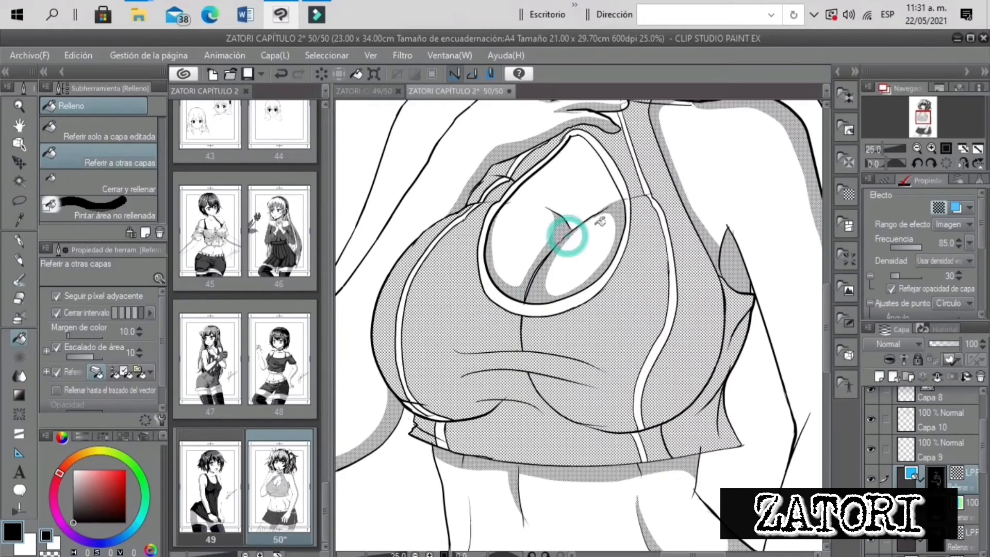
Outline thin shadows along the upper rim of the chest opening and fill them with tone
left_click_drag(883, 148, 883, 149)
key("p")
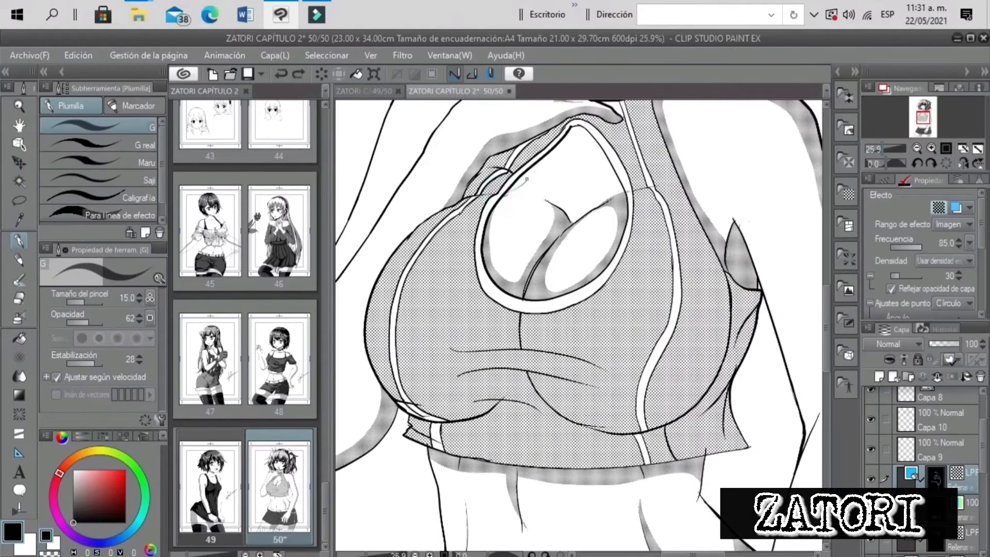
key("g")
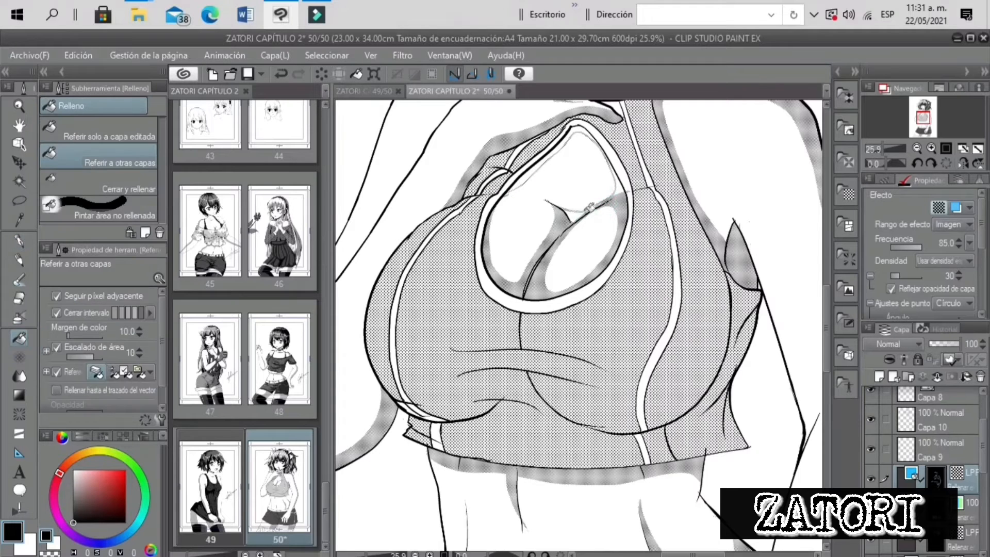
Outline a shadow at the unshaded side of the waist above the shorts, fill it with tone and touch up the abdomen shadows
key("p")
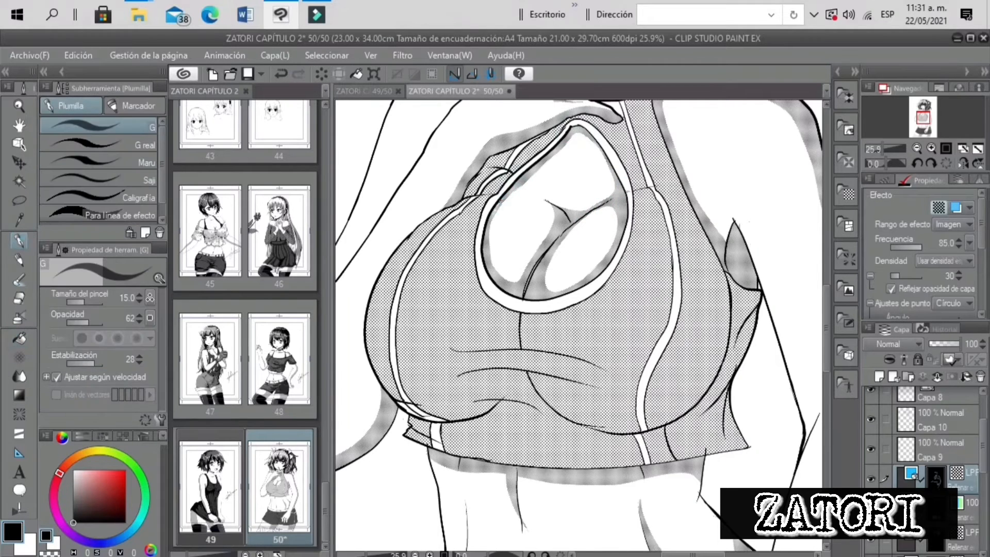
left_click_drag(882, 151, 882, 149)
left_click(923, 126)
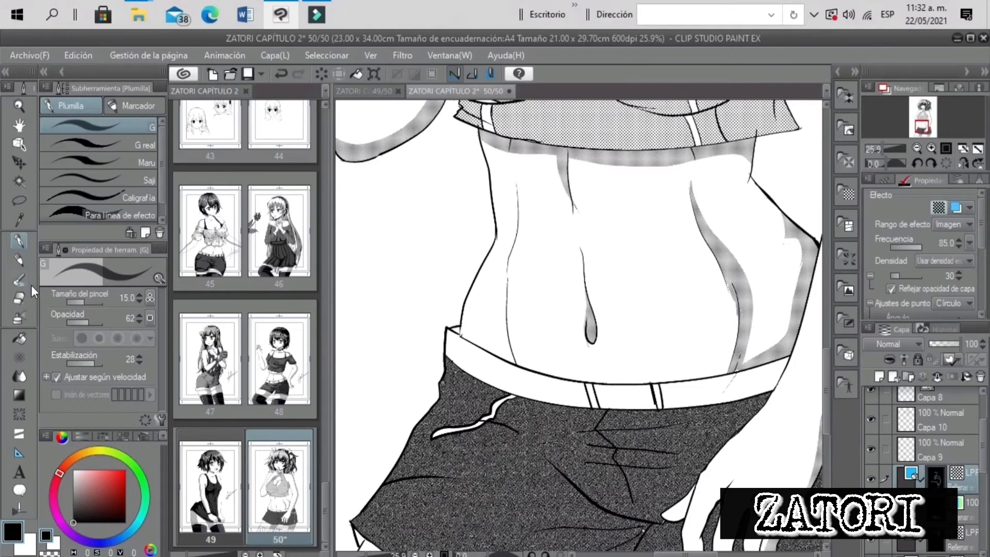
key("g")
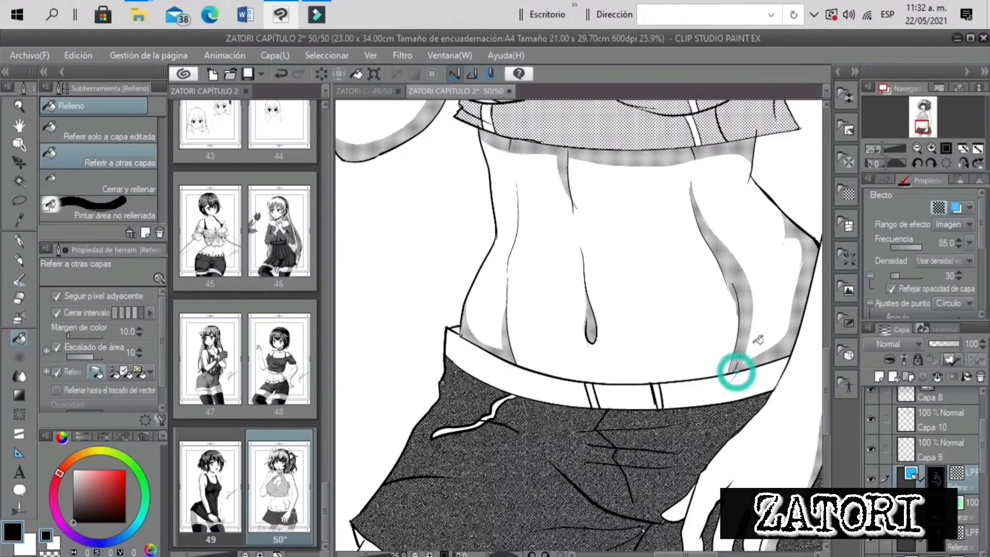
key("p")
left_click(21, 299)
Fill the inner mesh cells of the left leg's fishnet stocking with tone below the thigh shadow
left_click_drag(883, 150, 879, 150)
left_click_drag(920, 124, 918, 130)
left_click(19, 338)
scroll(579, 380, "up", 2)
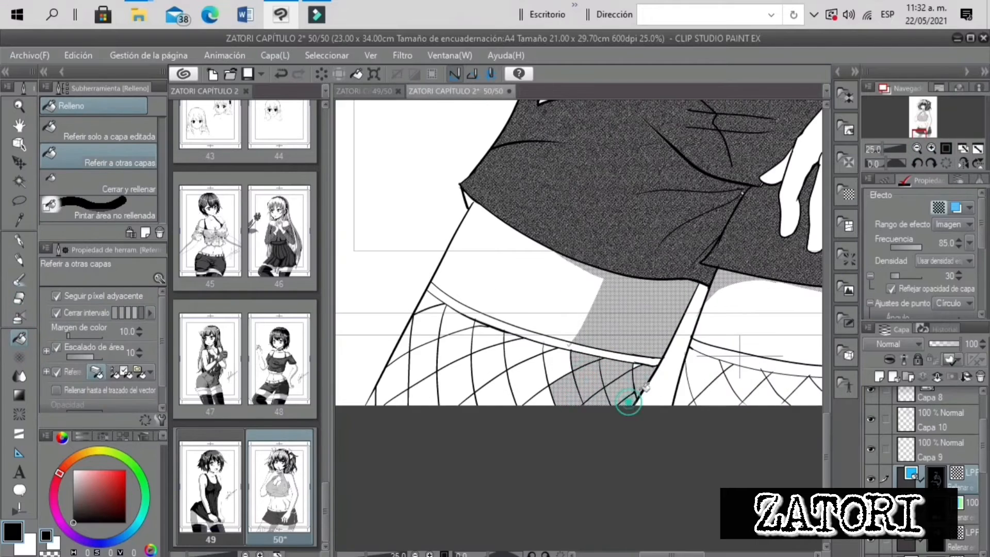
scroll(629, 398, "up", 1)
Draw another shadow edge on the fishnet stockings and fill the enclosed area with tone
mouse_move(884, 149)
left_mouse_down()
mouse_move(919, 123)
mouse_move(926, 138)
left_mouse_up()
key("p")
left_click_drag(633, 355, 665, 312)
left_click(20, 338)
left_click(650, 343)
Extend the left stocking's shadow outward in line with the thigh shadow's edge and fill the added area with tone
left_click(19, 298)
left_click_drag(536, 307, 765, 279)
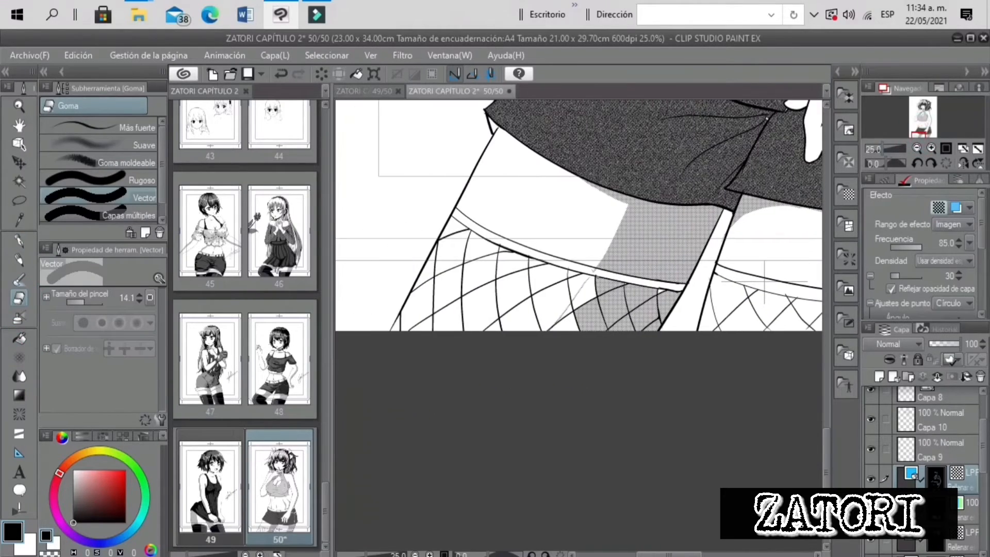
left_click(20, 338)
left_click(566, 321)
left_click(874, 148)
left_click_drag(919, 131, 926, 122)
left_click(931, 146)
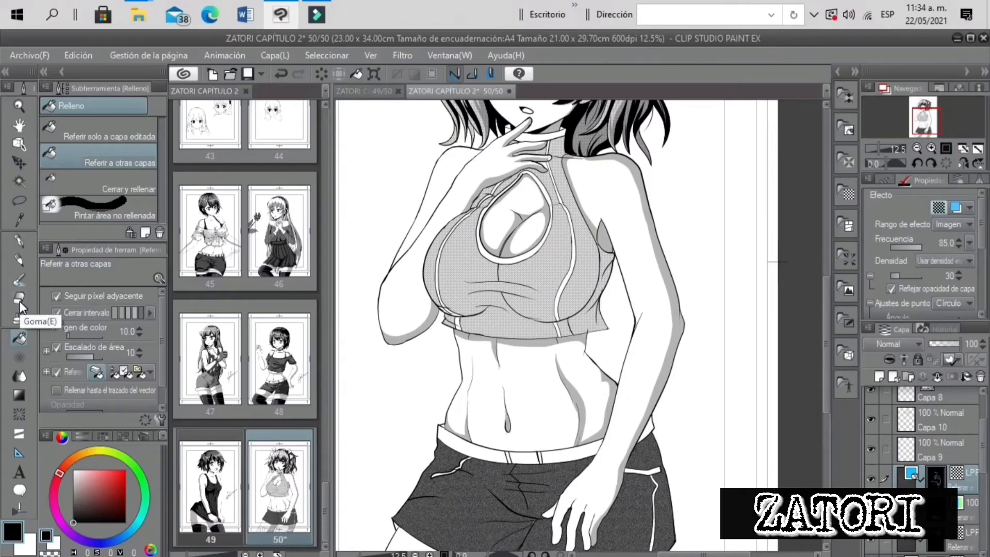
Outline a shadow on the raised forearm and fill the enclosed area with tone
left_click(19, 240)
left_click_drag(437, 206, 417, 230)
left_click(20, 338)
left_click(419, 229)
left_click(875, 147)
left_click(882, 147)
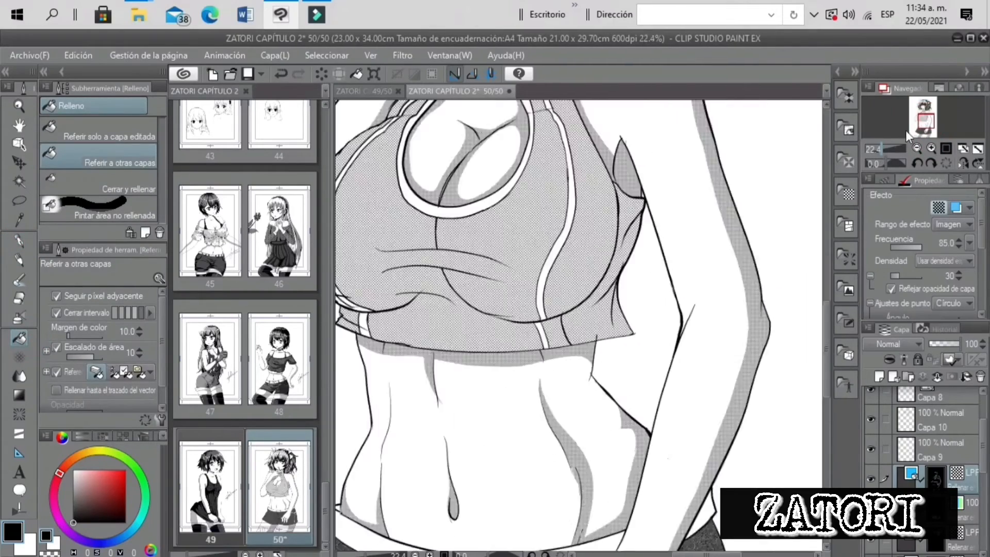
left_click(919, 109)
left_click(19, 241)
left_click_drag(553, 280, 584, 380)
key("ctrl+z")
Outline shadows on the thumb and fingers of the lowered hand and fill each one with tone
left_click(876, 149)
left_click(880, 149)
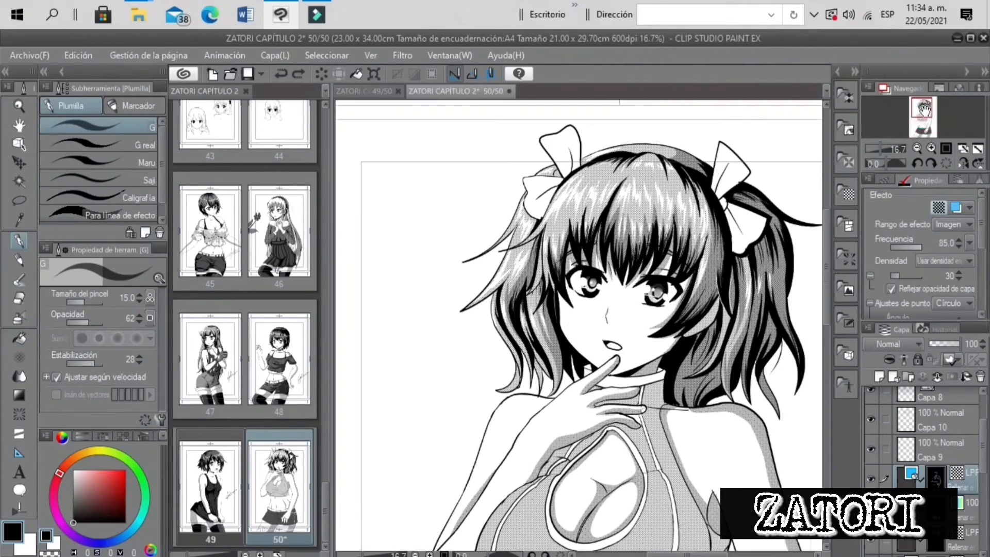
left_click_drag(925, 110, 927, 132)
left_click(883, 148)
left_click(595, 292)
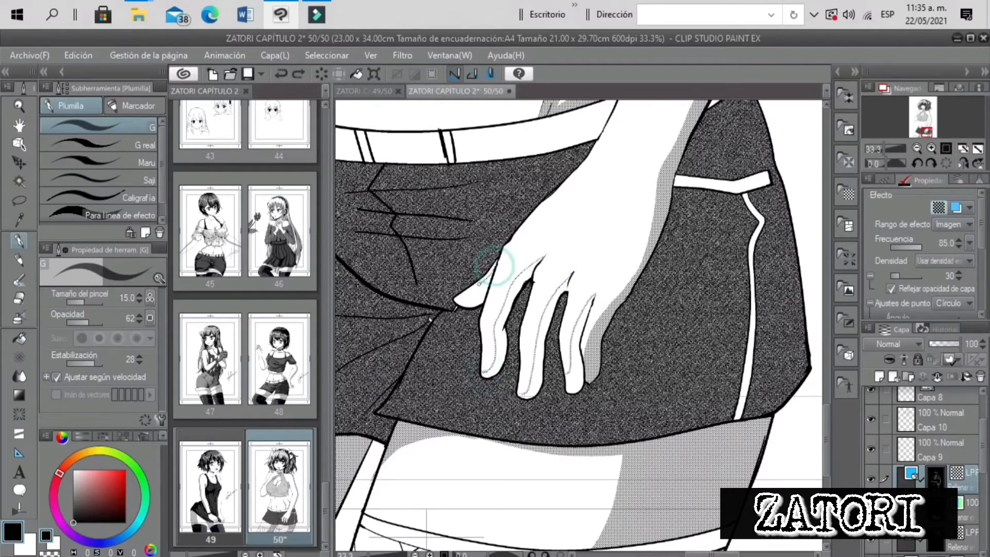
left_click_drag(479, 283, 459, 300)
left_click(19, 339)
left_click(476, 294)
left_click(497, 346)
left_click(537, 372)
left_click(579, 372)
Draw a further shadow edge by the outermost fingers of the lowered hand and fill the enclosed area with tone
left_click(877, 149)
left_click(883, 148)
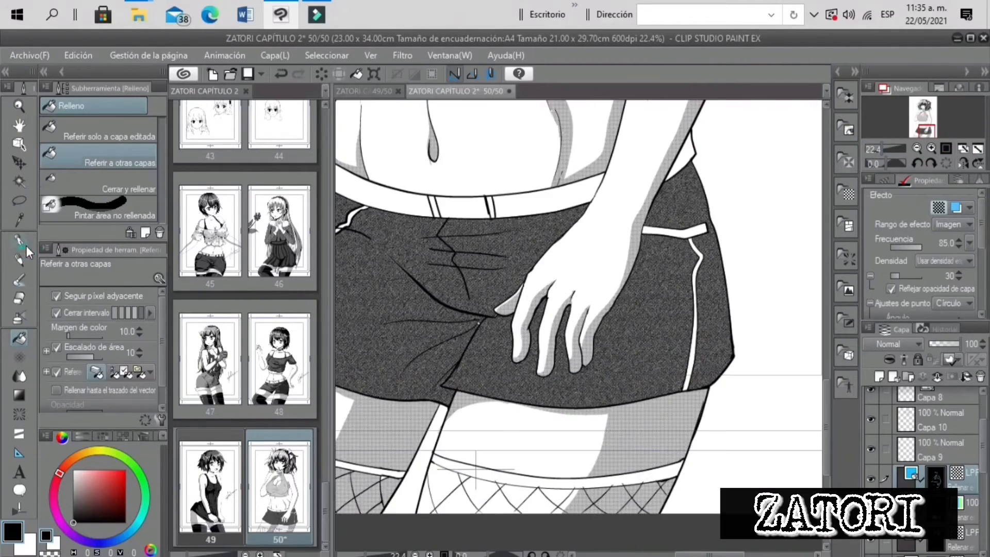
left_click(24, 245)
left_click_drag(588, 322, 584, 331)
left_click(19, 338)
left_click(616, 285)
Outline a small shadow on the thigh beneath the outer corner of the shorts' hem and fill it with tone
left_click(877, 149)
mouse_move(913, 123)
left_mouse_down()
mouse_move(923, 129)
mouse_move(883, 149)
left_mouse_up()
left_click(917, 131)
left_click(19, 260)
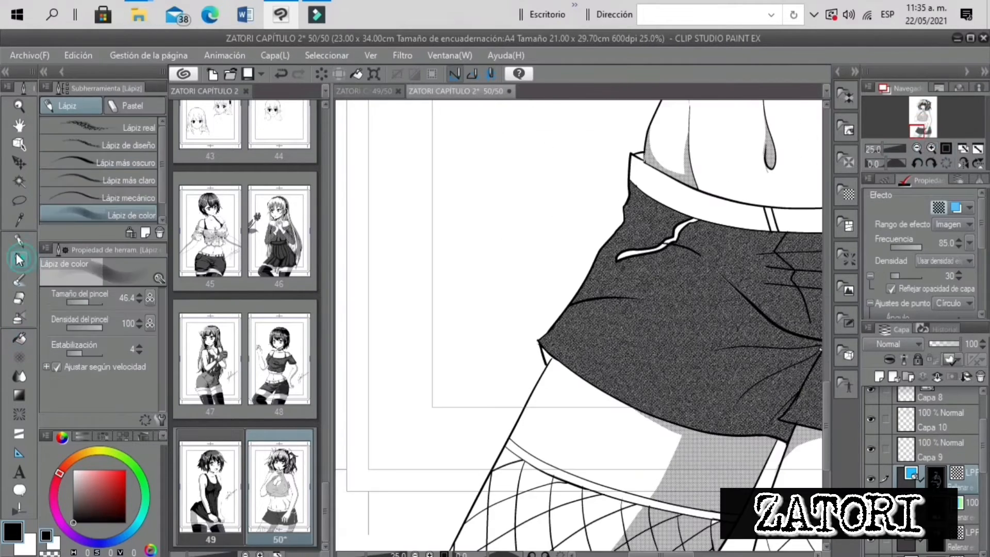
left_click(22, 236)
left_click(19, 338)
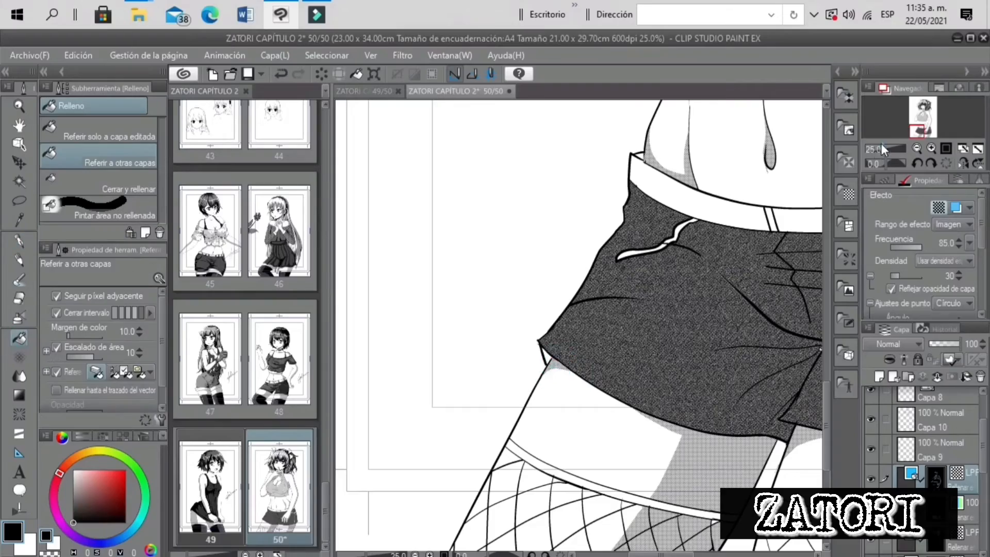
Fill the top bands of both fishnet stockings with solid black on a layer below the tone layers
left_click(877, 149)
left_click(921, 124)
scroll(968, 458, "down", 3)
left_click(963, 528)
left_click(882, 148)
left_click(924, 128)
mouse_move(923, 124)
left_mouse_down()
mouse_move(922, 135)
mouse_move(921, 107)
mouse_move(919, 126)
left_mouse_up()
left_click(963, 499)
key("e")
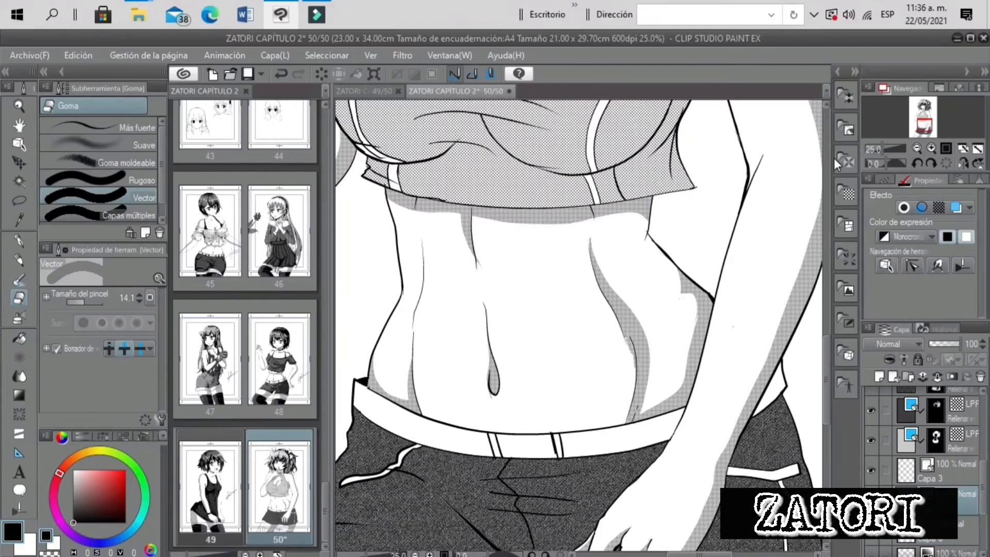
left_click(876, 149)
left_click_drag(923, 115, 916, 132)
left_click(931, 148)
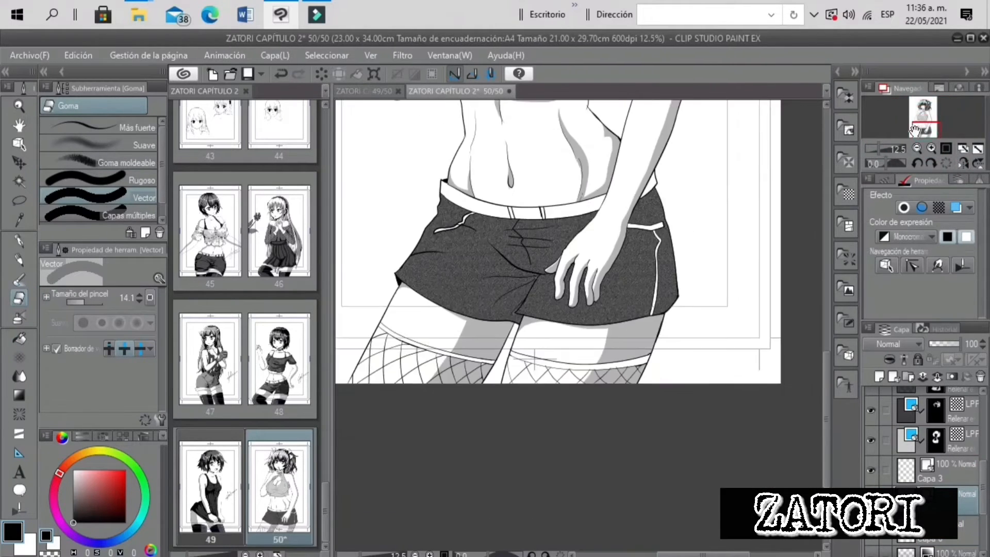
left_click(21, 339)
left_click(534, 357)
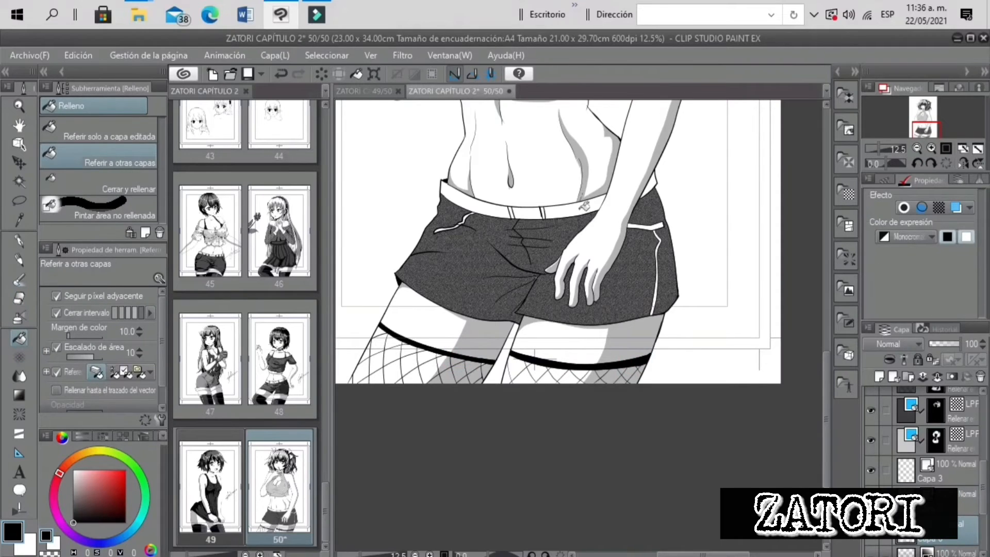
Close the gaps in the shorts' waistband outline and fill the band with solid black, leaving the centre piece white
left_click(19, 259)
scroll(531, 271, "up", 3)
left_click_drag(531, 271, 627, 443)
key("g")
left_click(478, 290)
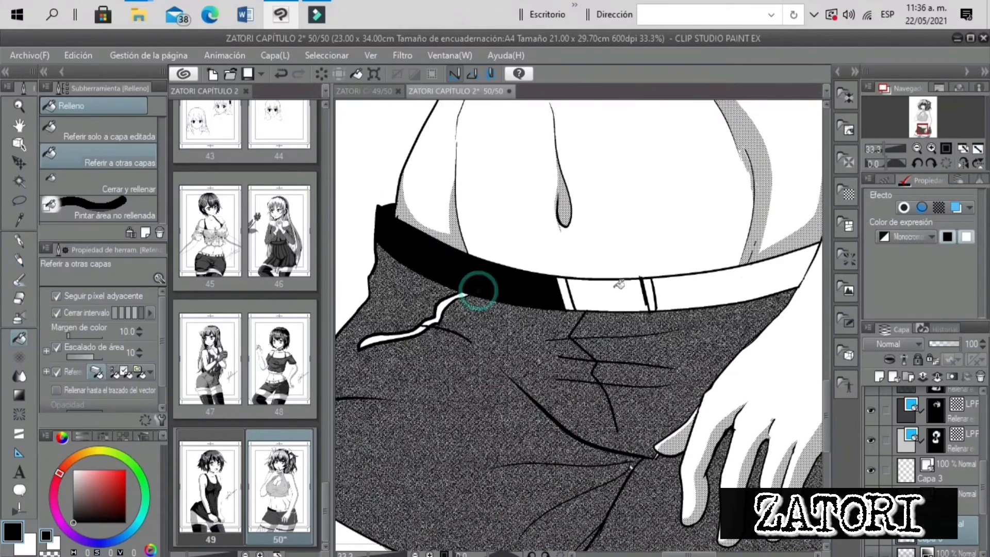
left_click_drag(883, 148, 880, 149)
left_click_drag(914, 118, 914, 135)
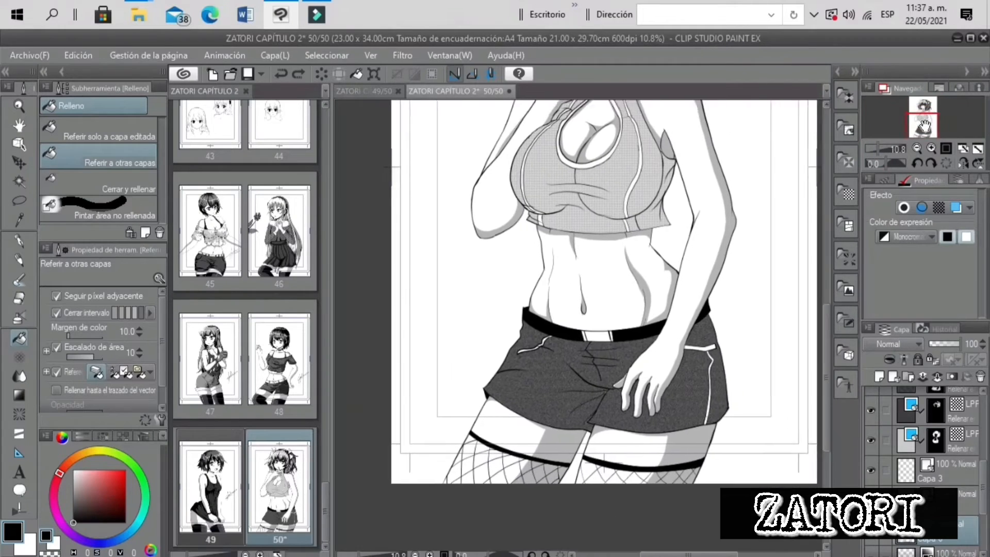
Identify the layers by toggling their visibility and make Capa 6 the active layer for pen drawing
key("m")
left_click(931, 148)
left_click(871, 410)
left_click(870, 410)
left_click(871, 439)
left_click(871, 440)
mouse_move(982, 471)
left_mouse_down()
mouse_move(982, 447)
mouse_move(982, 508)
left_mouse_up()
left_click(969, 448)
scroll(708, 530, "up", 2)
left_click(19, 240)
left_click(946, 465)
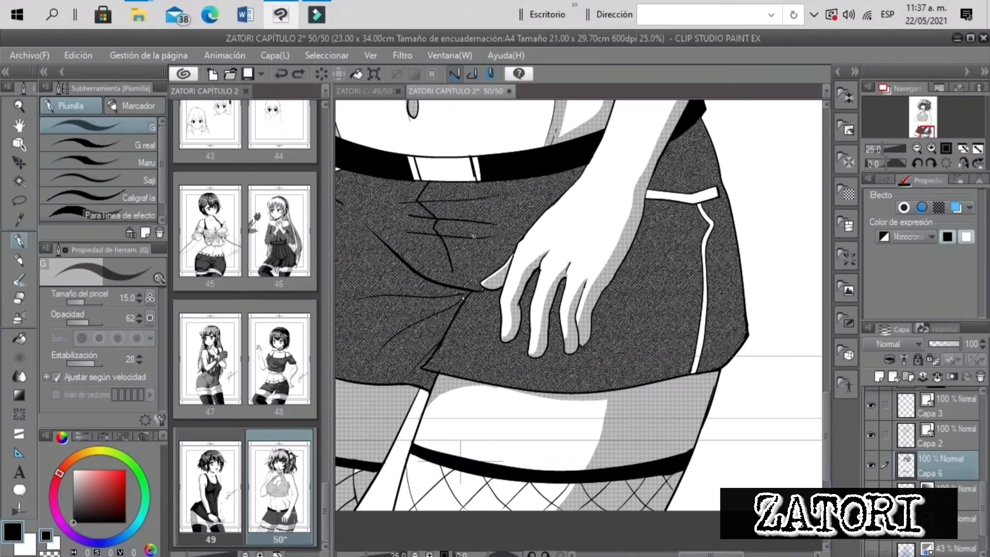
Draw a pointed crease shadow on the front of the shorts below the waistband and fill it with solid black
key("g")
key("g")
key("g")
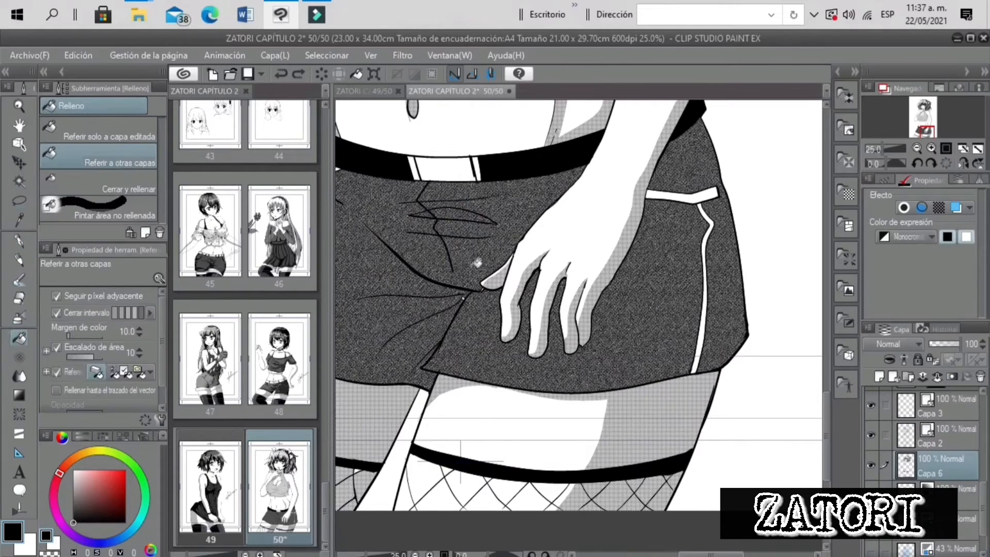
left_click(20, 201)
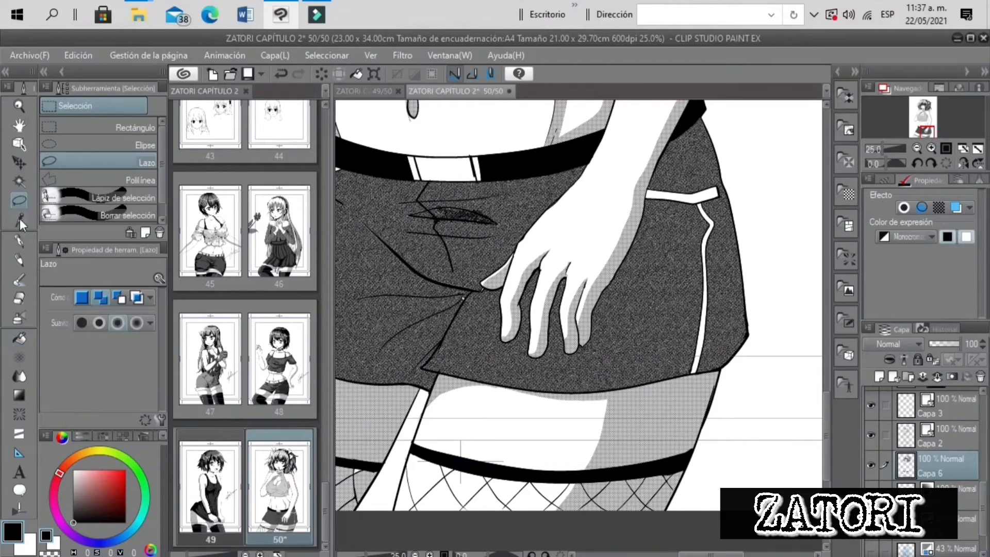
mouse_move(453, 203)
left_mouse_down()
mouse_move(412, 214)
mouse_move(492, 222)
mouse_move(454, 201)
left_mouse_up()
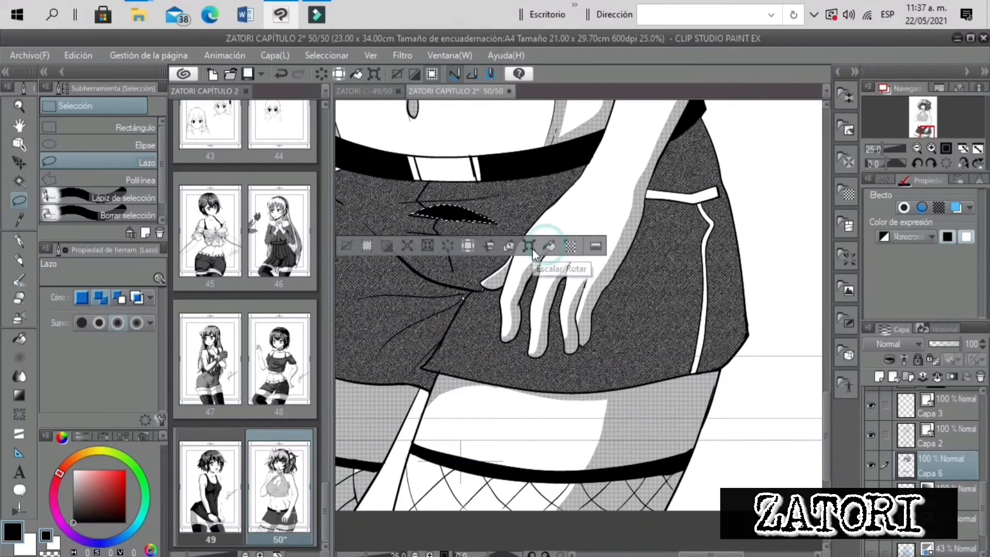
key("ctrl+d")
Lasso the strip above the horizontal white trim on the side of the shorts and fill it with black
left_click_drag(684, 189, 714, 185)
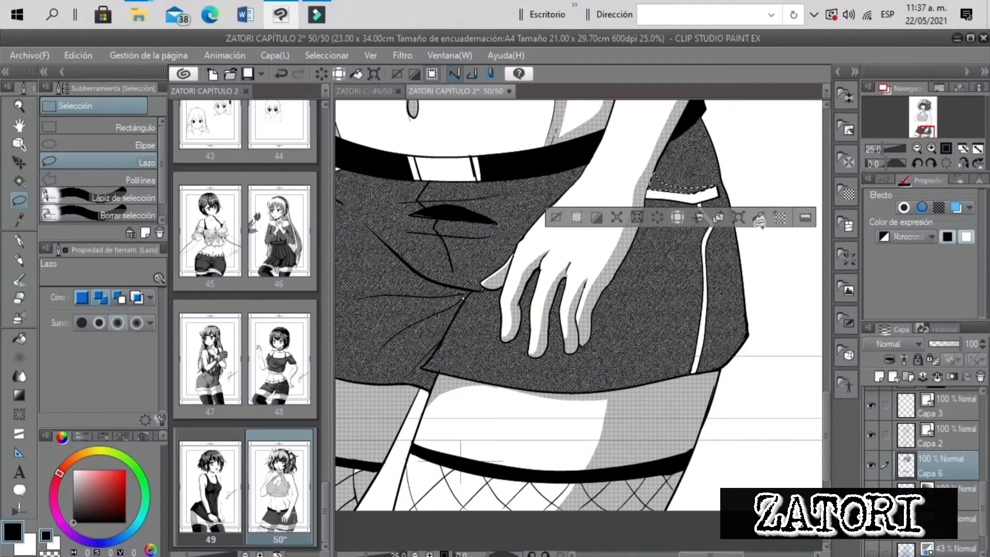
left_click(760, 218)
left_click(557, 217)
Lasso further crease shadows on the front of the shorts below the waistband and fill them with black
left_click_drag(882, 149, 880, 148)
left_click(921, 116)
left_click_drag(921, 115, 922, 131)
left_click(931, 149)
left_click(931, 148)
mouse_move(600, 197)
left_mouse_down()
mouse_move(627, 183)
mouse_move(598, 196)
left_mouse_up()
left_click(721, 224)
left_click(519, 224)
left_click_drag(592, 234, 598, 232)
left_click(722, 273)
left_click(520, 273)
Lasso pointed shadows along the folds radiating from the crotch of the shorts and fill them with black
left_click(672, 265)
left_click(468, 264)
left_click(705, 431)
mouse_move(609, 390)
left_mouse_down()
mouse_move(664, 324)
mouse_move(606, 315)
left_mouse_up()
left_click(500, 425)
left_click_drag(666, 308, 670, 320)
left_click(726, 344)
left_click(524, 344)
Lasso a thin shadow along the outer side edge of the shorts beside the hand and fill it with black
mouse_move(885, 149)
left_mouse_down()
mouse_move(876, 149)
mouse_move(928, 133)
left_mouse_up()
left_click_drag(680, 197, 670, 241)
left_click_drag(669, 239, 682, 200)
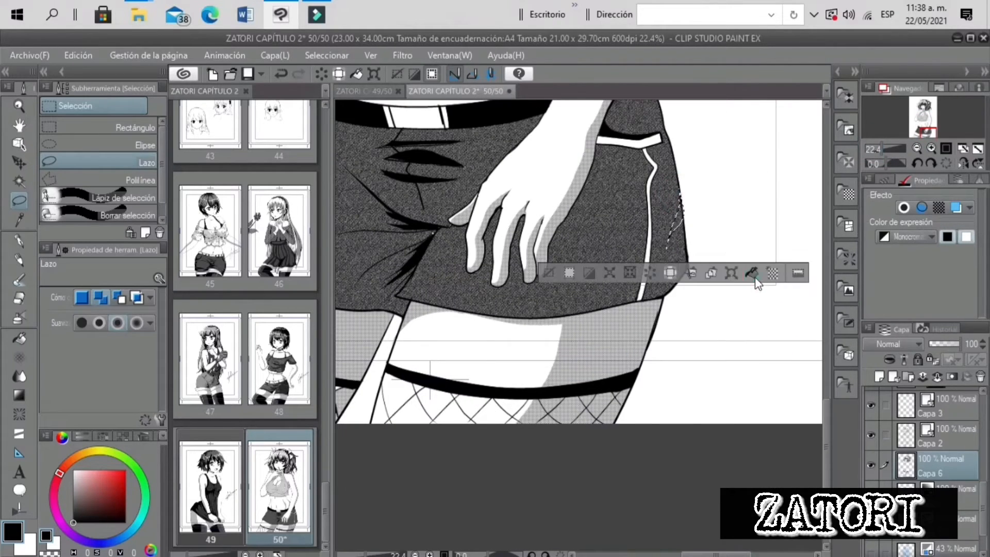
left_click(753, 274)
left_click(550, 274)
Lasso shadows at the shorts' hem on either side of the vertical white stripe and fill them with black
left_click(686, 335)
left_click_drag(635, 299, 662, 299)
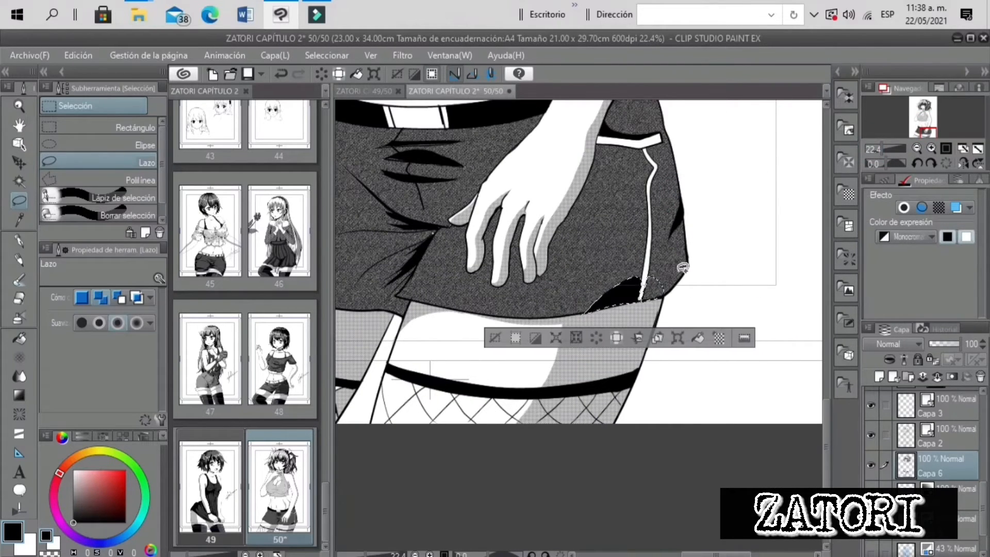
left_click(699, 336)
left_click(496, 336)
left_click_drag(881, 149, 883, 148)
left_click_drag(627, 279, 650, 273)
left_click(715, 304)
left_click(513, 307)
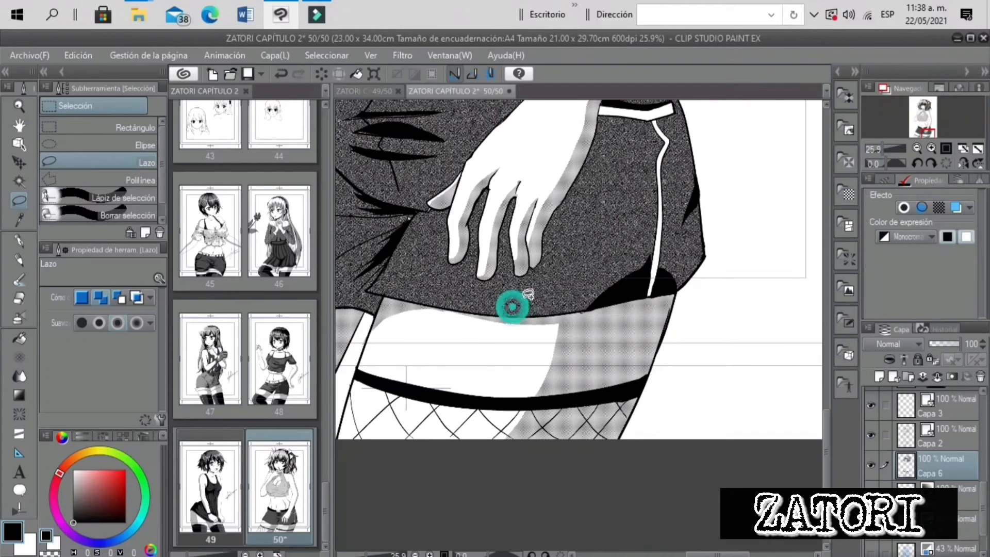
Lasso a small wedge beside the upper end of the shorts' vertical white stripe and fill it with black
left_click_drag(686, 136, 666, 153)
mouse_move(664, 154)
left_mouse_down()
mouse_move(643, 172)
mouse_move(662, 158)
left_mouse_up()
left_click(741, 203)
left_click(538, 203)
Extend the black hem shadow upward along the outer side of the shorts' vertical white stripe
left_click_drag(883, 148, 928, 134)
left_click(931, 148)
left_click(930, 148)
left_click(931, 149)
mouse_move(742, 224)
left_mouse_down()
mouse_move(734, 183)
mouse_move(741, 227)
left_mouse_up()
left_click(763, 257)
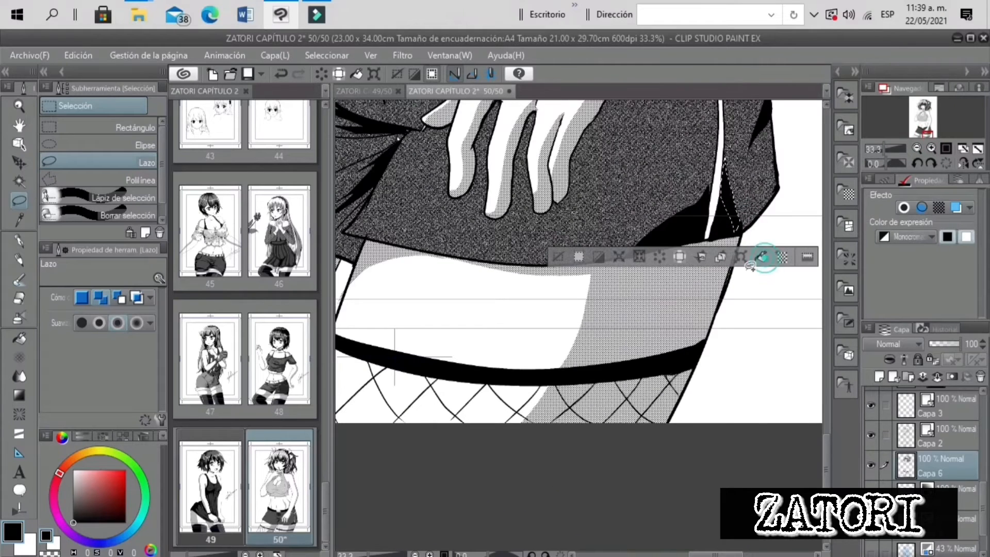
left_click_drag(719, 155, 706, 239)
left_click(761, 269)
left_click(558, 269)
Lasso crease shadows at the opposite hip and outer hem corner of the shorts and fill them with black
left_click_drag(883, 149, 879, 150)
left_click_drag(925, 133, 919, 131)
double_click(931, 149)
left_click_drag(569, 287, 536, 283)
left_click(618, 317)
left_click(417, 316)
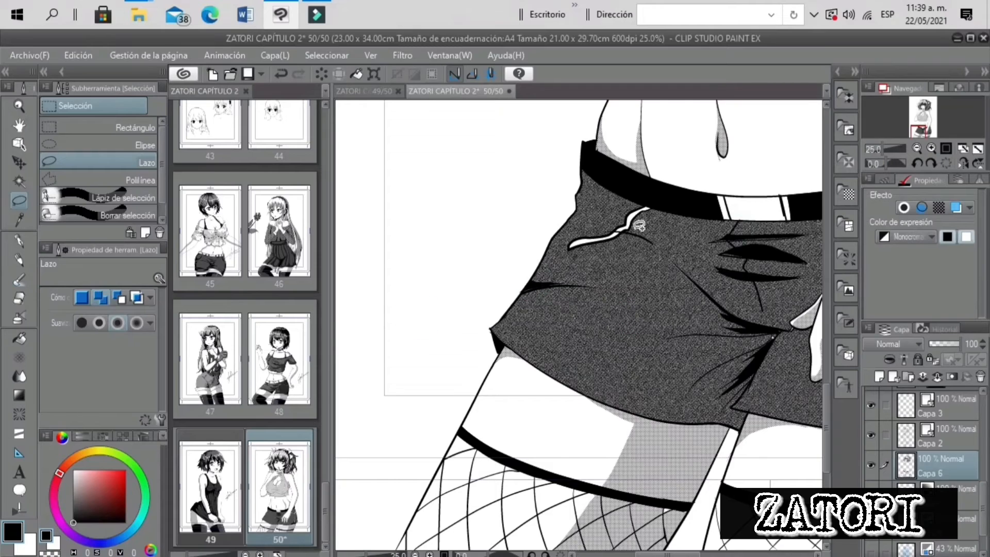
Lasso the crease below the curved white pocket trim of the shorts and fill it with black
left_click_drag(629, 228, 632, 221)
left_click(732, 283)
left_click(531, 286)
left_click_drag(883, 148, 881, 149)
left_click(925, 130)
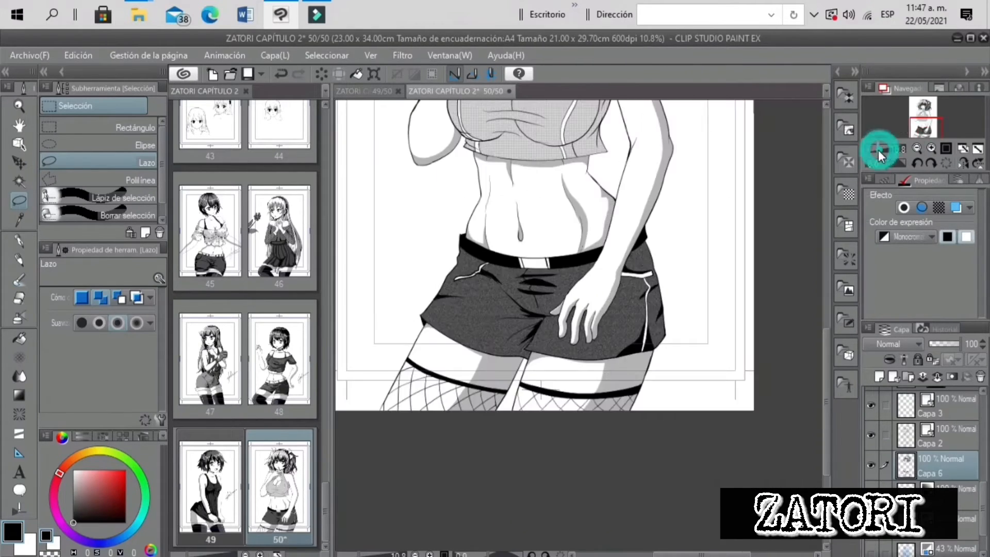
Select another small crease shadow on the shorts, fill it with solid black and clear the selection
left_click_drag(915, 120, 913, 113)
key("p")
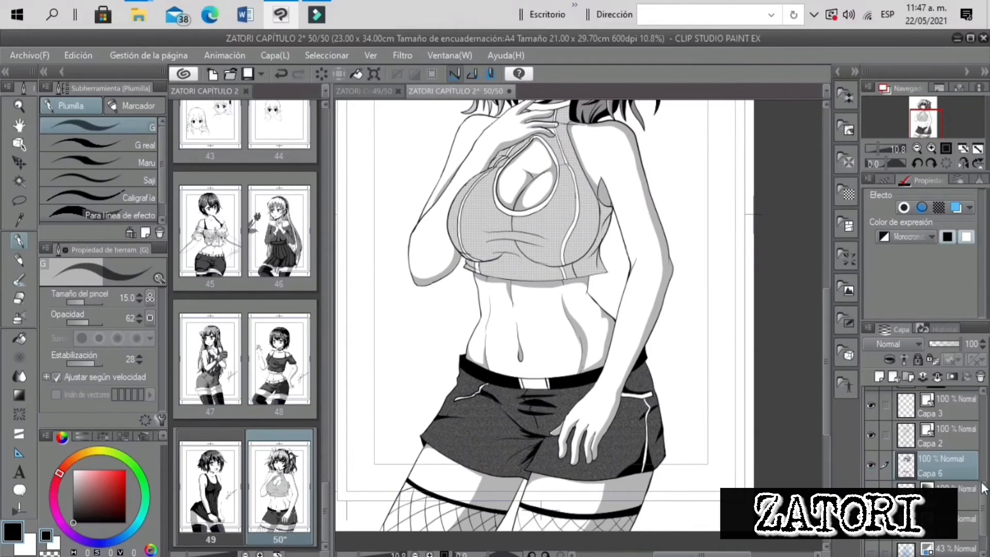
scroll(883, 540, "up", 3)
left_click_drag(985, 453, 985, 477)
scroll(578, 325, "up", 4)
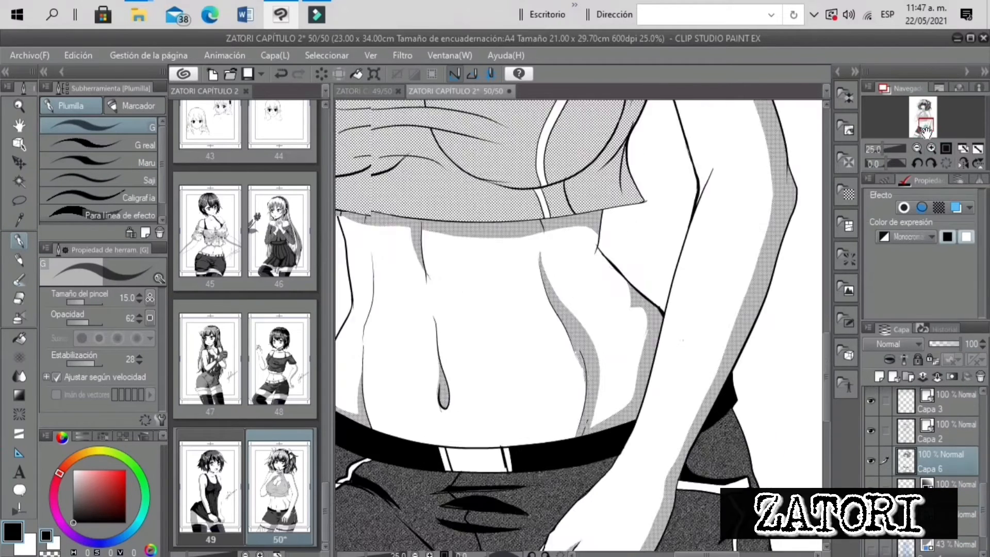
scroll(476, 329, "down", 5)
key("m")
key("alt+Delete")
key("ctrl+d")
mouse_move(454, 328)
left_mouse_down()
mouse_move(458, 335)
mouse_move(460, 320)
left_mouse_up()
left_click(348, 370)
On the skin-shadow tone layer, outline a narrow shadow on the belly above the waistband and fill it with tone
left_click(877, 148)
left_click(928, 120)
scroll(884, 464, "up", 5)
left_click(870, 479)
left_click(870, 478)
scroll(494, 422, "up", 4)
left_click(20, 239)
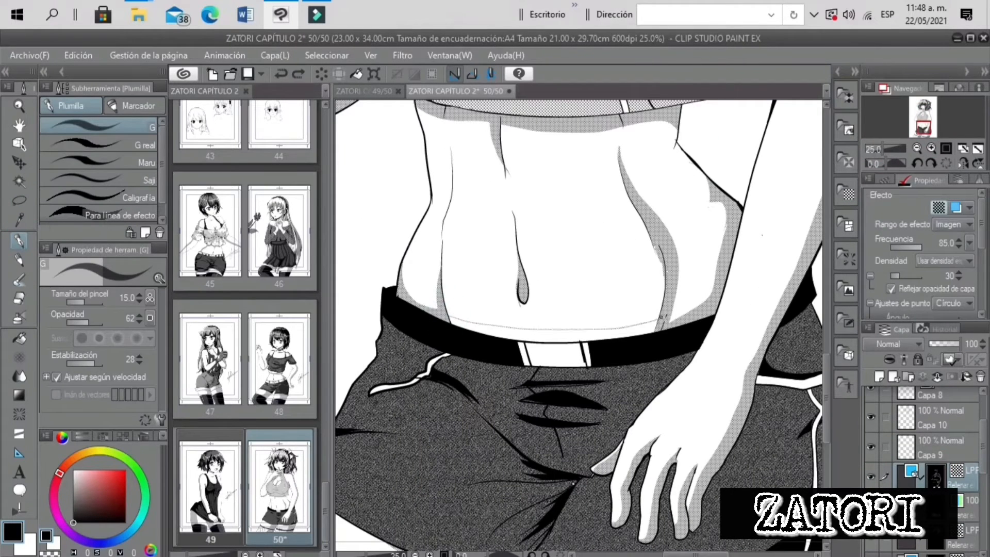
left_click(964, 164)
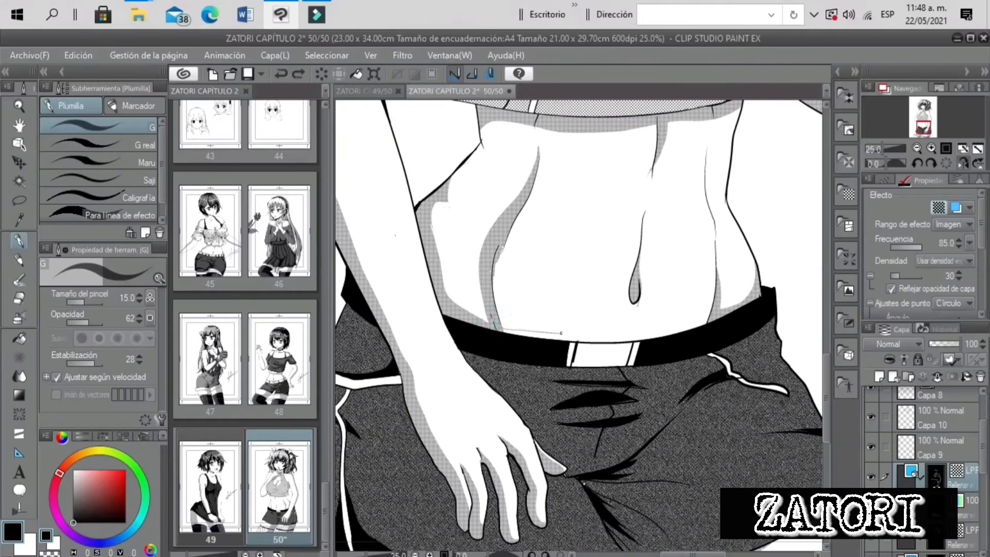
left_click_drag(695, 321, 709, 313)
key("g")
left_click(624, 339)
left_click(965, 164)
Rasterize the skin-shadow tone layer
left_click_drag(878, 148, 873, 148)
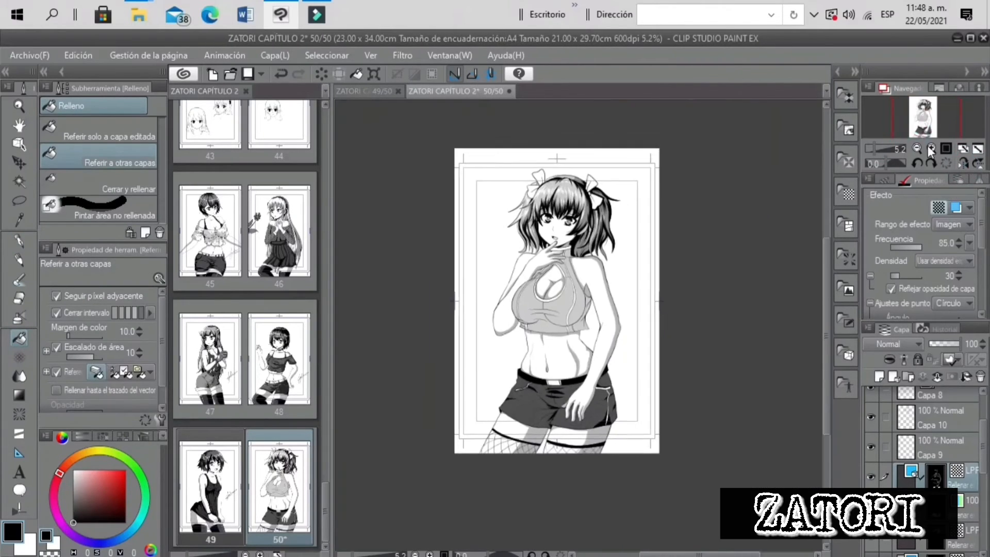
left_click(930, 147)
left_click(931, 147)
left_click_drag(925, 121, 923, 125)
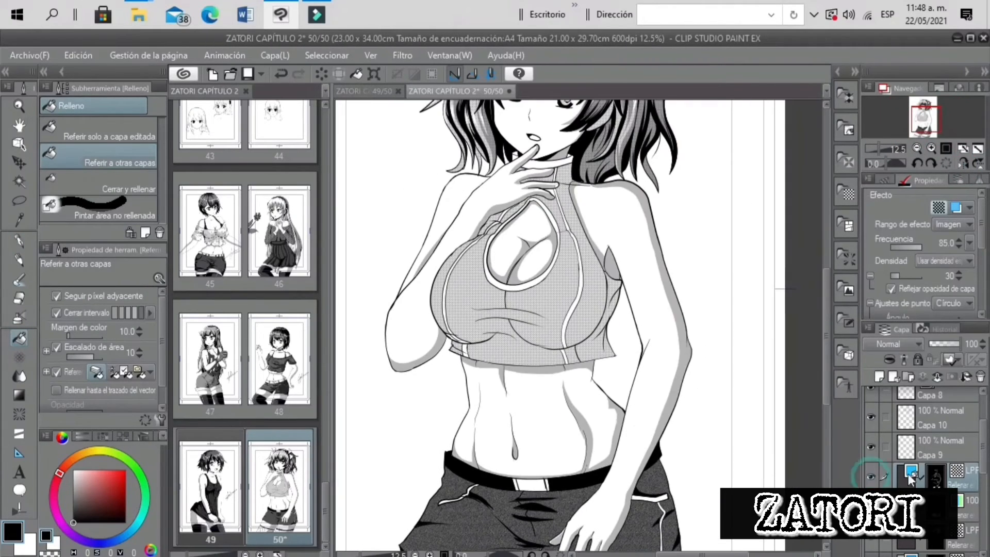
right_click(959, 473)
left_click(849, 312)
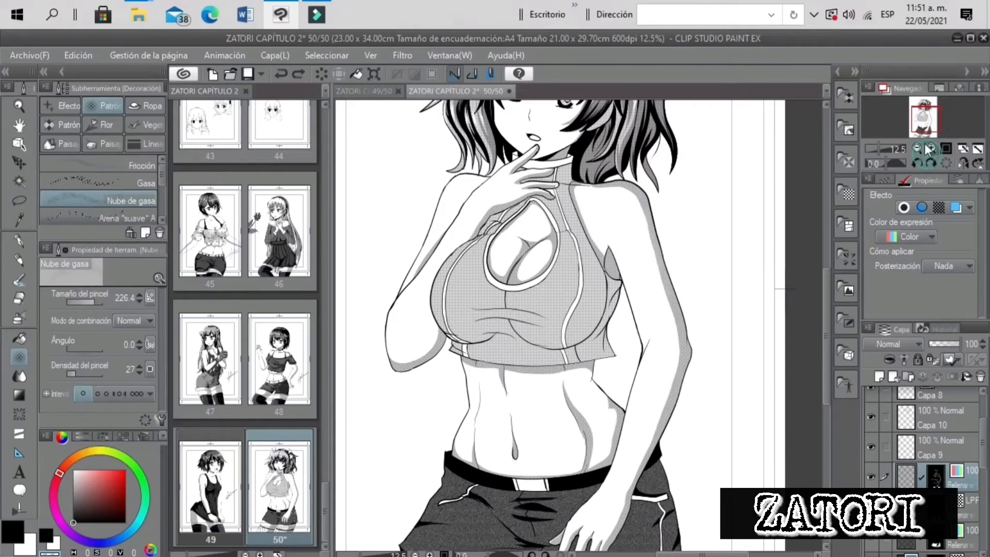
Soften the upper-arm shadow's inner edge with the transparent Nube de gasa brush at size 84.1 and density 43
left_click(929, 148)
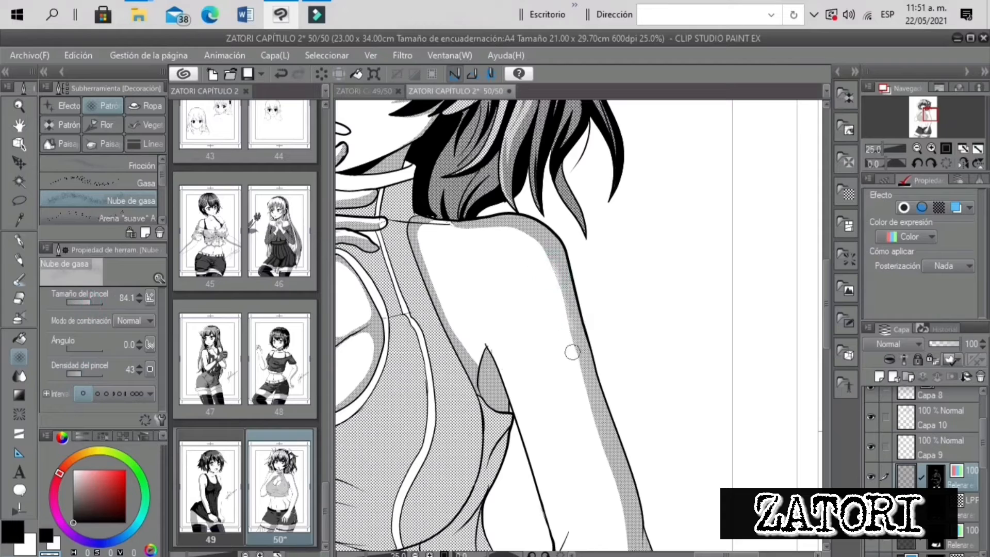
left_click_drag(577, 349, 592, 431)
scroll(594, 431, "down", 1)
left_click(928, 118)
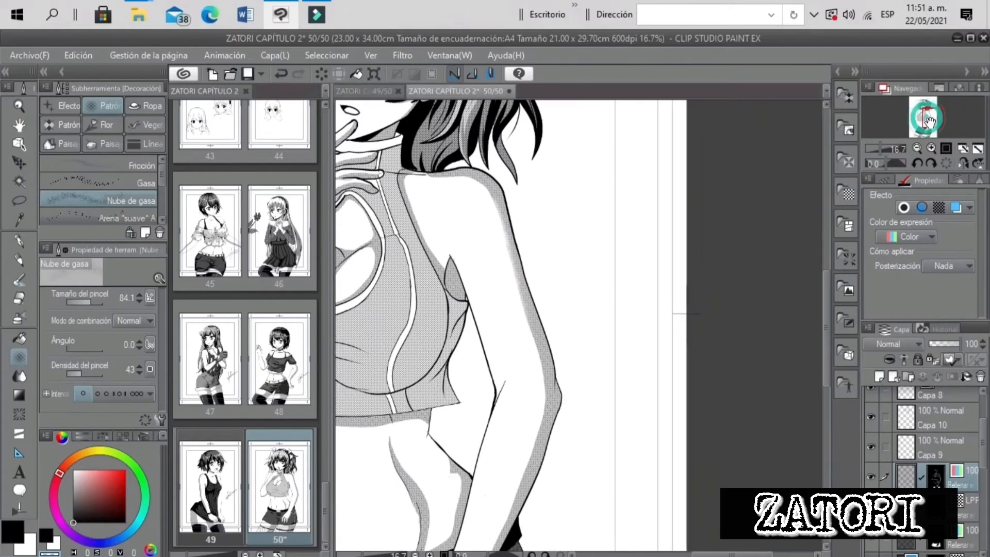
left_click_drag(881, 148, 881, 148)
Soften the edge of the shadow on the side of the waist beside the lowered forearm
left_click(925, 126)
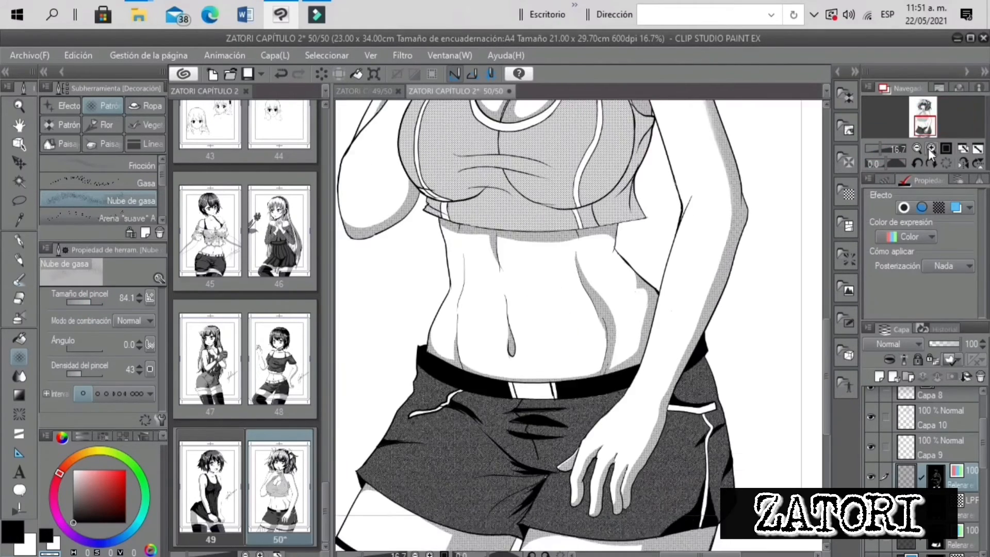
left_click(929, 148)
left_click(655, 269)
left_click_drag(677, 289, 668, 341)
left_click_drag(666, 273, 676, 291)
left_click_drag(882, 148, 877, 148)
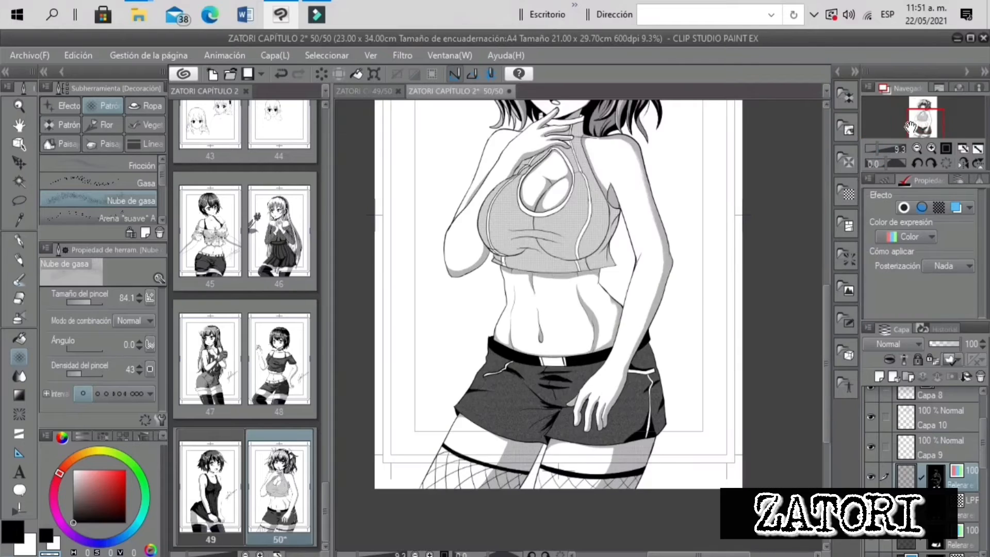
Soften the edge of the thigh shadow below the shorts hem on the lowered hand's side
left_click(931, 135)
left_click(930, 149)
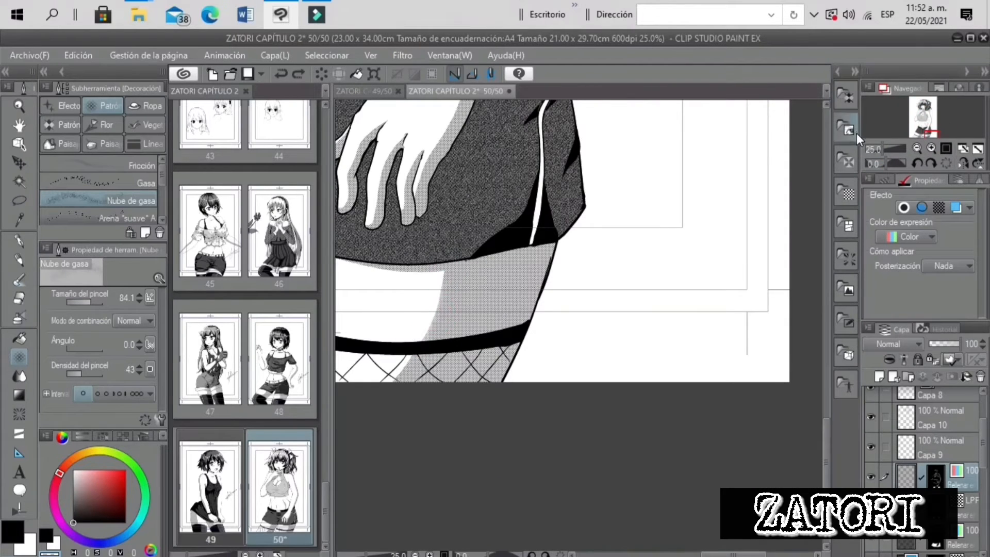
left_click(963, 163)
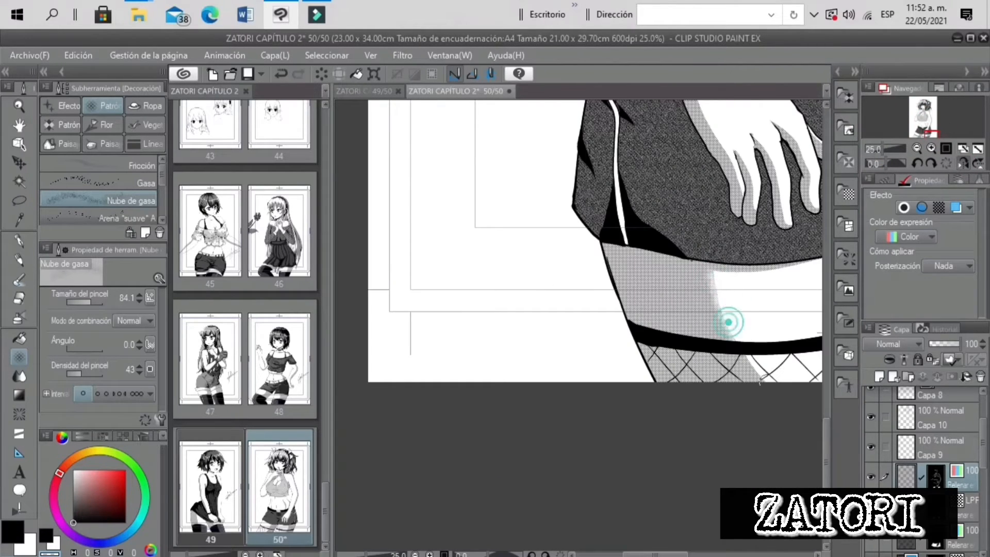
left_click(875, 150)
left_click(962, 164)
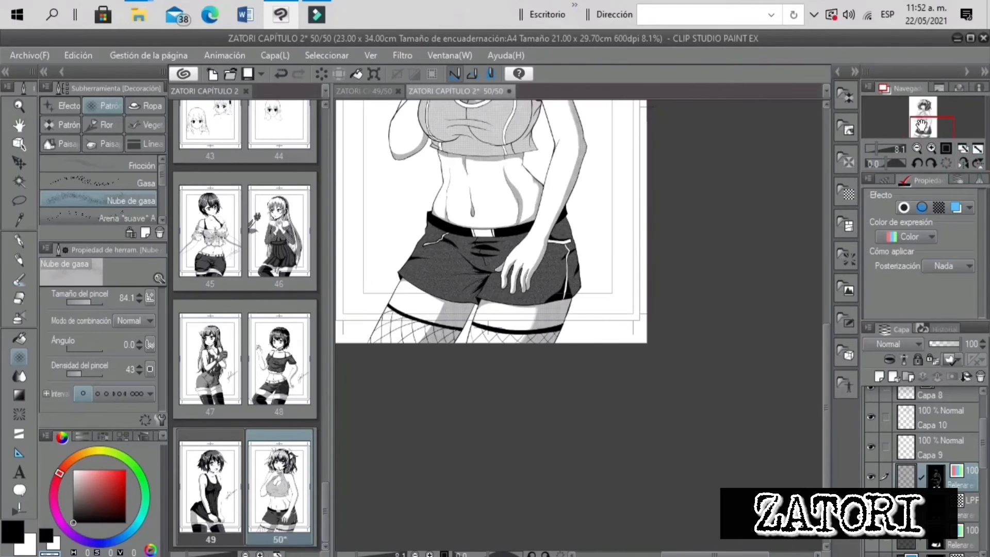
Soften the edges of the other thigh's shadow, both above the stocking band and over the fishnet
left_click(883, 149)
left_click_drag(921, 126, 923, 133)
left_click_drag(428, 379, 467, 308)
left_click_drag(385, 433, 423, 372)
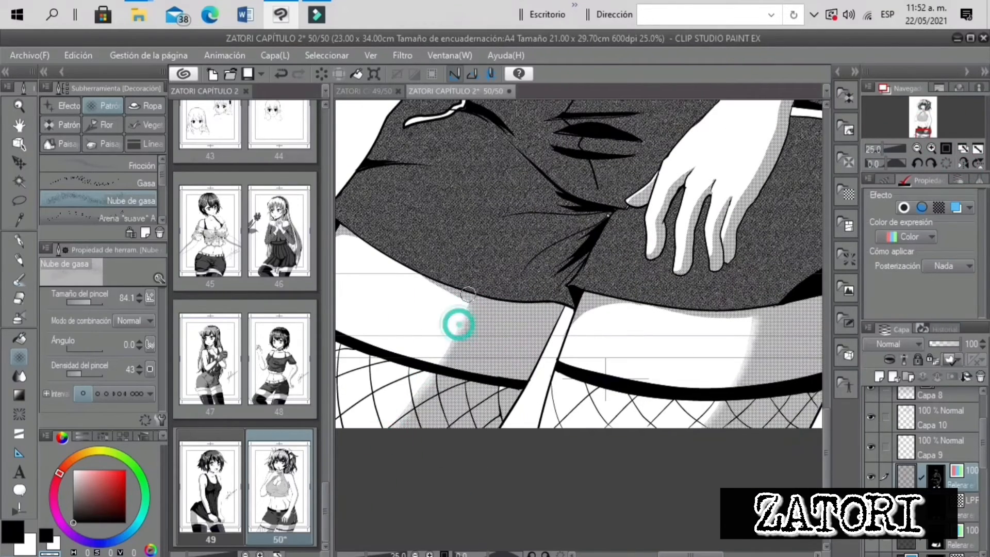
Soften the curved belly shadows around the waist creases, undoing an unwanted stroke
left_click(879, 151)
left_click(928, 149)
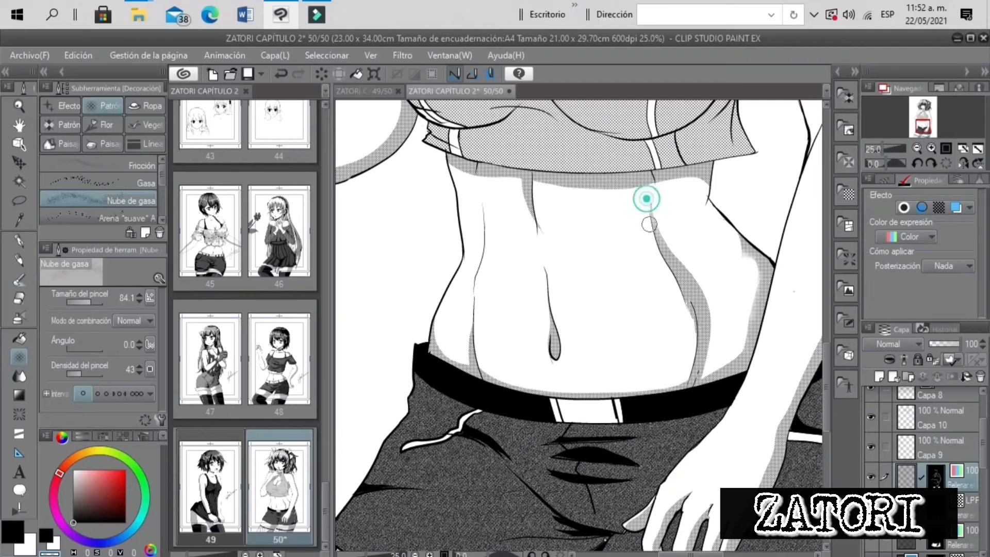
left_click_drag(699, 277, 657, 204)
key("ctrl+z")
key("e")
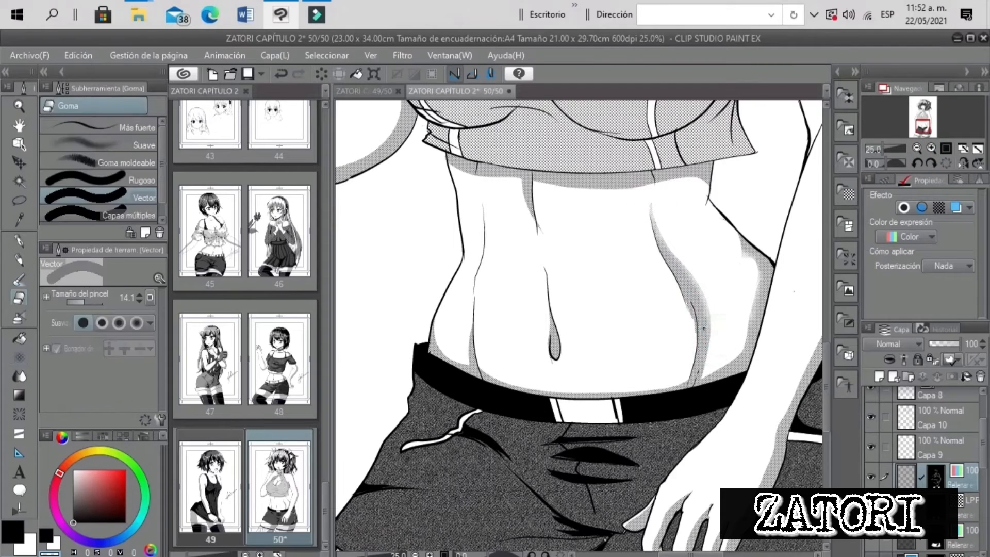
left_click(21, 357)
left_click(441, 336)
Soften the edge of the shadow along the lowered arm's elbow and forearm
left_click(880, 148)
left_click_drag(921, 114, 925, 126)
left_click(931, 149)
left_click(931, 149)
left_click_drag(788, 286, 803, 197)
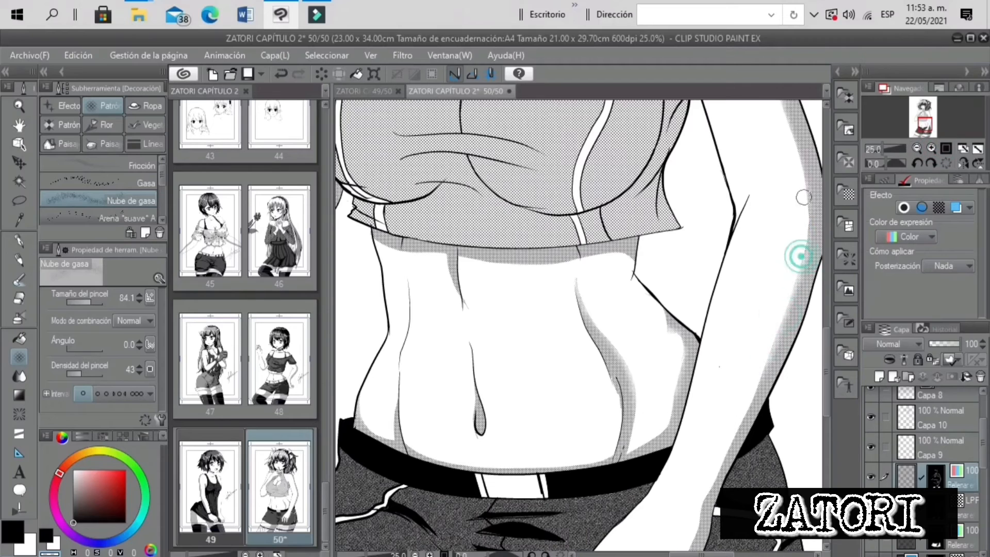
left_click(880, 148)
Soften the shadow edge from the shoulder down the outer upper arm
left_click(925, 119)
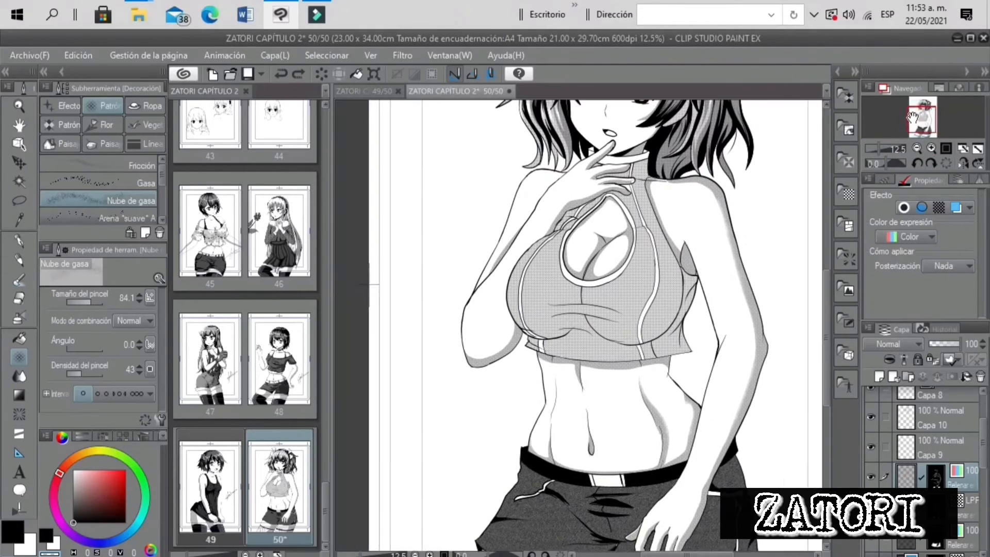
scroll(617, 190, "up", 3)
left_click(574, 174)
key("ctrl+z")
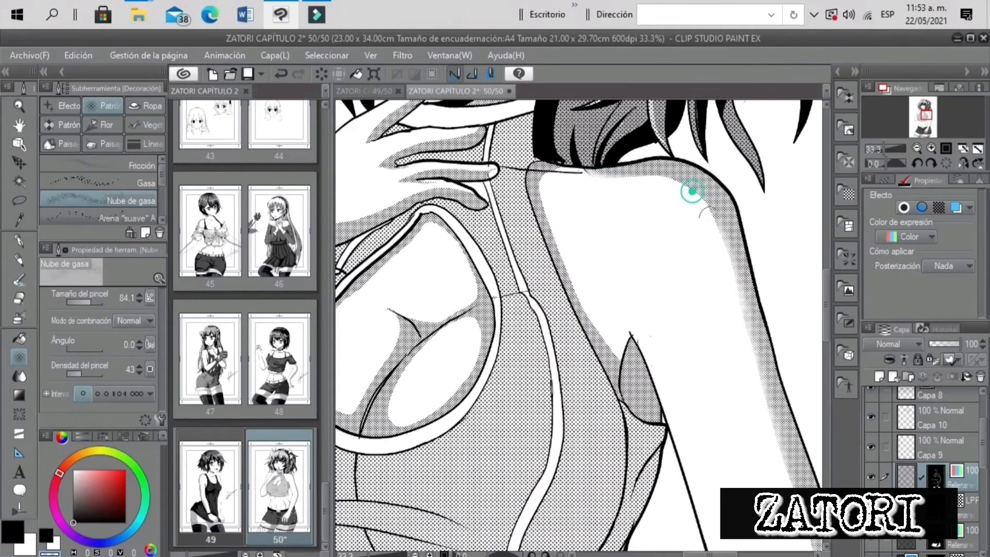
left_click_drag(708, 216, 747, 380)
Soften the edges of the shadows on the raised arm beside the crop top
left_click_drag(883, 148, 880, 148)
left_click(917, 118)
left_click(931, 149)
left_click(931, 149)
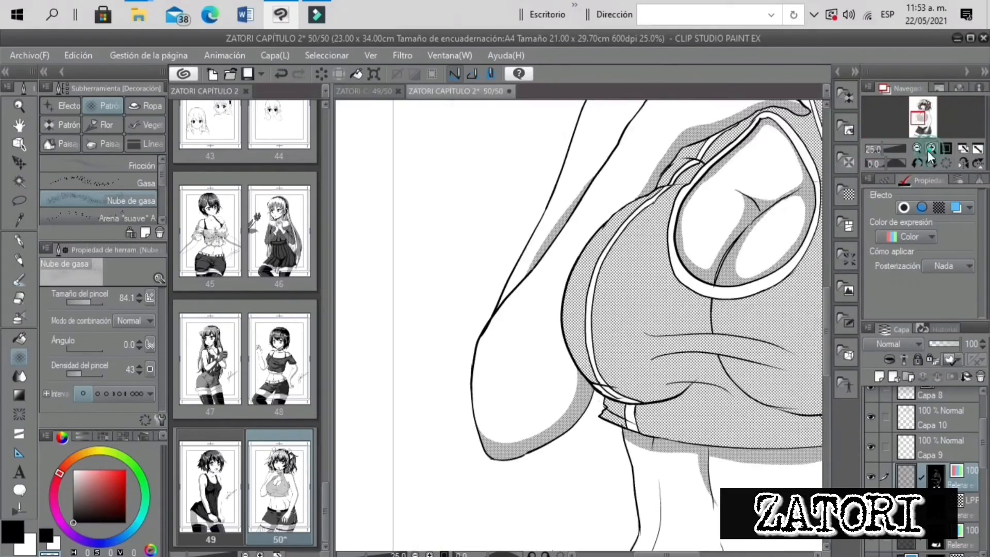
left_click_drag(917, 118, 921, 115)
left_click(582, 204)
Soften the skin shadows inside the chest cutout and compare the figure with the skin-shadow layer hidden and shown
left_click_drag(883, 149, 884, 151)
mouse_move(920, 117)
left_mouse_down()
mouse_move(927, 135)
mouse_move(919, 117)
left_mouse_up()
mouse_move(724, 319)
left_mouse_down()
mouse_move(739, 274)
mouse_move(726, 238)
mouse_move(731, 210)
left_mouse_up()
left_click_drag(884, 148, 883, 148)
left_click_drag(756, 238, 743, 291)
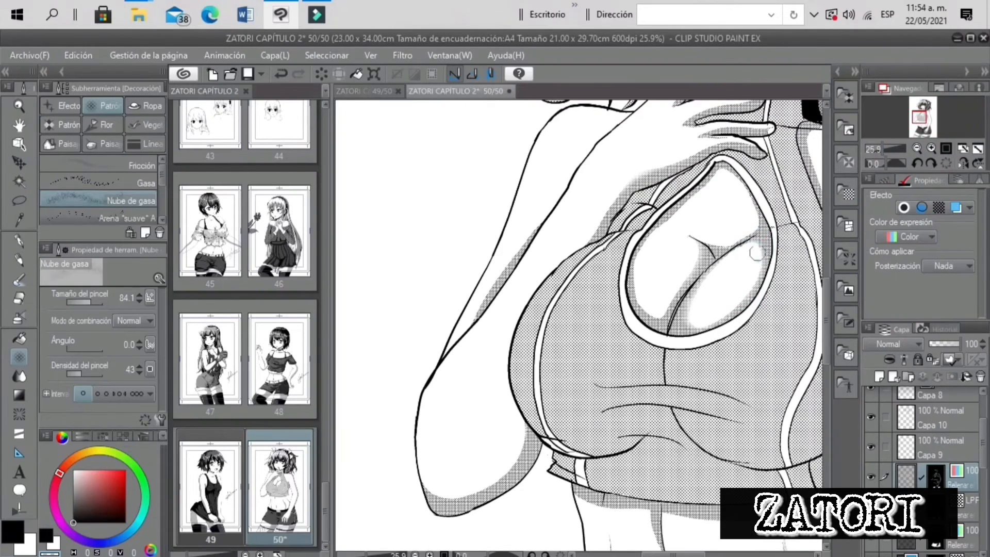
left_click_drag(883, 148, 877, 149)
left_click(870, 475)
left_click_drag(917, 113, 909, 104)
left_click(870, 475)
Auto-select the upper loop of her left hair bow and make the dot tone layer lower in the stack active
left_click(19, 181)
left_click(724, 160)
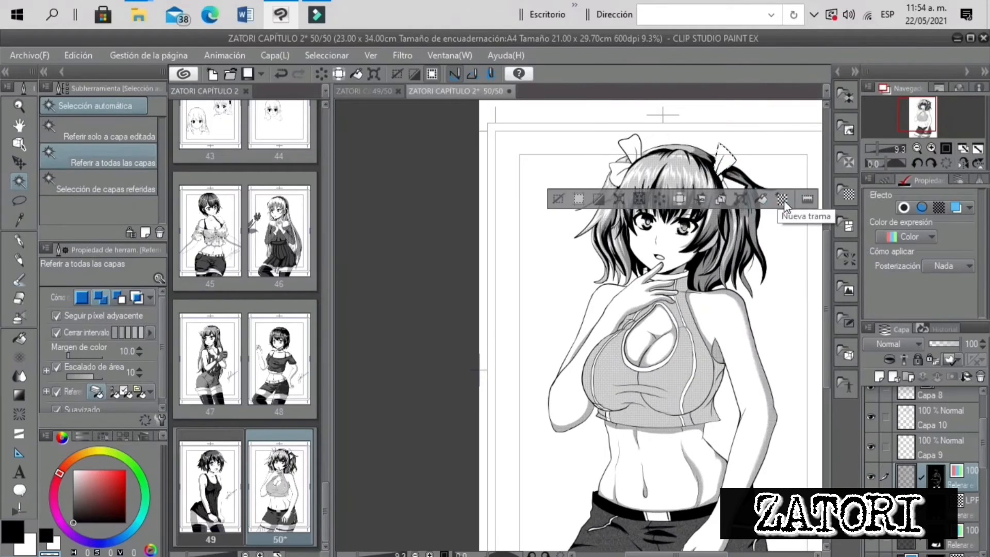
left_click(783, 200)
left_click(433, 77)
key("ctrl+z")
left_click_drag(981, 454, 981, 485)
left_click(936, 461)
left_click(871, 460)
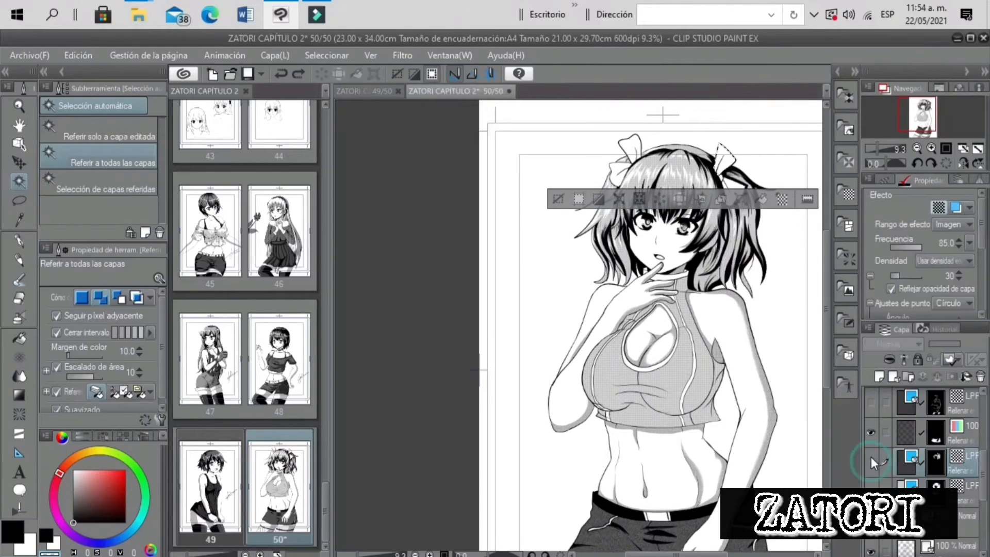
left_click(871, 460)
Fill the selected bow loop with a new Ruido tone at density 75
left_click(782, 199)
left_click(190, 129)
left_click(155, 237)
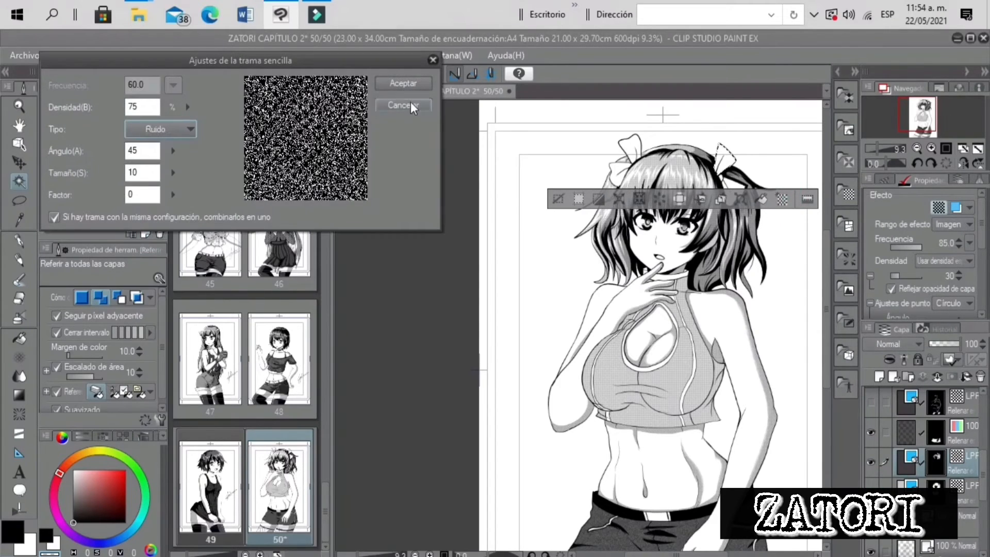
left_click(413, 82)
key("g")
left_click(923, 108)
scroll(923, 109, "up", 5)
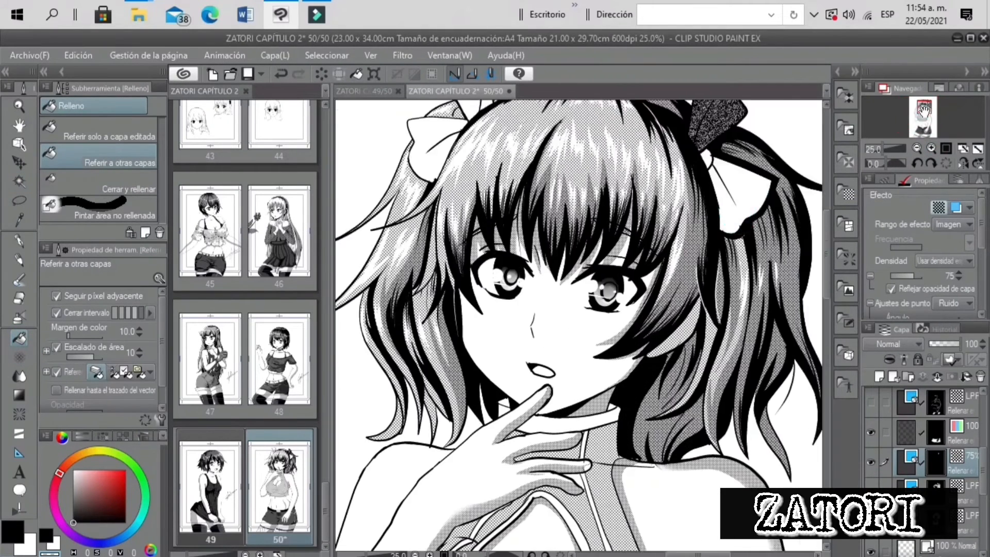
left_click_drag(926, 110, 928, 104)
Compare the bow with the noise tone hidden and shown, and undo the tone on the upper loop
left_click(871, 461)
left_click(871, 461)
left_click(871, 462)
left_click(870, 462)
left_click(19, 181)
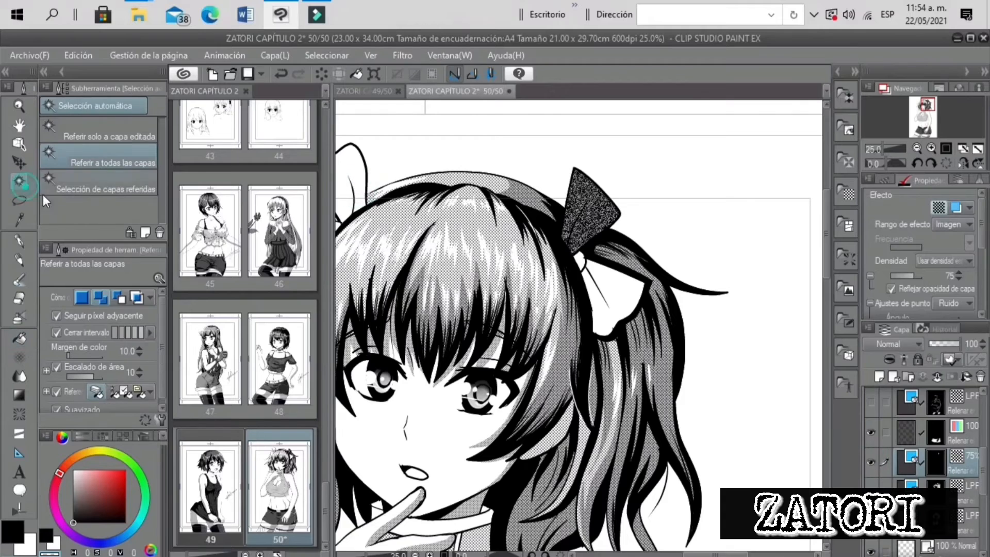
left_click(611, 286)
left_click(487, 364)
key("ctrl+z")
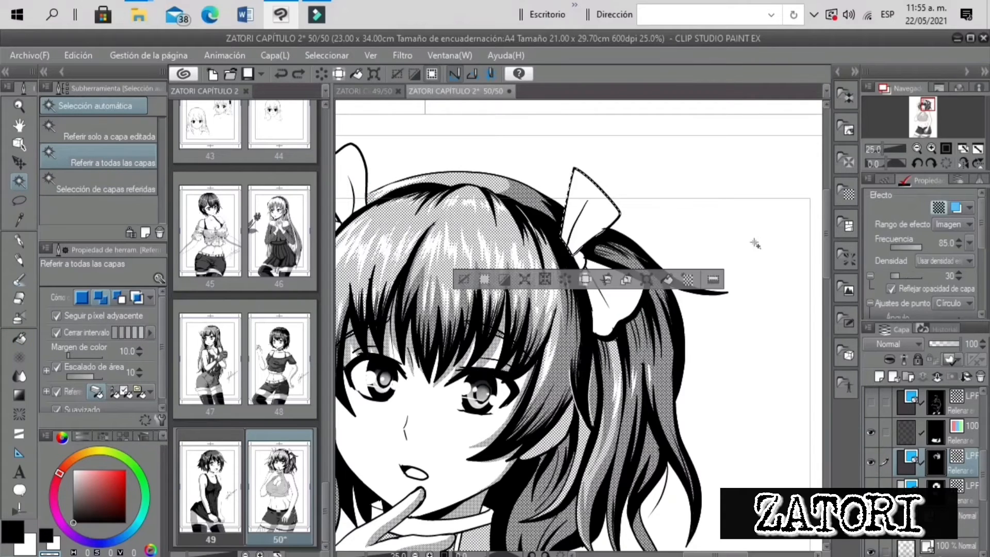
Add the remaining loops of both hair bows to the selection and fill them with a new Ruido tone
left_click(614, 310)
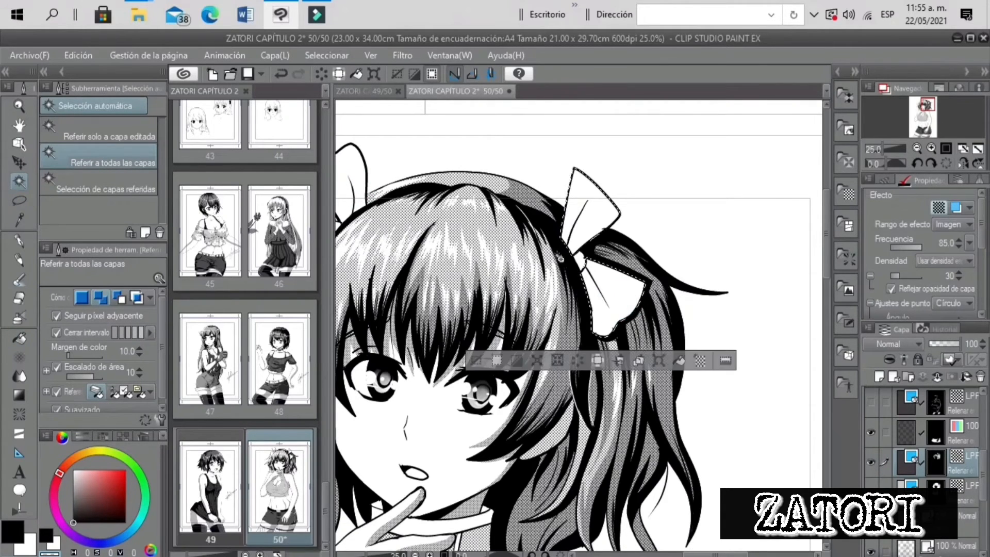
left_click_drag(613, 309, 816, 335)
left_click(540, 203)
left_click(509, 261)
left_click(764, 387)
left_click(408, 86)
Set the bow noise tone's density to 20 and rasterize its layer
left_click(958, 279)
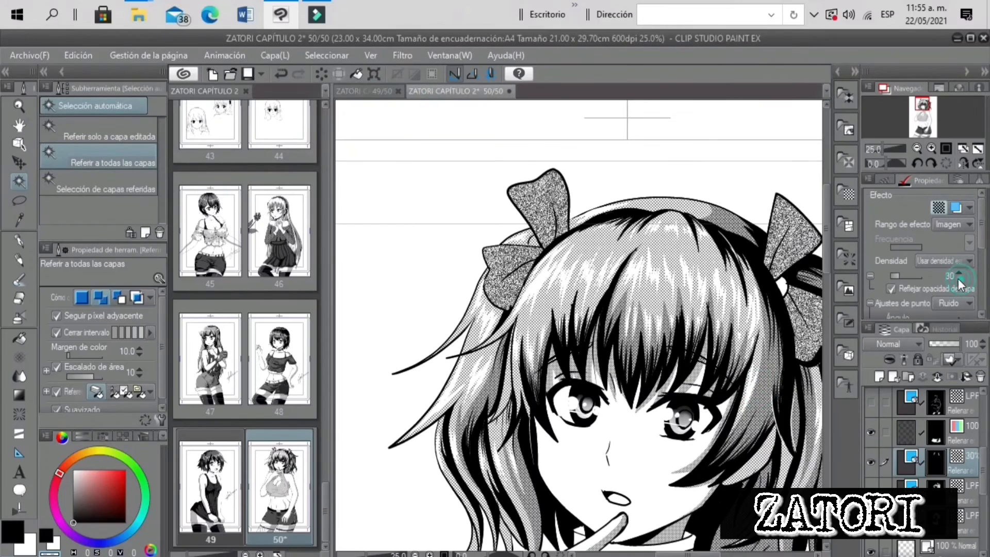
left_click(879, 150)
right_click(948, 461)
left_click(866, 300)
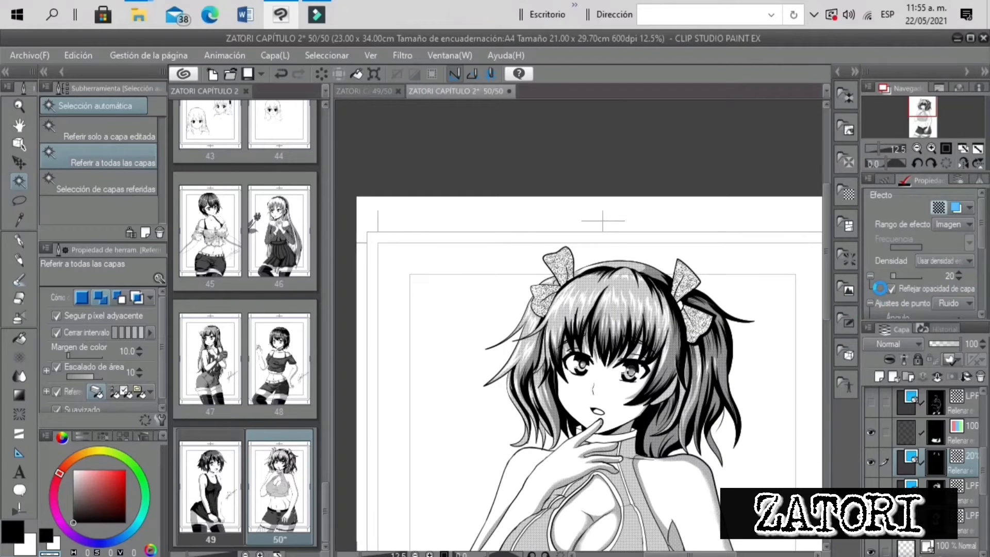
Choose the Lasso selection and add a new raster layer directly below Capa 2
left_click(877, 148)
left_click_drag(922, 132, 912, 119)
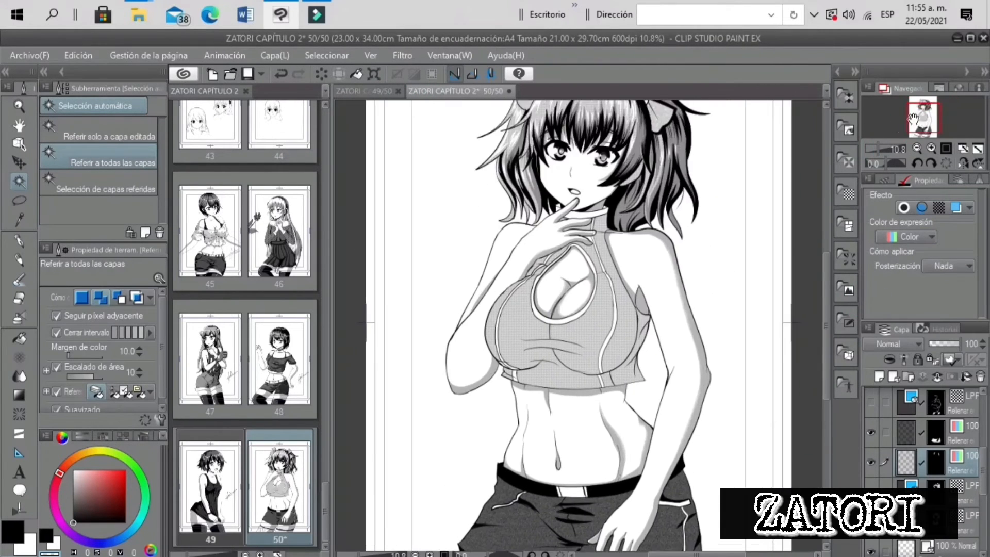
key("m")
left_click_drag(982, 467, 983, 503)
left_click(938, 457)
left_click(872, 456)
left_click(871, 456)
left_click(879, 376)
Lasso a thin fold shadow under the bust and switch to a new layer above Capa 10
left_click(931, 148)
left_click(931, 148)
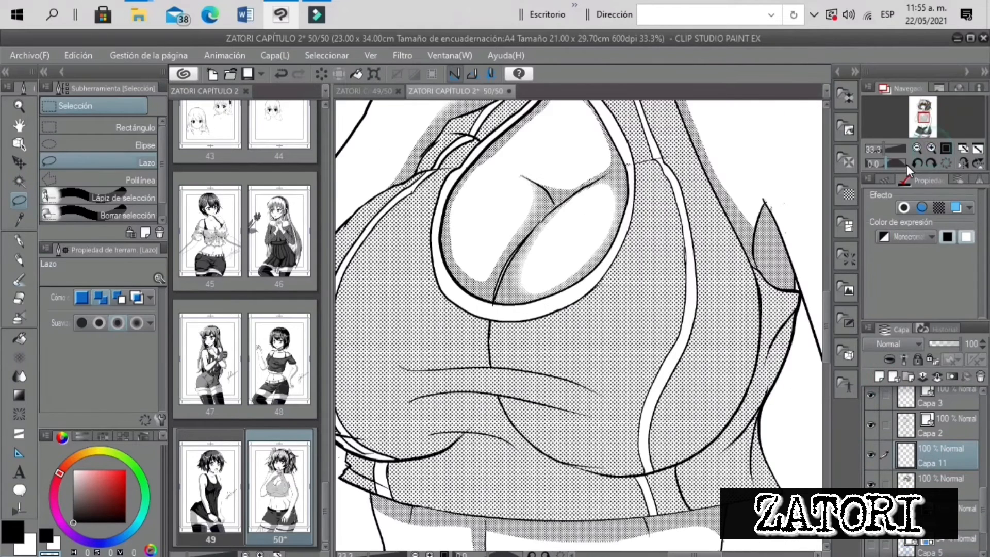
left_click_drag(550, 449, 539, 443)
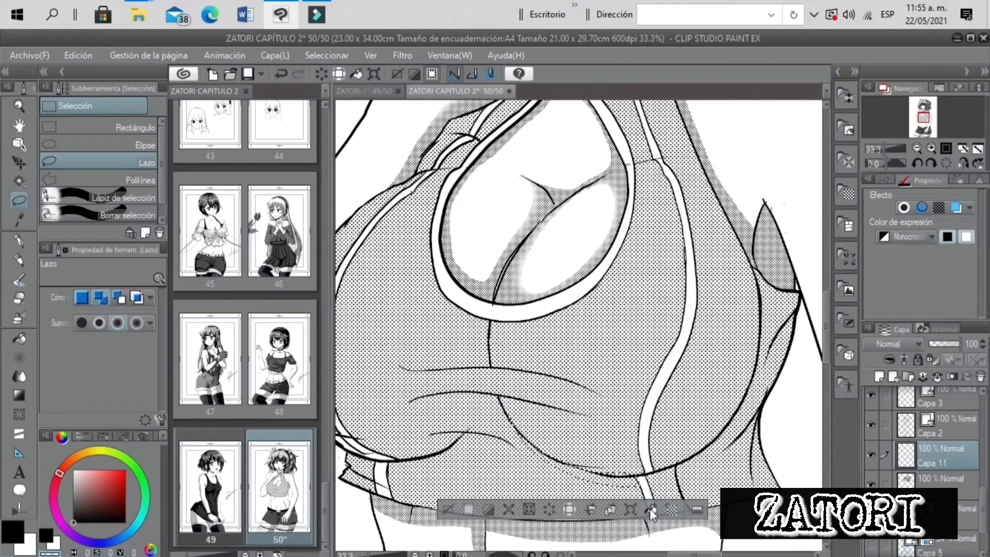
left_click_drag(982, 502, 982, 424)
left_click(936, 471)
left_click(928, 434)
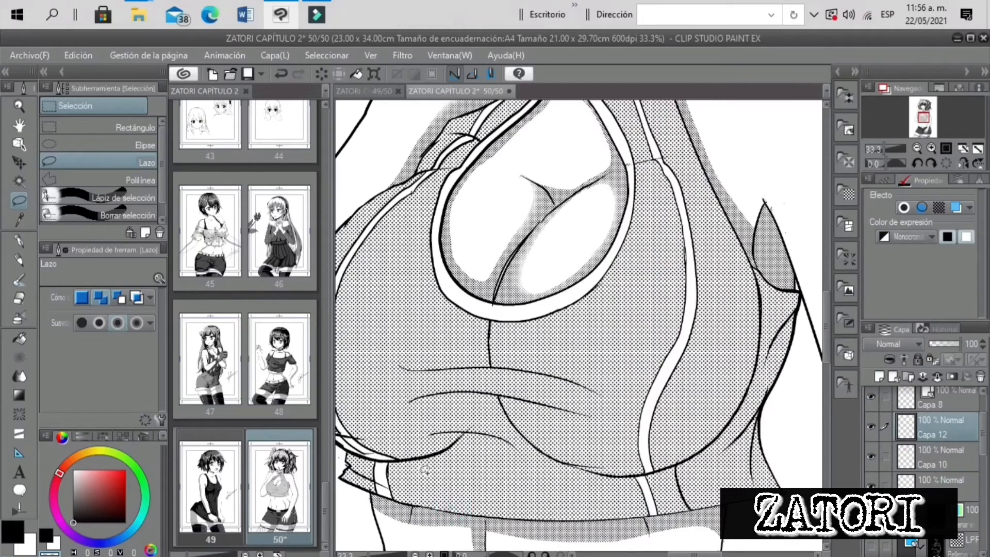
Outline the crop top's shadow along the lower bust line with the G pen and fill it with black
left_click(887, 150)
left_click(876, 150)
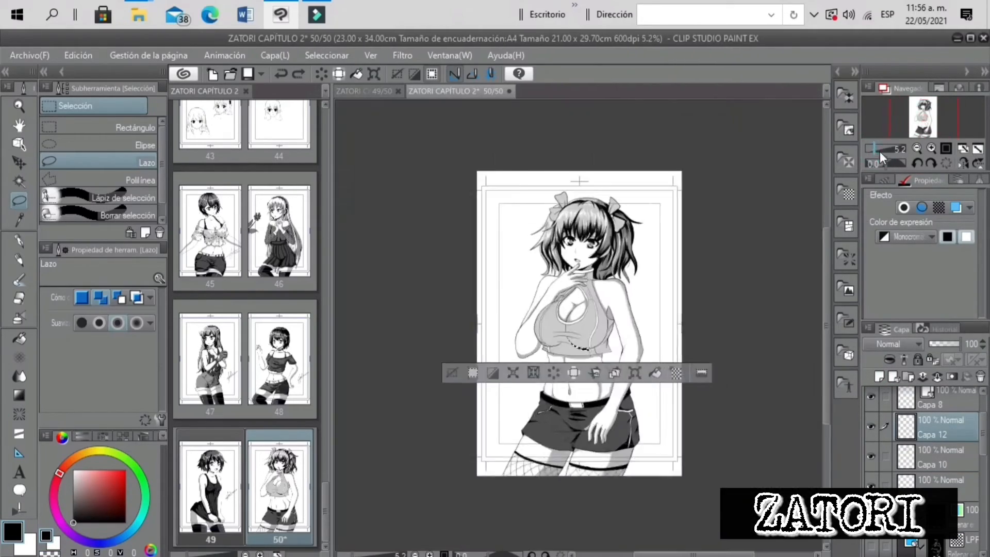
left_click(881, 151)
left_click(22, 243)
left_click(19, 338)
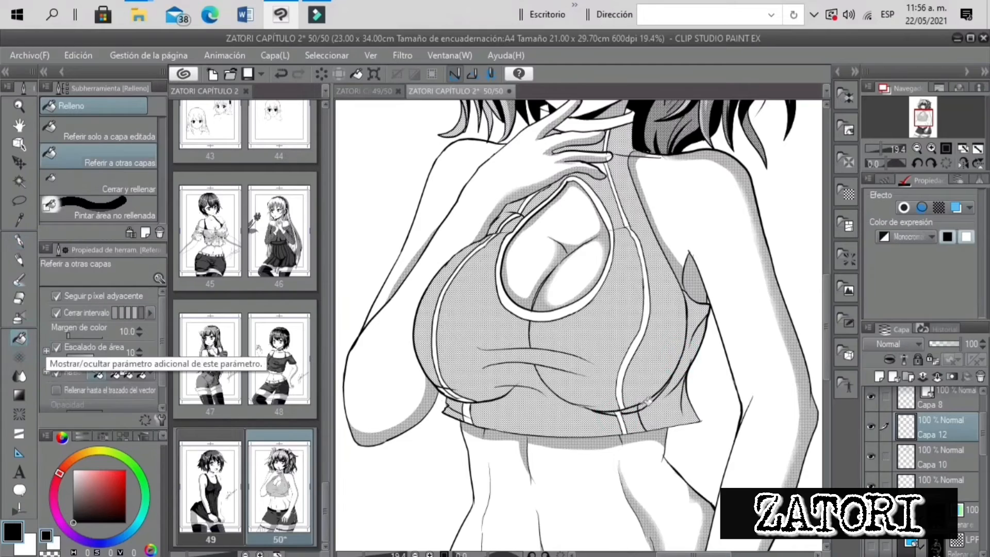
left_click(642, 407)
left_click(610, 411)
Complete the black under-bust shadow across the gap at the white seam trim
left_click(875, 150)
left_click(884, 149)
key("p")
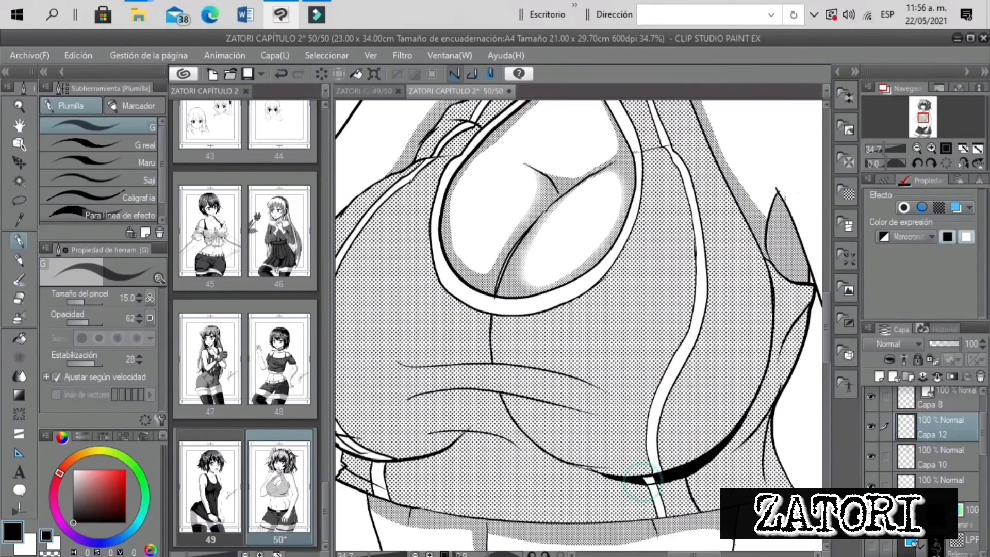
key("g")
key("p")
key("p")
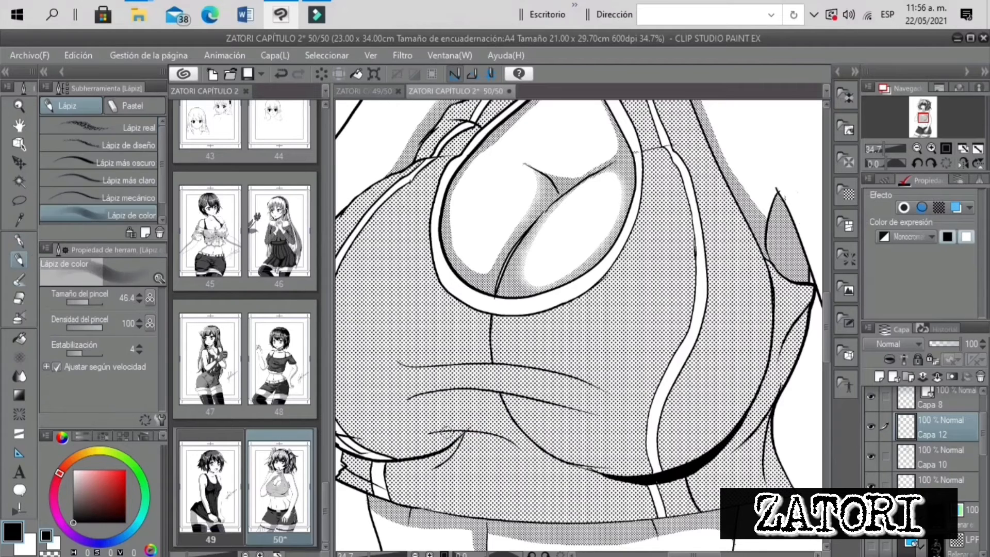
Outline the left breast's under-bust shadow on the crop top with the G pen and fill it with black
key("p")
left_click_drag(459, 455, 514, 447)
left_click_drag(375, 466, 345, 456)
key("g")
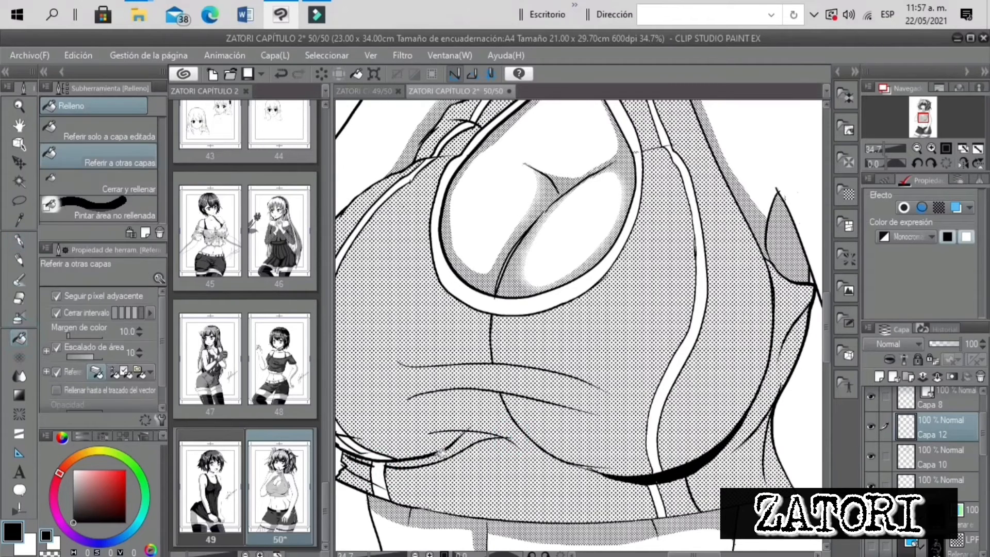
left_click(438, 456)
left_click(364, 457)
left_click(880, 149)
Outline the inner end of the right breast's under-bust shadow with the G pen and fill it with black
key("p")
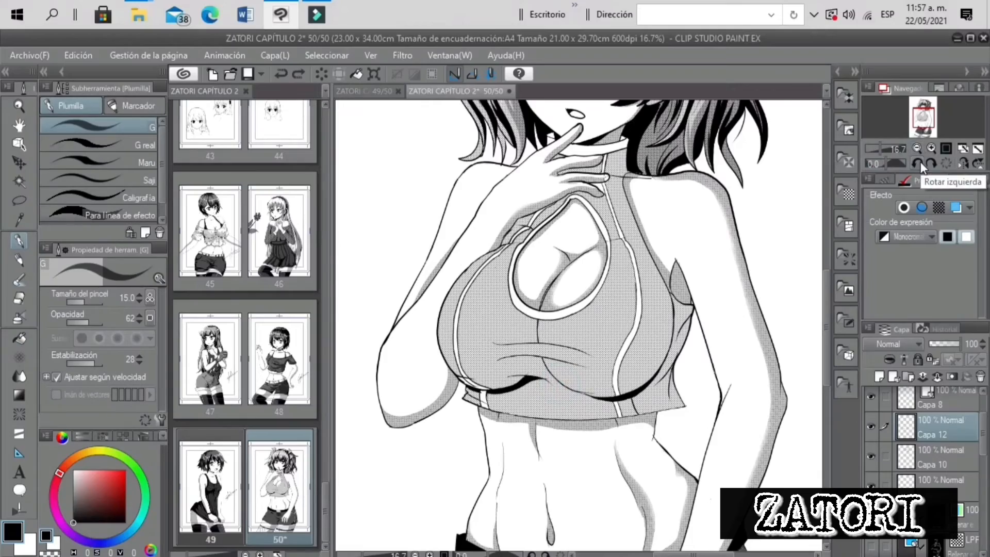
left_click(930, 148)
left_click_drag(549, 411, 611, 434)
left_click(19, 339)
left_click(585, 429)
left_click_drag(874, 148, 882, 148)
Draw fold shadows along the crop top's right side edge and lower corner and fill them with black
key("p")
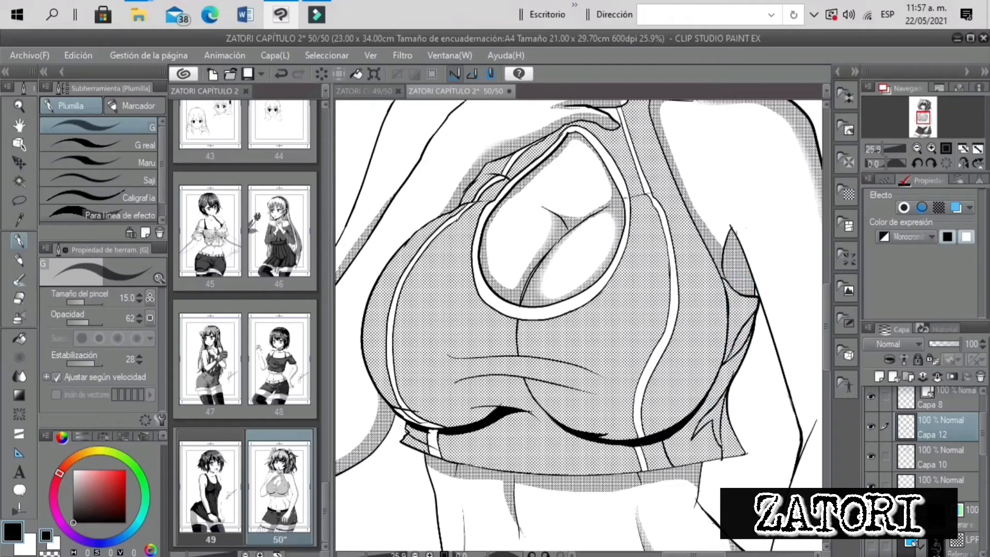
key("g")
left_click(744, 334)
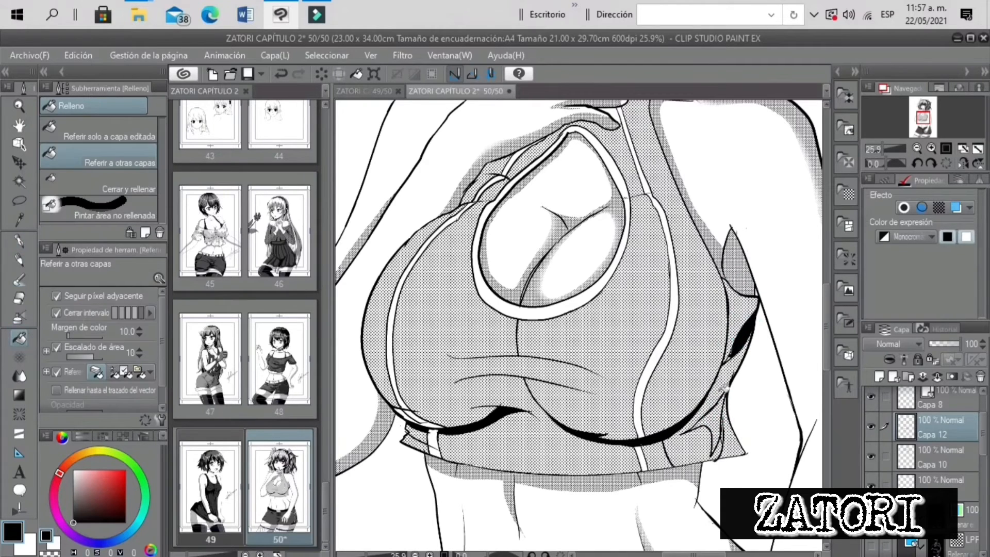
left_click(733, 436)
left_click(879, 150)
Draw tapering shadows on the middle crease and the seam below the neckline and fill them with black
left_click(20, 240)
left_click(933, 148)
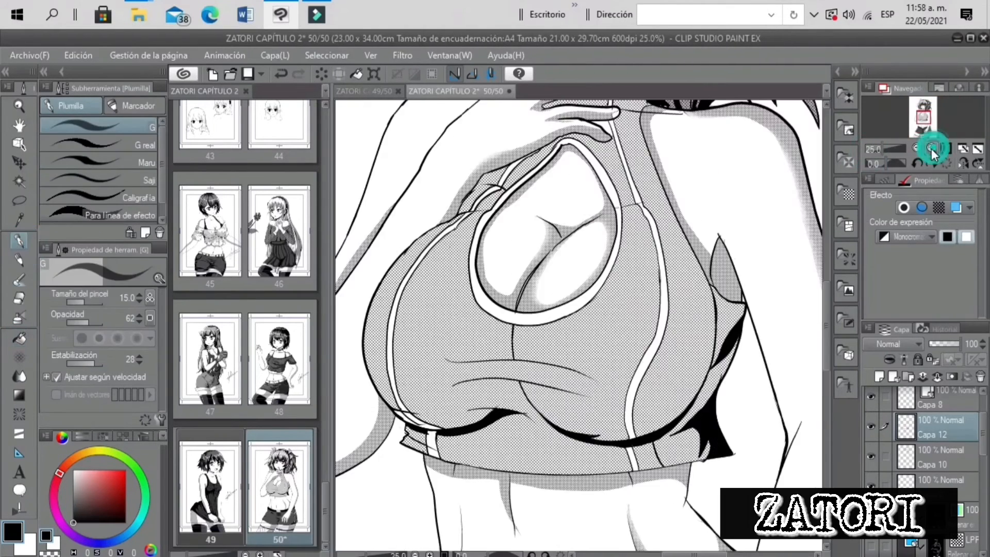
left_click_drag(461, 382, 567, 393)
left_click(22, 338)
left_click(521, 387)
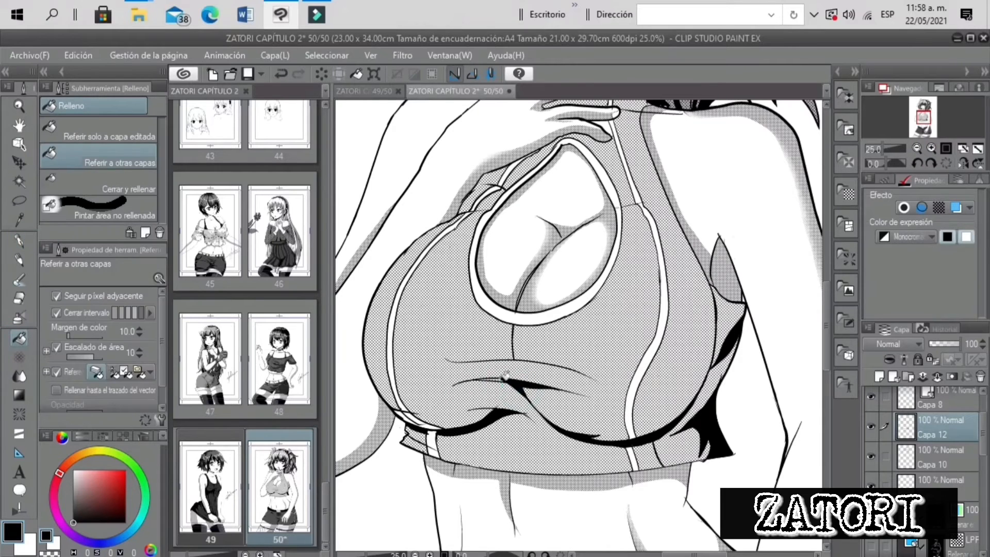
left_click(499, 380)
key("p")
left_click_drag(493, 357, 485, 362)
key("g")
left_click(508, 342)
Add a black shadow to the crop top just below the collar band, beside the hair
left_click_drag(874, 150, 880, 153)
left_click(931, 115)
key("p")
left_click(931, 148)
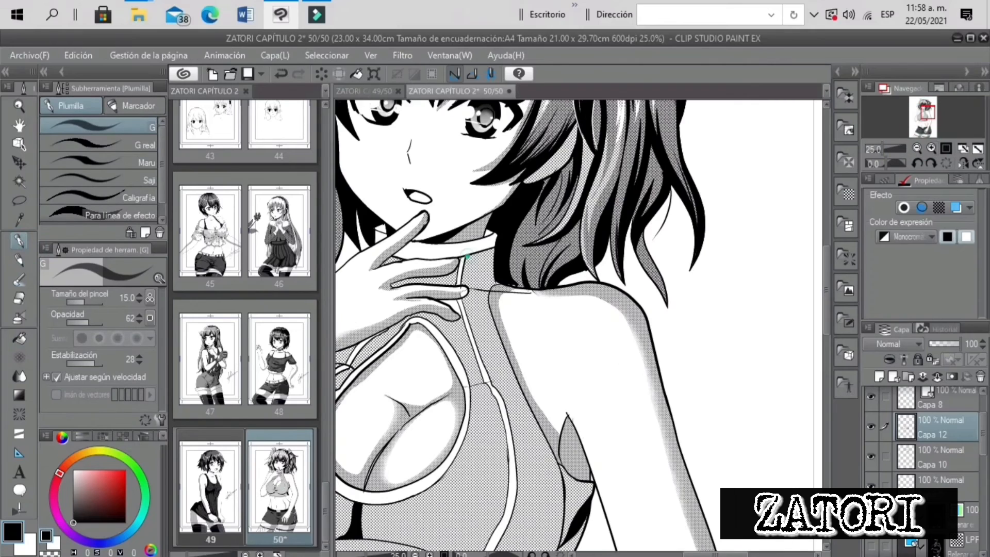
key("g")
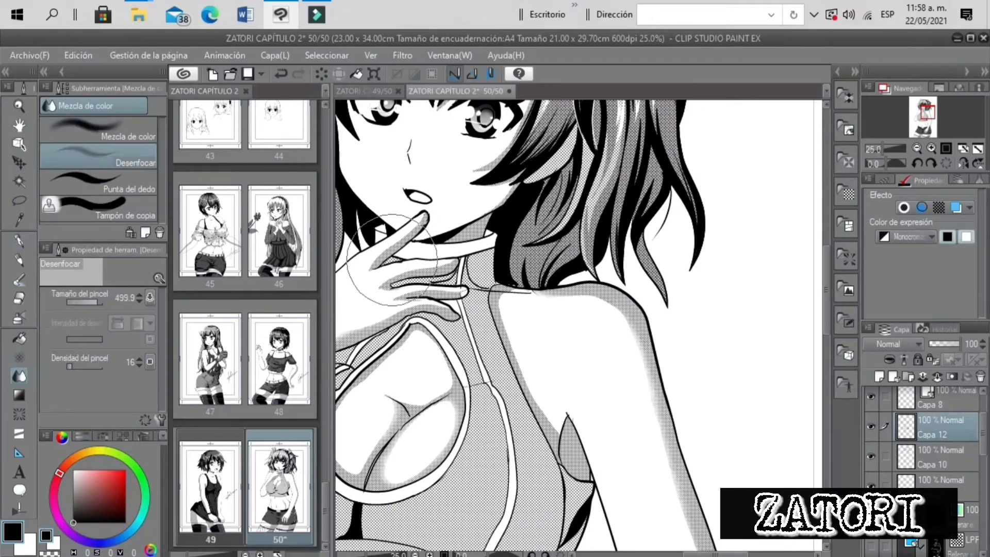
left_click_drag(875, 150, 877, 152)
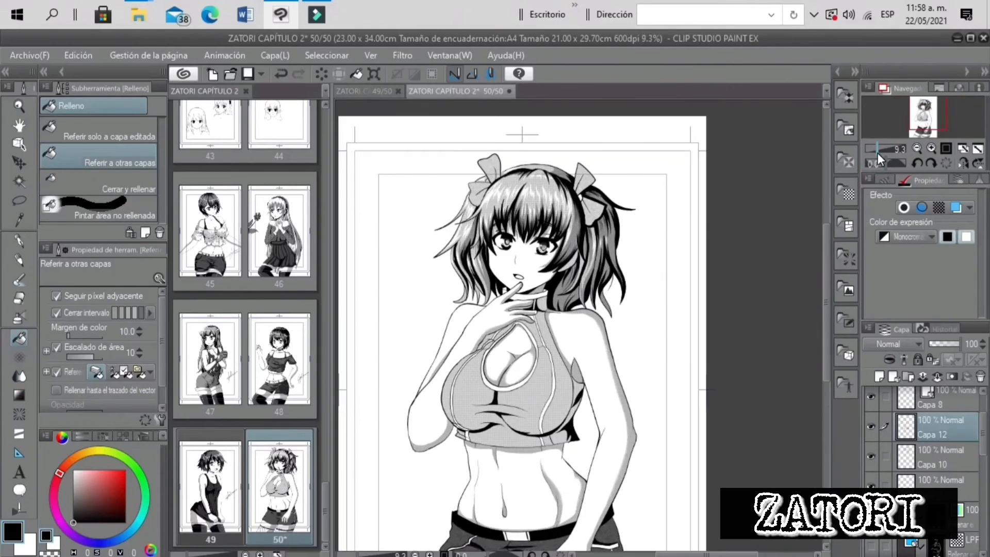
left_click(20, 239)
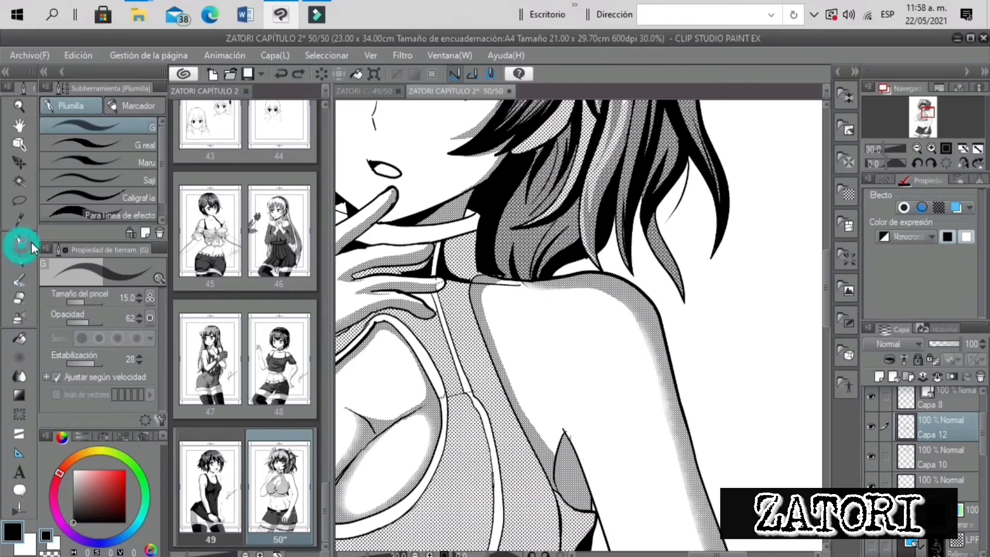
key("g")
Fill crease shadows at both ends of the crop top's hem with black
left_click_drag(885, 151, 882, 148)
left_click_drag(918, 125, 924, 121)
key("p")
left_click(22, 338)
left_click(409, 318)
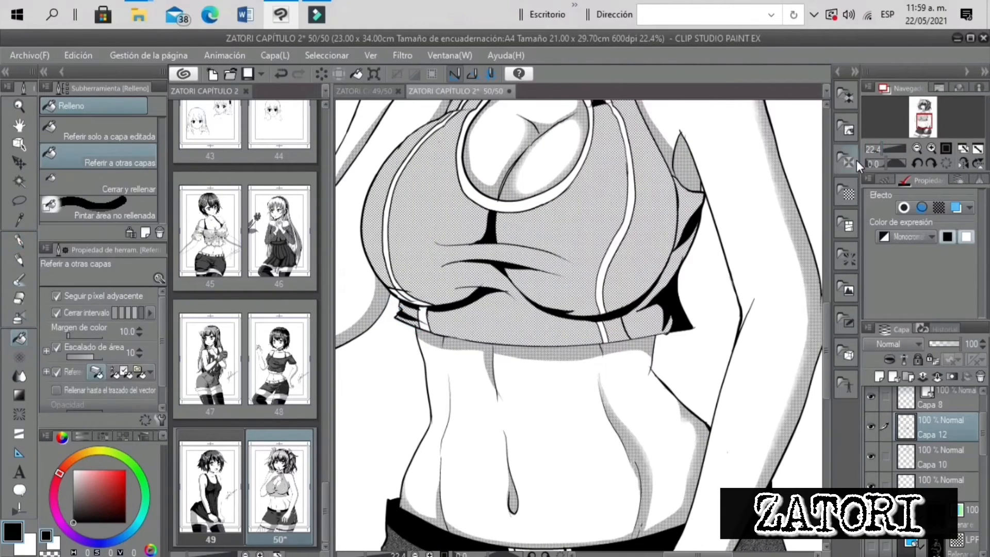
key("p")
left_click_drag(632, 311, 663, 324)
key("g")
left_click(653, 315)
left_click_drag(882, 148, 920, 108)
key("ctrl+plus")
key("ctrl+plus")
key("ctrl+plus")
key("p")
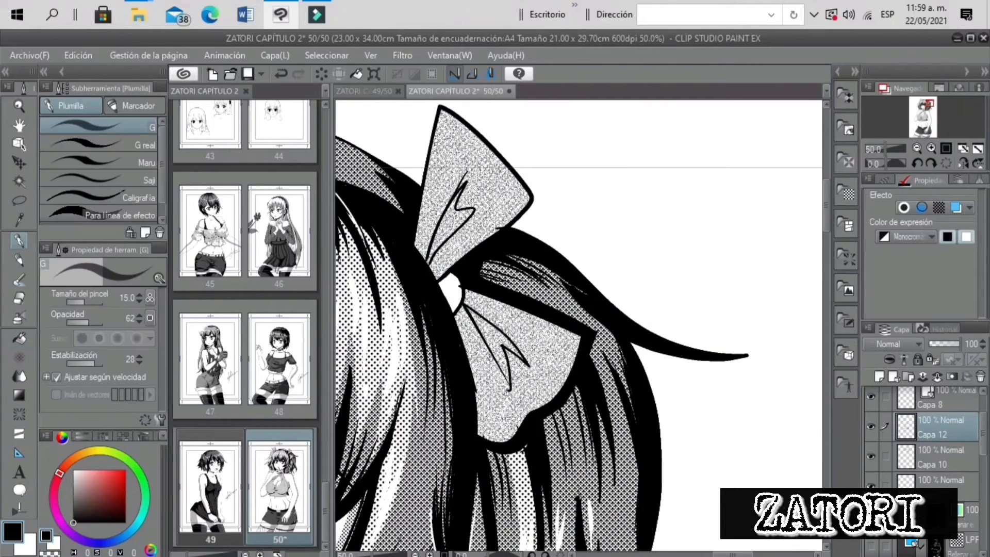
left_click(19, 201)
key("ctrl+z")
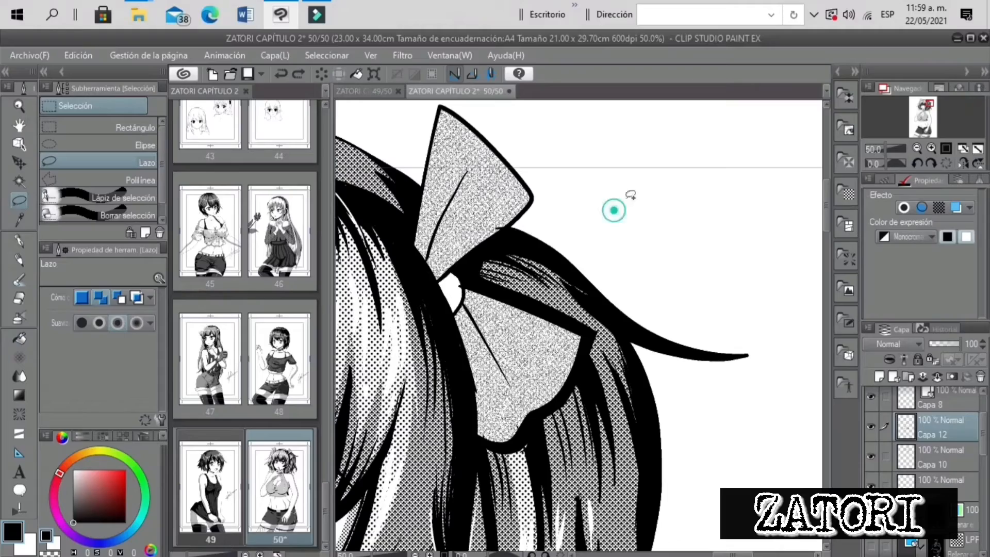
Lasso additional crease shadows on the crop top, including the fold near the right hem, and fill them with black
left_click_drag(885, 149, 881, 150)
left_click_drag(922, 106, 918, 118)
left_click_drag(549, 298, 571, 292)
left_click(638, 325)
key("ctrl+d")
left_click_drag(924, 115, 926, 123)
left_click_drag(558, 342, 577, 346)
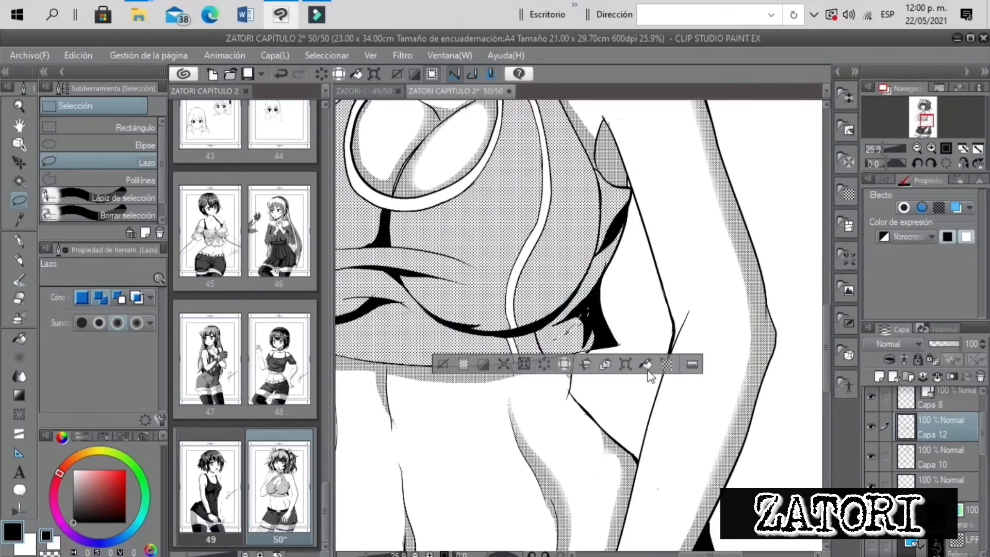
left_click(646, 365)
Lasso the left end of the crop top's hem and fill its remaining shadow area with black
left_click_drag(882, 149, 884, 149)
left_click_drag(922, 117, 917, 122)
left_click_drag(638, 208, 650, 232)
key("ctrl+d")
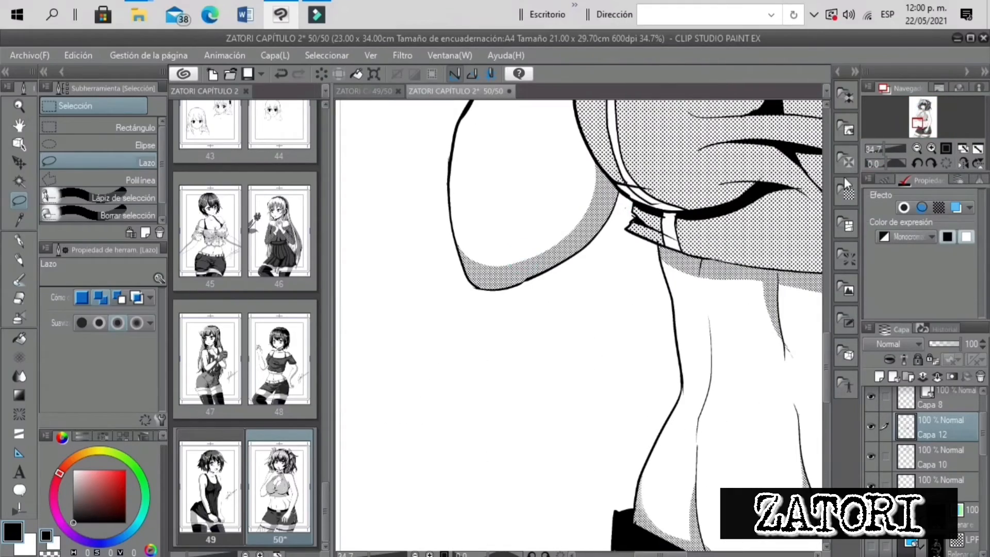
left_click(19, 338)
left_click(633, 197)
Undo the last mark, lasso thin fold shadows on both loops of the right hair bow and fill them
left_click_drag(884, 149, 876, 149)
left_click(931, 148)
left_click(932, 148)
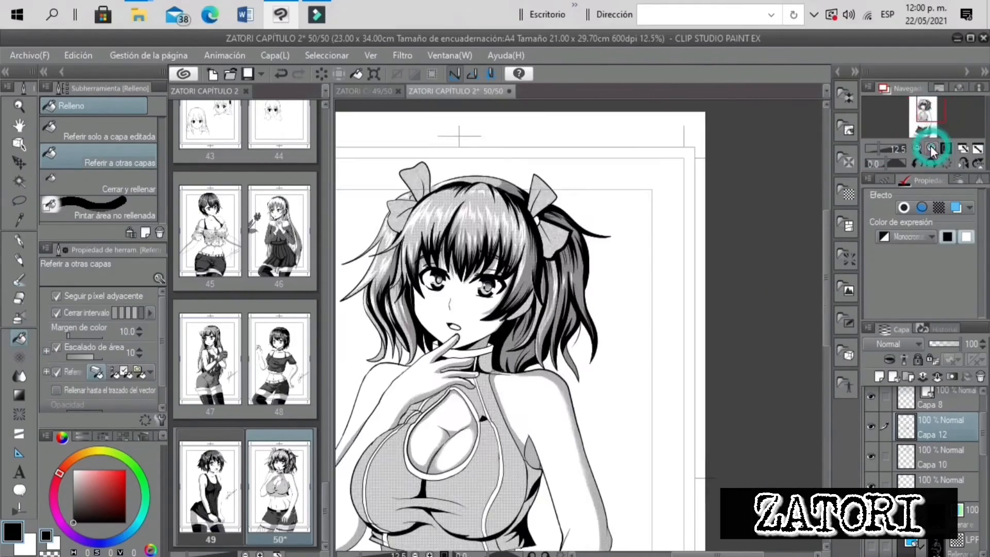
left_click(932, 148)
left_click_drag(928, 110, 928, 105)
key("ctrl+z")
key("m")
mouse_move(556, 178)
left_mouse_down()
mouse_move(537, 220)
mouse_move(553, 199)
left_mouse_up()
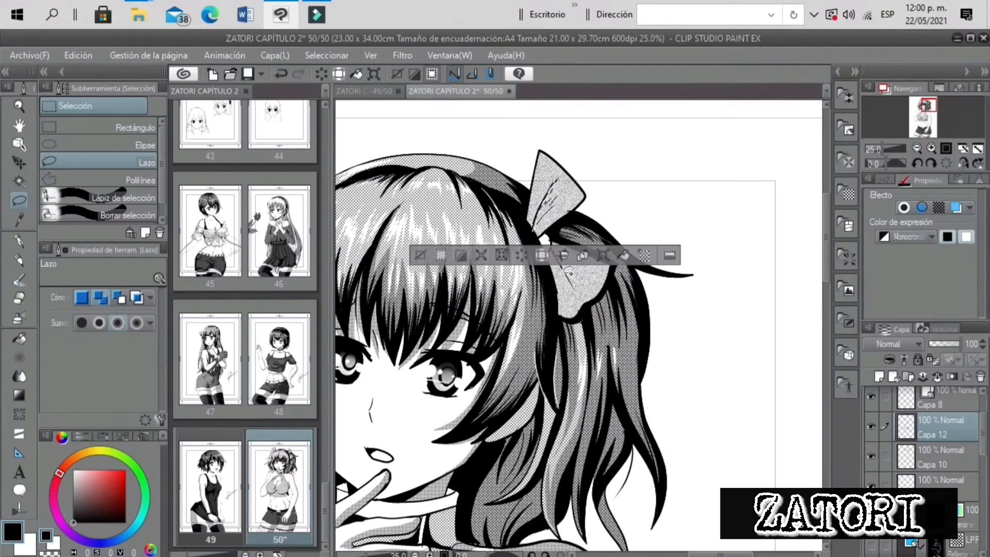
left_click_drag(583, 287, 571, 294)
left_click(634, 319)
left_click(432, 320)
Lasso the fold shadows on the left hair bow, fill them and clear the selection
left_click_drag(883, 149, 880, 149)
left_click_drag(929, 106, 920, 105)
mouse_move(643, 216)
left_mouse_down()
mouse_move(649, 245)
mouse_move(606, 282)
left_mouse_up()
left_click(704, 307)
left_click(500, 307)
Select the shorts' tone layer, lasso the shorts' right side and apply a simple noise tone with 75% density
left_click(917, 148)
left_click(916, 148)
left_click_drag(922, 126, 918, 122)
left_click_drag(876, 149, 926, 131)
scroll(954, 464, "down", 1)
left_click(960, 505)
left_click(931, 148)
mouse_move(662, 252)
left_mouse_down()
mouse_move(674, 286)
mouse_move(666, 251)
left_mouse_up()
left_click(776, 392)
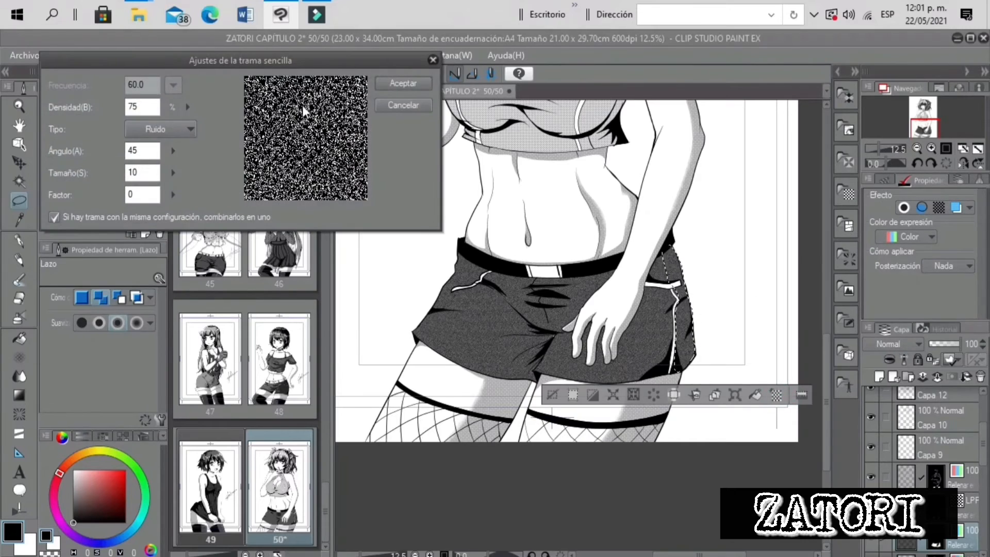
left_click(398, 84)
Set the new noise tone's density to 70
left_click(19, 163)
left_click(19, 241)
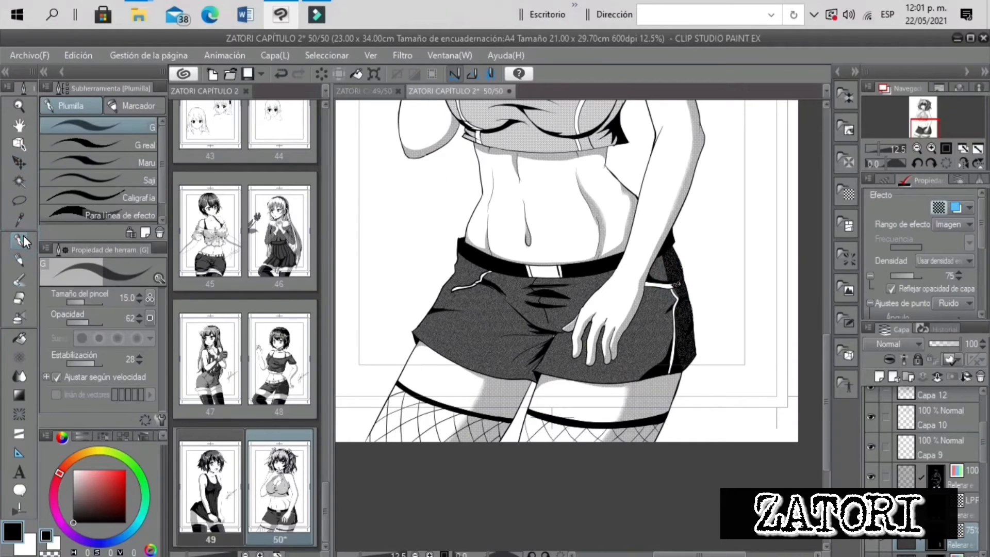
left_click_drag(958, 279, 960, 271)
left_click(961, 272)
Erase the dark tone spilling over the white pocket trim and outline on the shorts' right side
left_click(21, 302)
scroll(698, 324, "up", 3)
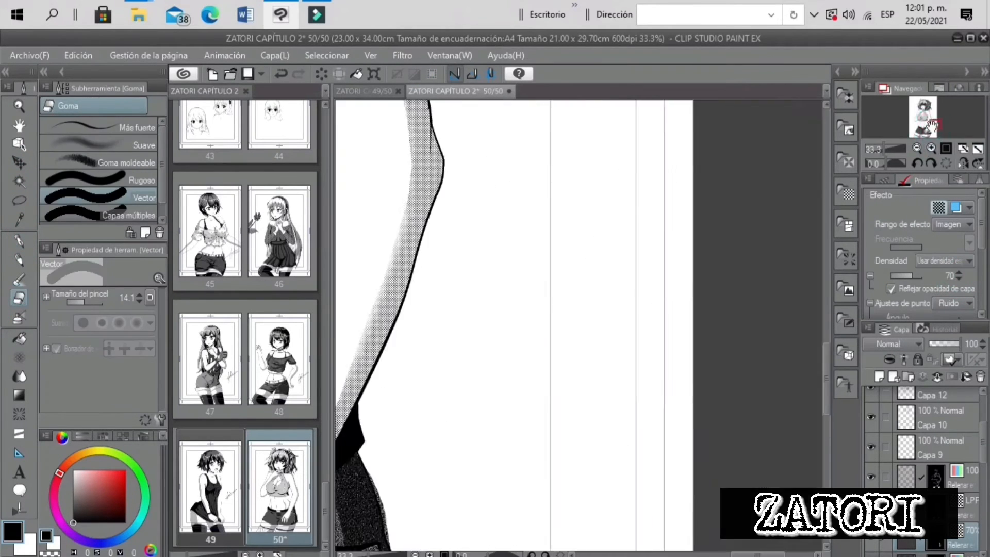
left_click_drag(648, 167, 654, 196)
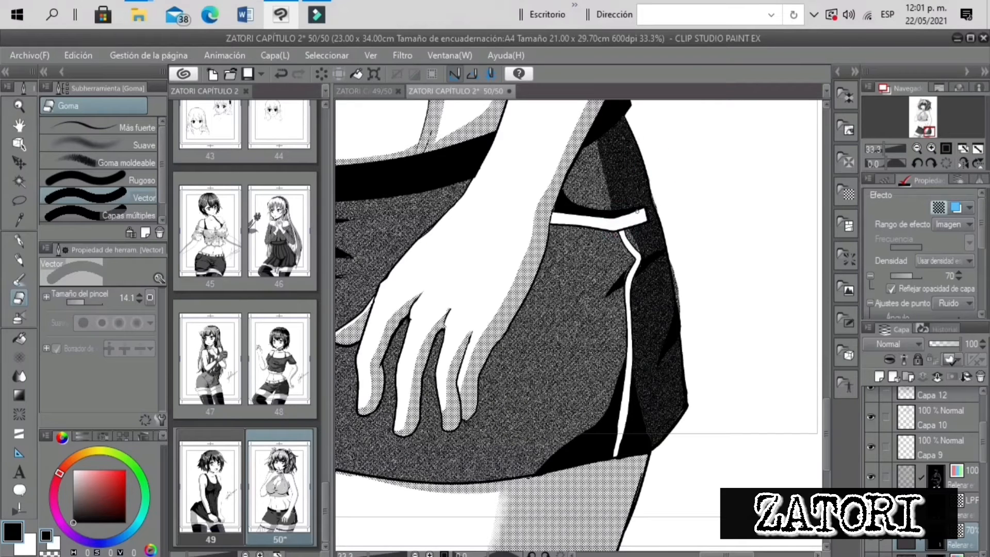
left_click_drag(884, 149, 879, 150)
Lasso shadows above the pocket trim and along the wrist's edge on the shorts and fill them with the dark tone
left_click(21, 237)
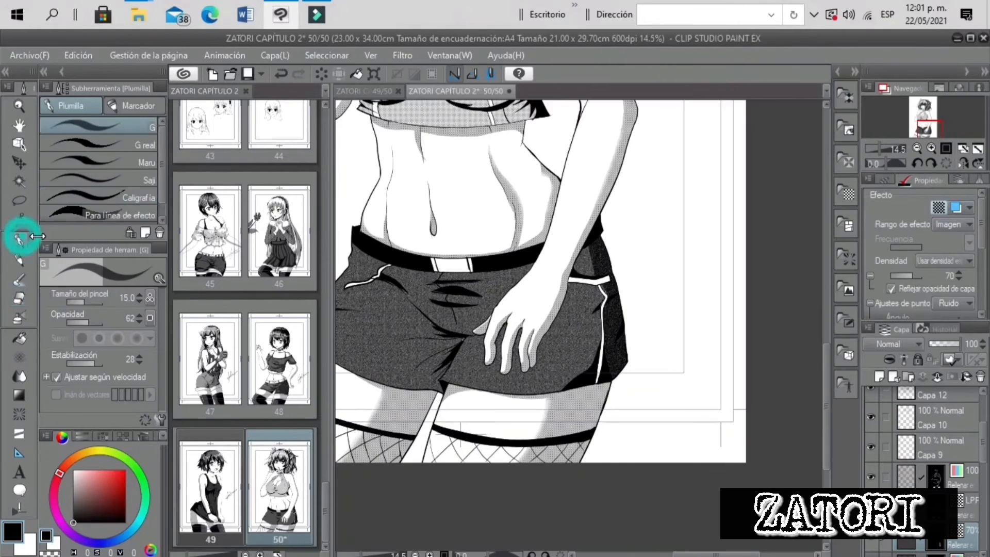
left_click(20, 200)
left_click_drag(584, 272, 578, 281)
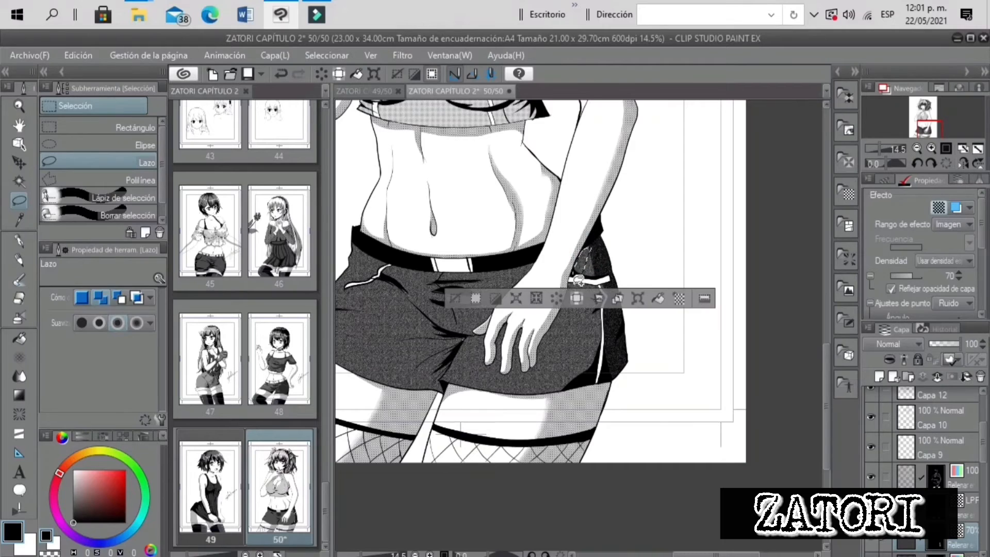
left_click_drag(545, 339, 571, 295)
left_click(640, 390)
left_click(437, 392)
scroll(578, 325, "up", 3)
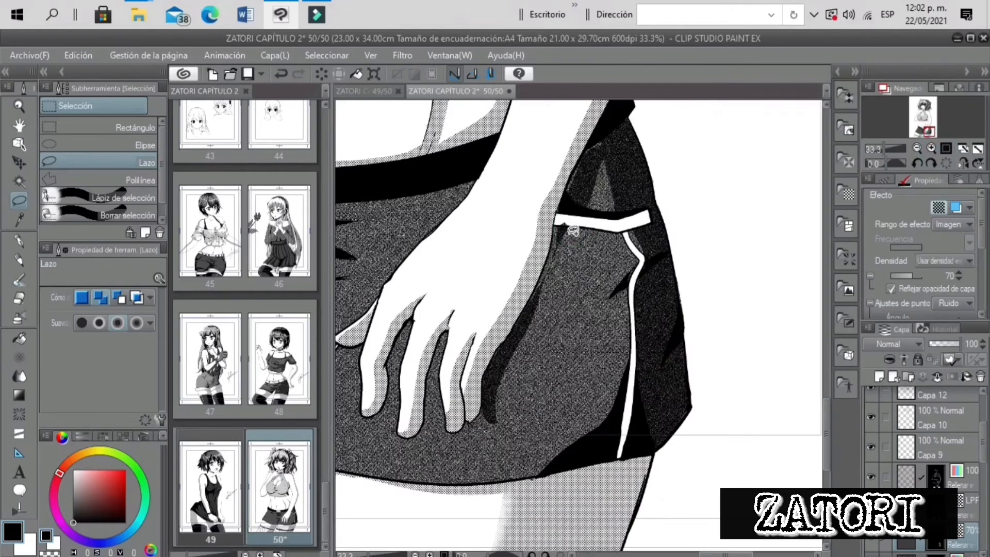
Lasso the cast shadows between the fingers and below the thumb on the shorts and fill each with the dark tone
key("p")
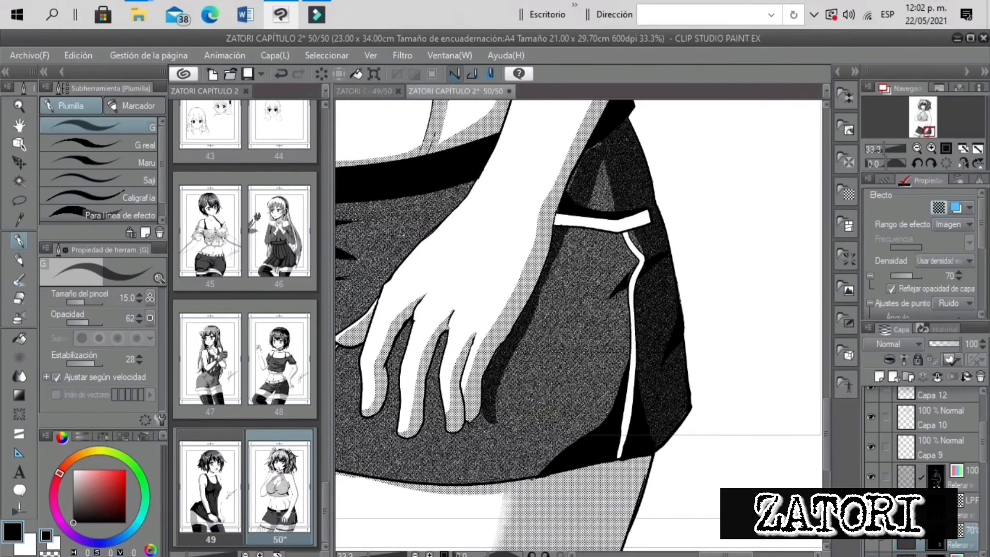
left_click_drag(883, 149, 886, 148)
left_click(27, 203)
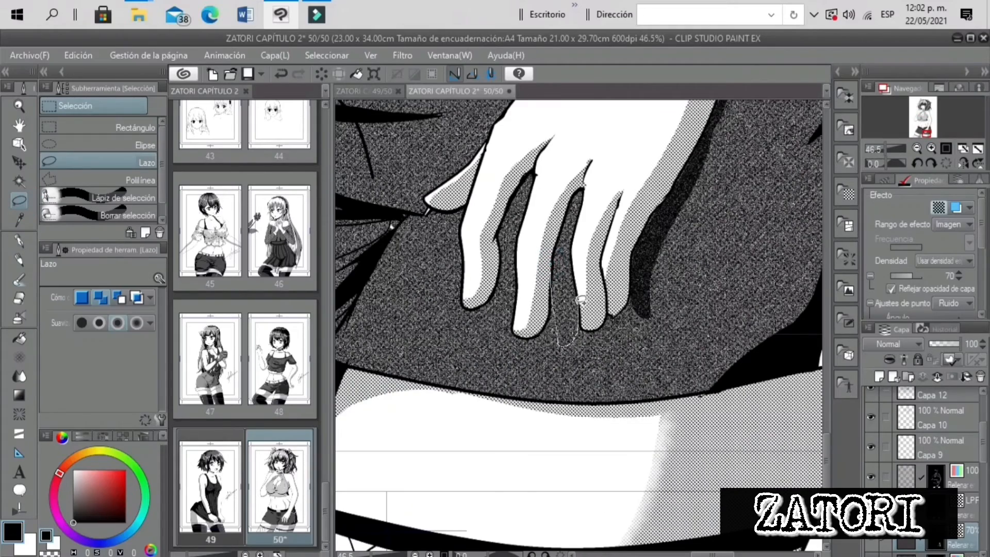
left_click(639, 370)
mouse_move(576, 190)
left_mouse_down()
mouse_move(552, 271)
mouse_move(494, 296)
left_mouse_up()
left_click(437, 370)
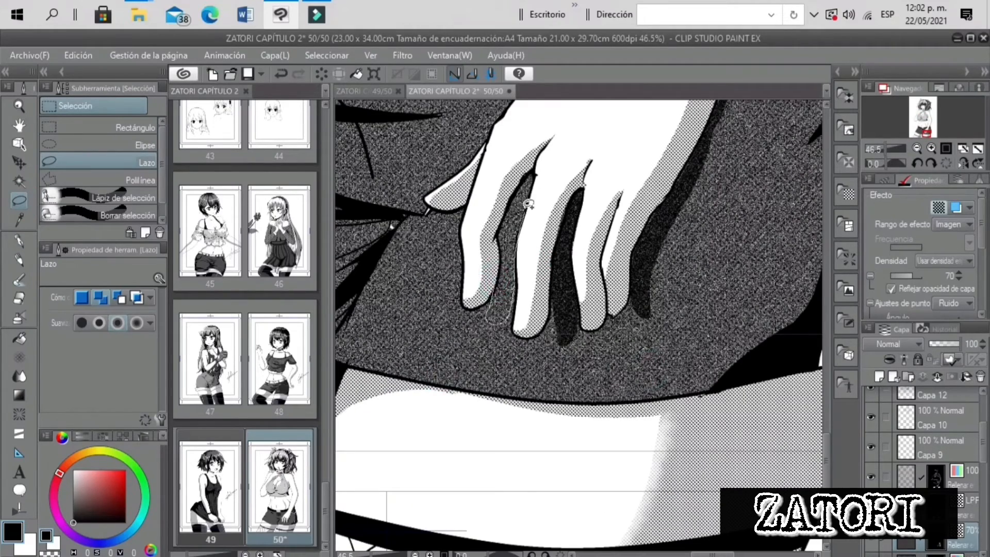
left_click_drag(499, 244, 498, 279)
left_click(582, 349)
left_click(380, 349)
mouse_move(434, 215)
left_mouse_down()
mouse_move(466, 208)
mouse_move(459, 211)
left_mouse_up()
left_click(544, 276)
left_click(343, 276)
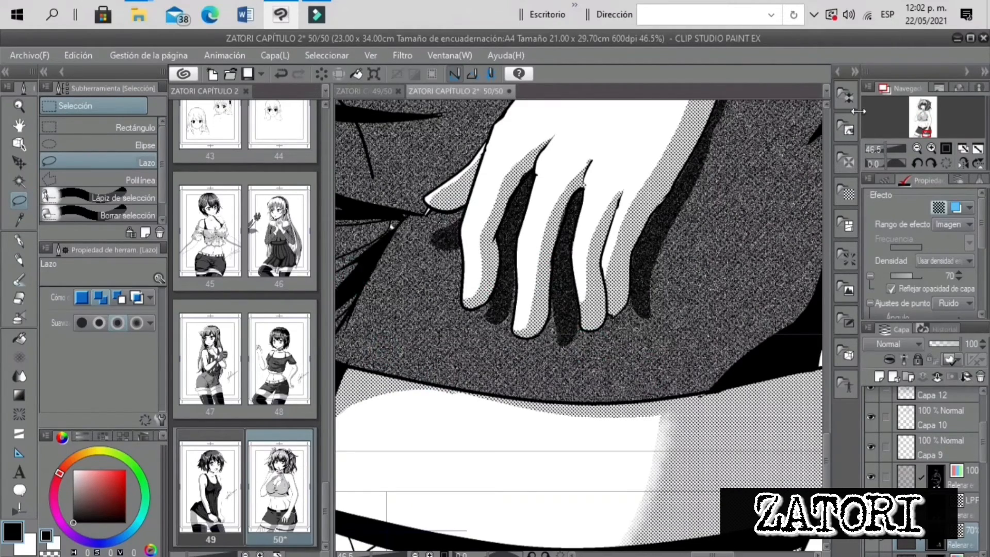
Lasso a curved fold shadow across the front of the shorts toward the thumb and fill it with dark tone
left_click_drag(886, 149, 882, 153)
left_click(931, 148)
left_click_drag(679, 271, 576, 277)
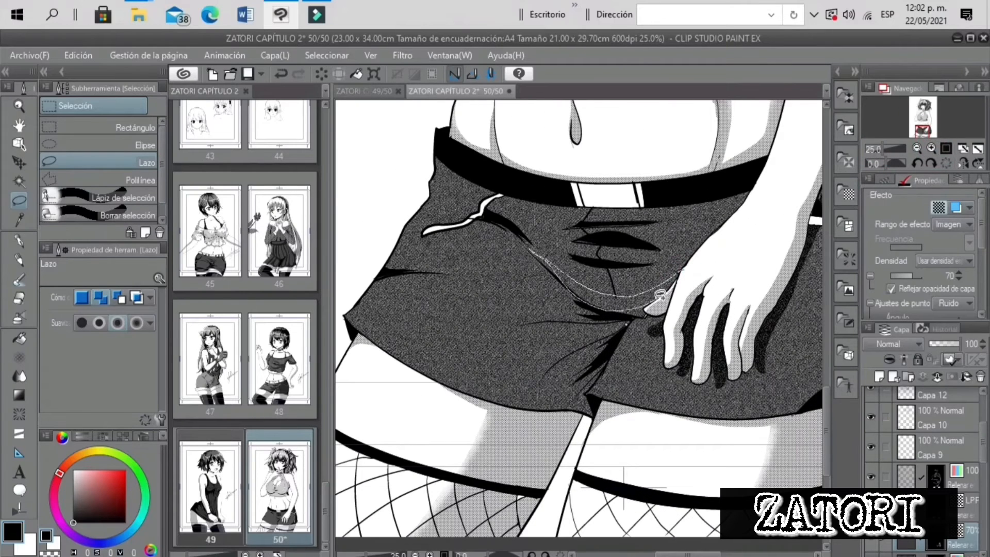
left_click_drag(660, 295, 677, 276)
key("alt+Delete")
left_click(480, 334)
Lasso the fold shadows around the shorts' crotch and inner leg seam and fill them with dark tone
mouse_move(616, 308)
left_mouse_down()
mouse_move(645, 318)
mouse_move(614, 306)
mouse_move(561, 314)
mouse_move(626, 327)
mouse_move(592, 410)
left_mouse_up()
key("alt+Delete")
left_click(502, 343)
key("alt+Delete")
left_click(439, 422)
left_click(662, 437)
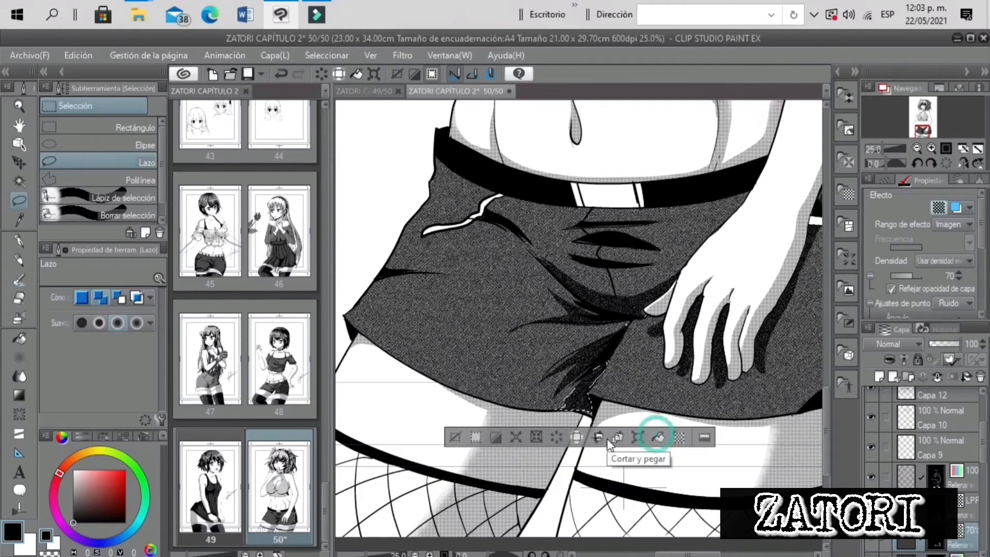
left_click(455, 440)
Lasso a cast shadow under the shorts' waistband and fill it with dark tone
mouse_move(697, 214)
left_mouse_down()
mouse_move(622, 206)
mouse_move(747, 191)
left_mouse_up()
left_click(705, 247)
left_click(543, 263)
key("e")
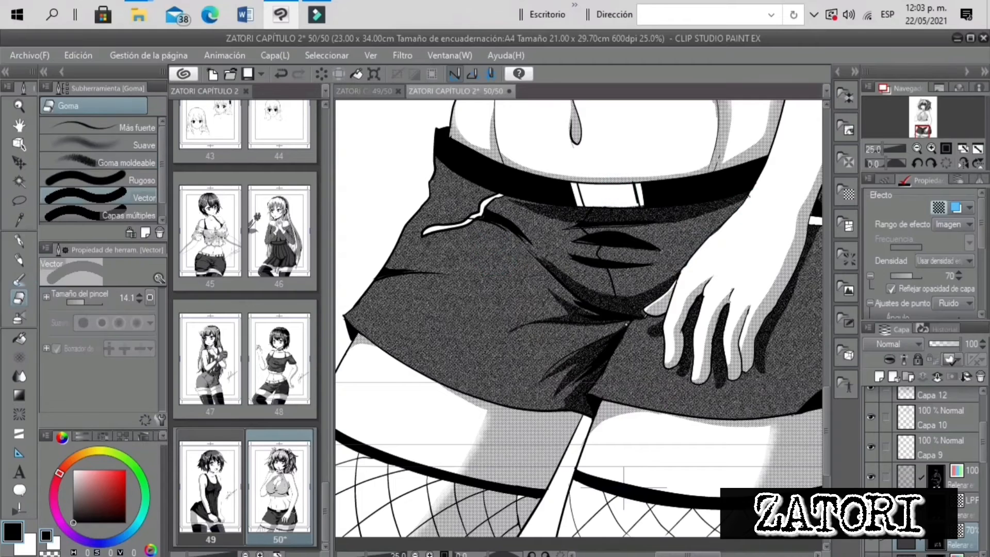
Lasso a broad shadow along the hem of the shorts' left leg, fill it with dark tone and erase the spill over the thigh
key("ctrl+minus")
key("p")
key("m")
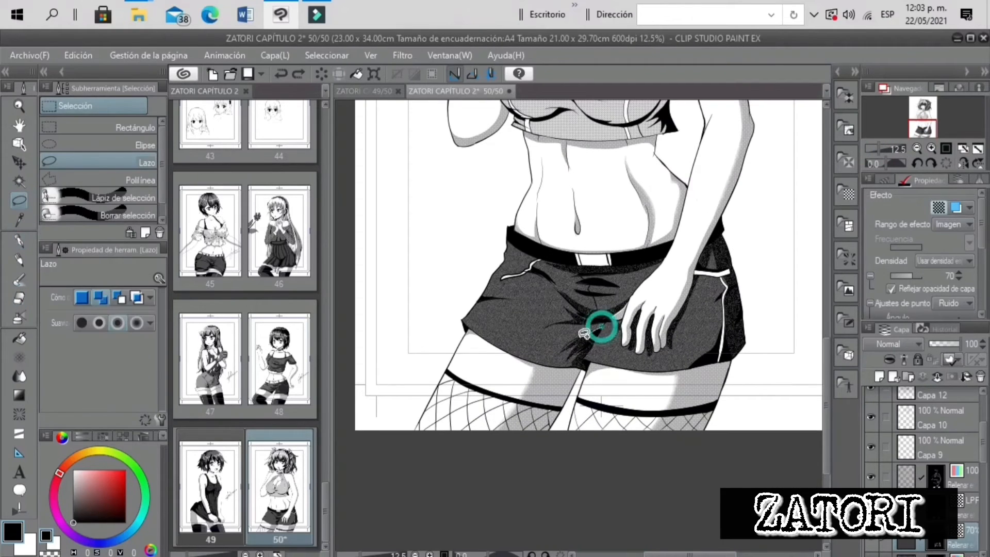
left_click_drag(597, 326, 505, 346)
left_click_drag(569, 371, 596, 363)
left_click(624, 402)
left_click(930, 148)
left_click(931, 148)
left_click(931, 148)
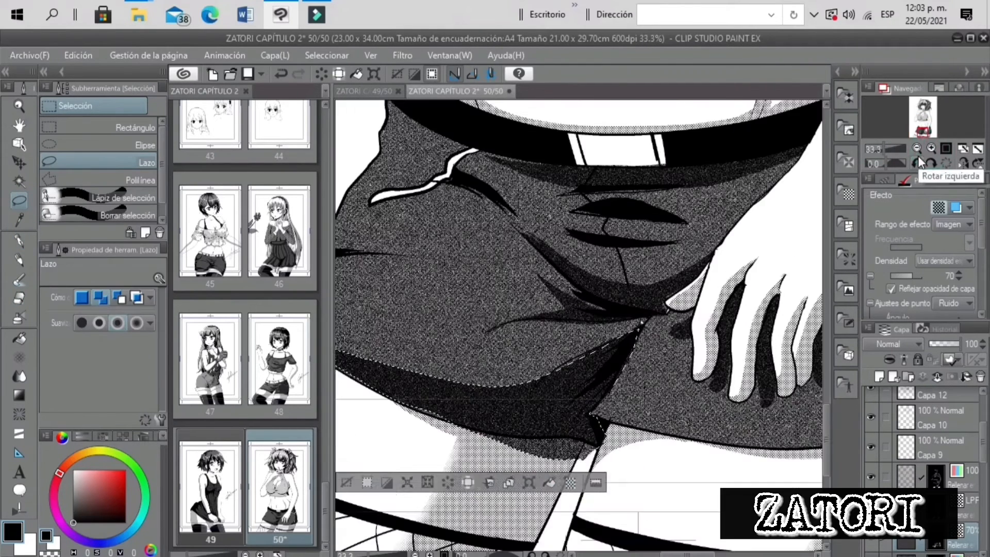
left_click(348, 482)
left_click(19, 298)
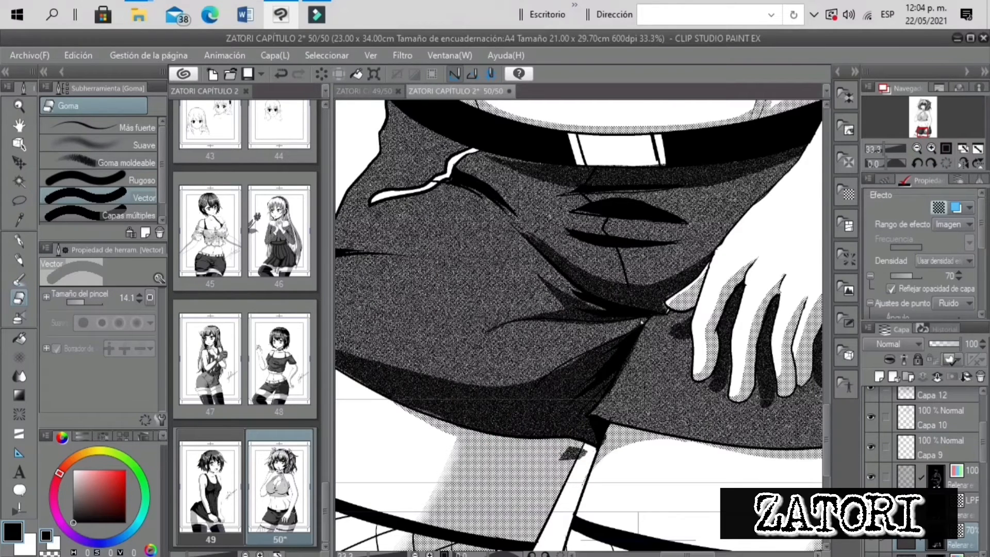
left_click_drag(884, 149, 879, 150)
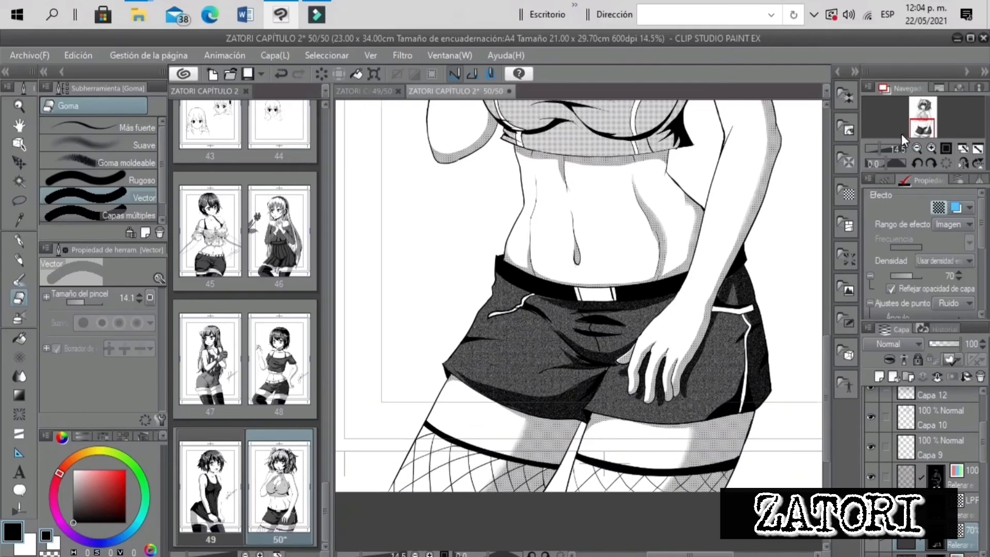
Lasso a narrow shadow along the white pocket piping on the front of the shorts and fill it with dark tone
key("m")
left_click_drag(498, 311, 527, 298)
left_click(587, 339)
key("ctrl+d")
left_click(931, 148)
left_click(931, 148)
left_click(931, 148)
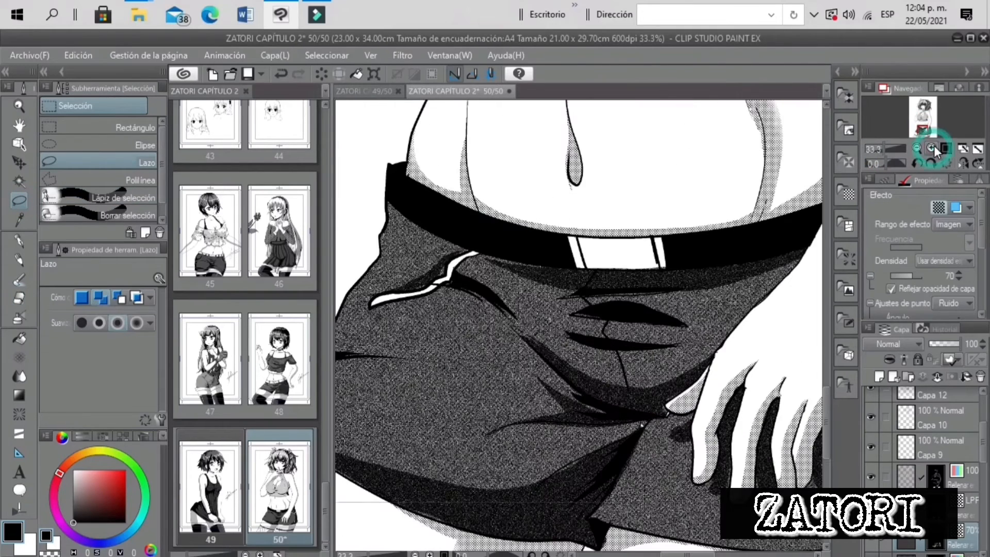
left_click_drag(447, 262, 404, 292)
left_click(371, 296)
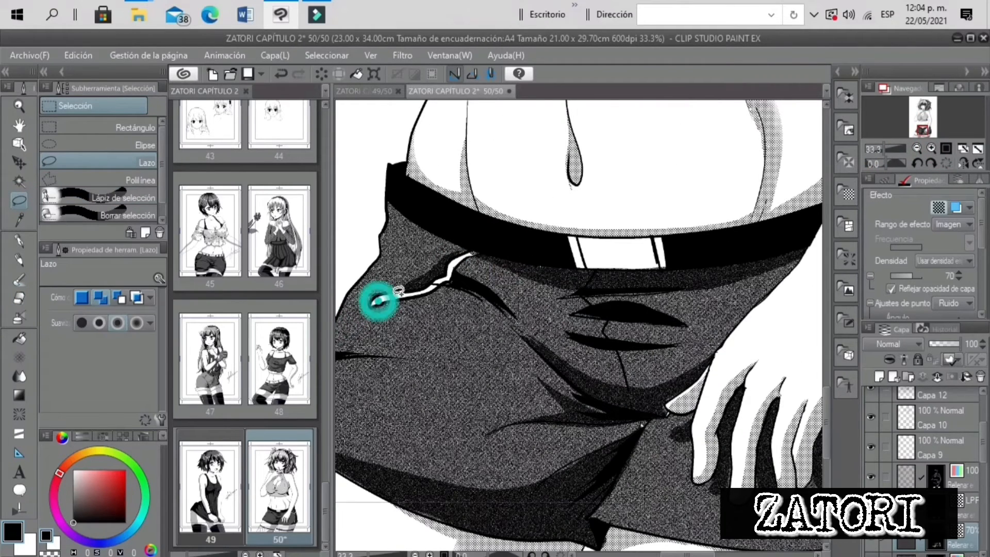
left_click(877, 149)
left_click_drag(878, 155, 878, 160)
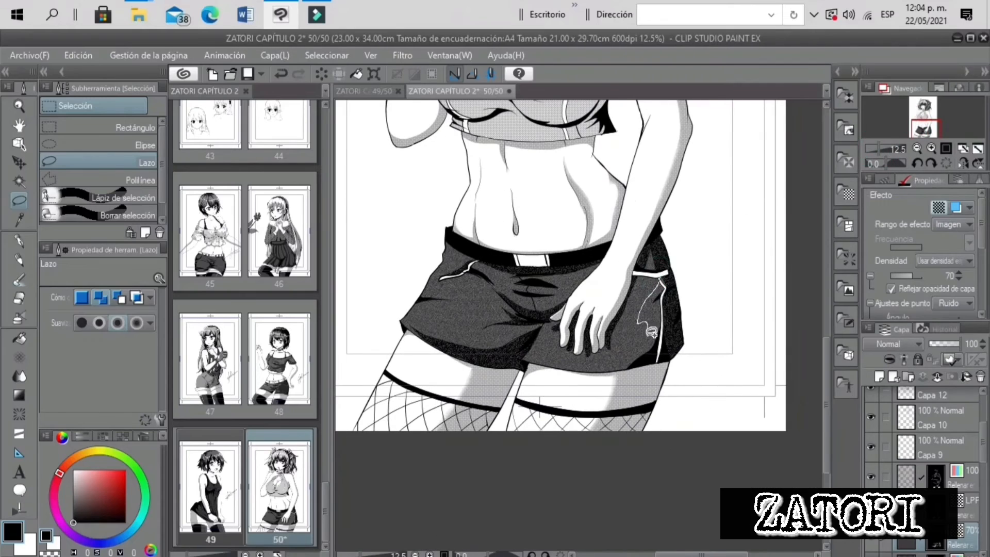
Lasso the shadows beside the white side stripe of the shorts, between the hand and the seam, and fill them with dark tone
left_click_drag(667, 286, 661, 280)
key("alt+Delete")
key("ctrl+d")
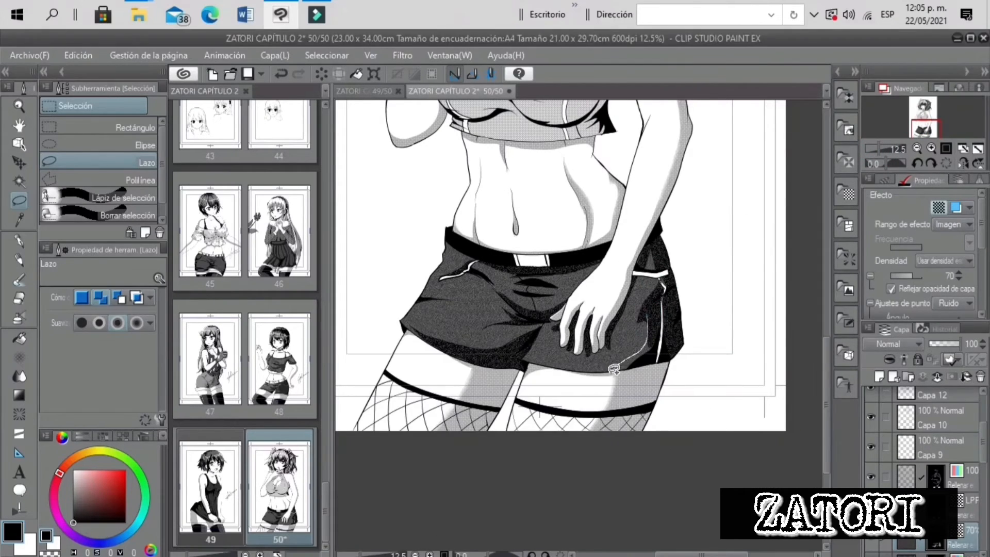
left_click_drag(613, 369, 651, 321)
key("alt+Delete")
key("ctrl+d")
Lasso thin curved fold shadows along the shorts' hem below the hand and fill them with dark tone
mouse_move(585, 366)
left_mouse_down()
mouse_move(630, 362)
mouse_move(585, 366)
left_mouse_up()
key("alt+Delete")
triple_click(931, 149)
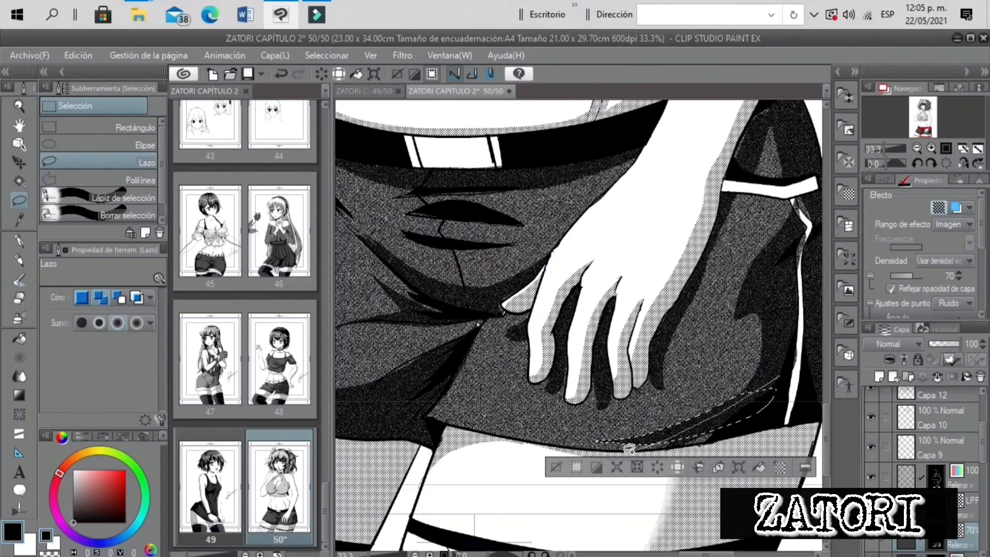
key("ctrl+d")
mouse_move(743, 408)
left_mouse_down()
mouse_move(624, 442)
mouse_move(725, 433)
left_mouse_up()
key("alt+Delete")
key("ctrl+d")
left_click_drag(884, 148, 872, 148)
left_click(931, 148)
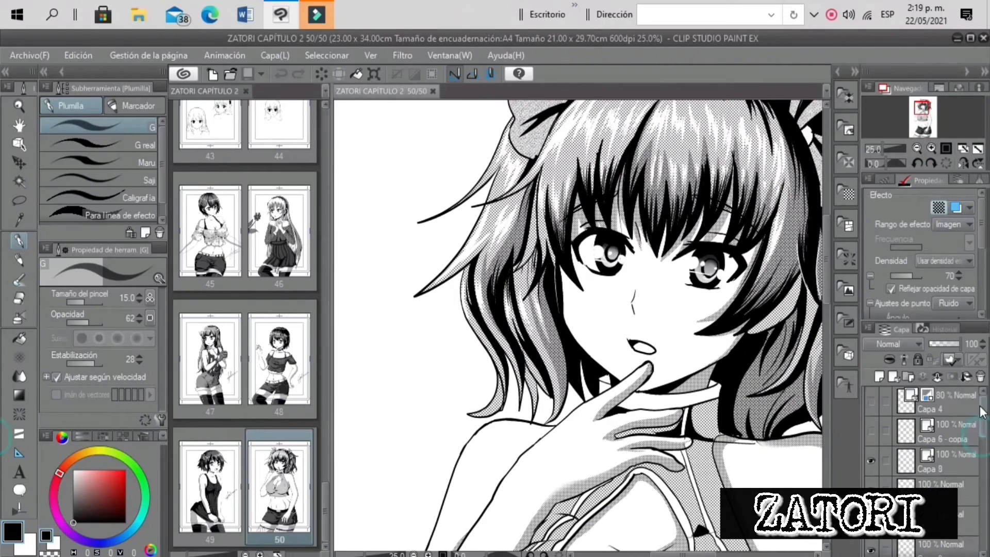
Add a new layer directly above layer Capa 8 and check the girl's face in a mirrored view
mouse_move(982, 411)
left_mouse_down()
mouse_move(981, 454)
mouse_move(981, 413)
left_mouse_up()
left_click(946, 476)
left_click(951, 461)
key("ctrl+shift+n")
left_click(932, 149)
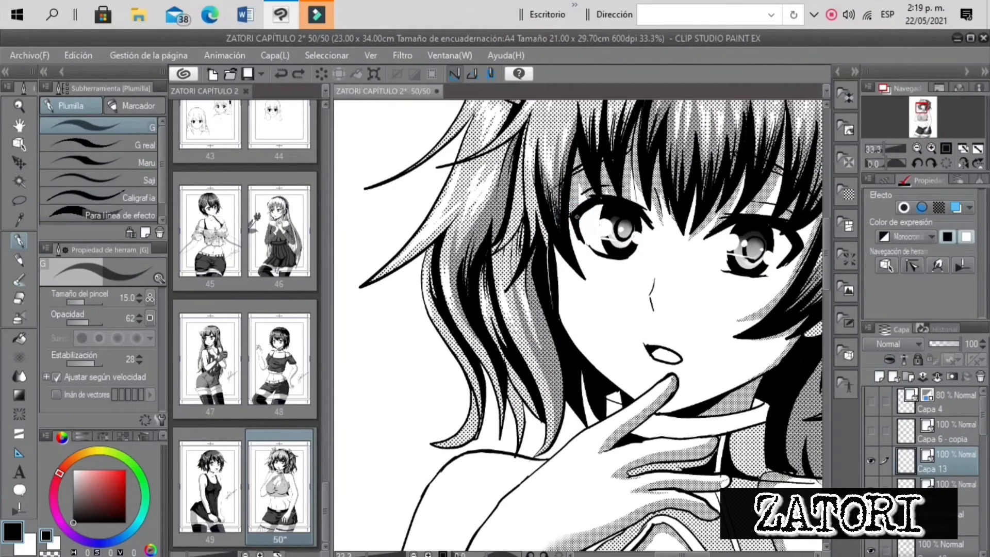
left_click(962, 163)
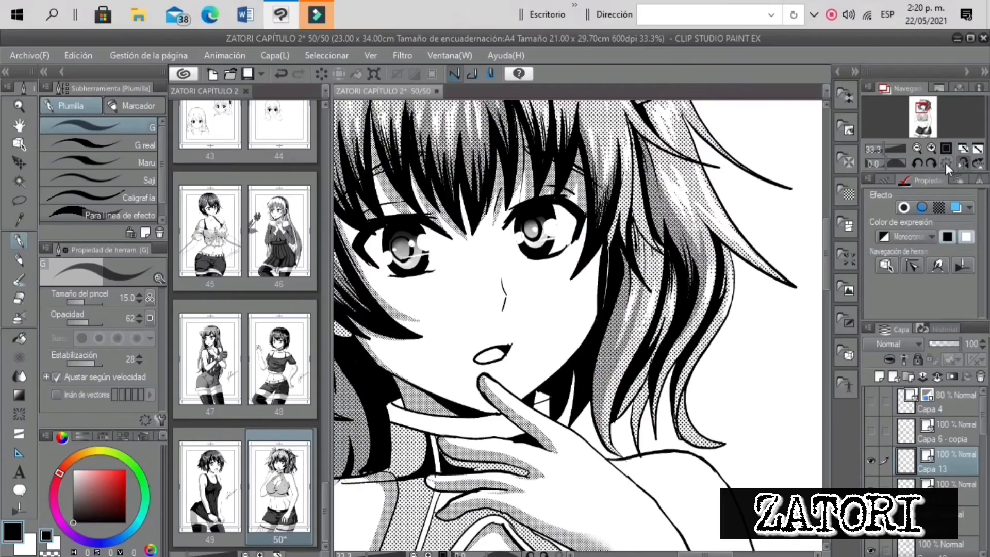
left_click(962, 163)
left_click_drag(884, 150, 876, 145)
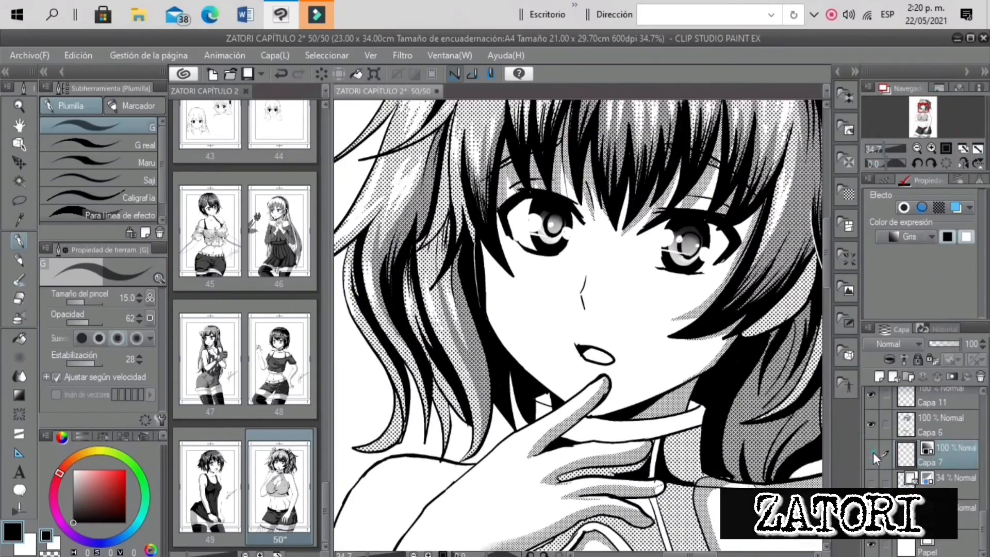
Hide the grey eye-shading layer Capa 7 and erase the pupil rings from both eyes
left_click(872, 452)
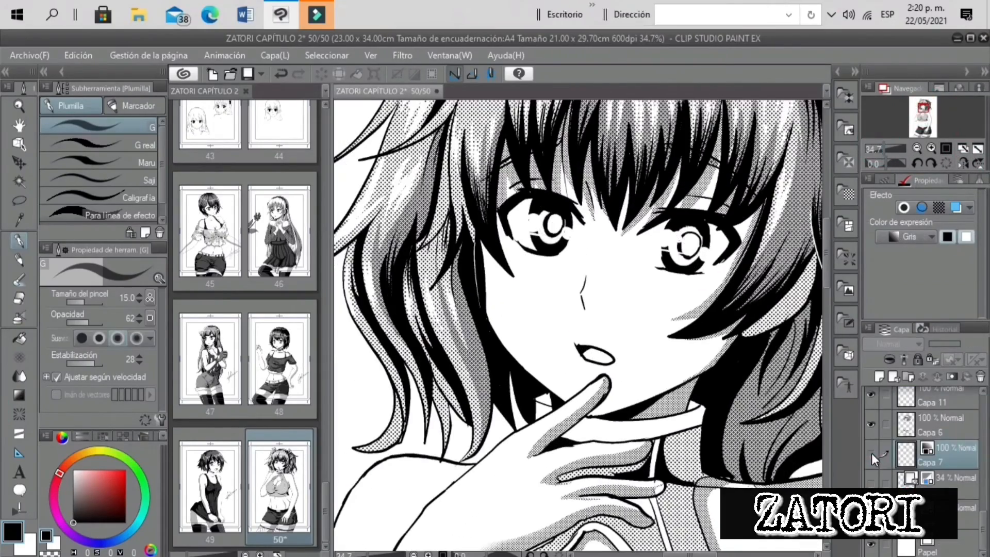
left_click(982, 485)
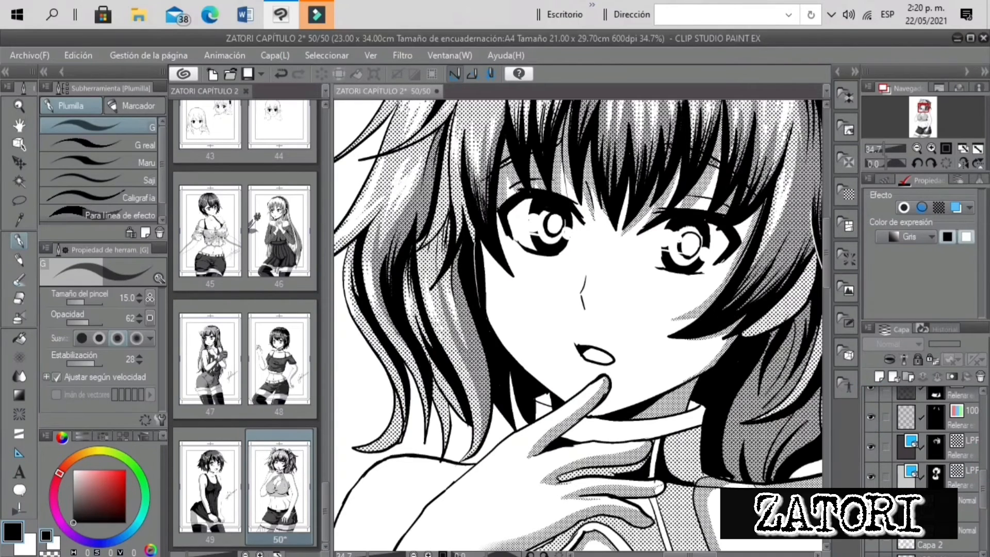
left_click(871, 539)
left_click(871, 539)
left_click(931, 543)
key("e")
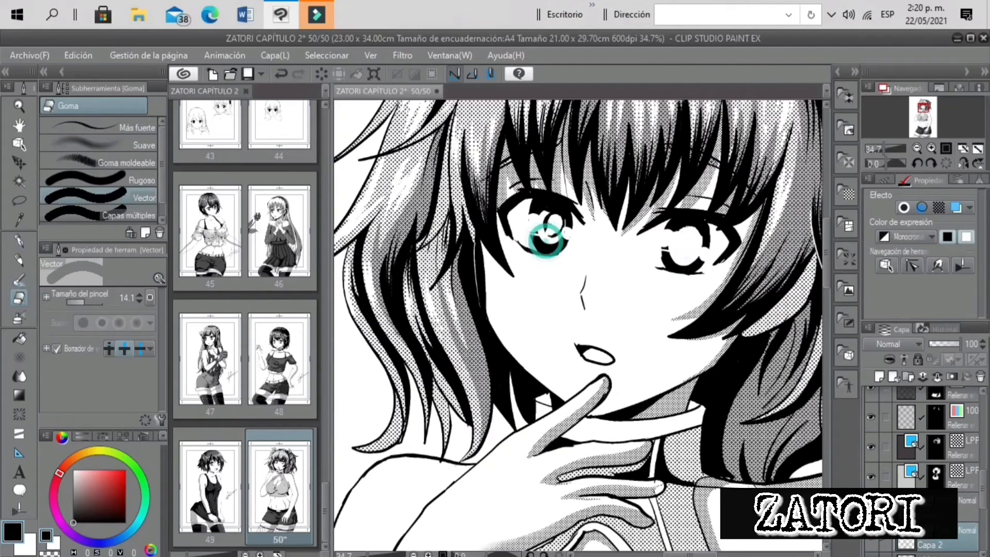
left_click_drag(884, 148, 884, 150)
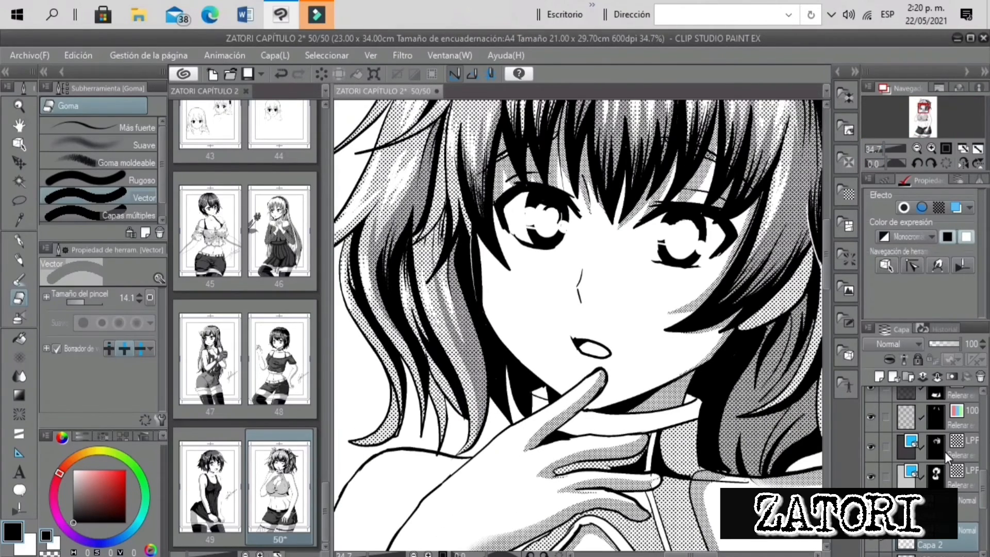
Lasso the iris of the girl's left eye, delete its line art and erase the remnants, leaving the eyelid lines
left_click(20, 200)
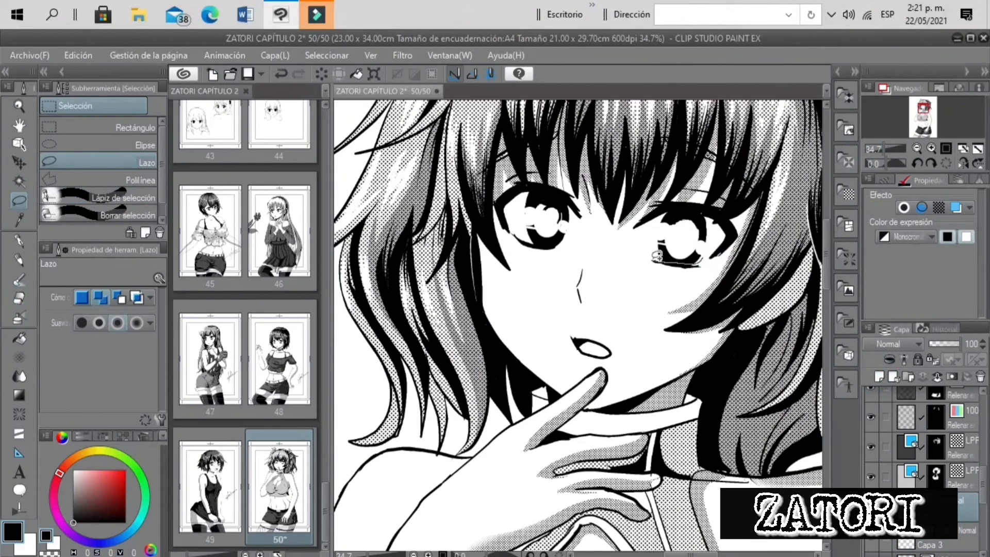
left_click_drag(714, 219, 703, 262)
key("Delete")
left_click(871, 445)
left_click(871, 445)
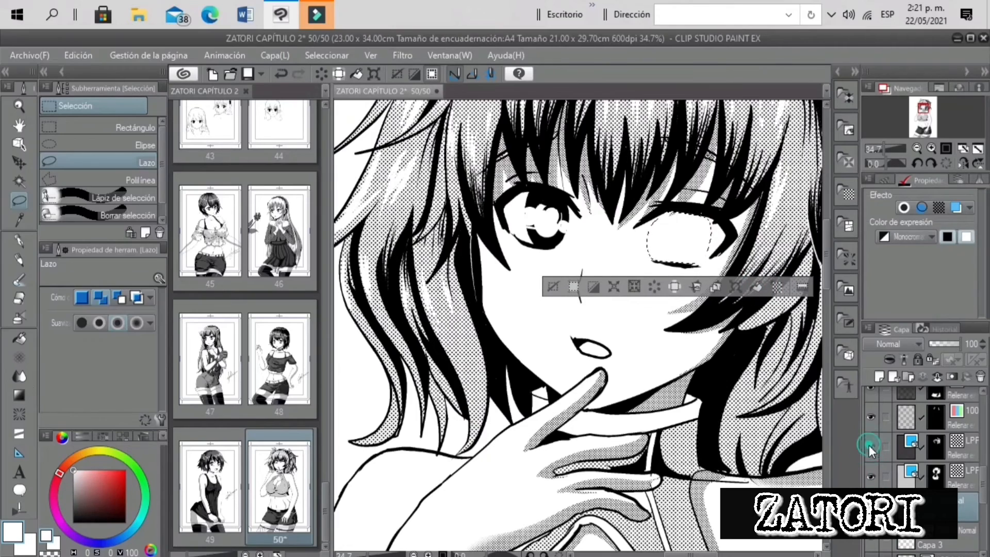
left_click(935, 447)
key("e")
key("ctrl+d")
left_click_drag(884, 148, 879, 150)
Draw a new oval iris outline in the girl's emptied left eye with the G pen, undoing the unsuccessful strokes
key("p")
left_click(949, 508)
left_click(931, 149)
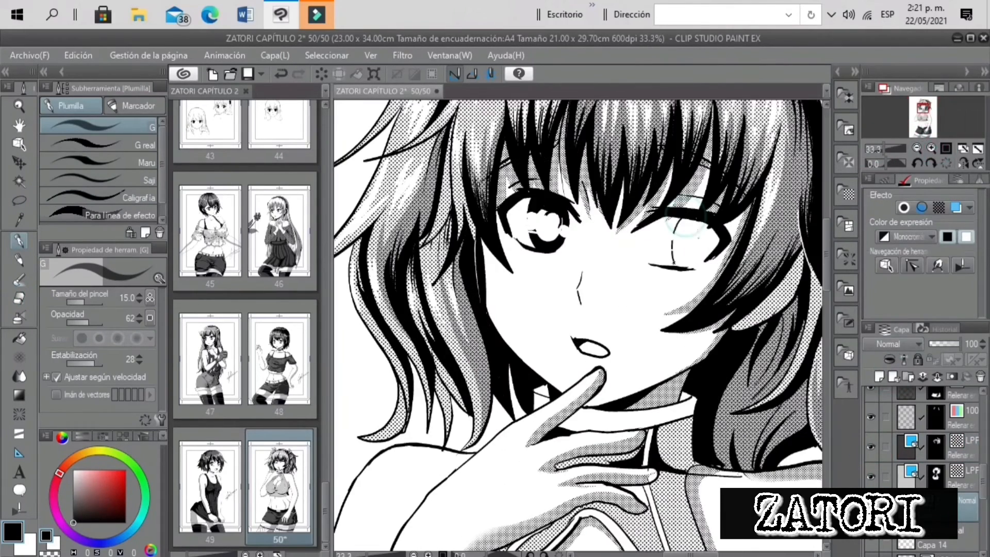
left_click(963, 163)
left_click_drag(884, 148, 881, 149)
left_click(931, 149)
left_click_drag(503, 248, 480, 265)
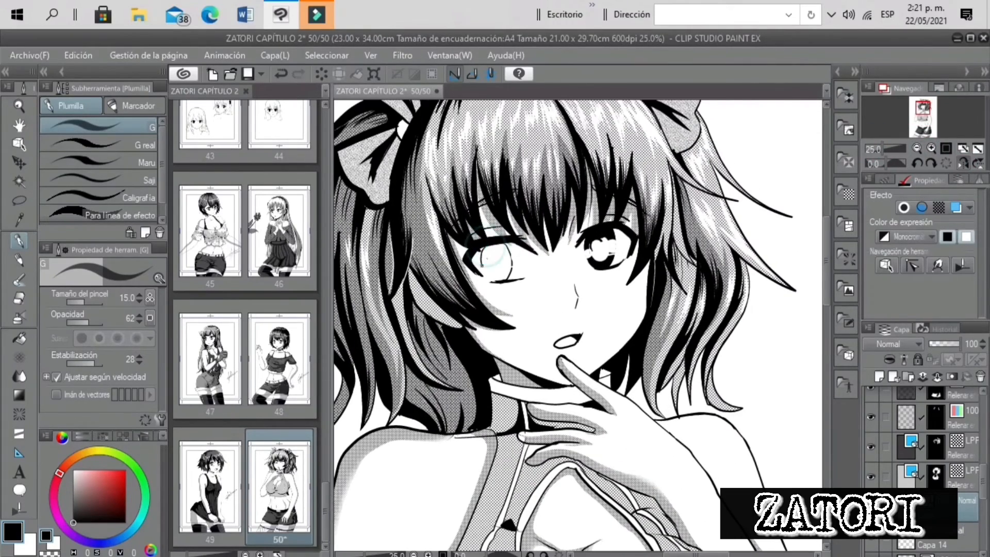
key("ctrl+z")
left_click(963, 163)
left_click_drag(881, 149, 884, 148)
left_click(687, 210)
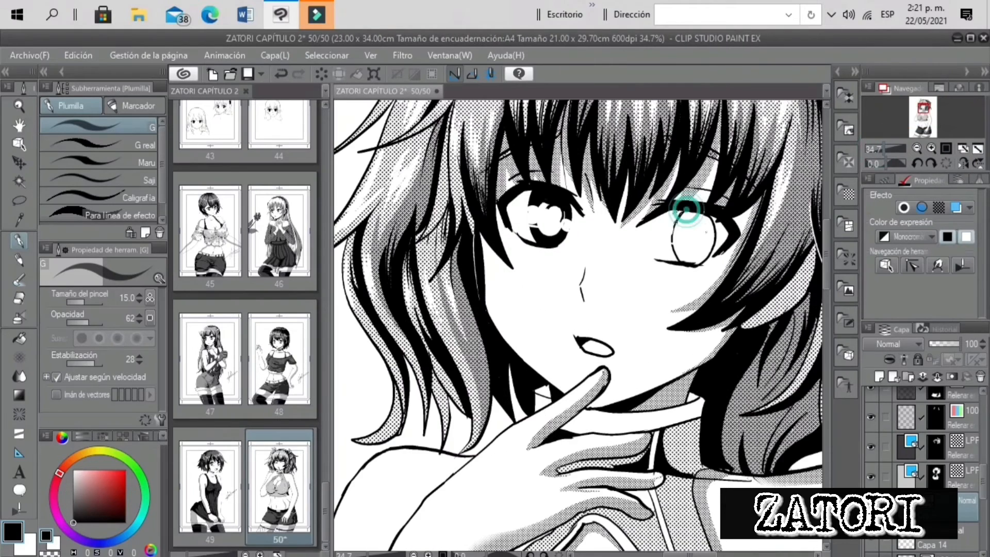
key("ctrl+z")
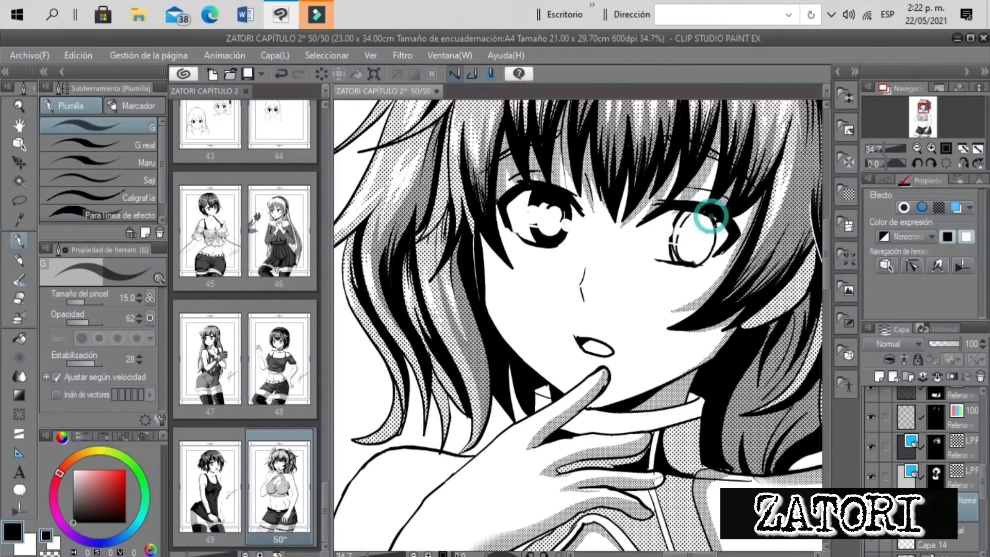
Erase the stray lines around the new iris outline with the Vector eraser
scroll(959, 469, "down", 3)
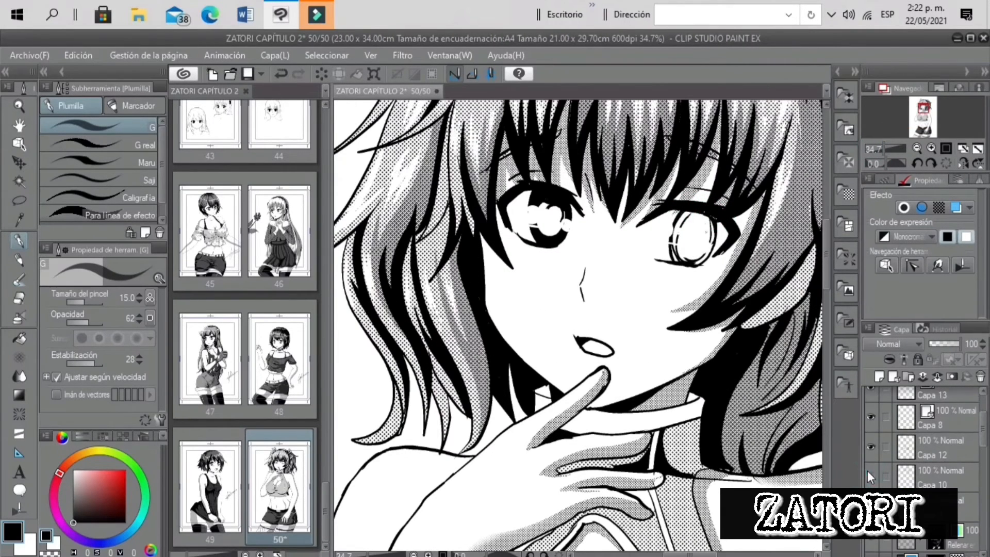
left_click(19, 298)
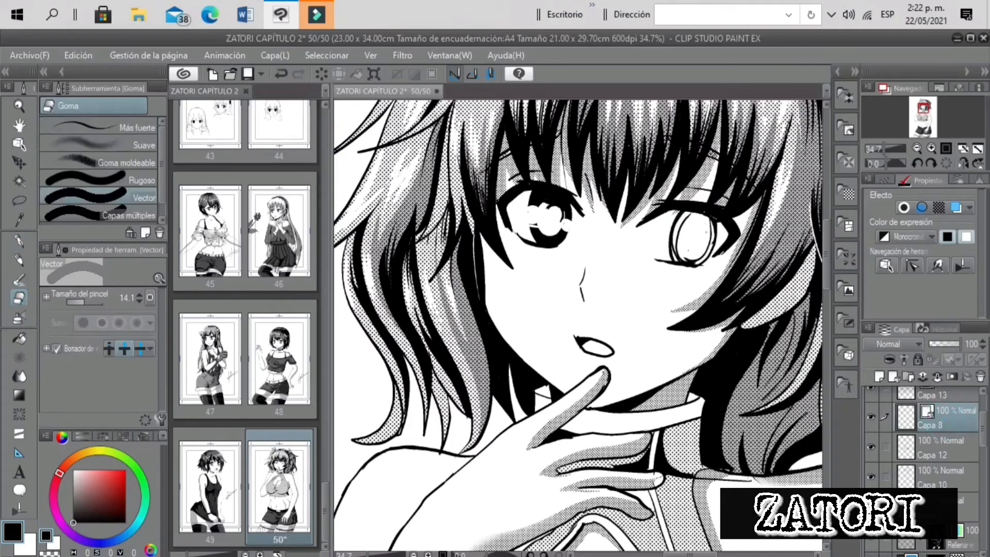
scroll(923, 449, "up", 2)
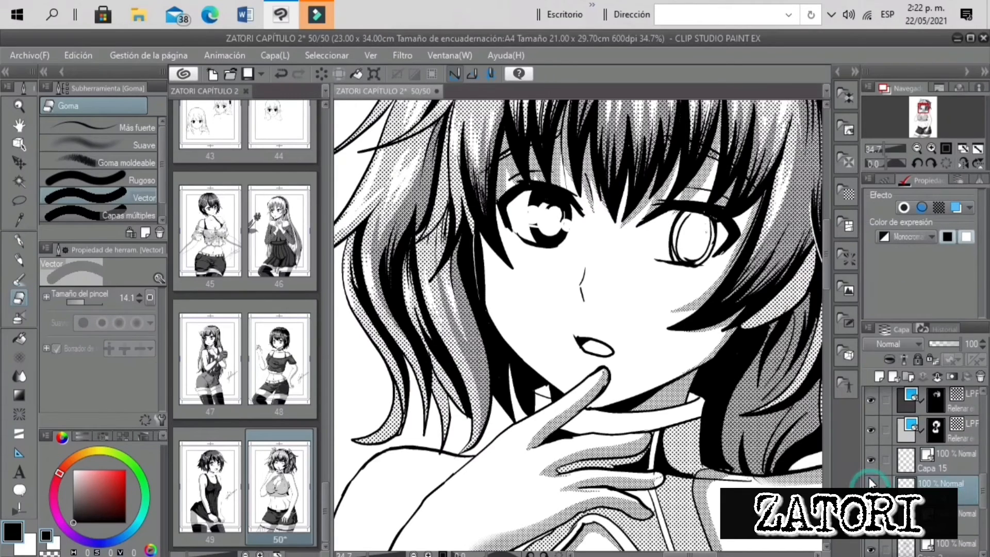
Fill the ring of the new iris with solid black and touch up its edges with the G pen
left_click(20, 337)
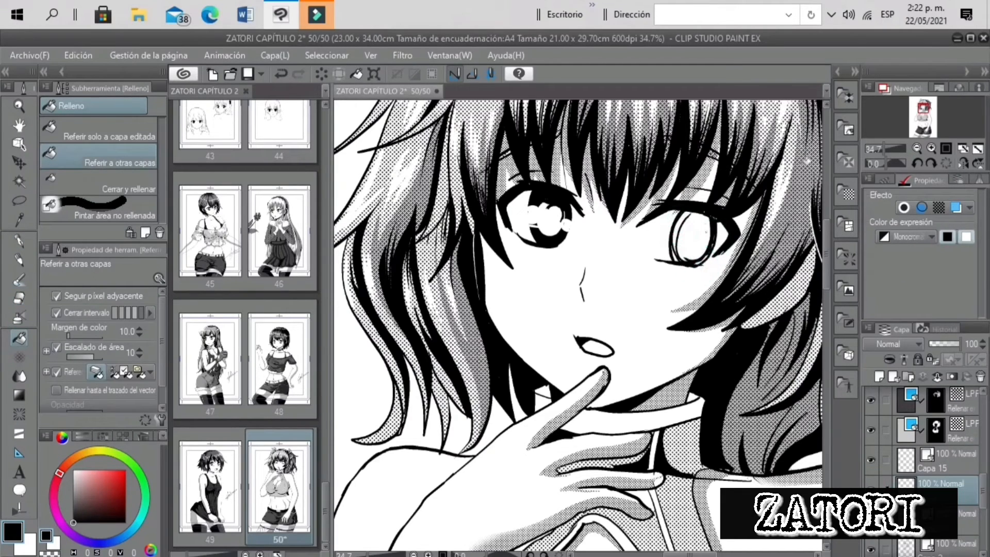
left_click_drag(884, 148, 883, 148)
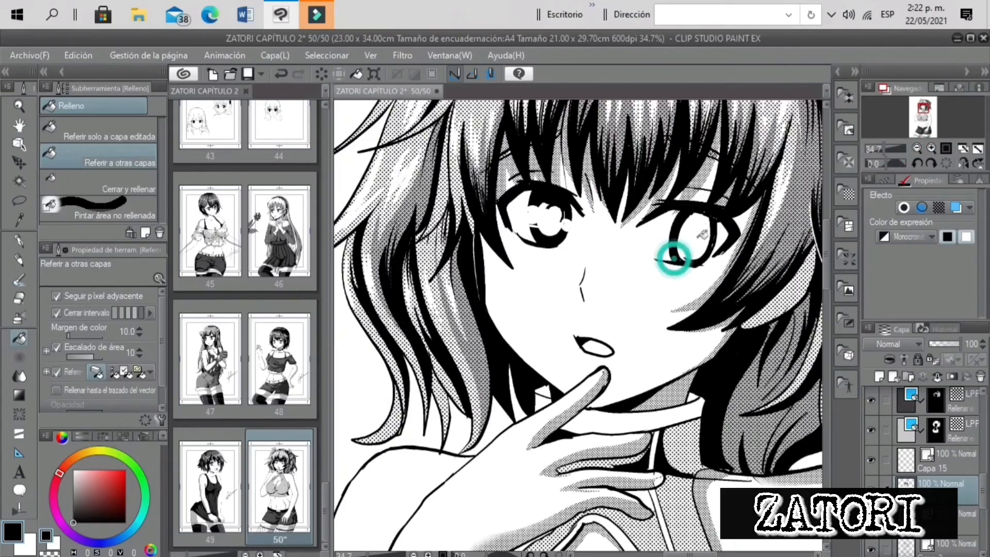
left_click_drag(674, 258, 431, 225)
left_click(930, 148)
left_click(930, 148)
key("p")
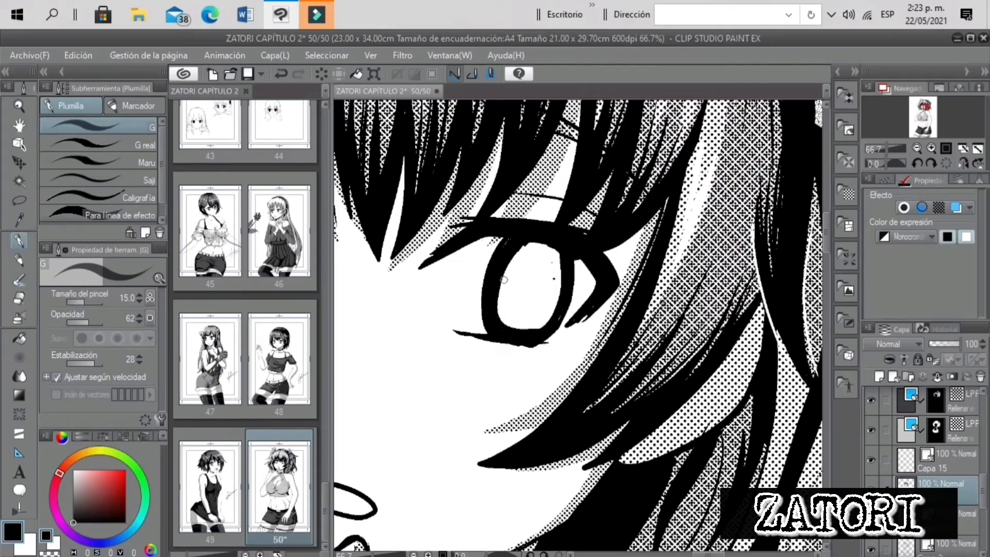
left_click_drag(885, 148, 884, 148)
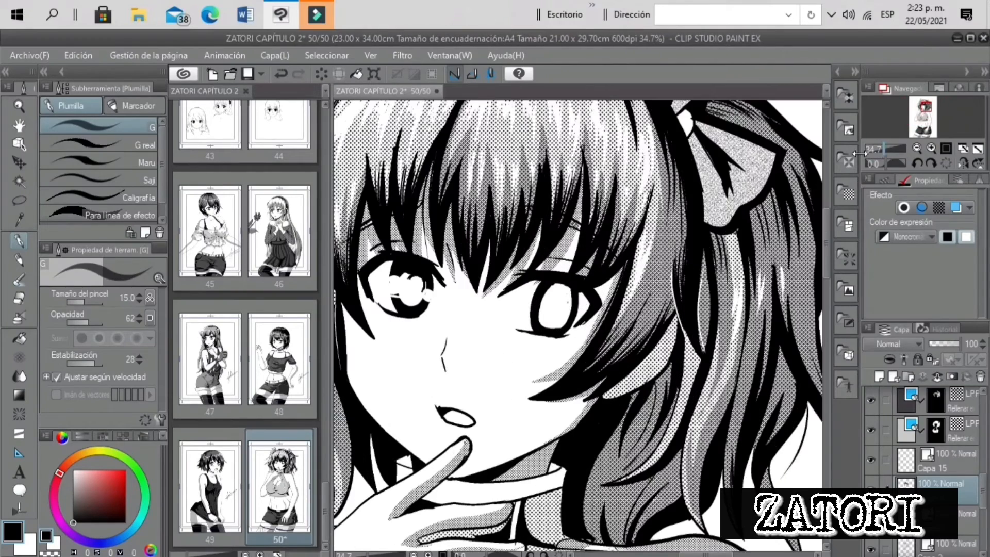
On layer Capa 13, ink a black oval pupil ring inside the redrawn iris of the girl's left eye
left_click(20, 299)
key("p")
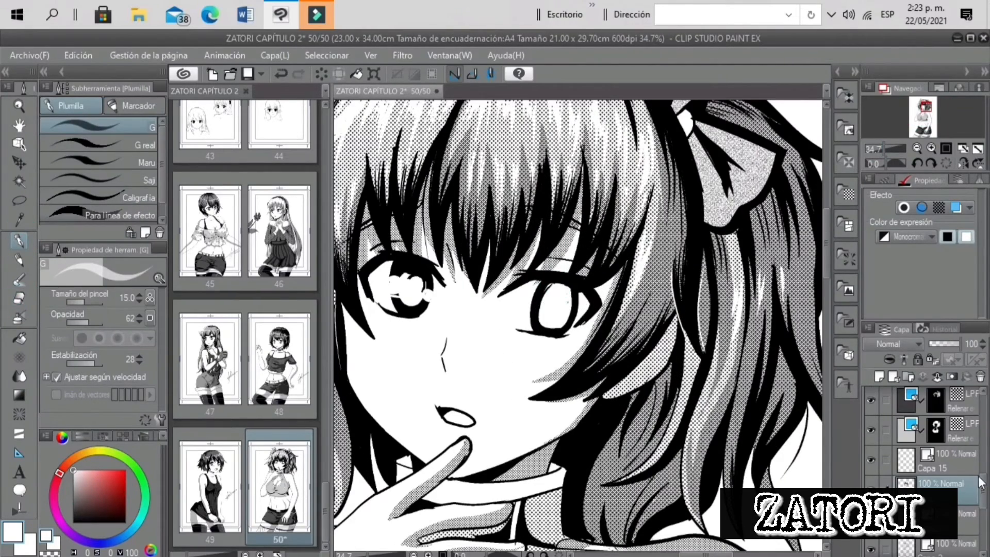
left_click_drag(979, 482, 980, 420)
left_click(870, 460)
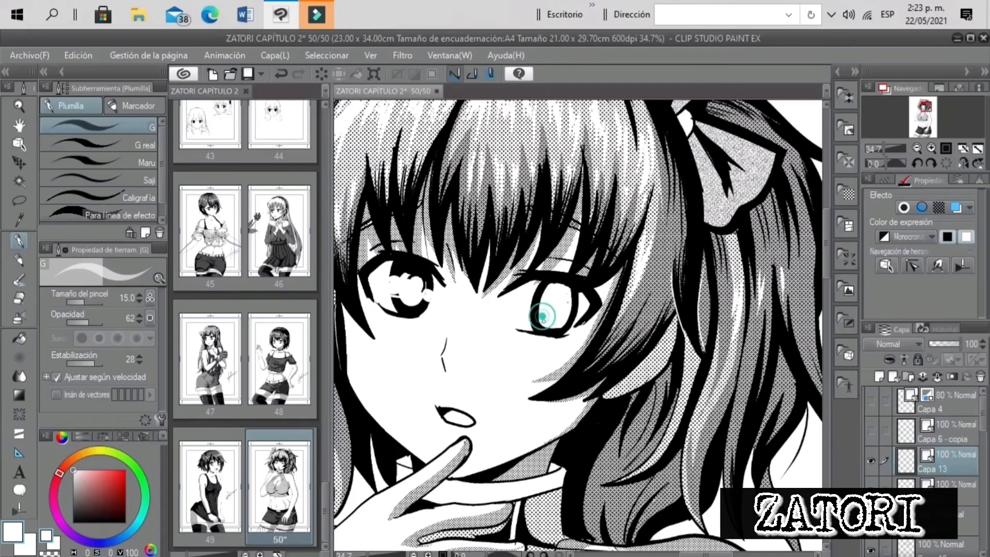
scroll(562, 320, "up", 1)
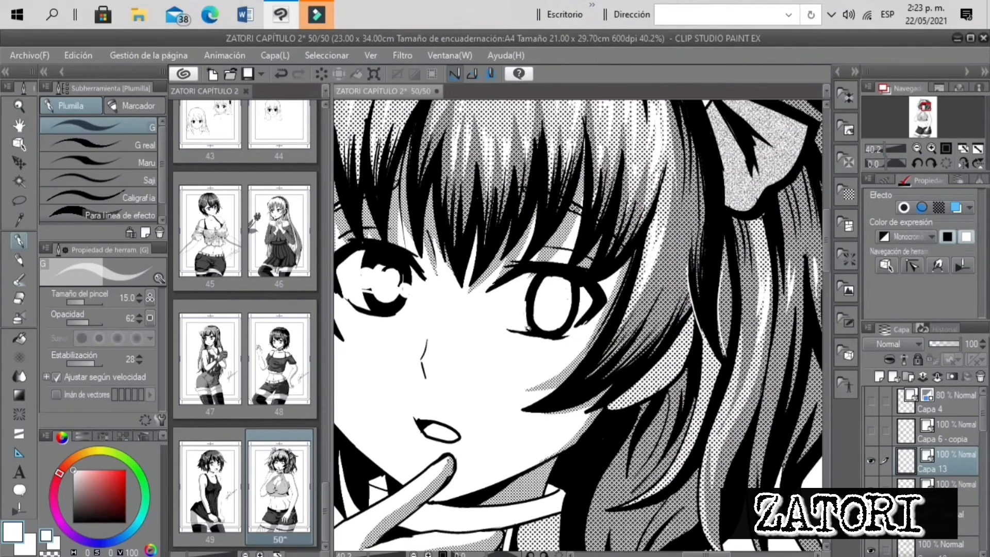
left_click(73, 522)
left_click(73, 471)
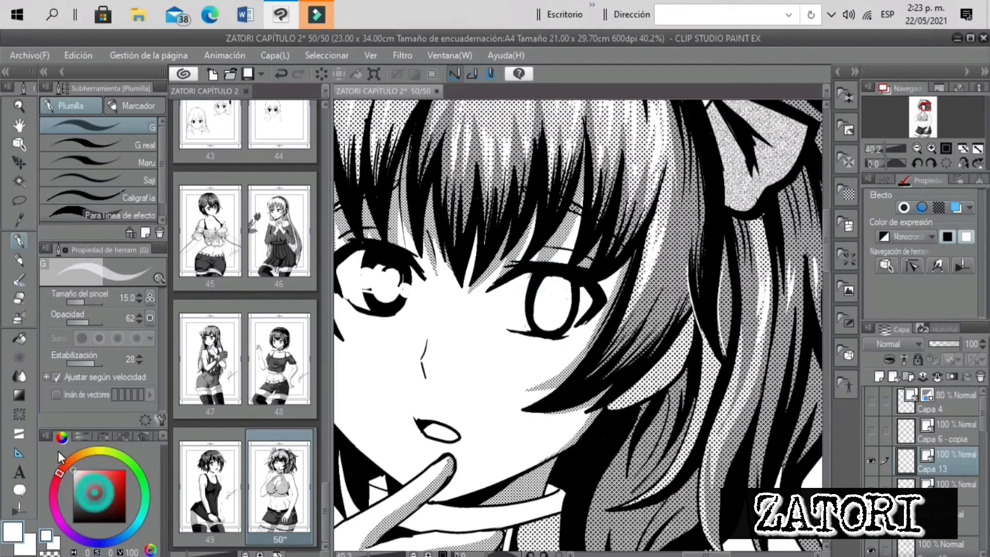
left_click_drag(885, 150, 883, 150)
left_click(73, 522)
left_click(963, 163)
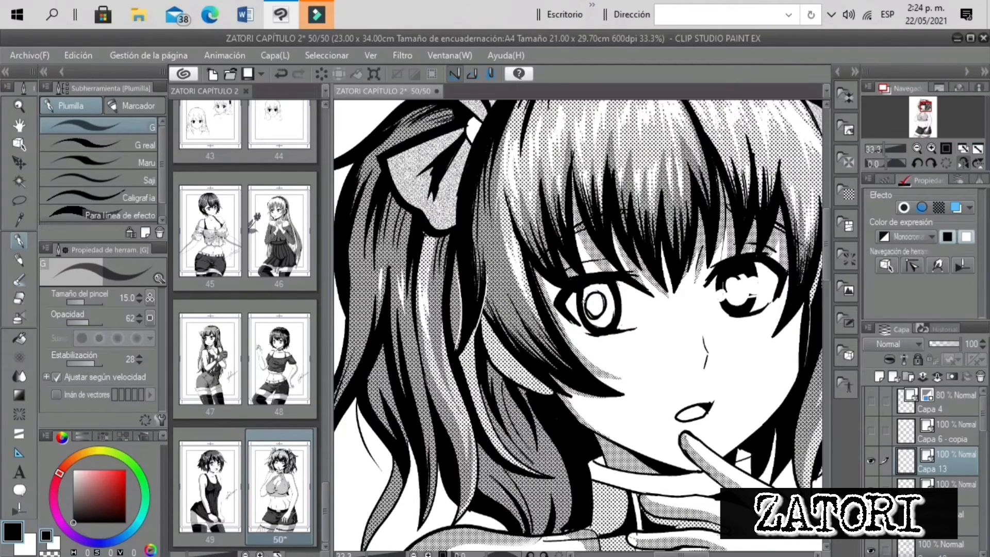
Draw a matching oval pupil ring inside the iris of the girl's right eye
left_click_drag(884, 150, 873, 150)
left_click(963, 163)
left_click_drag(874, 149, 885, 149)
Show the grey eye-shading layer Capa 7 again and choose the Suave airbrush
left_click(19, 317)
left_click_drag(981, 419, 981, 515)
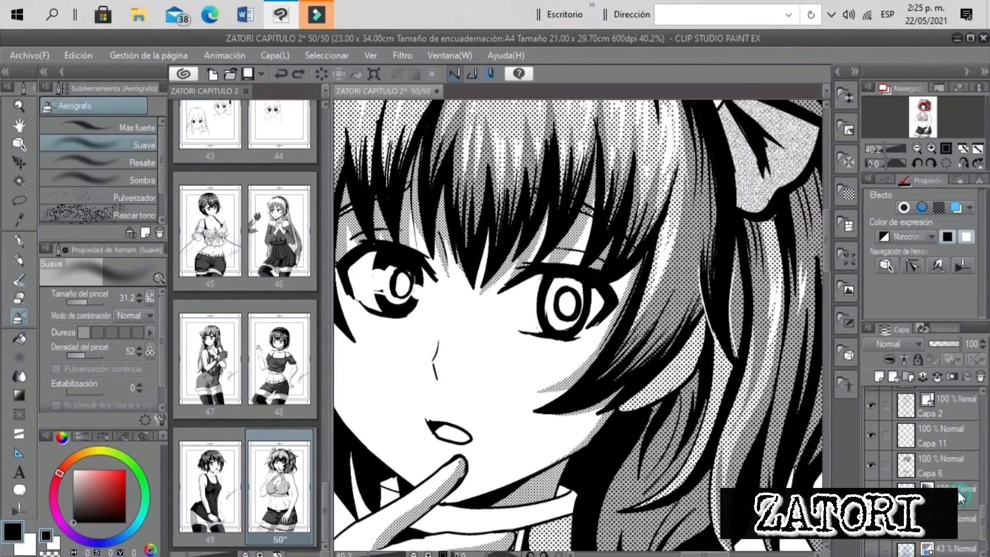
left_click(960, 497)
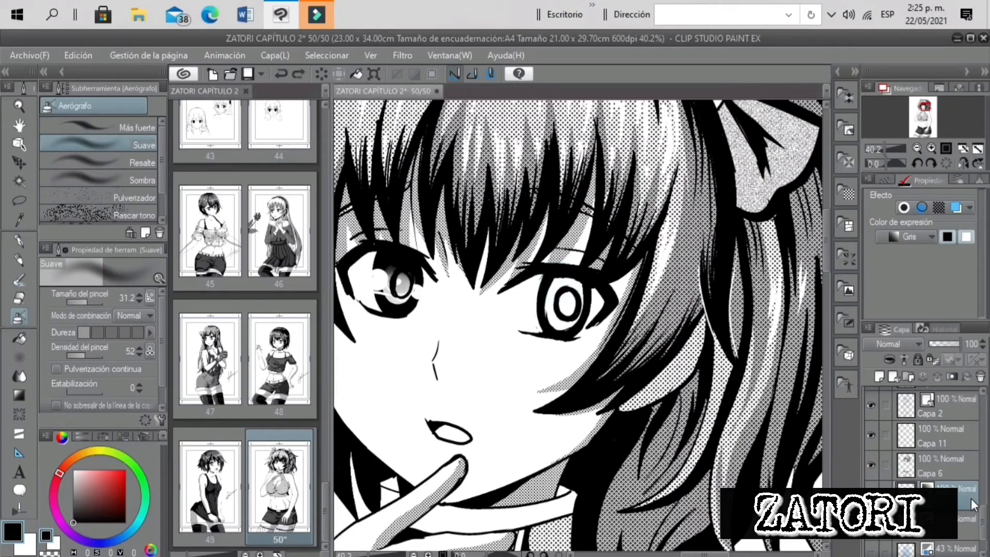
On a new layer Capa 16, airbrush soft black shading across the upper iris of the eye without highlights
left_click_drag(981, 511, 986, 407)
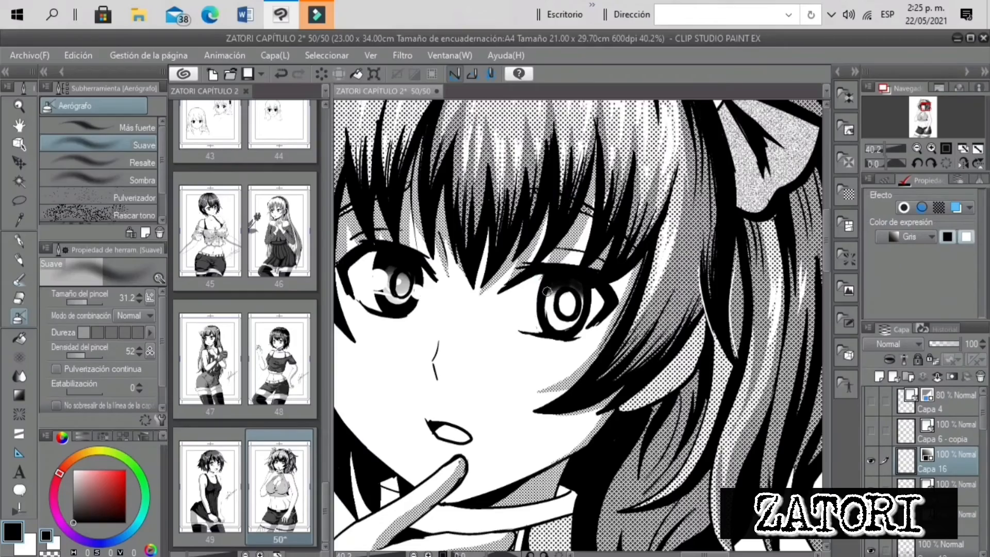
left_click_drag(547, 291, 581, 285)
left_click_drag(885, 148, 879, 148)
left_click(963, 163)
left_click(931, 148)
left_click(930, 148)
left_click(931, 148)
left_click(930, 148)
left_click(930, 148)
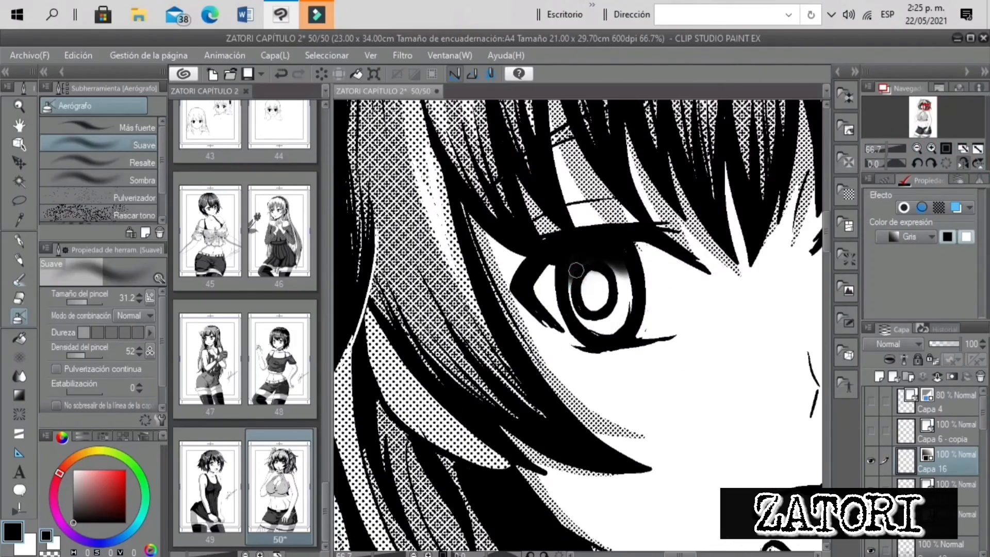
left_click_drag(575, 270, 626, 279)
Fill the pale ring of that iris with dark grey on a new layer Capa 17 using Referir a otras capas
left_click_drag(886, 148, 883, 148)
left_click_drag(983, 415, 983, 523)
left_click(965, 496)
left_click(29, 219)
left_click(24, 336)
left_click(78, 499)
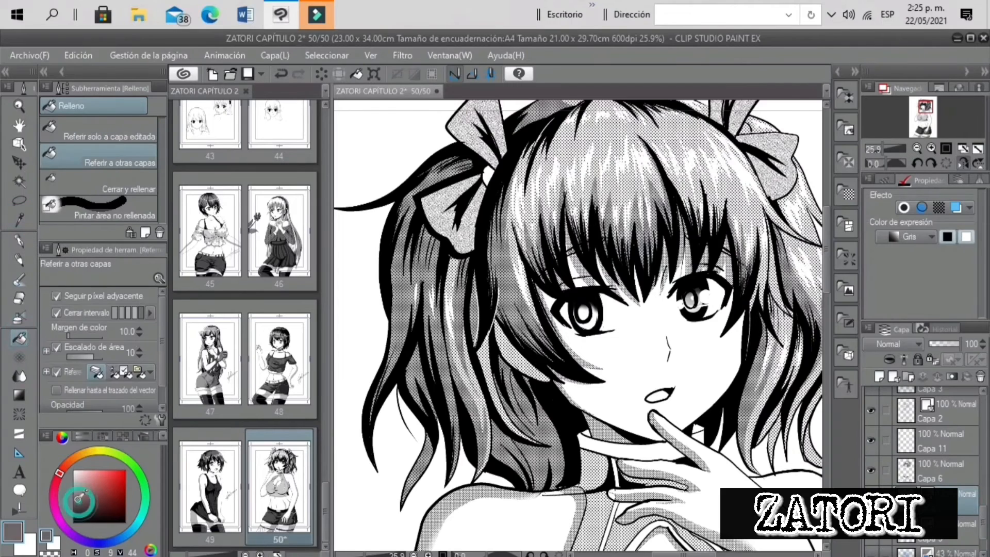
scroll(975, 460, "up", 5)
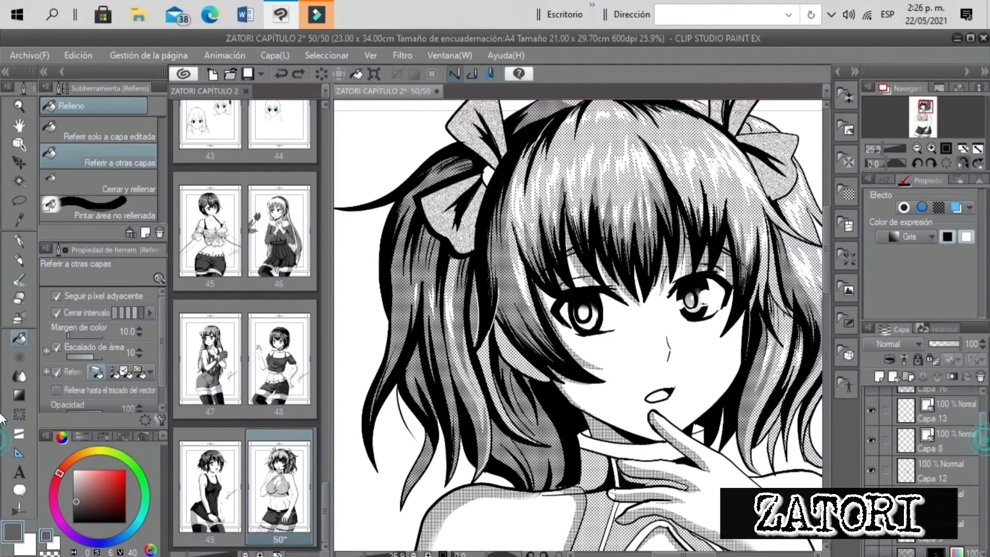
scroll(923, 454, "down", 2)
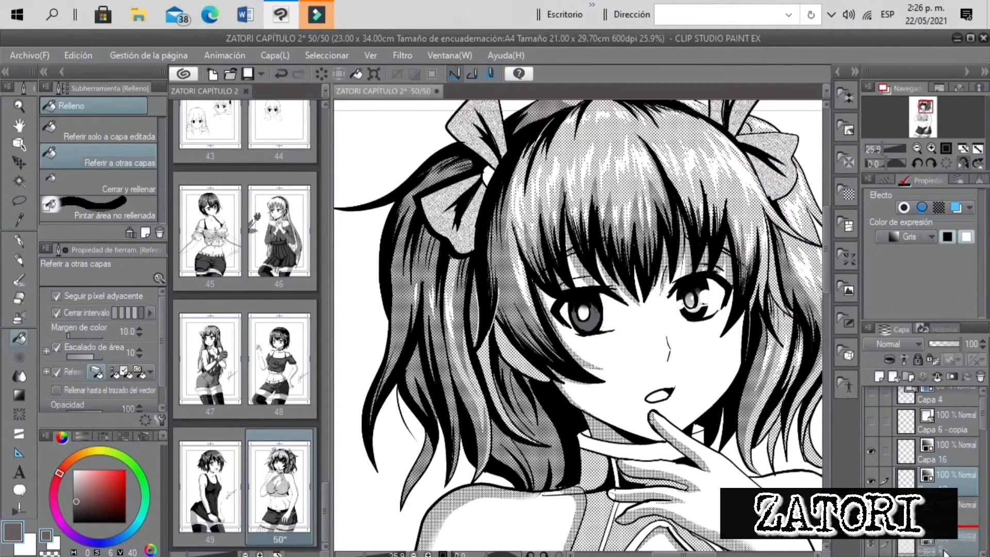
Close the white gaps in the grey iris with the G pen and place layer Capa 17 above Capa 16
left_click(932, 149)
left_click(931, 149)
left_click(931, 148)
left_click(19, 241)
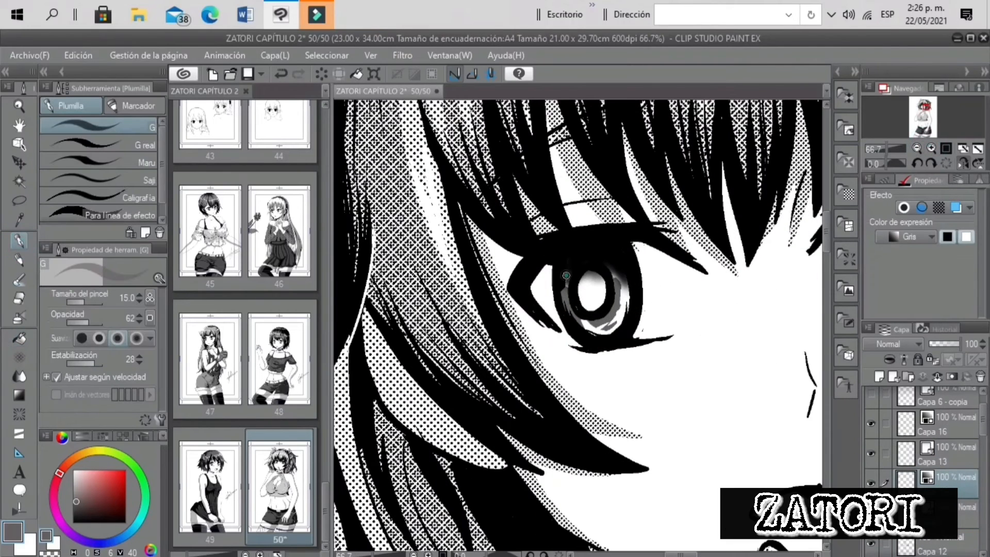
left_click_drag(928, 479, 922, 413)
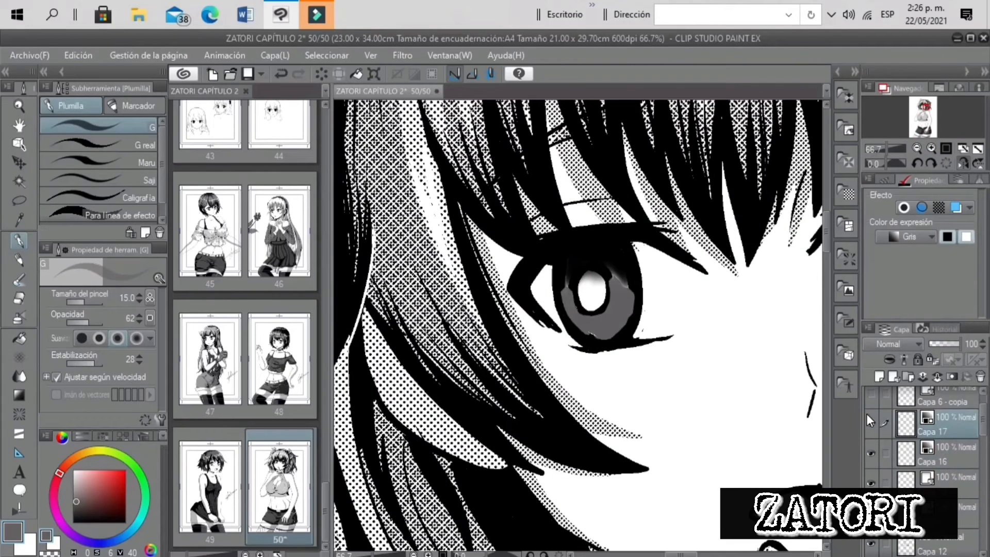
Lasso the lower part of the iris on layer Capa 17 and fill it with light grey
left_click(19, 200)
mouse_move(572, 310)
left_mouse_down()
mouse_move(615, 300)
mouse_move(573, 313)
mouse_move(615, 352)
left_mouse_up()
left_click(73, 481)
left_click(669, 357)
left_click(488, 356)
Soften the grey iris shading with the Desenfocar blur and compare the eye with and without layer Capa 17
left_click(19, 376)
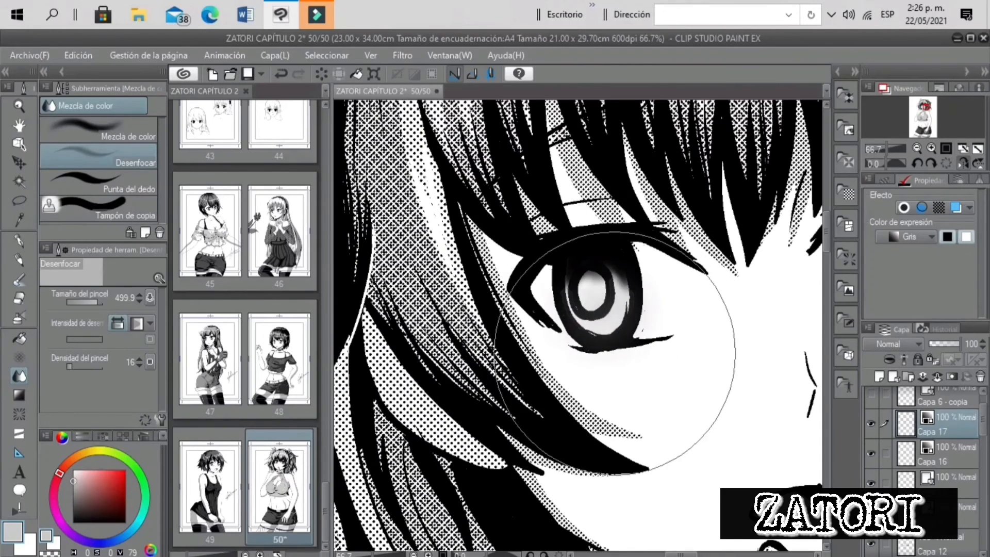
left_click_drag(887, 149, 882, 155)
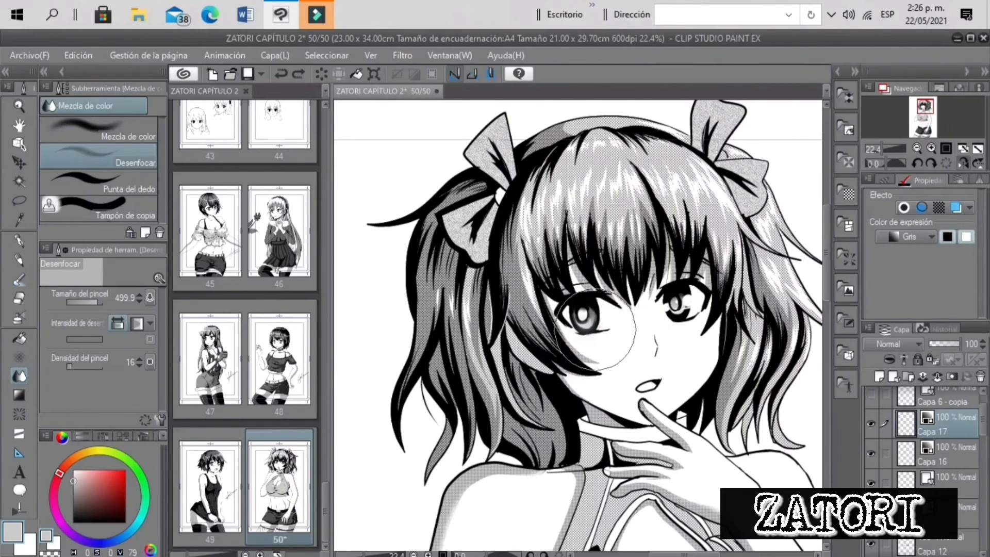
left_click_drag(597, 329, 579, 368)
left_click(931, 148)
left_click(931, 148)
left_click(871, 423)
left_click(870, 422)
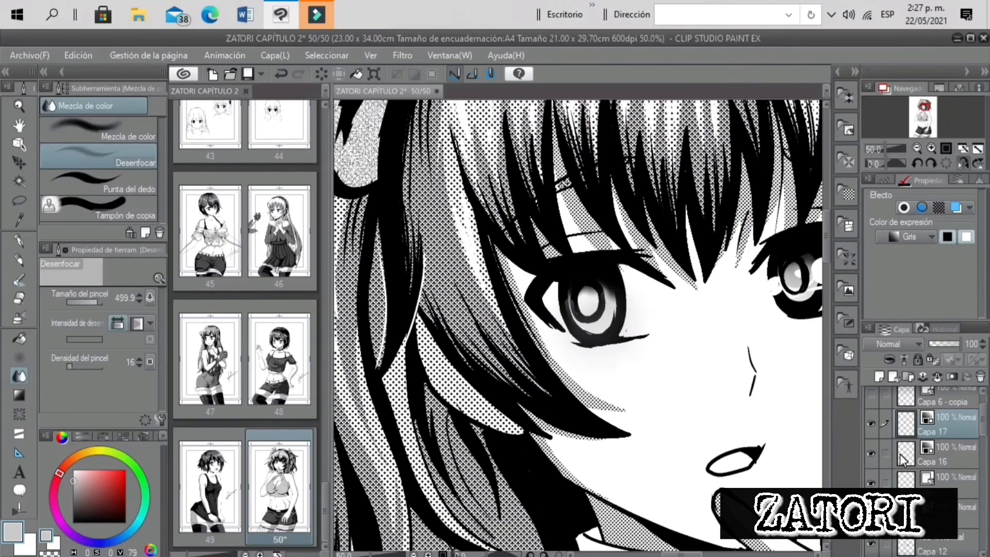
Retouch the lower iris edge in black with the G pen and erase the grey spill beneath the eye at brush size 125
left_click(19, 240)
left_click(73, 521)
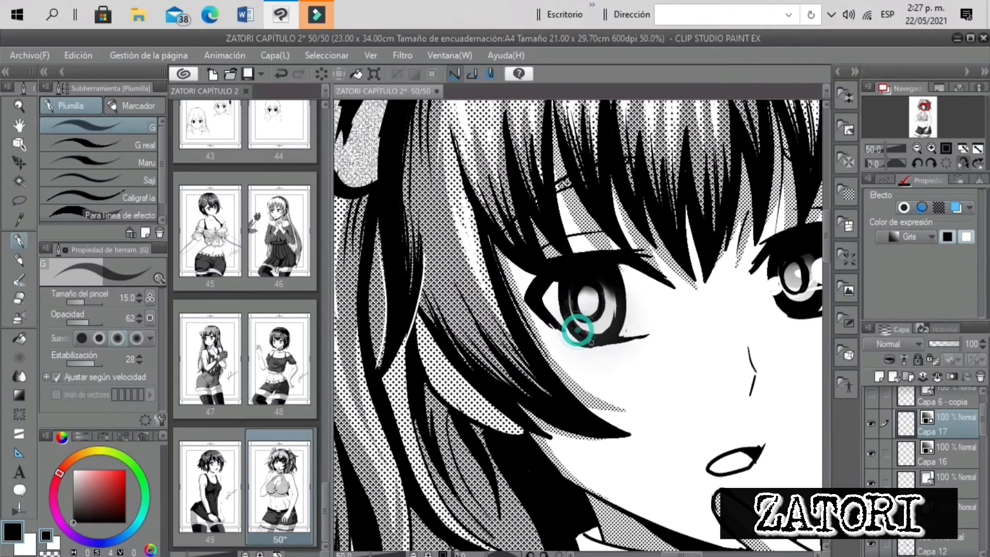
key("e")
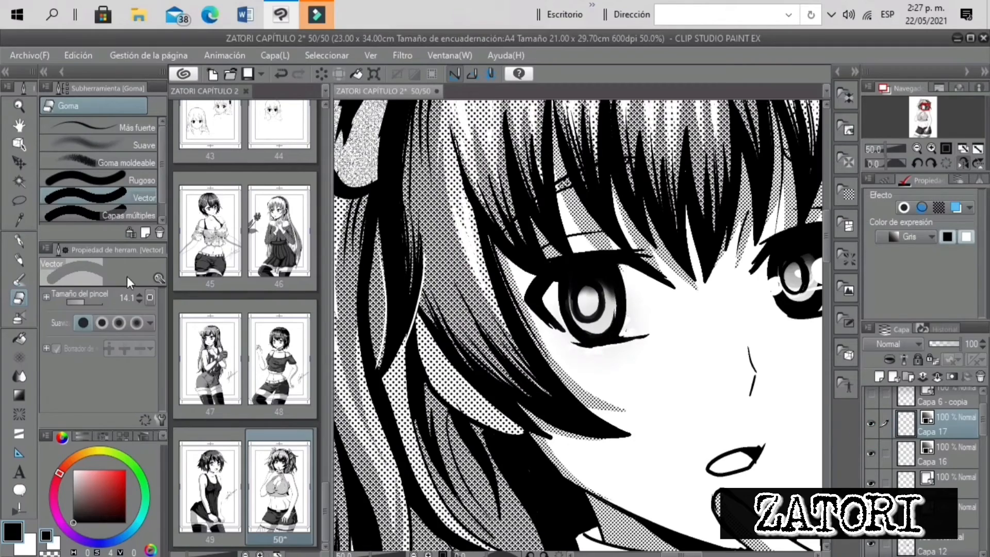
left_click(92, 301)
left_click_drag(596, 367, 654, 333)
left_click_drag(931, 102, 928, 107)
left_click_drag(885, 148, 880, 150)
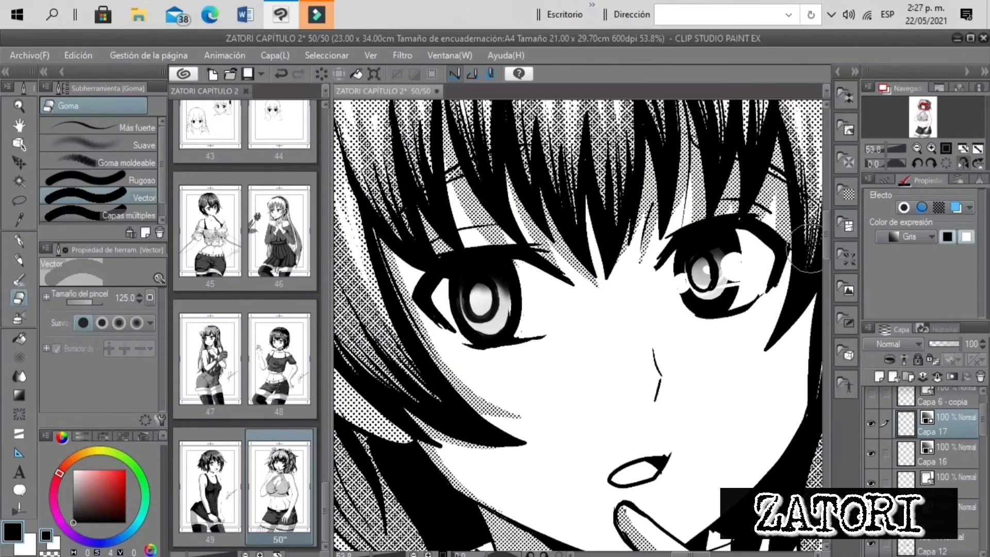
Try erasing the shading at the edge of the other eye on layer Capa 7 and undo the stroke
left_click_drag(982, 421, 982, 528)
left_click(870, 466)
left_click(870, 466)
left_click(949, 462)
left_click_drag(728, 296, 721, 300)
key("ctrl+z")
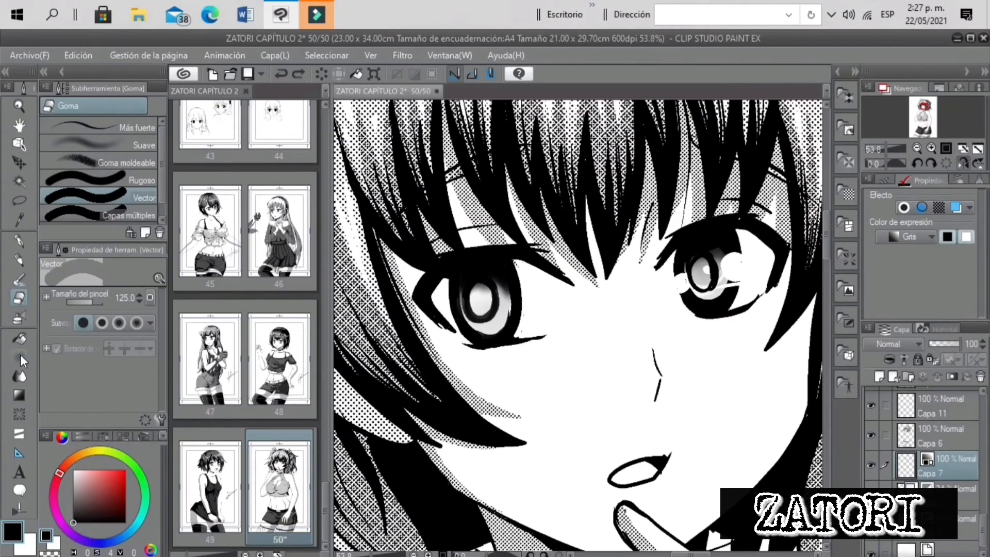
left_click(19, 376)
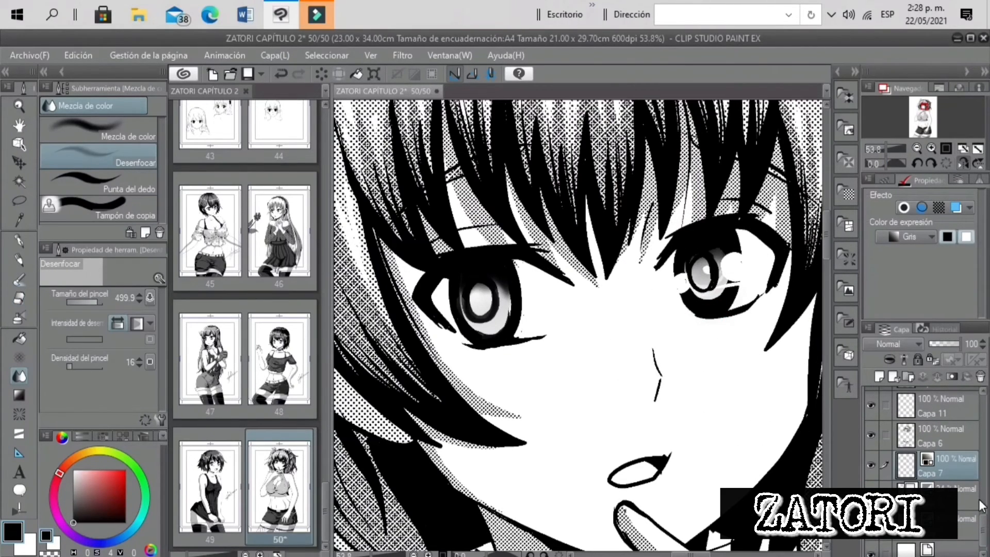
Draw round white highlights in the eyes with the G pen on a new vector layer Capa 18
left_click(22, 240)
left_click_drag(87, 485, 73, 470)
left_click_drag(732, 264, 740, 269)
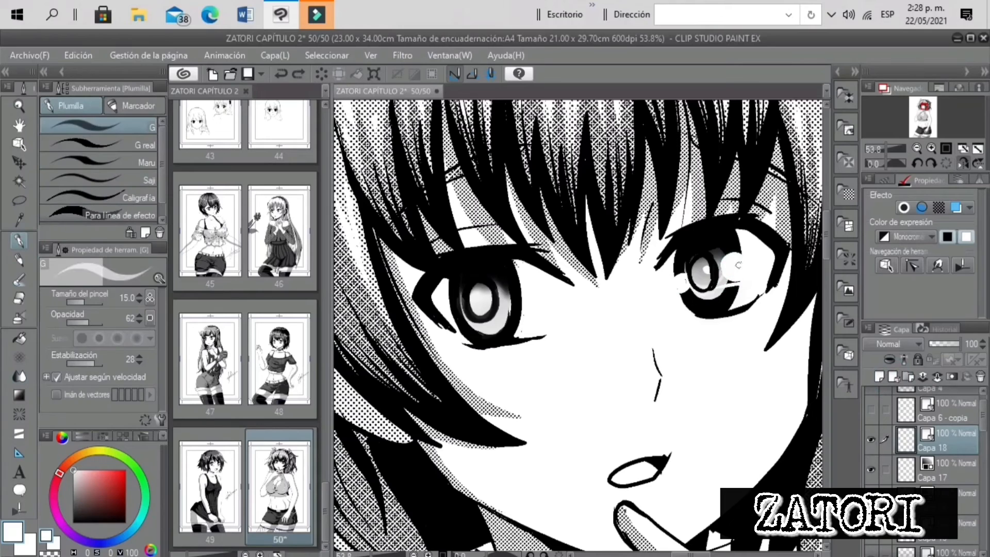
left_click_drag(679, 290, 682, 285)
left_click(697, 281)
Draw a thin white reflection line across the newly shaded iris, undoing strokes that miss
left_click(963, 164)
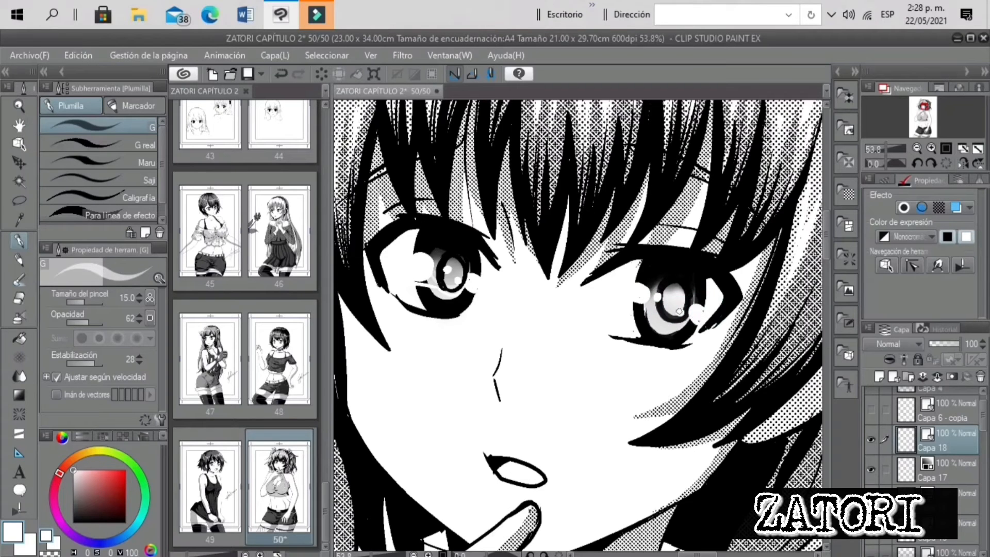
left_click_drag(633, 310, 681, 324)
key("ctrl+z")
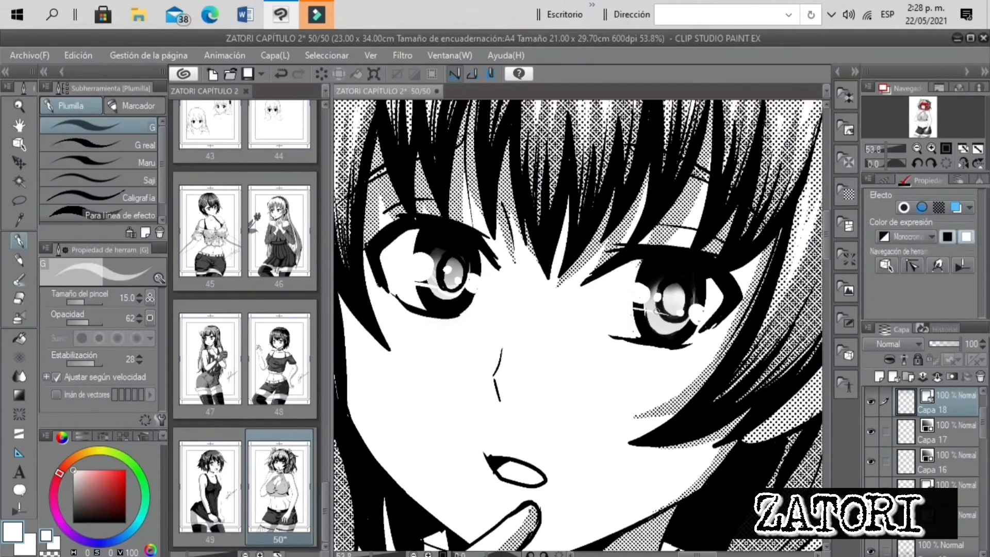
left_click_drag(886, 149, 887, 150)
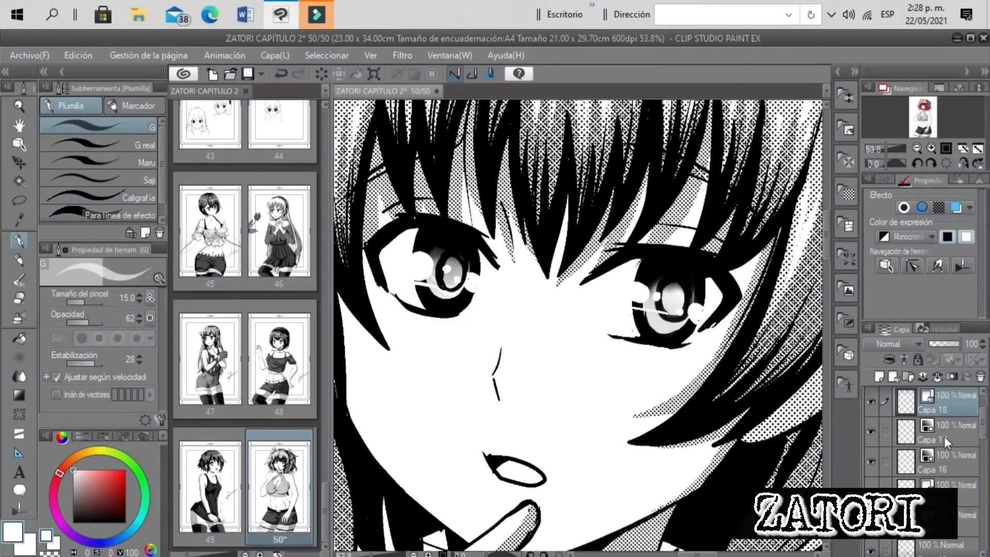
Switch to black on the pupil line layer beneath Capa 16 and retouch the newly shaded iris with the G pen
left_click(945, 436)
right_click(646, 258)
left_click(958, 490)
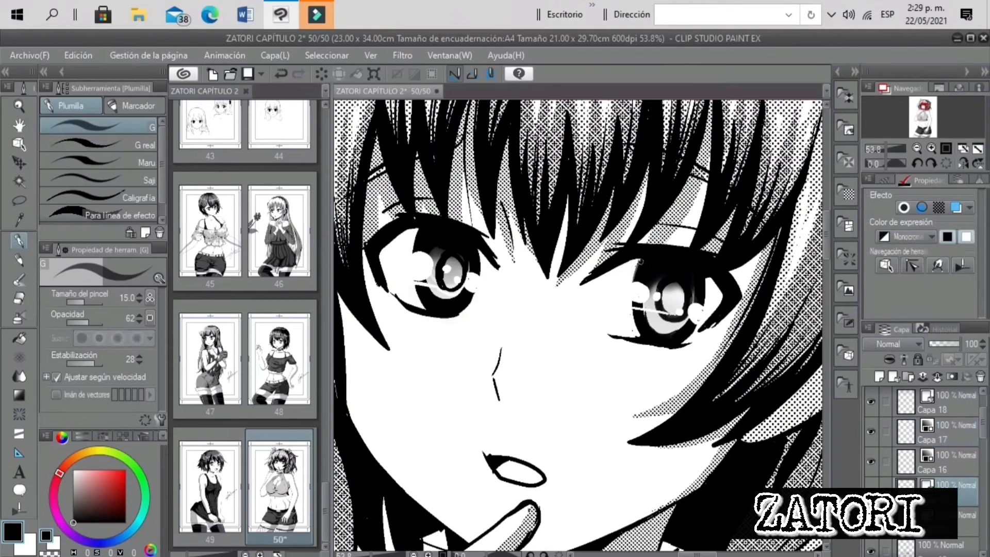
left_click_drag(886, 150, 879, 152)
left_click(961, 161)
left_click(932, 149)
left_click(933, 149)
left_click(932, 149)
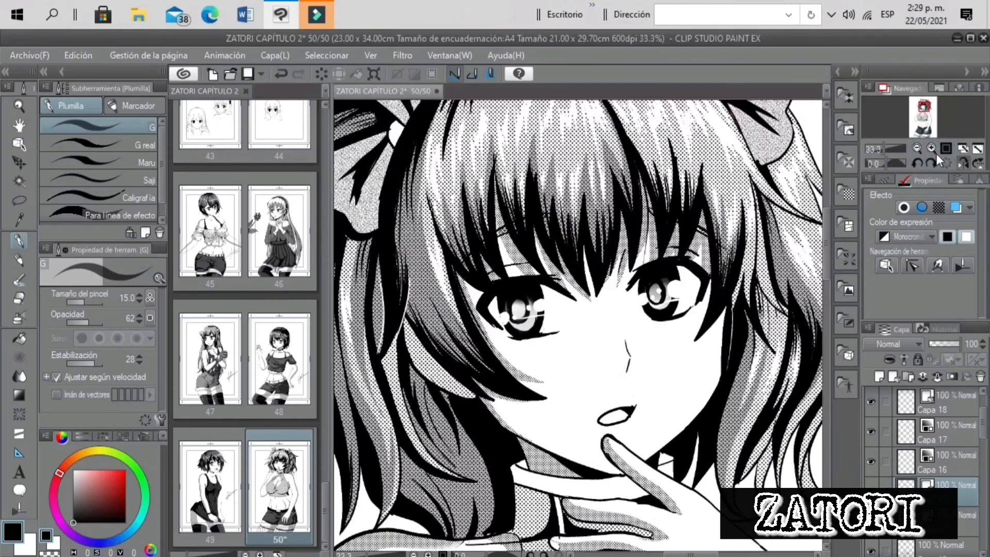
left_click(932, 149)
left_click(467, 286)
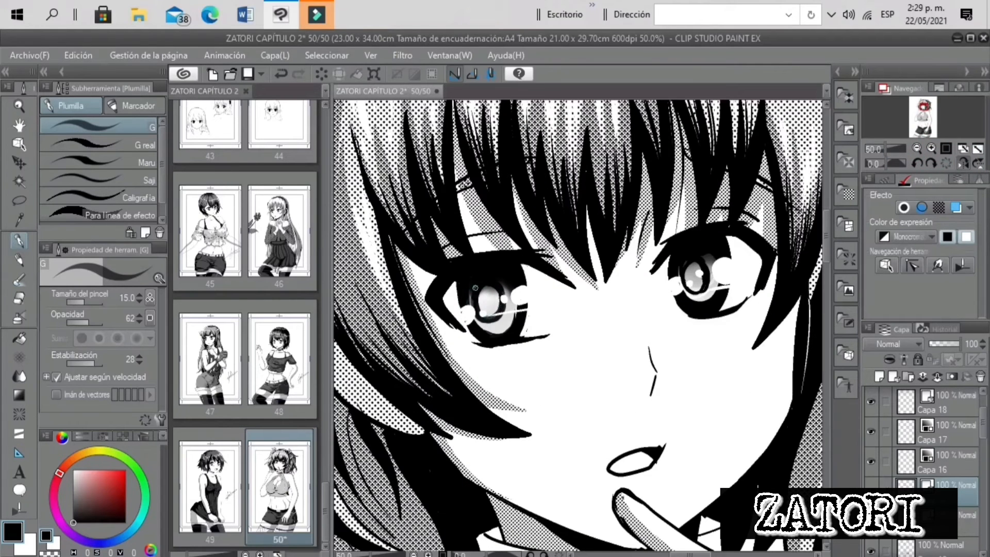
Retouch the white eye highlights on layer Capa 18 with the G pen and check both eyes in mirrored view
left_click(939, 399)
key("x")
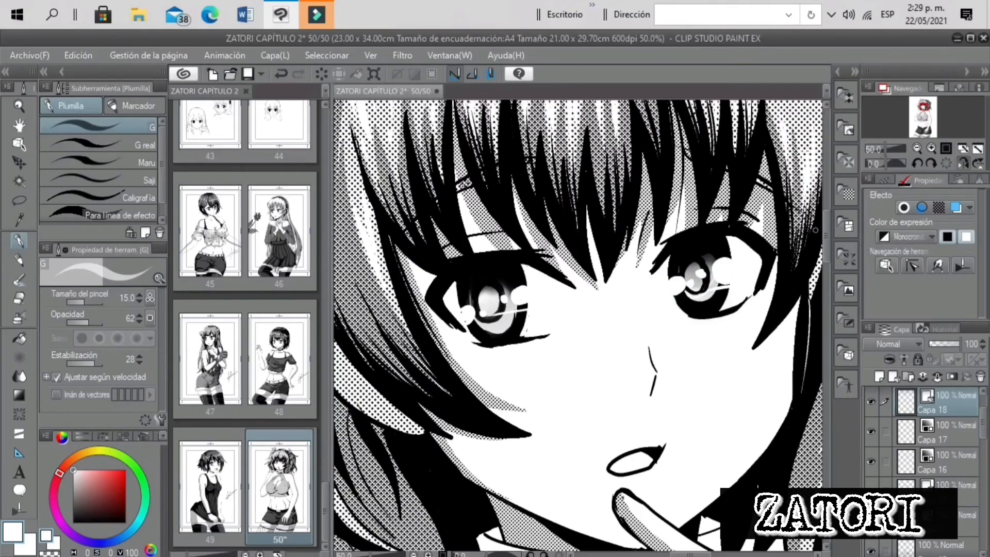
left_click_drag(885, 150, 878, 149)
left_click(962, 163)
left_click(931, 148)
left_click(932, 148)
left_click(931, 148)
left_click(931, 148)
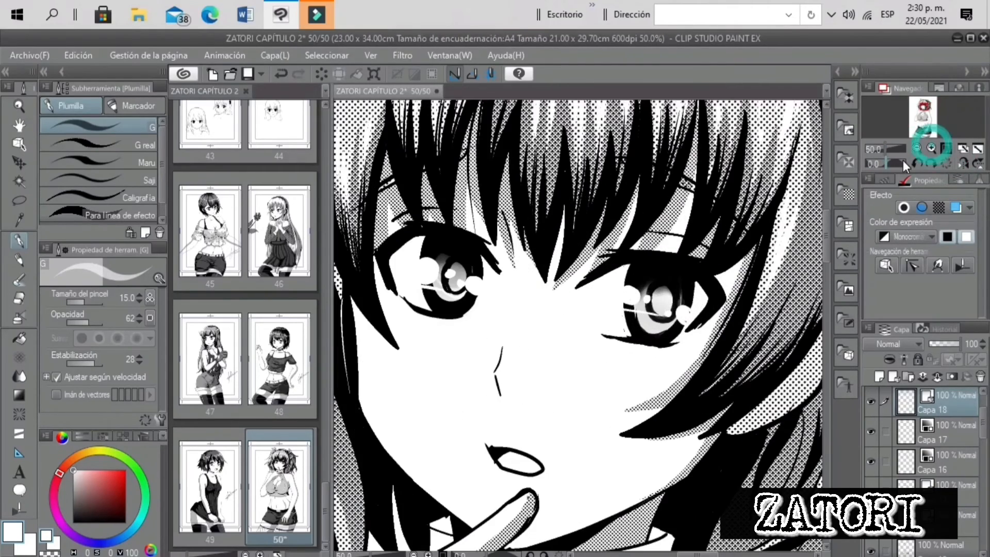
key("x")
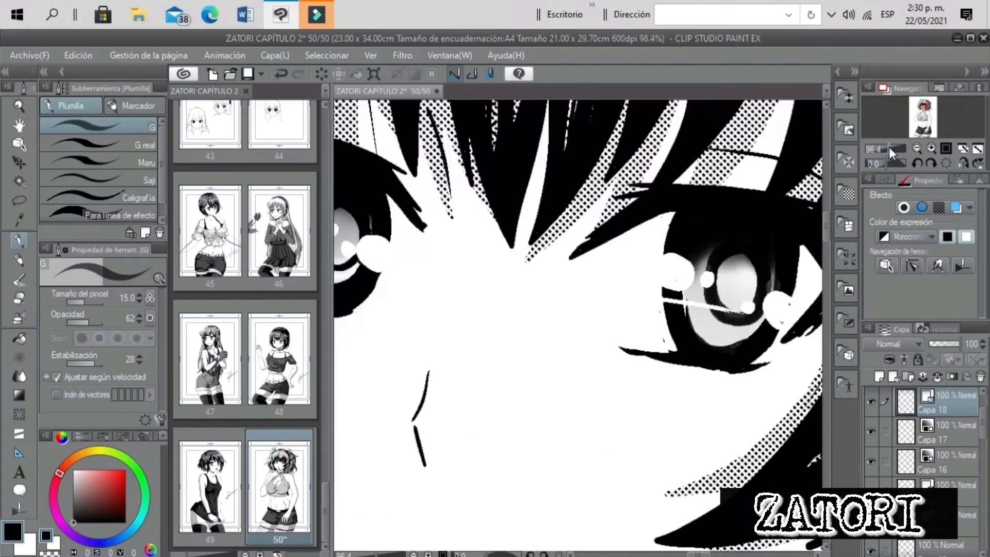
Try lassoing a hair strand along the cheek on layer Capa 14 and drop the selection
left_click_drag(889, 147, 881, 147)
key("m")
left_click(491, 308)
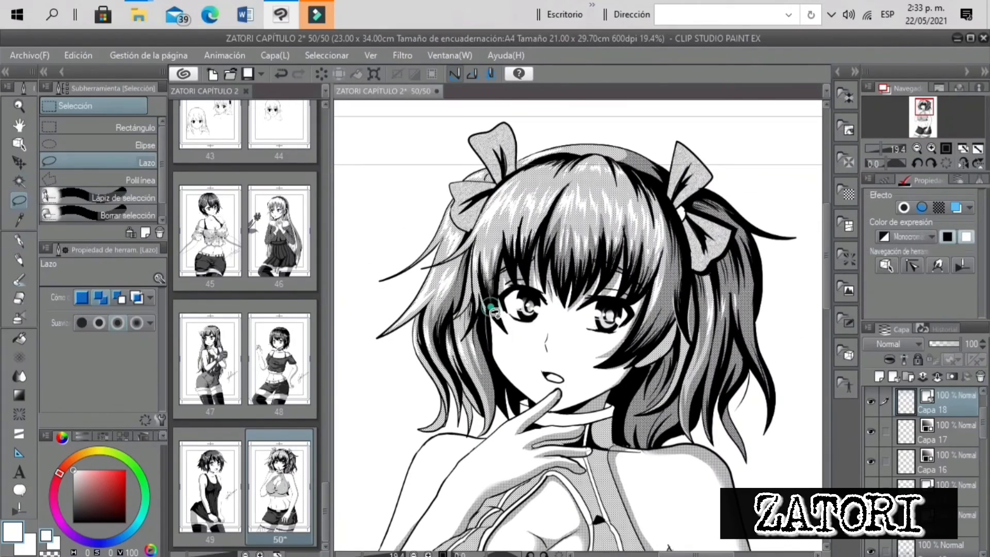
left_click_drag(494, 312, 500, 348)
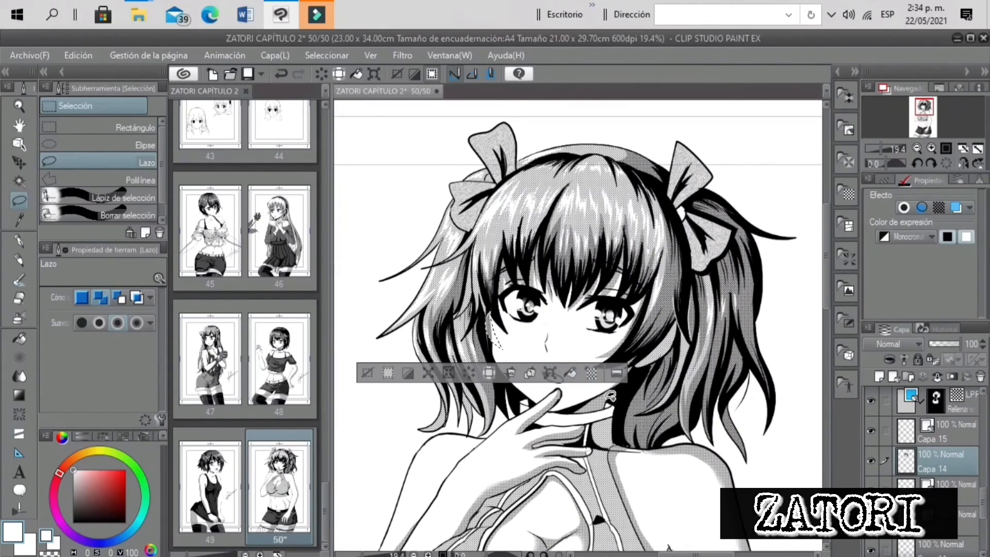
key("x")
key("ctrl+d")
left_click_drag(490, 306, 501, 349)
left_click(366, 368)
On a new layer Capa 19, lasso hair strands along the side of the face and fill them with black
scroll(917, 463, "up", 6)
left_click(928, 461)
left_click(881, 377)
left_click(569, 375)
left_click(366, 374)
left_click_drag(480, 304, 500, 358)
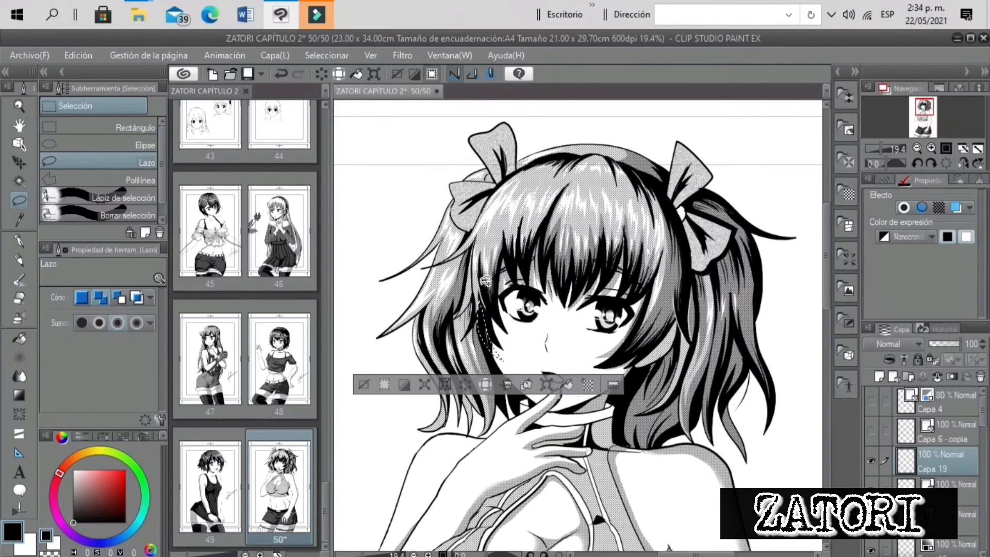
left_click(568, 383)
left_click(365, 383)
Try white G pen strokes on the hair beside the face and undo the last one
left_click(877, 148)
left_click_drag(880, 149, 884, 149)
key("p")
left_click(73, 469)
key("ctrl+z")
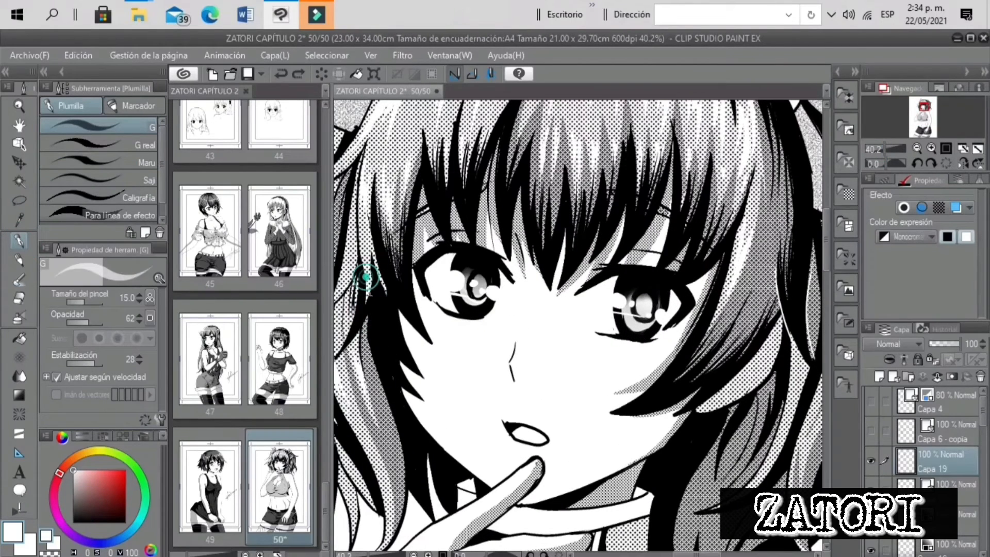
Lasso a strand of the long fringe beside the newly shaded eye and fill it with black on layer Capa 19
left_click(879, 149)
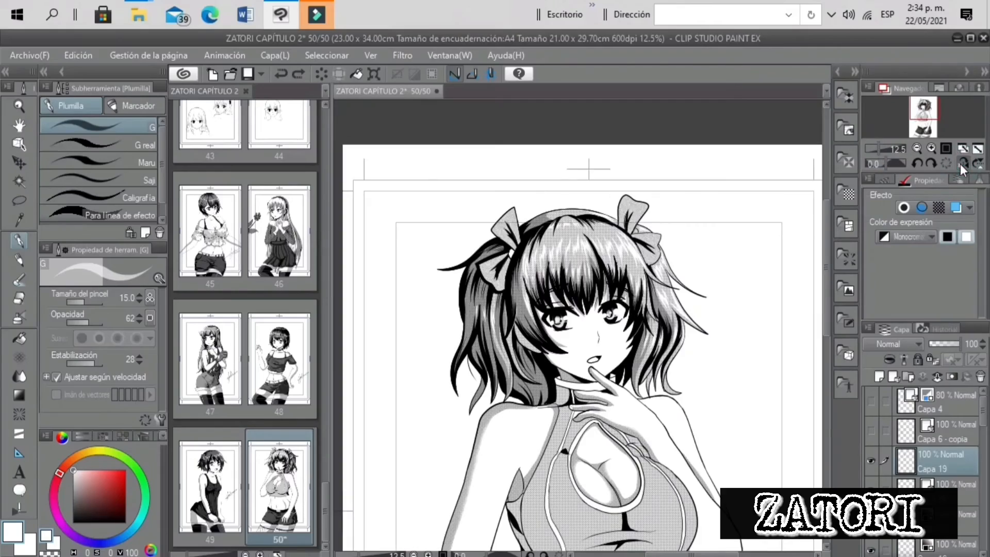
scroll(659, 367, "up", 3)
left_click_drag(621, 335, 721, 336)
key("m")
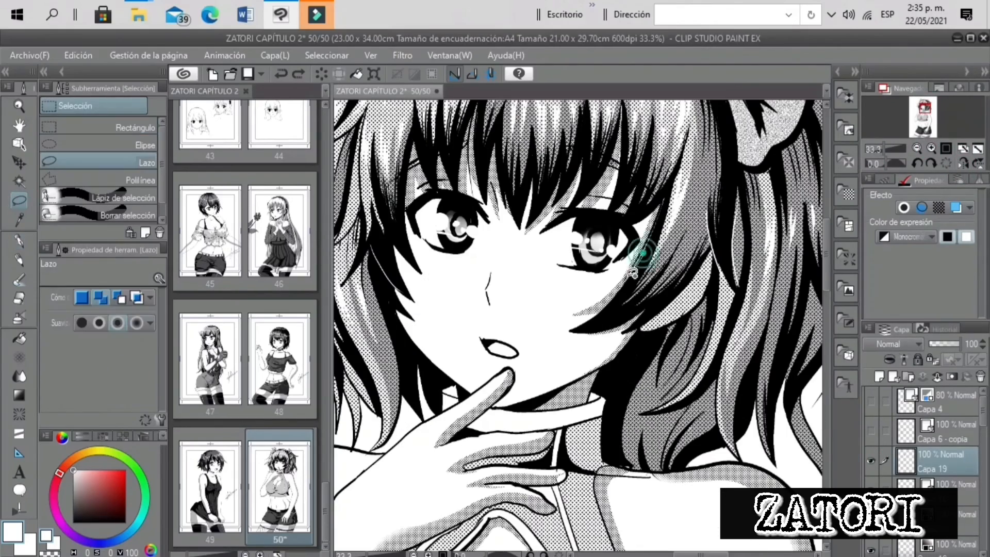
left_click_drag(643, 256, 574, 313)
left_click(689, 336)
key("x")
left_click(689, 338)
left_click(485, 336)
scroll(670, 304, "down", 3)
scroll(670, 304, "up", 3)
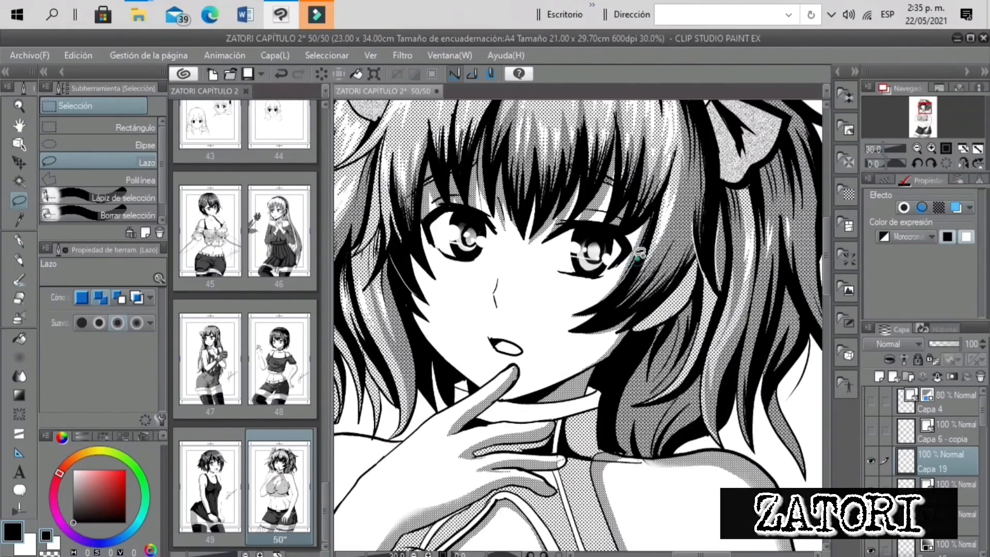
Lasso one more fringe strand beside that eye, deselect it and compare the drawing with and without layer Capa 19
left_click_drag(639, 252, 593, 297)
left_click(488, 323)
left_click_drag(884, 149, 877, 149)
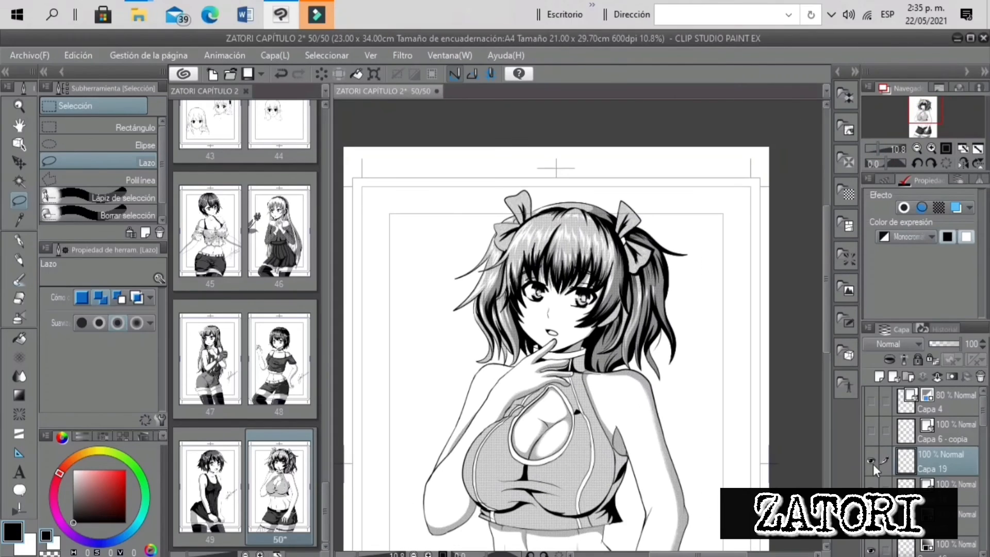
left_click(871, 462)
left_click(872, 461)
Try the grey expression colour on layer Capa 2 and erase along the abdomen's side line with the vector eraser
left_click_drag(926, 109, 929, 145)
scroll(881, 442, "down", 5)
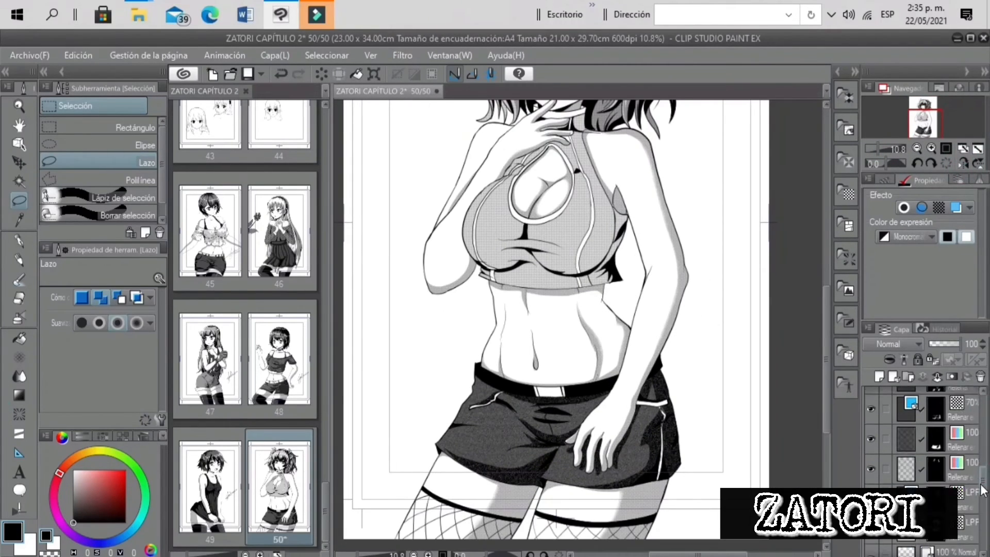
left_click(874, 467)
scroll(866, 438, "down", 5)
left_click(958, 434)
left_click(19, 298)
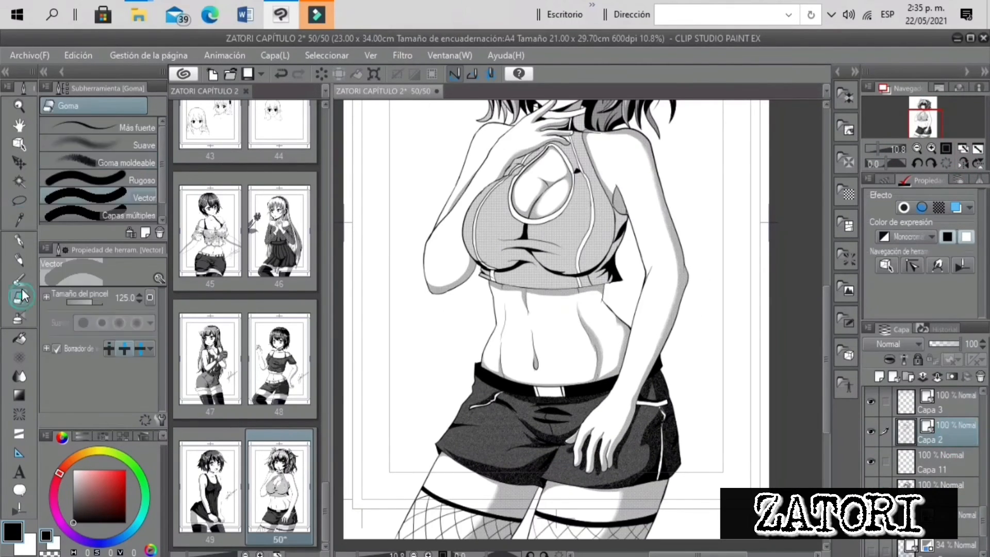
left_click(931, 148)
left_click(137, 145)
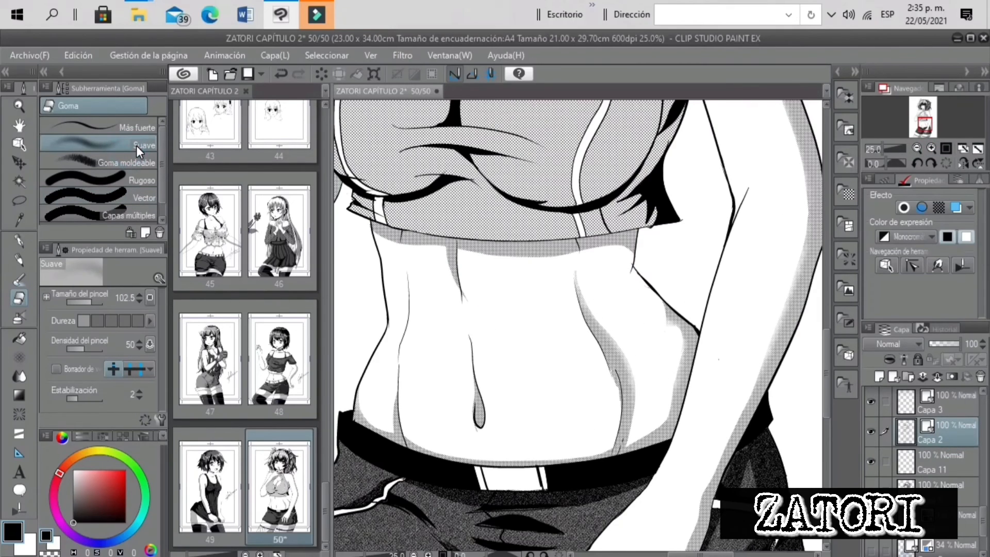
left_click(920, 236)
left_click(909, 262)
key("ctrl+z")
left_click(905, 236)
left_click(907, 262)
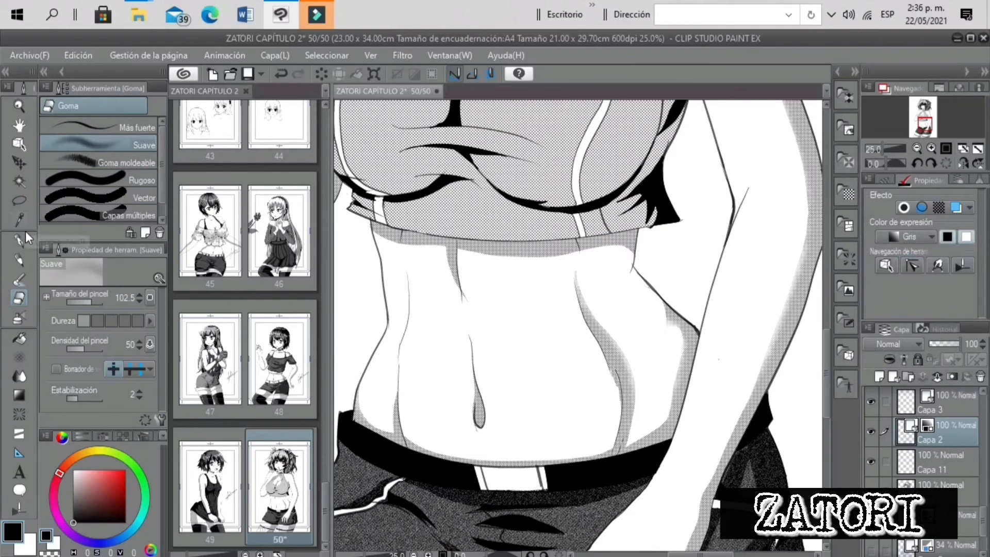
left_click(136, 197)
left_click(593, 324)
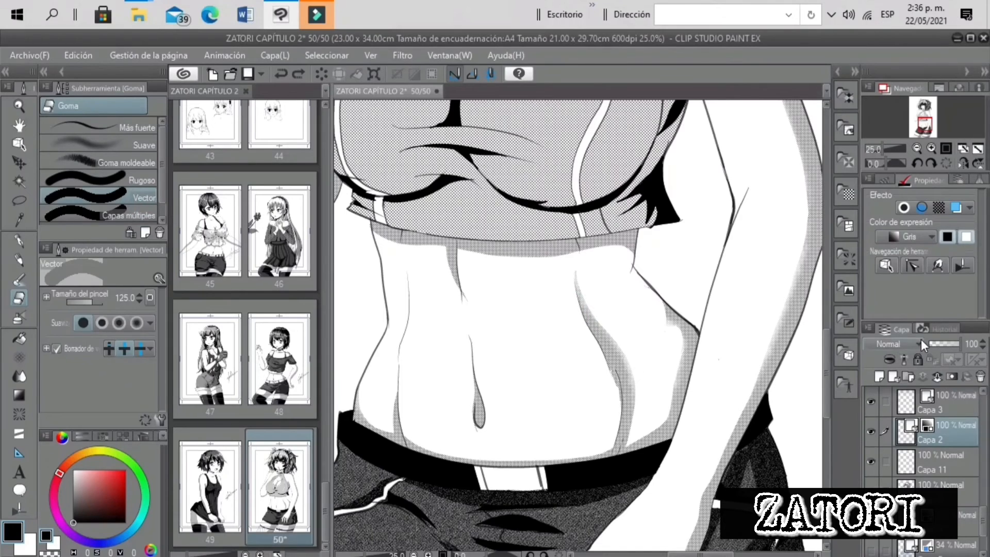
Soften the shading along the abdomen's side fold on the tone layer below Capa 9 using the Nube de gasa brush in transparent colour
key("p")
left_click_drag(884, 148, 880, 148)
scroll(895, 457, "down", 4)
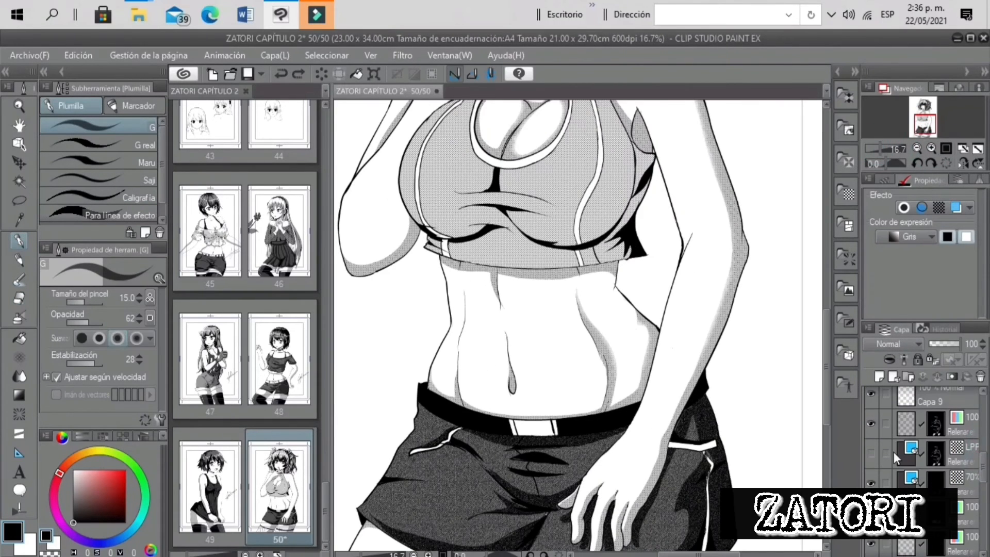
scroll(896, 456, "up", 2)
left_click(962, 431)
left_click(21, 357)
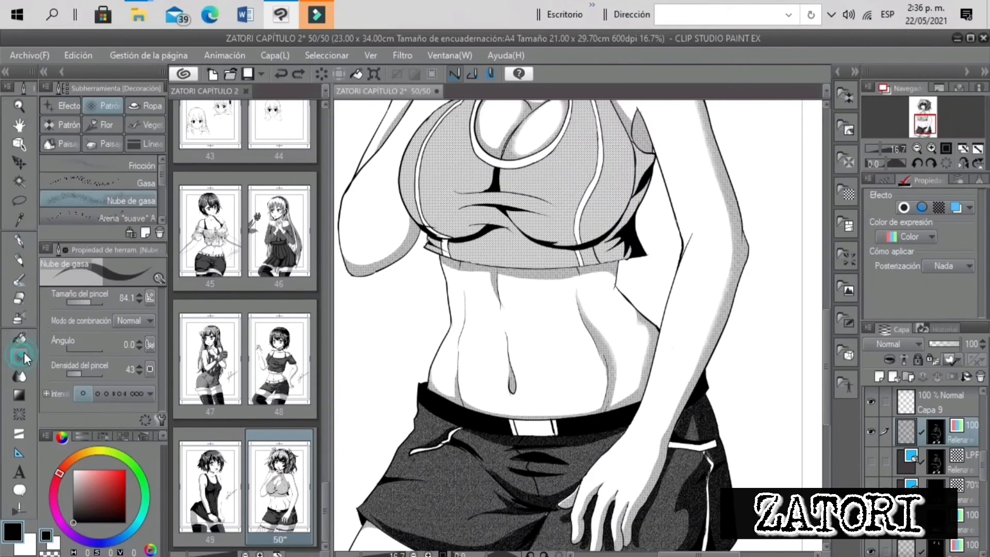
key("c")
mouse_move(579, 302)
left_mouse_down()
mouse_move(608, 398)
mouse_move(614, 383)
left_mouse_up()
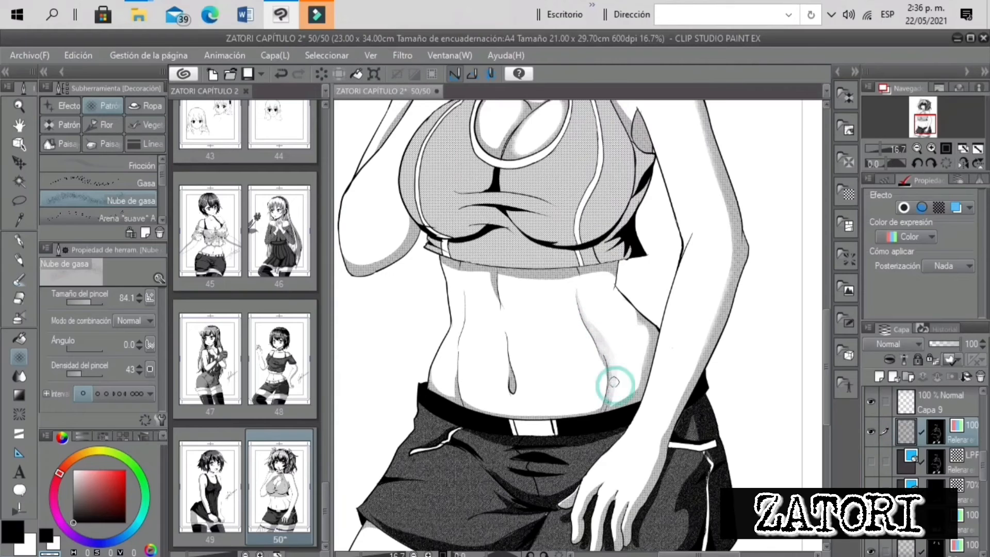
Fade the abdomen's side contour lines on layer Capa 2 with the transparent Nube de gasa brush
left_click_drag(880, 148, 881, 149)
left_click_drag(983, 466, 982, 507)
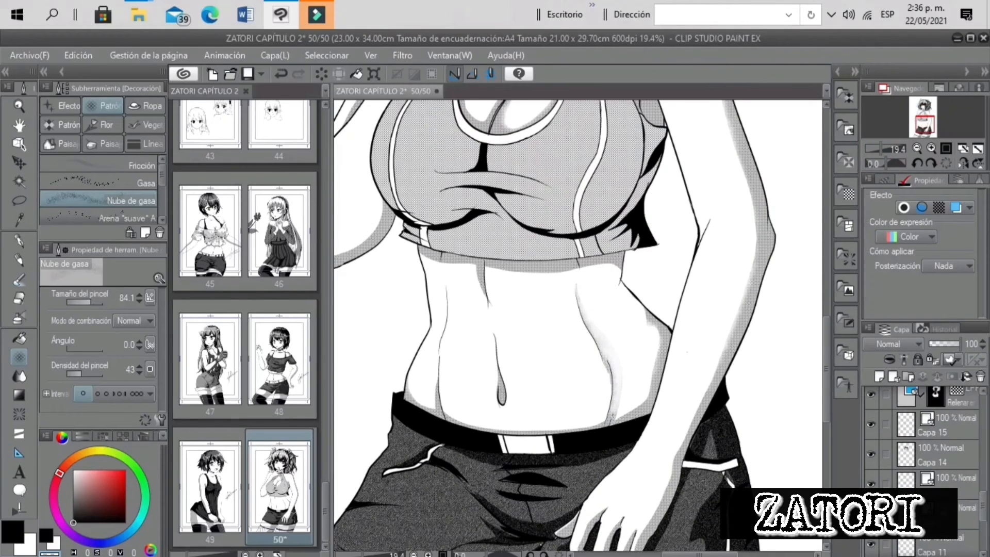
left_click(963, 507)
left_click_drag(595, 349, 612, 321)
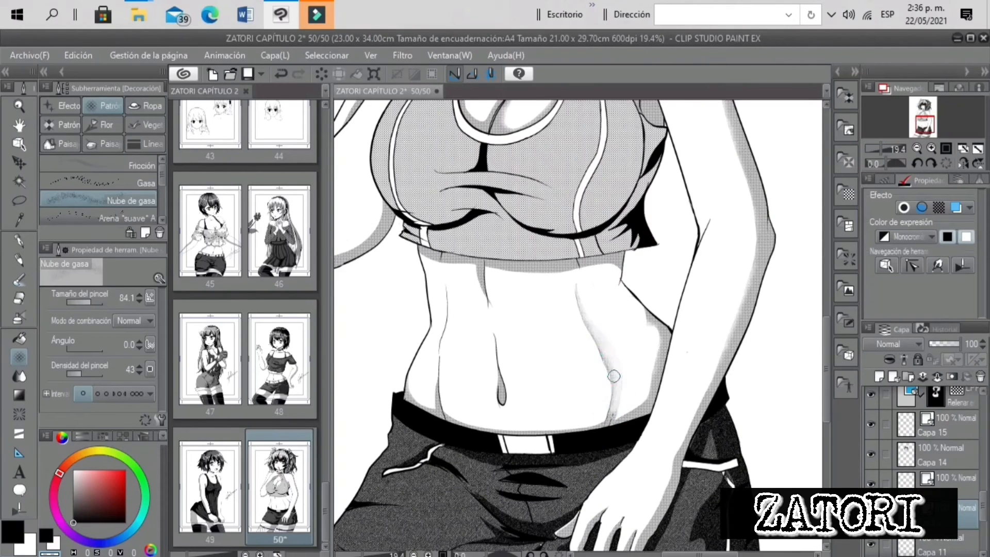
mouse_move(436, 359)
left_mouse_down()
mouse_move(450, 319)
mouse_move(460, 374)
left_mouse_up()
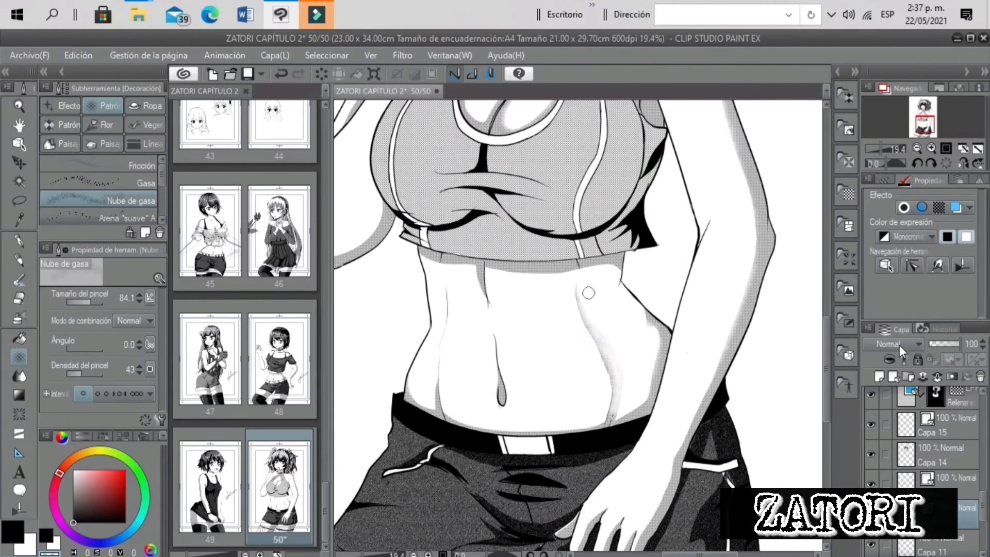
Brush away more shading along the abdomen's side fold on the tone layer below Capa 9 and check the drawing mirrored
left_click(983, 442)
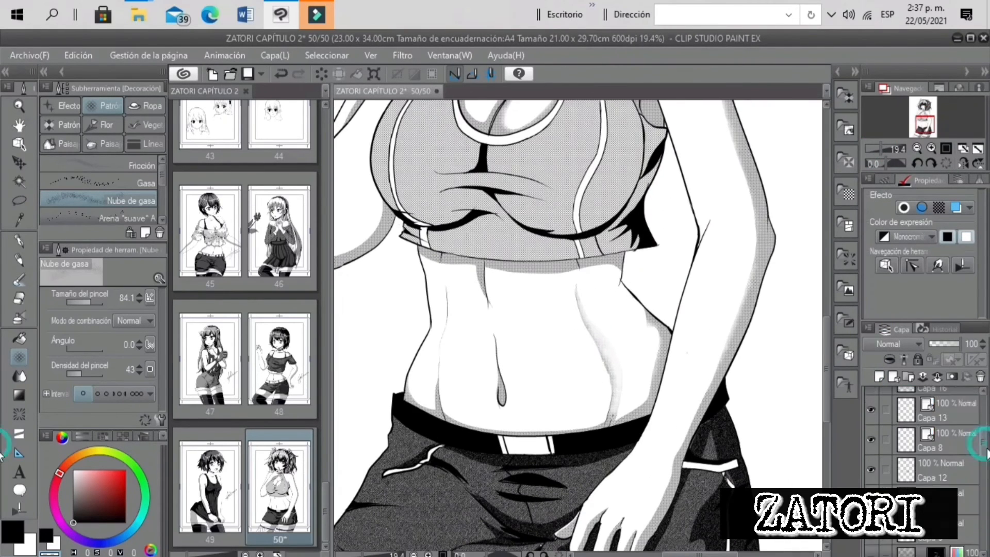
left_click(936, 510)
left_click_drag(589, 330, 621, 407)
left_click_drag(881, 148, 877, 149)
left_click(963, 163)
left_click_drag(925, 121, 920, 127)
left_click(963, 162)
Thin the remaining tone at the lower end of the abdomen's side fold, just above the waistband
left_click(931, 149)
left_click(931, 149)
left_click(931, 148)
left_click(754, 419)
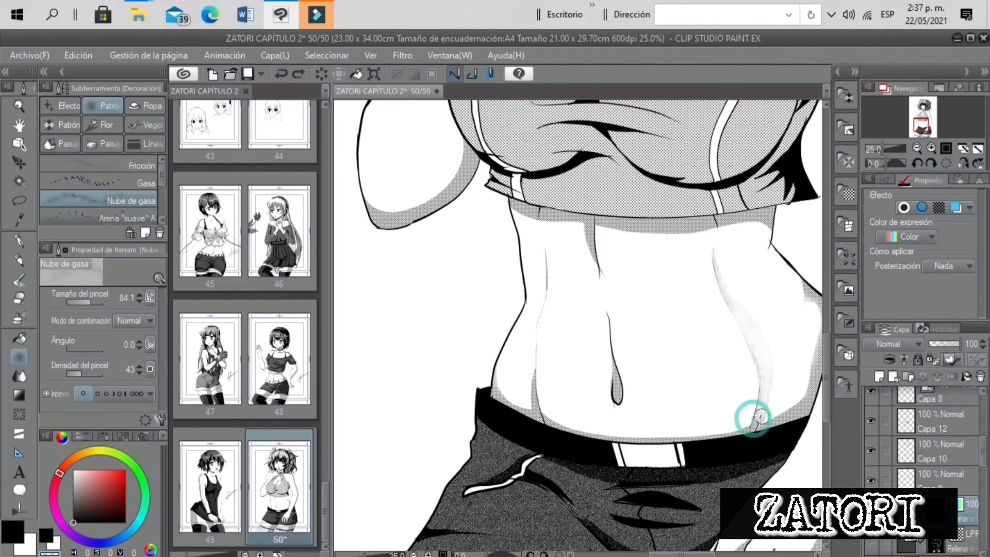
left_click(769, 395)
Fade the lower part of the abdomen's side fold line on layer Capa 2
left_click_drag(983, 452, 983, 507)
left_click(962, 510)
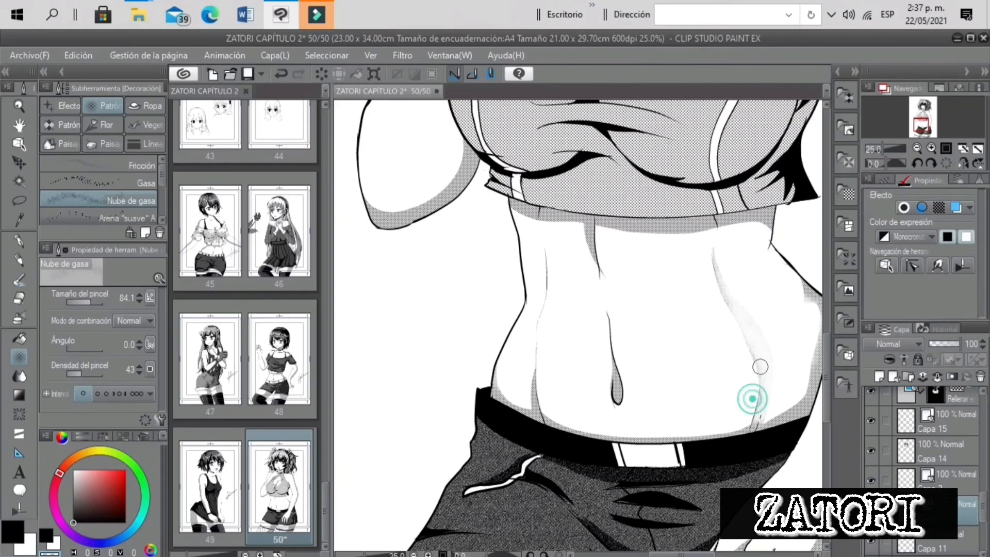
left_click_drag(893, 149, 883, 155)
Return to the tone layer below Capa 9 and soften the shading along the opposite side of the waist
left_click_drag(983, 506, 983, 449)
left_click(962, 513)
left_click(931, 149)
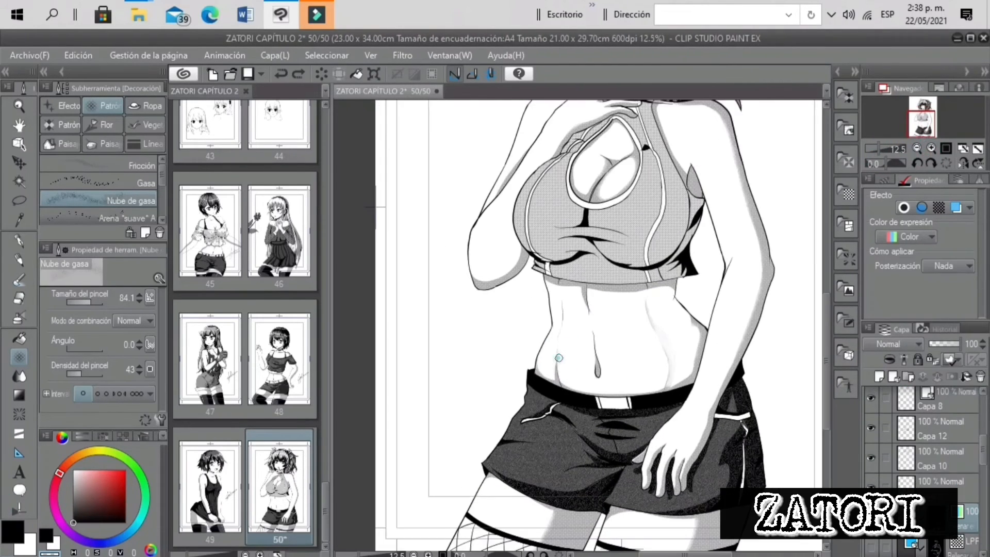
left_click(932, 149)
left_click(931, 148)
left_click(931, 149)
left_click_drag(926, 121, 928, 125)
left_click(533, 300)
Lasso small shadow areas along the cleavage crease on the tone layer, redoing the rejected selection
left_click_drag(883, 149, 877, 148)
left_click_drag(916, 125, 922, 118)
left_click_drag(878, 149, 883, 148)
left_click_drag(922, 115, 922, 116)
left_click(19, 200)
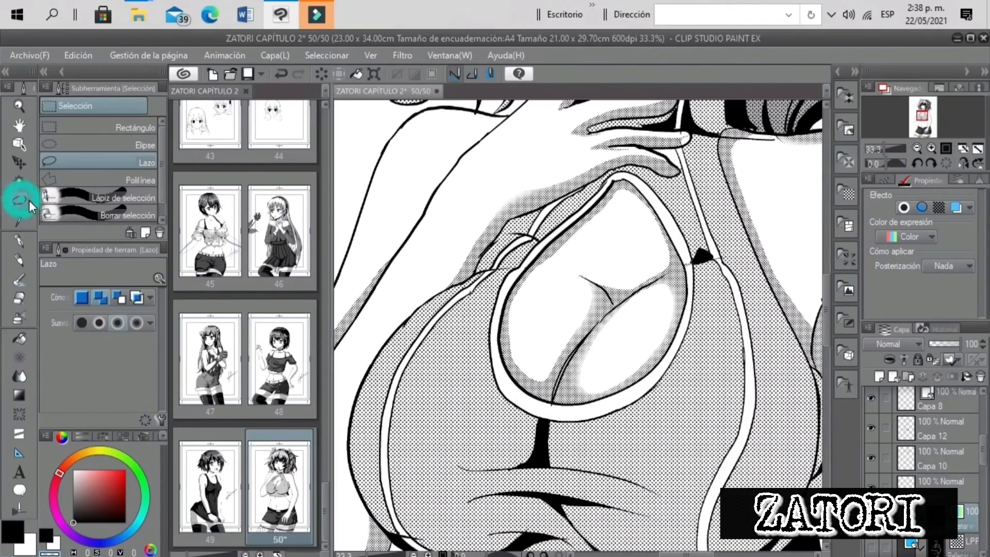
mouse_move(633, 308)
left_mouse_down()
mouse_move(623, 319)
mouse_move(643, 314)
left_mouse_up()
left_click_drag(580, 297, 569, 312)
key("ctrl+z")
mouse_move(578, 289)
left_mouse_down()
mouse_move(581, 298)
mouse_move(566, 284)
left_mouse_up()
Select layer Capa 19 and choose white as the drawing colour
left_click_drag(982, 450, 983, 407)
left_click(947, 461)
left_click_drag(81, 484, 73, 470)
left_click(479, 365)
left_click_drag(884, 149, 880, 148)
left_click_drag(920, 118, 922, 123)
left_click_drag(880, 146, 875, 147)
left_click_drag(919, 123, 919, 119)
Draw a short armpit crease with the G pen on the layer below Capa 19, undoing rejected strokes and trimming overshoot with the vector eraser
key("p")
left_click(949, 490)
left_click(927, 115)
left_click(932, 148)
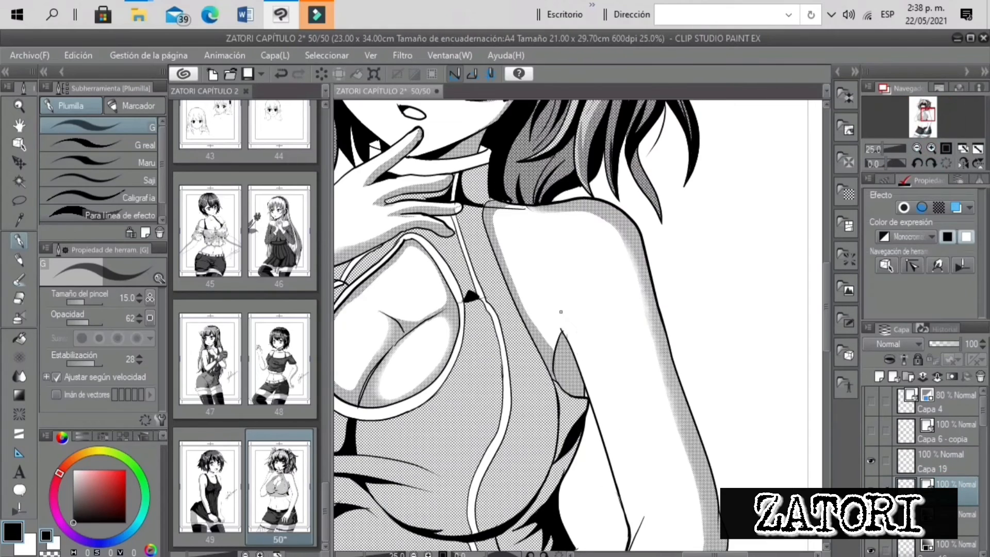
key("ctrl+z")
key("ctrl+z")
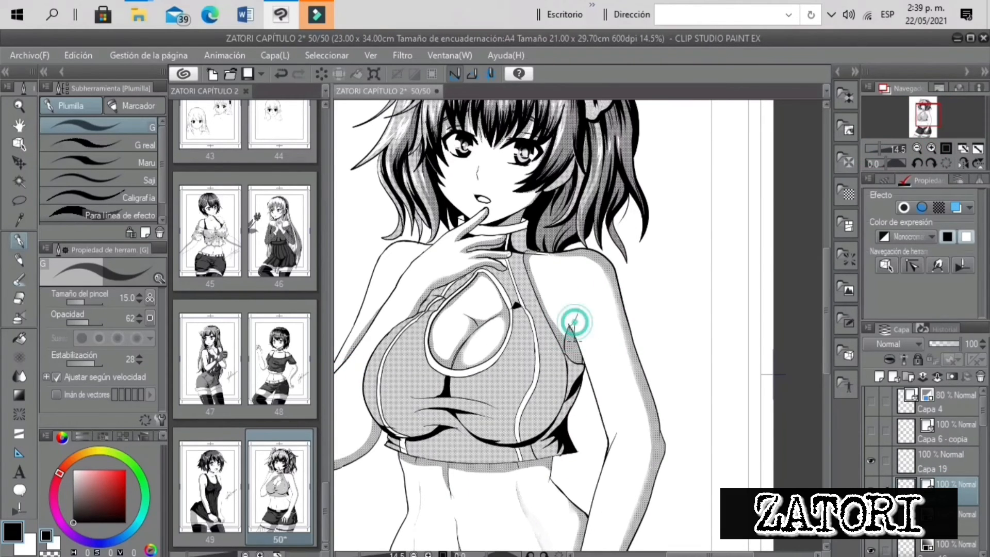
scroll(592, 363, "up", 5)
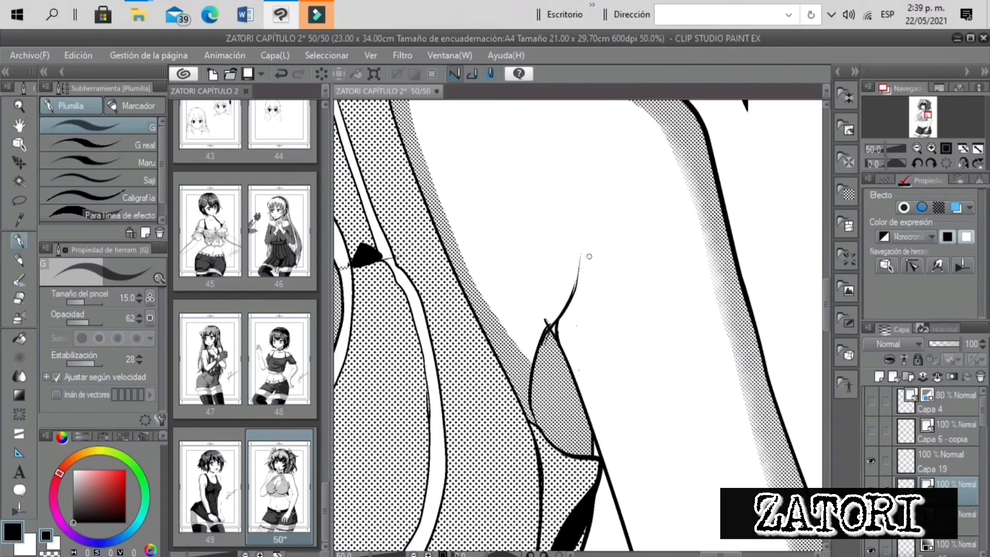
left_click(23, 301)
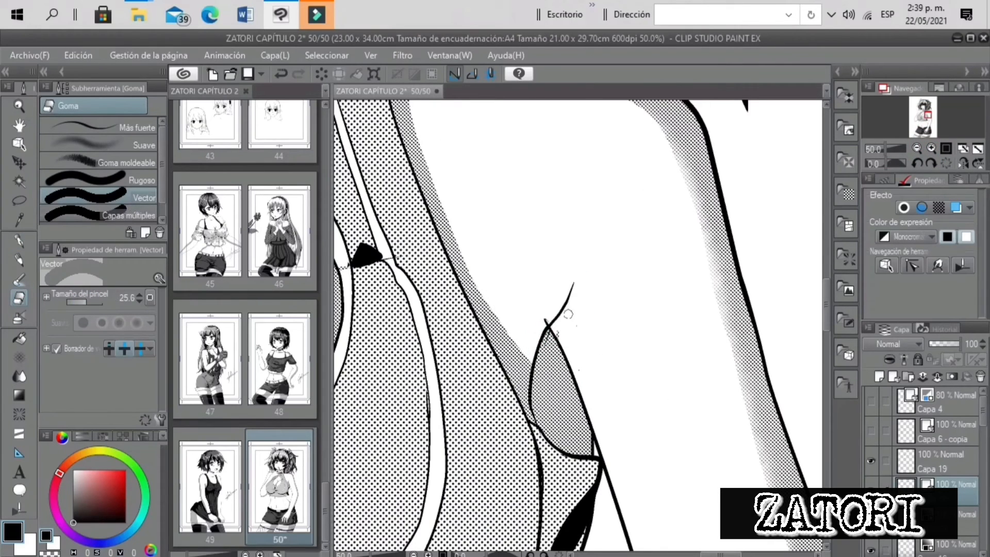
Draw white G pen highlights along the edges of both loops of the bow on the headband's far side from the long fringe
key("x")
key("p")
left_click(880, 149)
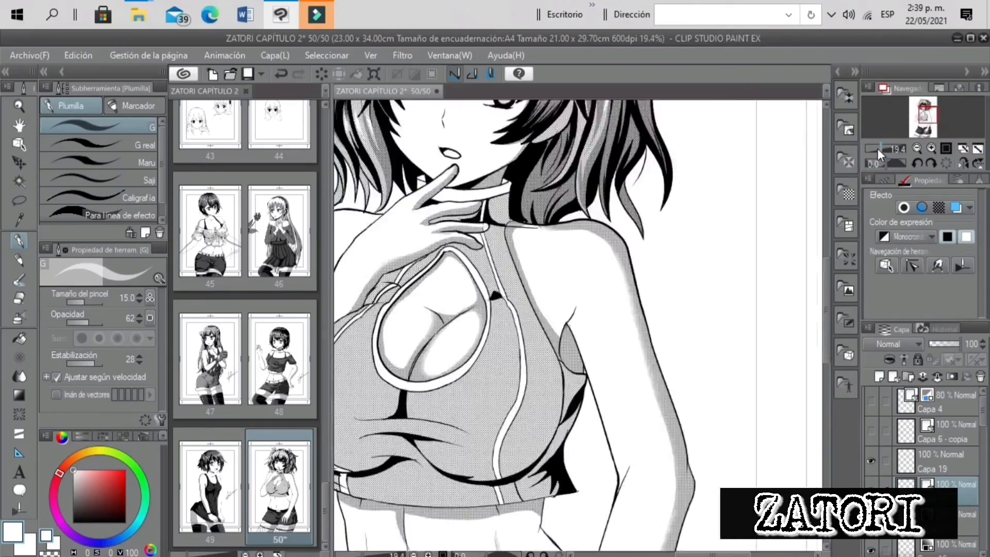
left_click_drag(878, 149, 873, 149)
mouse_move(921, 116)
left_mouse_down()
mouse_move(924, 129)
mouse_move(923, 111)
left_mouse_up()
left_click(931, 149)
left_click(931, 148)
left_click(882, 149)
left_click(922, 102)
left_click(885, 149)
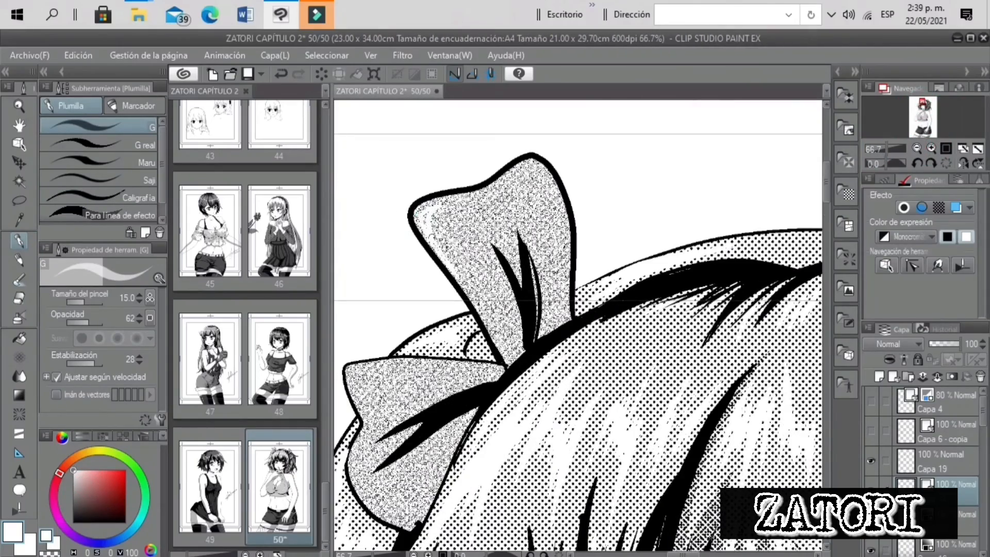
left_click_drag(440, 254, 482, 276)
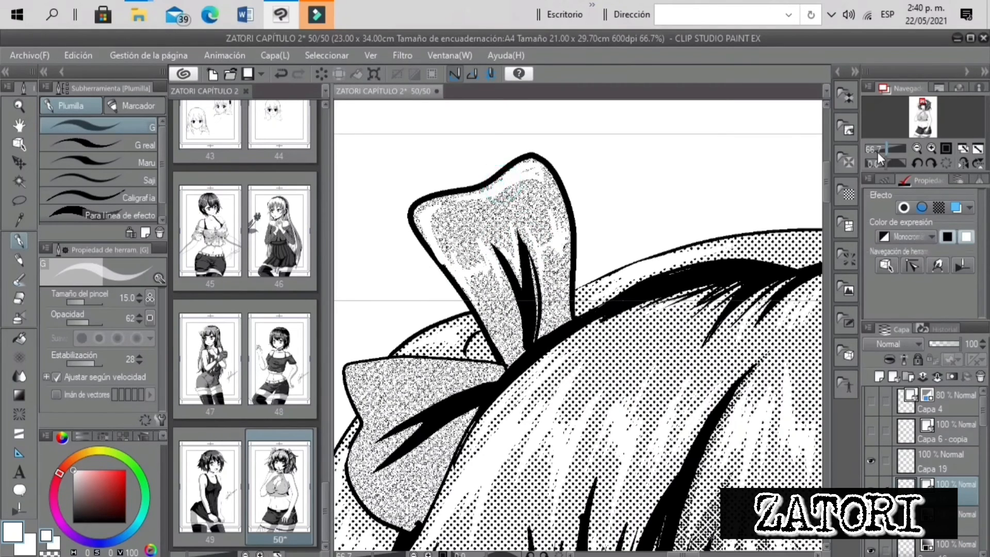
left_click_drag(878, 153, 873, 150)
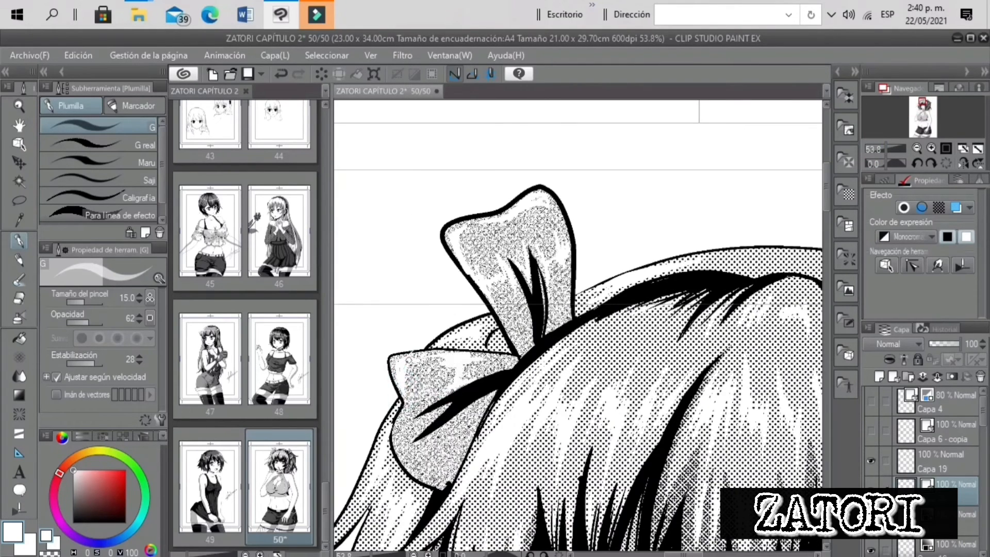
left_click_drag(883, 149, 874, 149)
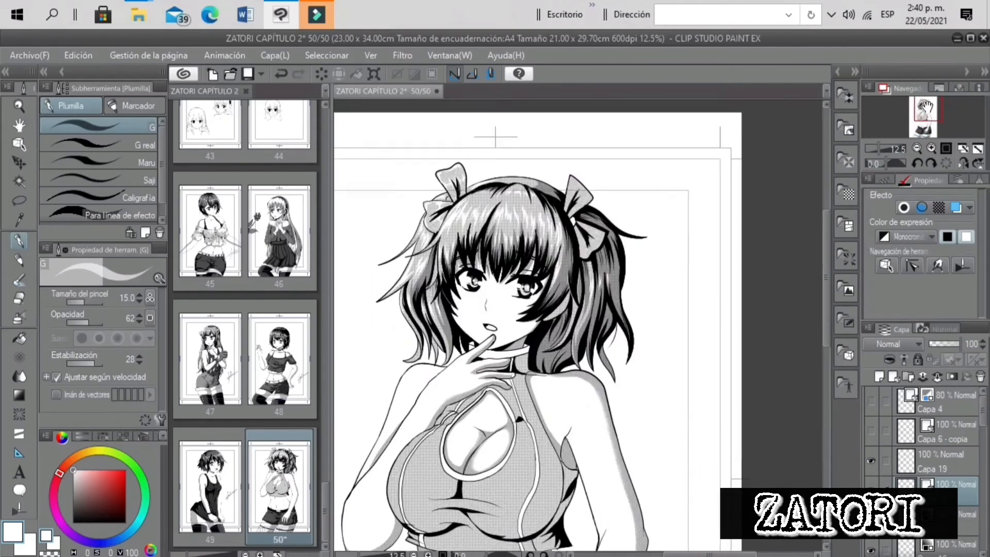
Add white G pen highlights along the upper and lower loops of the other hair bow
left_click(885, 149)
left_click(928, 103)
left_click_drag(603, 141, 589, 237)
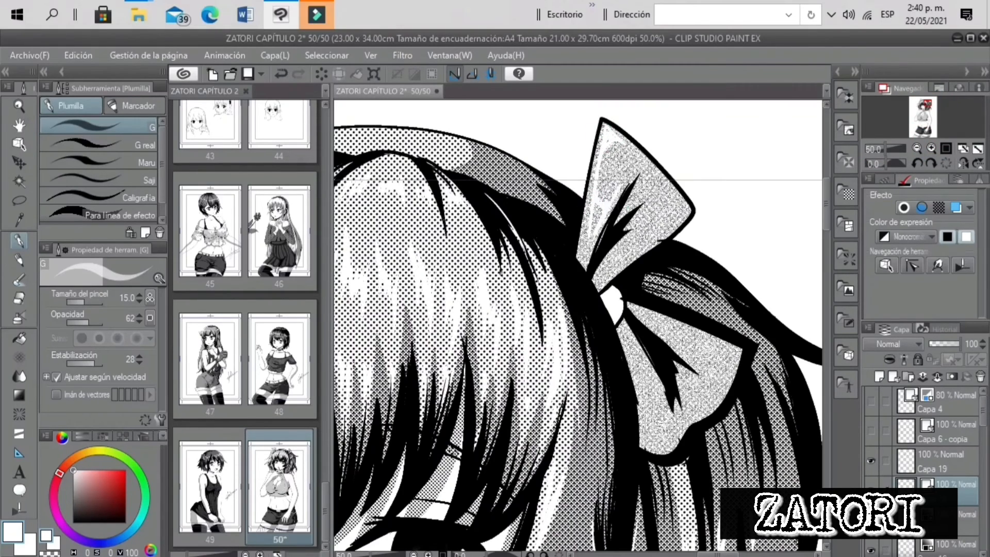
left_click_drag(875, 151, 884, 151)
mouse_move(630, 308)
left_mouse_down()
mouse_move(670, 334)
mouse_move(643, 367)
left_mouse_up()
left_click_drag(877, 150, 872, 149)
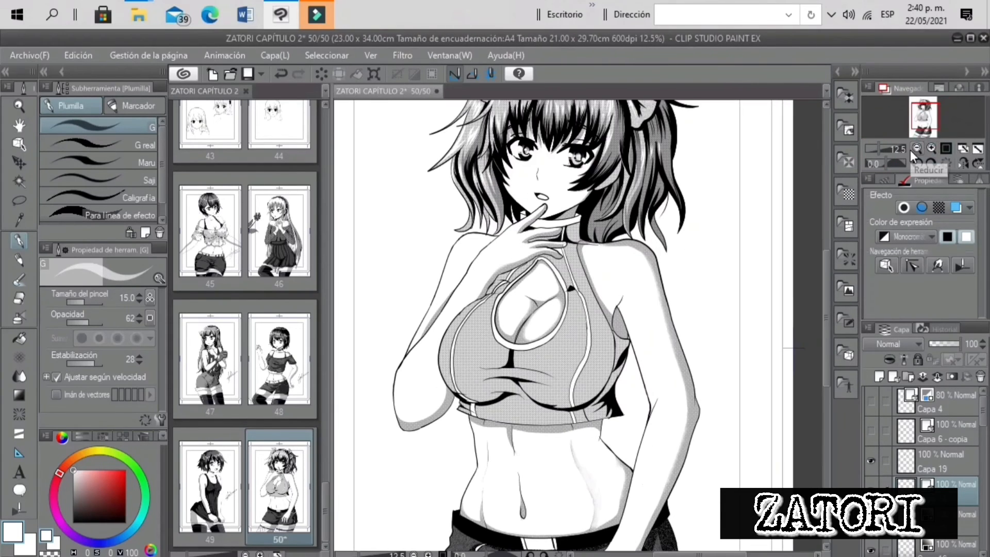
Lasso a shadow area along the top's side below the armpit and apply a Círculo tone with 75% density and frequency 85.0
left_click(21, 200)
scroll(976, 475, "down", 5)
scroll(972, 469, "up", 1)
left_click(960, 437)
left_click_drag(587, 282, 596, 385)
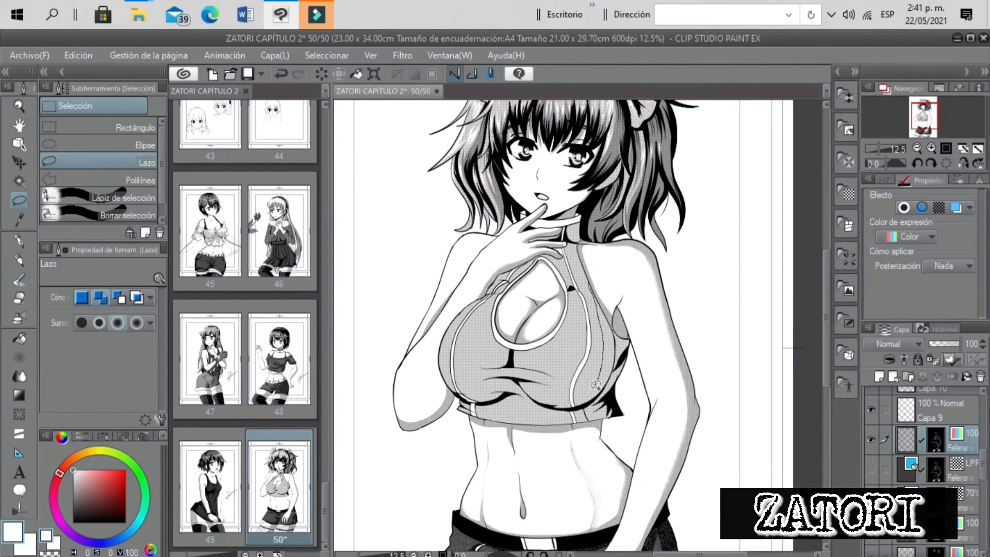
left_click_drag(631, 336, 601, 308)
left_click(696, 443)
left_click(160, 128)
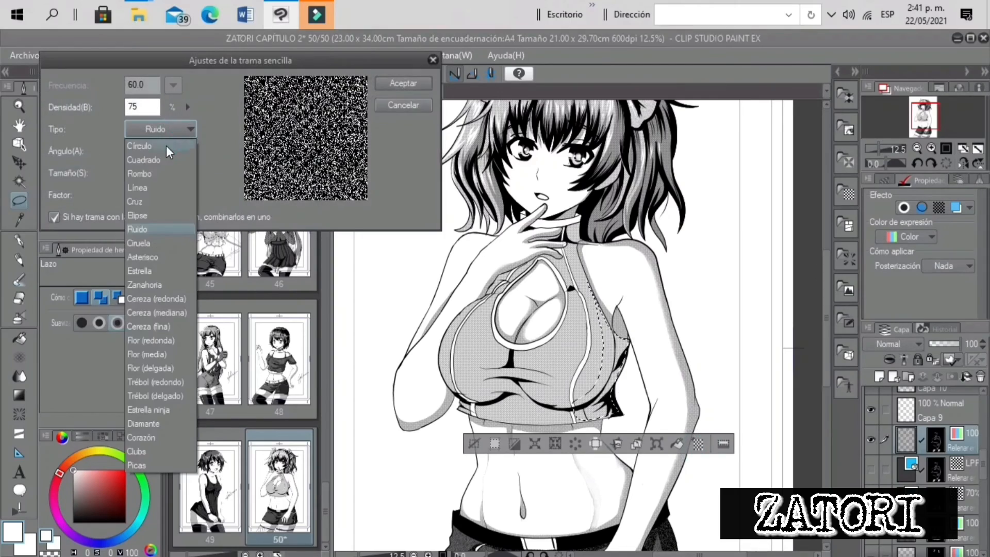
left_click(166, 145)
left_click(400, 84)
Lower the density of the top's side shadow tone to 30 and check the drawing in a flipped view
left_click(21, 339)
scroll(692, 320, "up", 5)
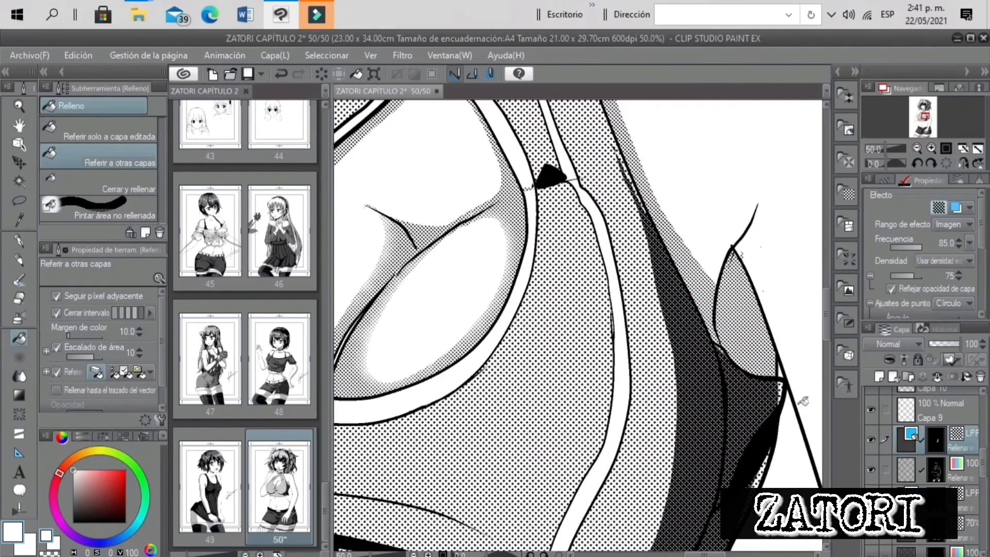
scroll(758, 464, "down", 4)
left_click(959, 278)
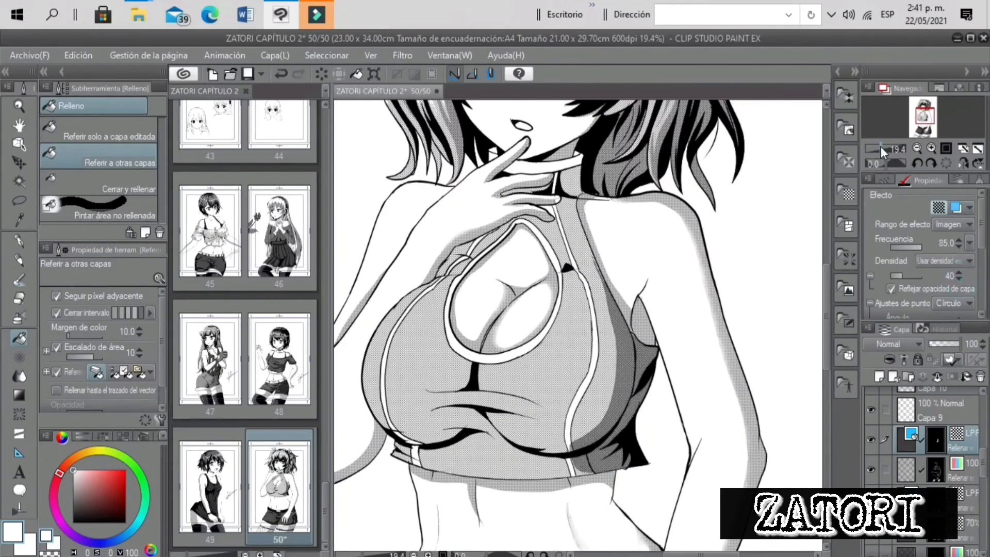
left_click(917, 148)
left_click(917, 148)
left_click(963, 163)
left_click(977, 163)
left_click(977, 163)
left_click(958, 278)
left_click(964, 163)
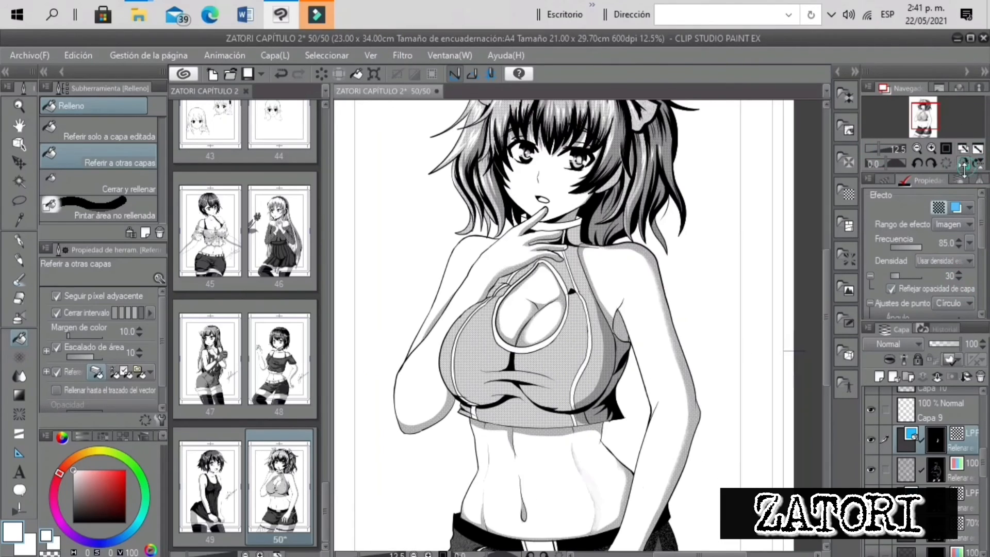
Adjust the position of the side shadow's tone pattern with the Mover patrón de trama tool
left_click(19, 163)
scroll(611, 383, "up", 5)
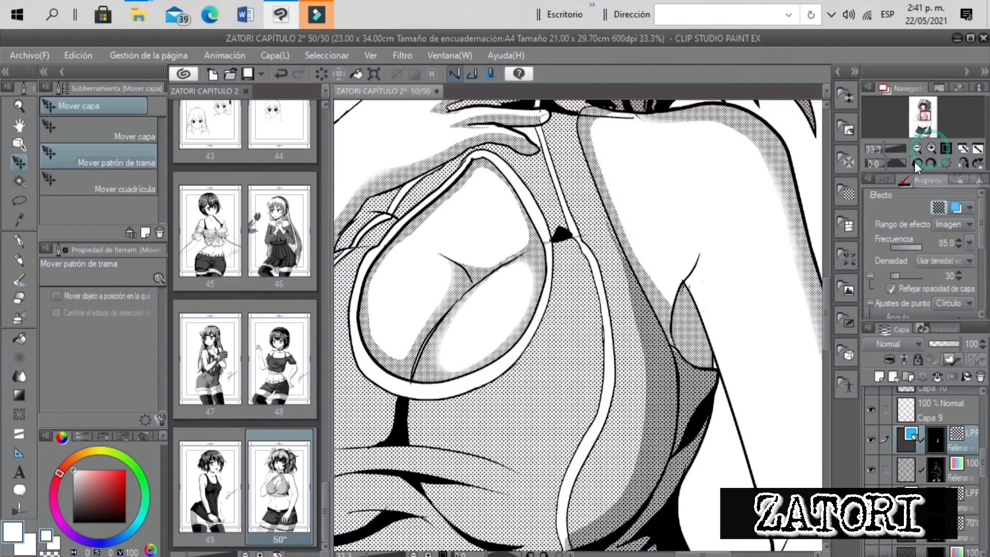
scroll(611, 383, "down", 5)
Lasso shadow areas under the bust and around the top's centre folds and fill them on the new tone layer
left_click(21, 238)
key("m")
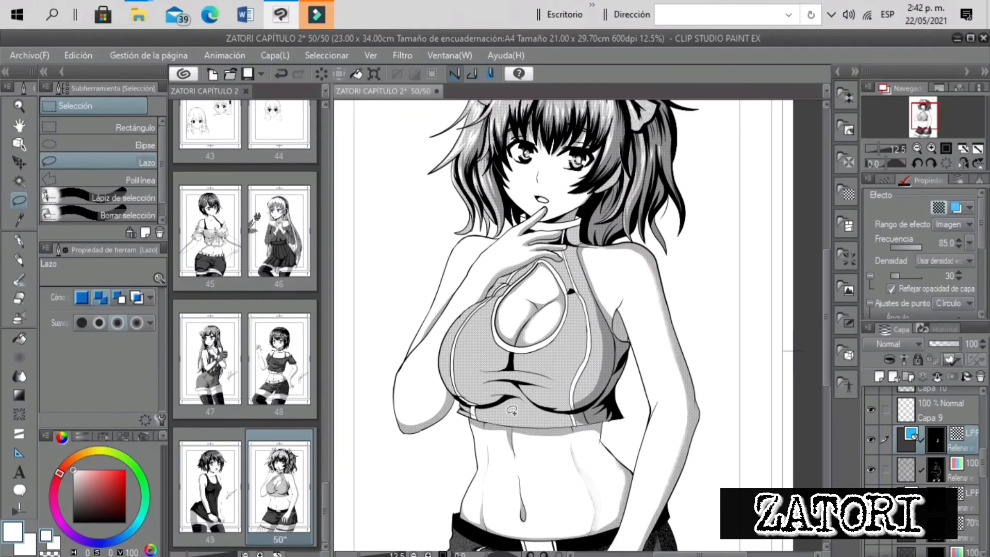
mouse_move(566, 412)
left_mouse_down()
mouse_move(487, 406)
mouse_move(511, 355)
mouse_move(580, 408)
mouse_move(520, 387)
left_mouse_up()
left_click(608, 441)
left_click(404, 443)
left_click(583, 429)
left_click(698, 239)
left_click(600, 397)
left_click(519, 357)
left_click(394, 380)
left_click(631, 435)
left_click(431, 435)
scroll(629, 247, "up", 2)
key("p")
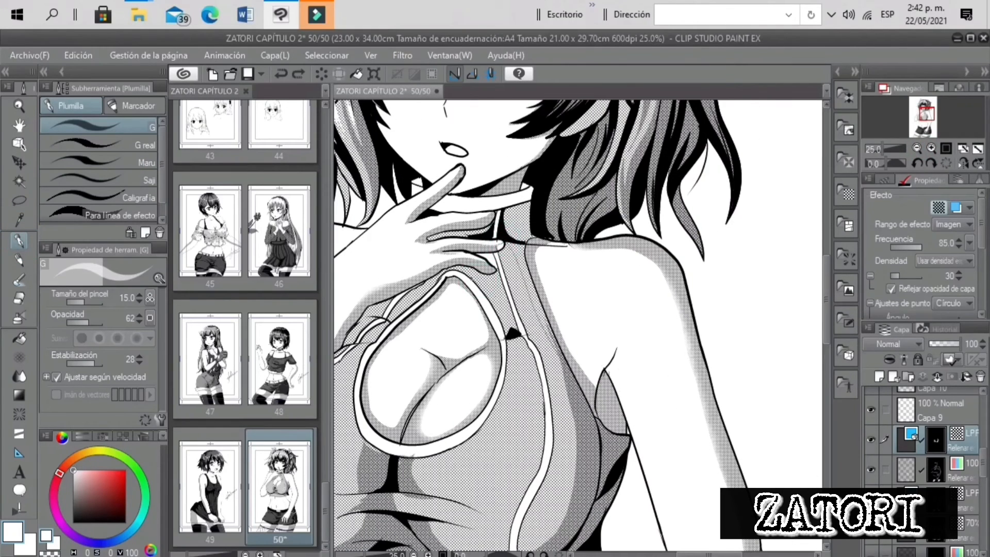
Outline and fill the remaining shadow areas beside the top's neckline opening and below the neck on the tone layer
left_click_drag(484, 286, 510, 316)
left_click(20, 338)
left_click(536, 296)
left_click(511, 310)
left_click(521, 223)
left_click(877, 148)
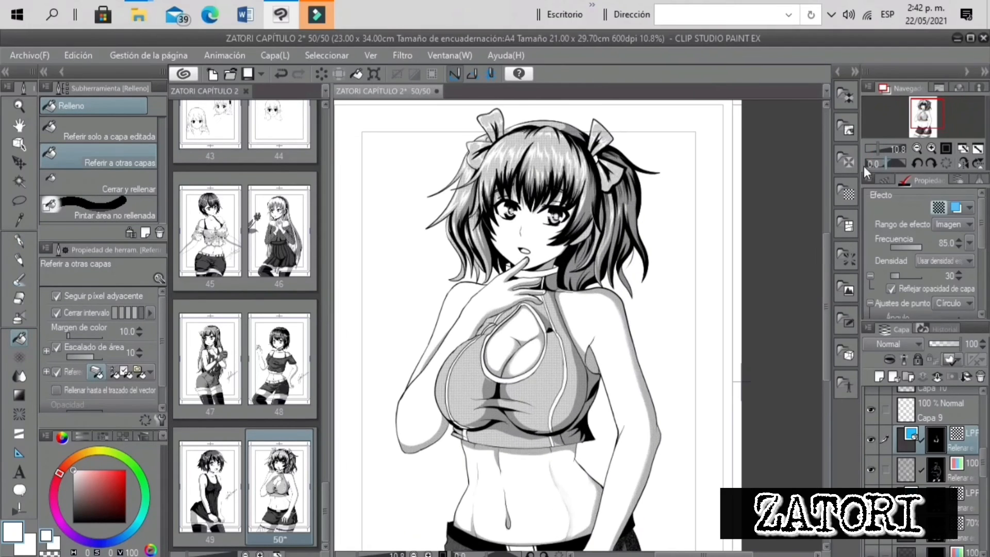
Fill the tone shadow along the lower outer side of the bust and tidy its edge near the hem
left_click(21, 238)
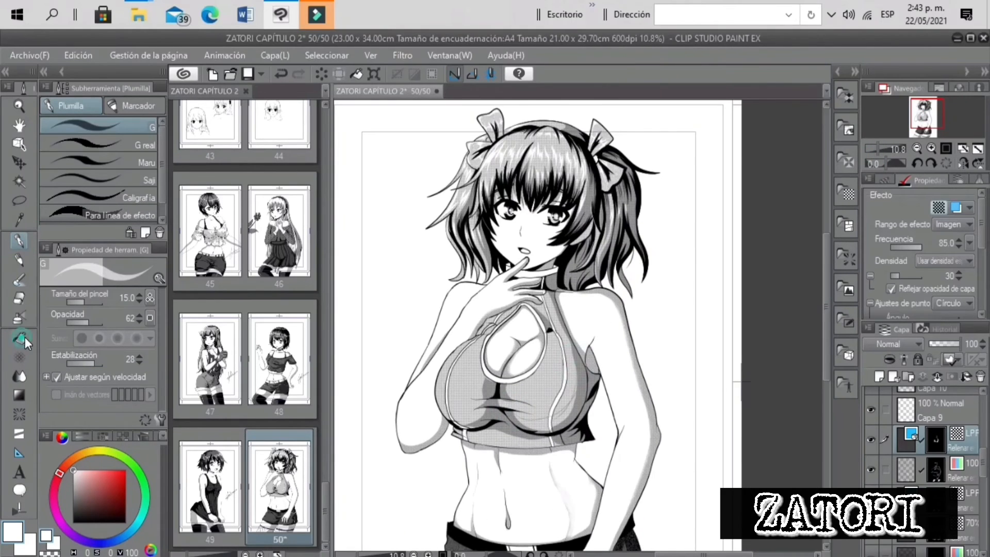
scroll(505, 475, "up", 4)
left_click(19, 298)
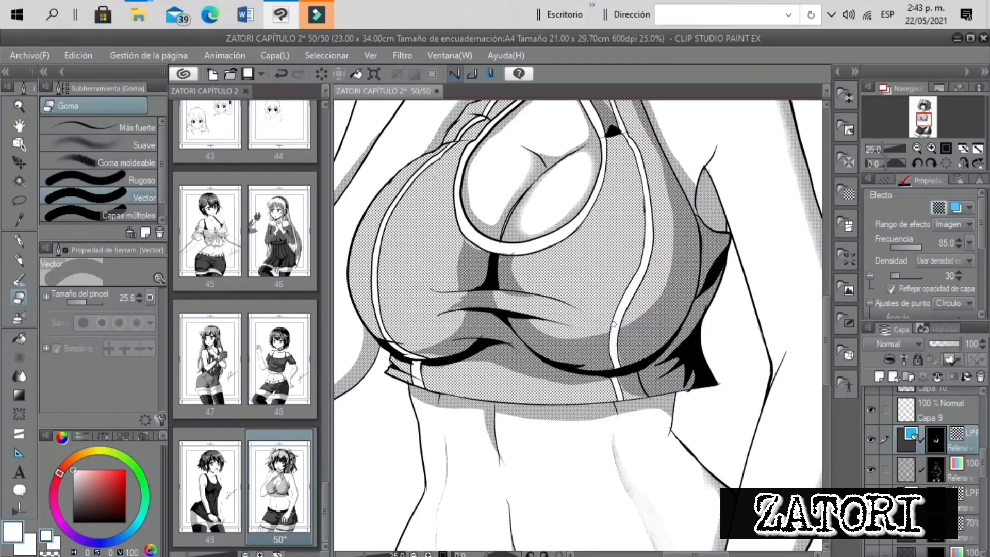
scroll(614, 324, "down", 3)
key("p")
key("g")
left_click(457, 331)
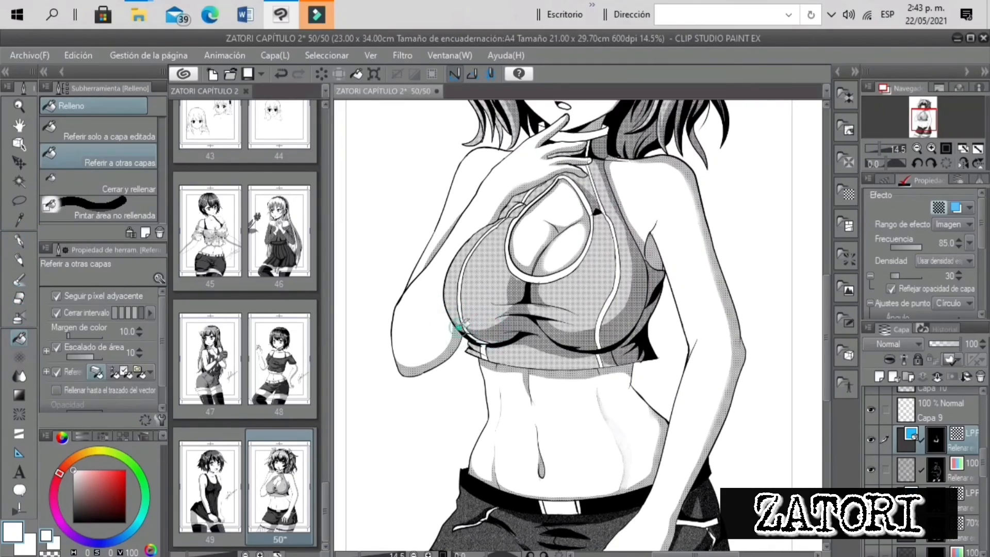
left_click(20, 297)
left_click(931, 148)
left_click(931, 148)
left_click(919, 120)
left_click(487, 335)
left_click(869, 149)
Lasso a small area on the fishnet stocking and turn it into a new Círculo tone layer with frequency 85.0 and density 30
mouse_move(872, 152)
left_mouse_down()
mouse_move(920, 136)
mouse_move(887, 149)
left_mouse_up()
key("g")
left_click(926, 122)
left_click(922, 133)
key("p")
left_click(958, 472)
key("m")
left_click(917, 135)
mouse_move(533, 252)
left_mouse_down()
mouse_move(578, 236)
mouse_move(534, 252)
left_mouse_up()
left_click(652, 277)
key("Return")
key("p")
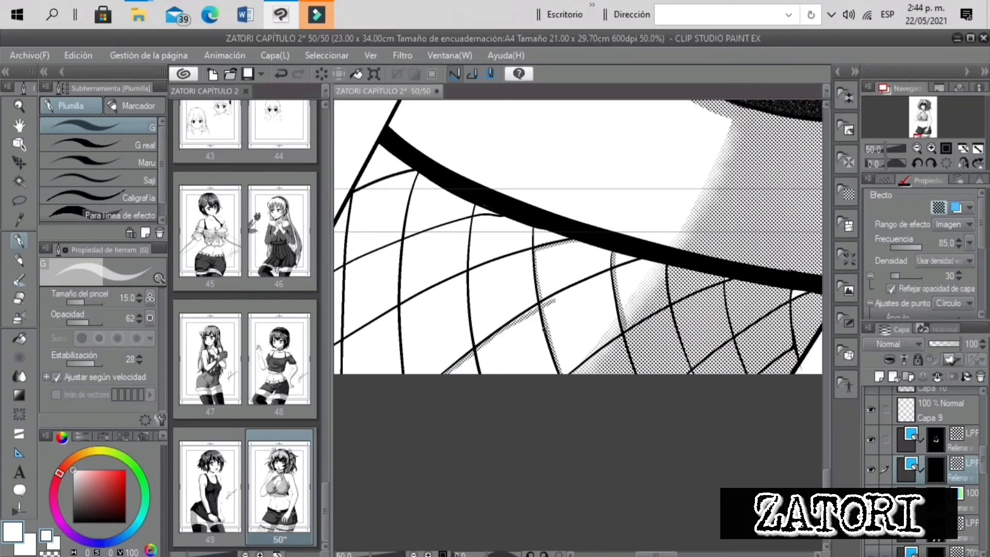
Set the G pen size to 18.0 and draw tone shadows alongside the fishnet lines of the first stocking
left_click(139, 295)
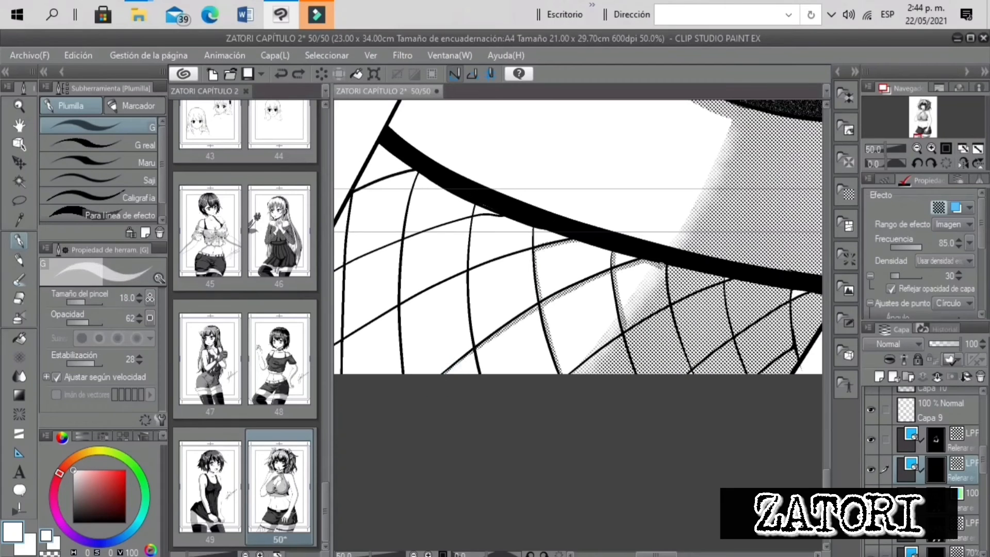
left_click_drag(641, 258, 559, 226)
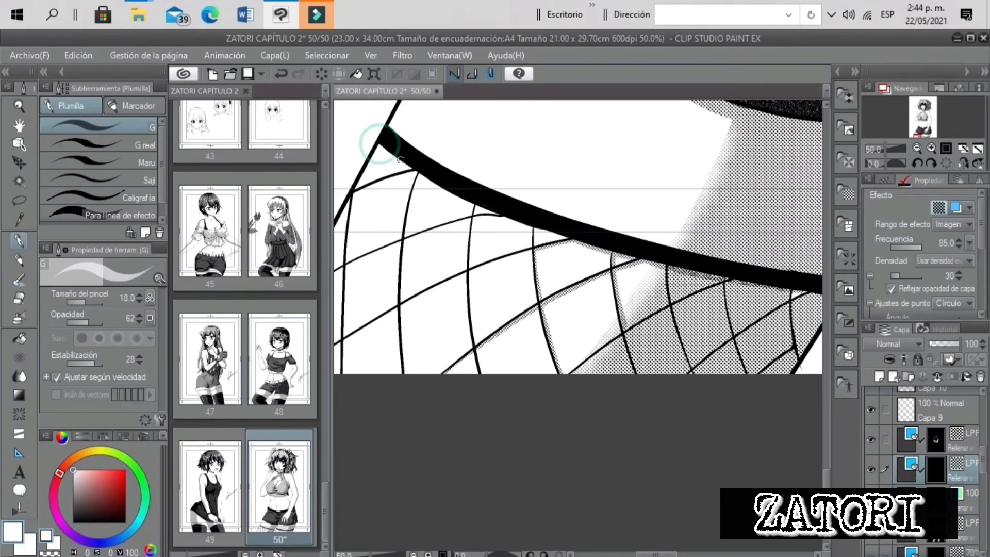
left_click_drag(467, 272, 549, 243)
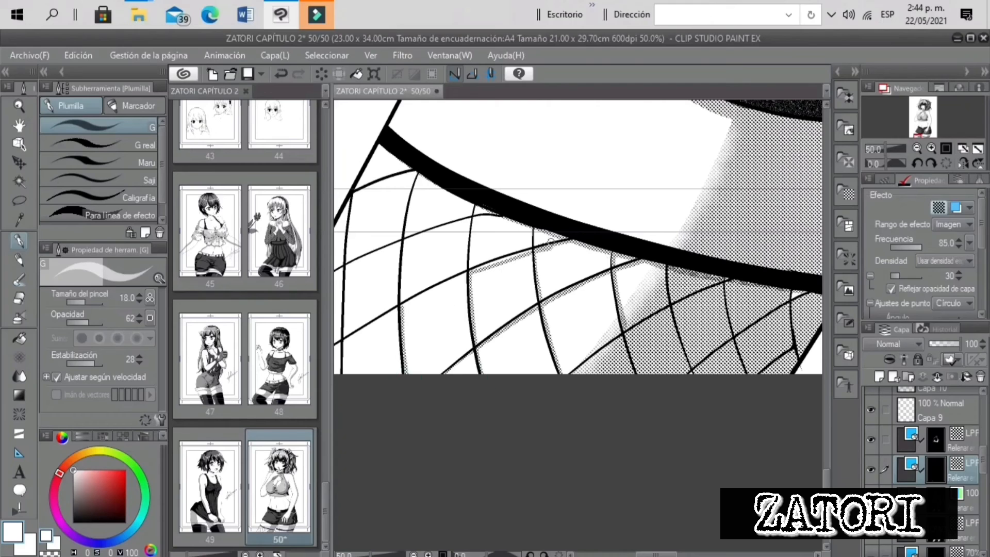
left_click(916, 136)
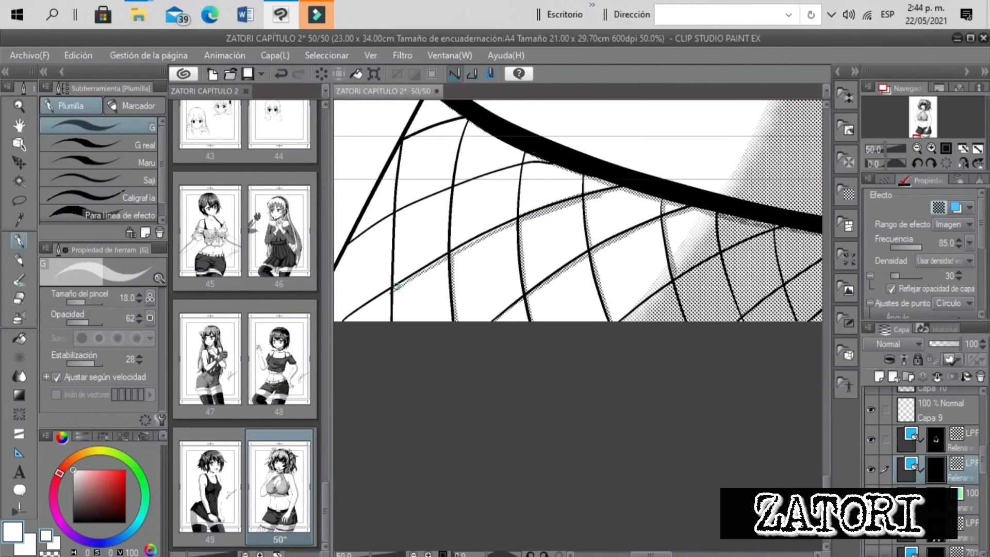
left_click_drag(402, 283, 400, 141)
left_click_drag(464, 116, 454, 273)
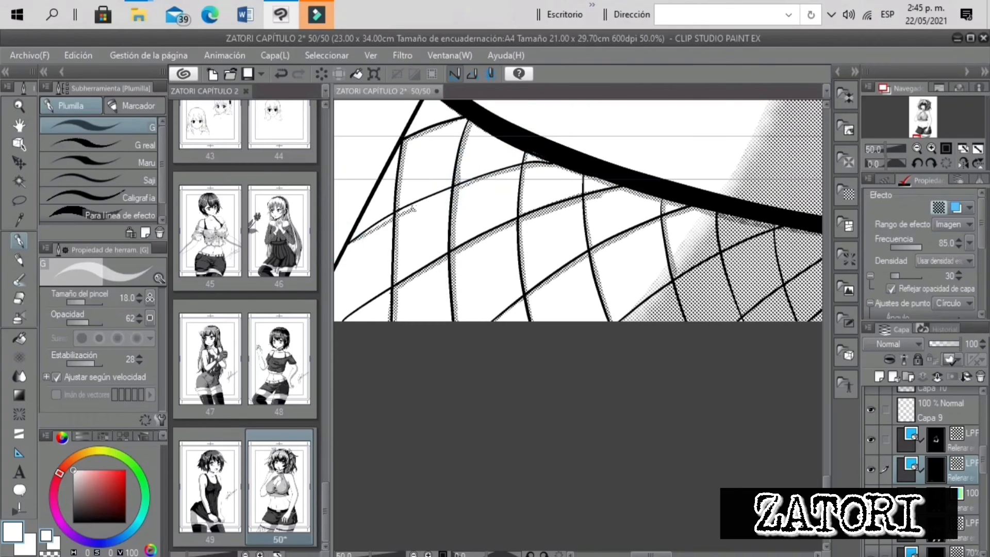
left_click_drag(413, 209, 451, 188)
Draw the missing tone shadows along the remaining diagonal fishnet lines near the page edge on the first stocking
left_click_drag(884, 148, 888, 148)
left_click_drag(459, 320, 581, 228)
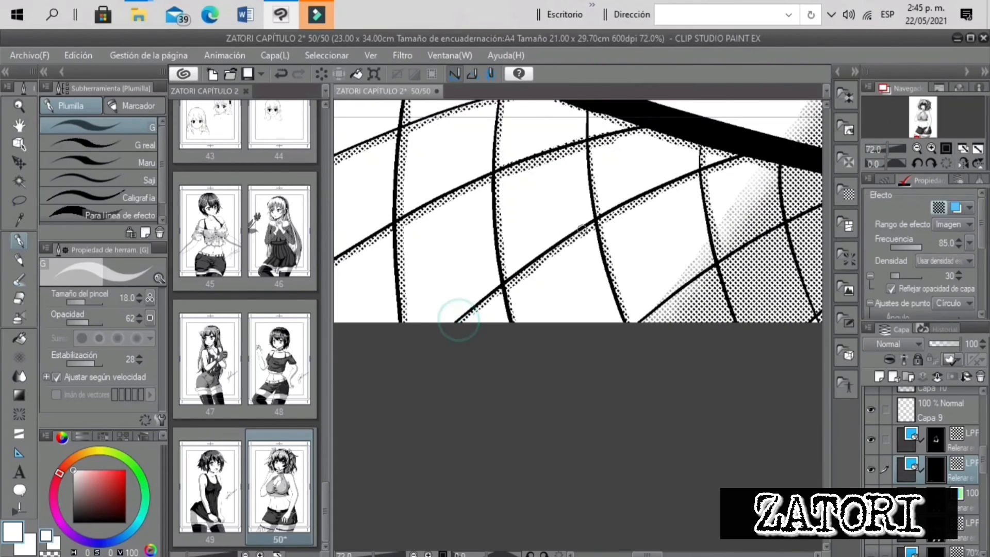
left_click_drag(887, 149, 885, 149)
left_click(915, 137)
left_click_drag(525, 335, 560, 273)
Draw tone shadows alongside the crossing fishnet lines of the other stocking below its thick band
left_click(924, 132)
left_click_drag(885, 149, 924, 138)
left_click(931, 148)
left_click(932, 148)
left_click(931, 148)
left_click(931, 149)
left_click_drag(535, 197, 446, 283)
left_click_drag(439, 180, 463, 272)
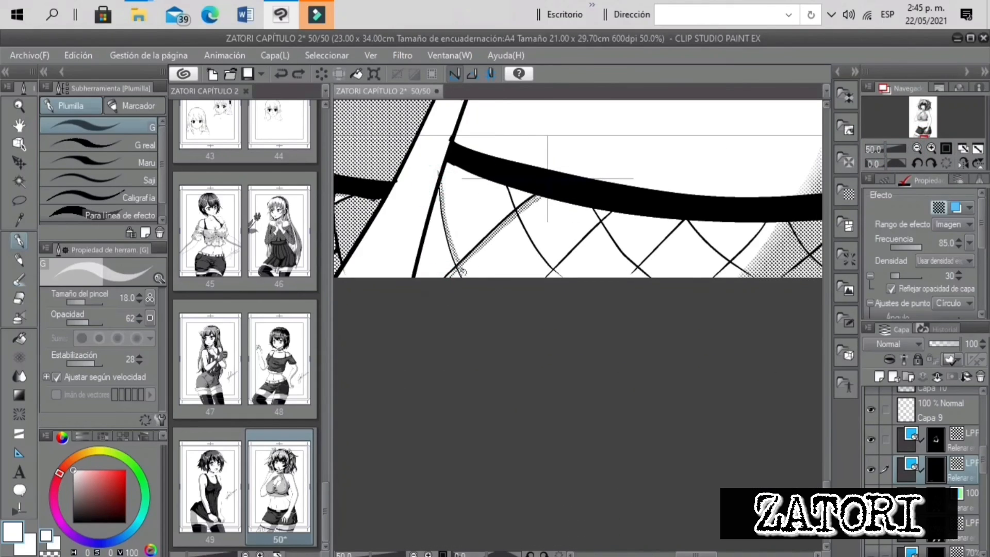
left_click_drag(536, 240, 562, 277)
left_click_drag(616, 212, 552, 276)
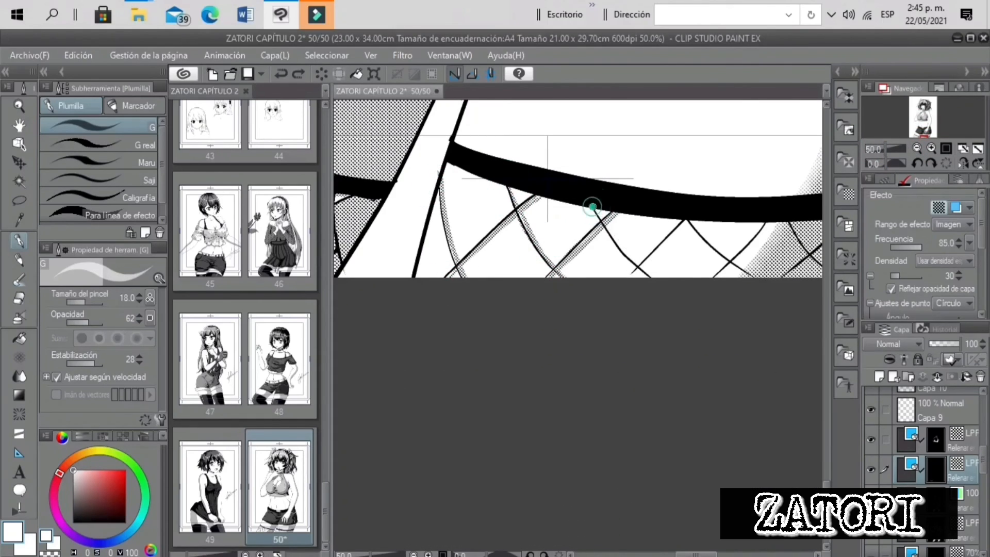
left_click_drag(686, 222, 632, 278)
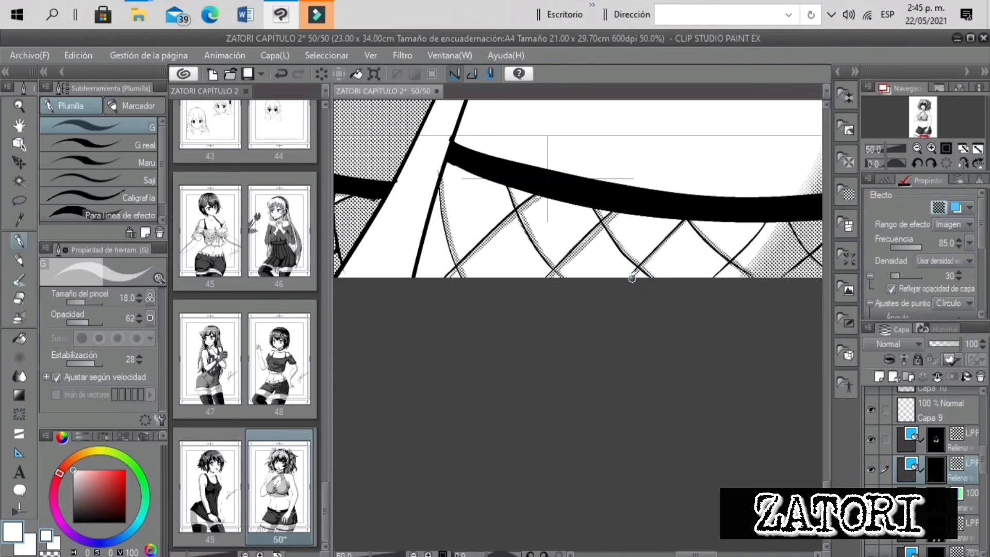
Add a new vector layer and outline a white highlight between the top's outer contour and side seam
left_click_drag(886, 149, 879, 150)
left_click_drag(923, 133, 922, 121)
left_click_drag(879, 150, 885, 149)
scroll(975, 439, "up", 3)
left_click(954, 445)
left_click(893, 376)
left_click_drag(721, 204, 705, 235)
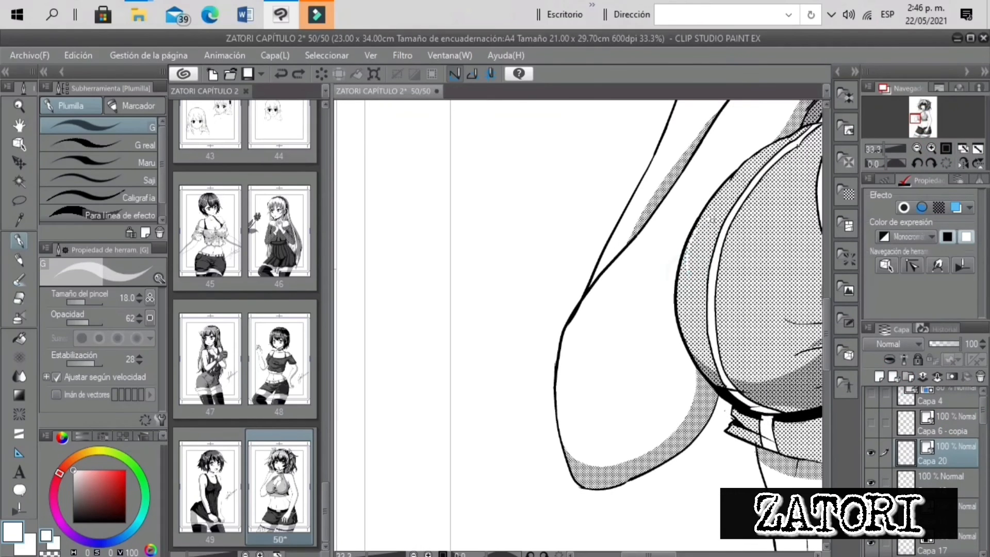
left_click_drag(702, 285, 702, 278)
Fill the highlight strip beside the top's side seam with white on the layer below the vector layer
left_click(20, 338)
left_click(703, 248)
left_click(939, 480)
left_click(703, 248)
left_click_drag(886, 150, 883, 149)
left_click(23, 242)
key("ctrl+z")
left_click(19, 298)
left_click(20, 338)
left_click(746, 260)
left_click(24, 241)
Lasso small highlight shapes on the side of the bust and fill them with white
left_click(19, 201)
mouse_move(694, 236)
left_mouse_down()
mouse_move(673, 271)
mouse_move(714, 209)
left_mouse_up()
left_click(759, 355)
left_click(558, 357)
mouse_move(667, 326)
left_mouse_down()
mouse_move(665, 354)
mouse_move(651, 314)
mouse_move(628, 326)
left_mouse_up()
left_click(735, 381)
left_click(532, 380)
scroll(622, 364, "down", 3)
scroll(686, 386, "up", 4)
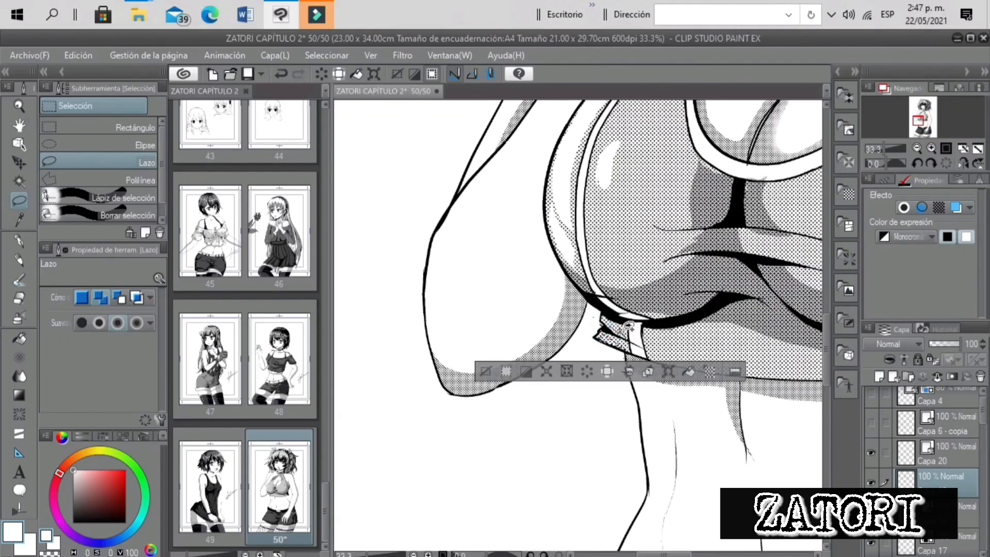
left_click(486, 371)
Lasso larger highlight areas on both sides of the bust and fill them with white
left_click_drag(885, 149, 879, 152)
left_click(20, 296)
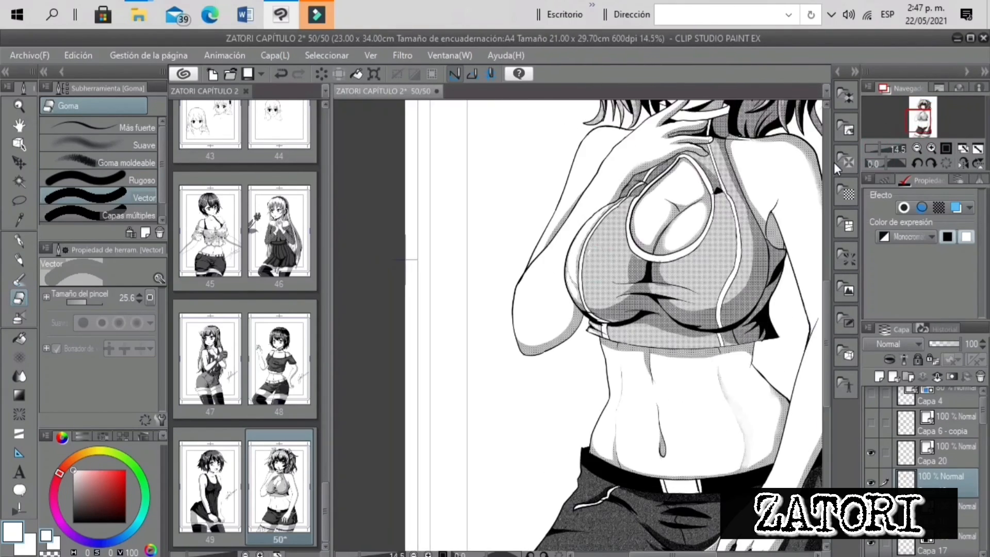
key("m")
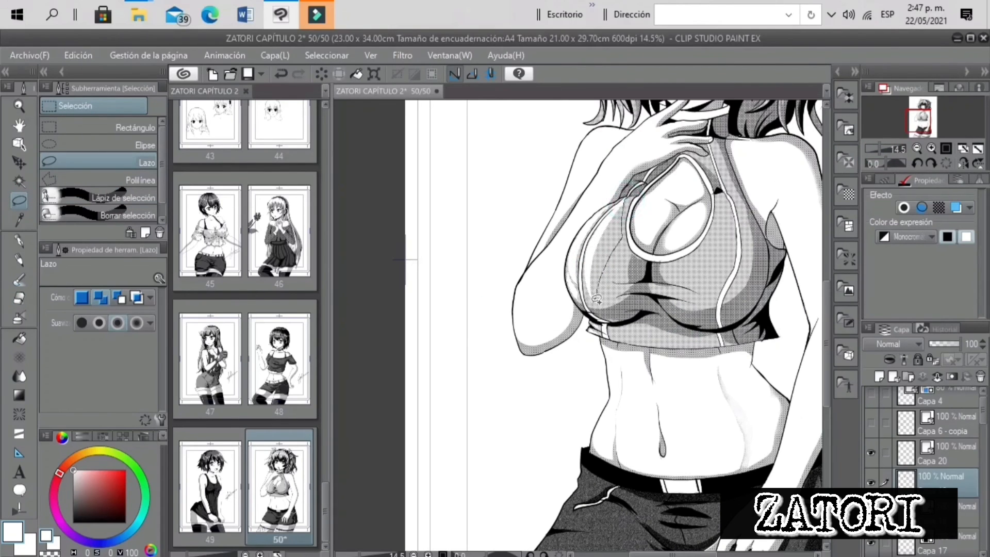
left_click_drag(881, 150, 884, 158)
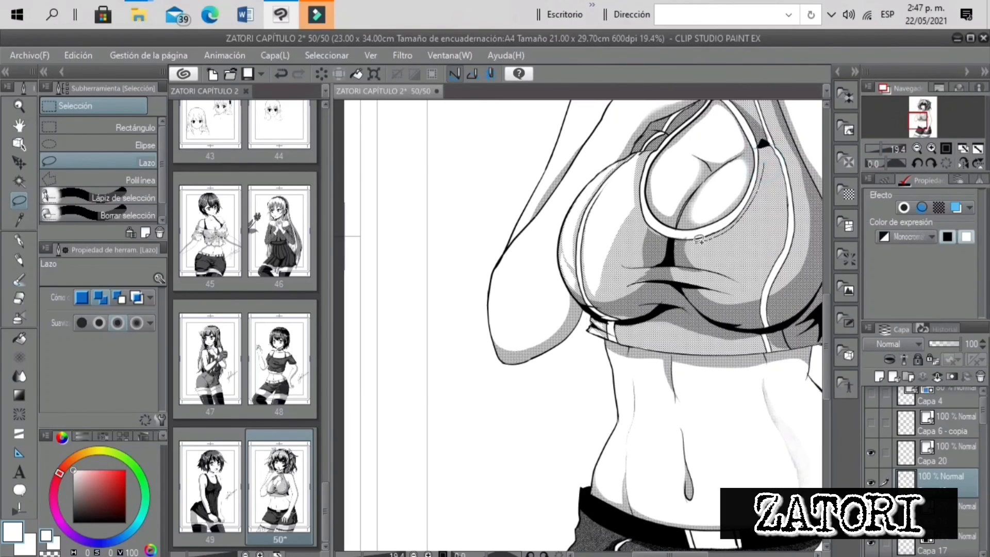
left_click_drag(772, 164, 767, 169)
left_click(761, 298)
left_click(560, 299)
Lasso a highlight along the top's folds under the bust and fill it with white
left_click_drag(882, 149, 880, 149)
mouse_move(707, 281)
left_mouse_down()
mouse_move(670, 281)
mouse_move(715, 293)
left_mouse_up()
left_click(761, 320)
key("ctrl+d")
Soften the bust highlights using the Nube de gasa decoration brush with transparent colour at size 499.9
left_click(19, 356)
key("c")
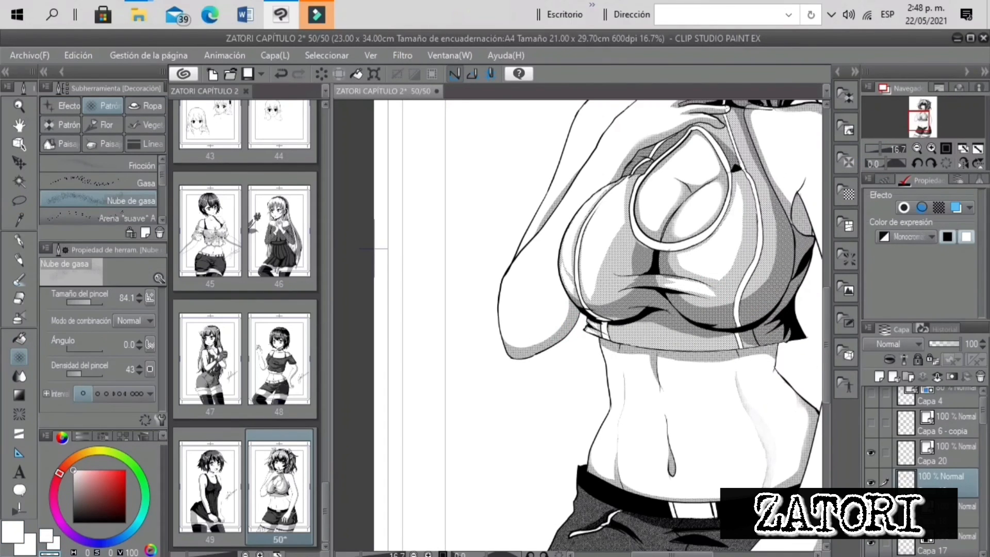
left_click(99, 303)
mouse_move(593, 299)
left_mouse_down()
mouse_move(620, 261)
mouse_move(665, 255)
mouse_move(707, 283)
mouse_move(736, 181)
mouse_move(615, 243)
left_mouse_up()
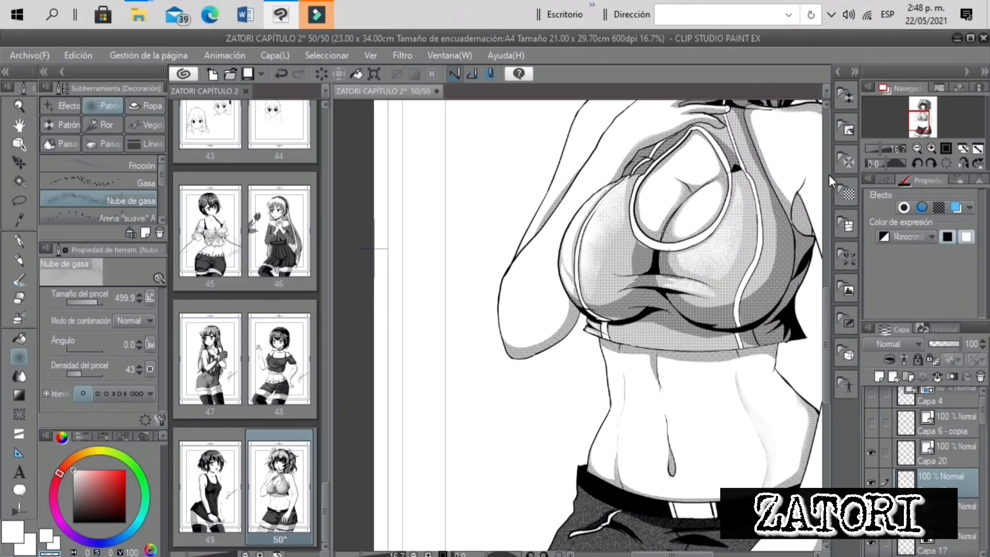
left_click_drag(874, 149, 876, 149)
left_click(705, 296)
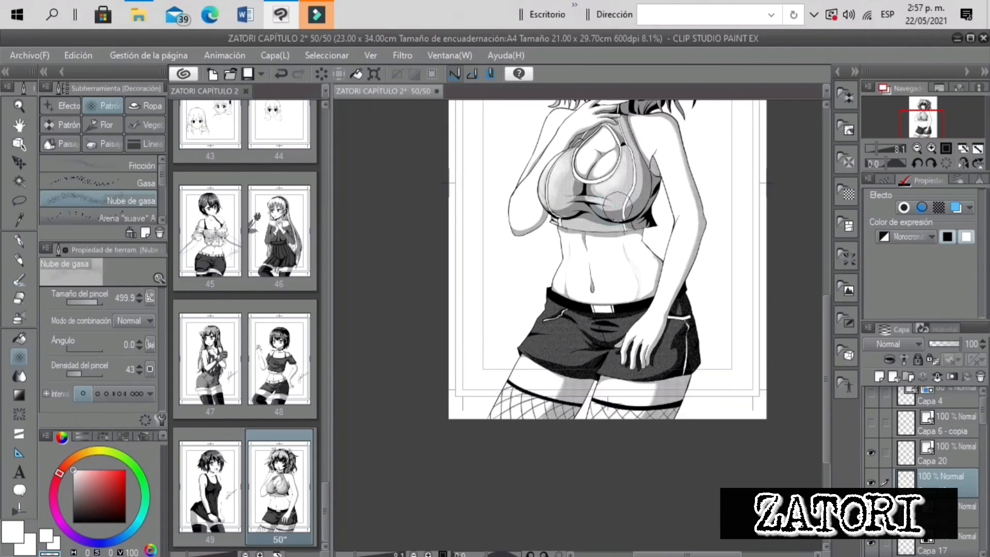
Refine the highlight edges on the bust with the Nube de gasa brush at size 125.0
left_click(882, 149)
left_click_drag(937, 127, 919, 118)
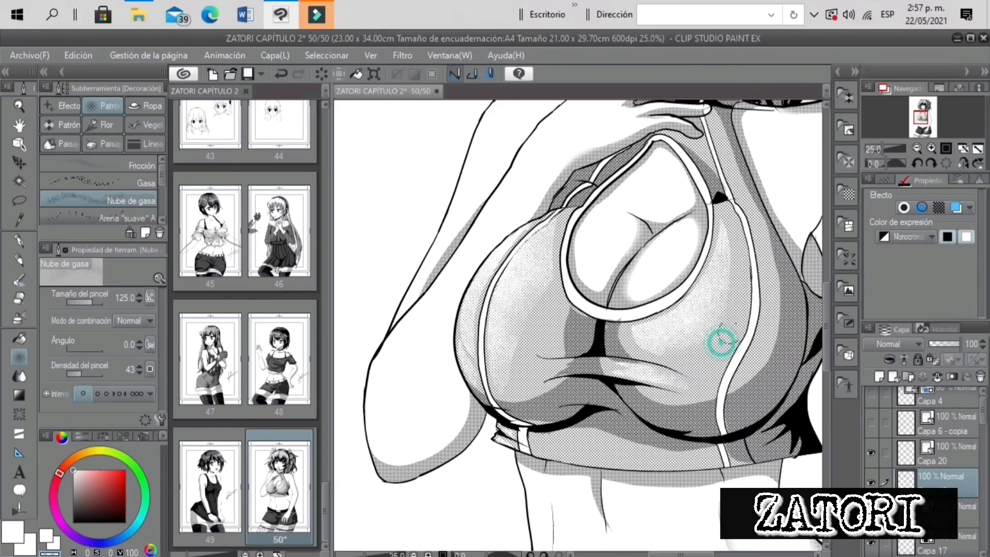
left_click(877, 151)
mouse_move(923, 118)
left_mouse_down()
mouse_move(928, 135)
mouse_move(932, 123)
left_mouse_up()
left_click(931, 148)
Sign the artwork in black with the G pen on the vector layer, beside the girl's waist
left_click(19, 241)
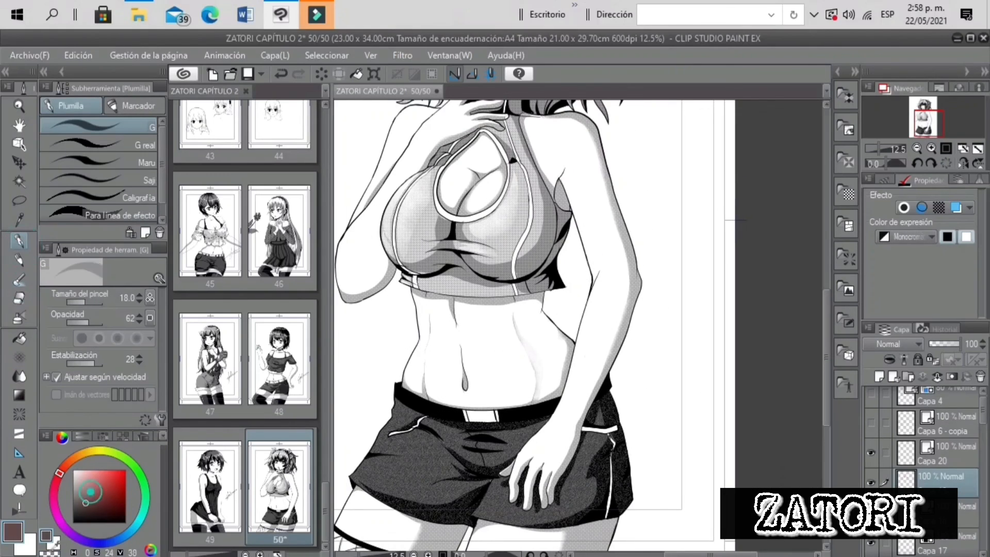
left_click(73, 521)
left_click(947, 453)
mouse_move(883, 148)
left_mouse_down()
mouse_move(869, 148)
mouse_move(917, 127)
left_mouse_up()
left_click(931, 149)
key("ctrl+z")
left_click_drag(485, 280, 496, 326)
left_click_drag(496, 326, 594, 270)
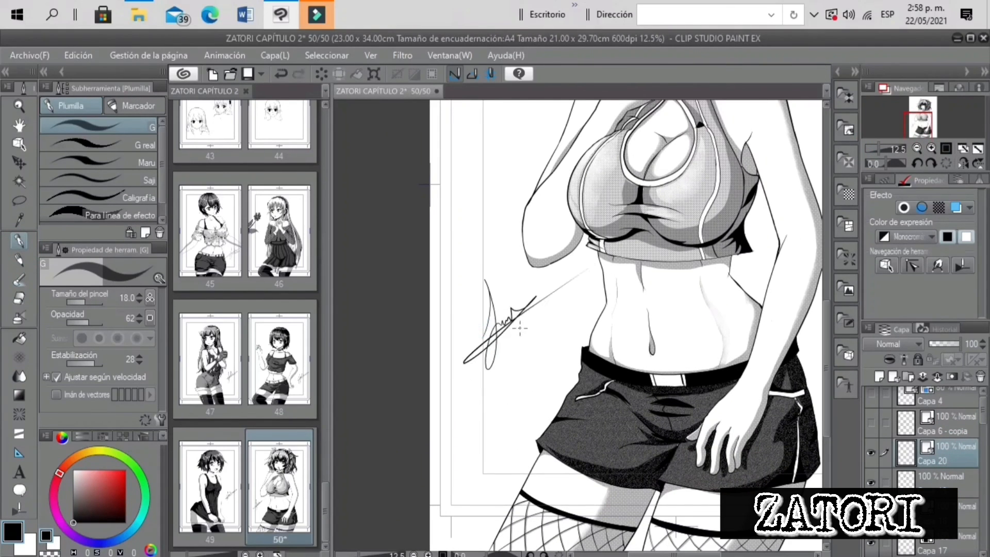
Write the date 22/05/2021 by hand at a slant under the signature
left_click(538, 308)
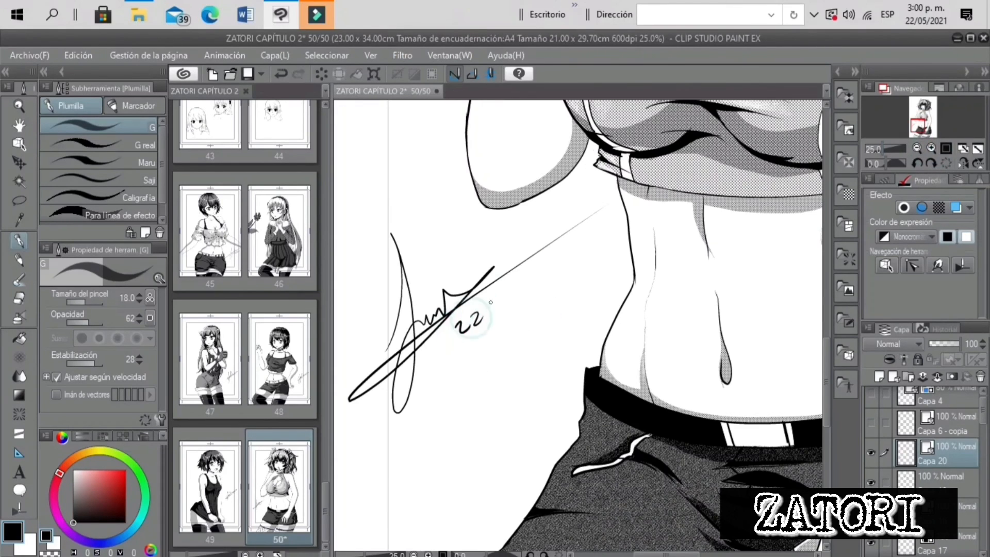
left_click_drag(497, 288, 498, 290)
left_click_drag(509, 284, 505, 299)
mouse_move(518, 293)
left_mouse_down()
mouse_move(523, 274)
mouse_move(538, 274)
left_mouse_up()
left_click_drag(545, 259, 552, 259)
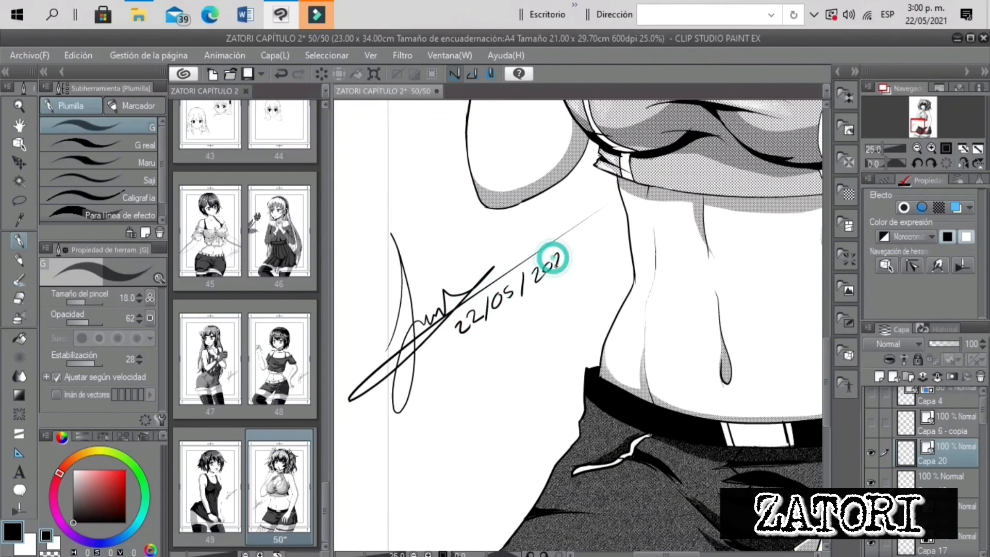
Switch to the ink layer for the hair and lasso a dark shadow shape in the hair near the neck
left_click_drag(883, 149, 877, 148)
left_click(931, 115)
left_click(930, 148)
left_click_drag(929, 112, 926, 112)
left_click_drag(878, 149, 886, 149)
left_click_drag(982, 413, 981, 495)
left_click(951, 484)
left_click_drag(926, 112, 926, 106)
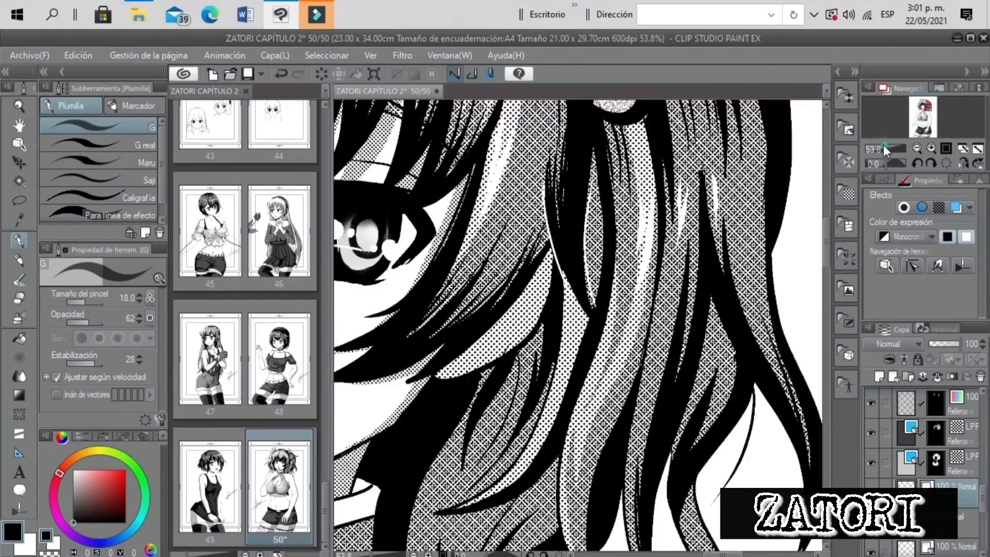
left_click_drag(886, 149, 882, 149)
left_click(19, 200)
left_click_drag(526, 453, 527, 430)
left_click(952, 516)
key("ctrl+d")
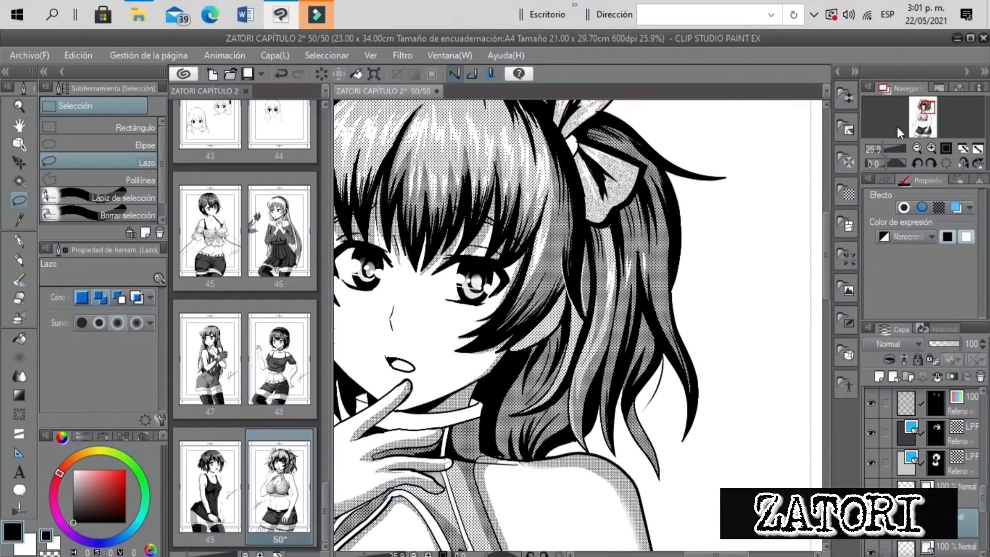
Lasso a shadow shape at the lower hair ends beside the neck and fill it with black
left_click_drag(882, 148, 884, 148)
left_click_drag(487, 500, 480, 464)
left_click(552, 530)
left_click(350, 530)
Lasso dark strand shapes in the hair beside the cheek and fill them with black
left_click_drag(885, 149, 886, 149)
mouse_move(534, 345)
left_mouse_down()
mouse_move(524, 407)
mouse_move(539, 335)
left_mouse_up()
left_click(603, 439)
left_click(399, 437)
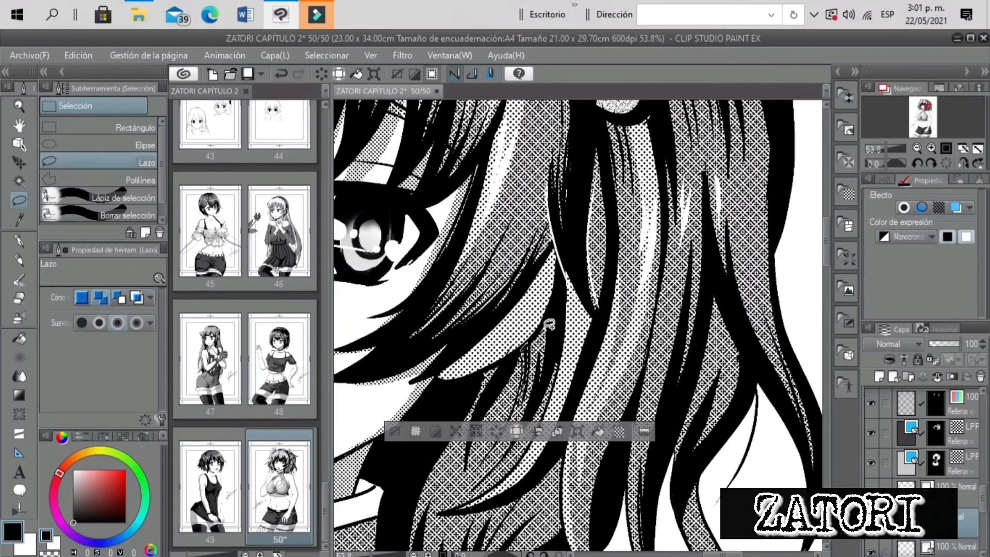
left_click(597, 431)
left_click(394, 431)
Lasso a strand near the lower tip of the pigtail and fill it with black
left_click_drag(886, 149, 882, 148)
left_click_drag(695, 392, 680, 353)
left_click(753, 419)
left_click(551, 419)
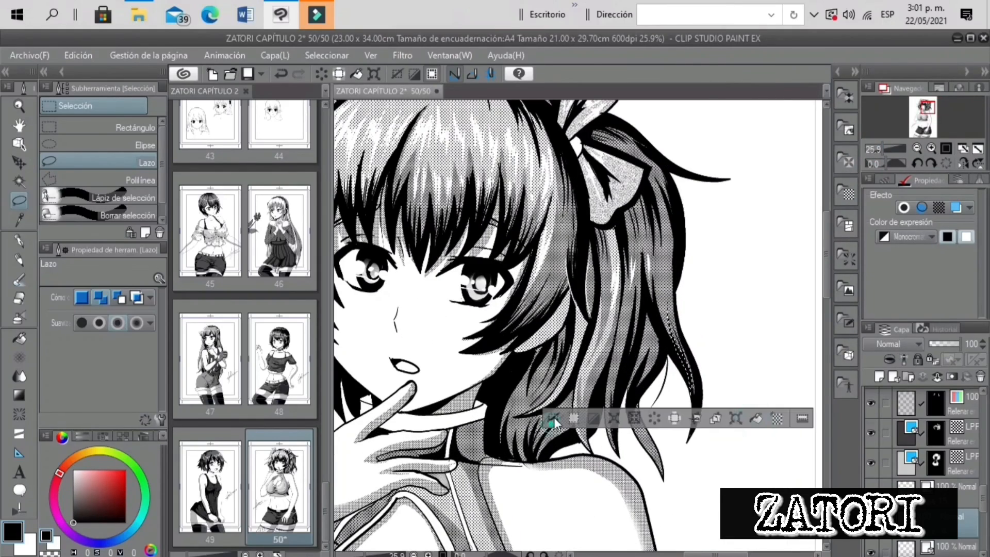
Lasso two shadow shapes in the upper pigtail beside the bow and fill them with black
mouse_move(654, 179)
left_mouse_down()
mouse_move(669, 258)
mouse_move(657, 164)
mouse_move(665, 192)
left_mouse_up()
left_click(738, 291)
left_click(535, 294)
left_click(736, 219)
left_click(532, 218)
Lasso and fill a black shadow along the pigtail's outer edge, and check the head in a flipped view
left_click_drag(886, 148, 882, 149)
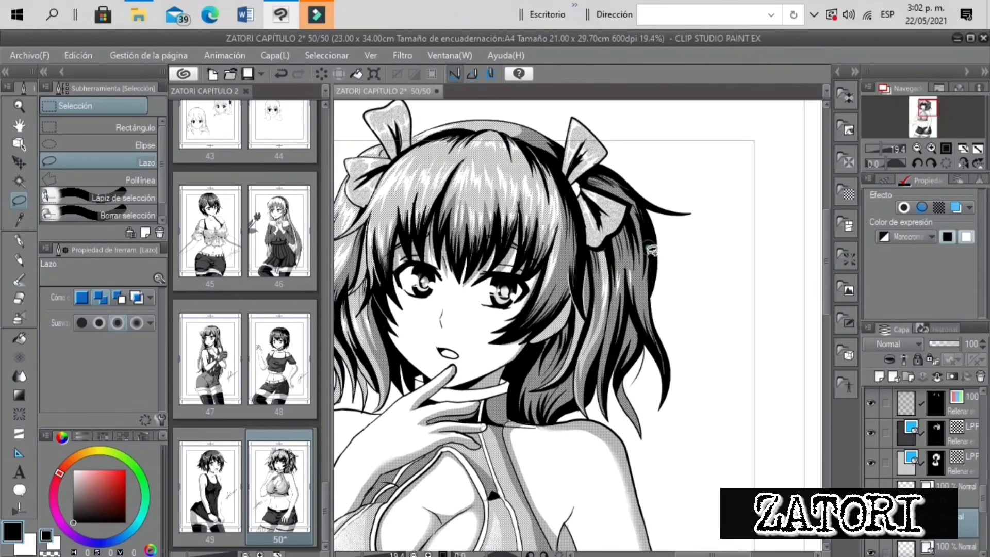
left_click_drag(652, 245, 650, 270)
left_click(726, 315)
left_click(521, 315)
left_click_drag(882, 149, 879, 149)
left_click_drag(914, 124, 926, 108)
left_click(962, 163)
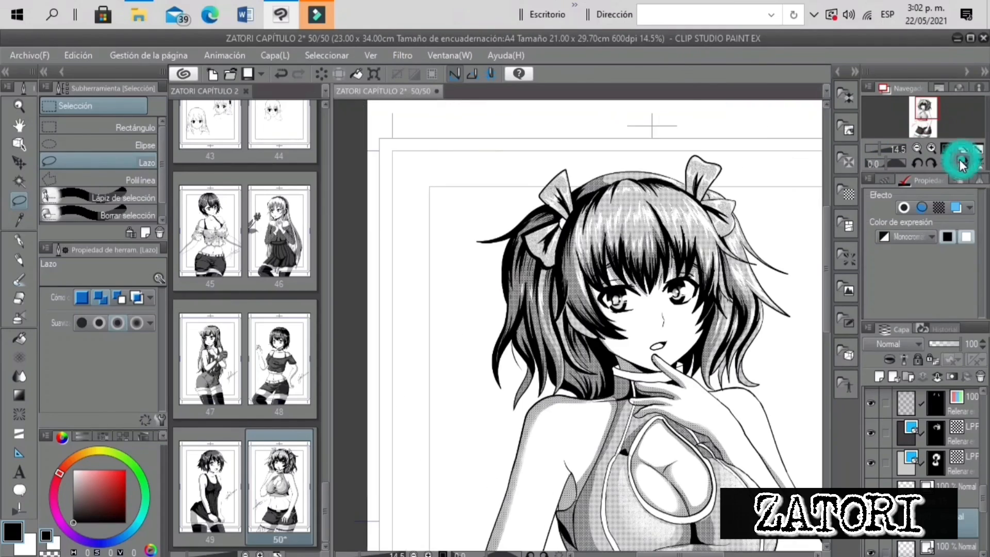
Export the finished page 50 illustration as a single-layer image at quality 100 and accept the export preview
left_click(962, 163)
left_click_drag(879, 149, 938, 294)
left_click(30, 57)
left_click(117, 175)
left_click(654, 187)
left_click(29, 55)
left_click(422, 252)
left_click(521, 144)
double_click(889, 274)
left_click(531, 308)
left_click(643, 77)
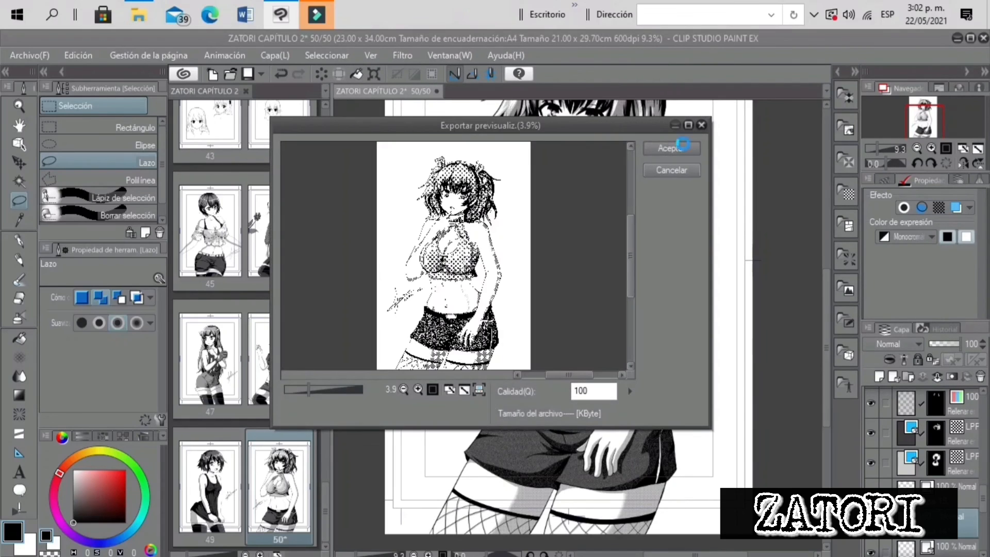
left_click(671, 149)
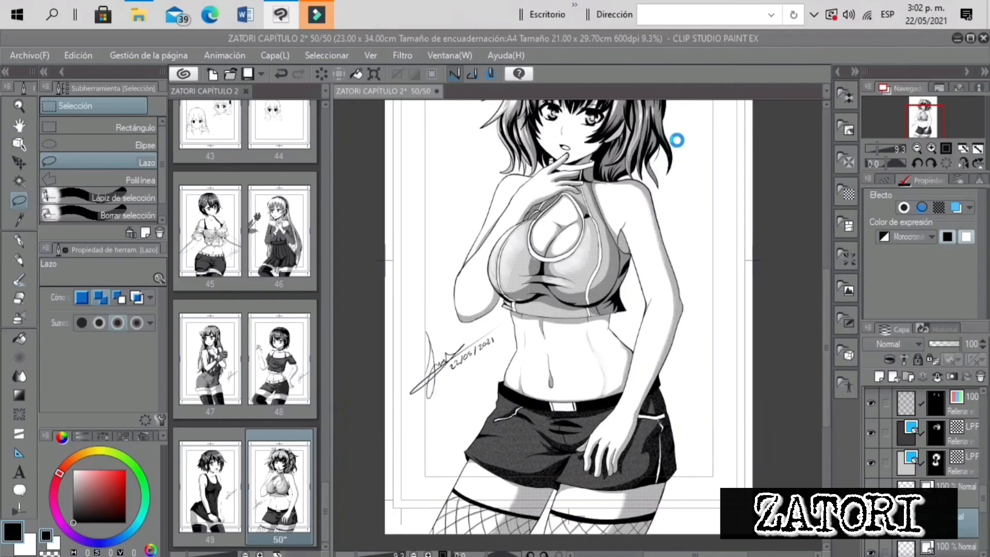